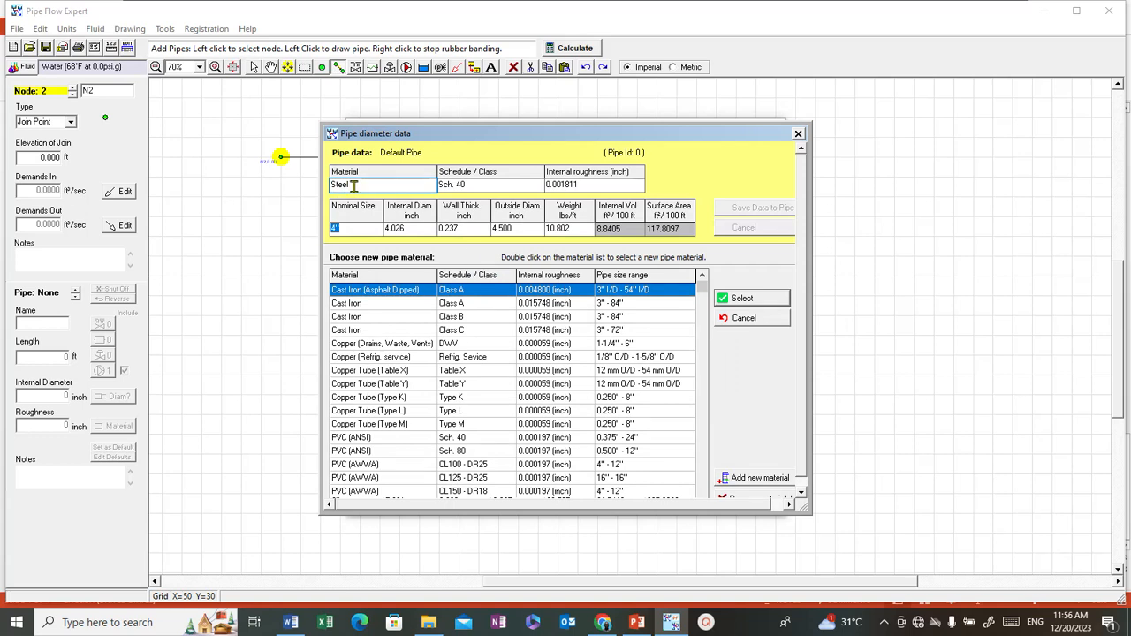
Set the default pipe size to 8" nominal in Steel (ANSI) Sch. 40.
left_click(354, 184)
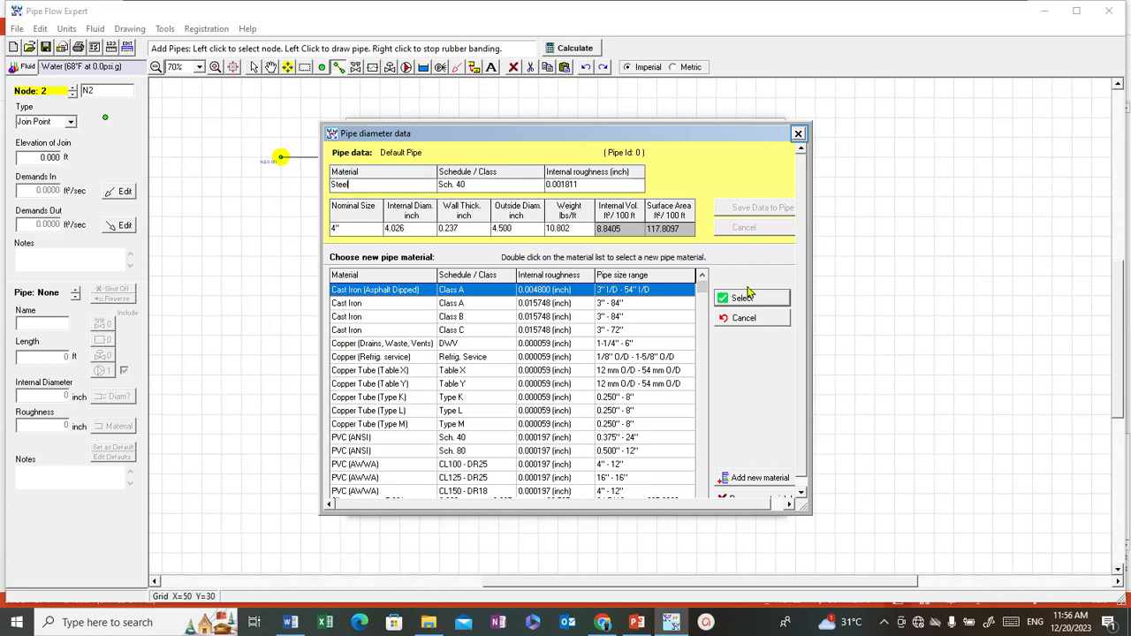
left_click(798, 134)
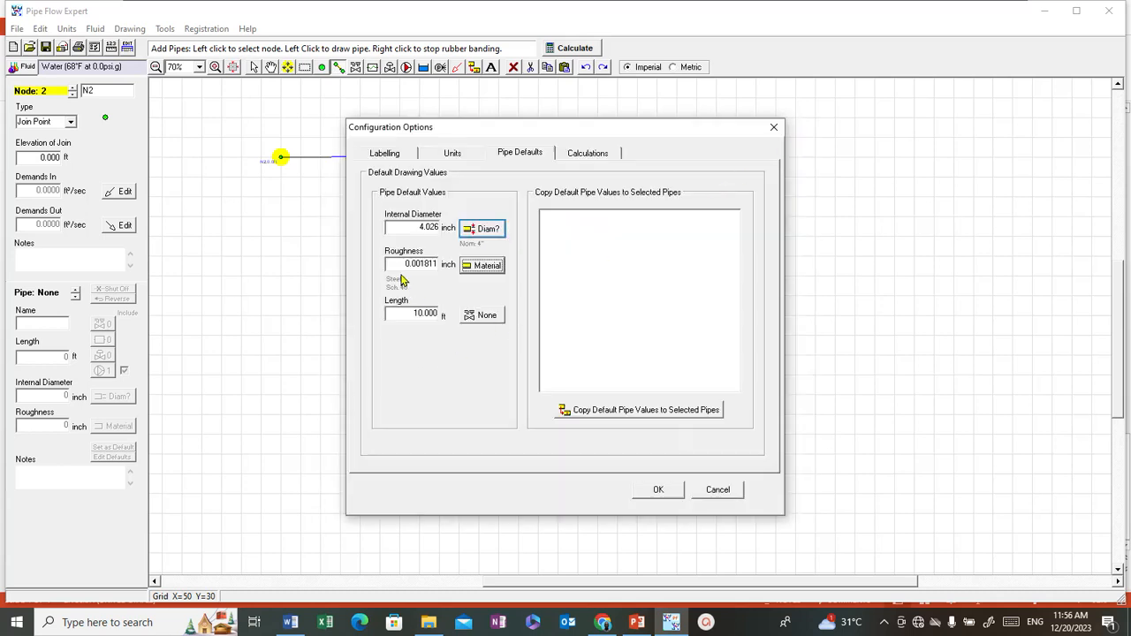
left_click(484, 234)
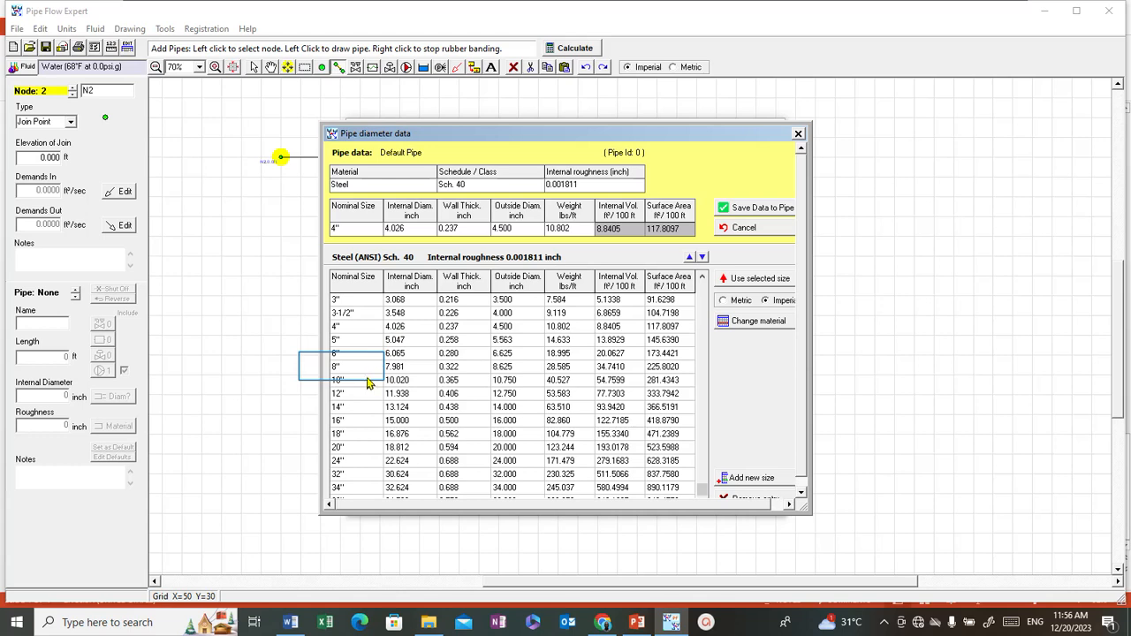
left_click(341, 369)
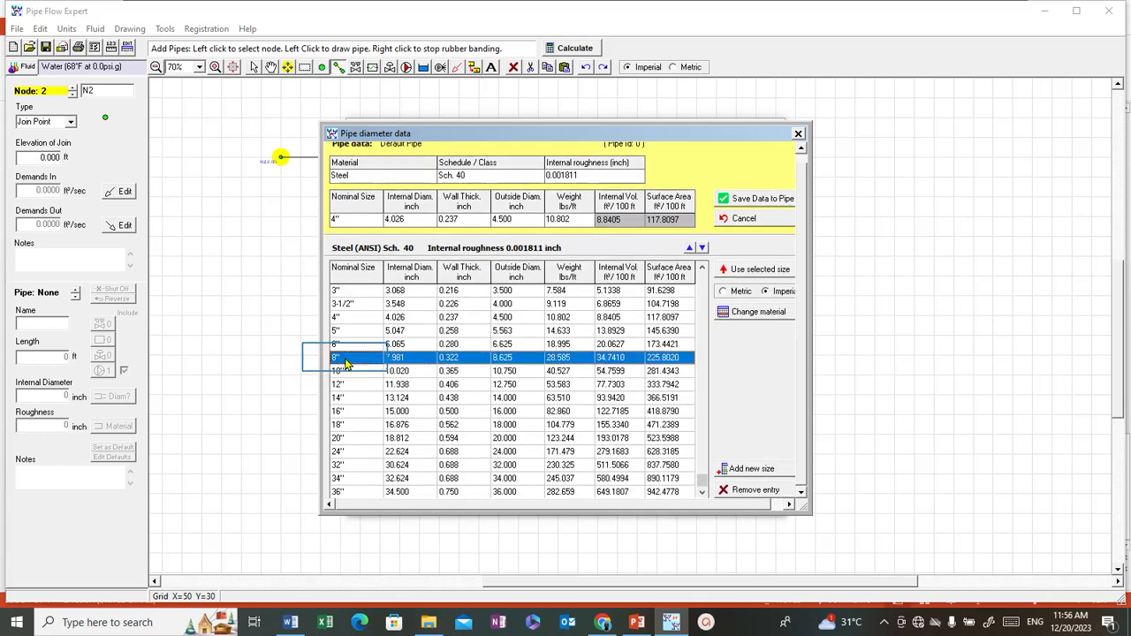
double_click(347, 363)
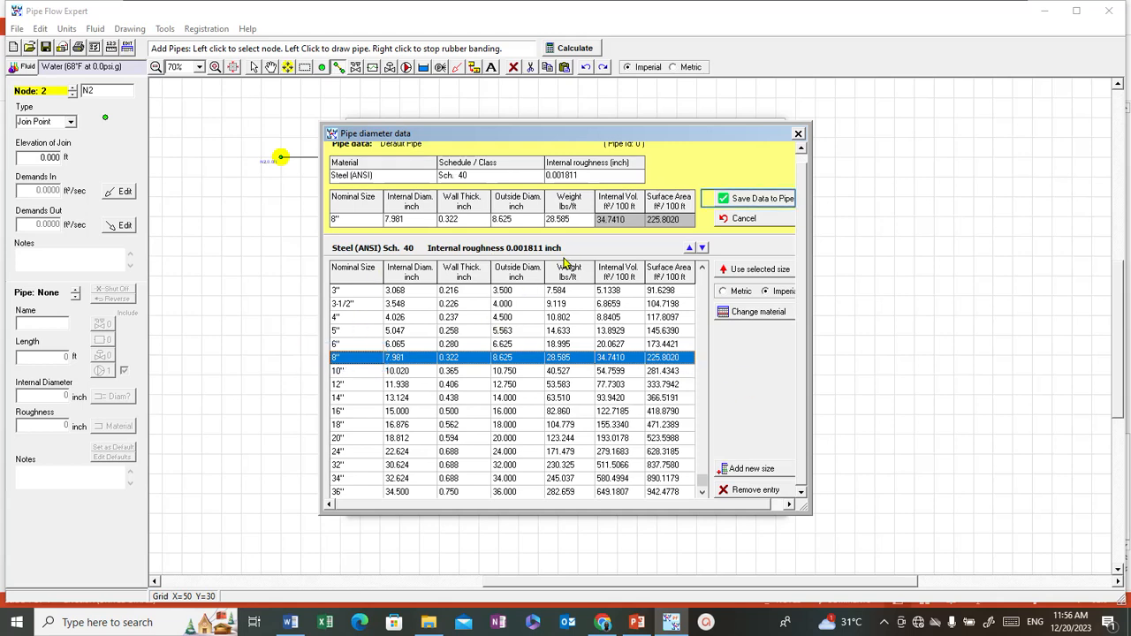
left_click(762, 201)
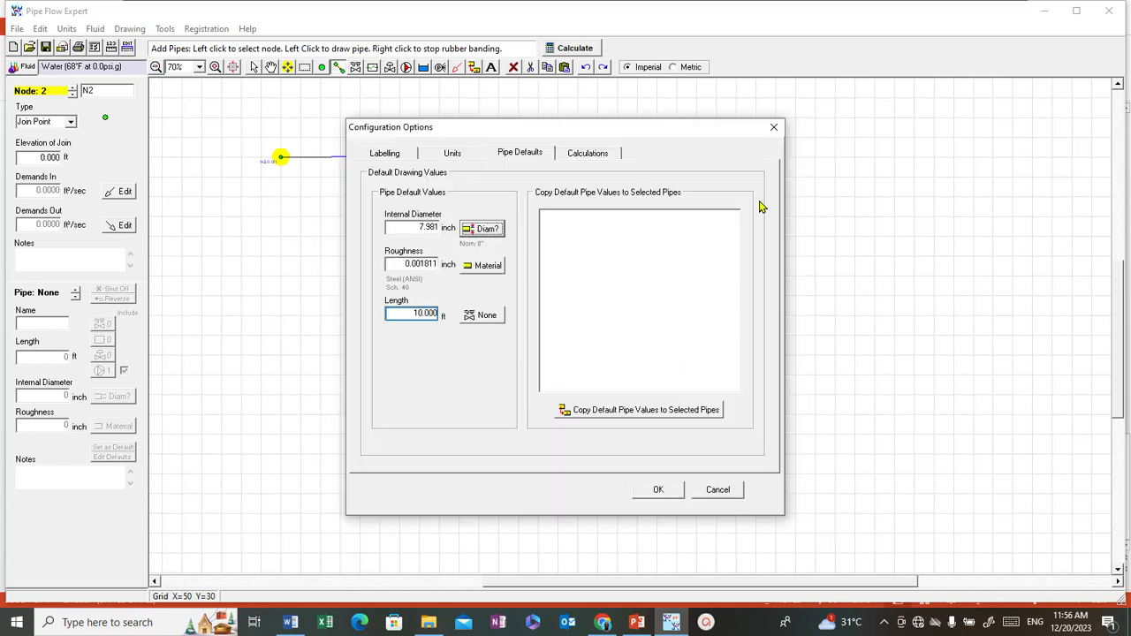
Set the default pipe length to 60 ft, apply the defaults and end the pipe run at node N1.
double_click(426, 312)
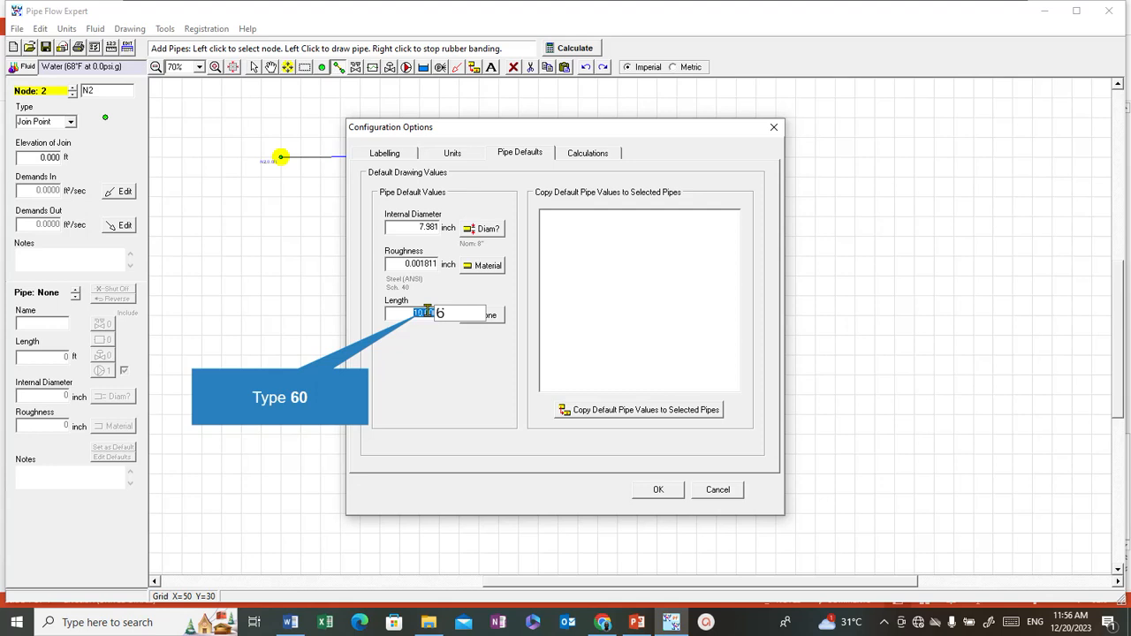
type("60")
left_click(659, 490)
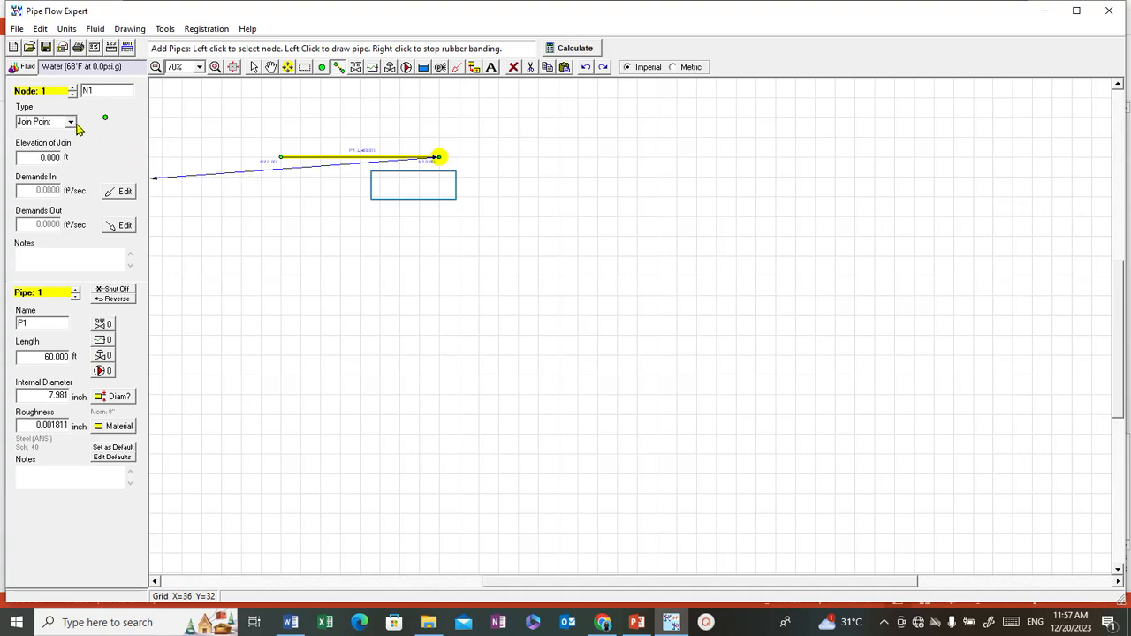
right_click(416, 192)
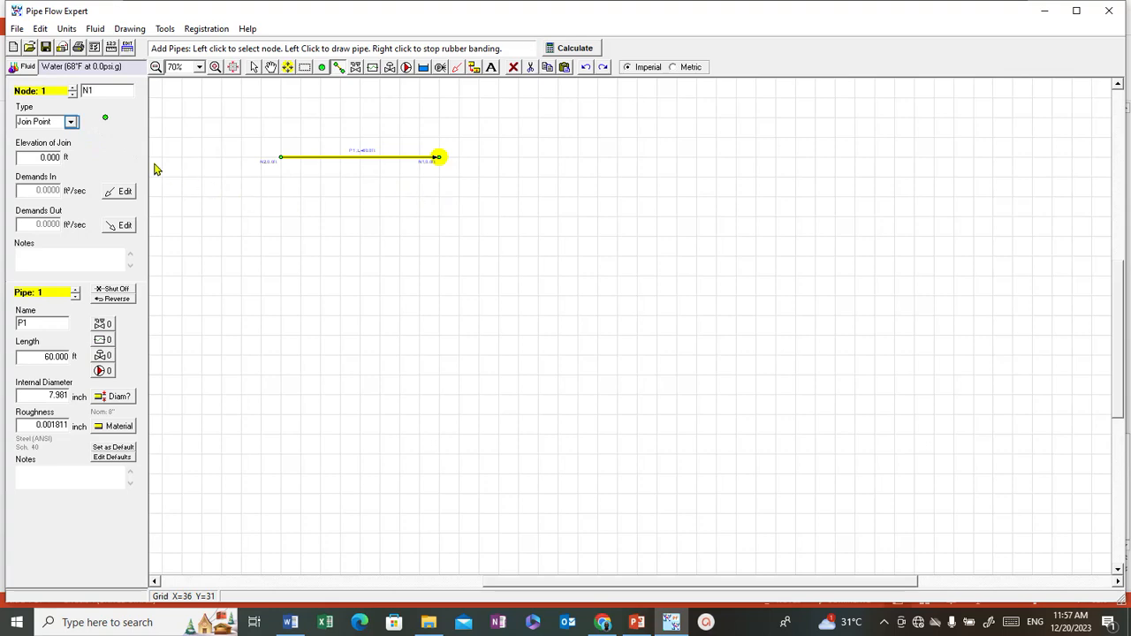
left_click(71, 122)
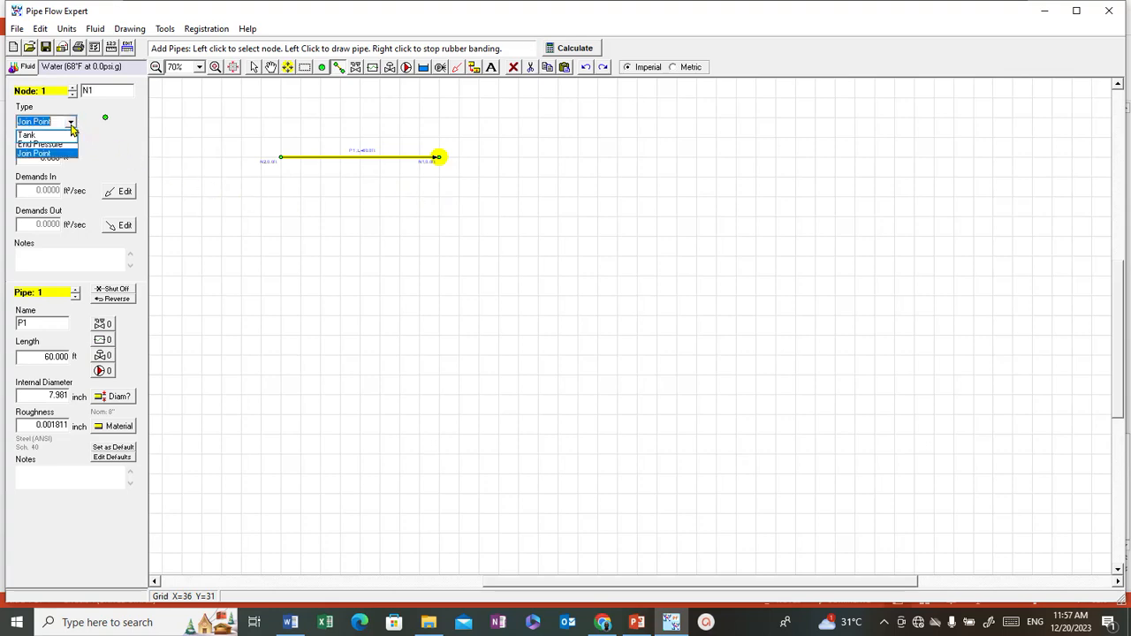
left_click(27, 134)
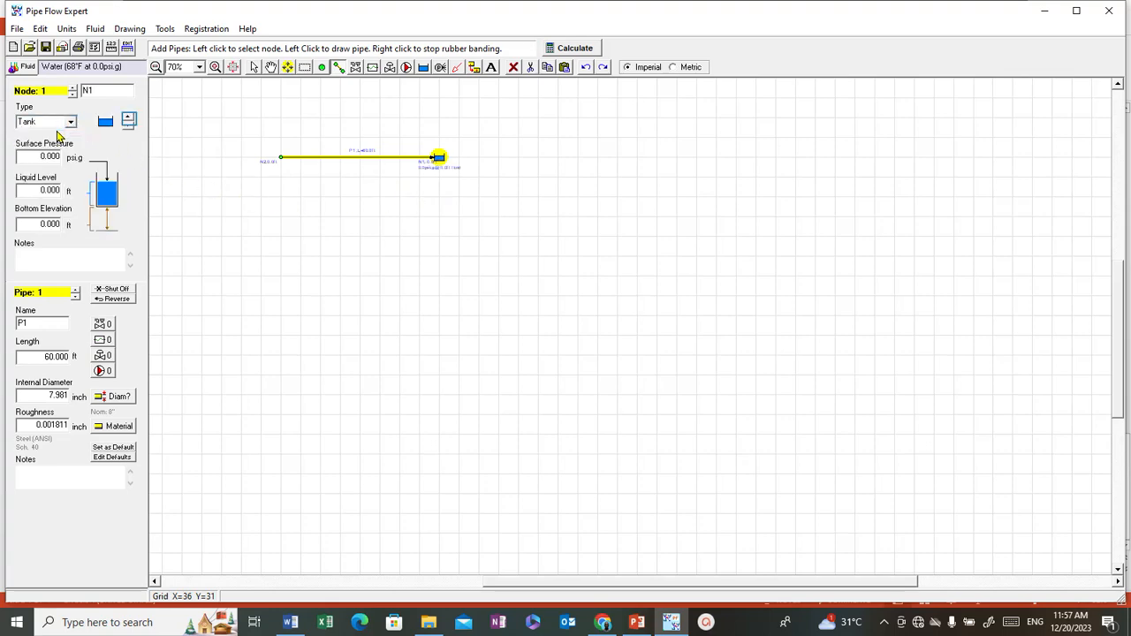
left_click(129, 122)
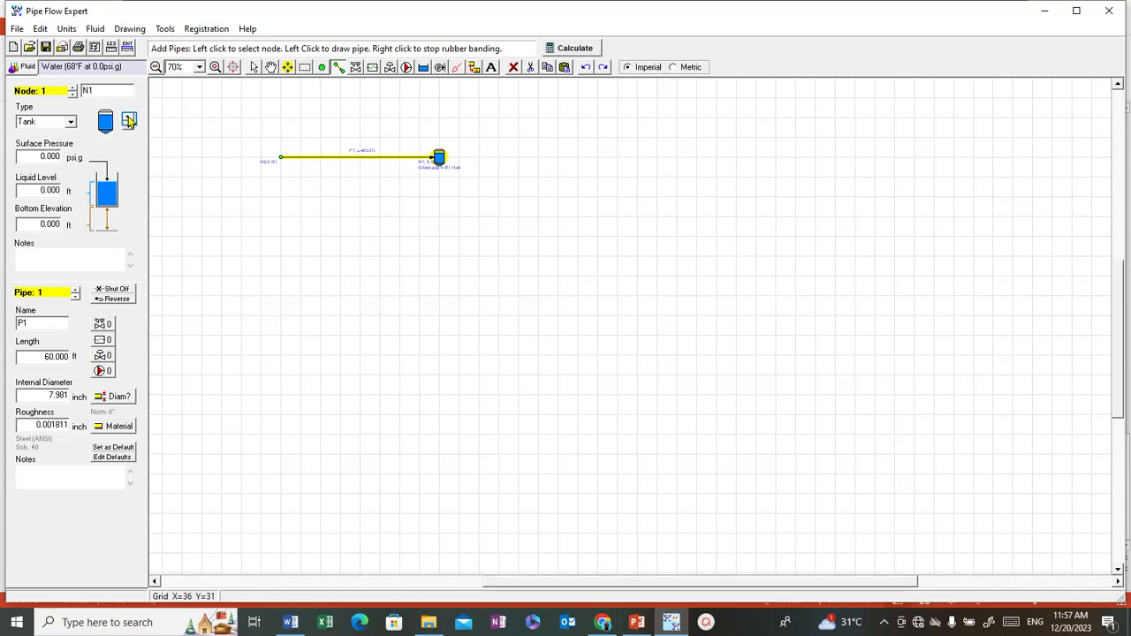
left_click(129, 122)
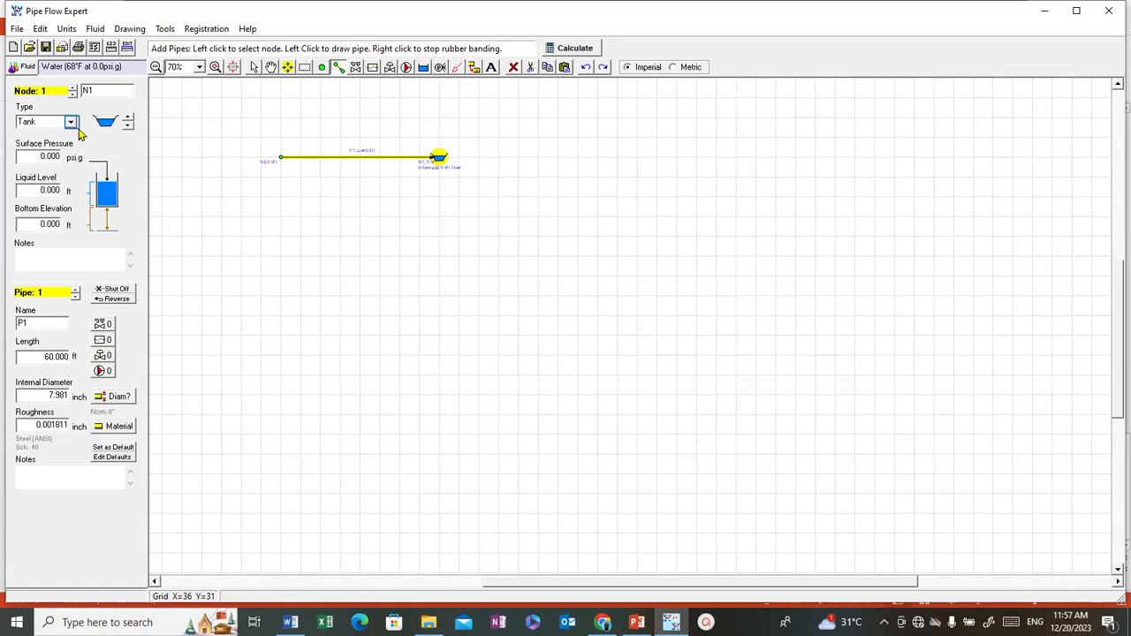
left_click(71, 123)
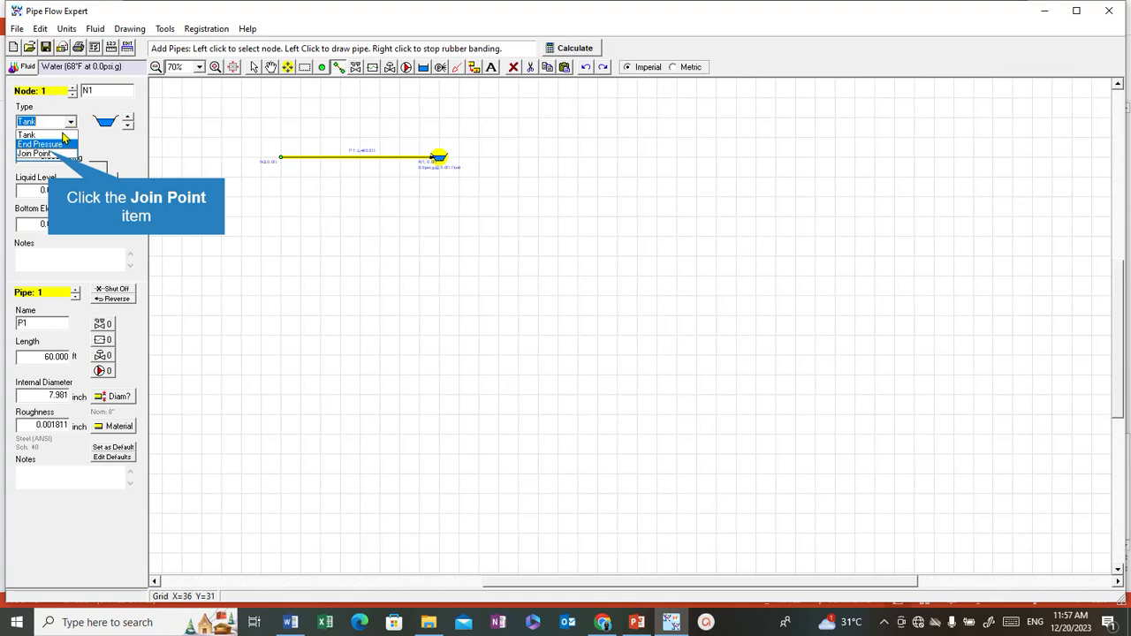
left_click(50, 153)
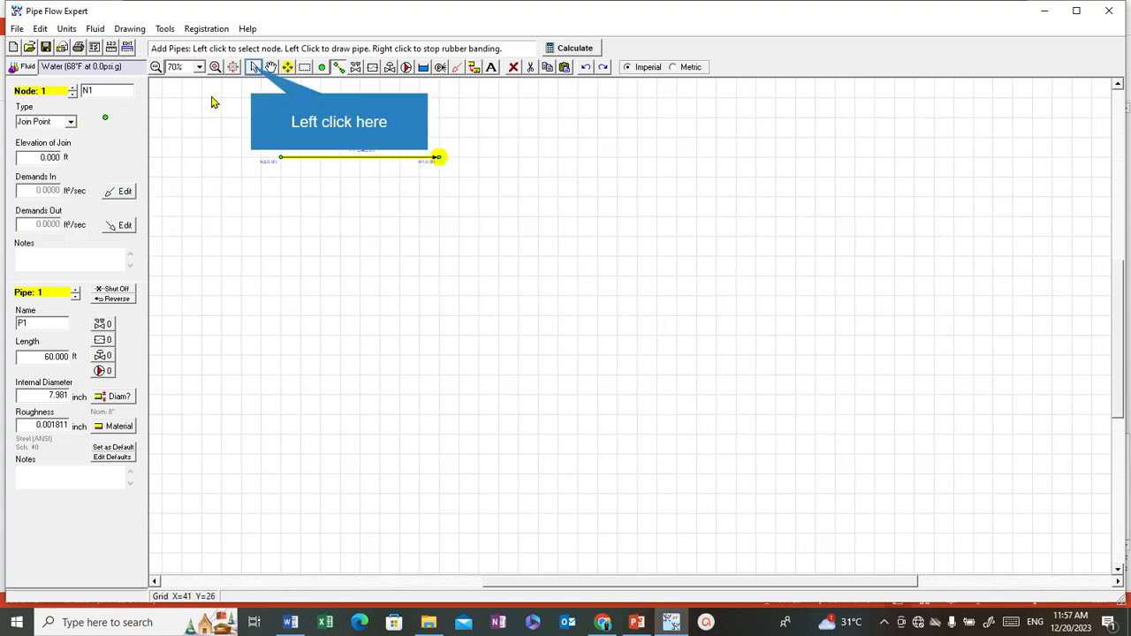
Change node N2 at the start of pipe P1 to a tank with the open, slope-sided reservoir symbol.
left_click(254, 68)
left_click(279, 162)
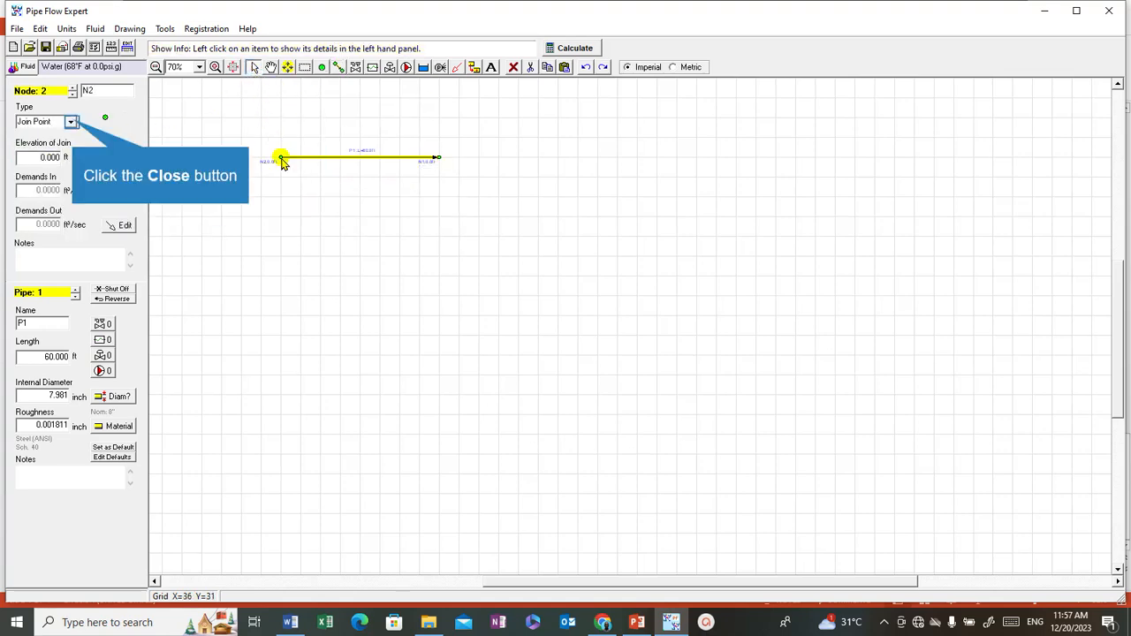
left_click(70, 122)
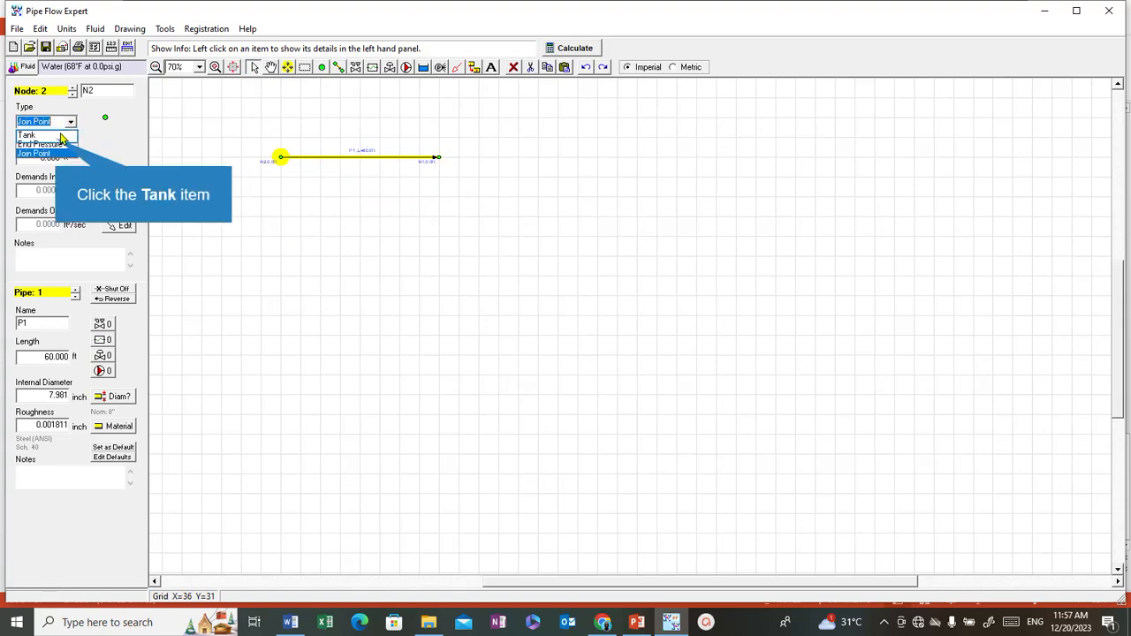
left_click(57, 137)
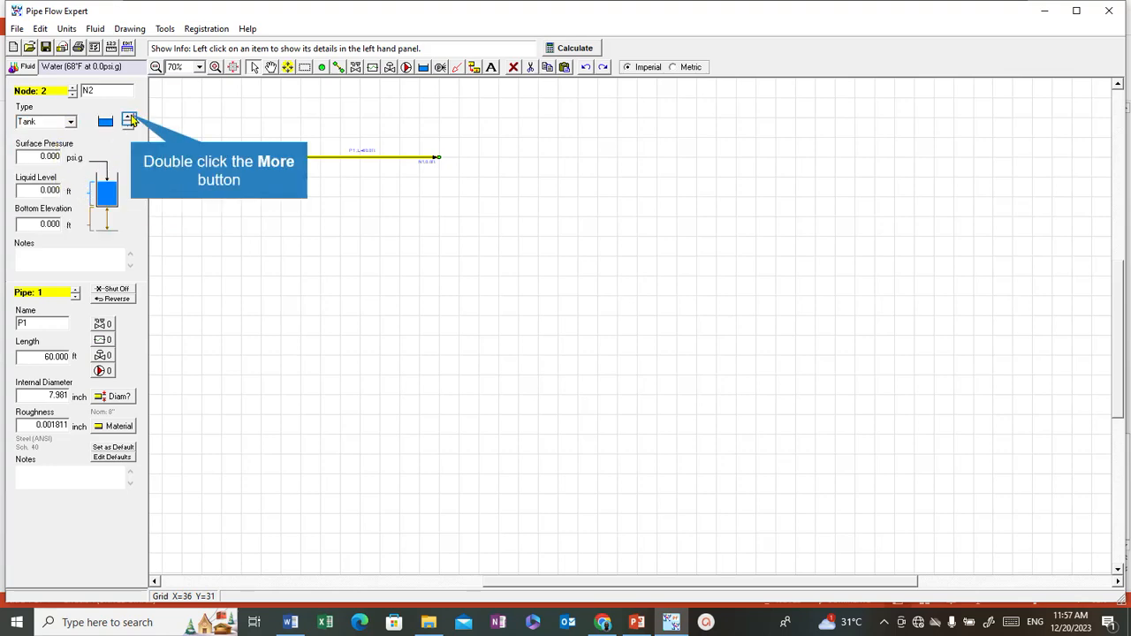
left_click(130, 120)
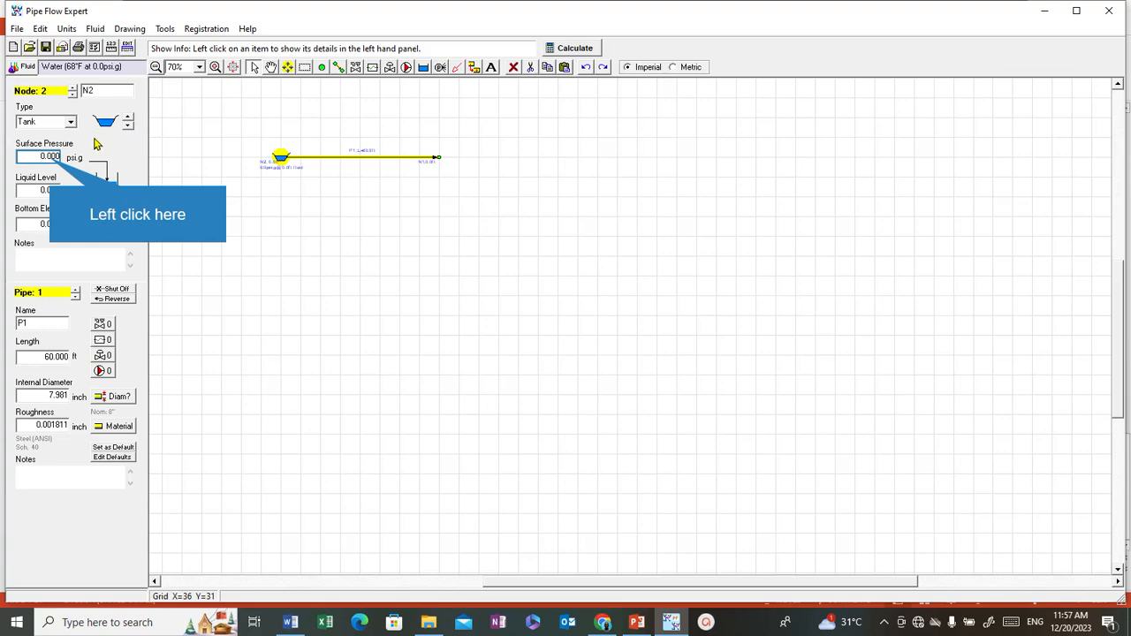
Set the N2 tank's liquid level to 3 ft and its bottom elevation to 45 ft.
left_click(48, 158)
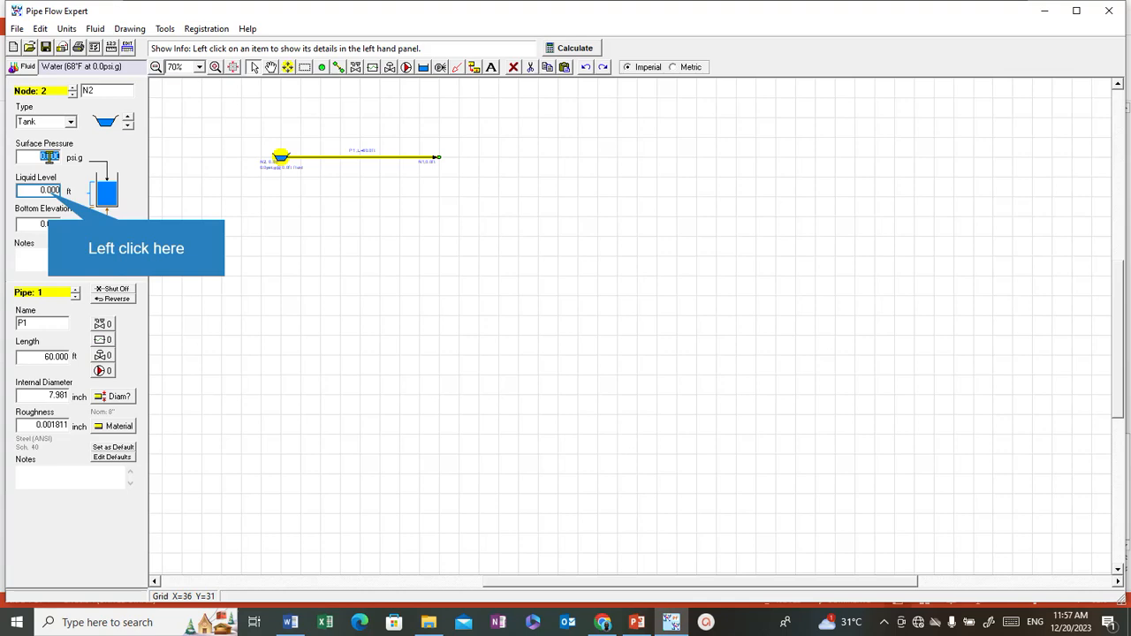
left_click(50, 190)
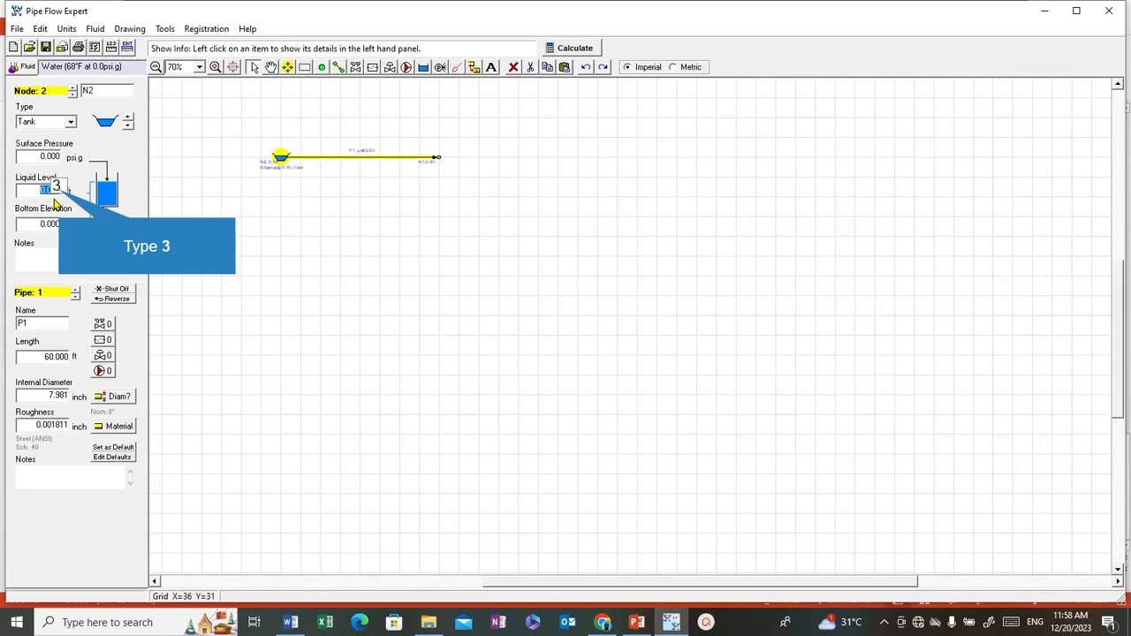
type("3")
key("Tab")
left_click(49, 223)
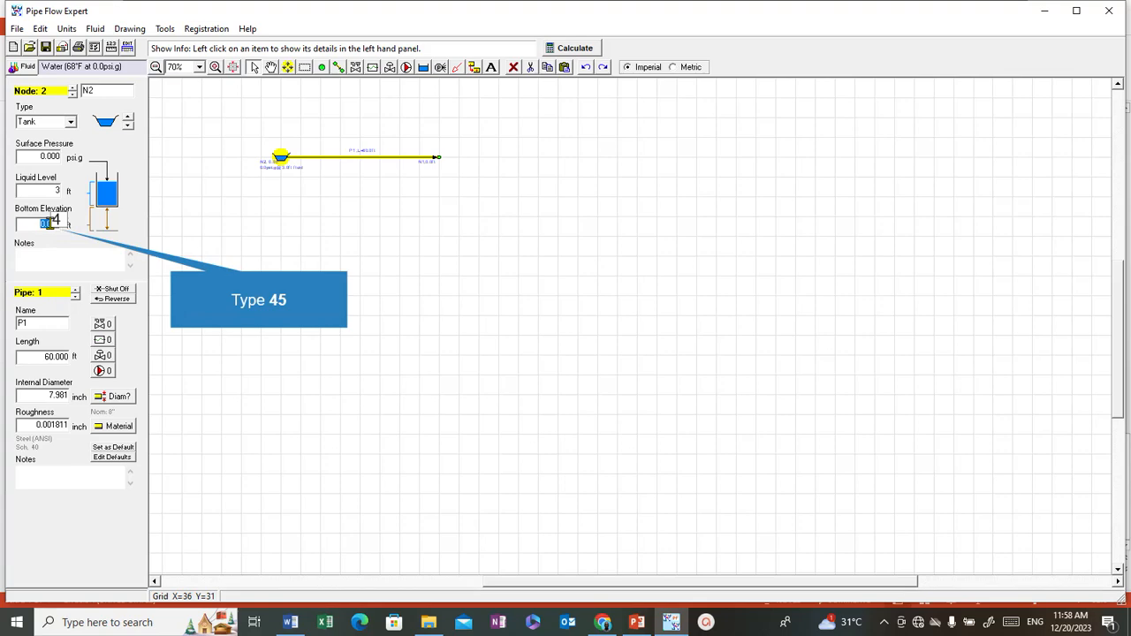
type("45")
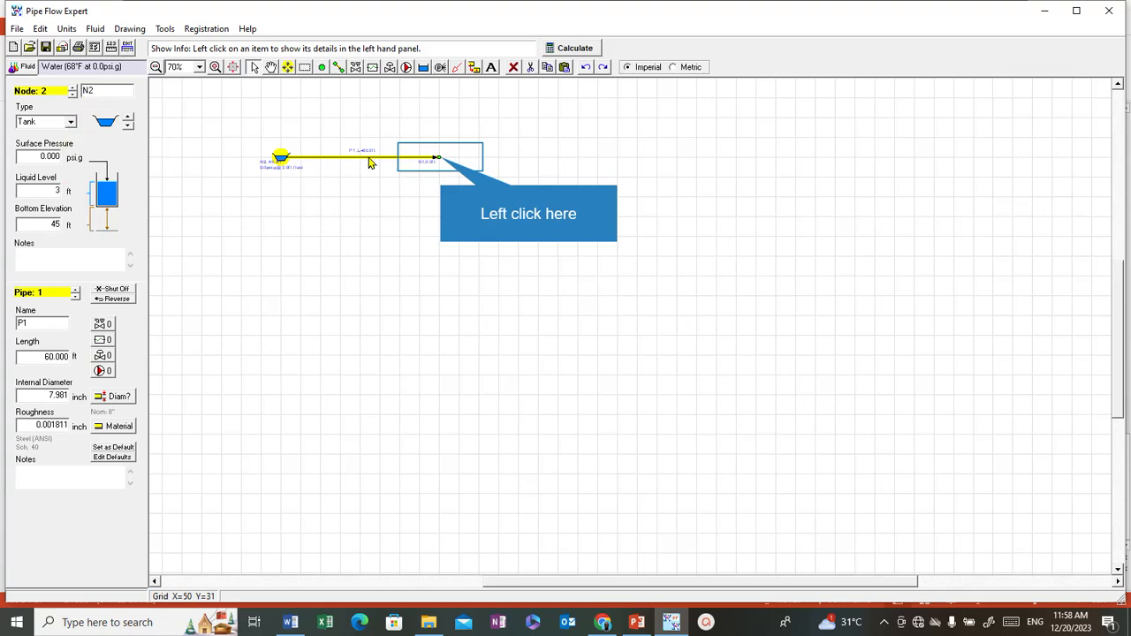
Set the elevation of join point N1 at the end of pipe P1 to 45 ft.
left_click(437, 160)
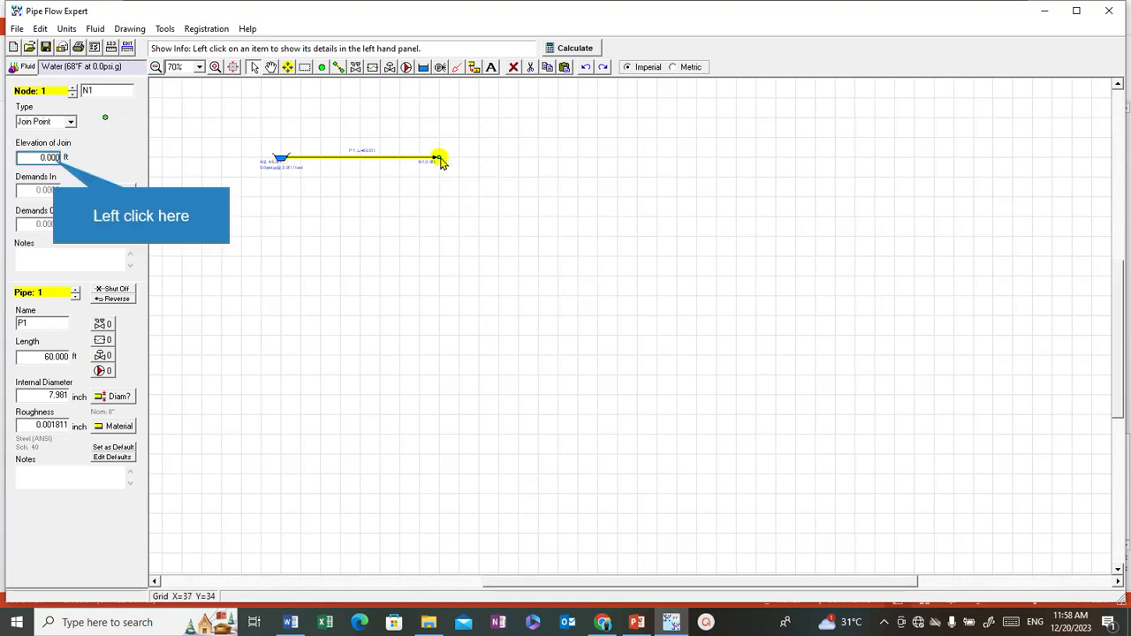
left_click(46, 156)
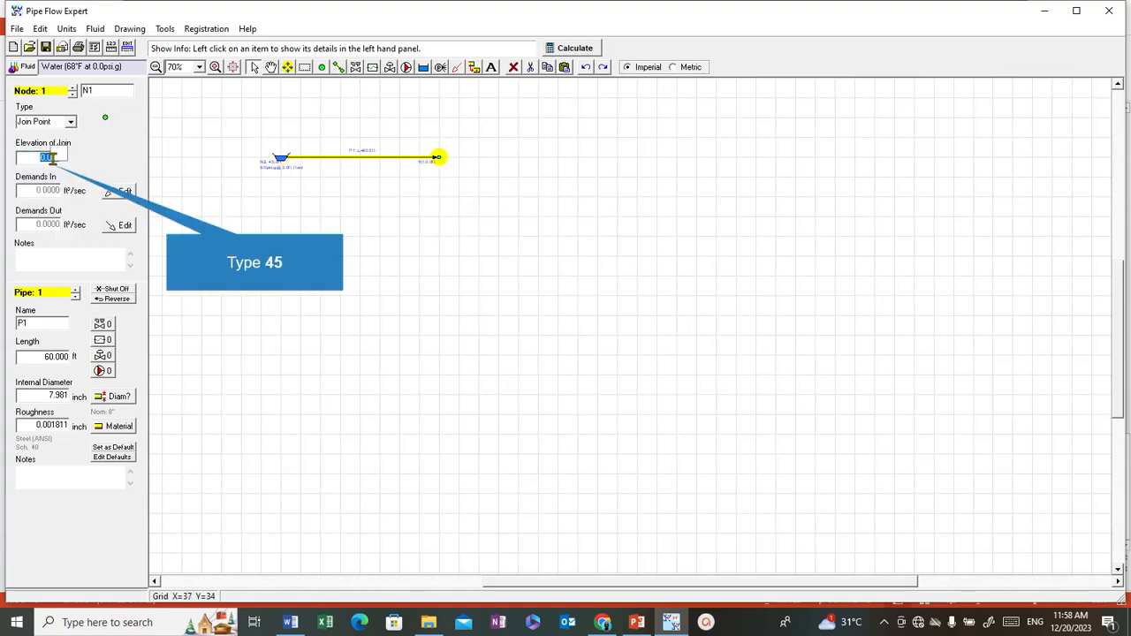
type("45")
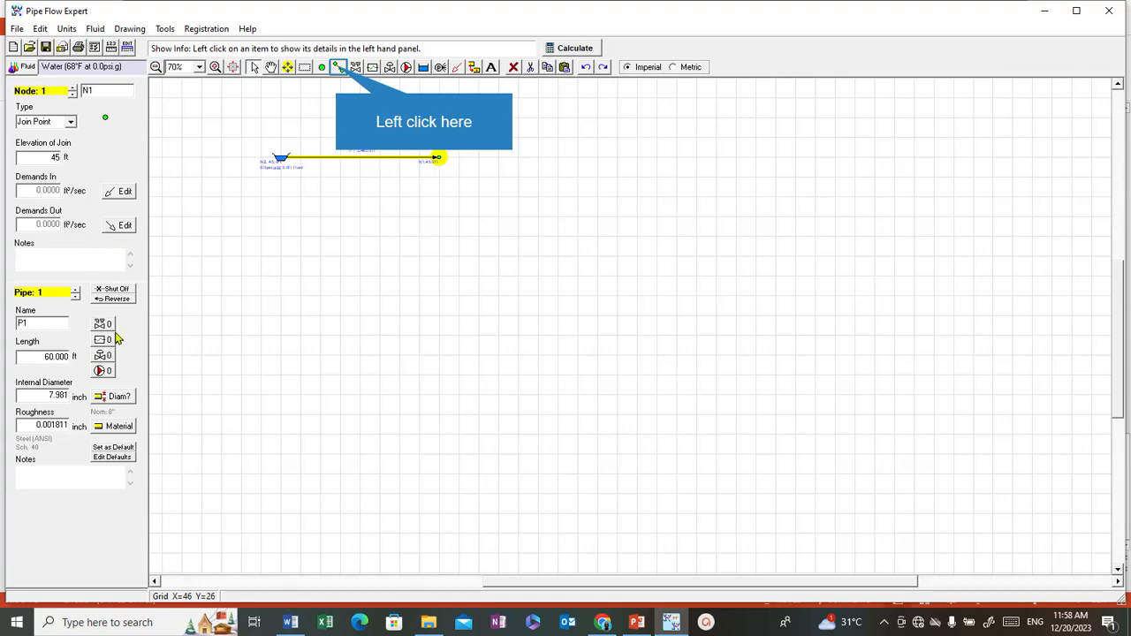
Draw a horizontal pipe from join point N1 away from the tank and set its length to 10 ft.
left_click(338, 68)
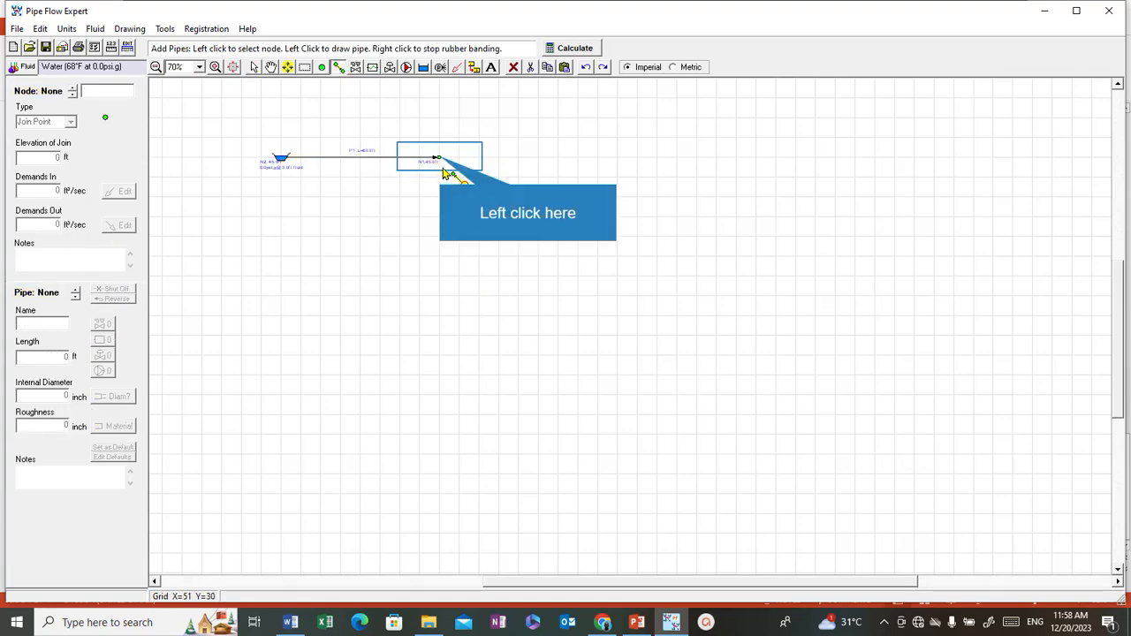
left_click(438, 159)
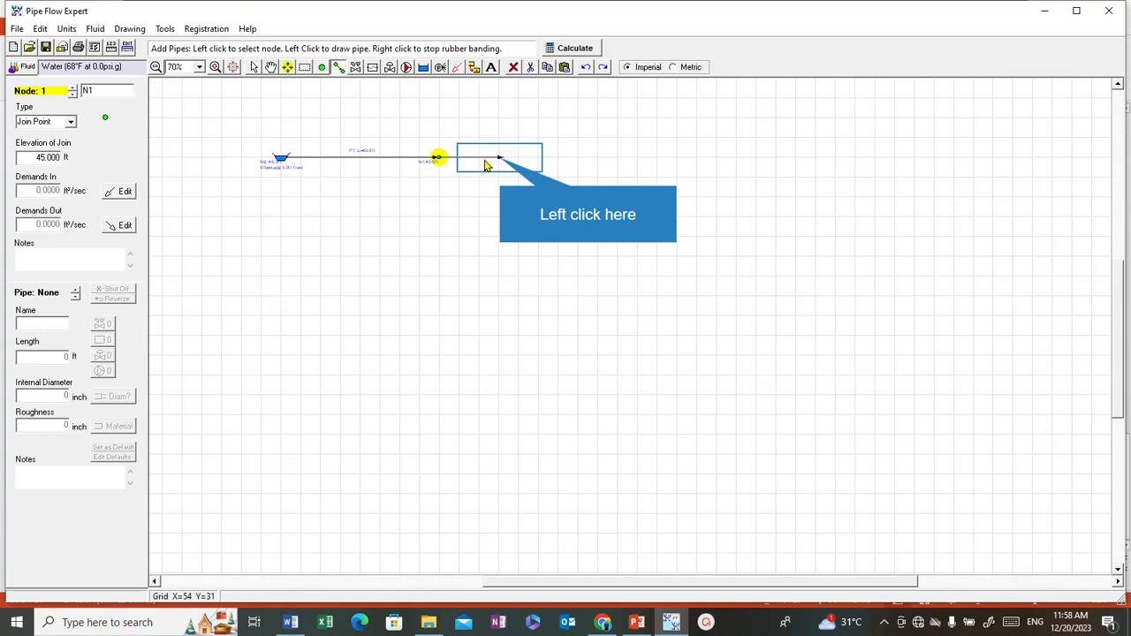
left_click(499, 161)
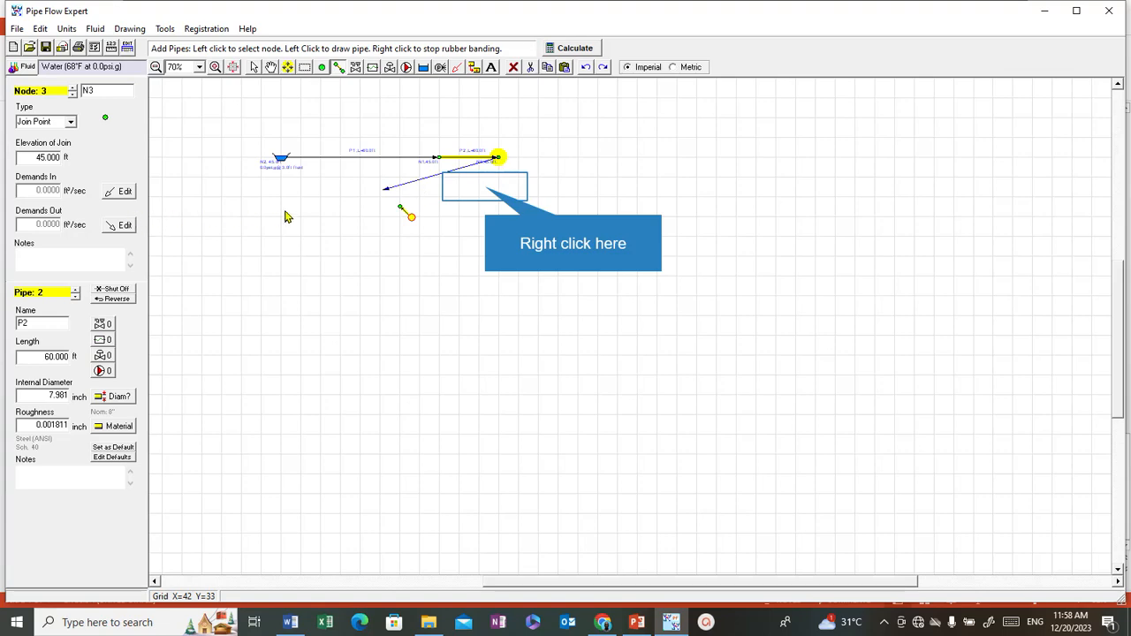
right_click(472, 197)
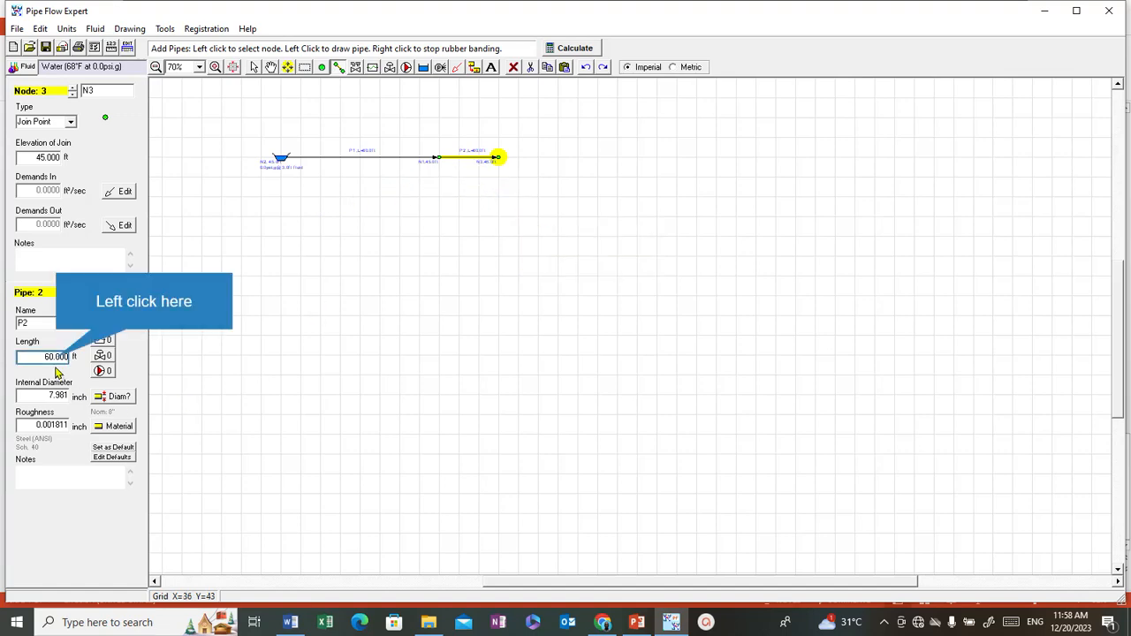
left_click(53, 357)
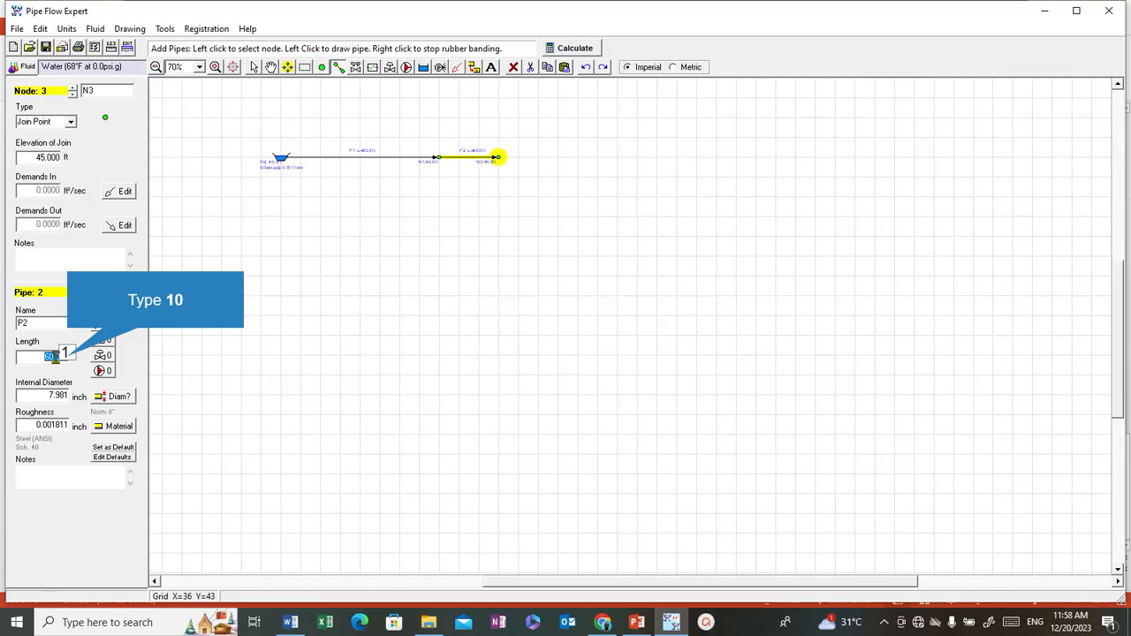
type("10")
key("Return")
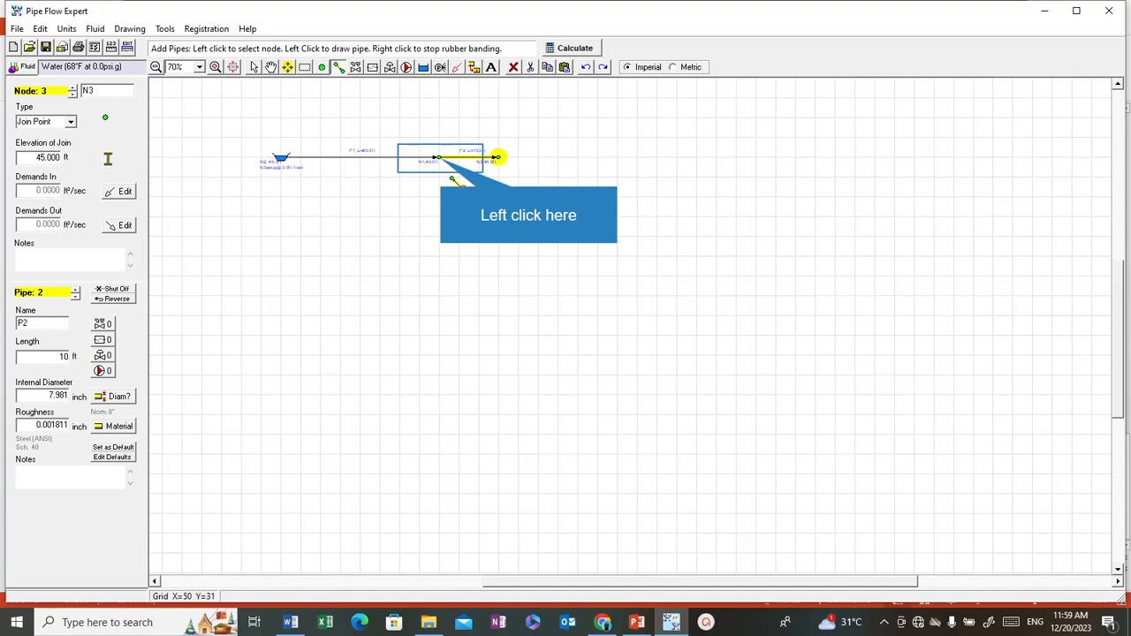
Draw a vertical branch pipe from join point N1 straight down to a new join point.
left_click(439, 160)
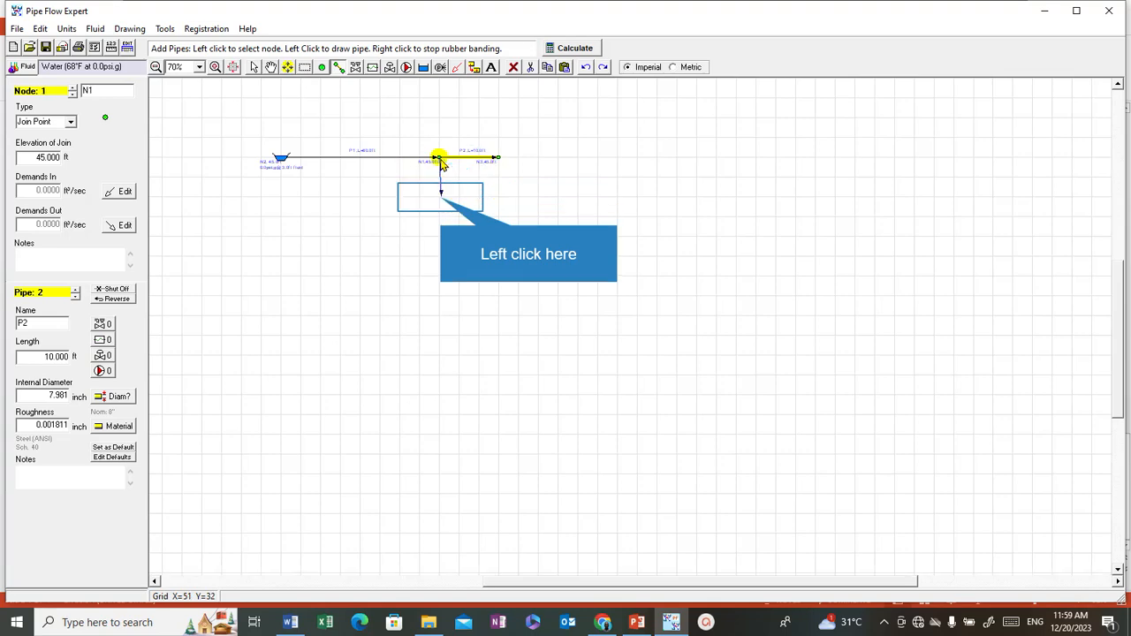
left_click(441, 202)
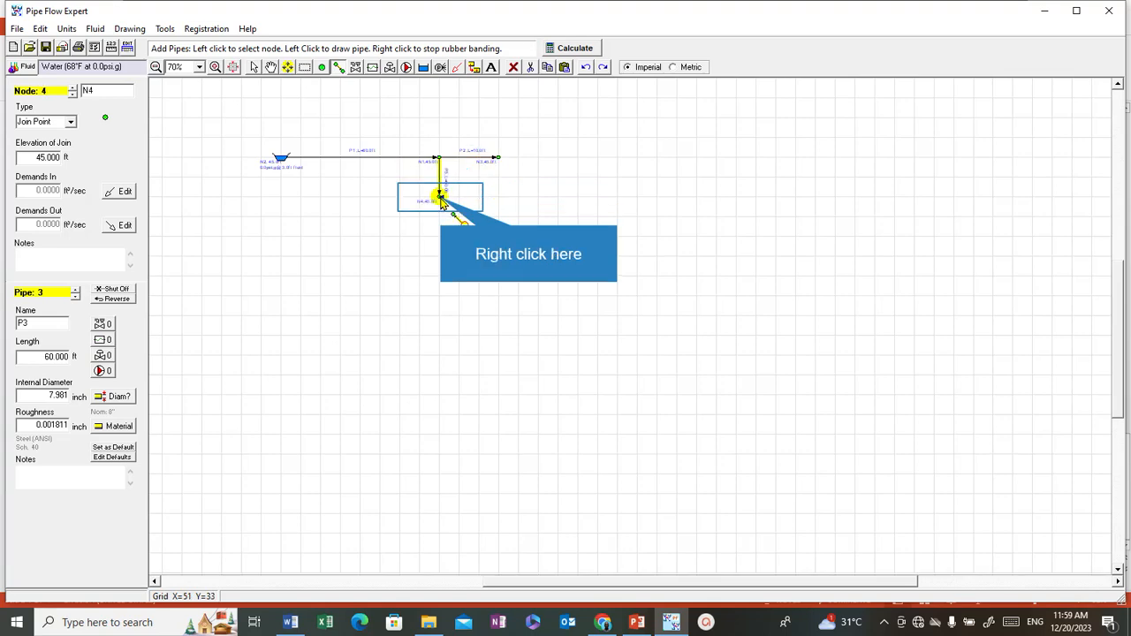
right_click(441, 201)
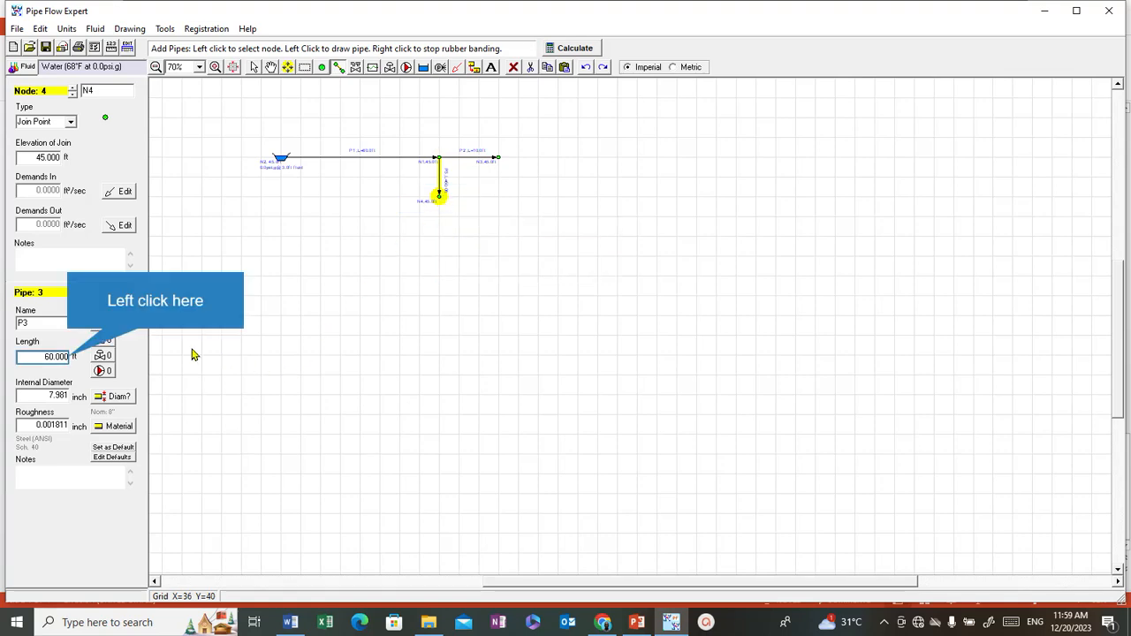
Set the length of the vertical branch pipe P3 below join point N1 to 4 ft.
left_click(67, 357)
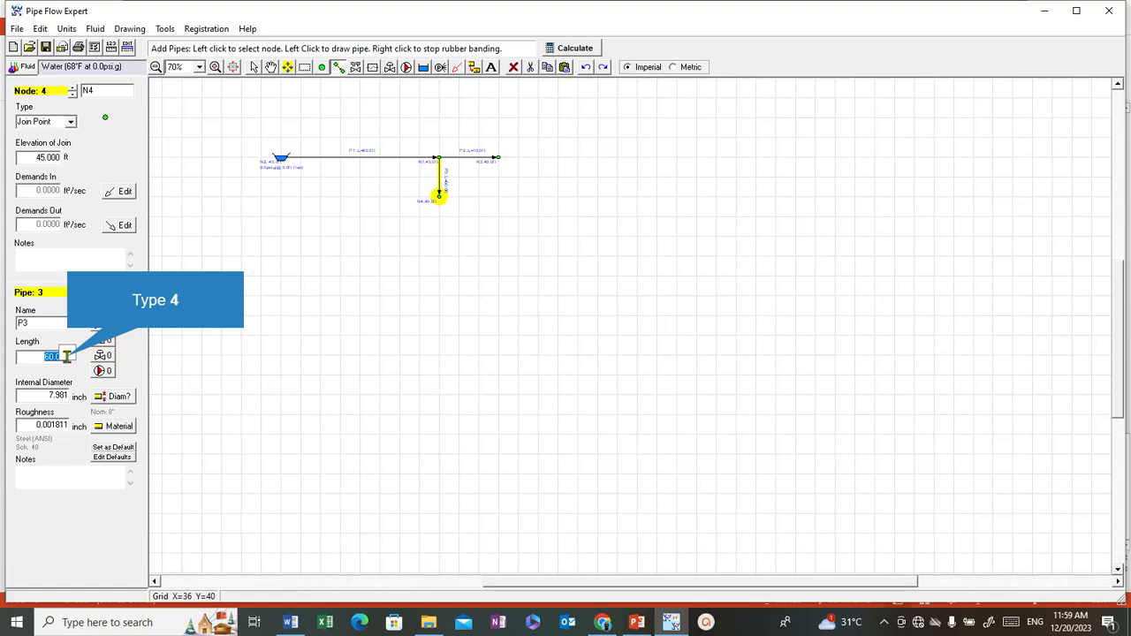
type("4")
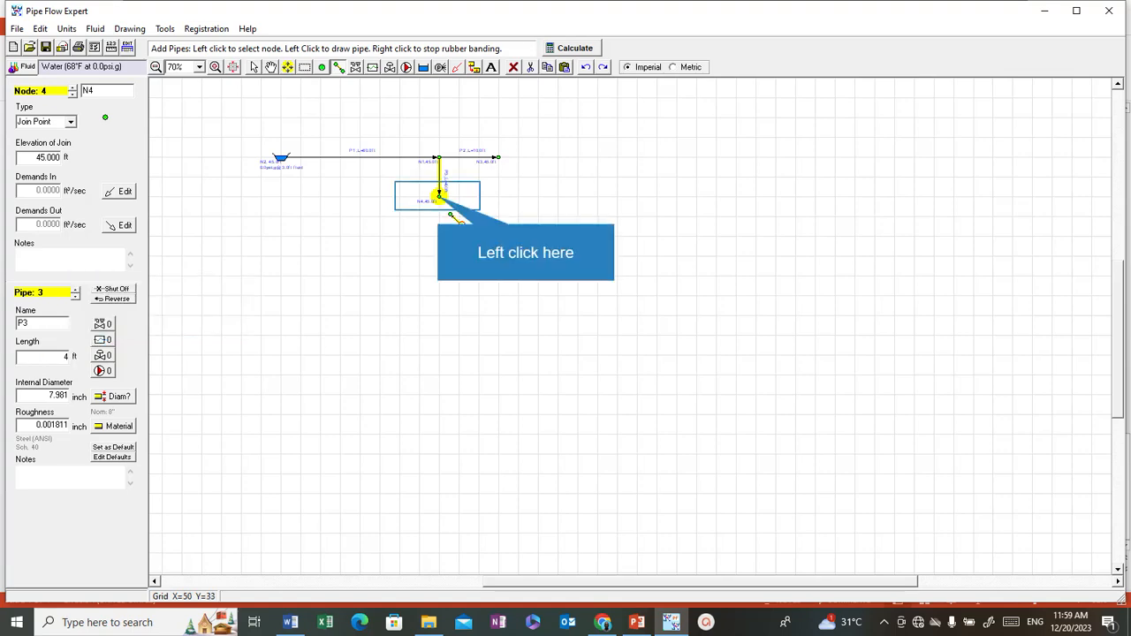
Draw a horizontal pipe from join point N4 to a new join point directly below N3 and set its length to 10 ft.
left_click(439, 196)
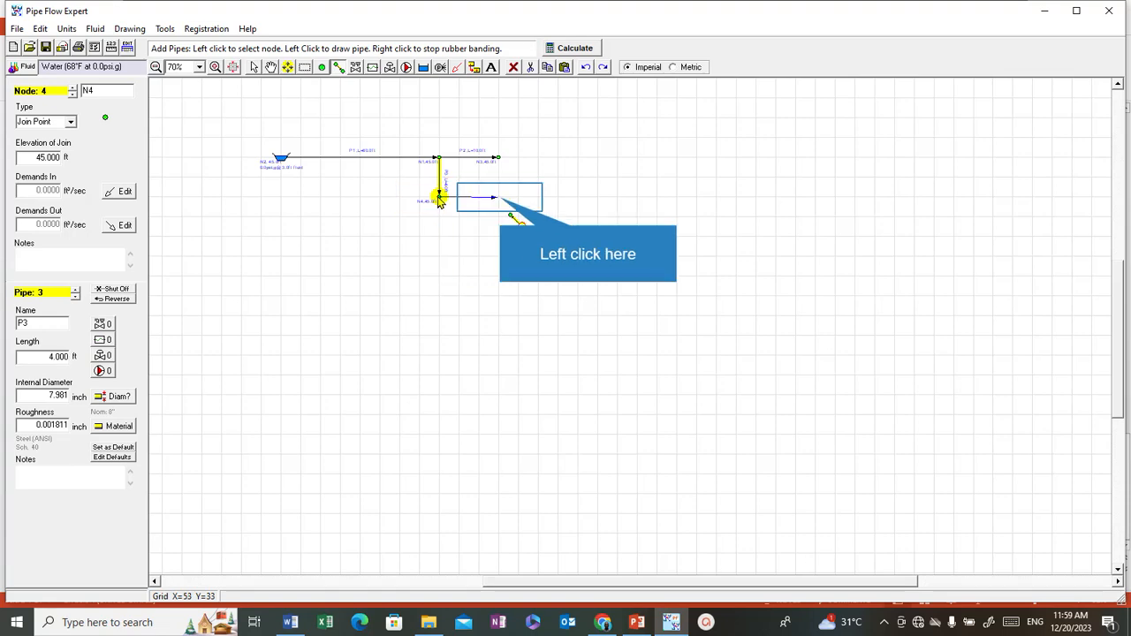
left_click(499, 198)
right_click(500, 200)
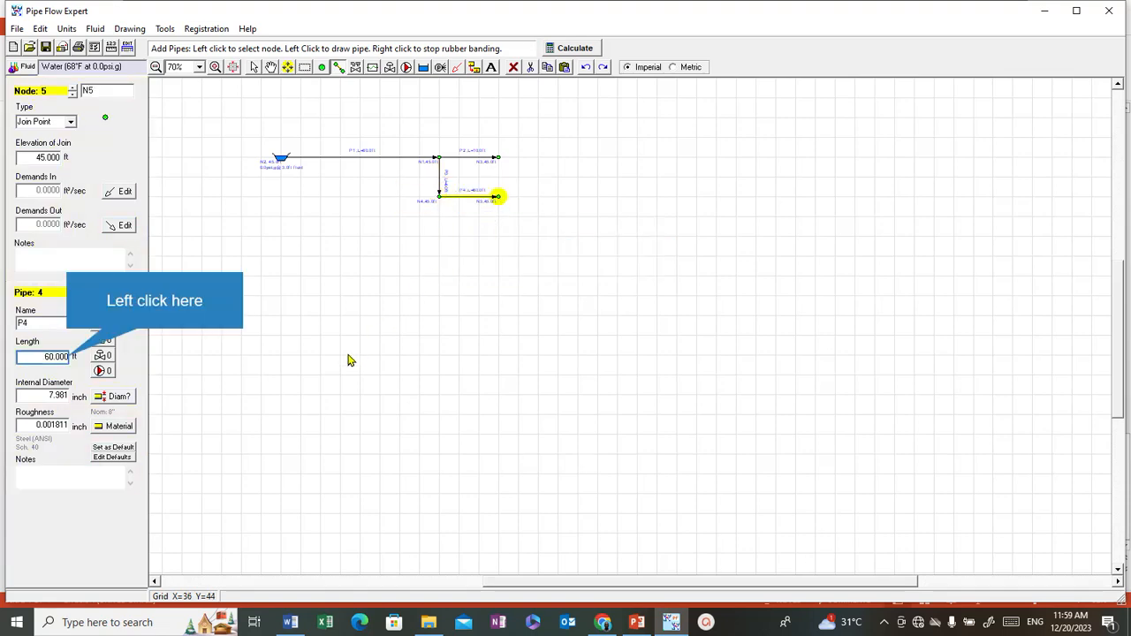
left_click(66, 356)
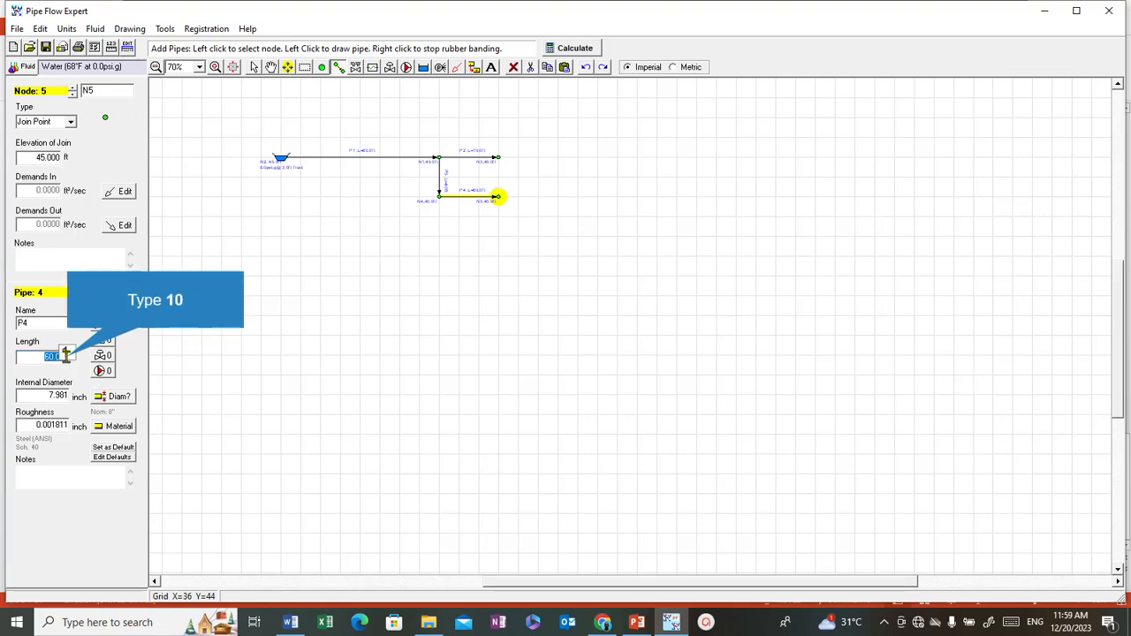
type("10")
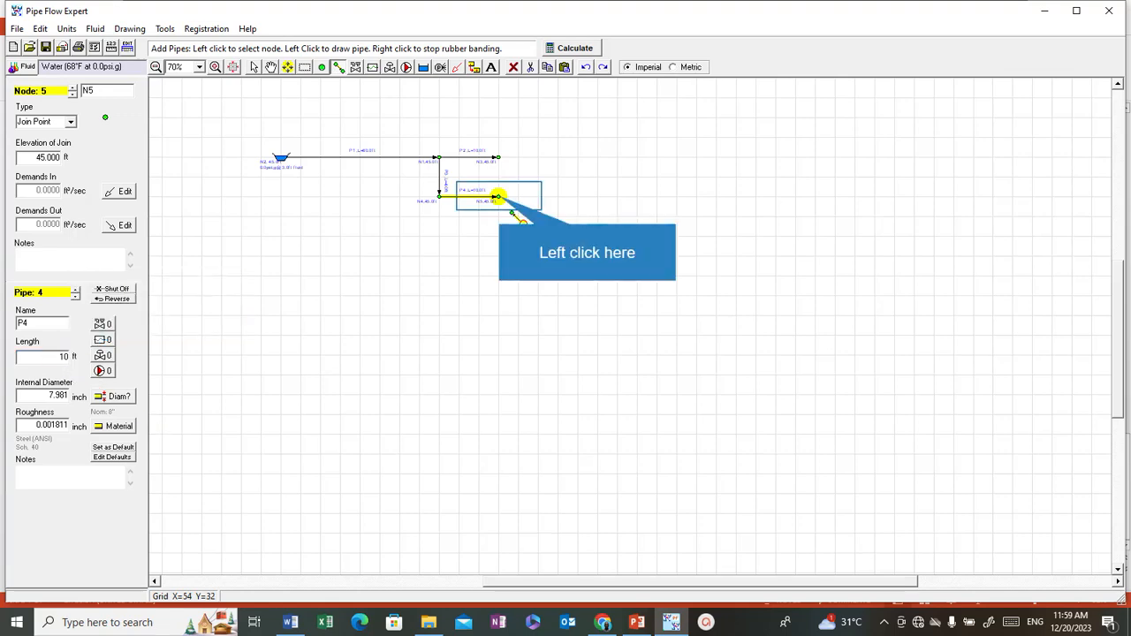
Close the loop with a vertical pipe from join point N5 up to N3 and set its length to 4 ft.
left_click(500, 198)
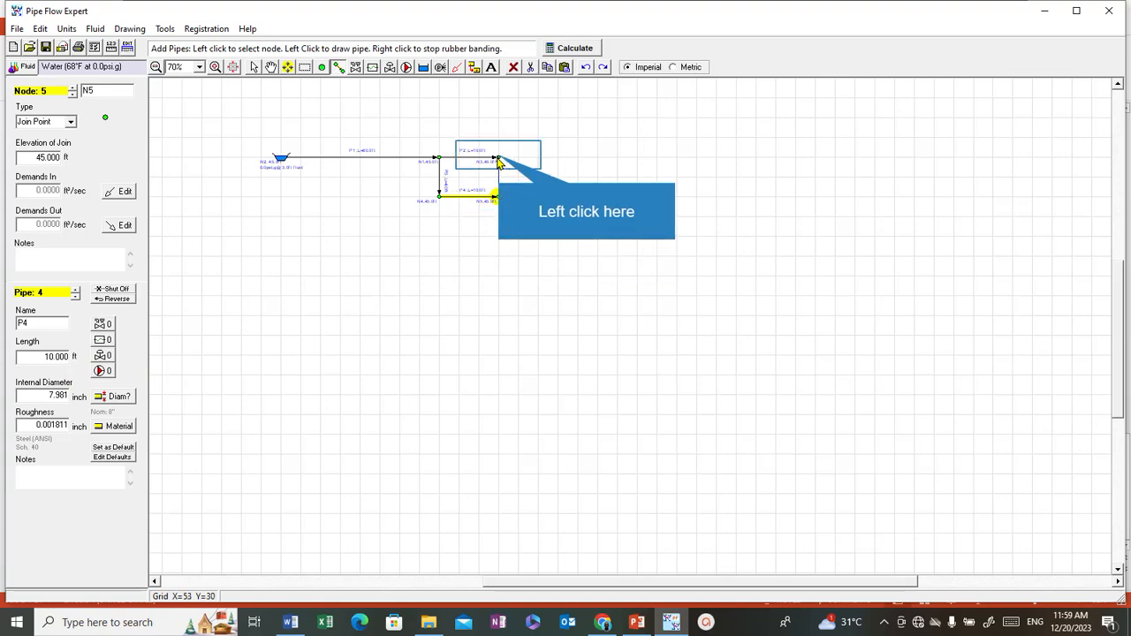
left_click(499, 161)
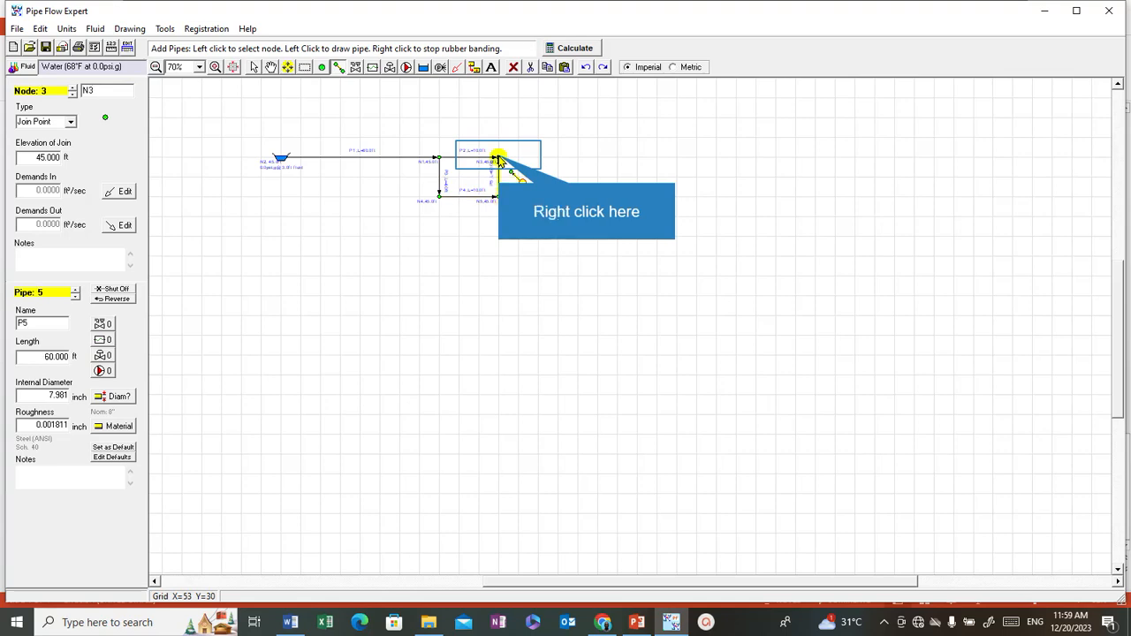
right_click(498, 159)
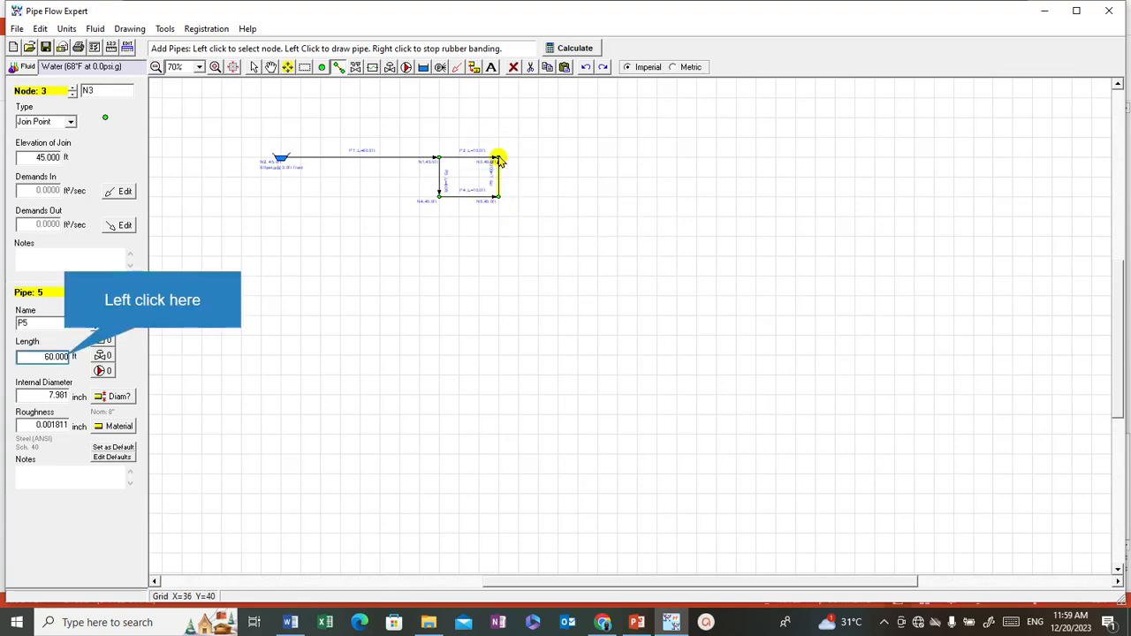
left_click(63, 356)
type("4")
key("Return")
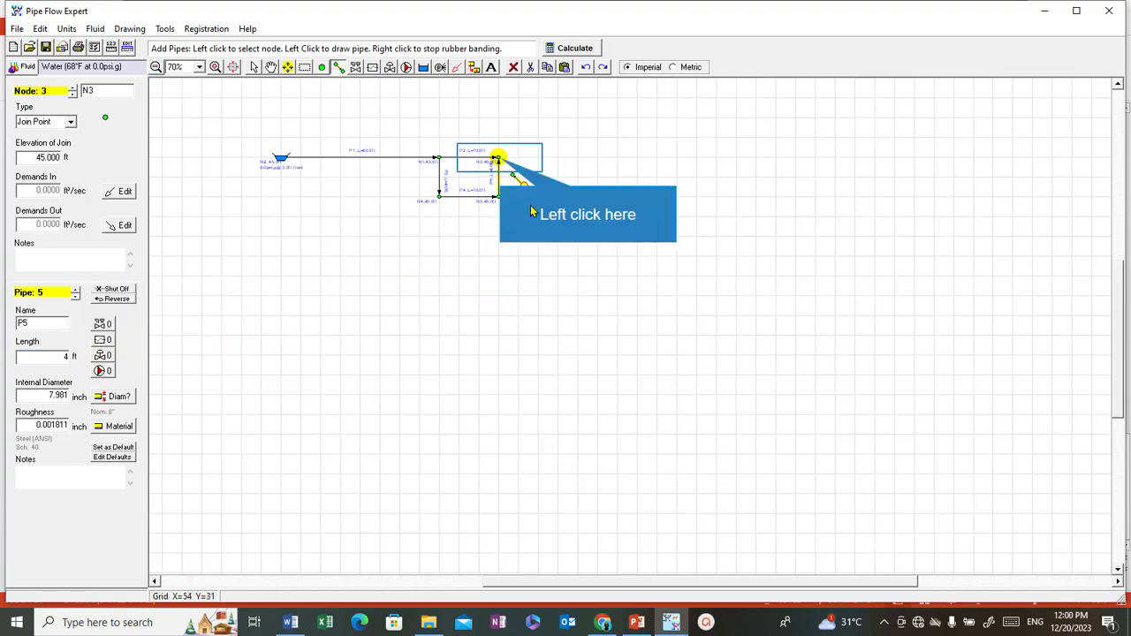
Draw a long horizontal pipe from join point N3 away from the tank and set its length to 85 ft.
left_click(498, 160)
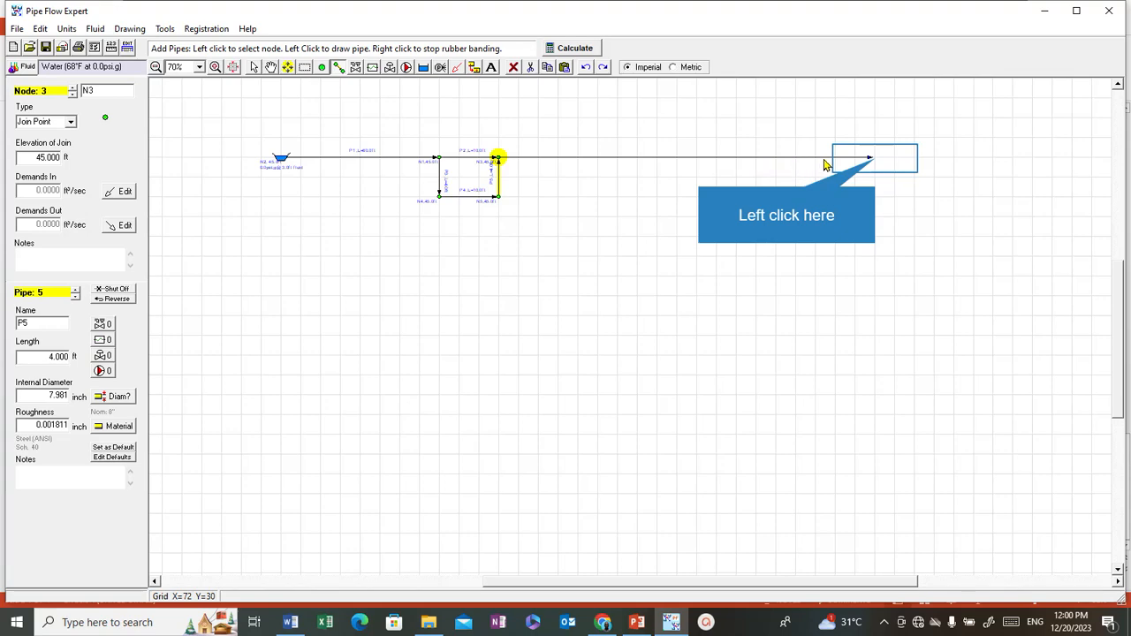
left_click(872, 159)
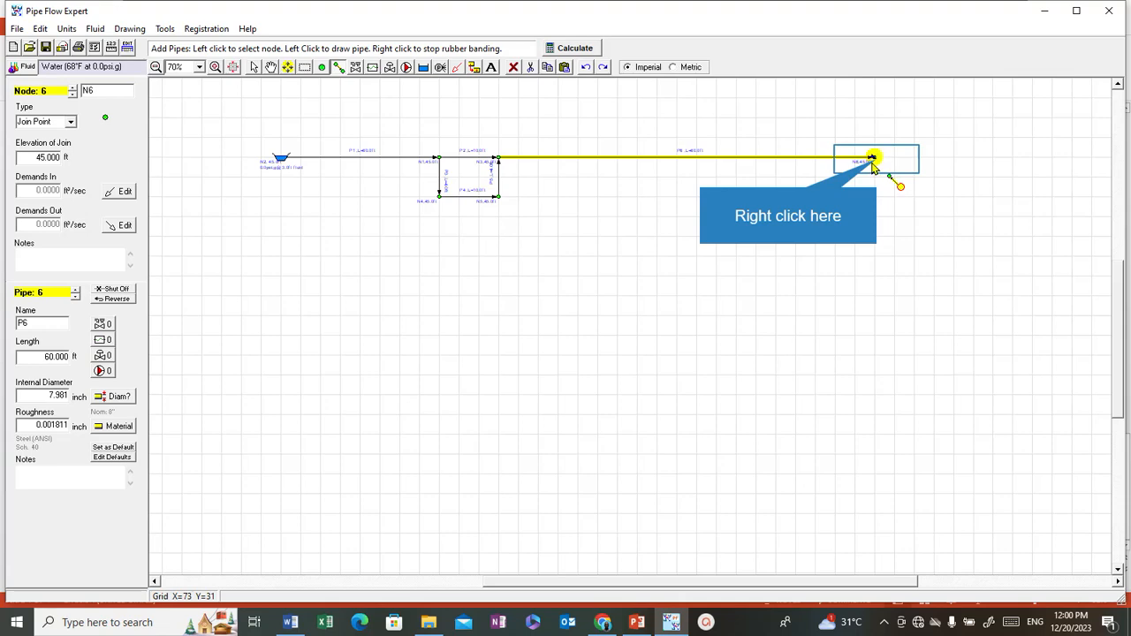
right_click(875, 164)
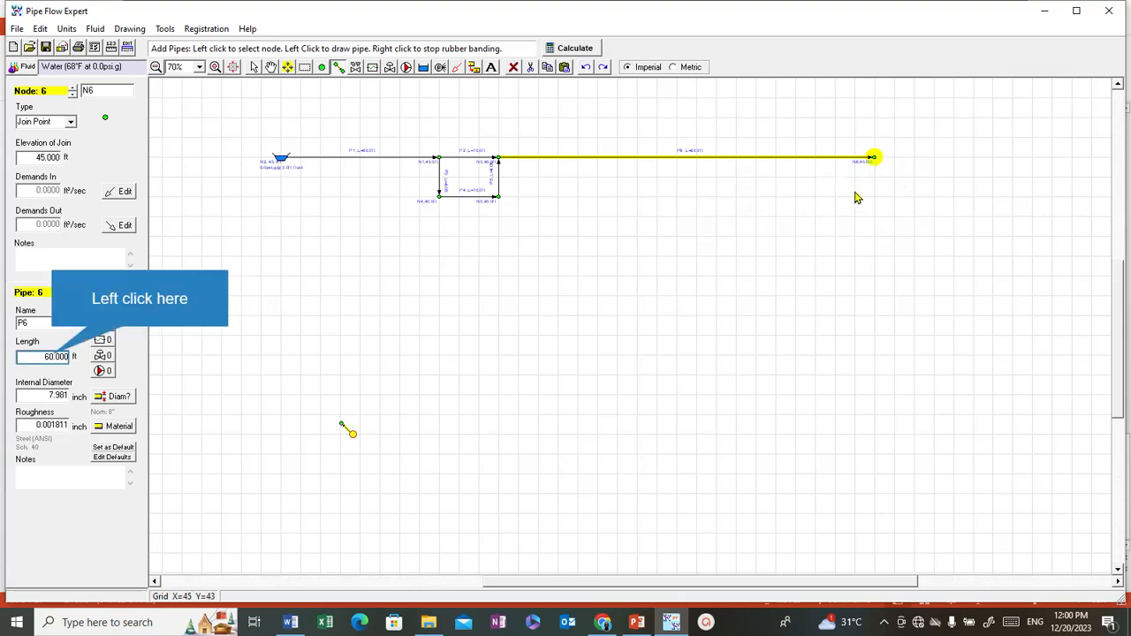
left_click(51, 355)
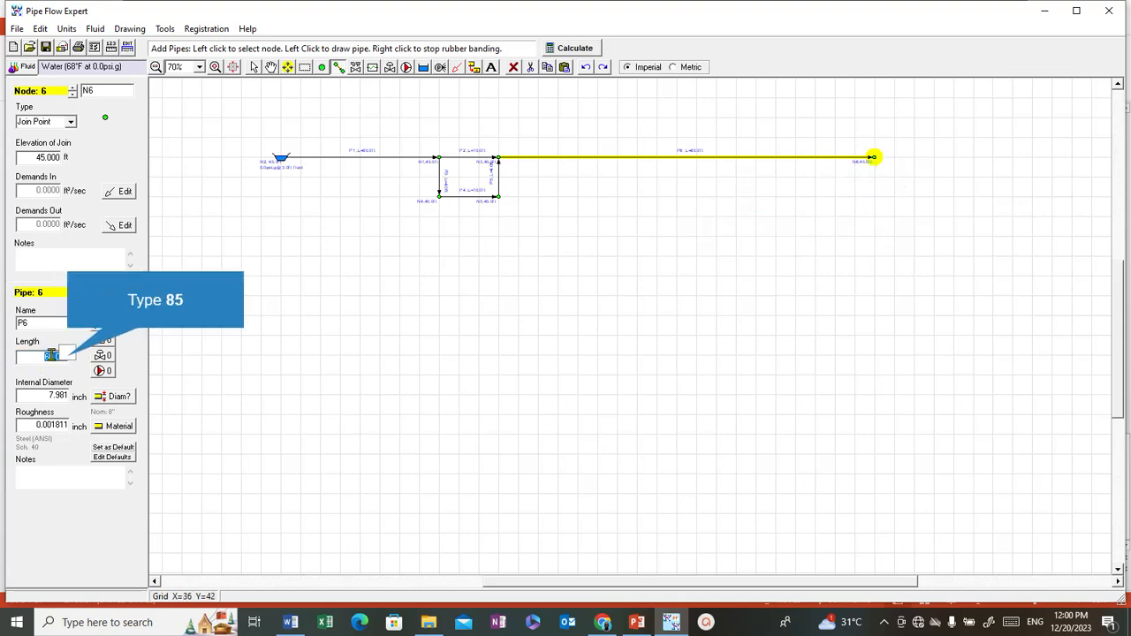
type("85")
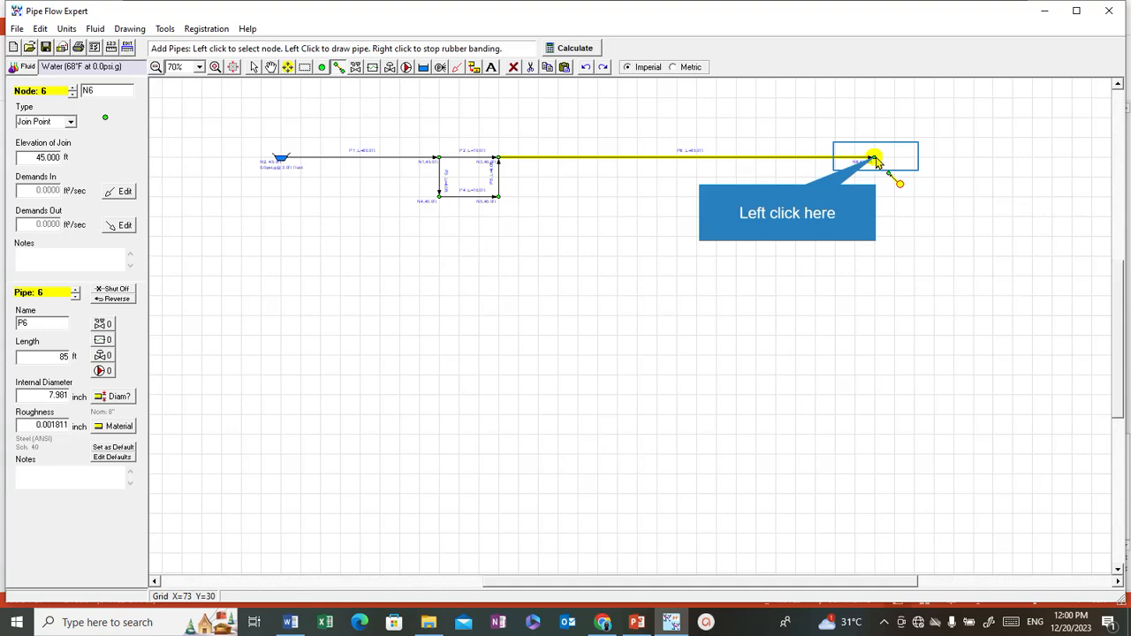
Draw a vertical pipe from join point N6 straight down to a new join point and set its length to 12 ft.
left_click(873, 160)
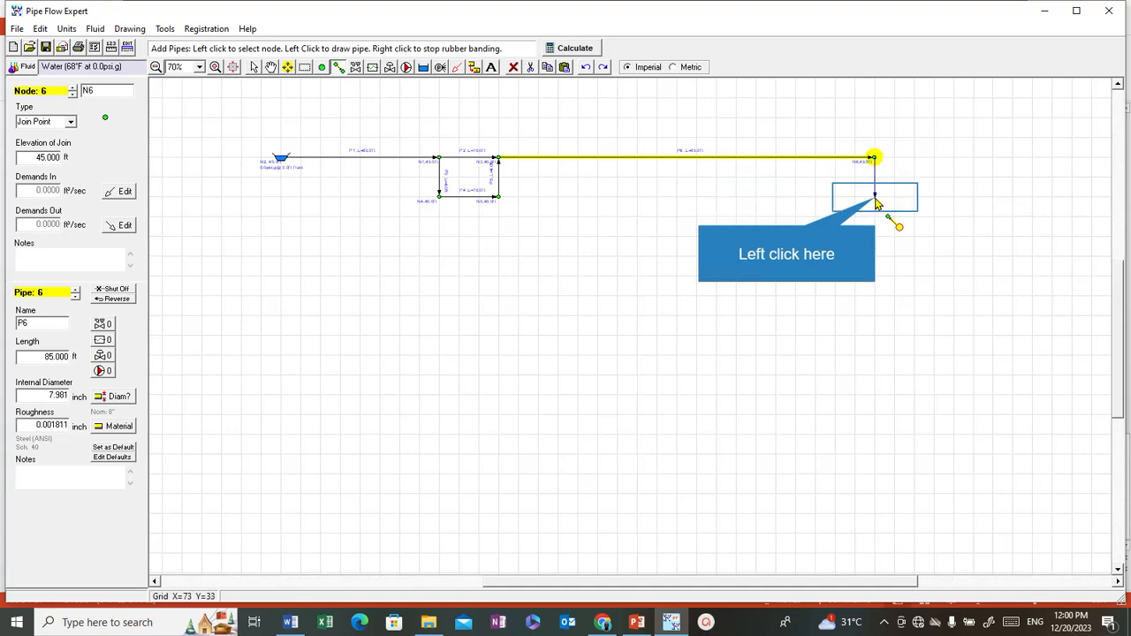
left_click(875, 195)
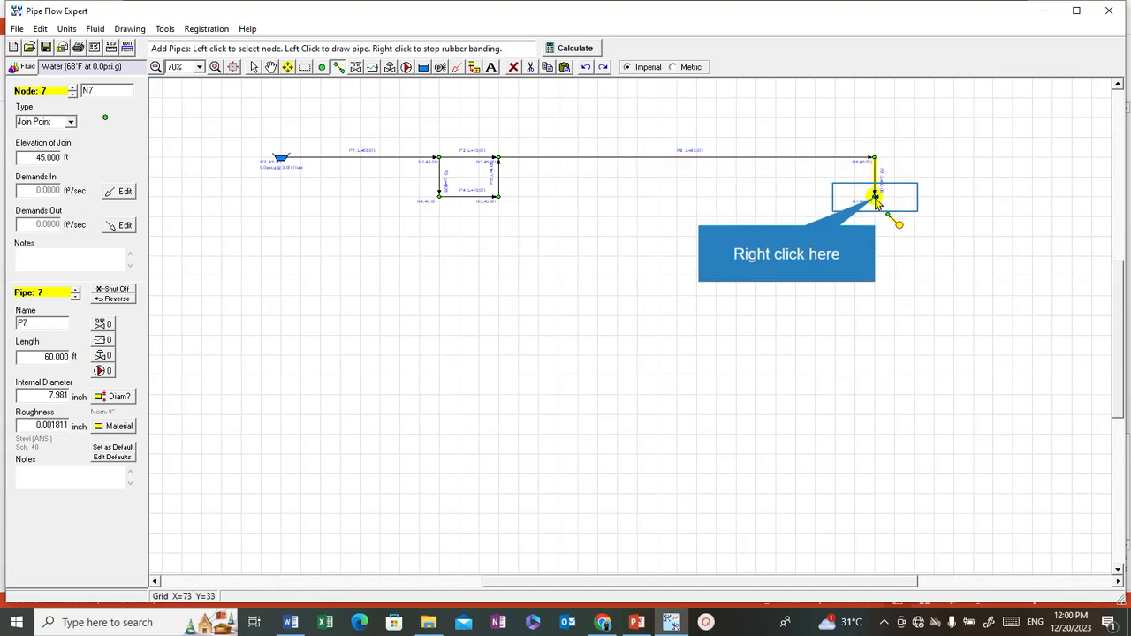
right_click(875, 196)
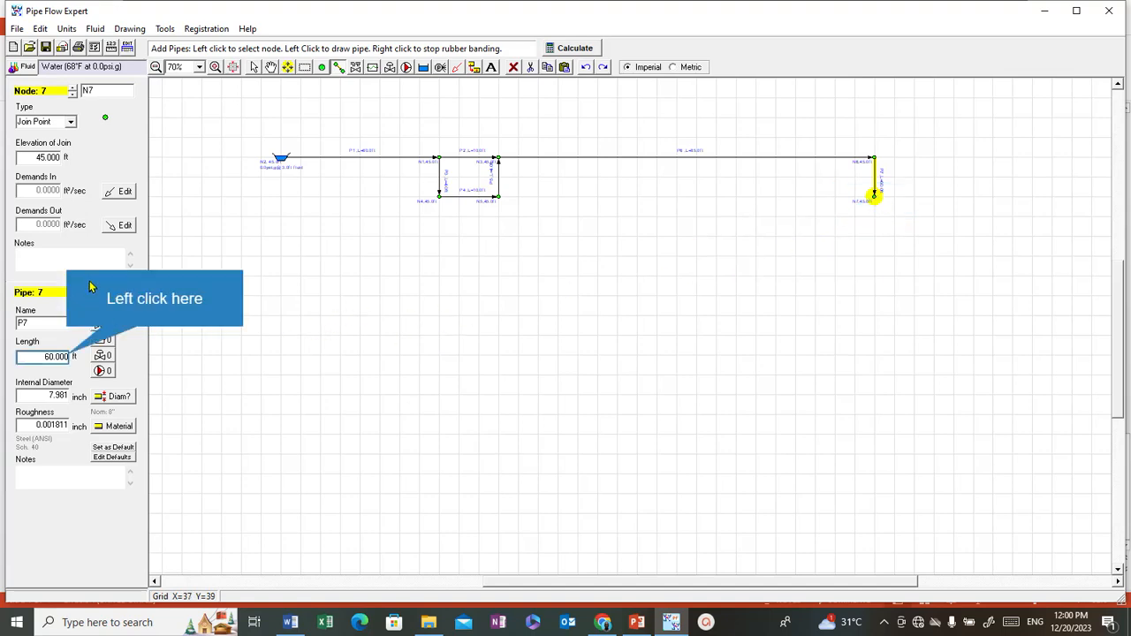
left_click(66, 355)
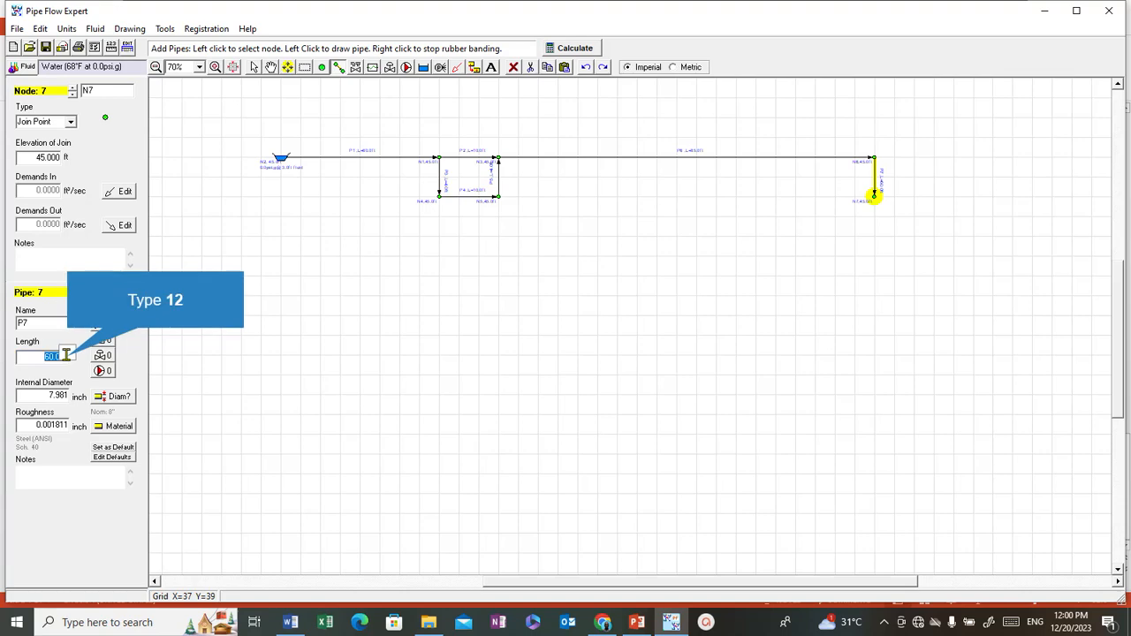
type("12")
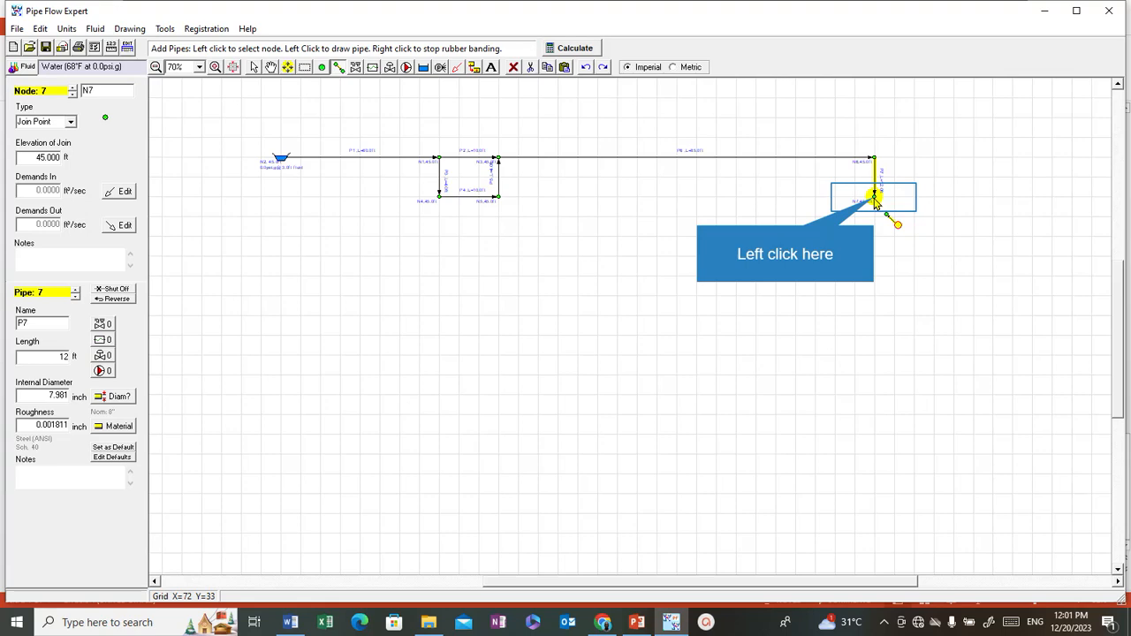
Set the elevation of join point N7 at the lower end of pipe P7 to 34 ft.
left_click(874, 197)
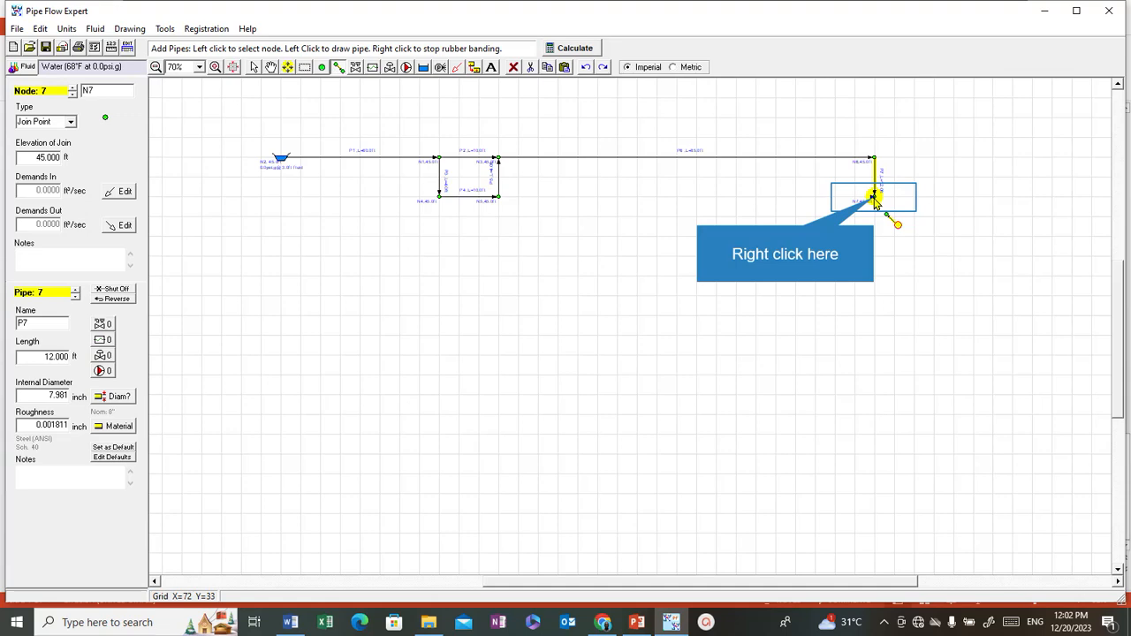
right_click(874, 199)
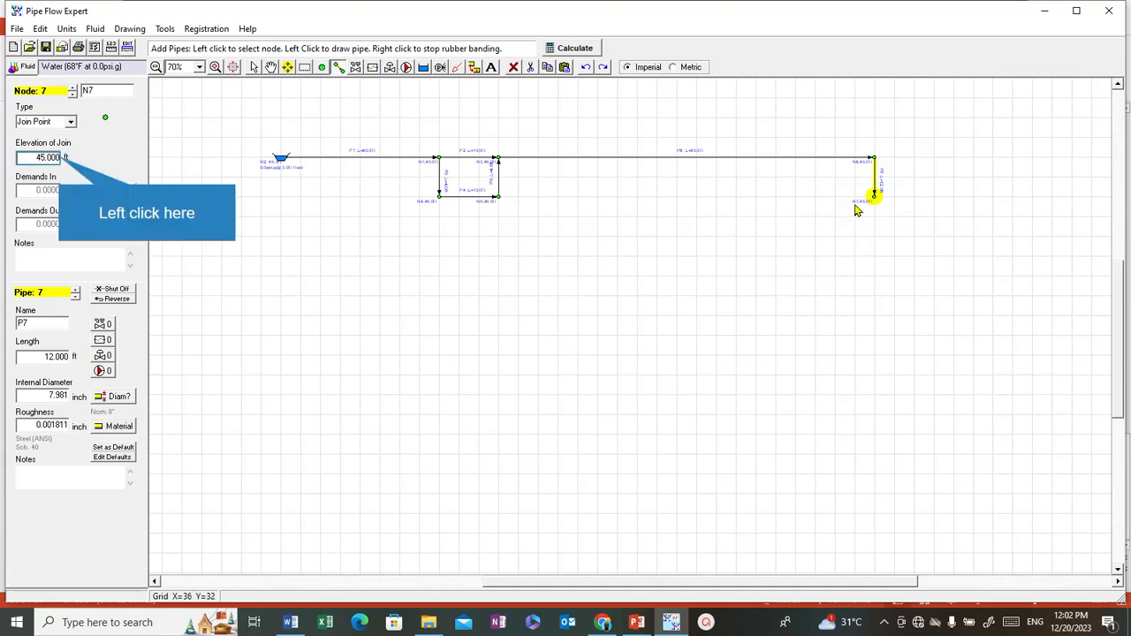
left_click(58, 157)
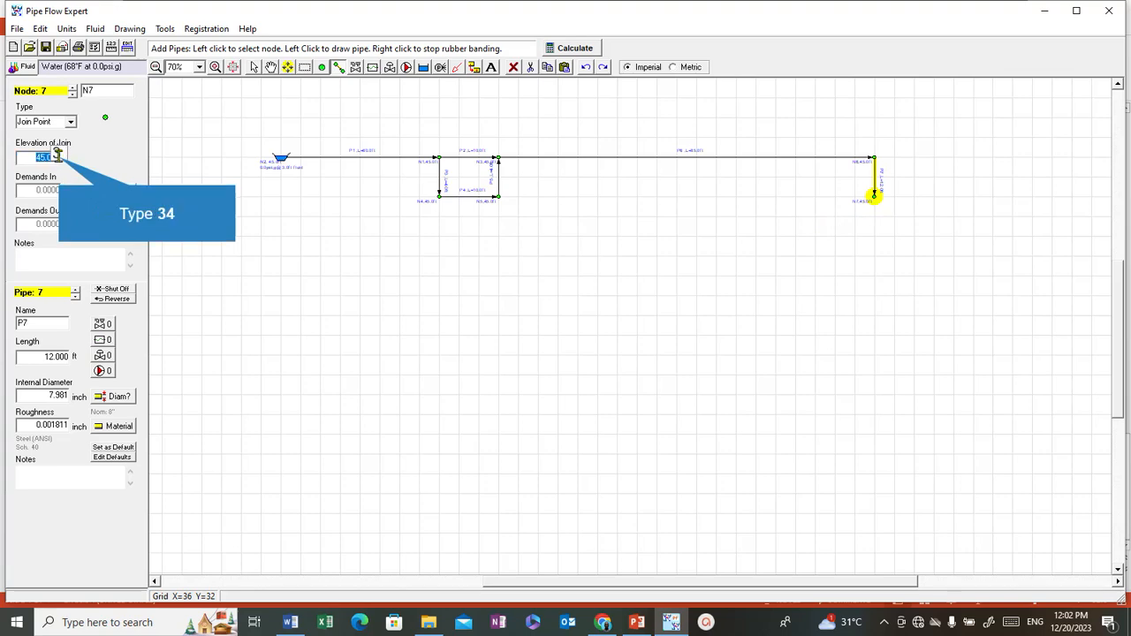
type("34")
key("Return")
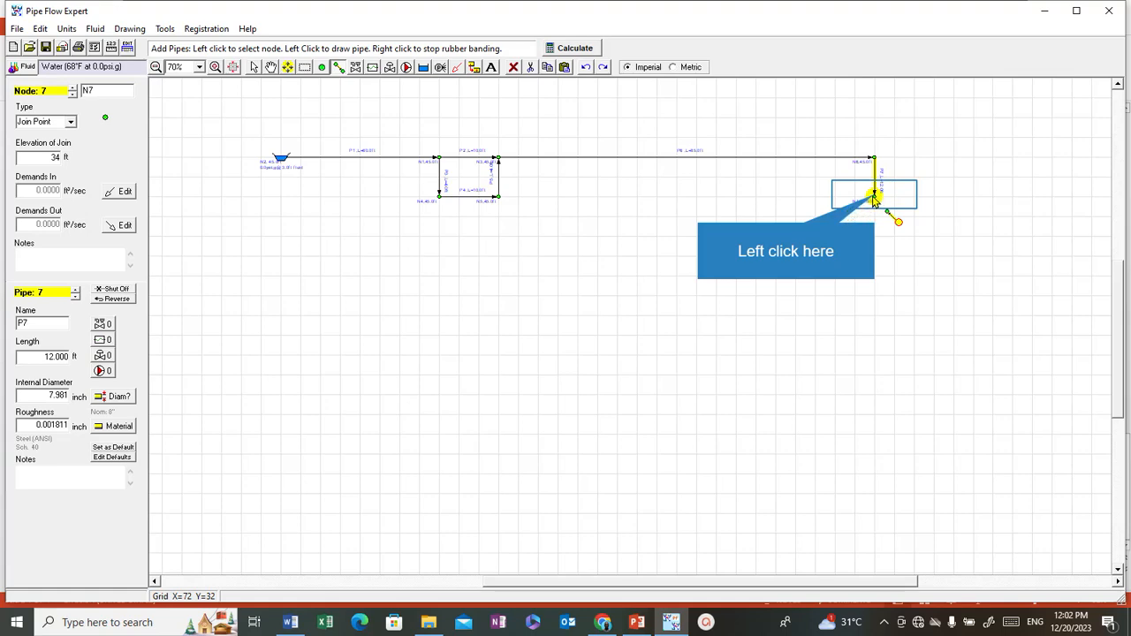
Draw a short horizontal pipe from join point N7 back toward the tank side and set its length to 10 ft.
left_click(874, 196)
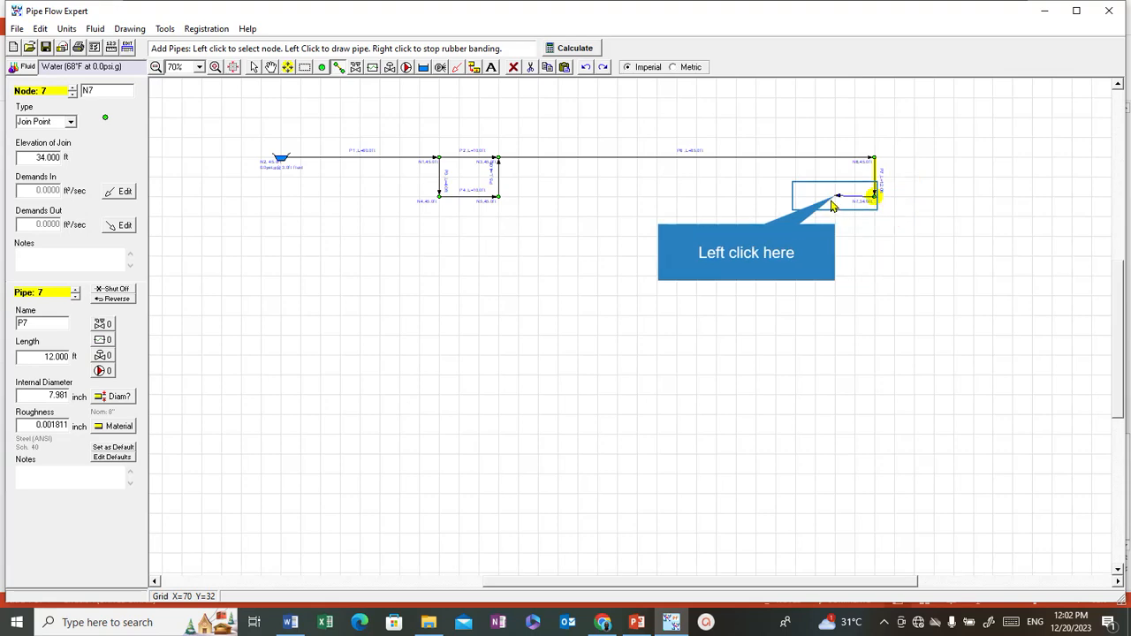
left_click(836, 196)
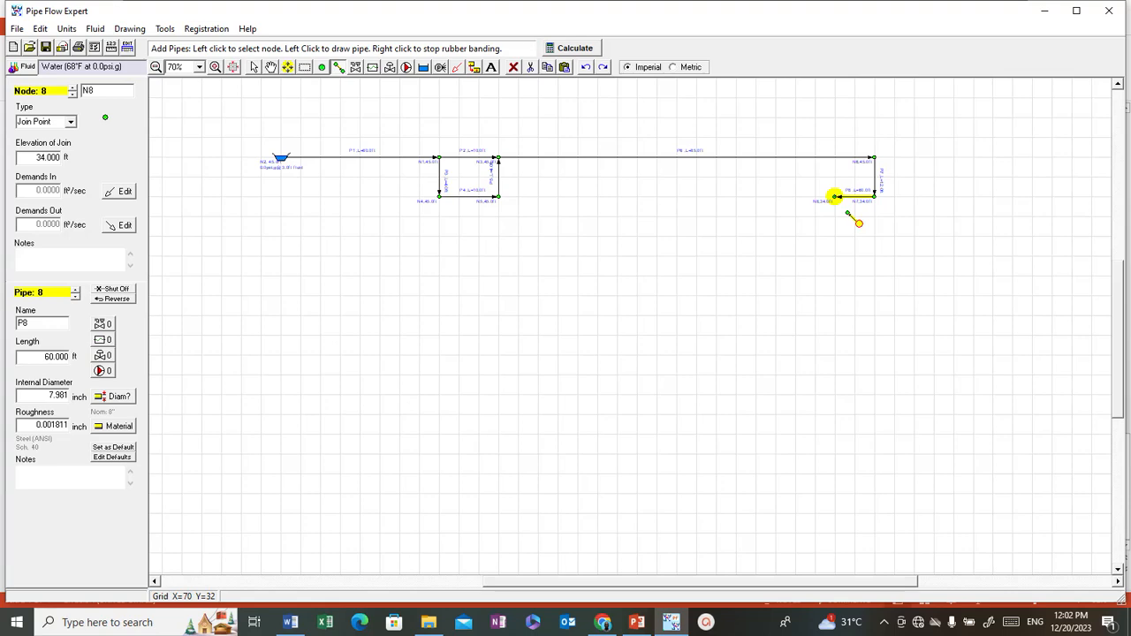
scroll(836, 198, "down", 1)
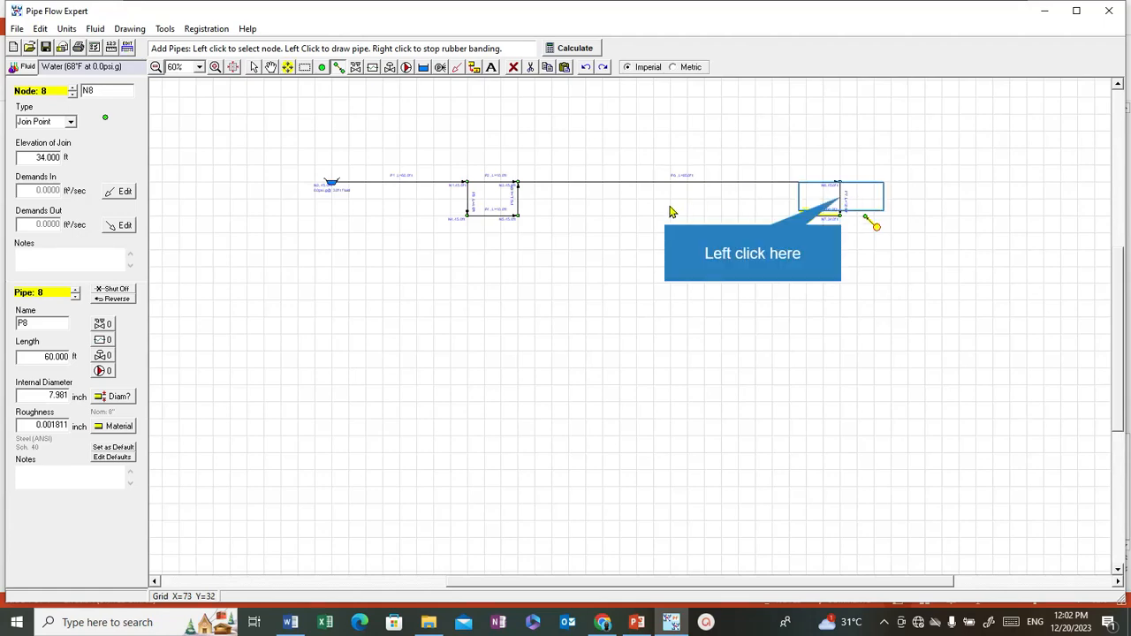
left_click(840, 205)
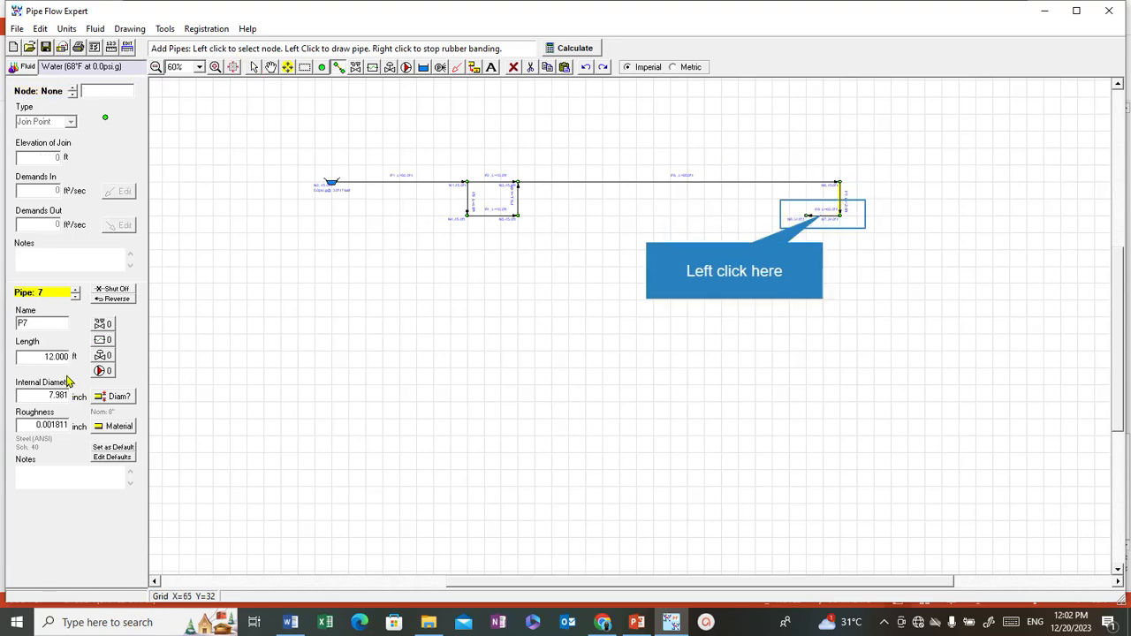
left_click(823, 216)
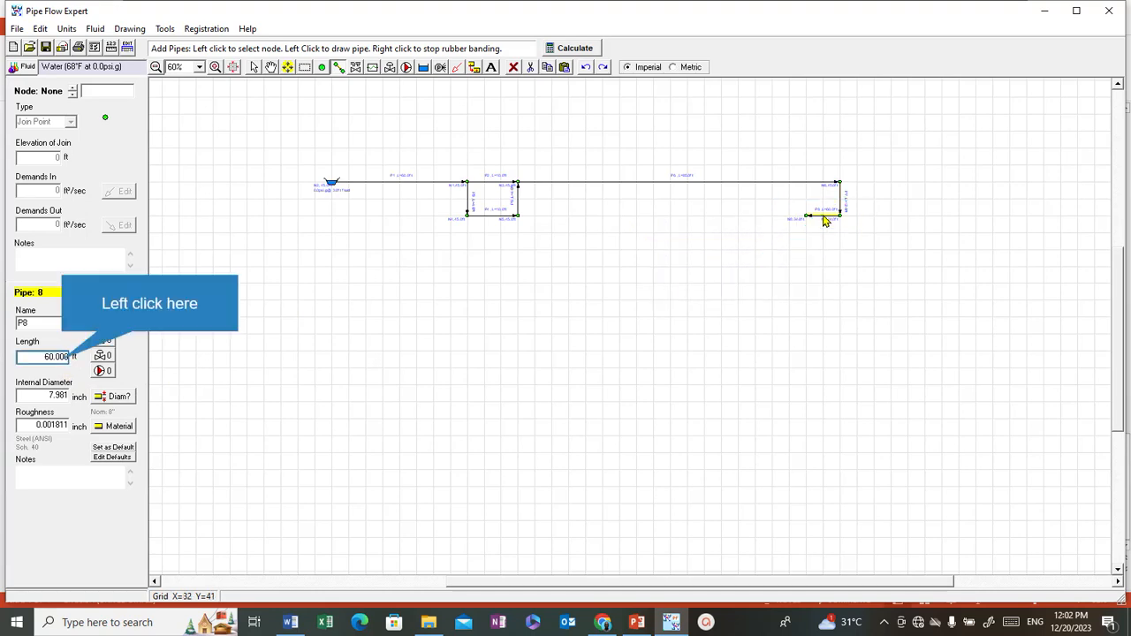
left_click(60, 356)
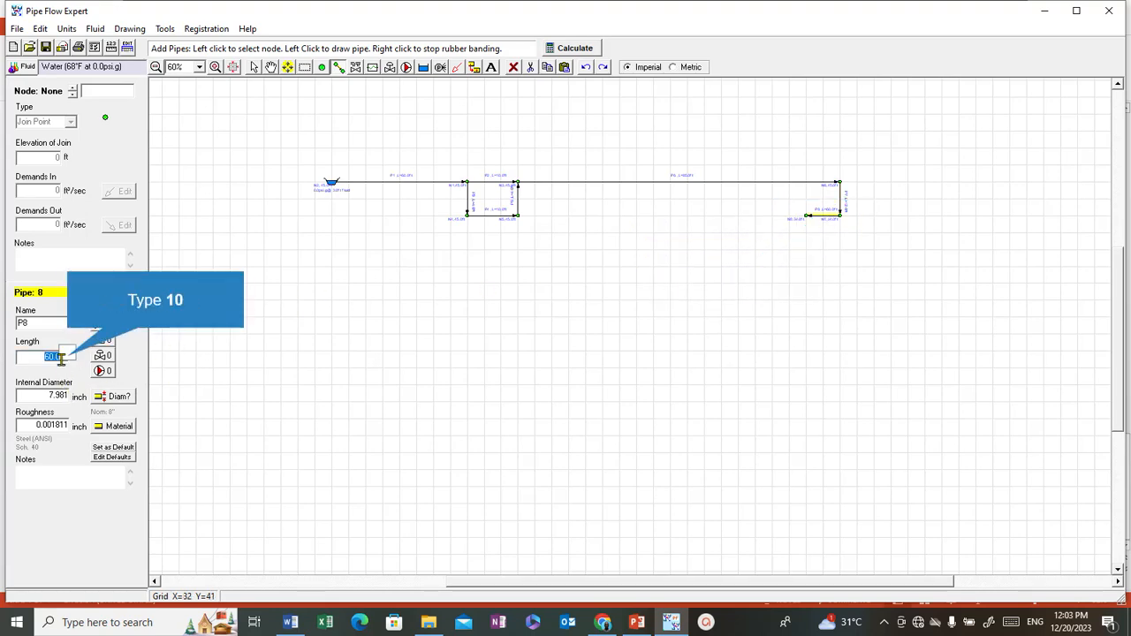
type("1")
type("0")
key("Return")
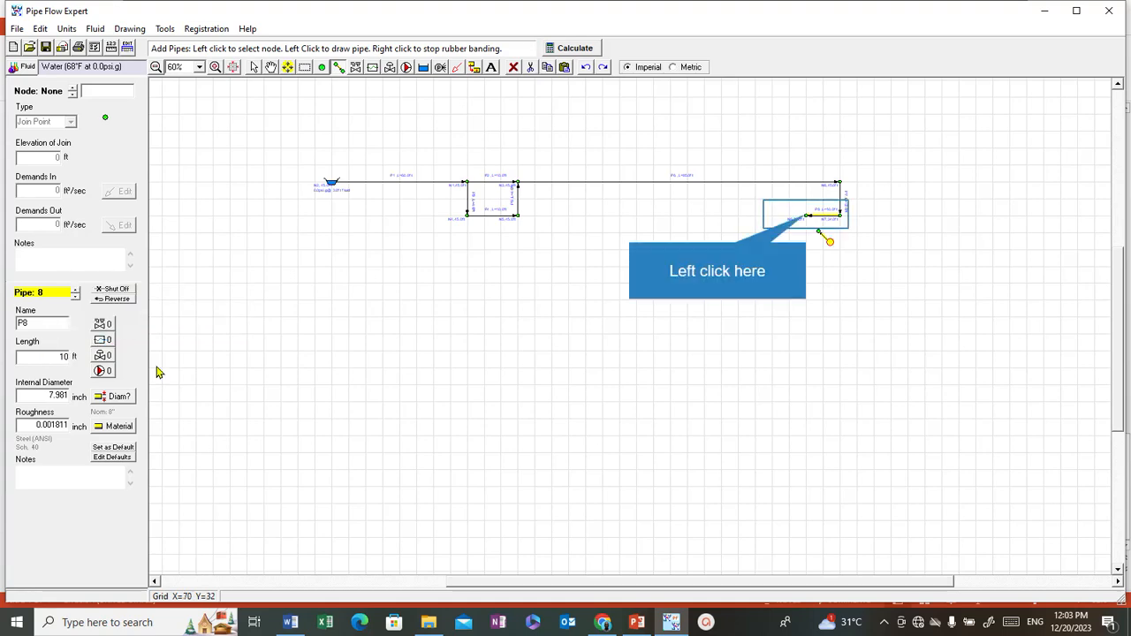
Extend the line from join point N8 toward the tank side with a 40 ft pipe and set its end join point's elevation to 30 ft.
left_click(806, 217)
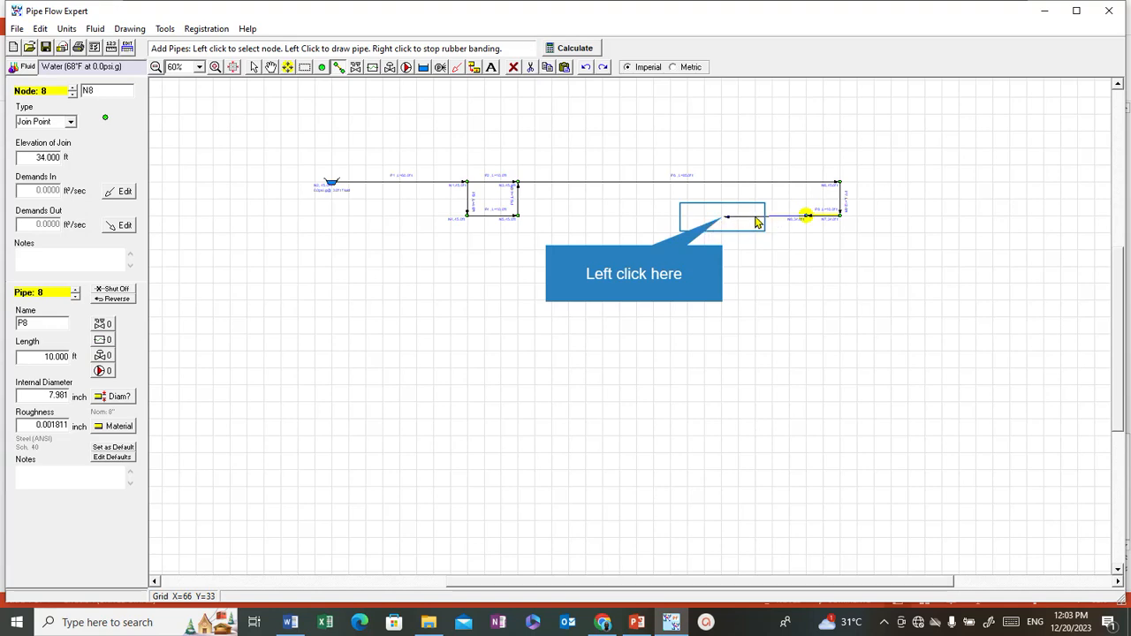
left_click(723, 218)
left_click(52, 356)
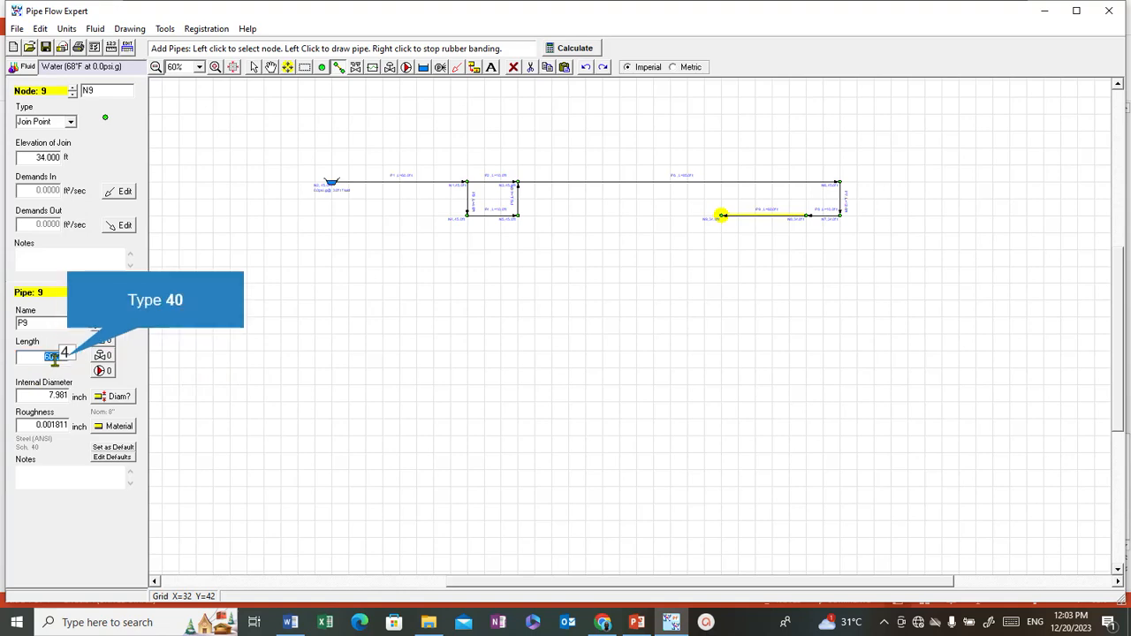
type("40")
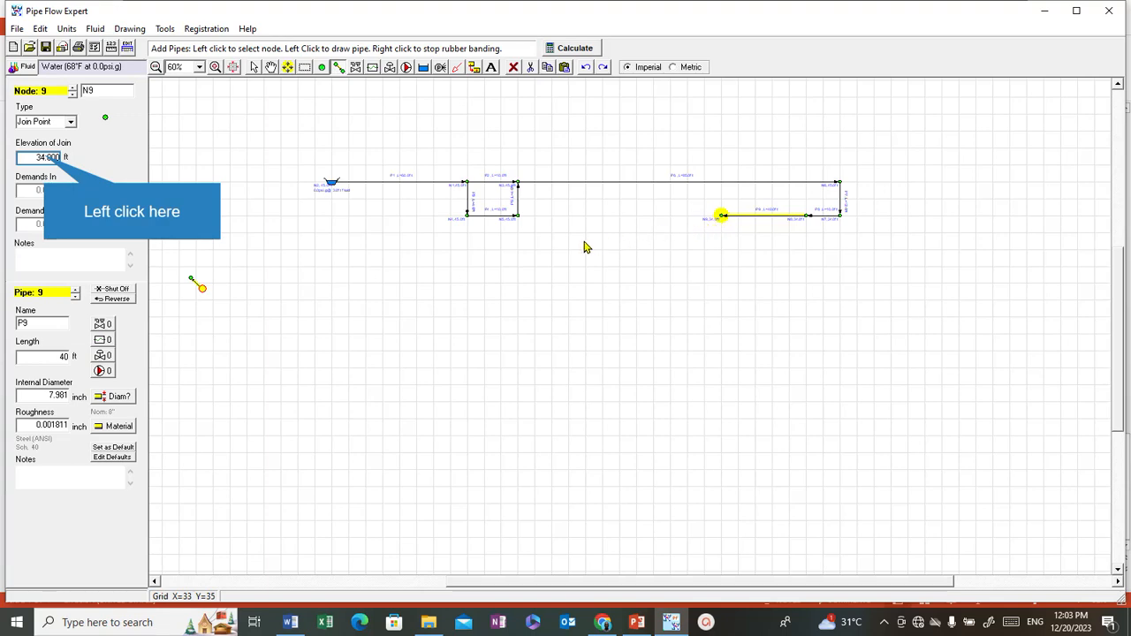
left_click(44, 156)
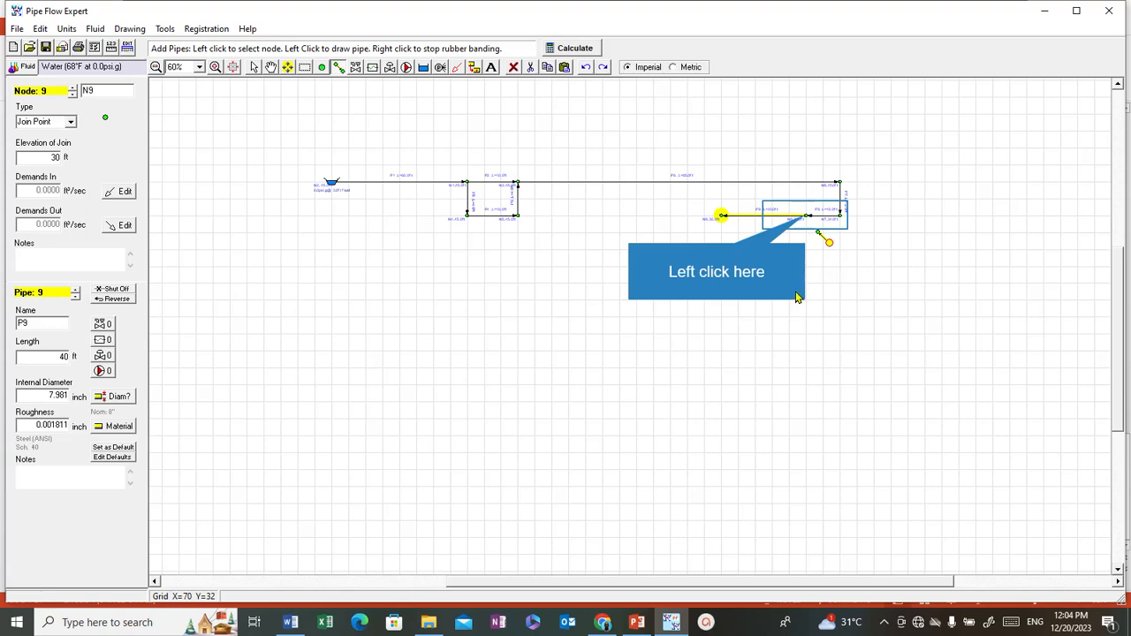
Draw a vertical pipe from join point N8 straight down to a new join point and set its length to 4 ft.
left_click(806, 216)
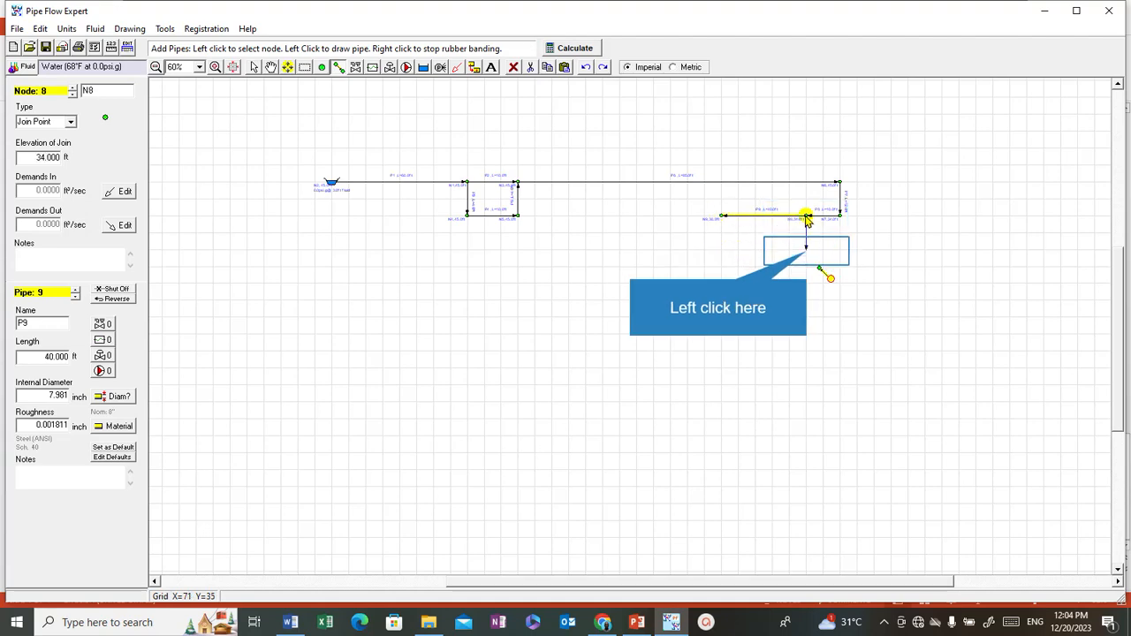
left_click(807, 255)
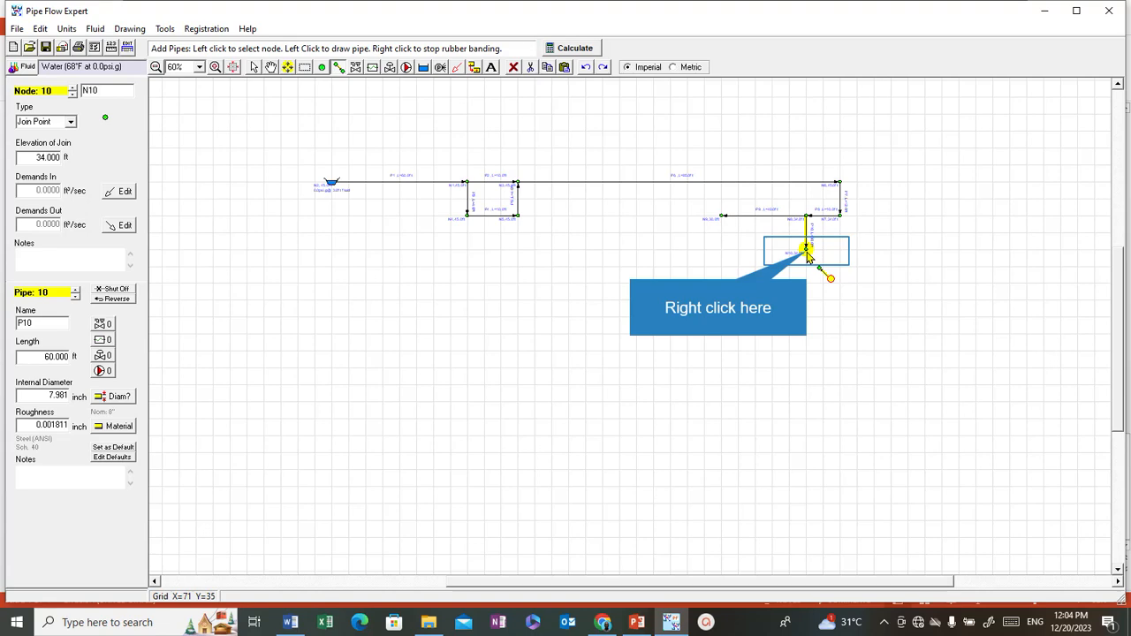
right_click(806, 255)
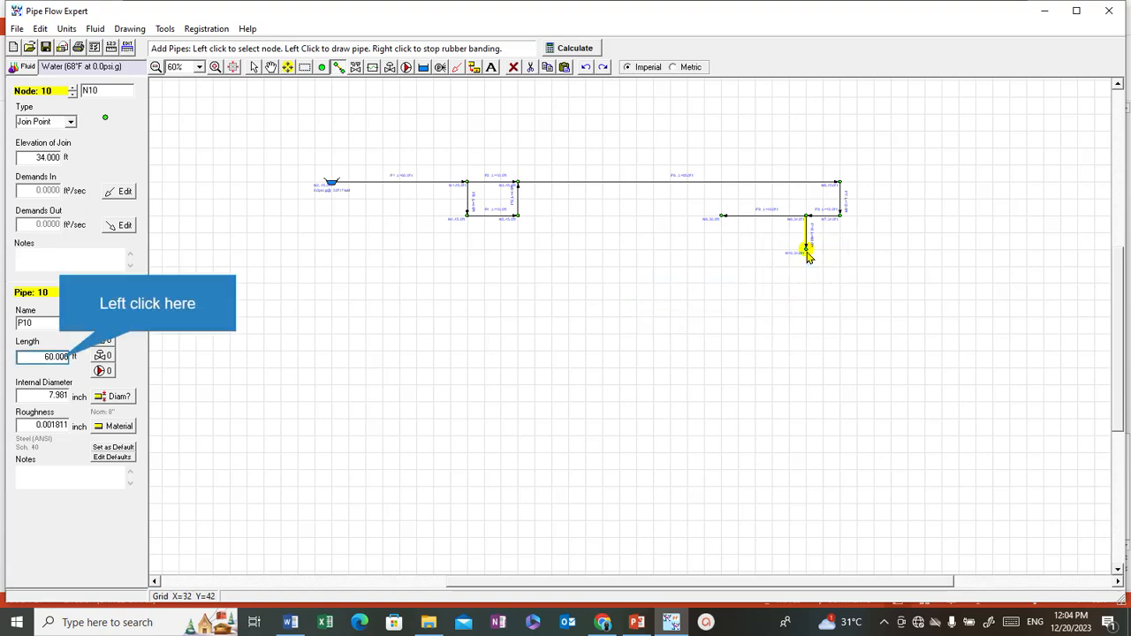
left_click(58, 358)
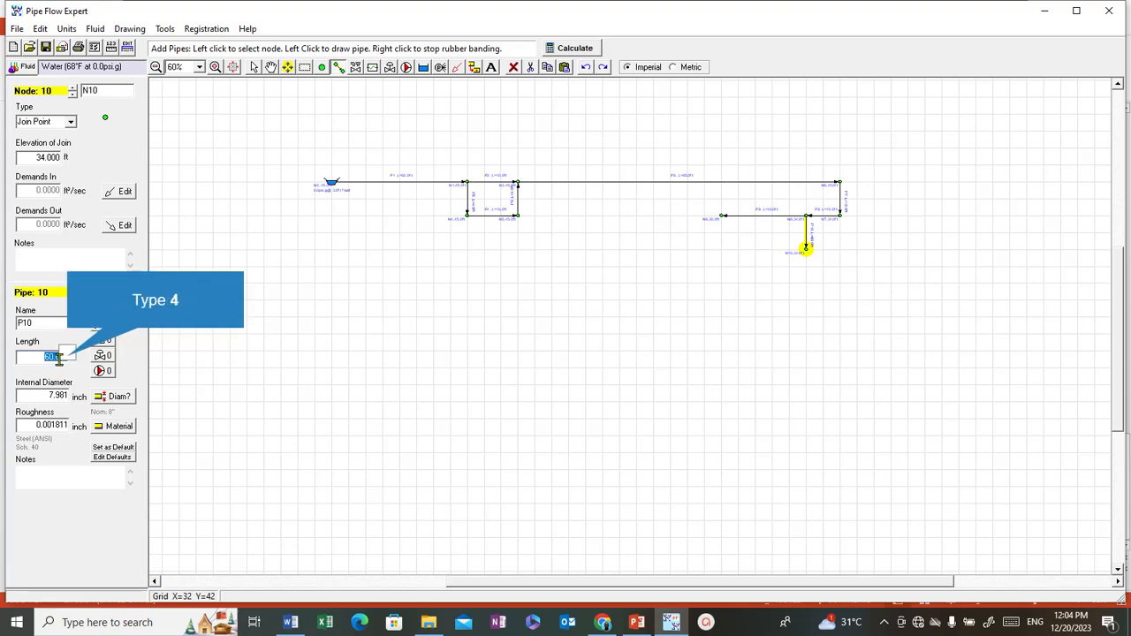
type("4")
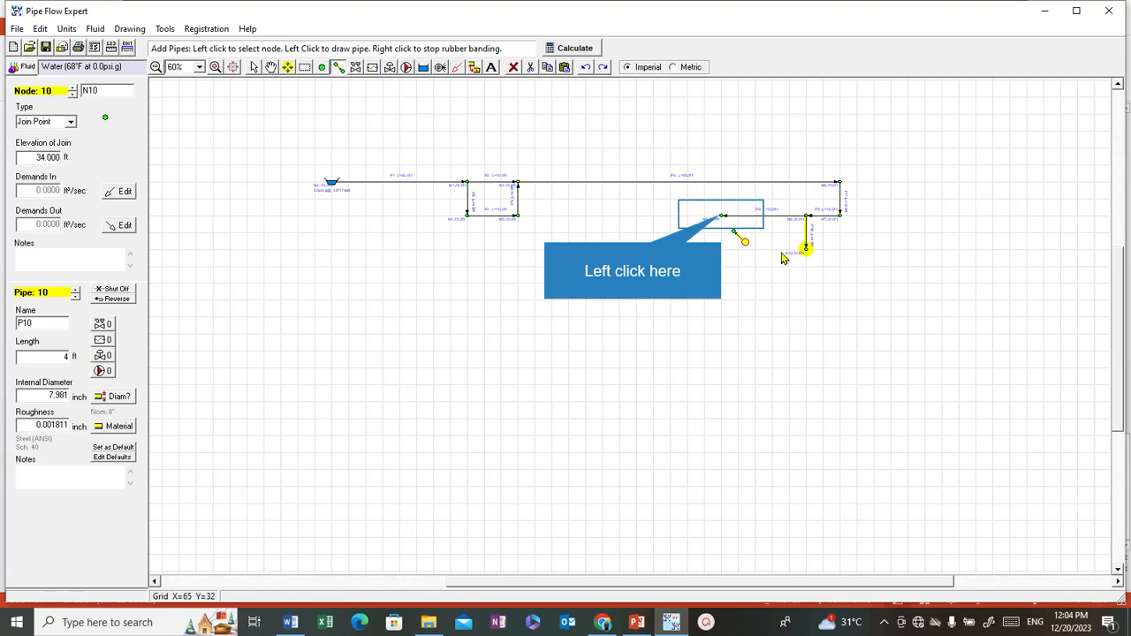
Draw three consecutive vertical pipes running straight down from join point N9, keeping the default 60 ft length for each.
left_click(722, 218)
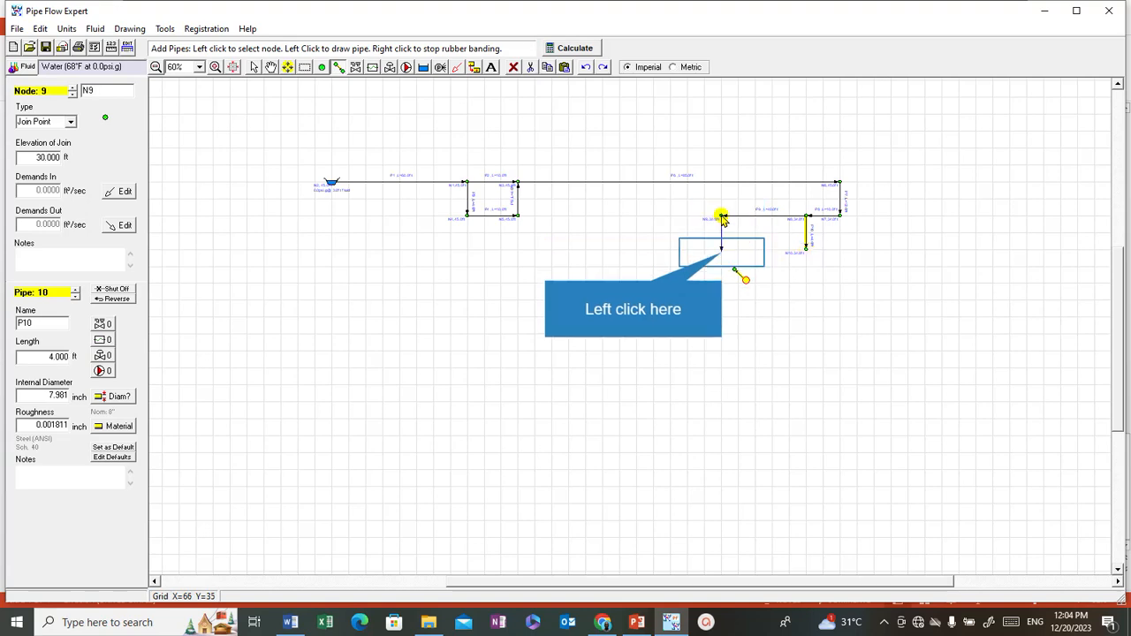
left_click(722, 256)
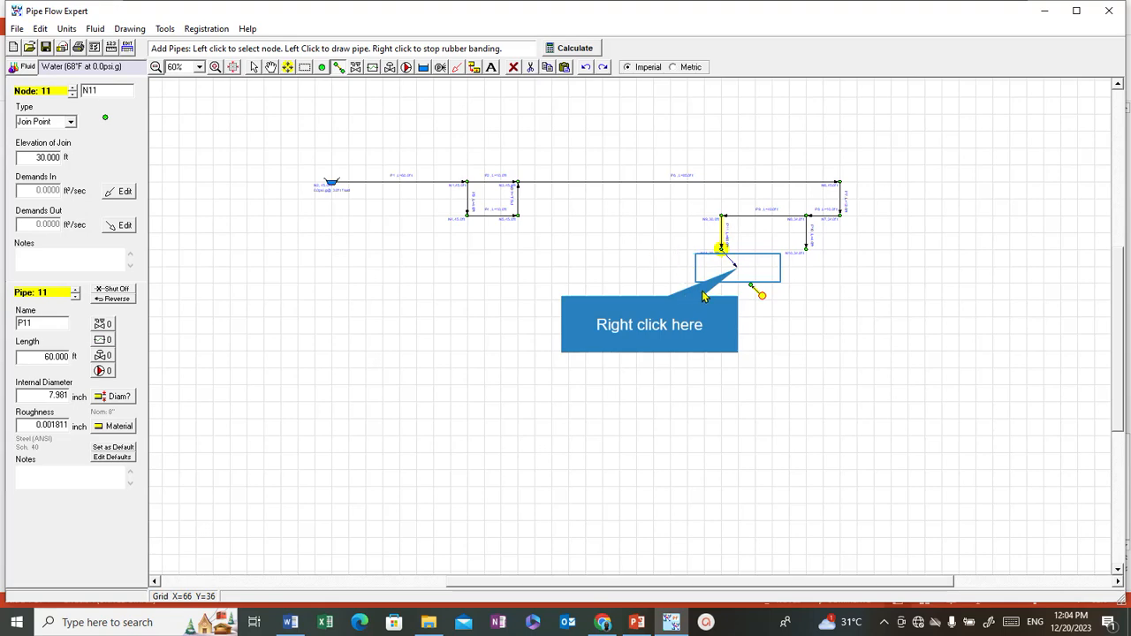
right_click(743, 273)
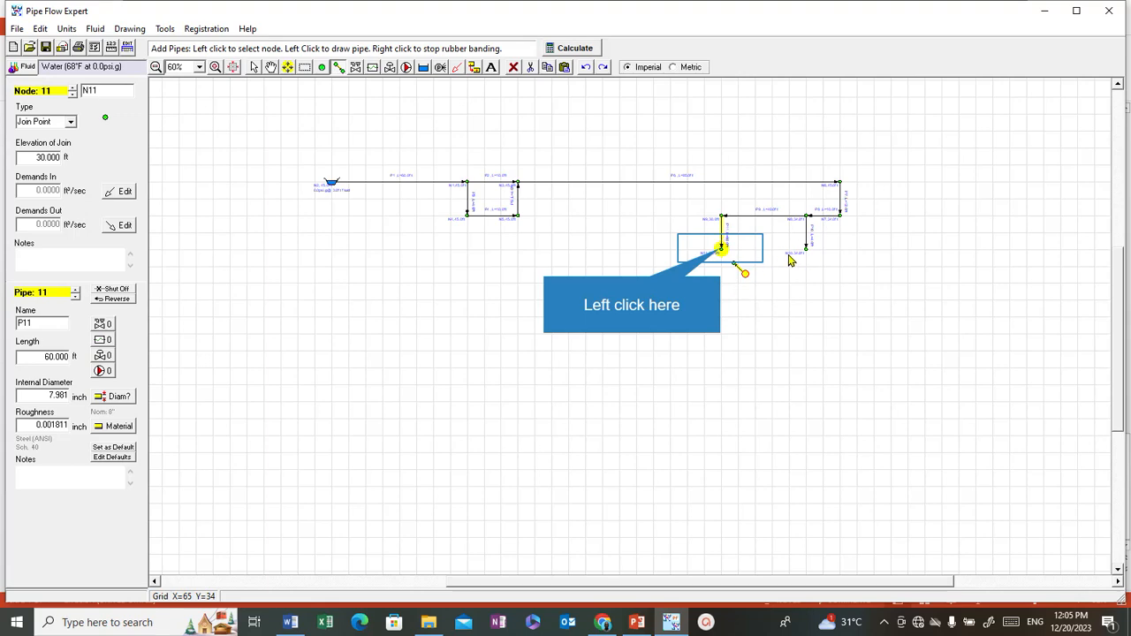
left_click(722, 250)
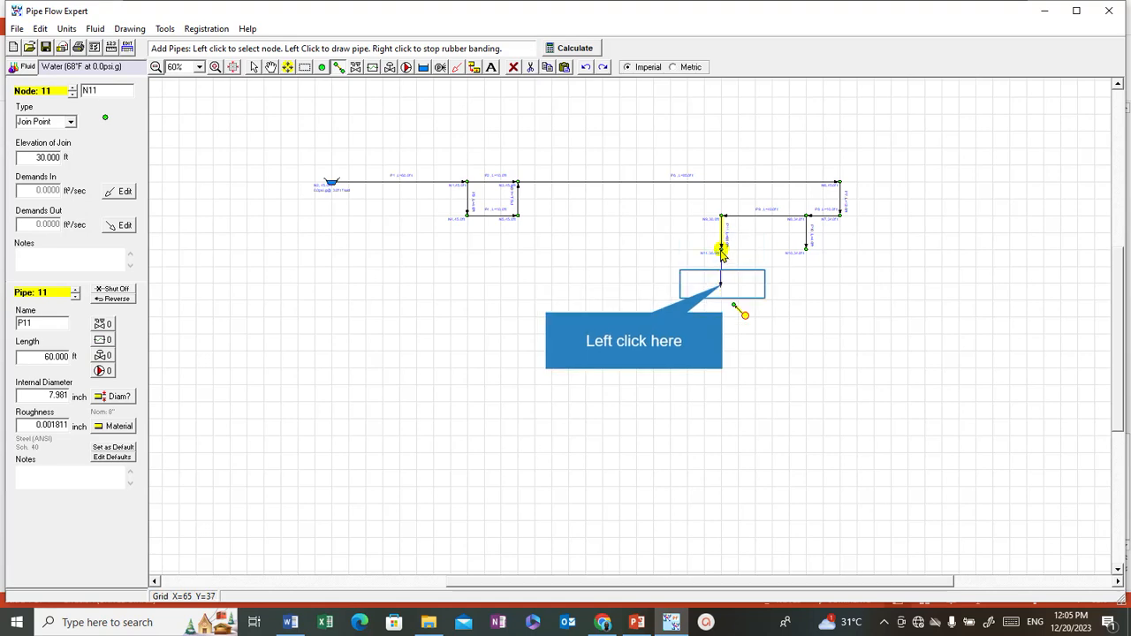
left_click(722, 287)
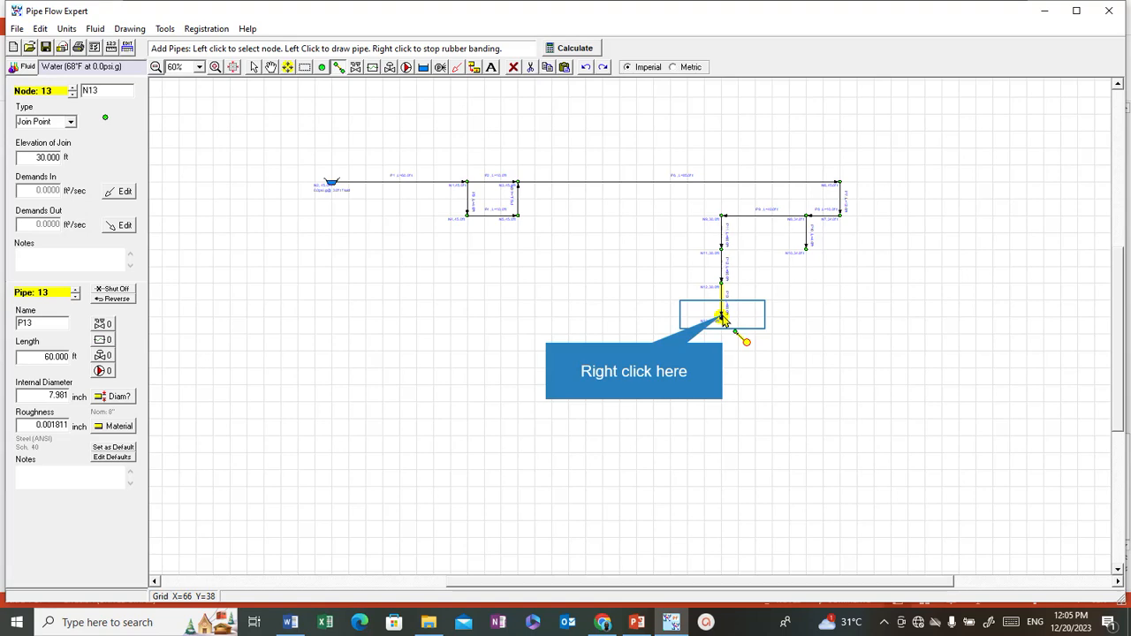
right_click(722, 318)
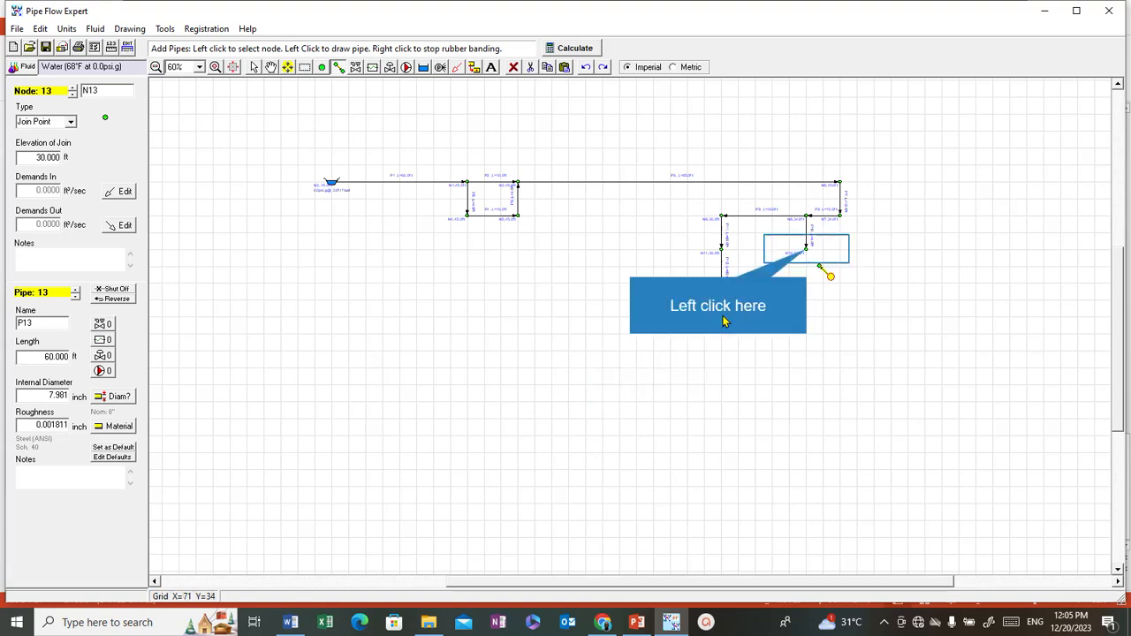
Draw two consecutive vertical pipes running straight down from join point N10, keeping the default 60 ft length for each.
left_click(806, 252)
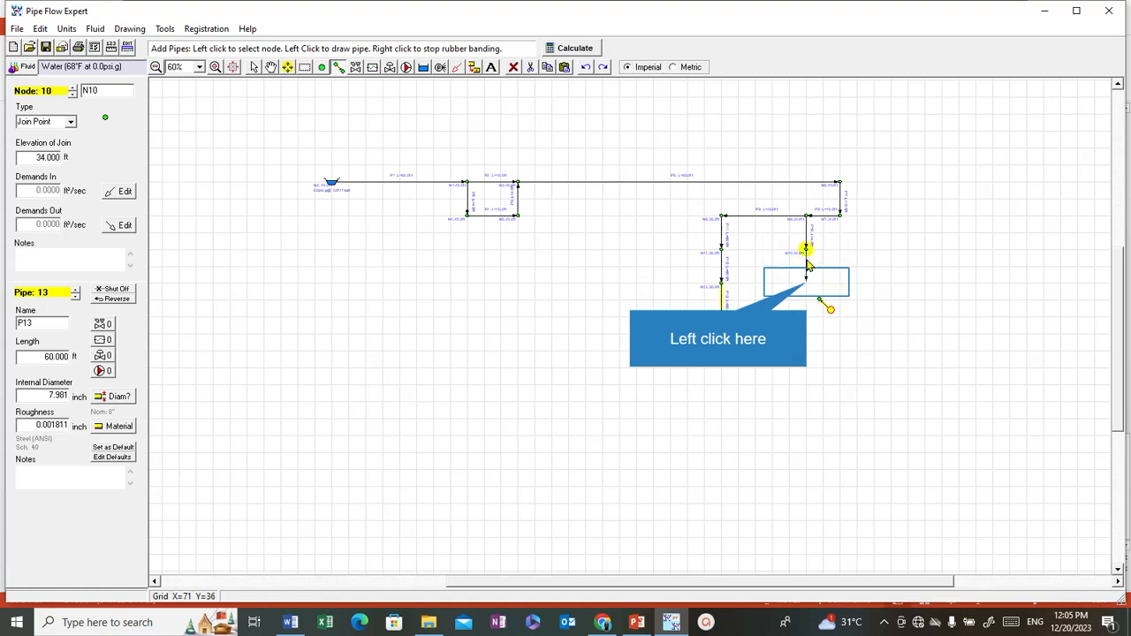
left_click(807, 286)
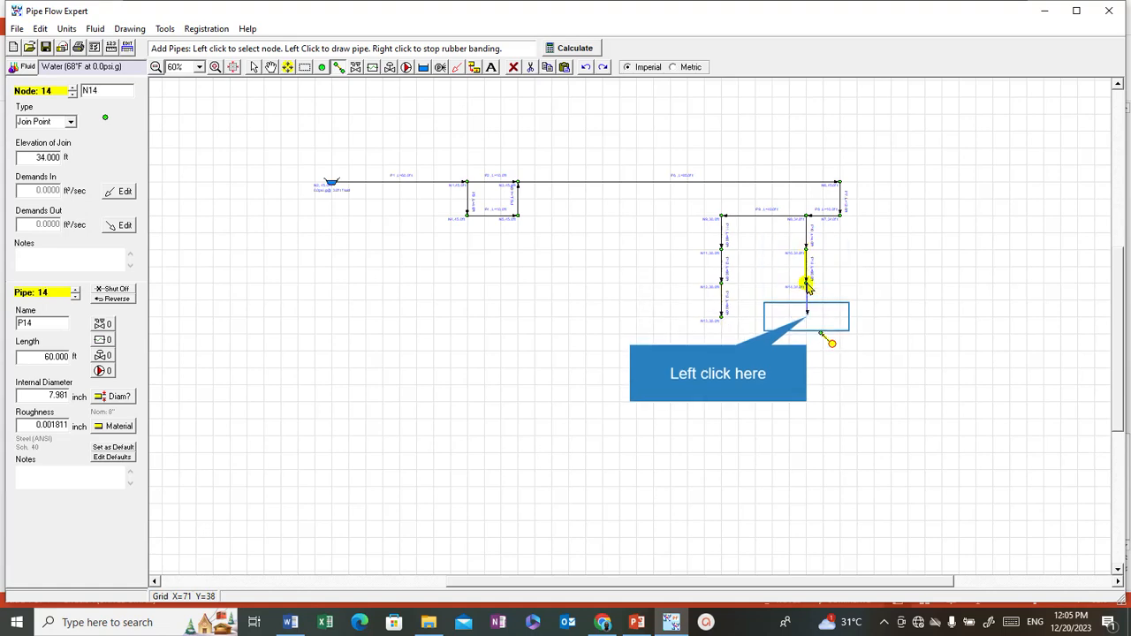
left_click(806, 317)
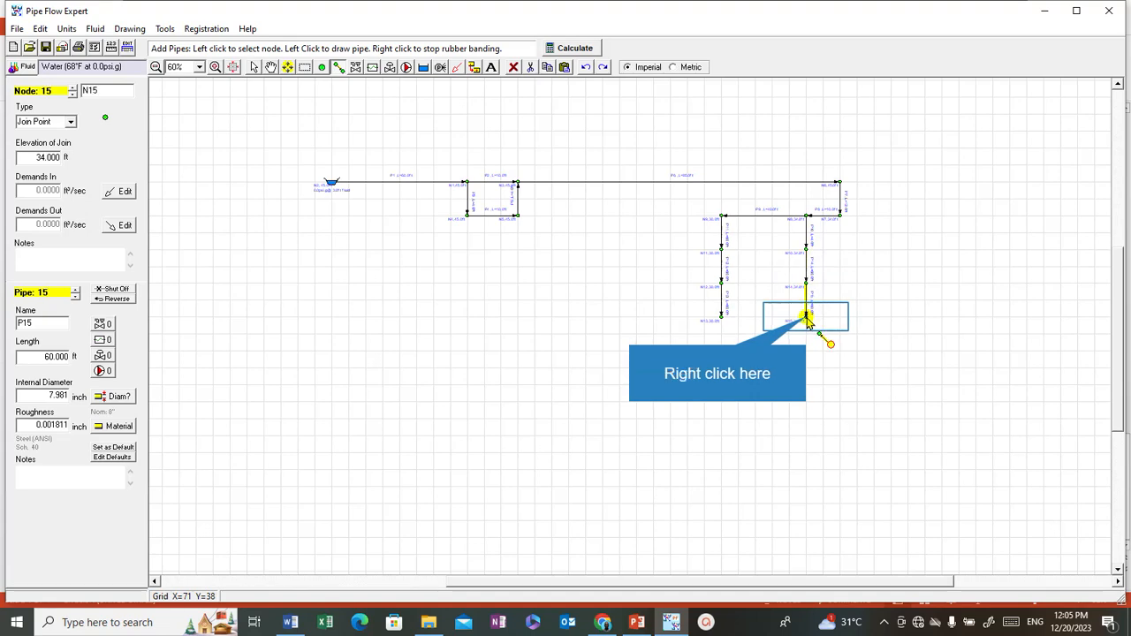
right_click(807, 318)
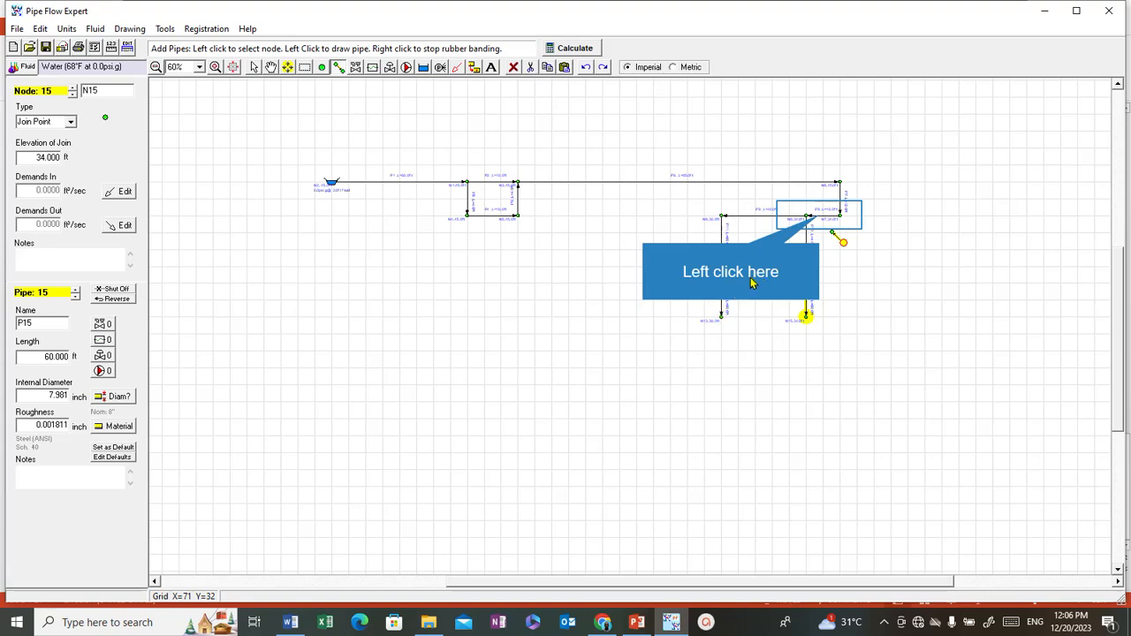
Select pipe P8 and change the default pipe diameter to nominal 6" Steel (ANSI) Sch. 40.
left_click(820, 220)
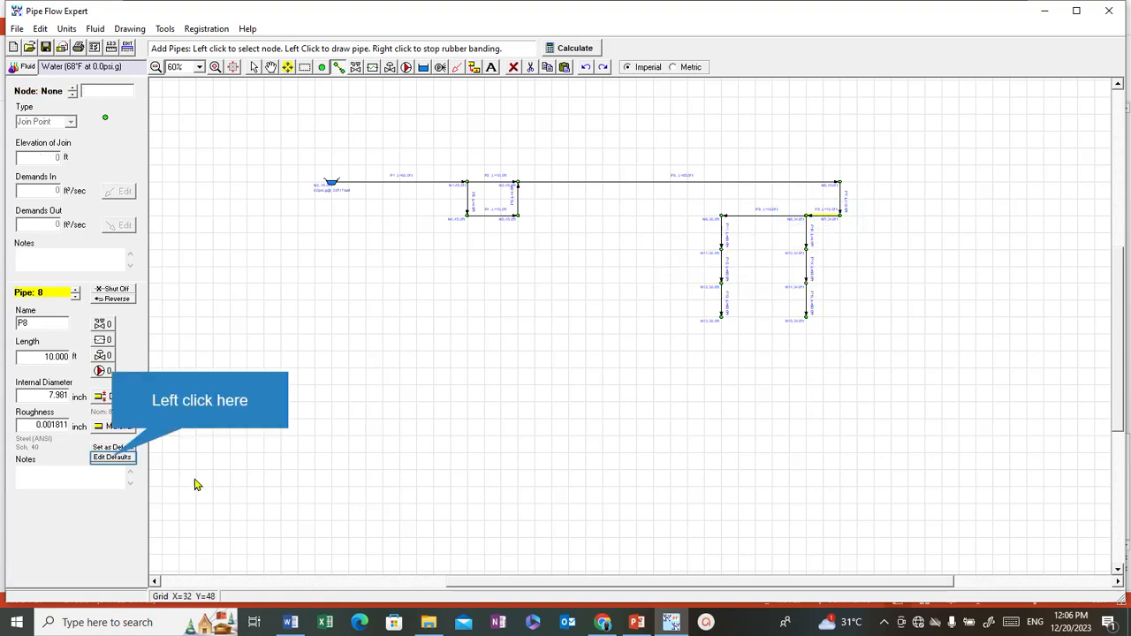
left_click(113, 459)
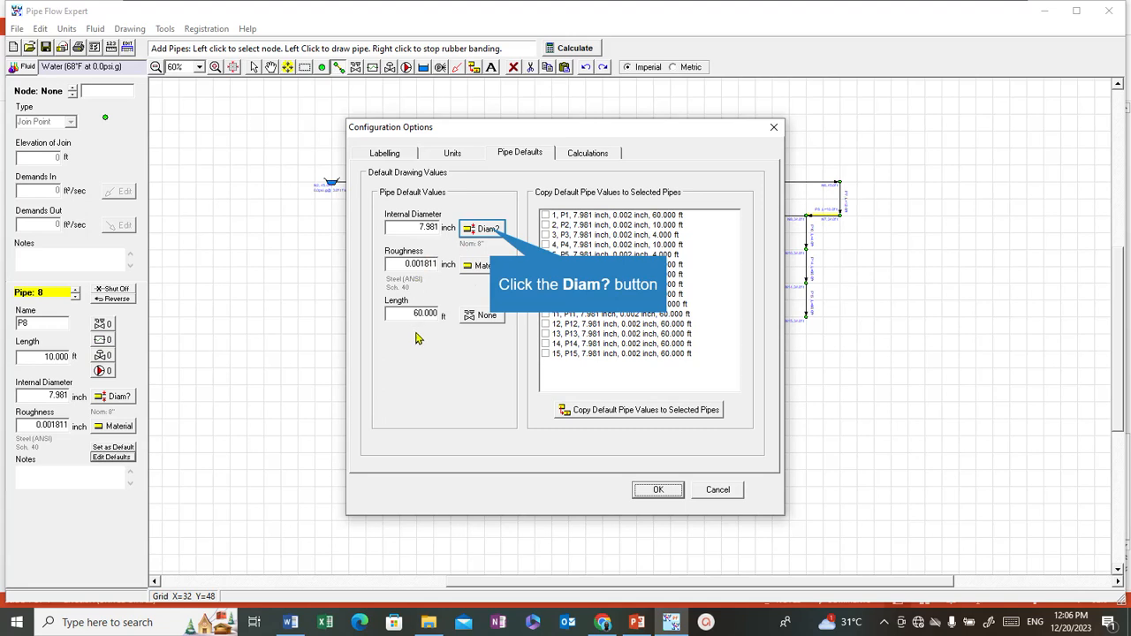
left_click(489, 231)
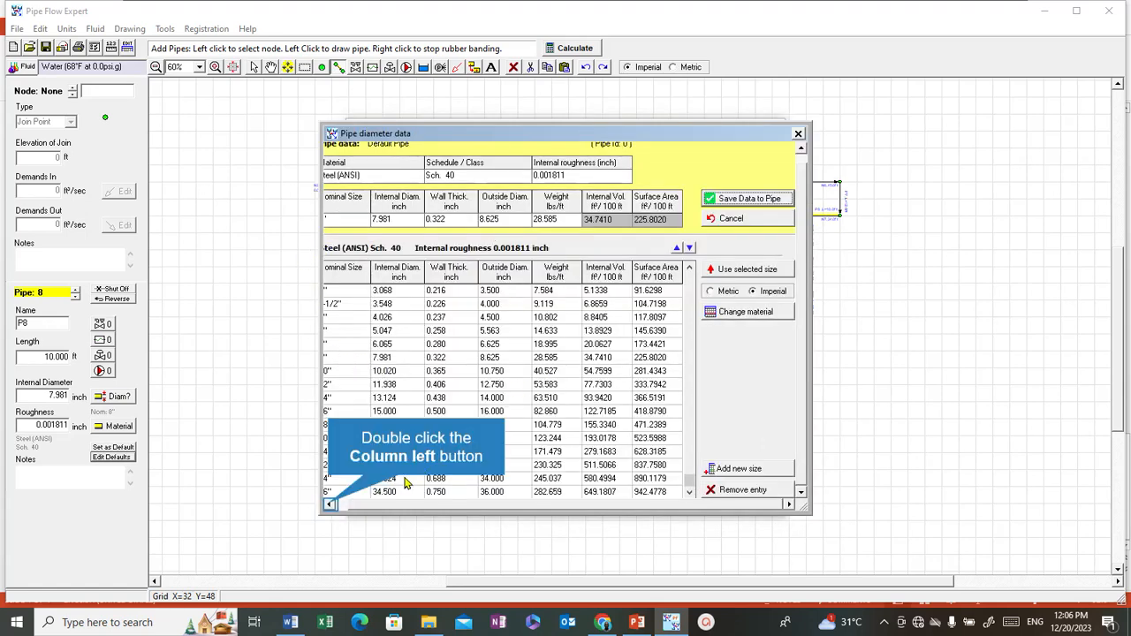
double_click(330, 504)
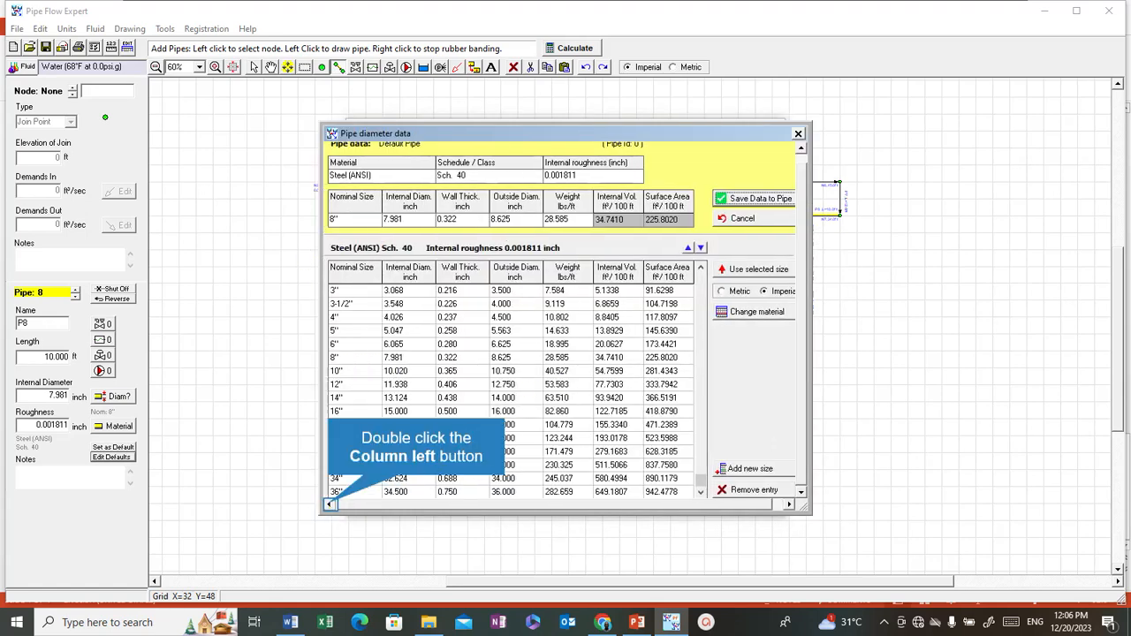
double_click(363, 347)
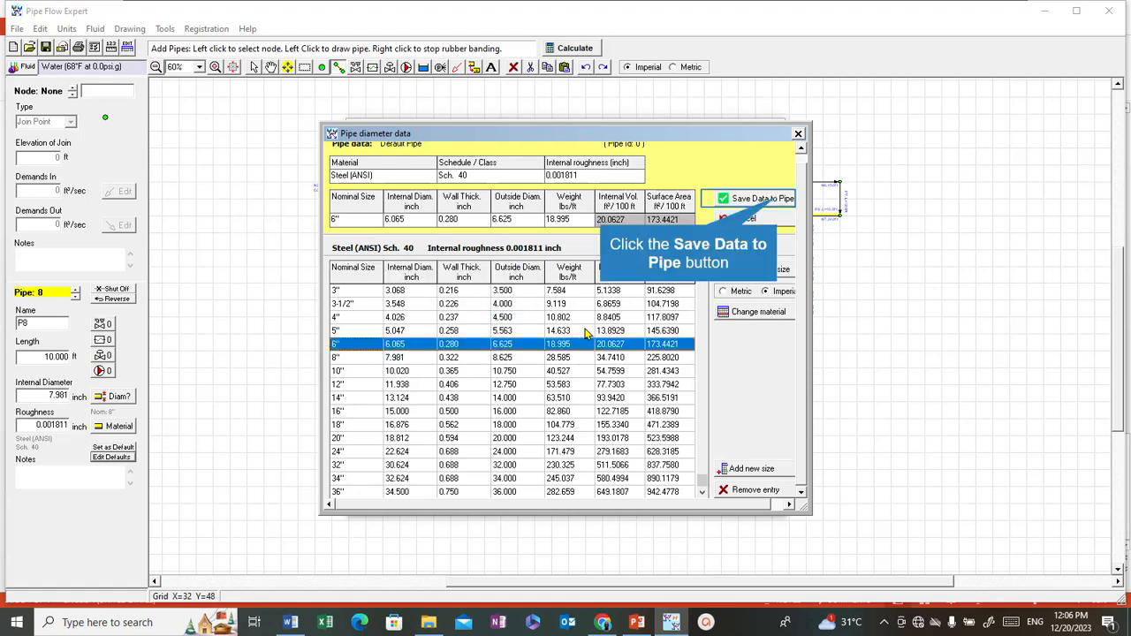
left_click(773, 202)
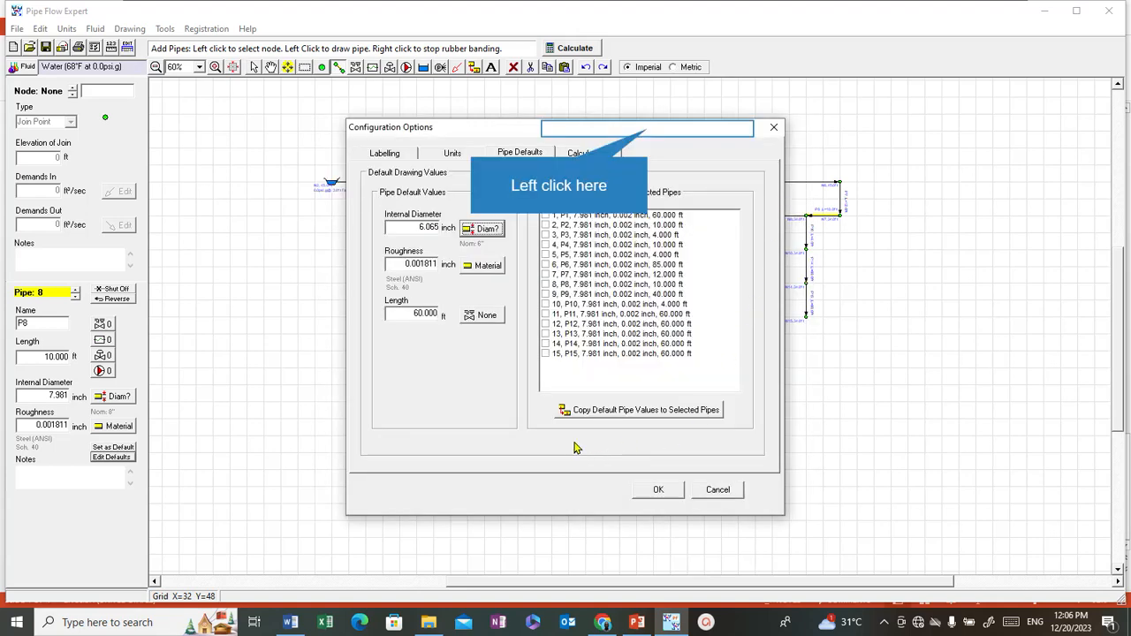
Move the configuration dialog clear of the drawing, mark pipe P8, and set the default pipe length to 10 ft.
left_click_drag(648, 129, 402, 143)
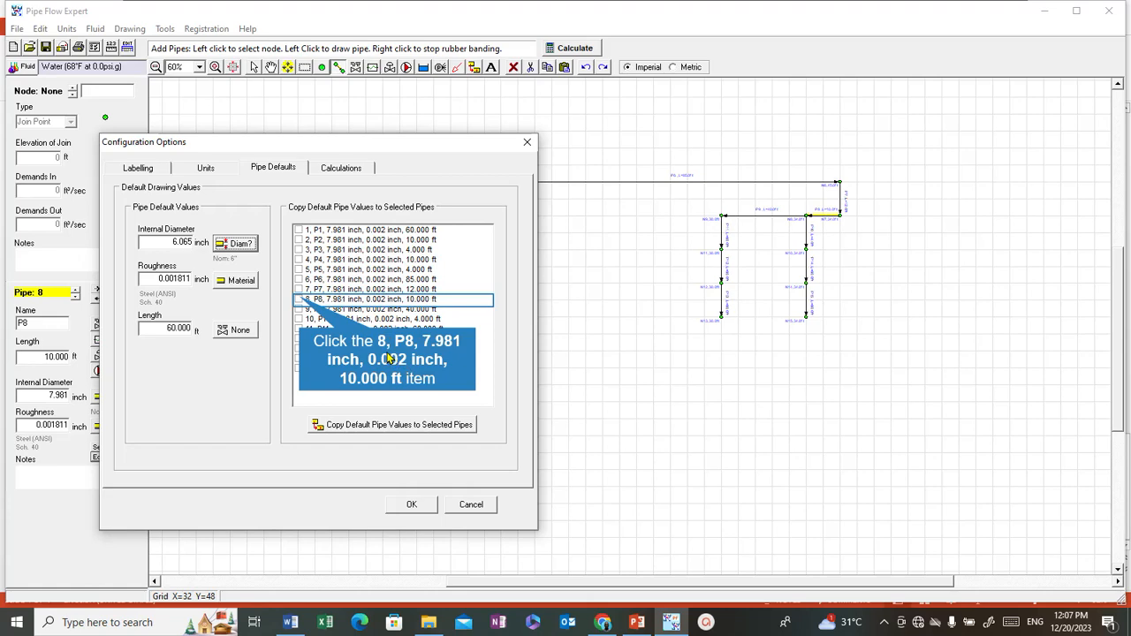
left_click(301, 301)
left_click(300, 310)
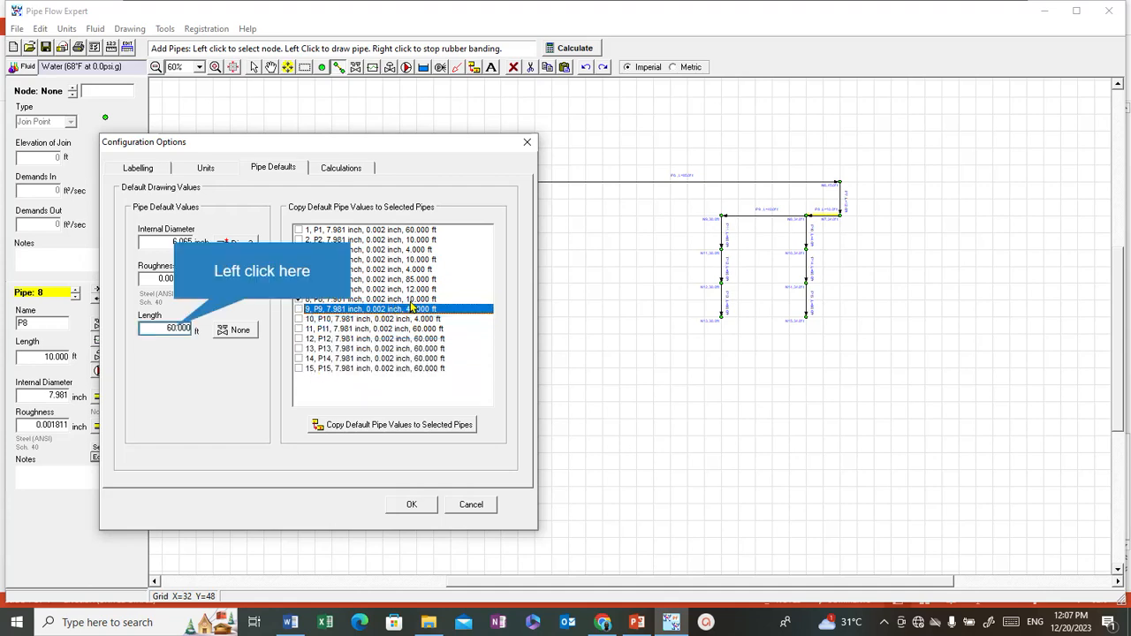
left_click(171, 326)
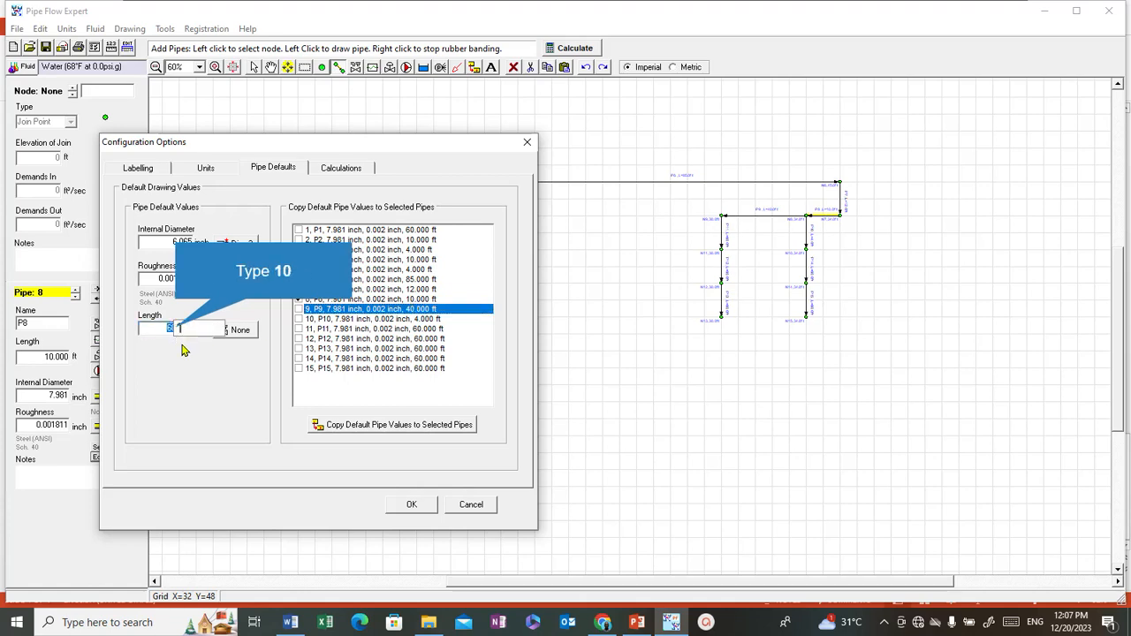
type("10")
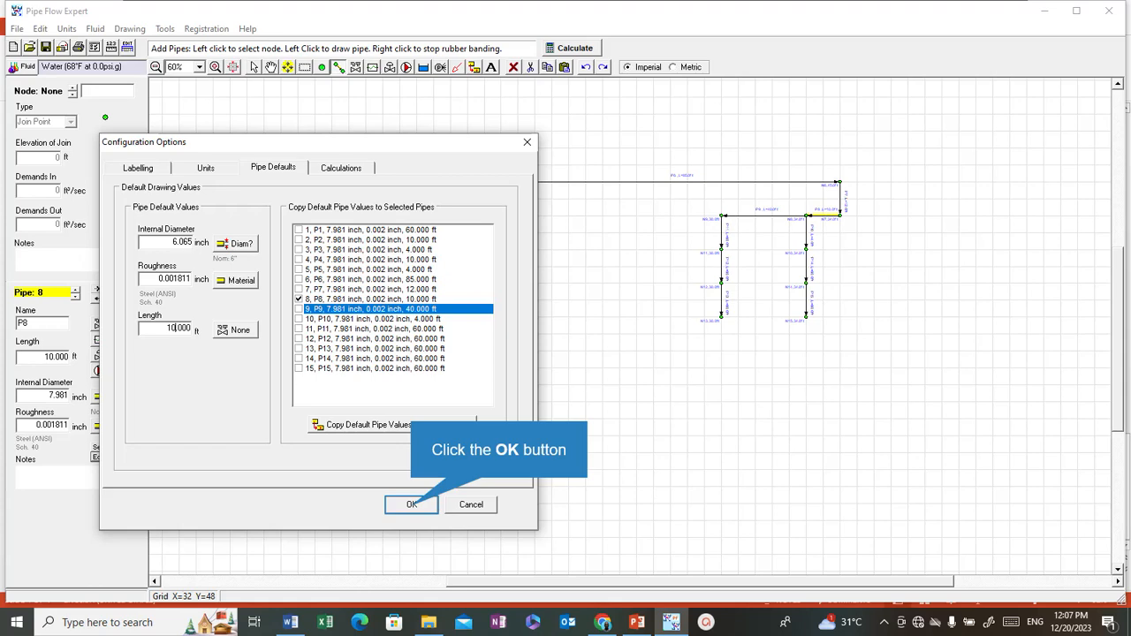
left_click(412, 507)
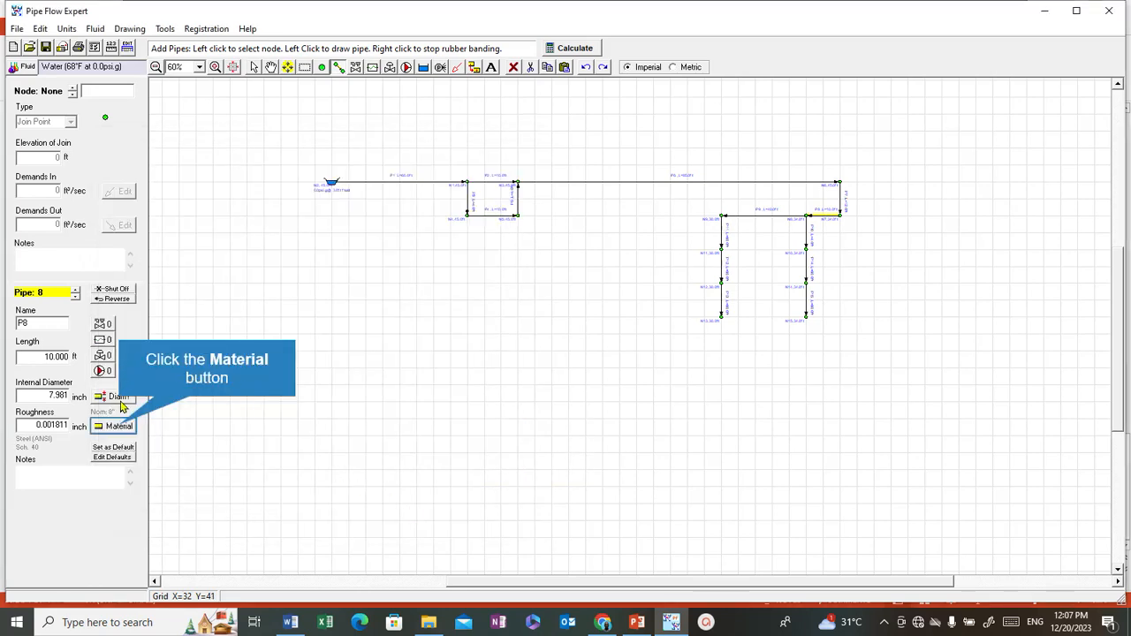
left_click(120, 428)
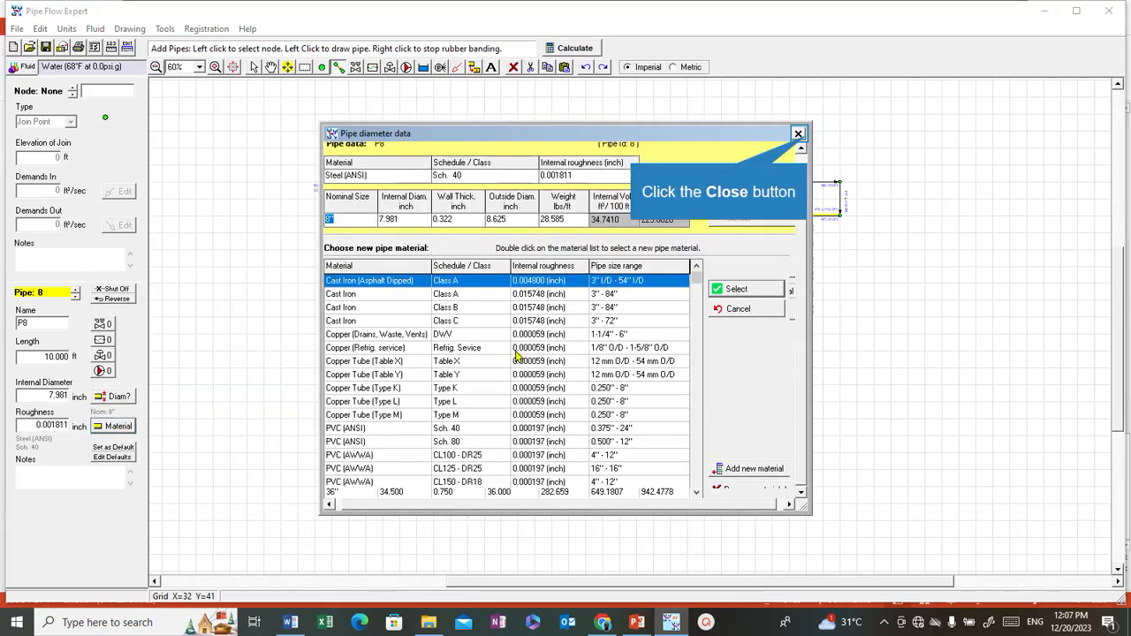
left_click(798, 134)
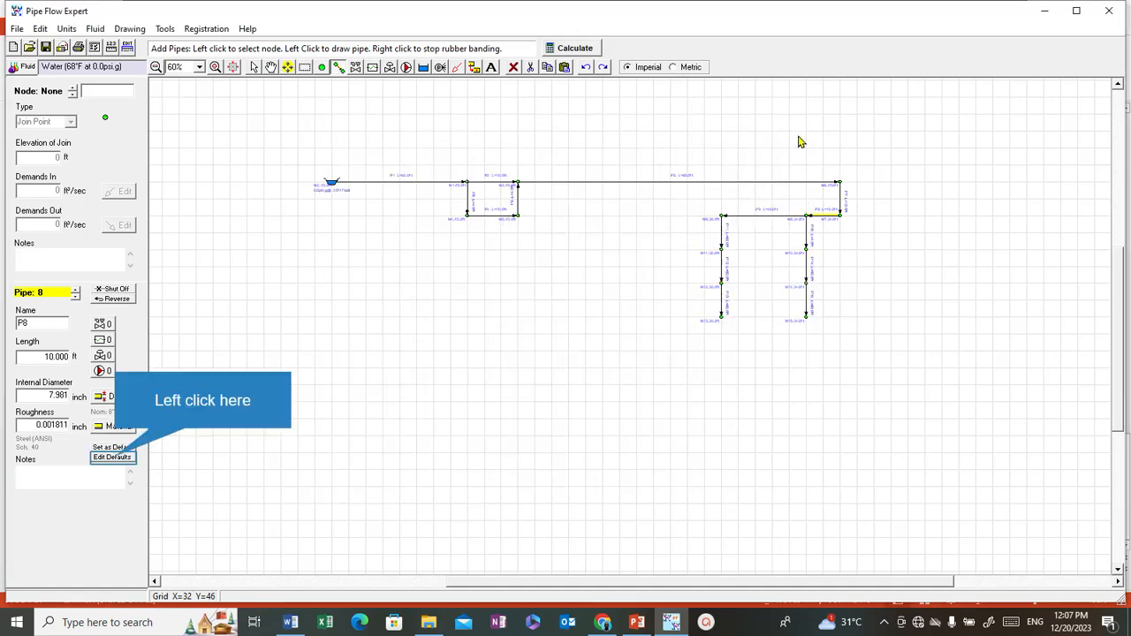
Copy the default pipe values with the 6" diameter and 10 ft length to pipe P8.
left_click(113, 458)
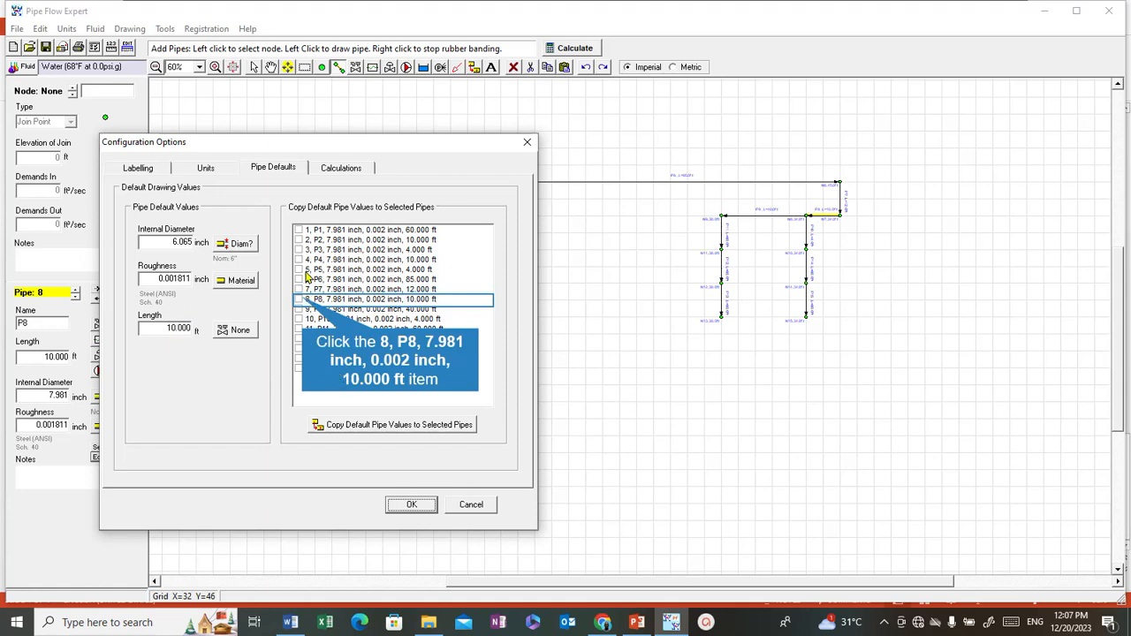
left_click(302, 300)
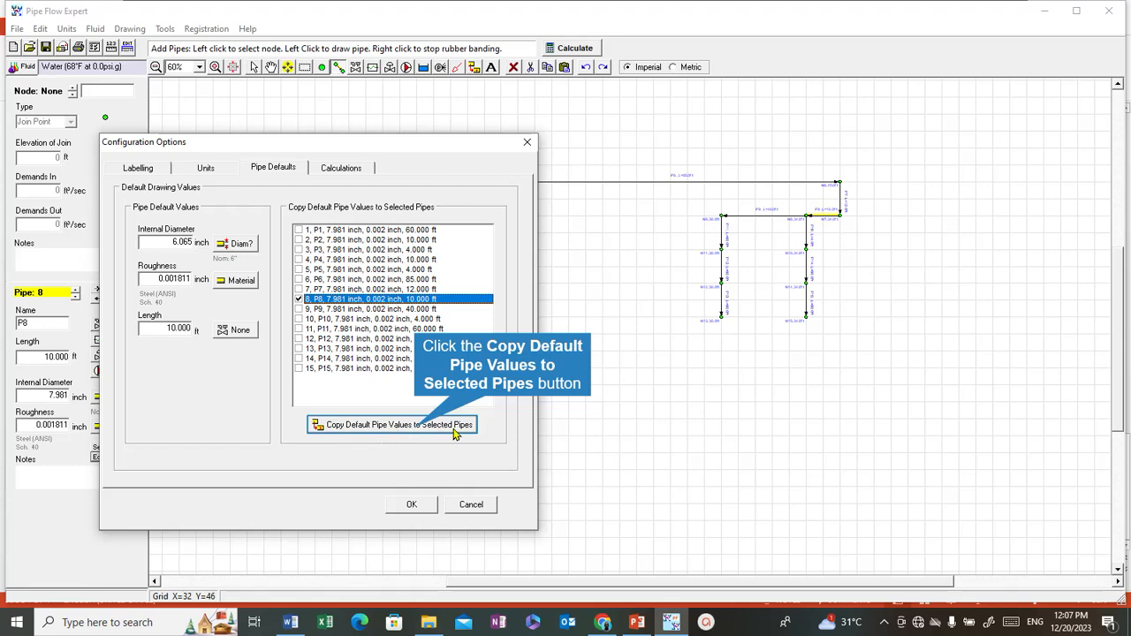
left_click(417, 428)
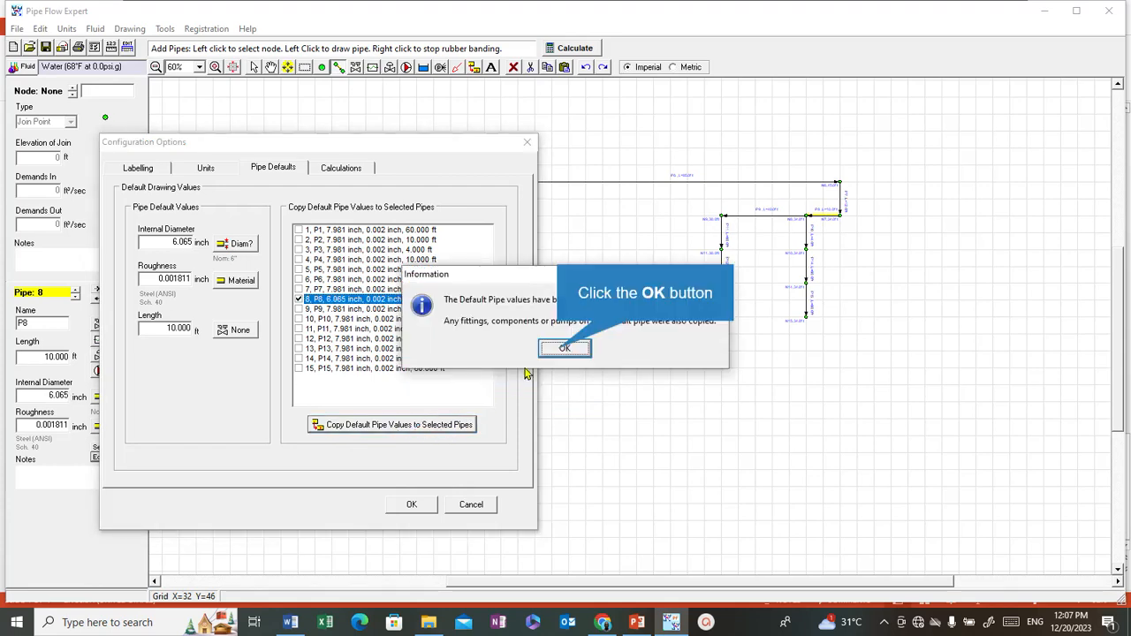
left_click(559, 343)
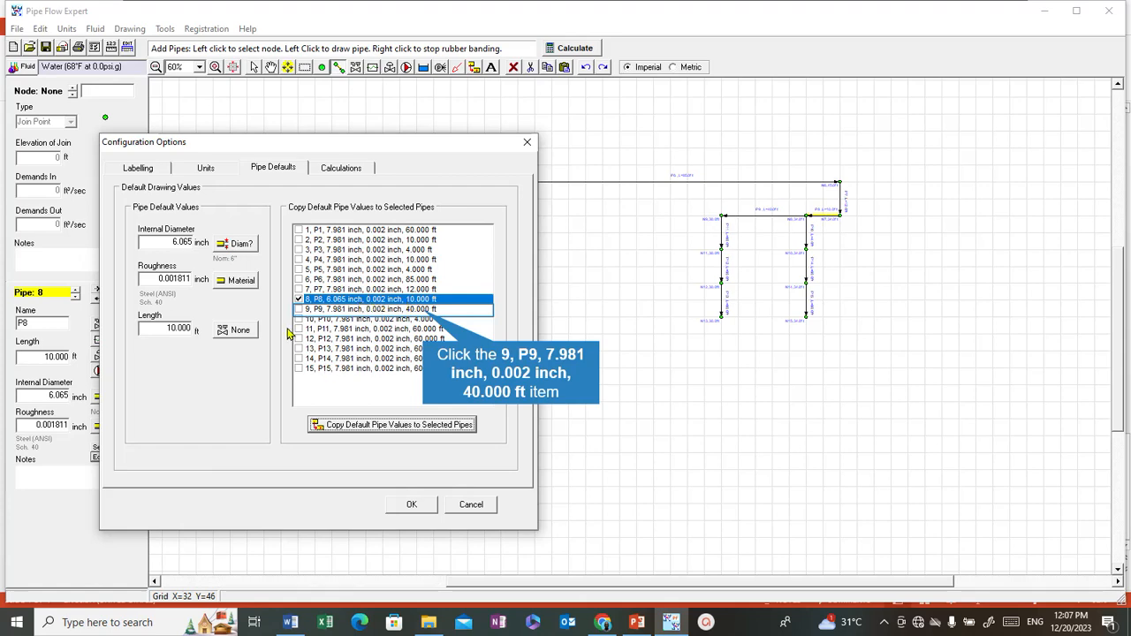
Mark pipe P9 instead of P8, set the default length to 40 ft, and copy the default pipe values to P9.
left_click(299, 301)
left_click(298, 308)
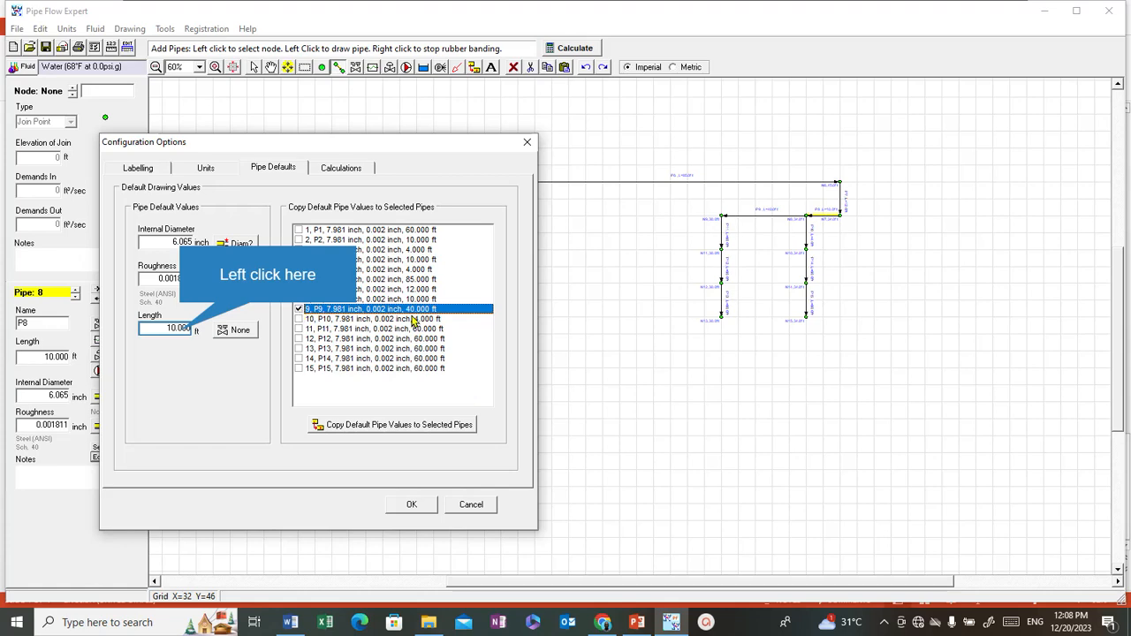
left_click(179, 329)
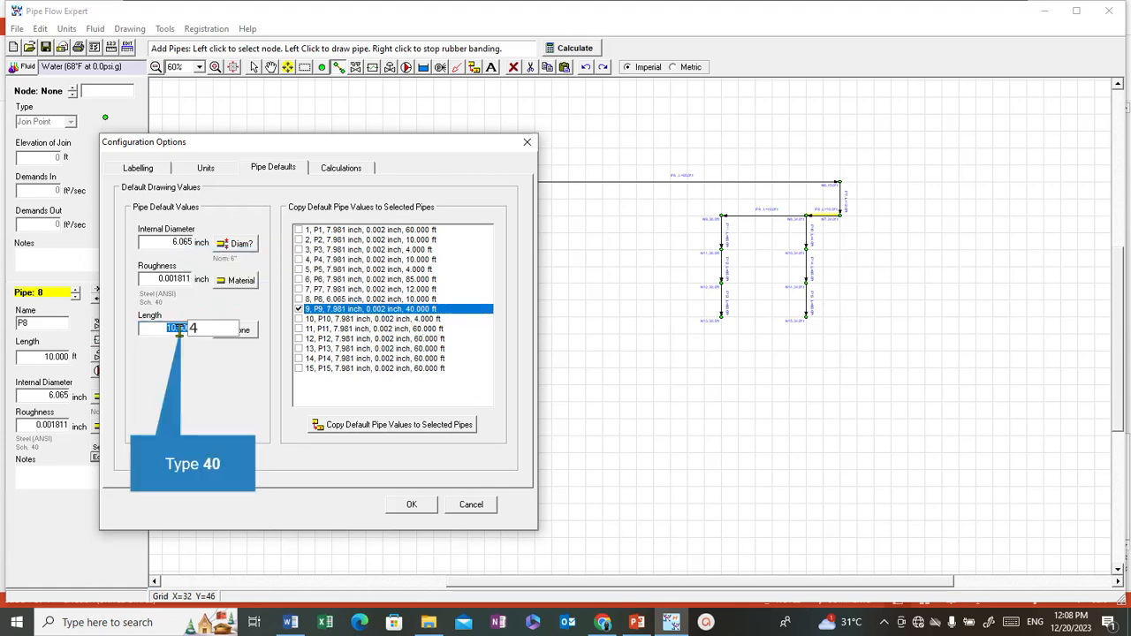
type("40")
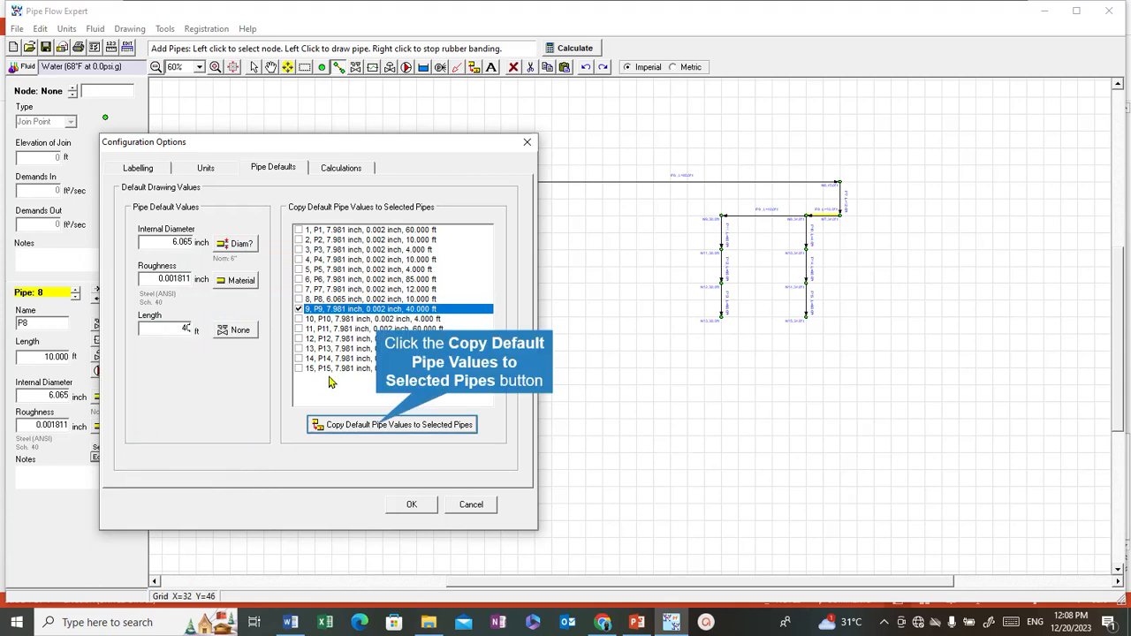
left_click(378, 428)
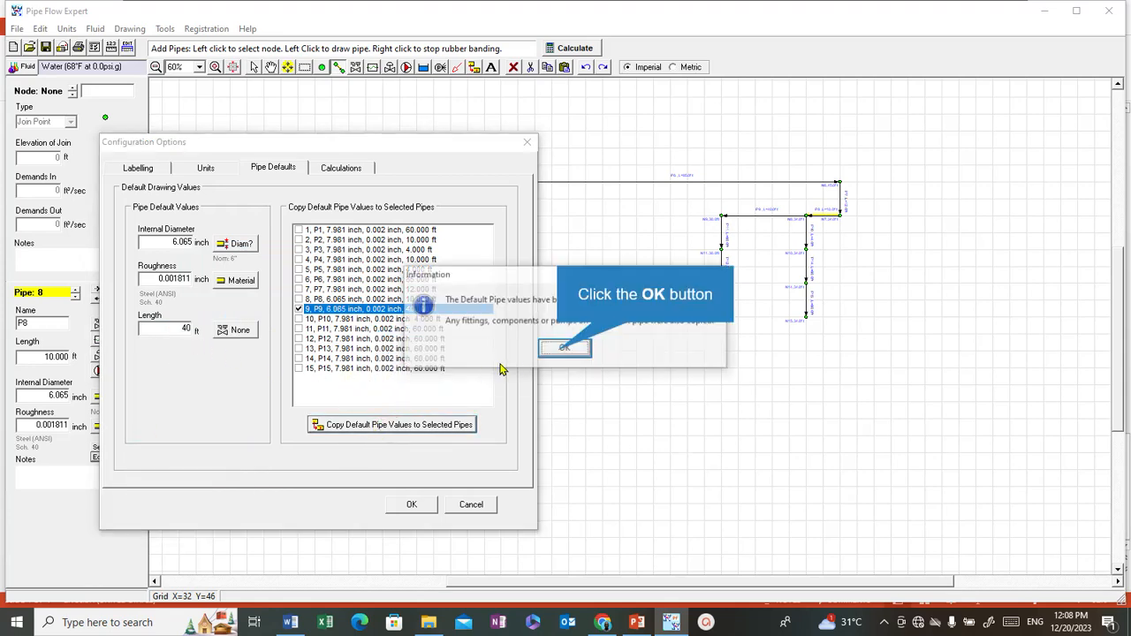
left_click(548, 352)
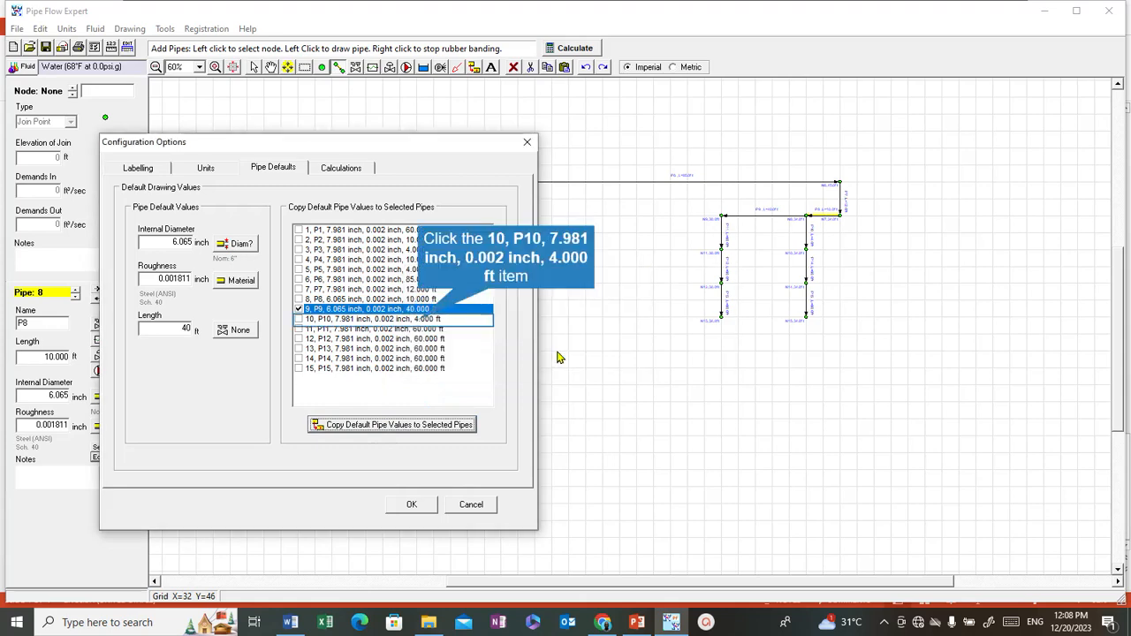
Set the default pipe length to 4 ft for the remaining branch pipes.
left_click(414, 319)
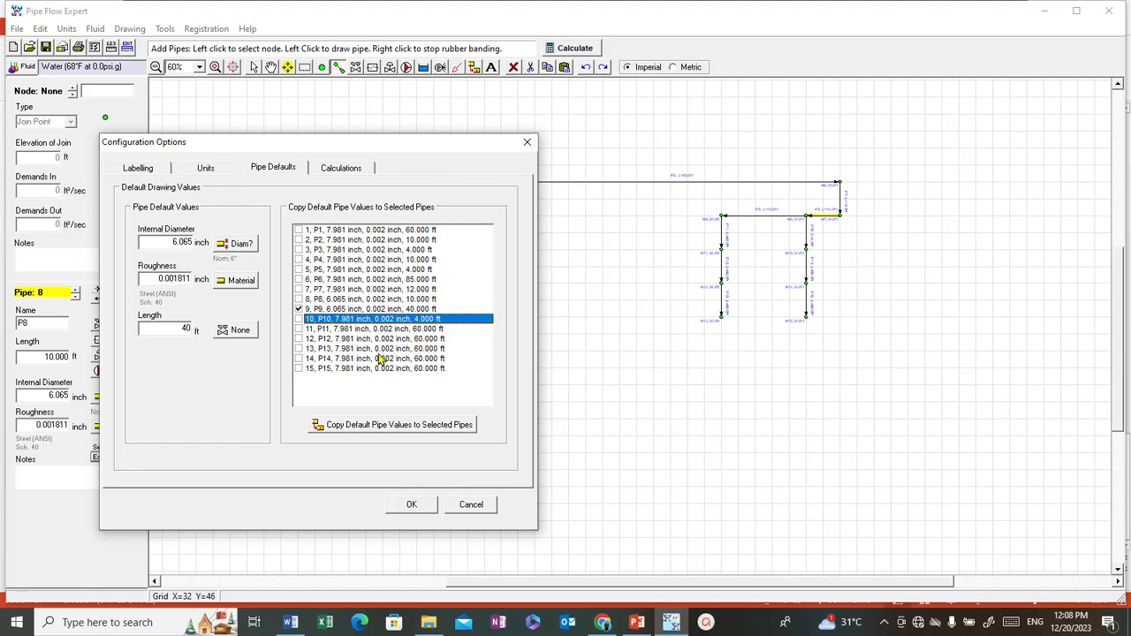
scroll(761, 237, "up", 3)
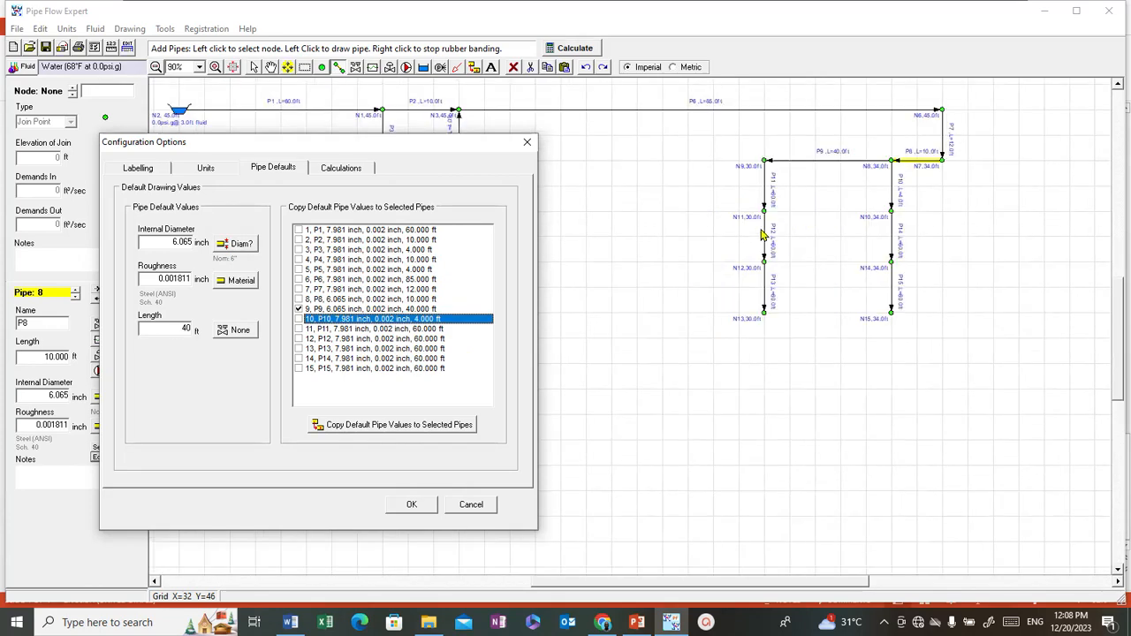
scroll(805, 210, "up", 2)
scroll(755, 283, "down", 1)
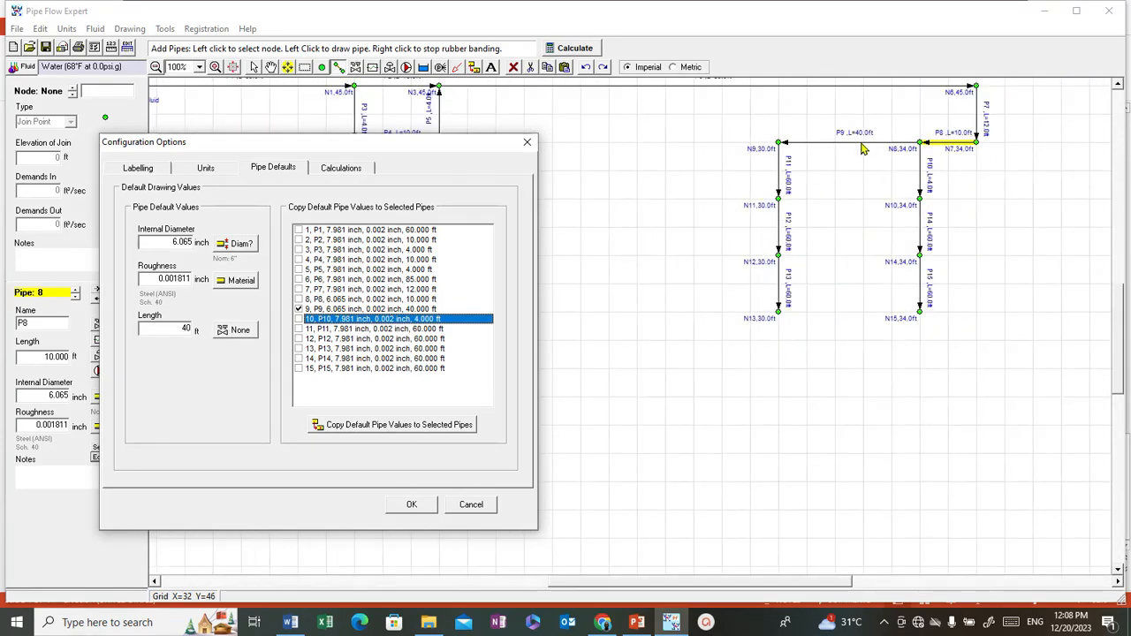
left_click(409, 310)
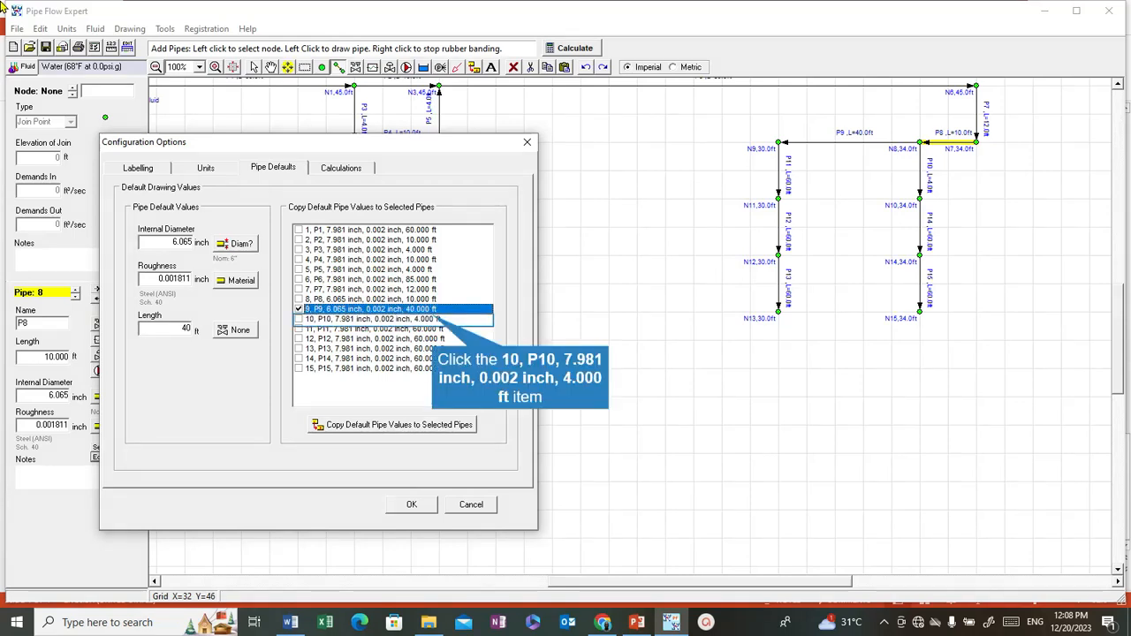
left_click(422, 319)
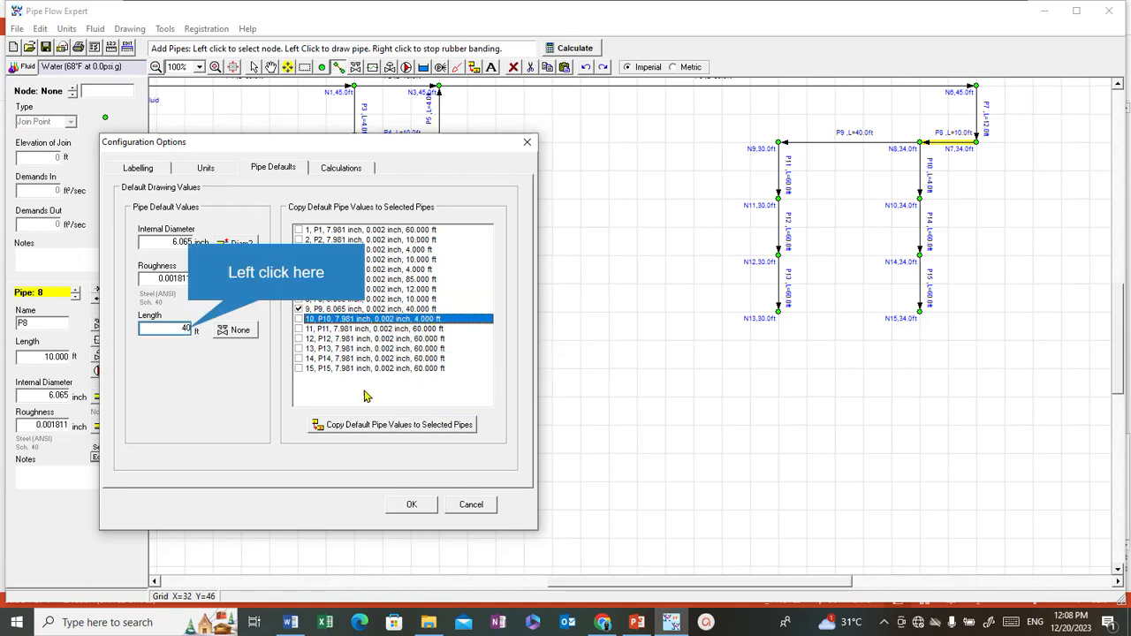
double_click(185, 327)
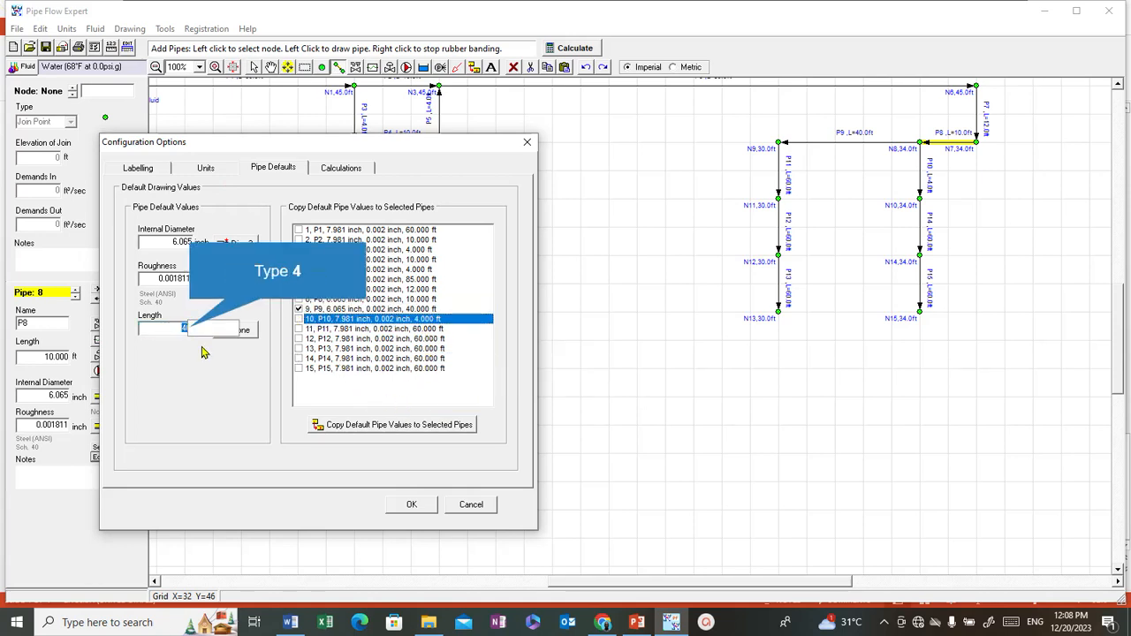
type("4")
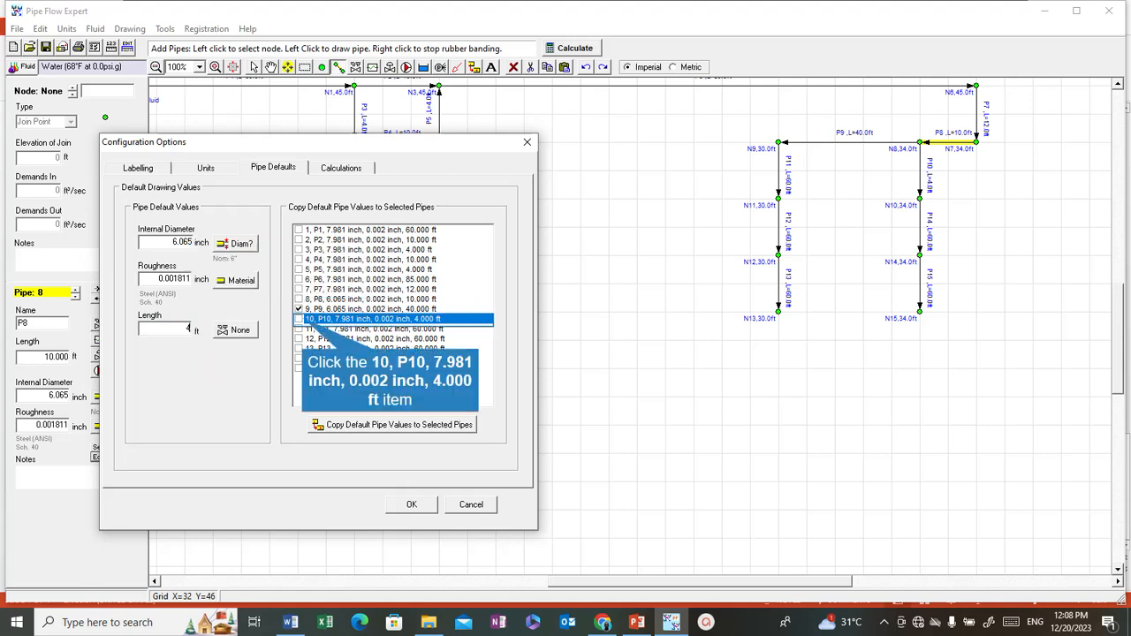
Mark pipes P10 through P15 as copy targets and unmark pipe P9.
left_click(300, 319)
left_click(302, 329)
left_click(300, 339)
left_click(300, 349)
left_click(301, 360)
left_click(302, 369)
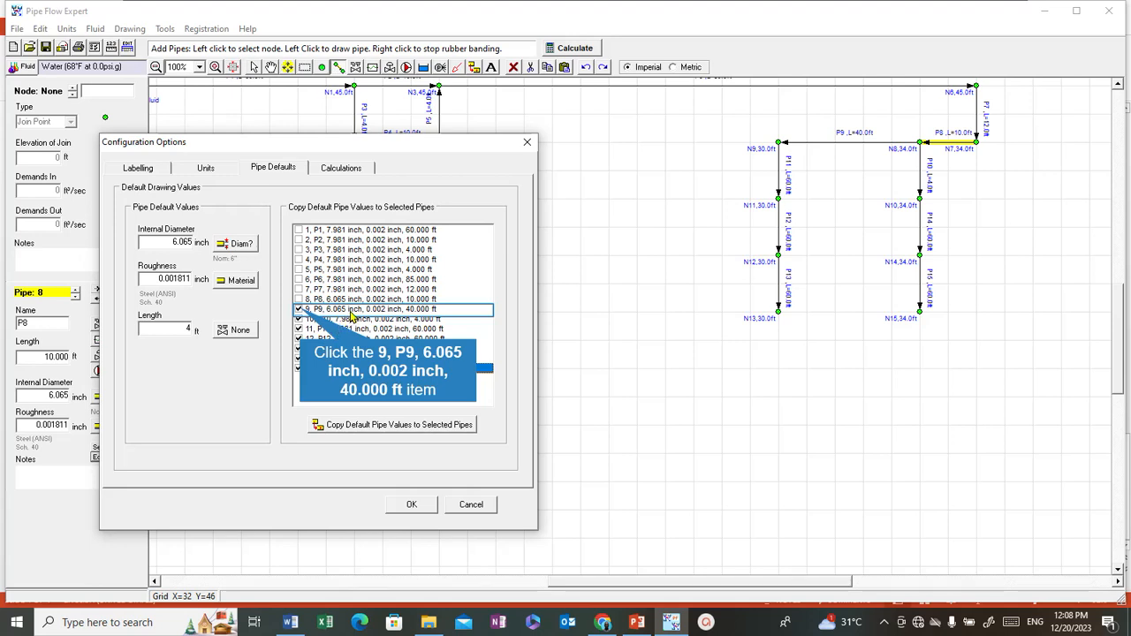
left_click(301, 310)
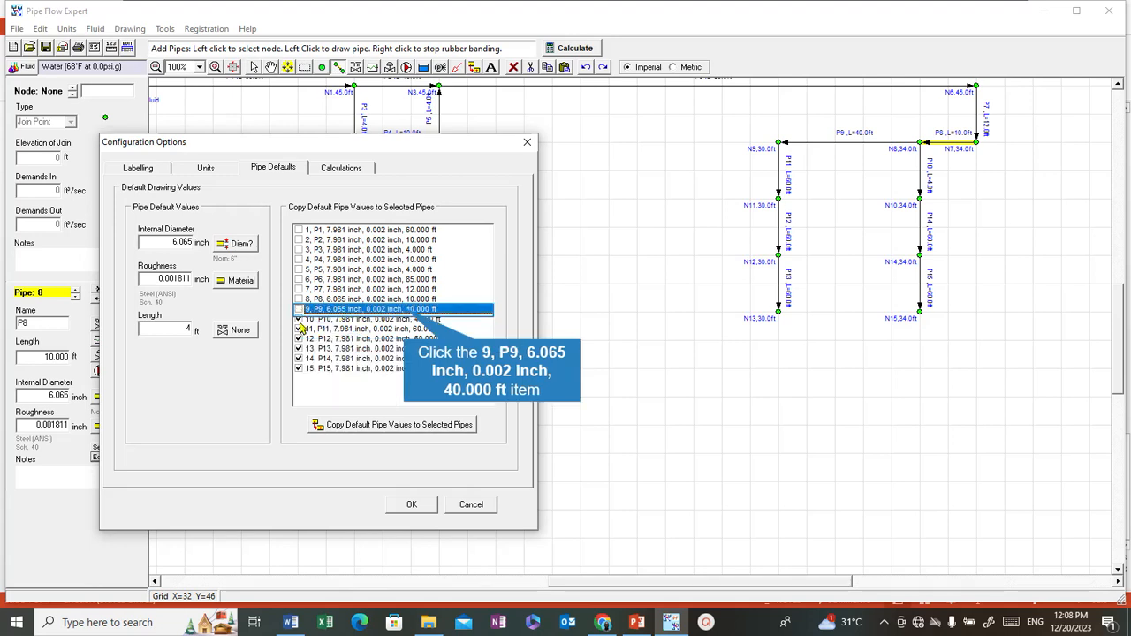
left_click(409, 320)
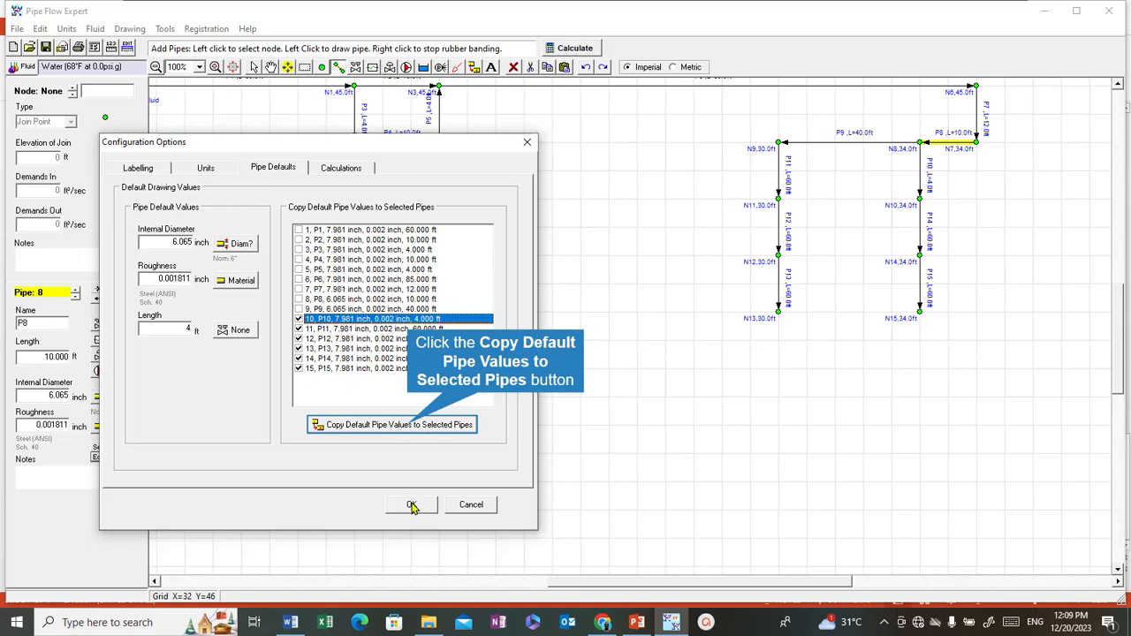
Copy the default 6" diameter and 4 ft length to pipes P10 through P15 and close the configuration options.
left_click(409, 426)
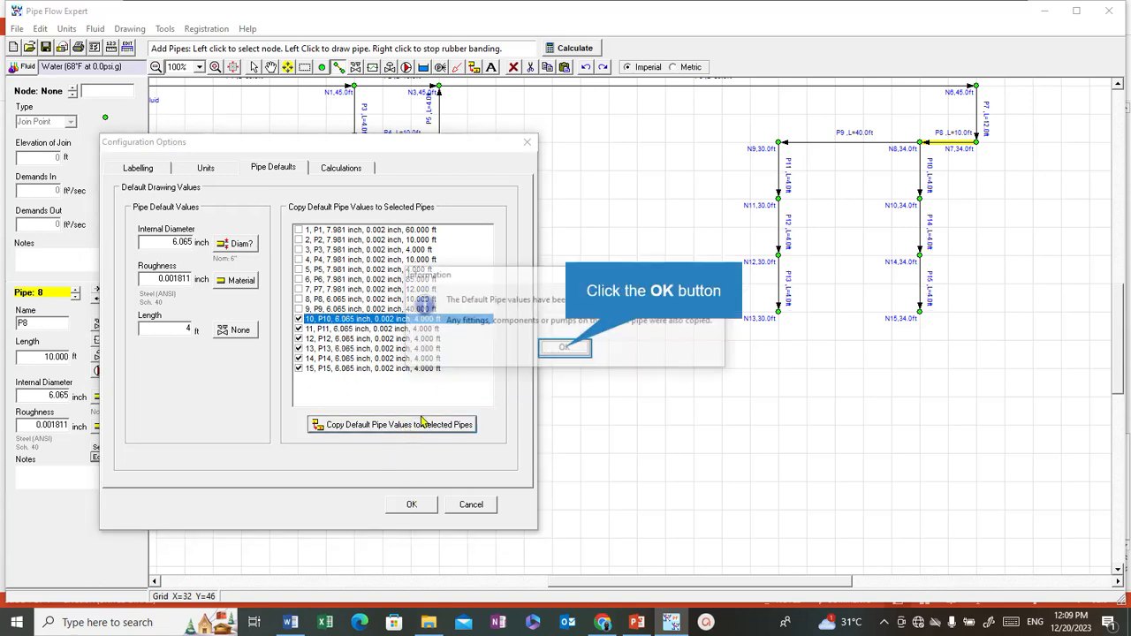
left_click(566, 348)
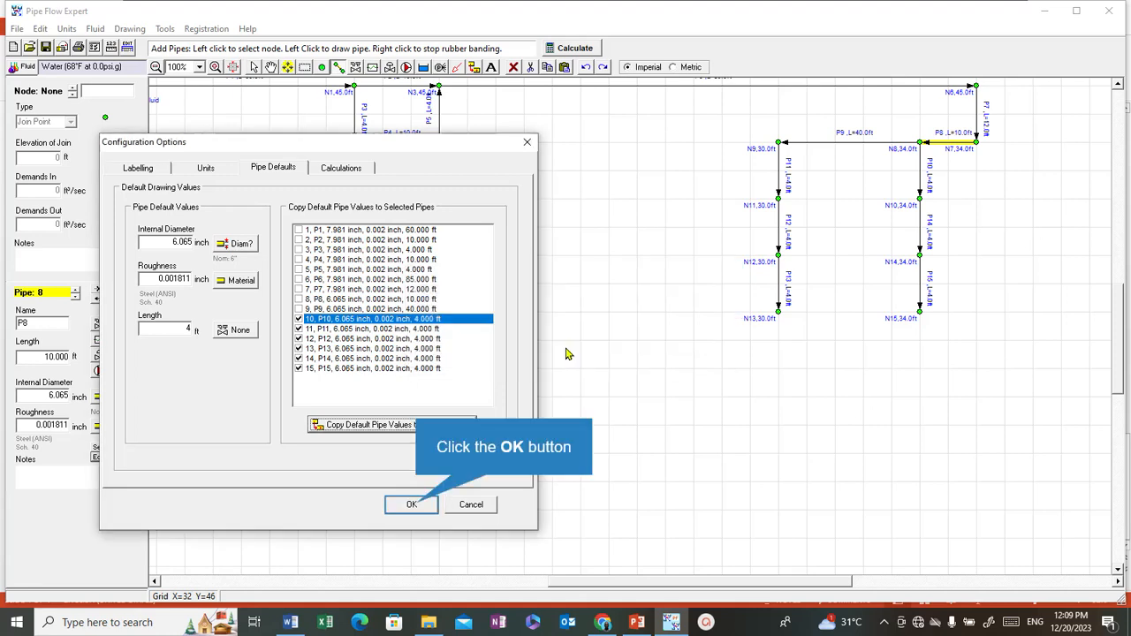
left_click(411, 505)
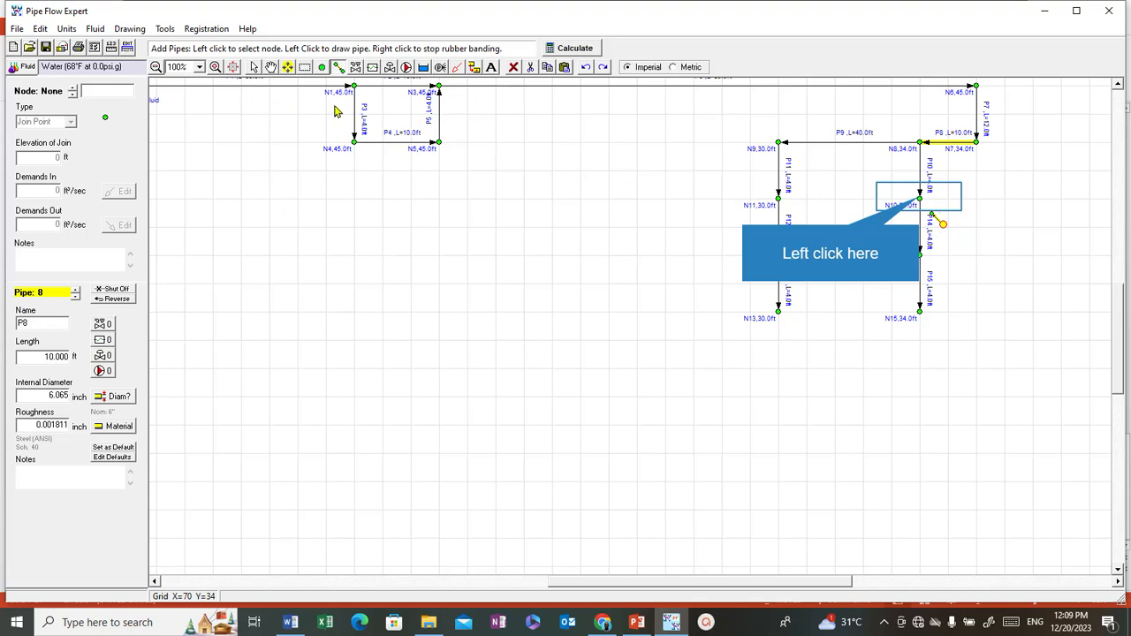
Draw three horizontal pipes from N10 to N11, N14 to N12 and N15 to N13, keeping the default 4 ft length.
left_click(920, 202)
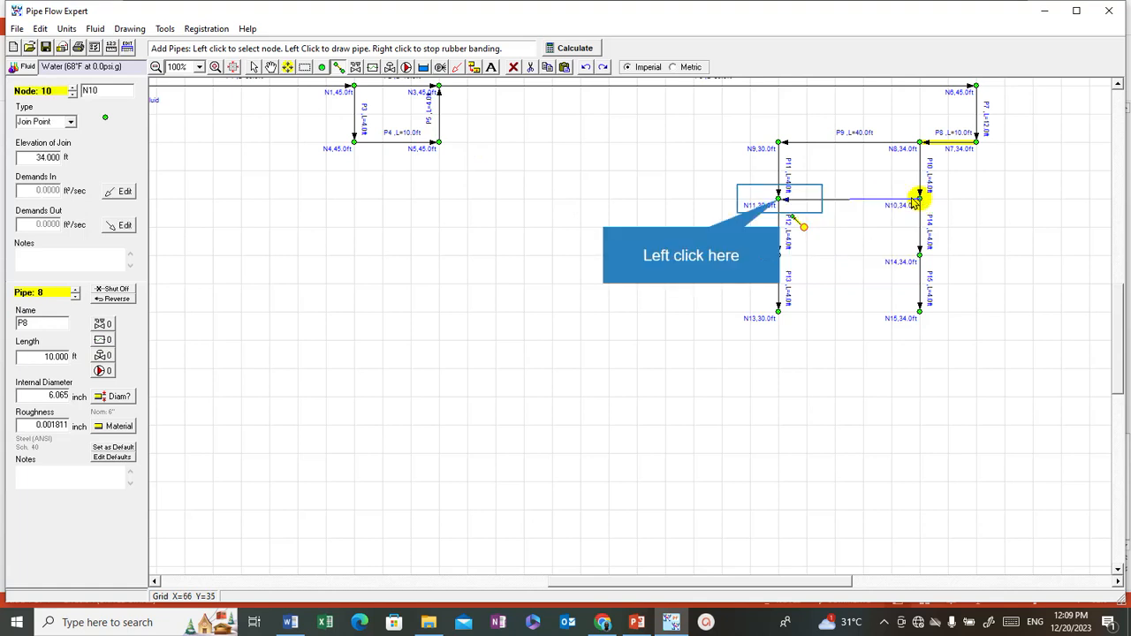
left_click(783, 201)
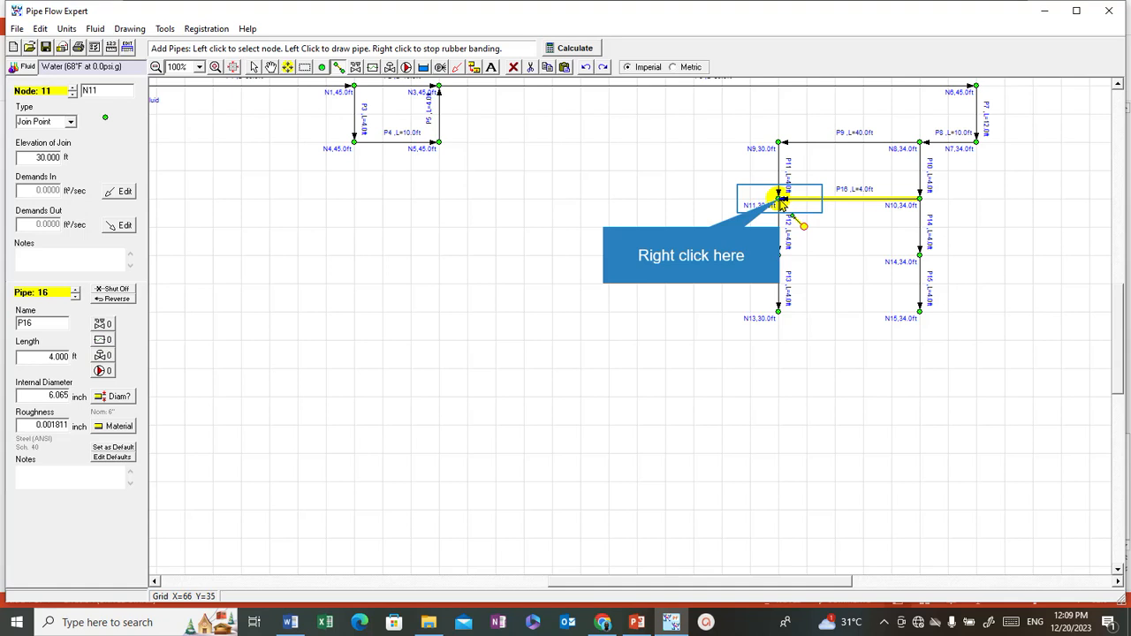
right_click(783, 201)
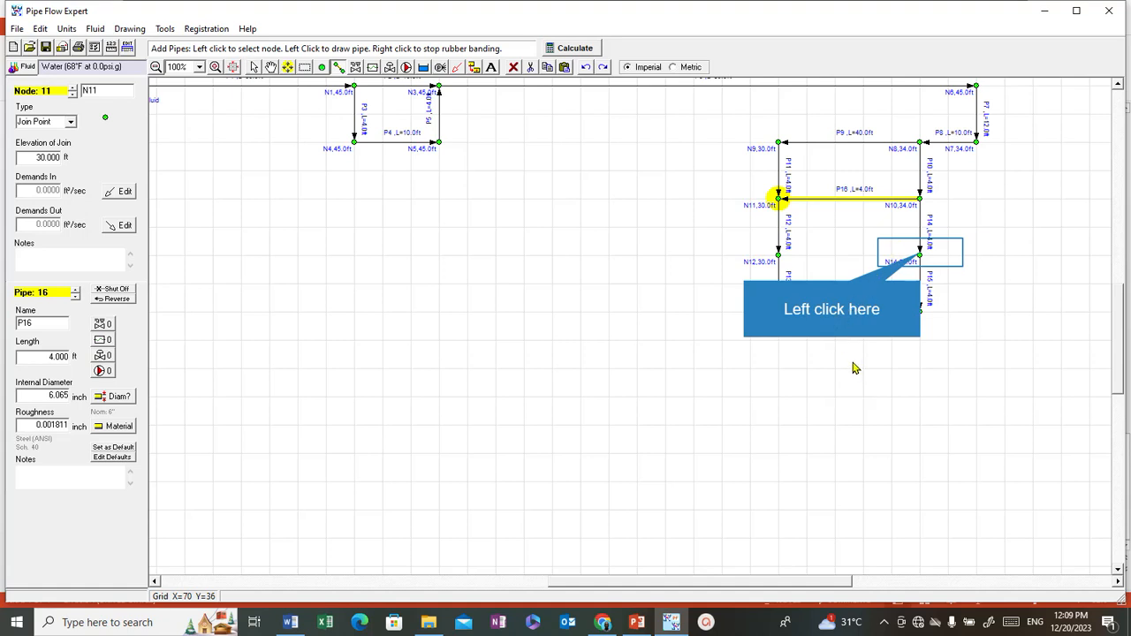
left_click(919, 255)
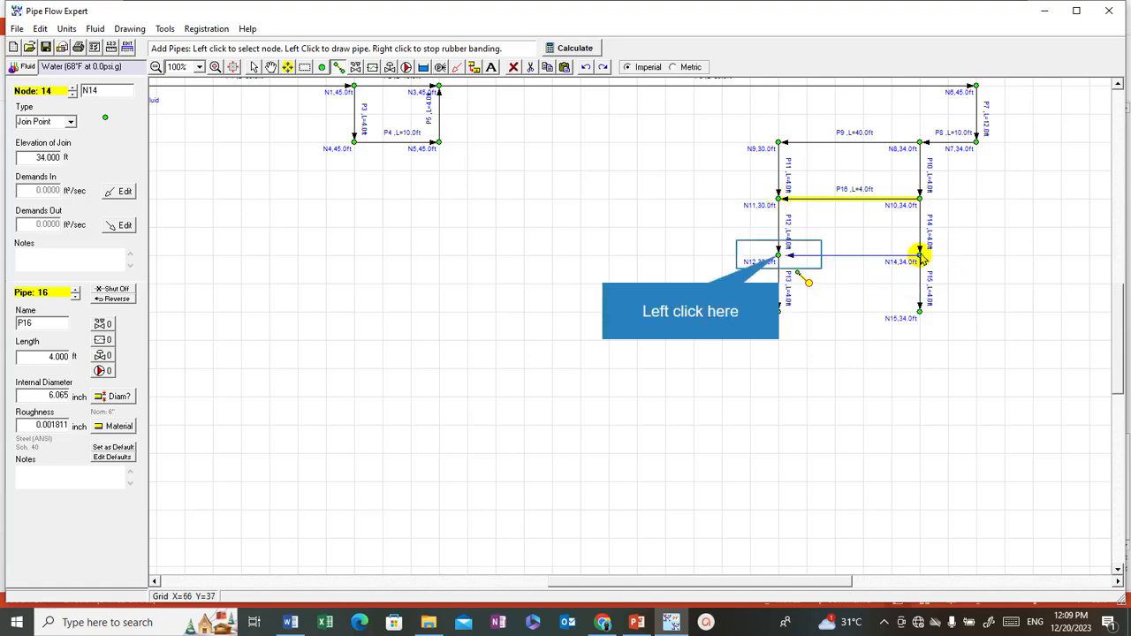
left_click(780, 257)
right_click(854, 322)
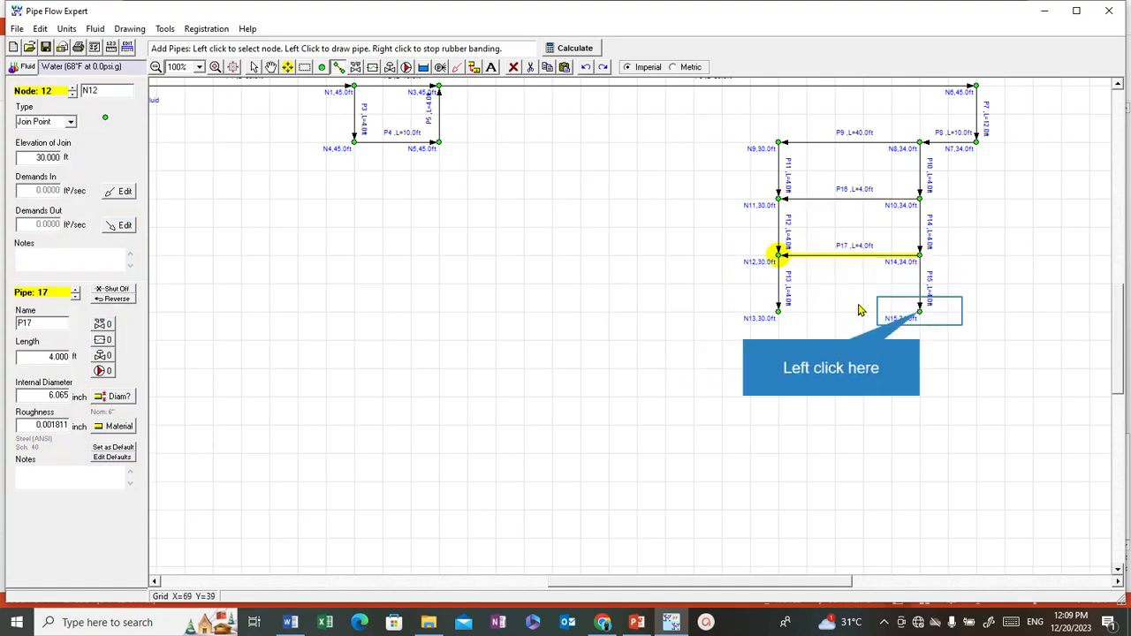
left_click(919, 311)
left_click(781, 311)
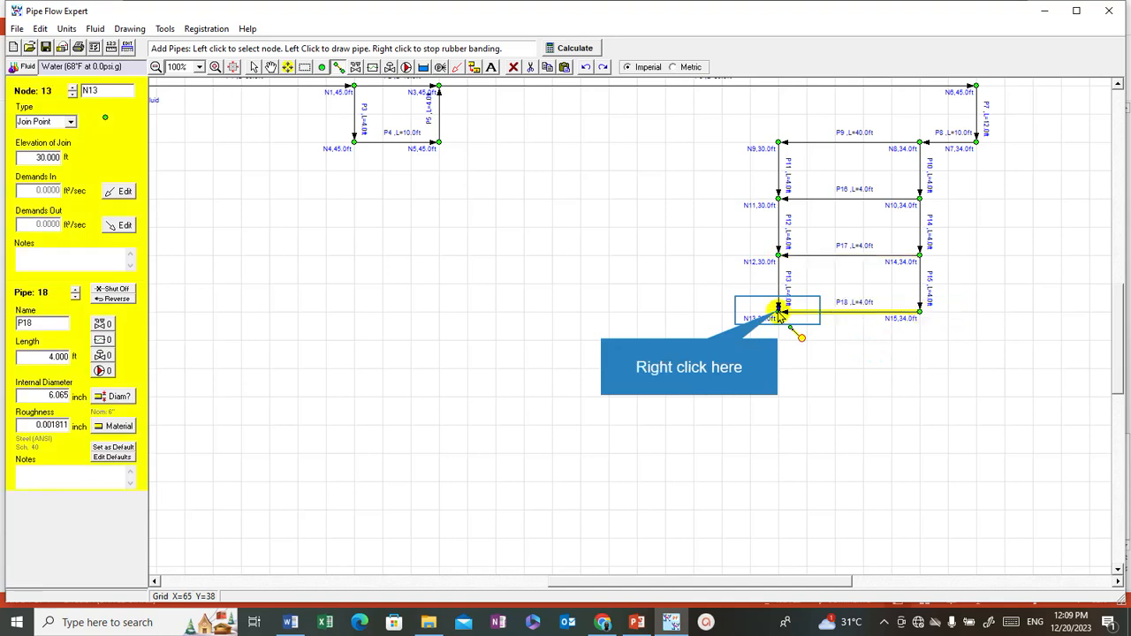
right_click(781, 312)
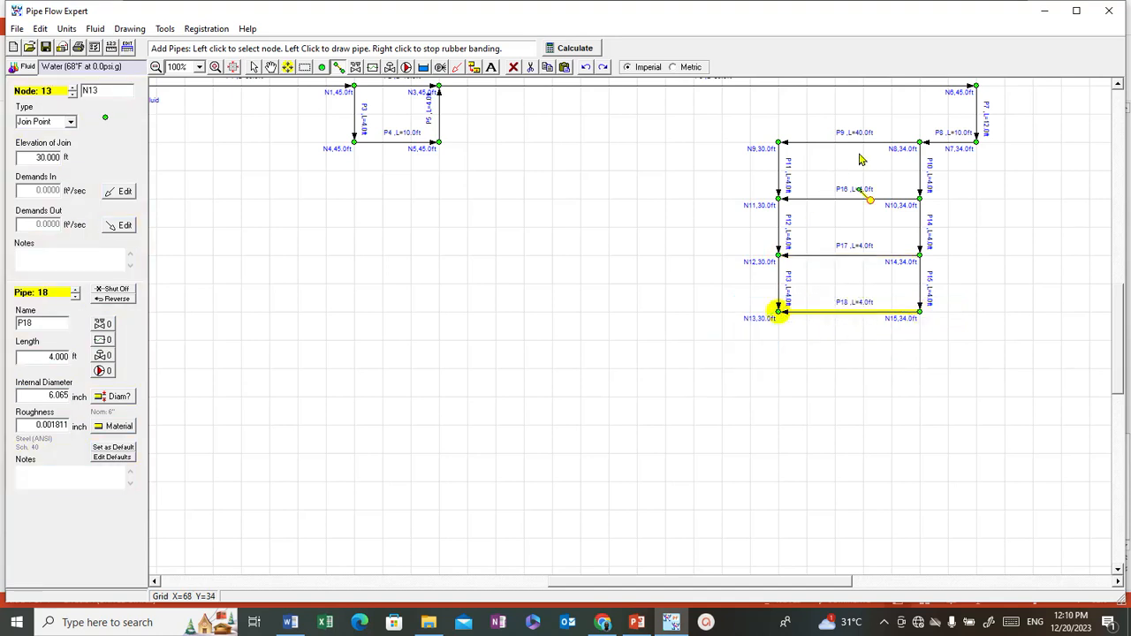
Add a component pressure loss to pipe P9 by loading AHU.pfco, with the component name AHU 3.1.
scroll(846, 176, "up", 3)
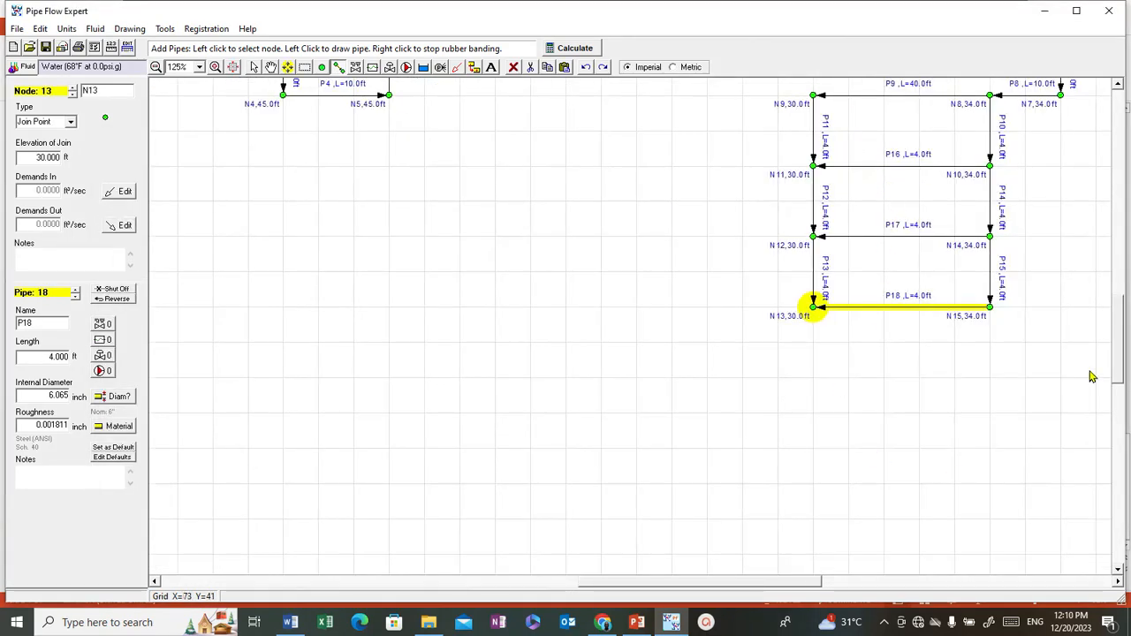
left_click(1112, 255)
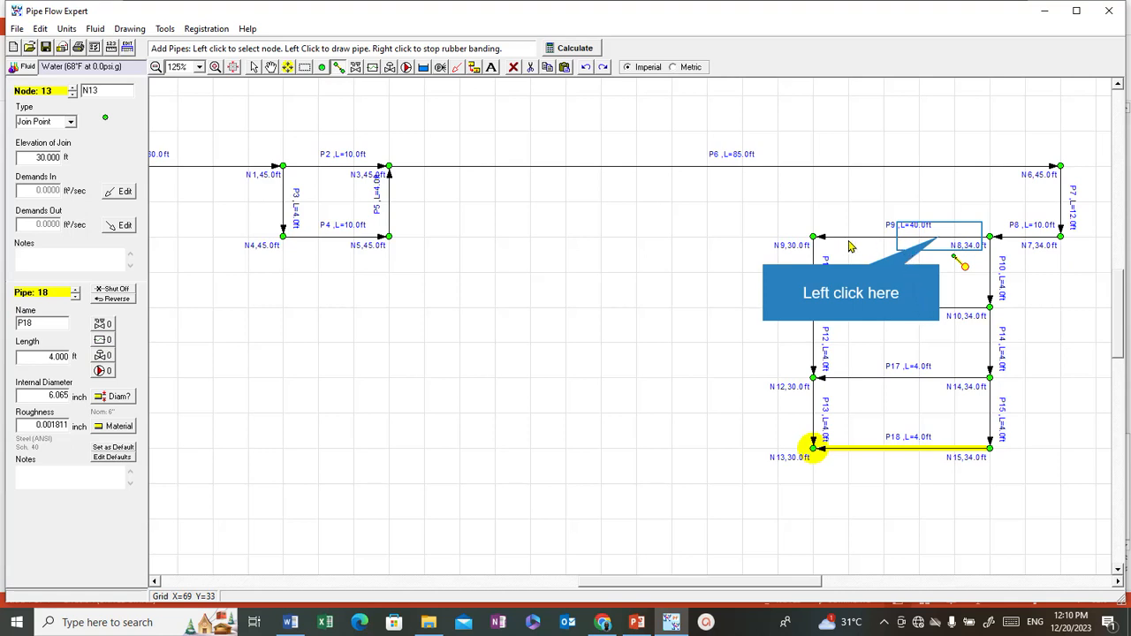
left_click(943, 237)
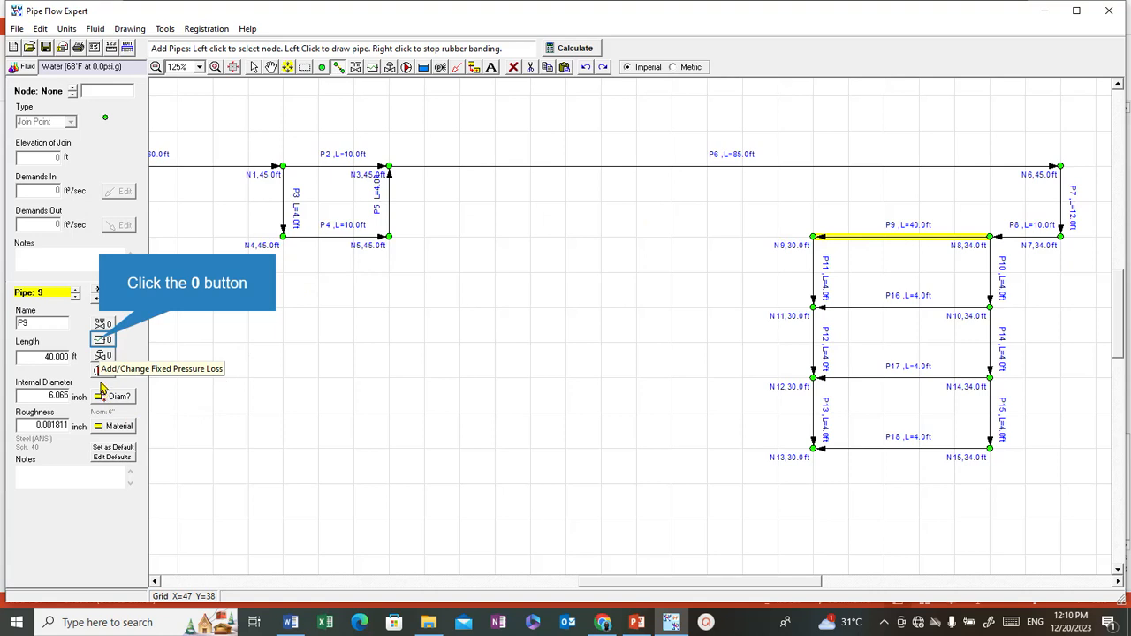
left_click(103, 341)
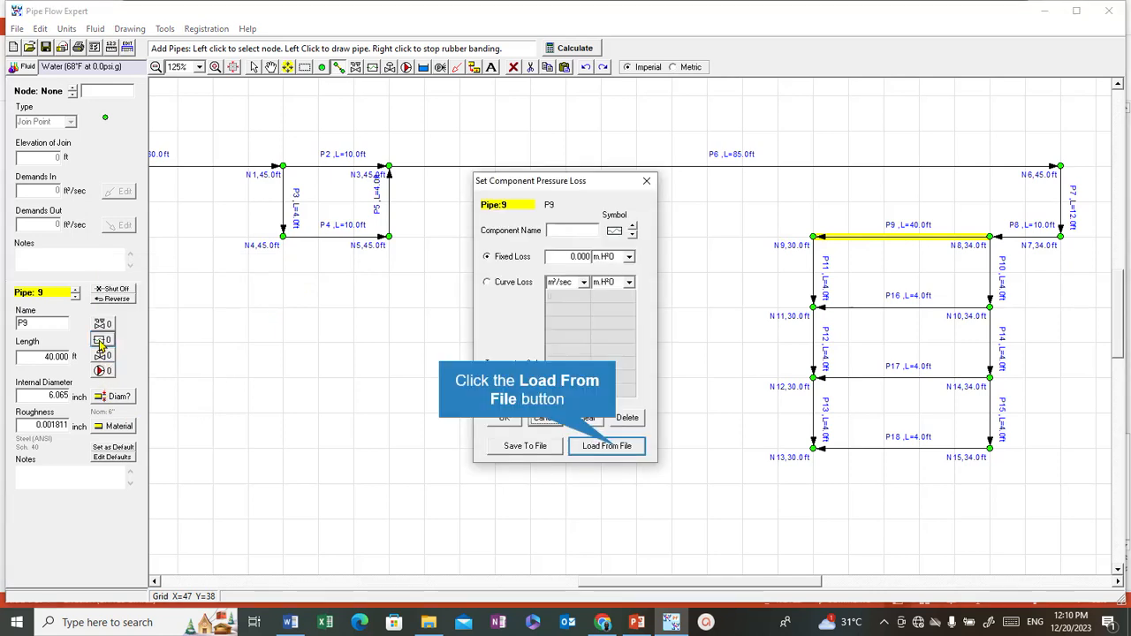
left_click(618, 451)
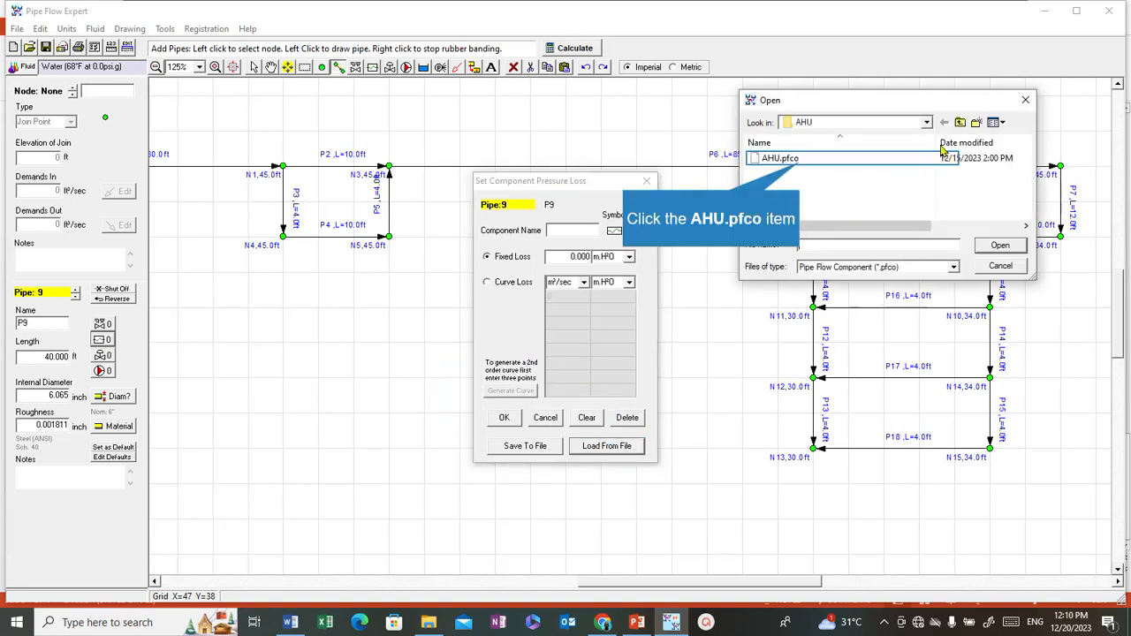
left_click(801, 163)
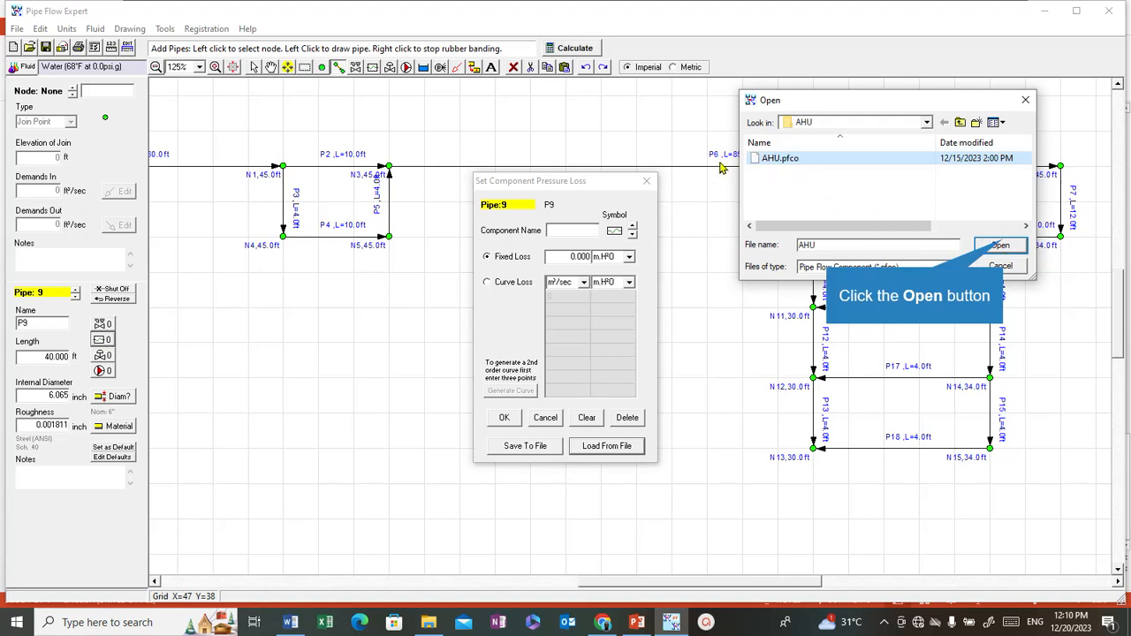
left_click(1001, 246)
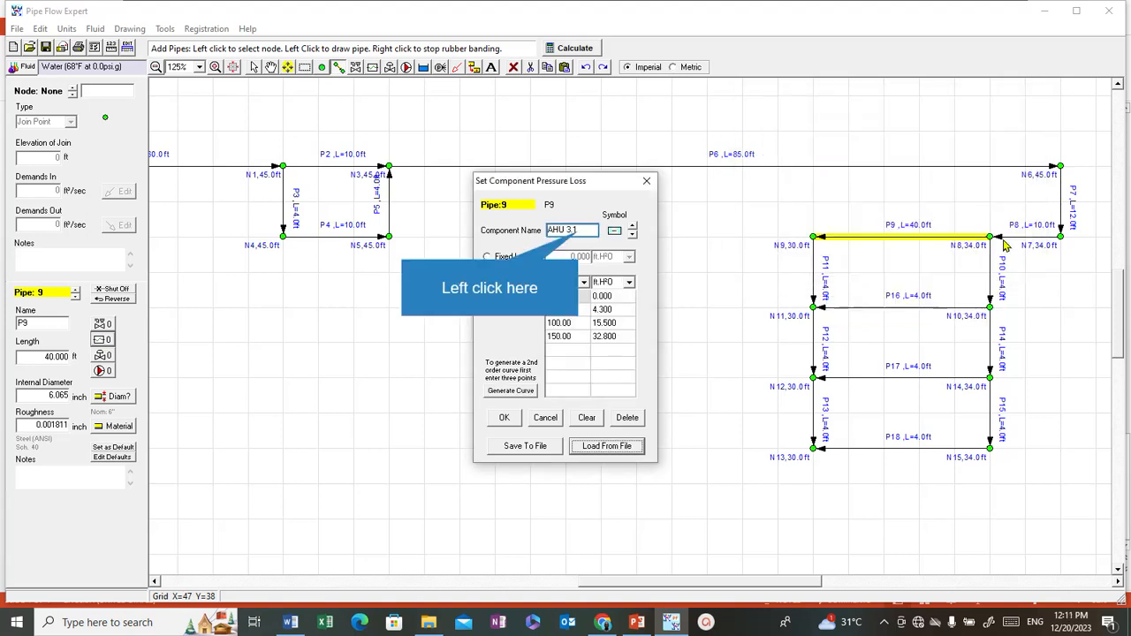
left_click(578, 231)
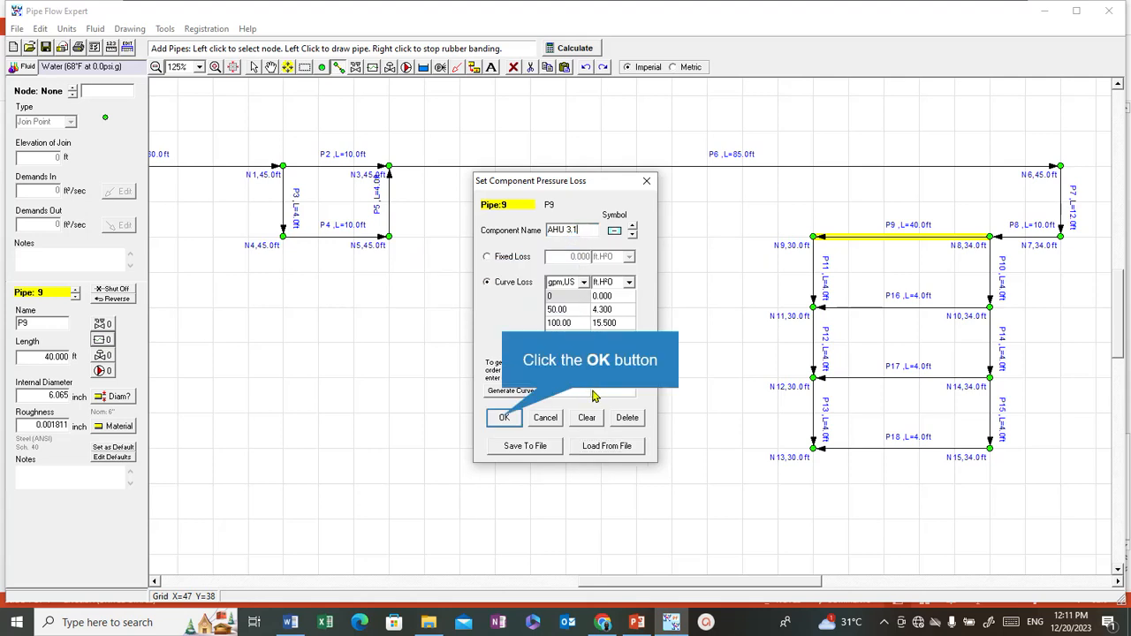
left_click(504, 419)
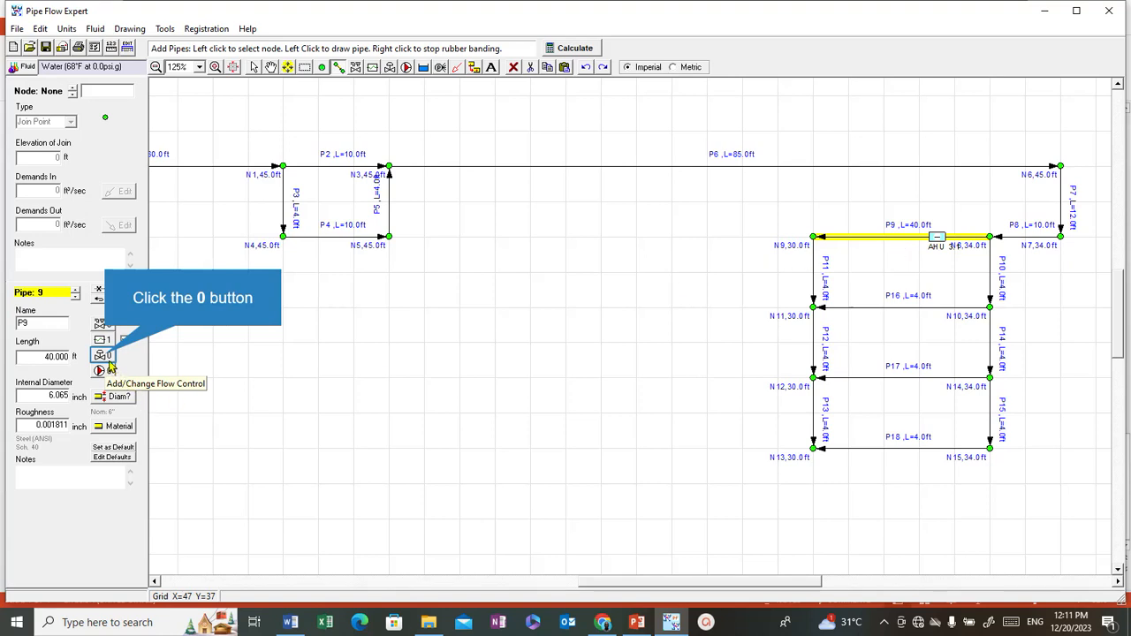
left_click(103, 356)
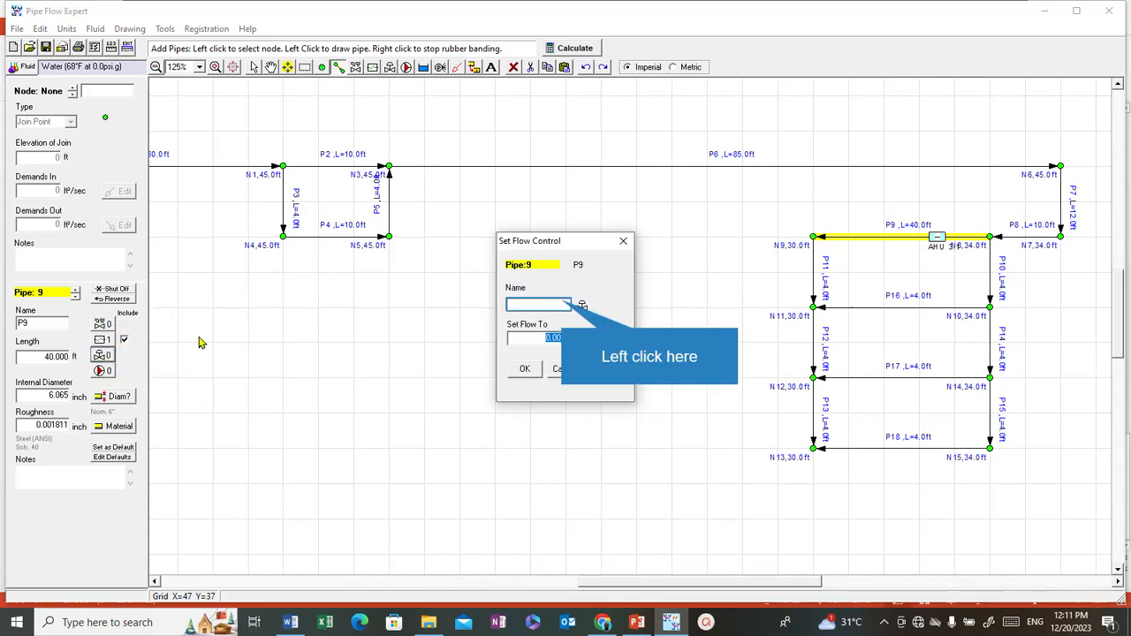
left_click(560, 301)
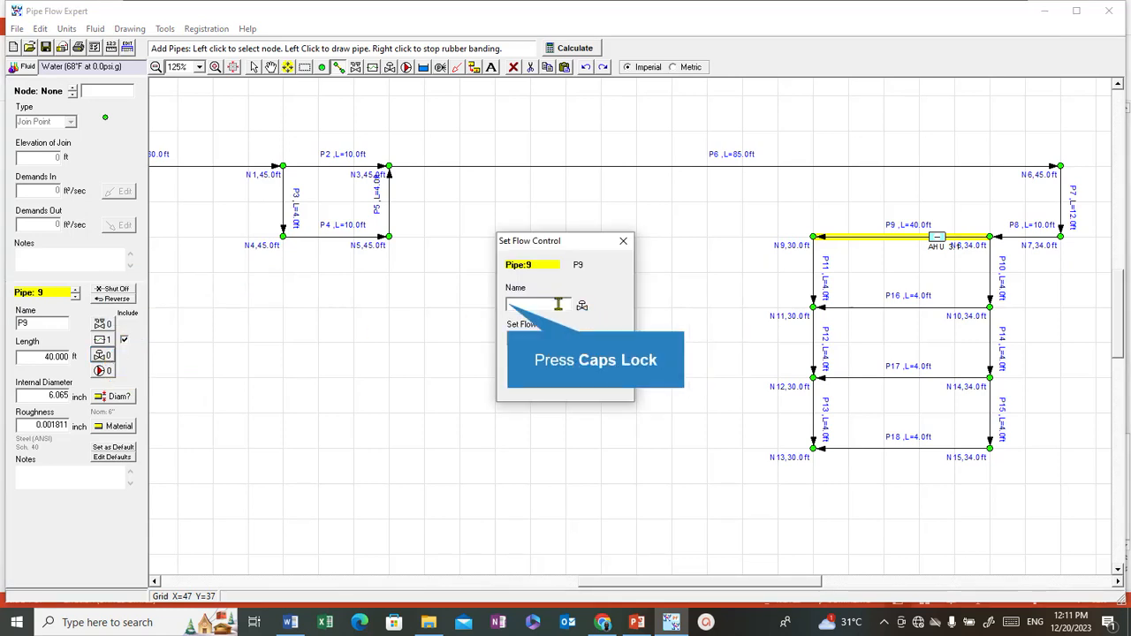
key("Caps_Lock")
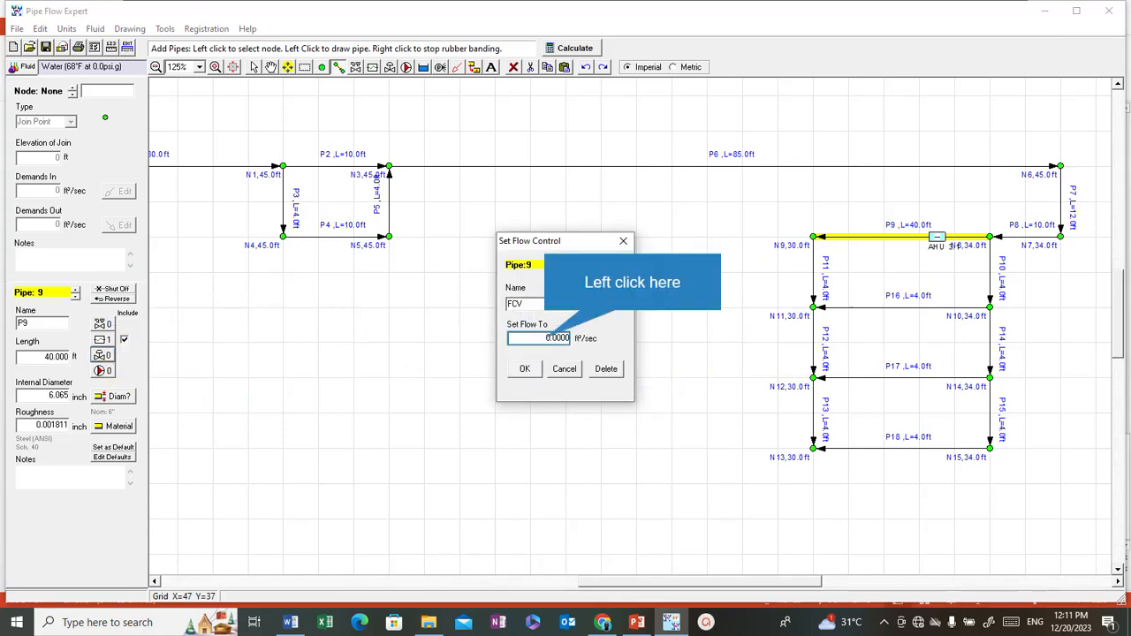
left_click(544, 338)
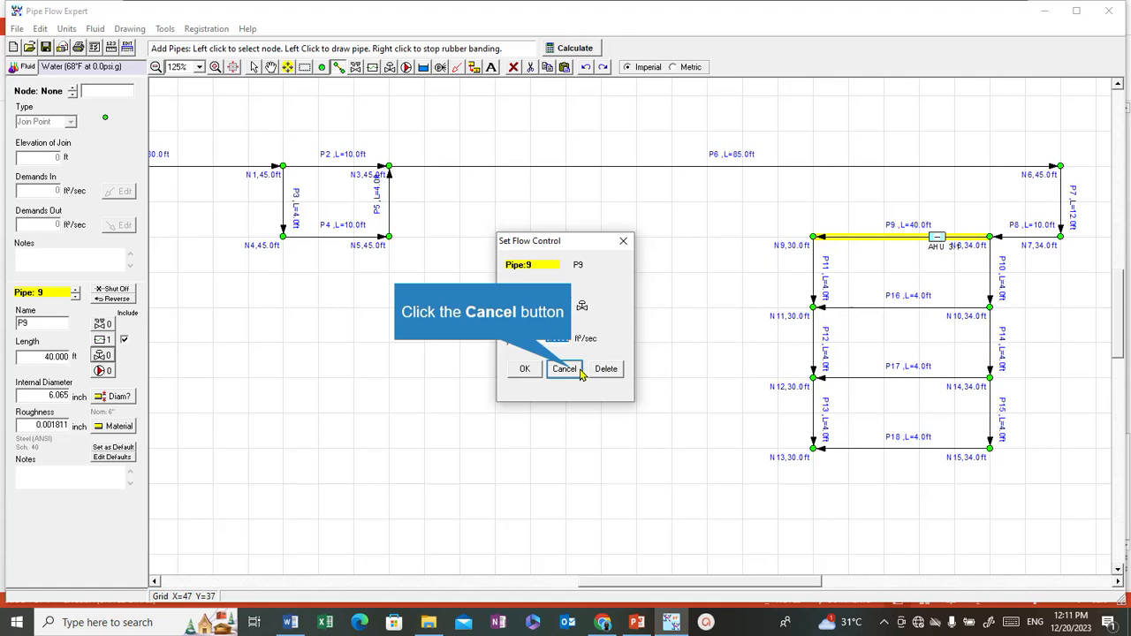
left_click(565, 370)
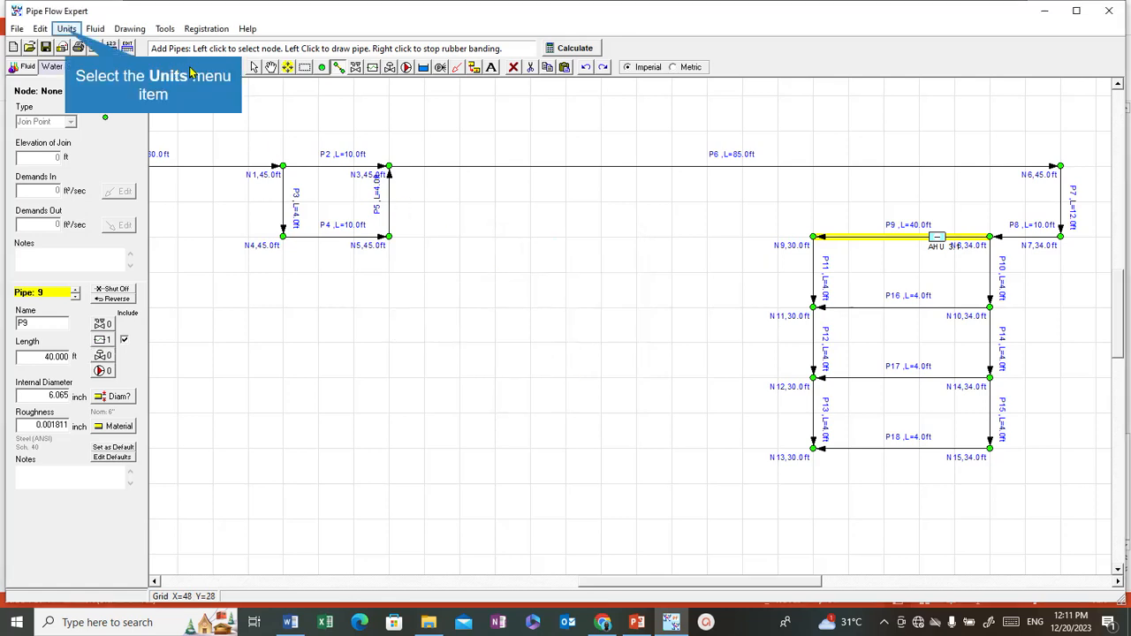
Change the pipe flow rate units to gallons/min (USA).
left_click(69, 29)
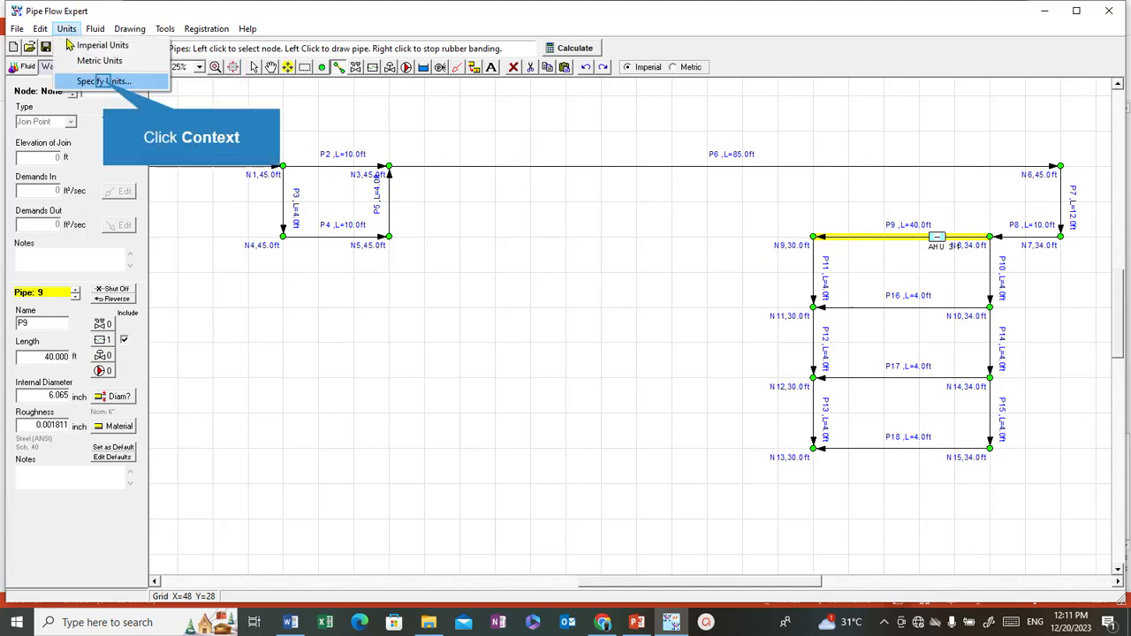
left_click(103, 81)
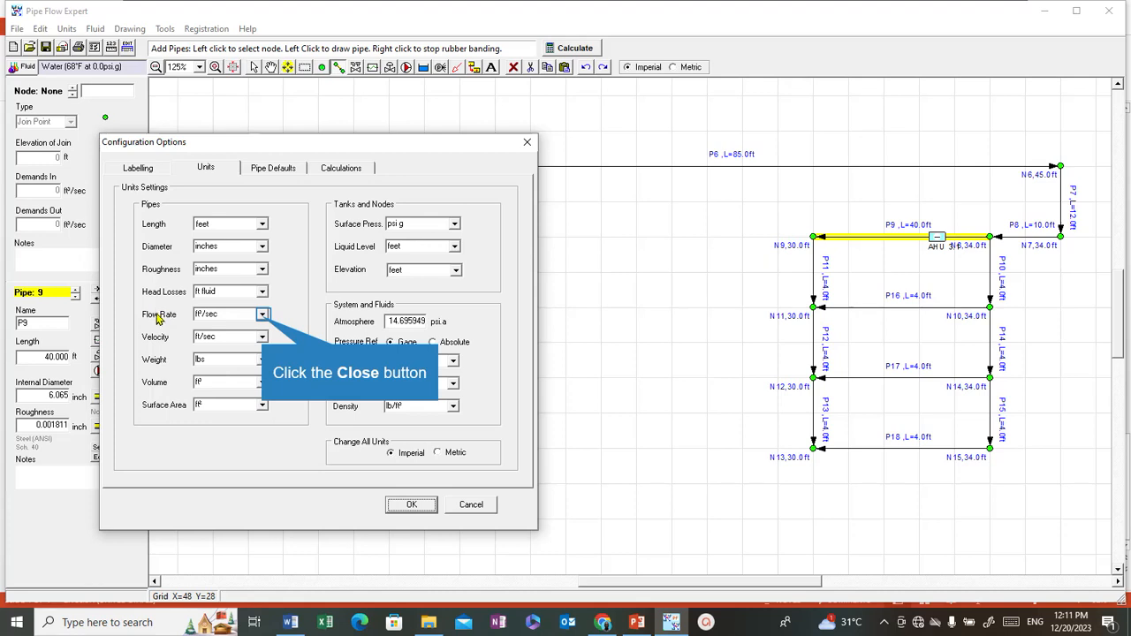
left_click(262, 316)
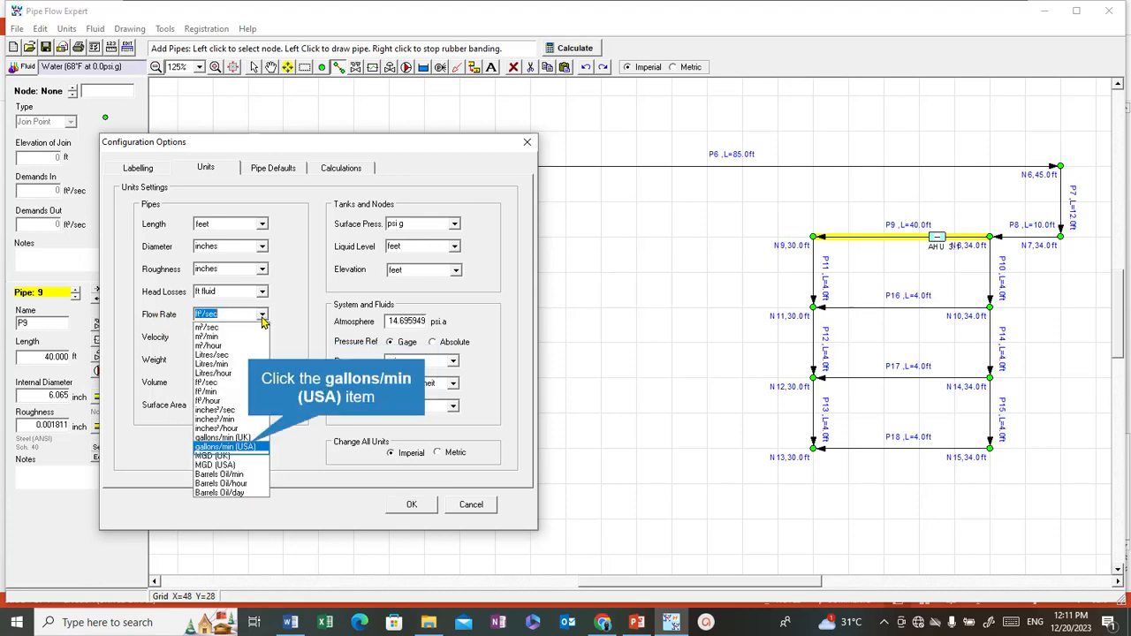
left_click(250, 448)
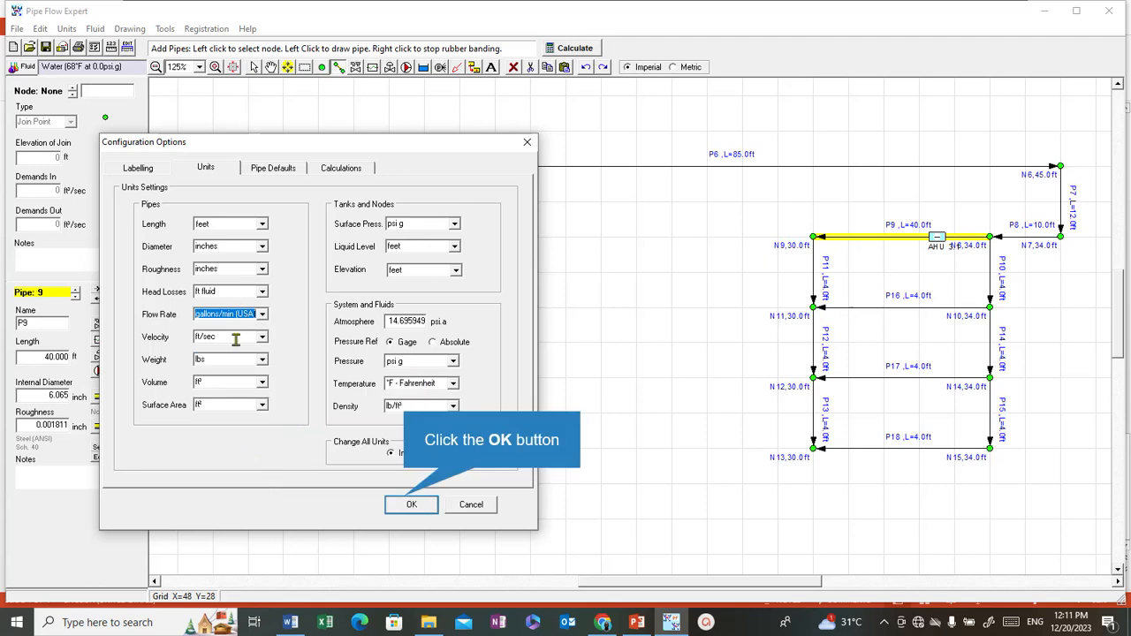
left_click(403, 501)
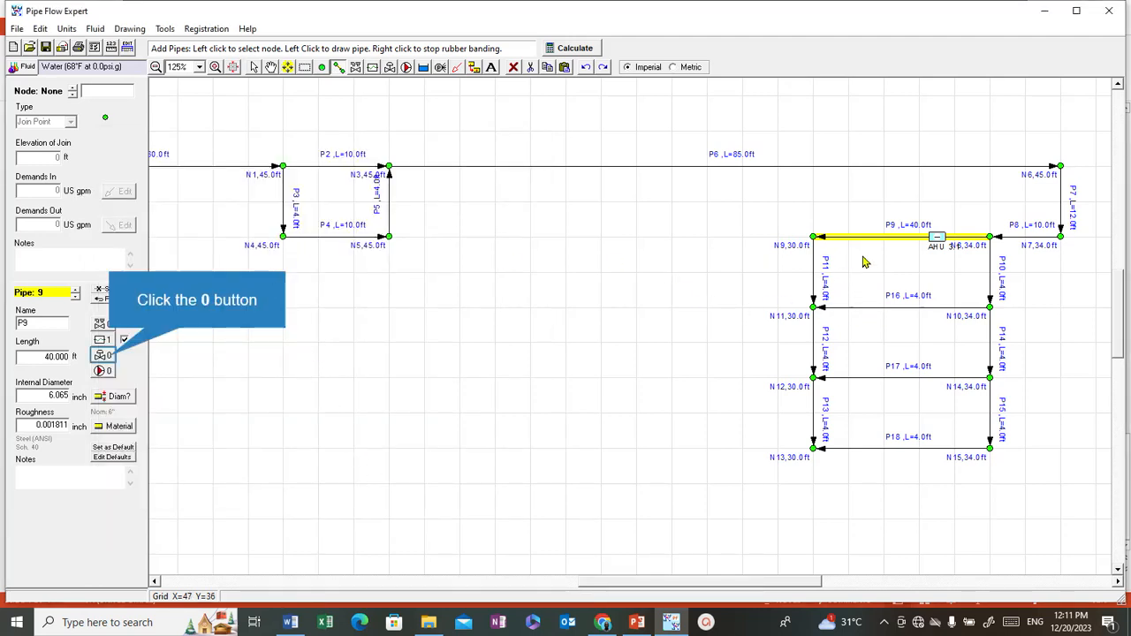
Add a flow control to pipe P9 named FCV 120 US GPM, with the flow set to 120 US gpm.
left_click(107, 357)
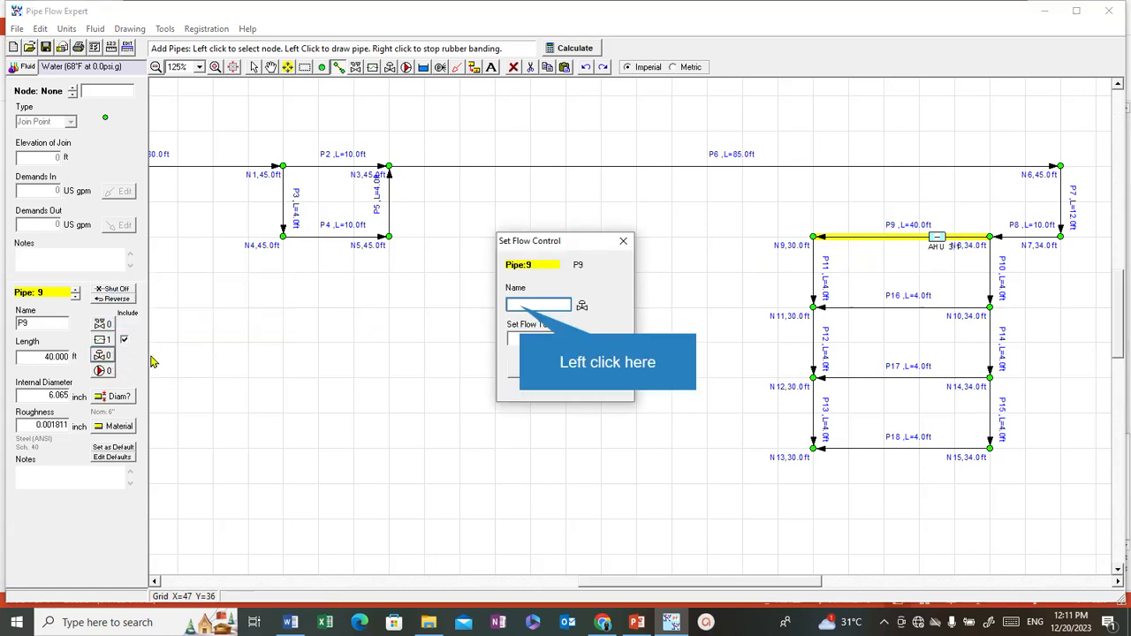
left_click(518, 305)
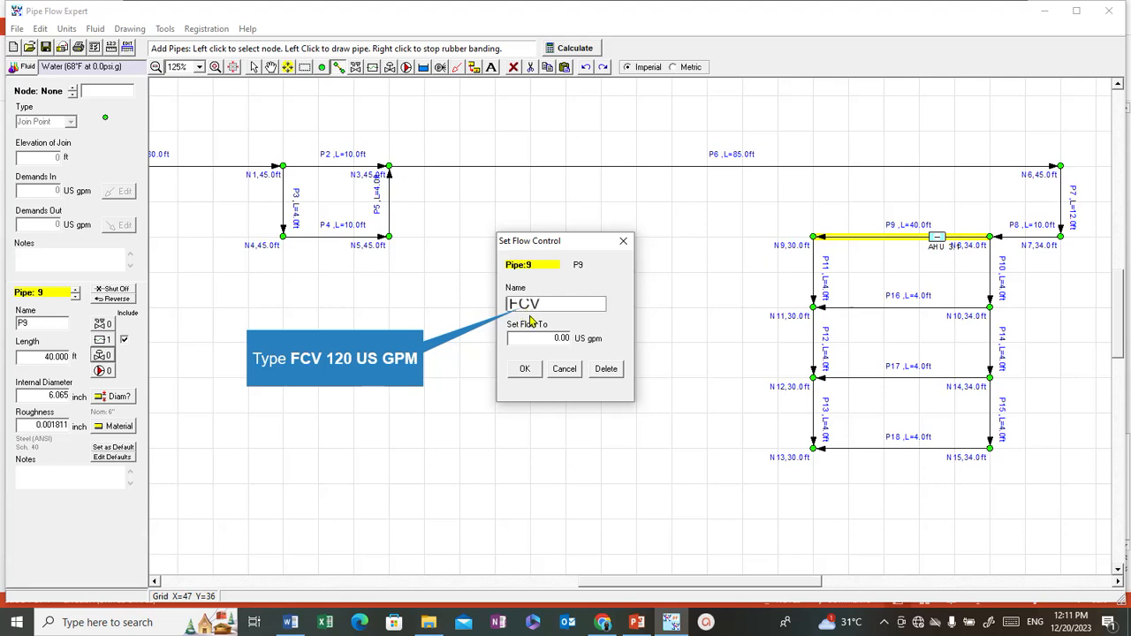
type("120 U")
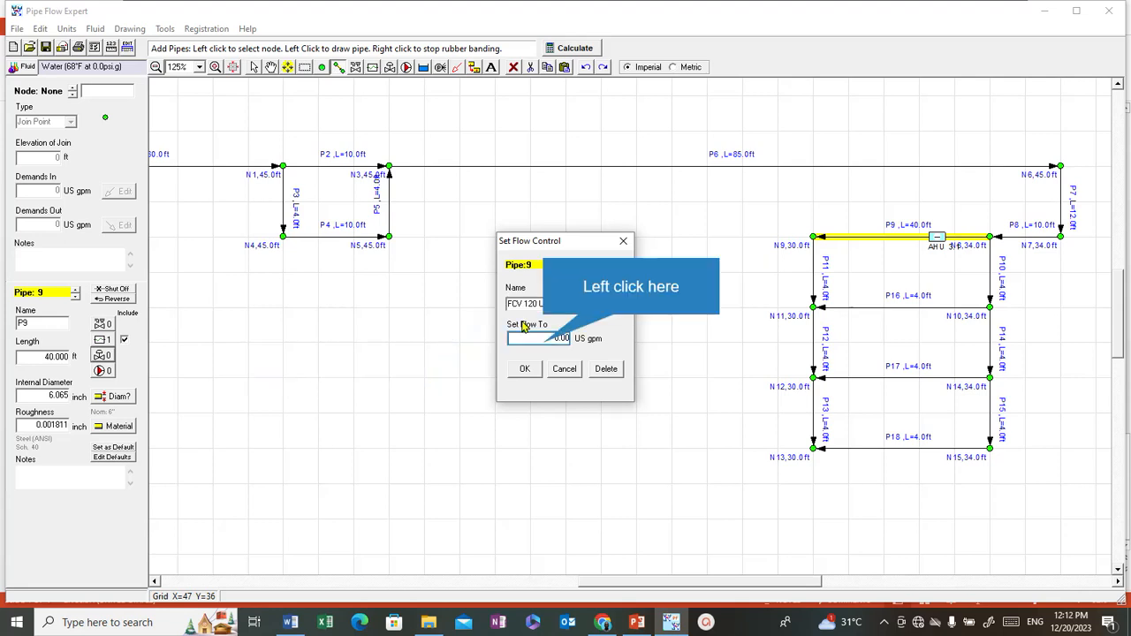
left_click(540, 340)
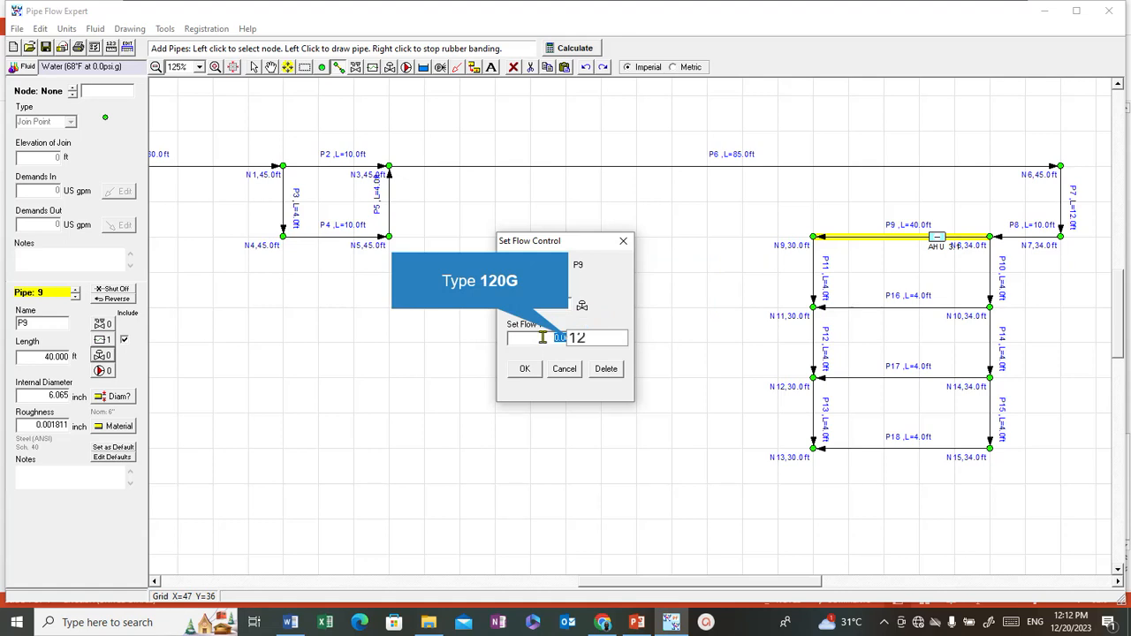
type("120G")
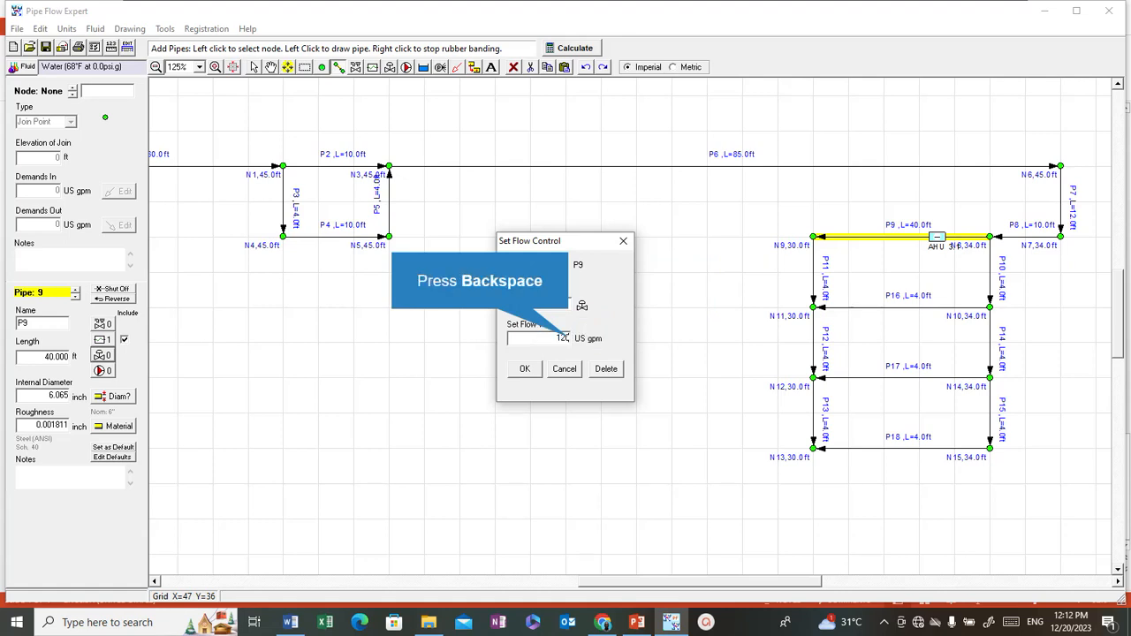
key("BackSpace")
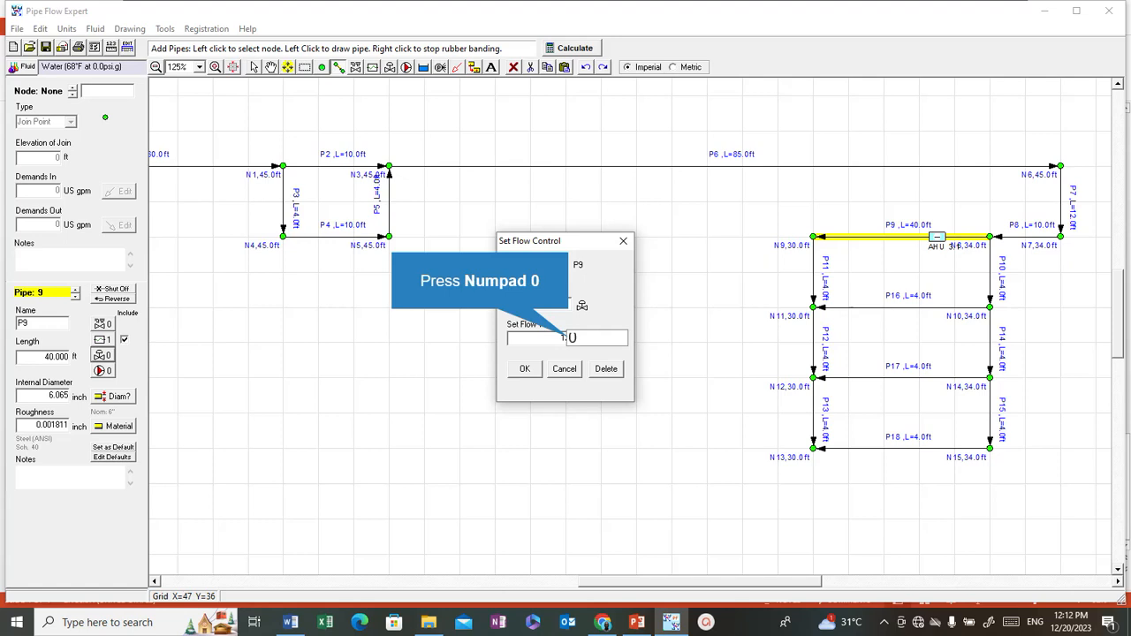
key("KP_0")
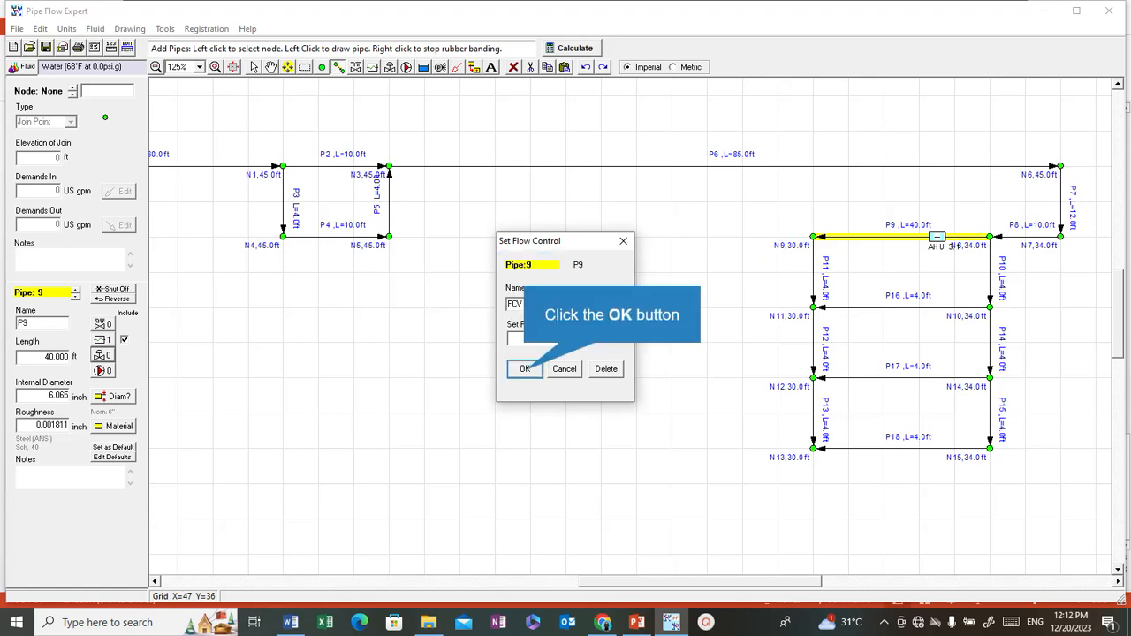
left_click(524, 370)
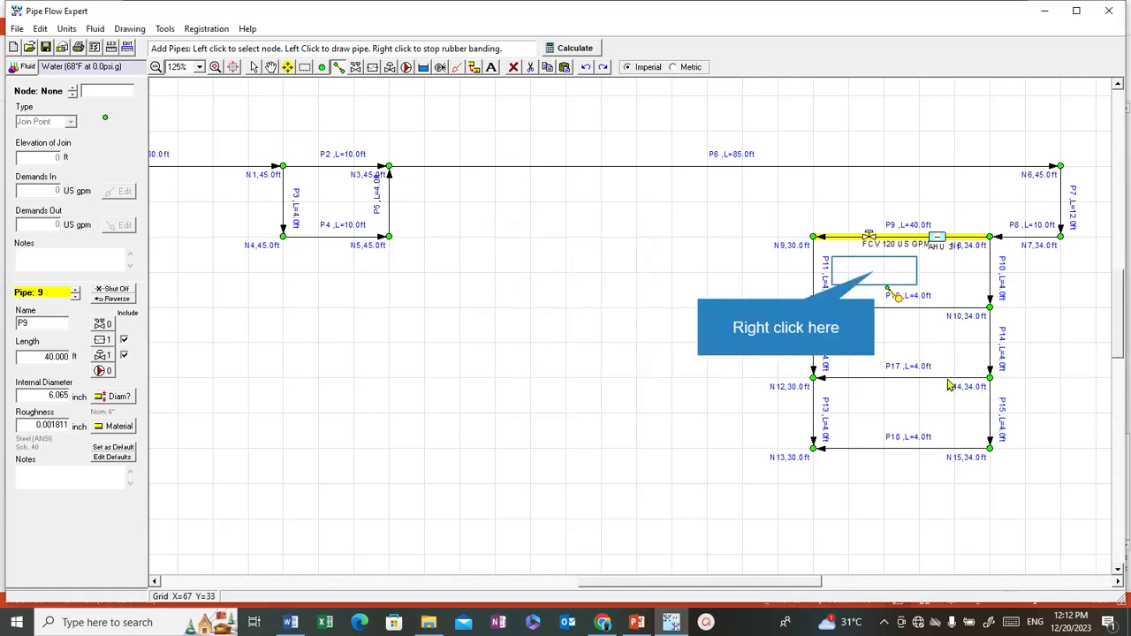
right_click(875, 275)
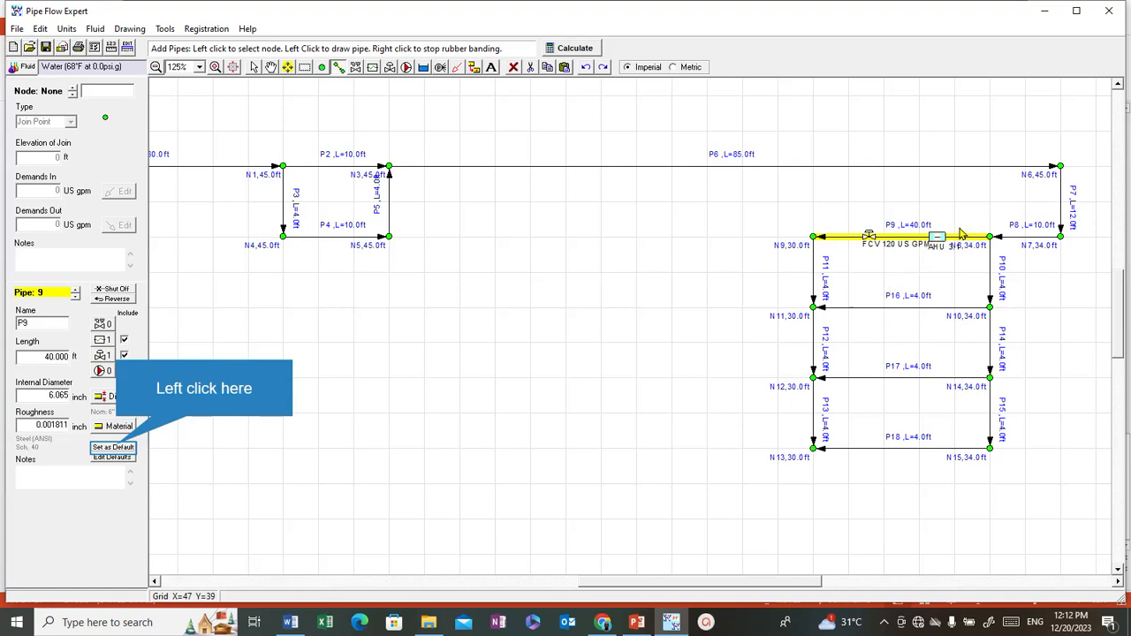
Make pipe P9's values the pipe defaults and copy them with its component and flow control to pipes P16, P17 and P18.
left_click(113, 447)
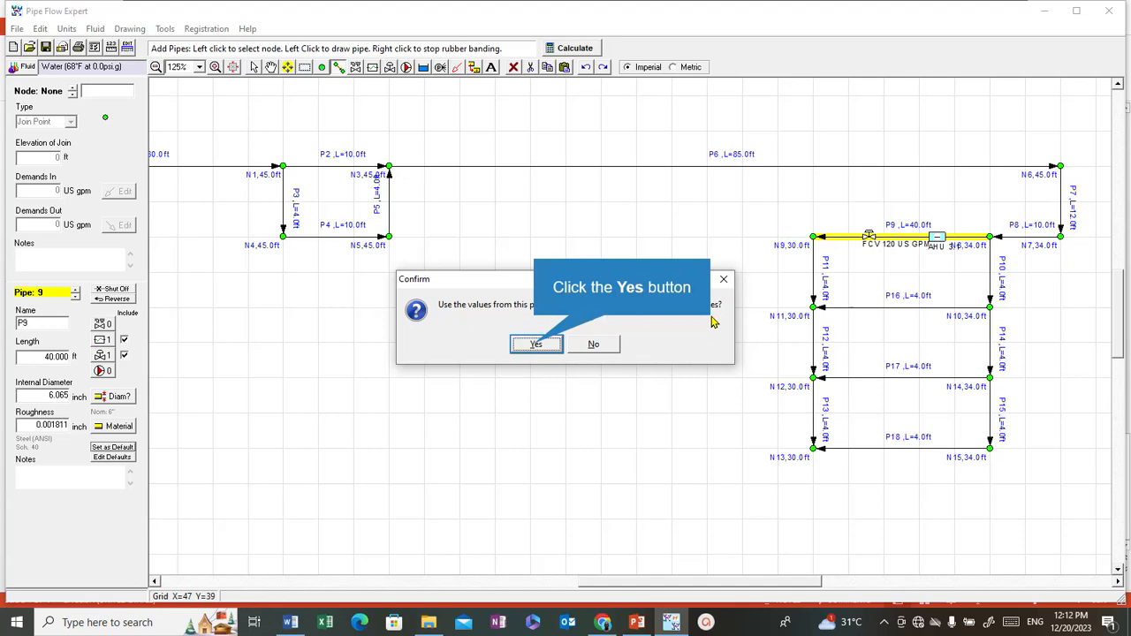
left_click(536, 345)
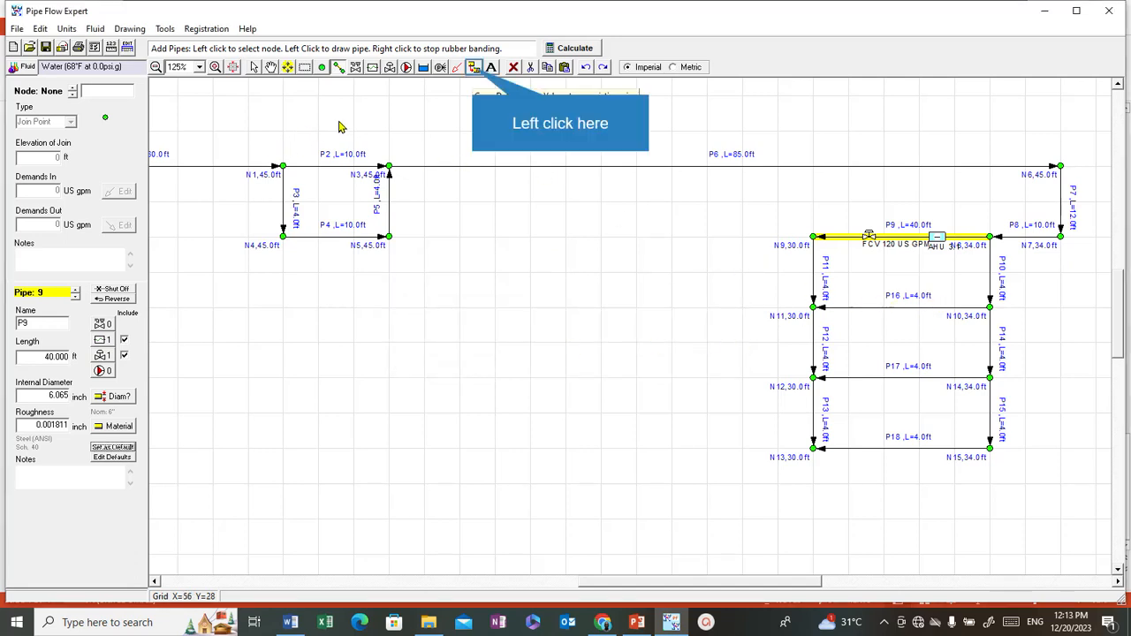
left_click(474, 69)
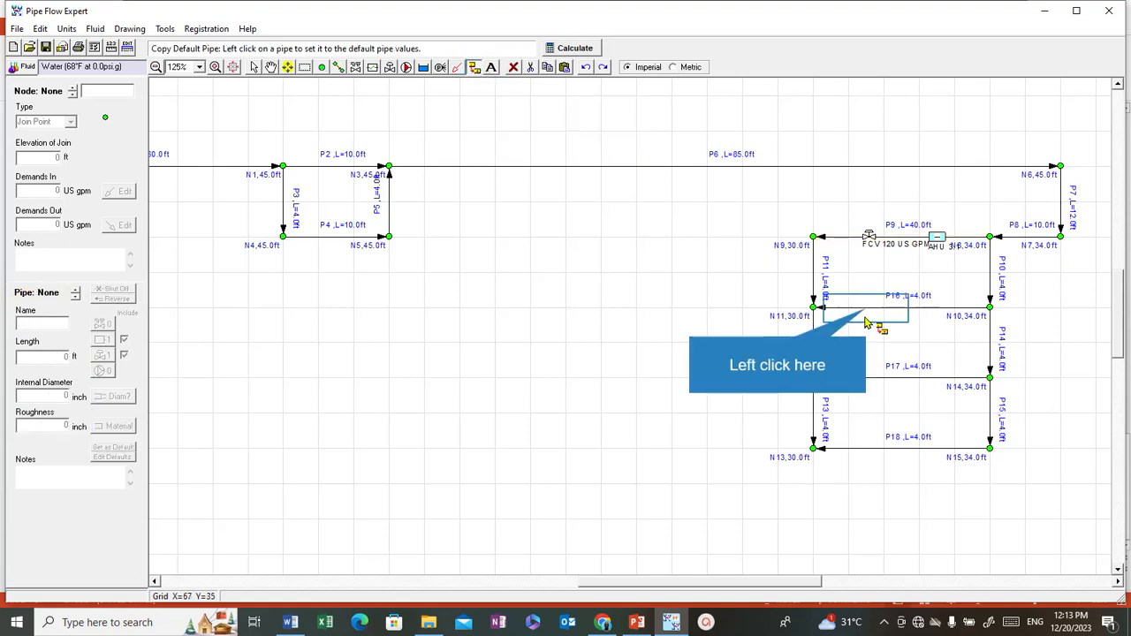
left_click(867, 316)
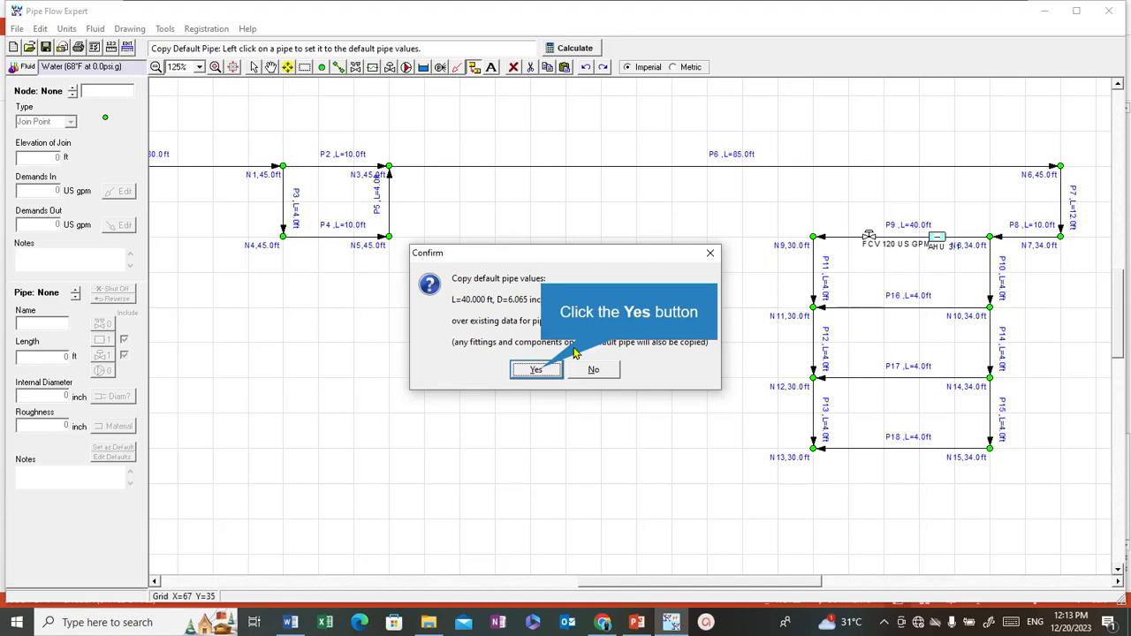
left_click(545, 369)
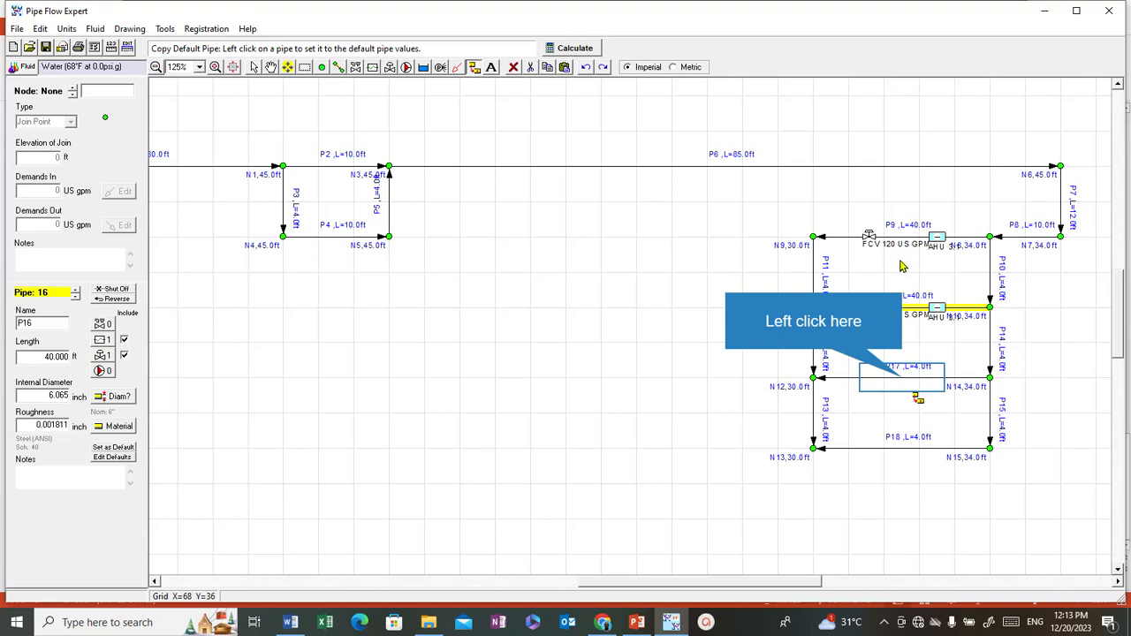
left_click(905, 384)
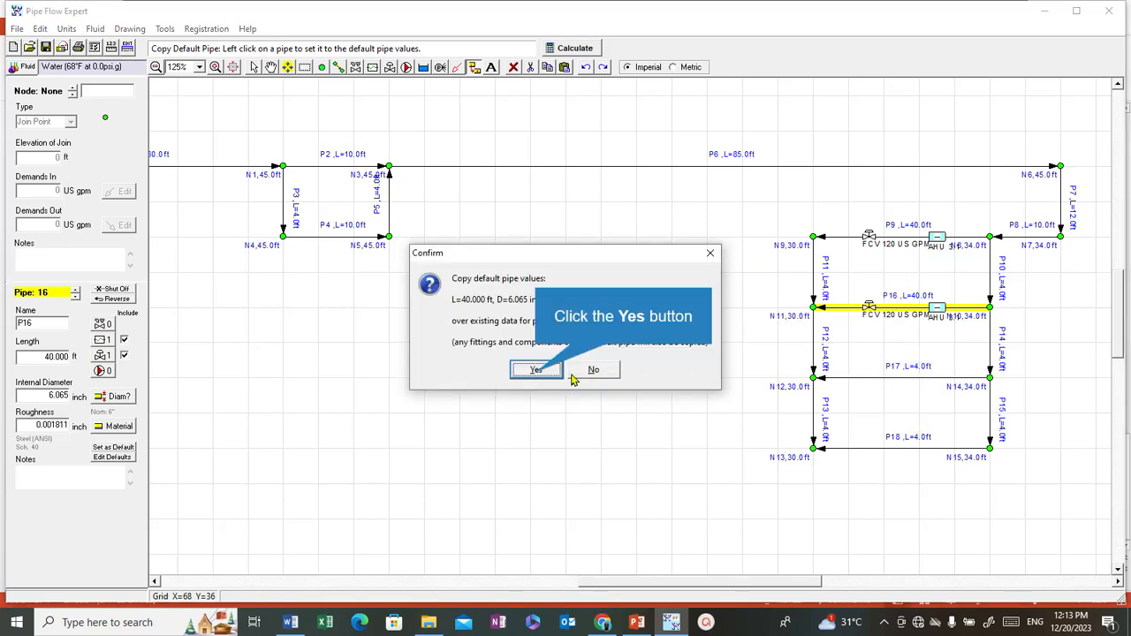
left_click(537, 374)
left_click(879, 456)
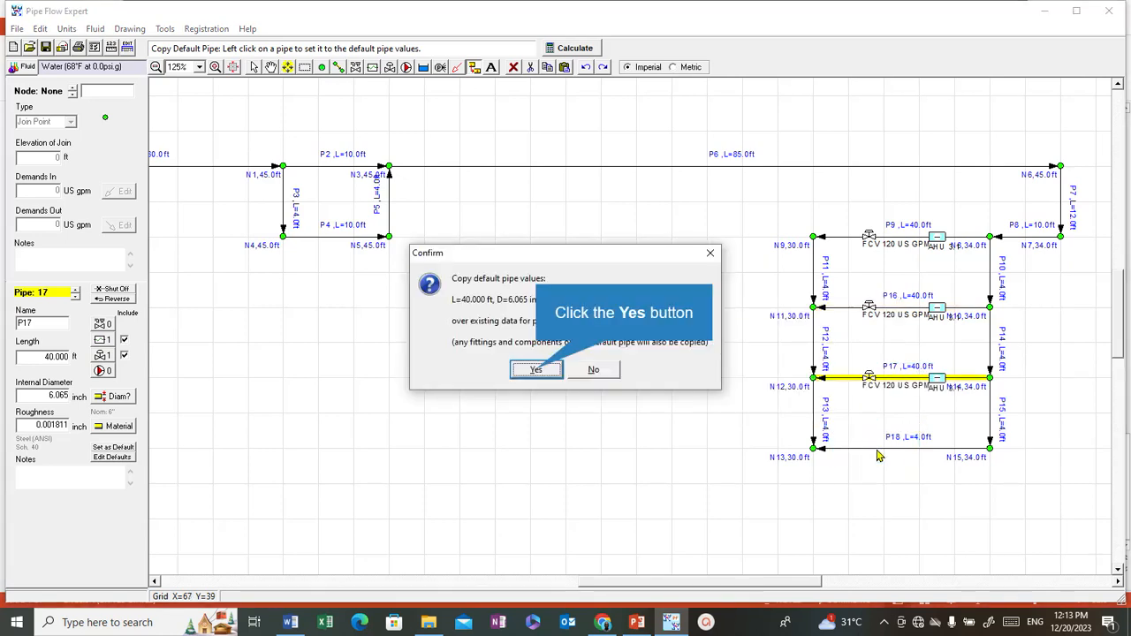
left_click(536, 375)
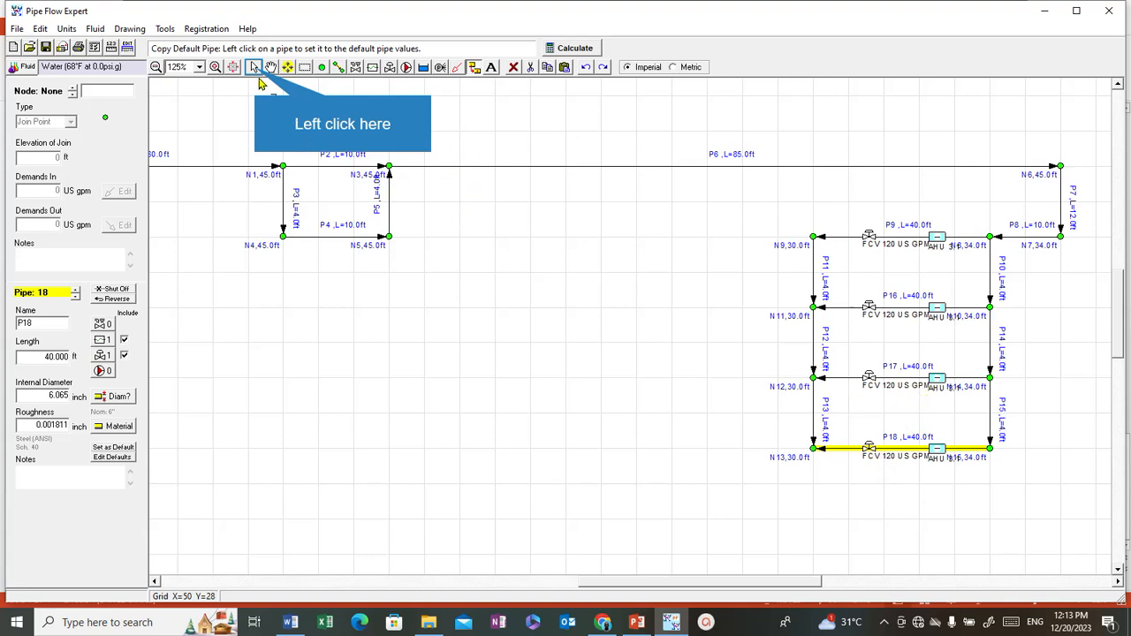
Set the lengths of pipes P17 and P18 to 30 ft each.
left_click(255, 68)
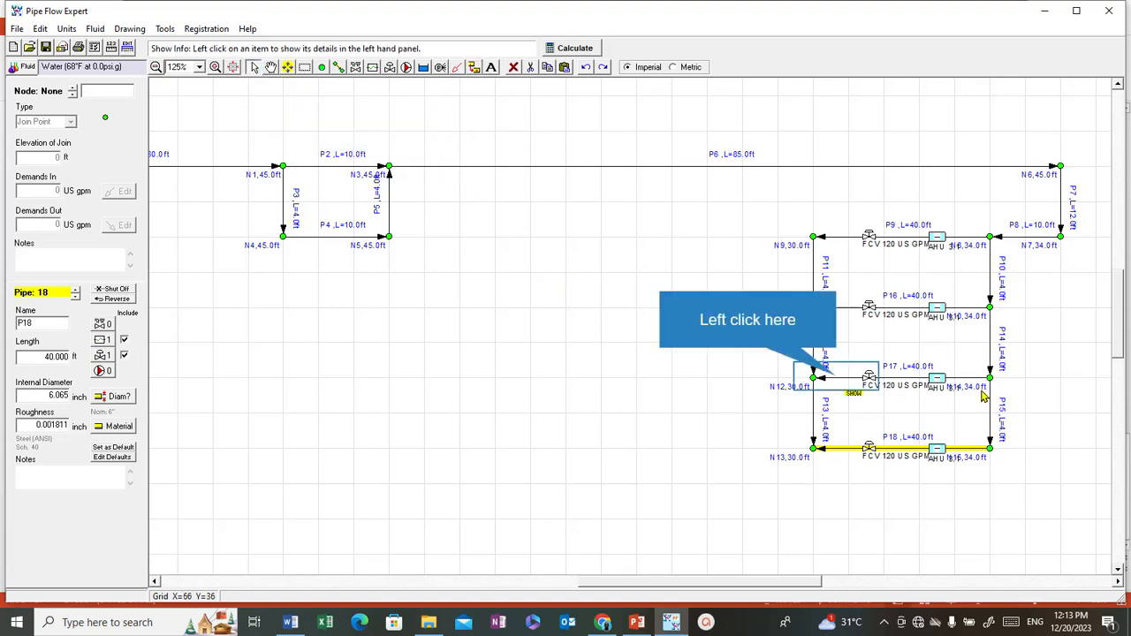
left_click(840, 382)
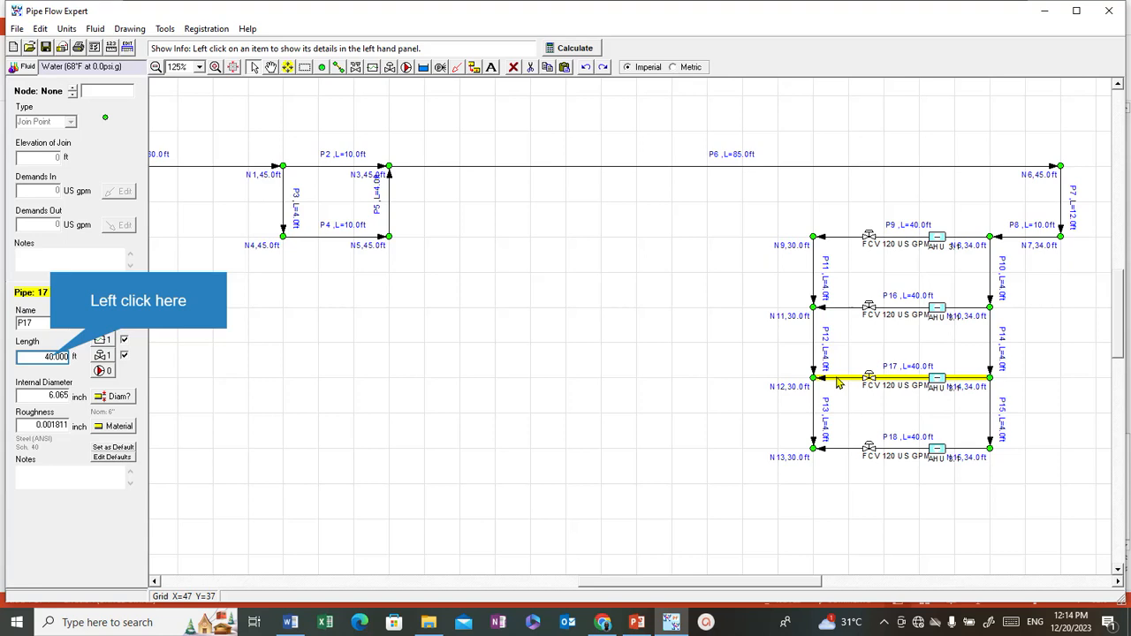
left_click(52, 356)
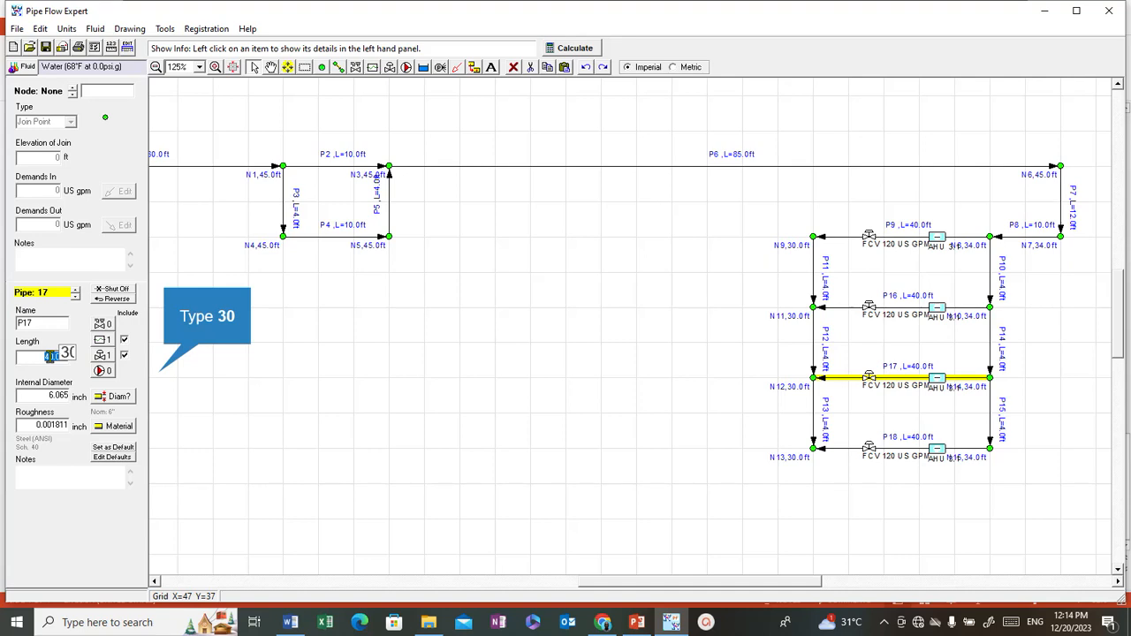
type("30")
key("Return")
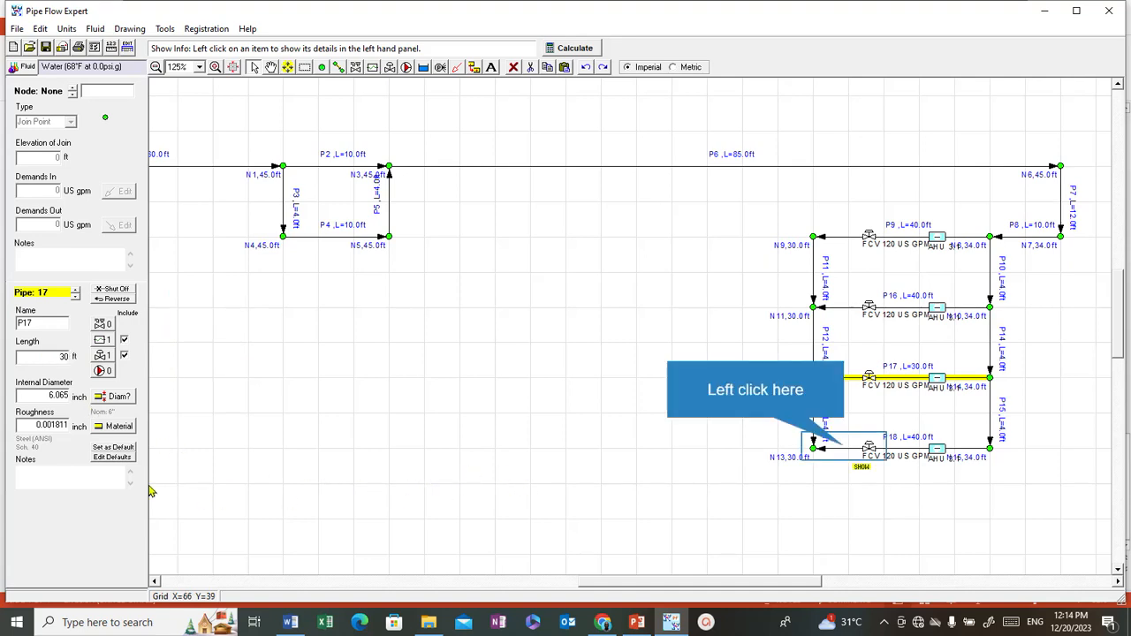
left_click(845, 454)
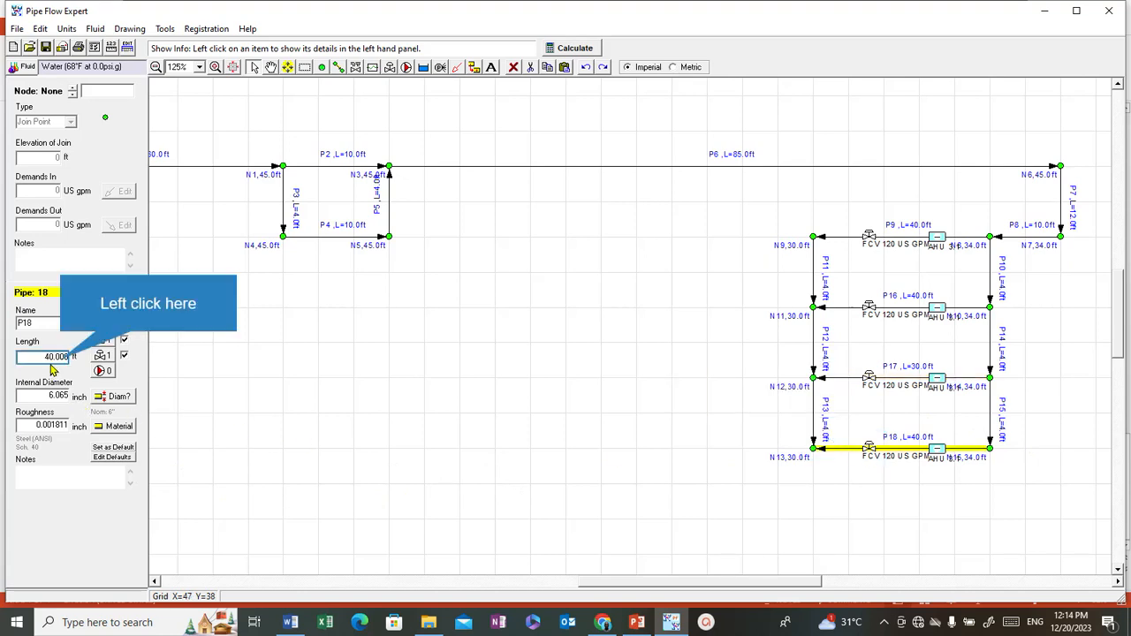
left_click(58, 357)
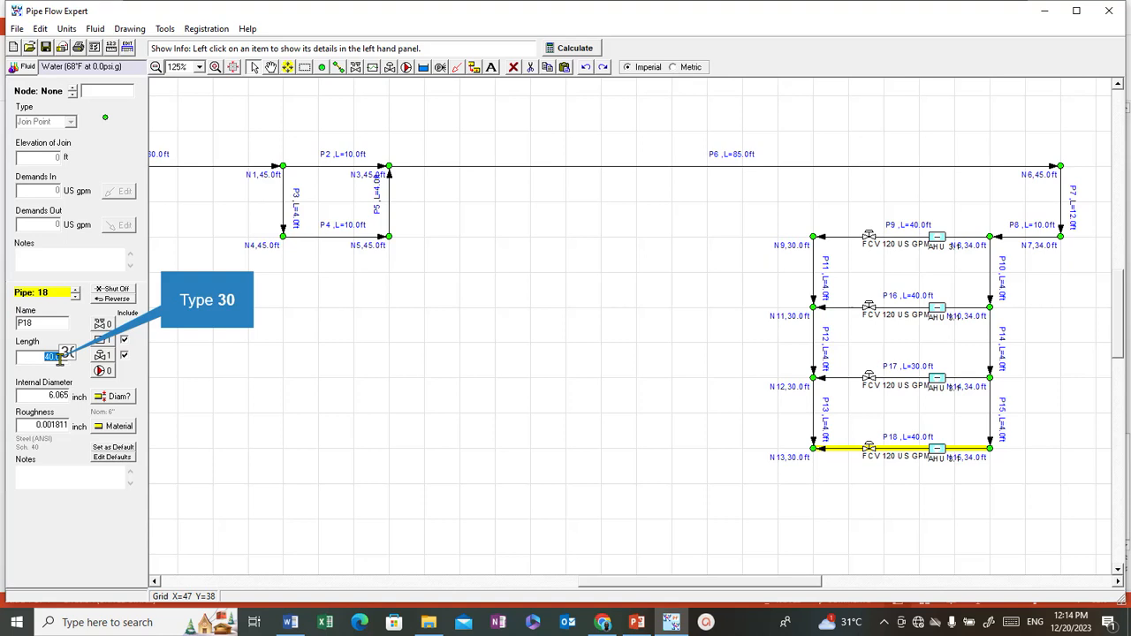
type("30")
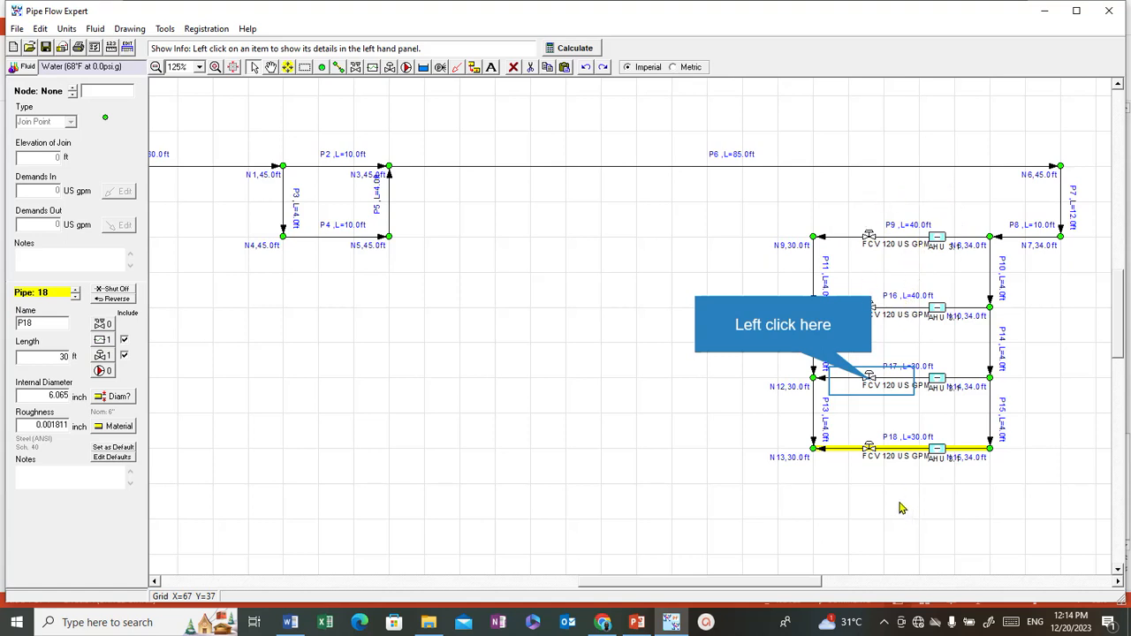
Set the flow control on pipe P17 to 110 US gpm and rename it FCV 110 US GPM.
left_click(871, 387)
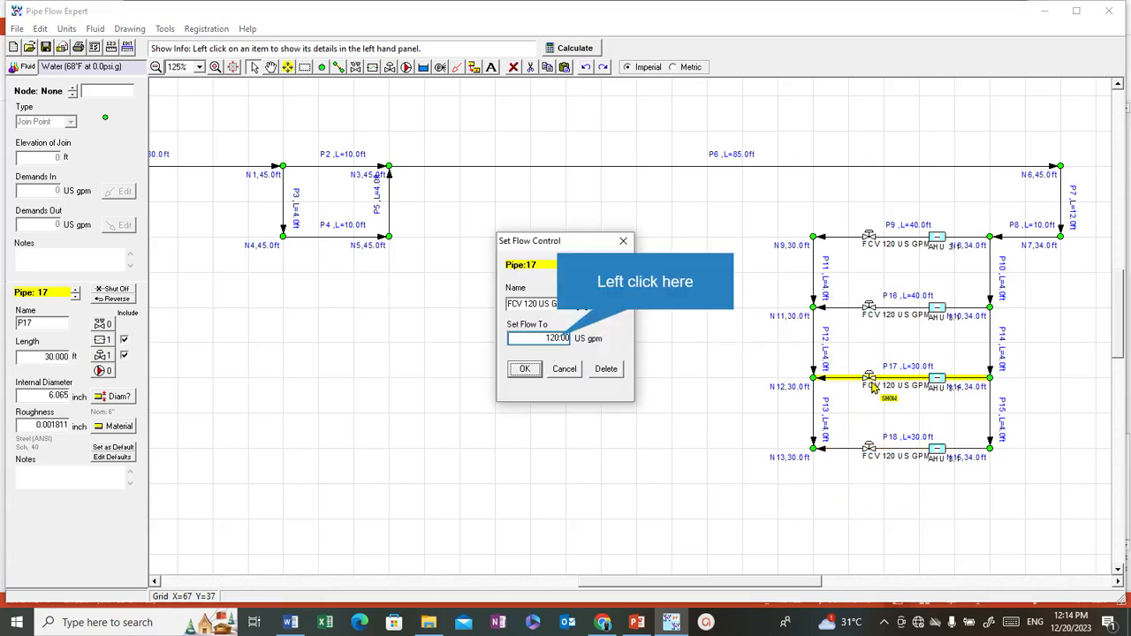
double_click(552, 342)
left_click(553, 341)
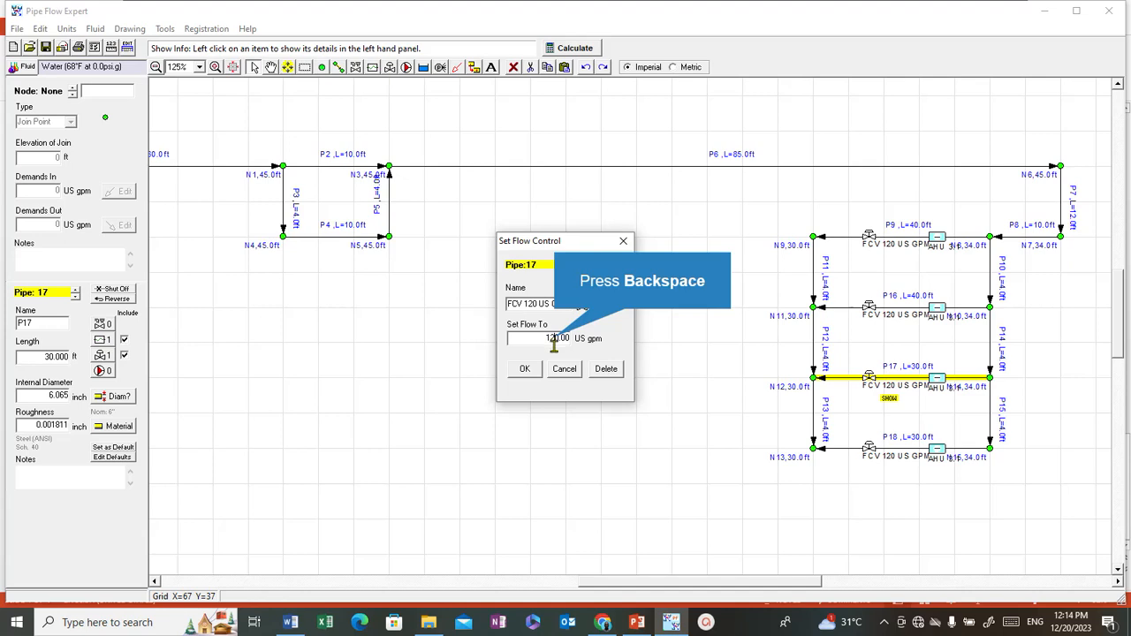
key("BackSpace")
type("1")
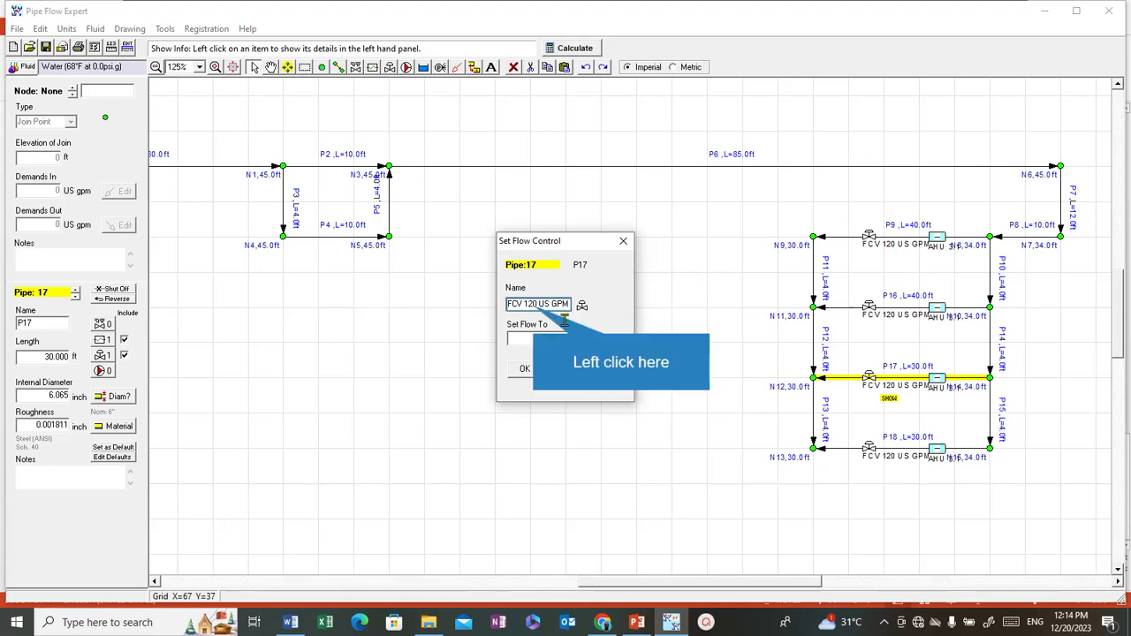
left_click(534, 304)
key("BackSpace")
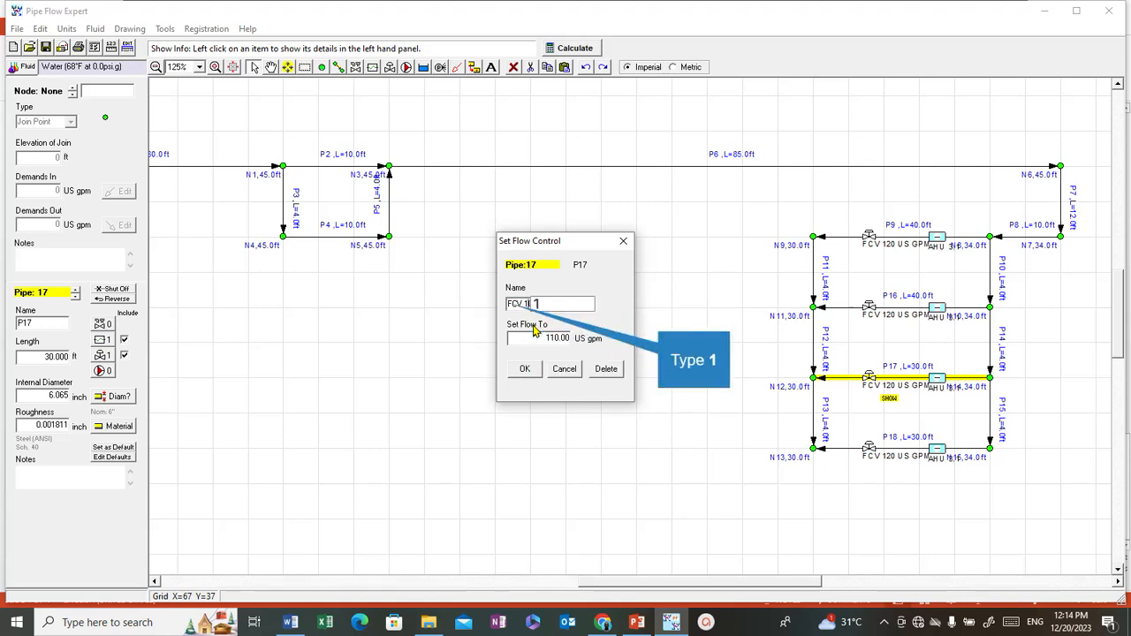
type("1")
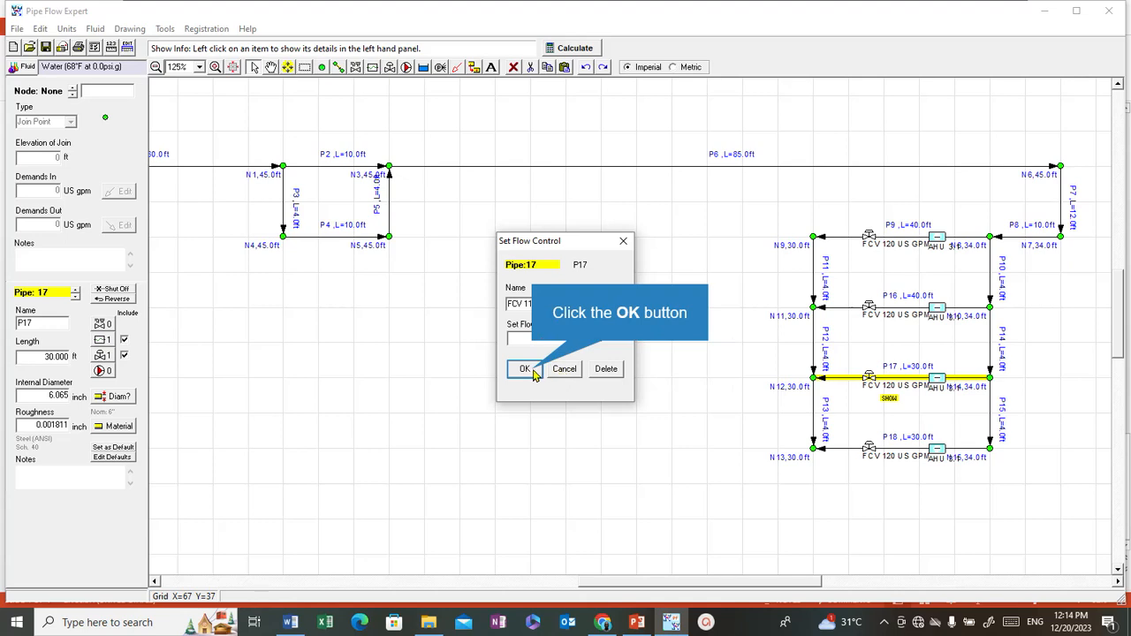
left_click(534, 371)
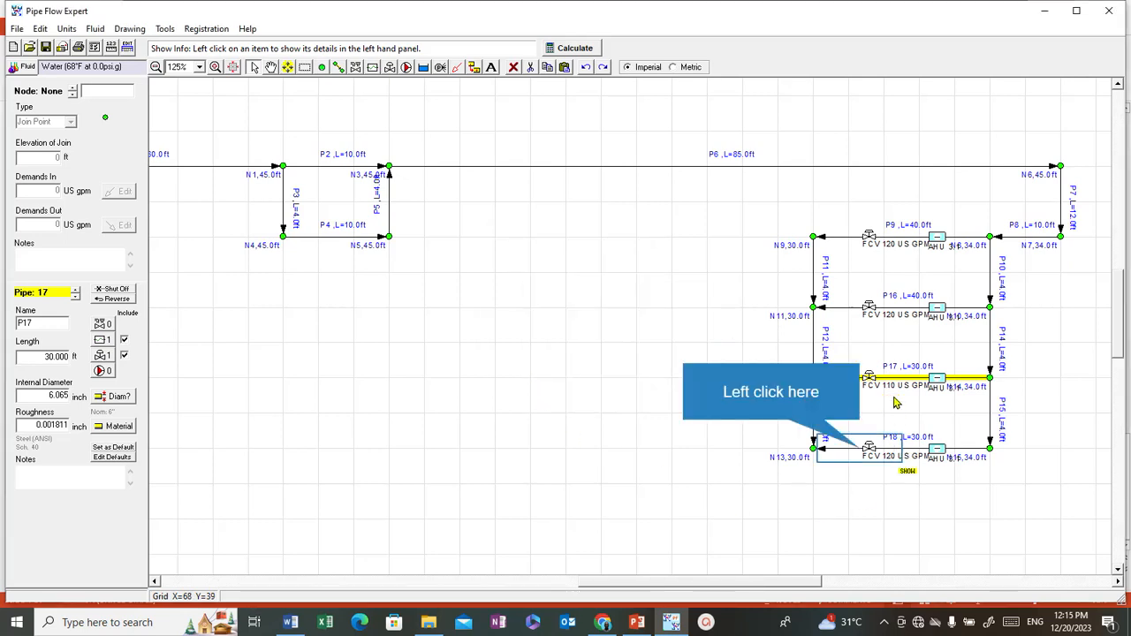
Set the flow control on pipe P18 to 105 US gpm and rename it FCV 105 US GPM.
left_click(868, 454)
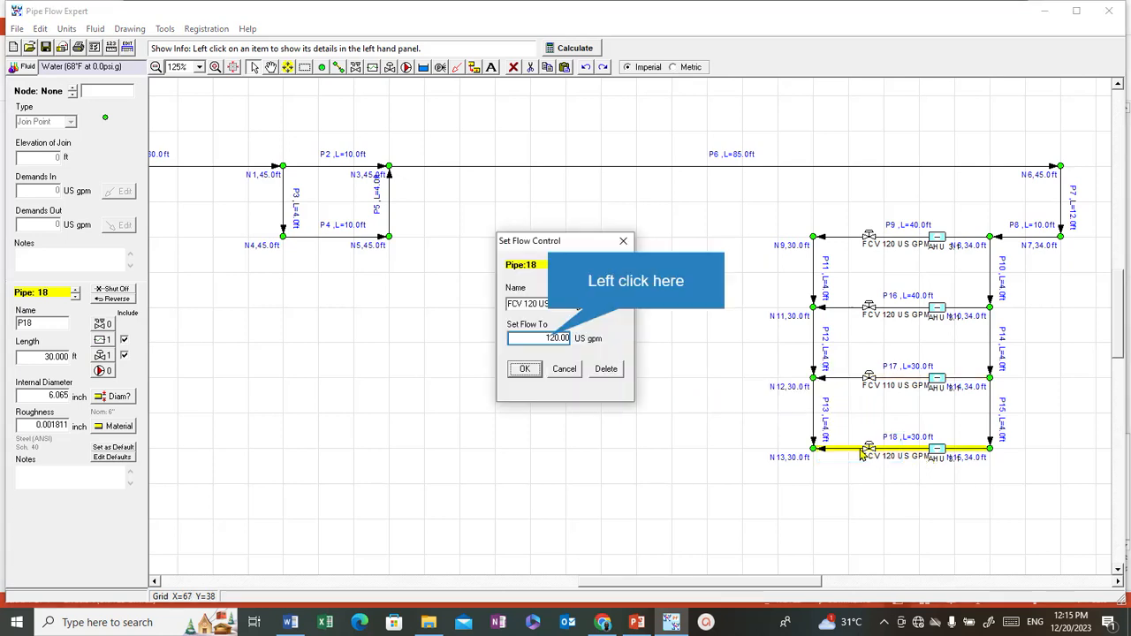
double_click(560, 335)
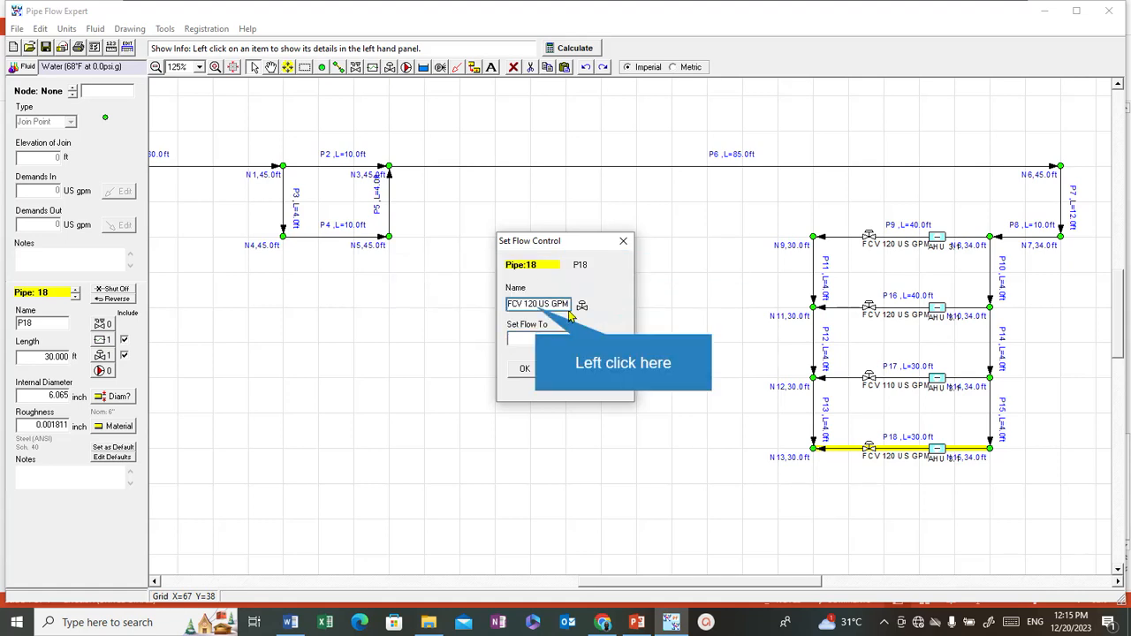
left_click(535, 304)
key("BackSpace")
key("BackSpace")
type("050")
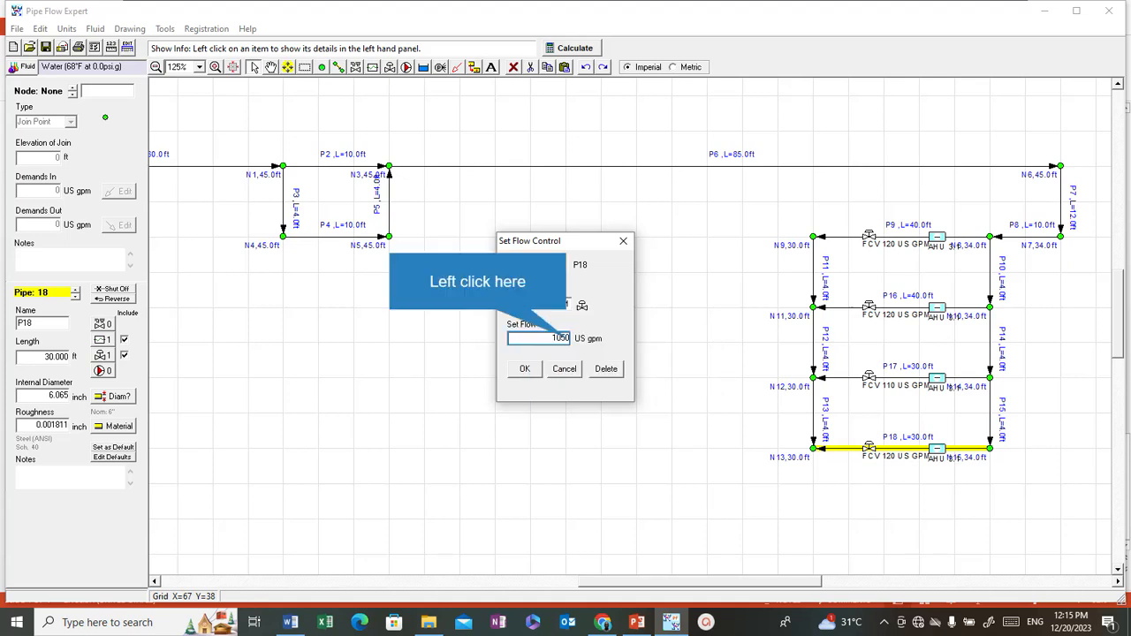
double_click(570, 340)
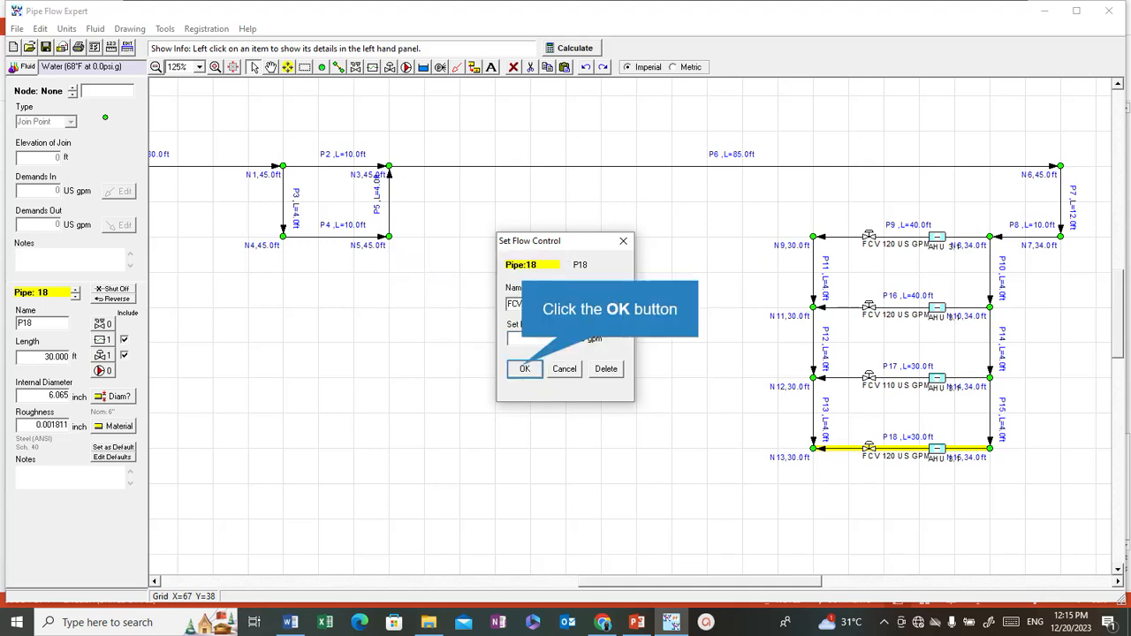
left_click(524, 368)
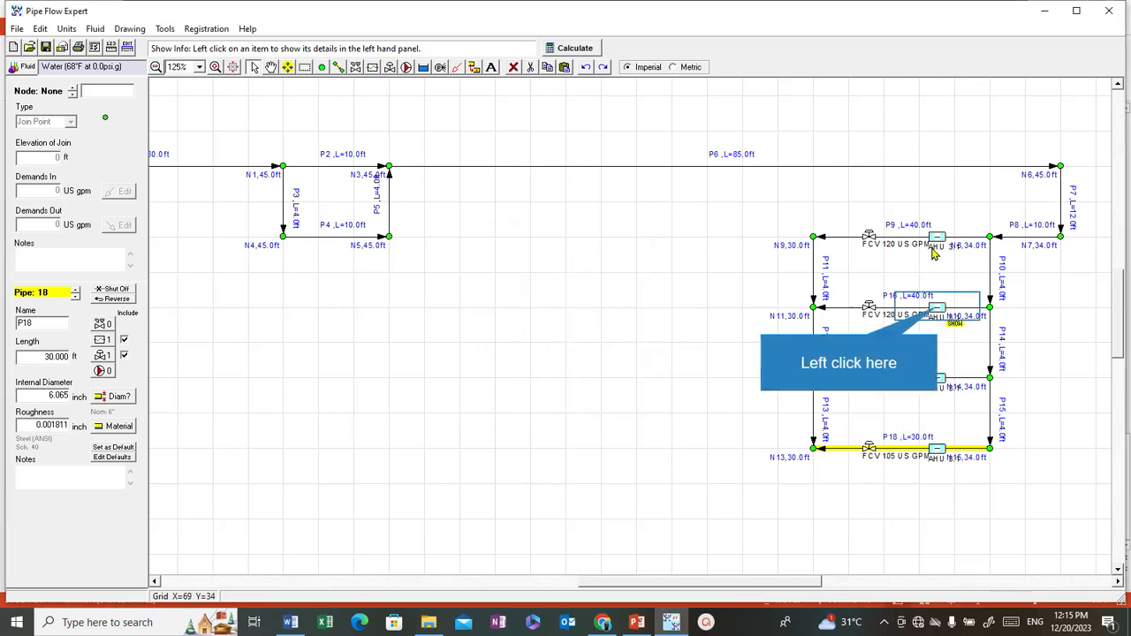
Rename the pressure loss component on pipe P16 as AHU 3.2.
left_click(937, 311)
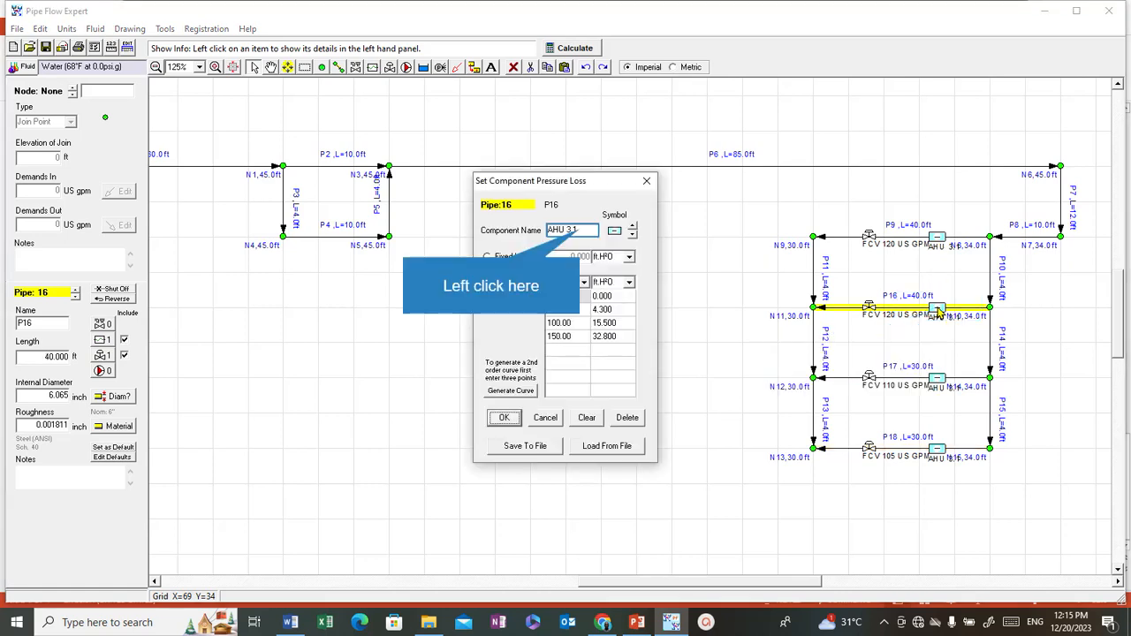
left_click(579, 230)
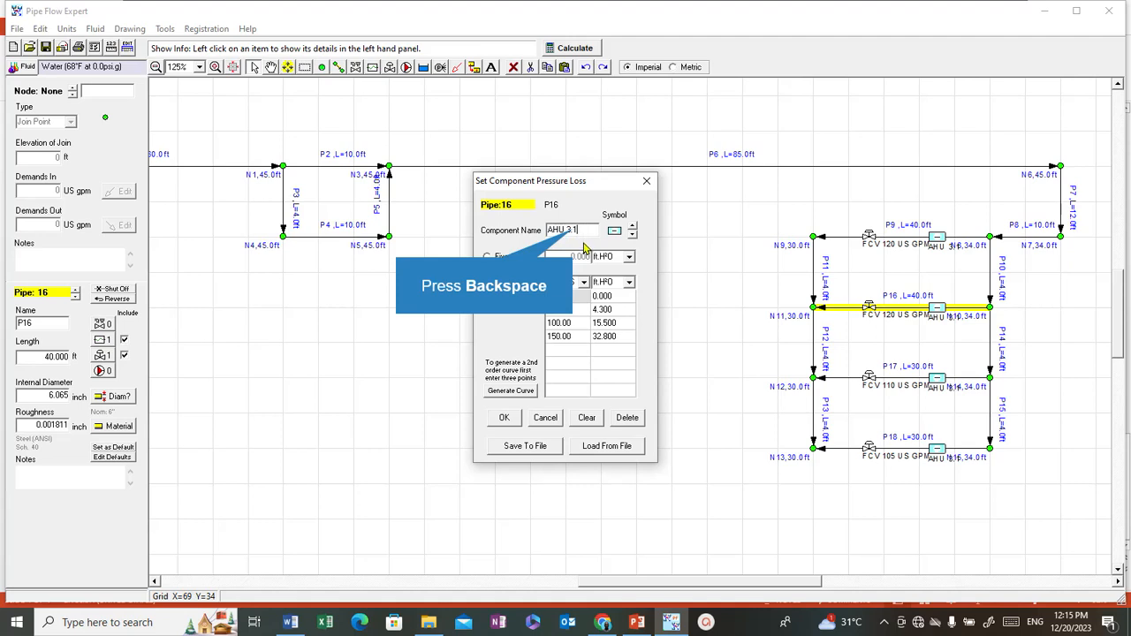
key("BackSpace")
key("BackSpace")
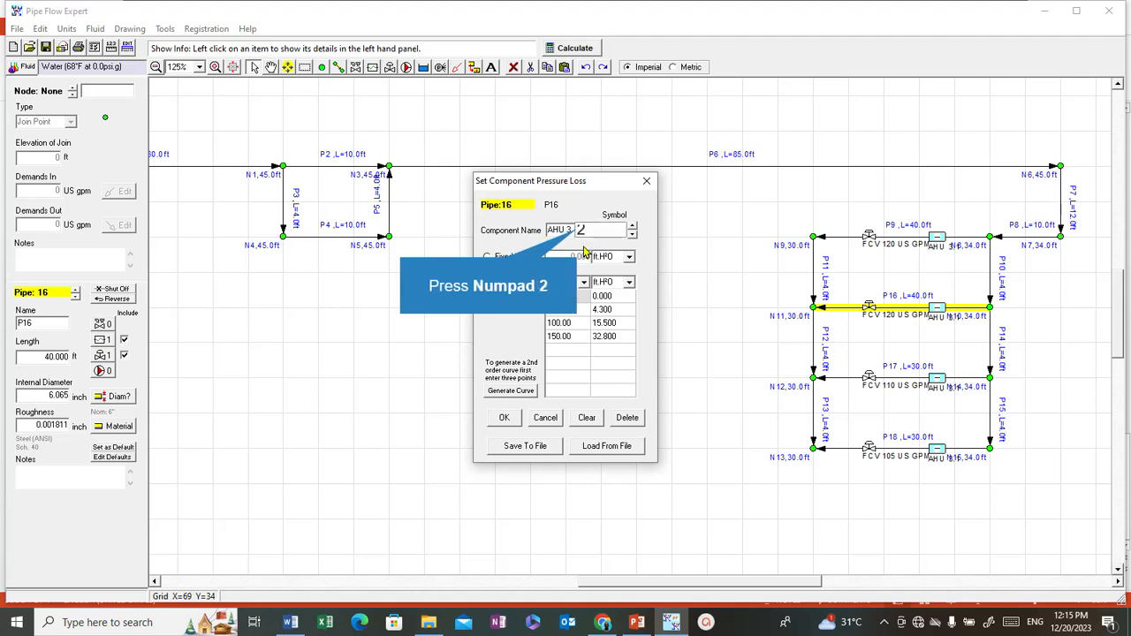
type("2")
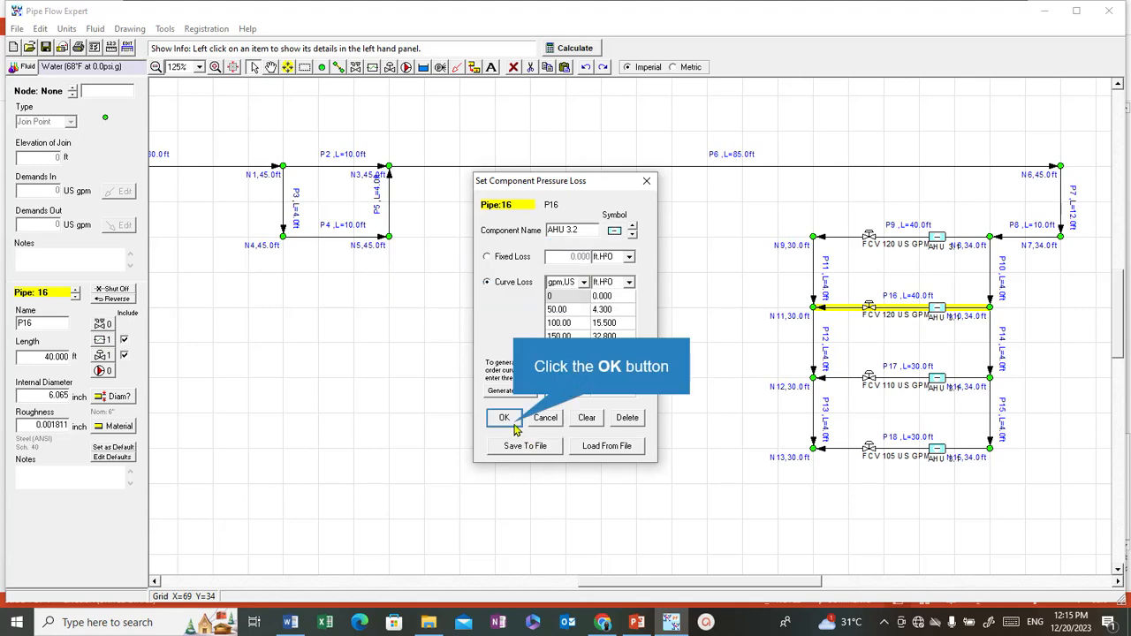
left_click(517, 431)
Rename the pressure loss component on pipe P17 as AHU 3.3.
left_click(940, 382)
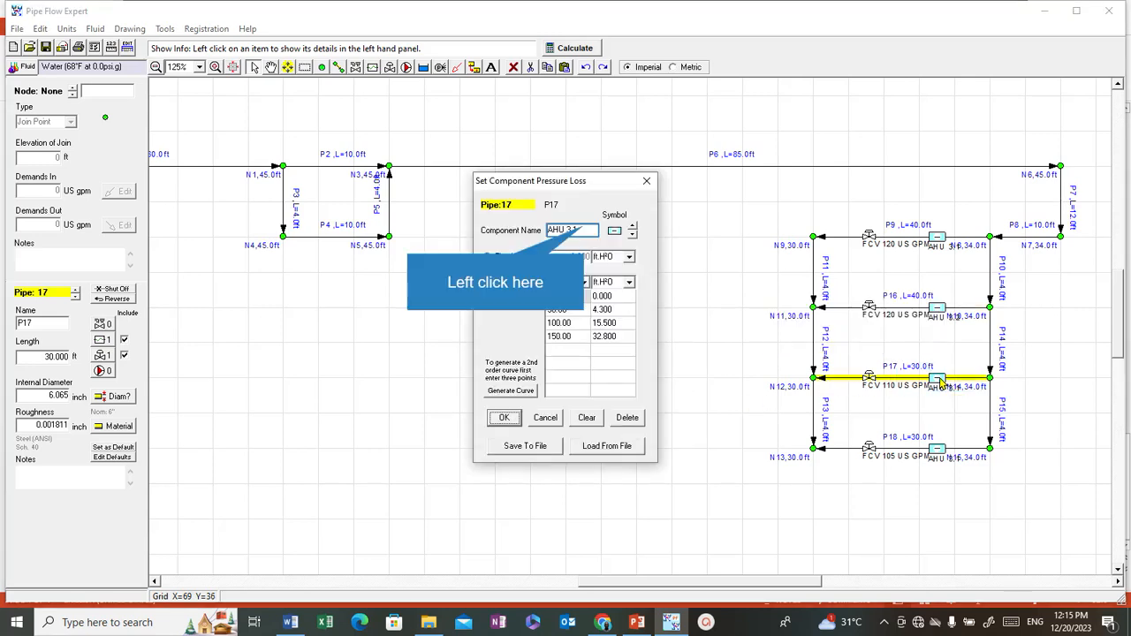
left_click(584, 229)
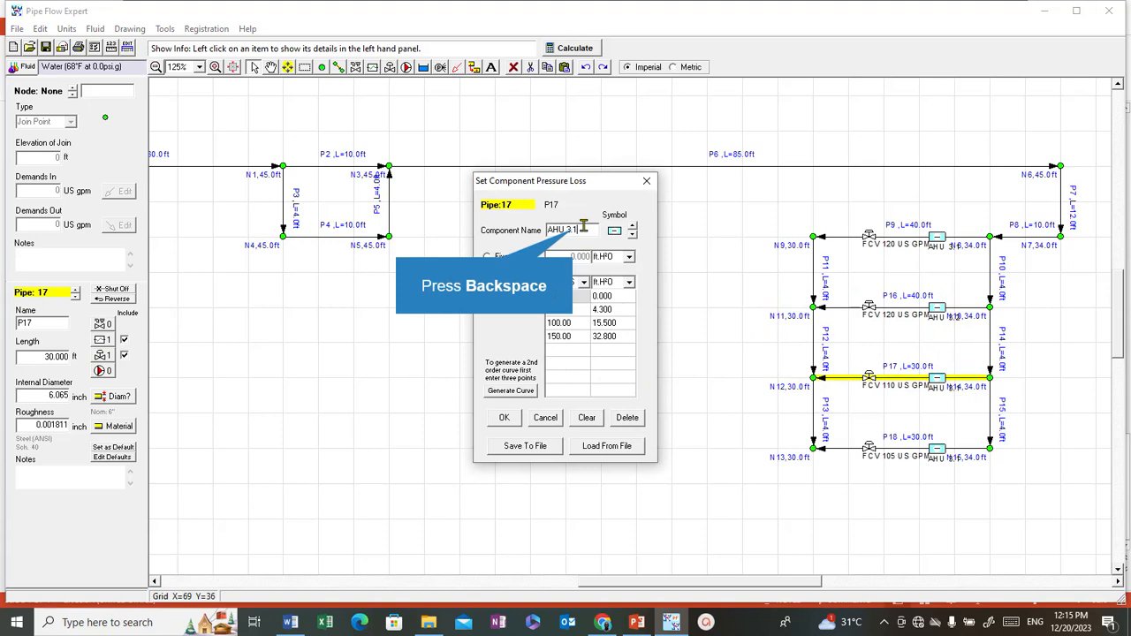
key("BackSpace")
type("3")
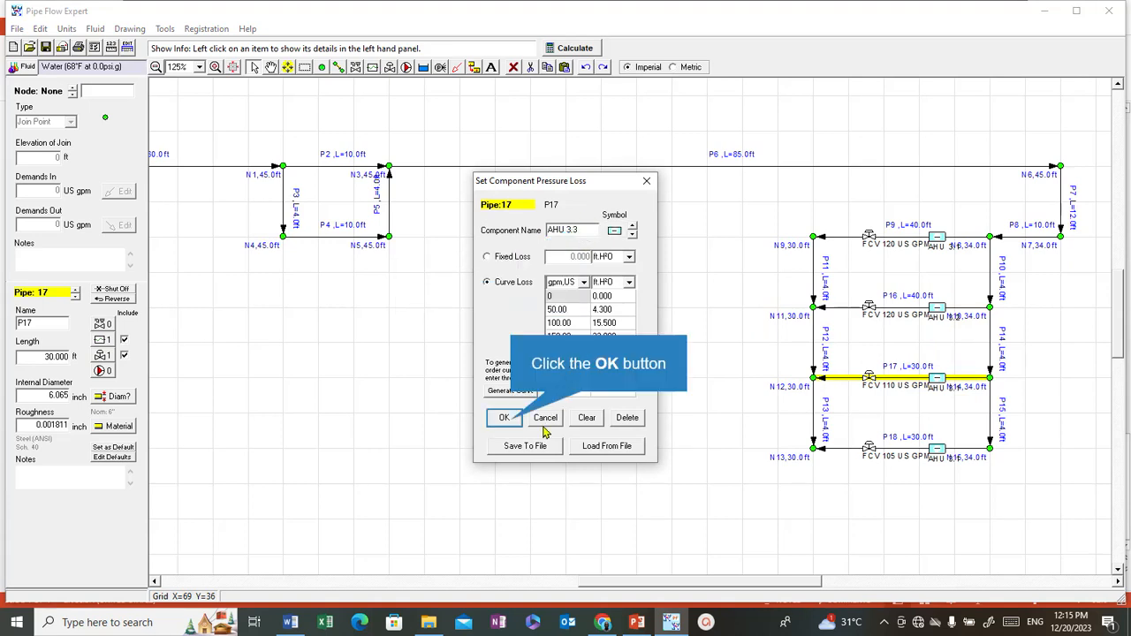
left_click(511, 425)
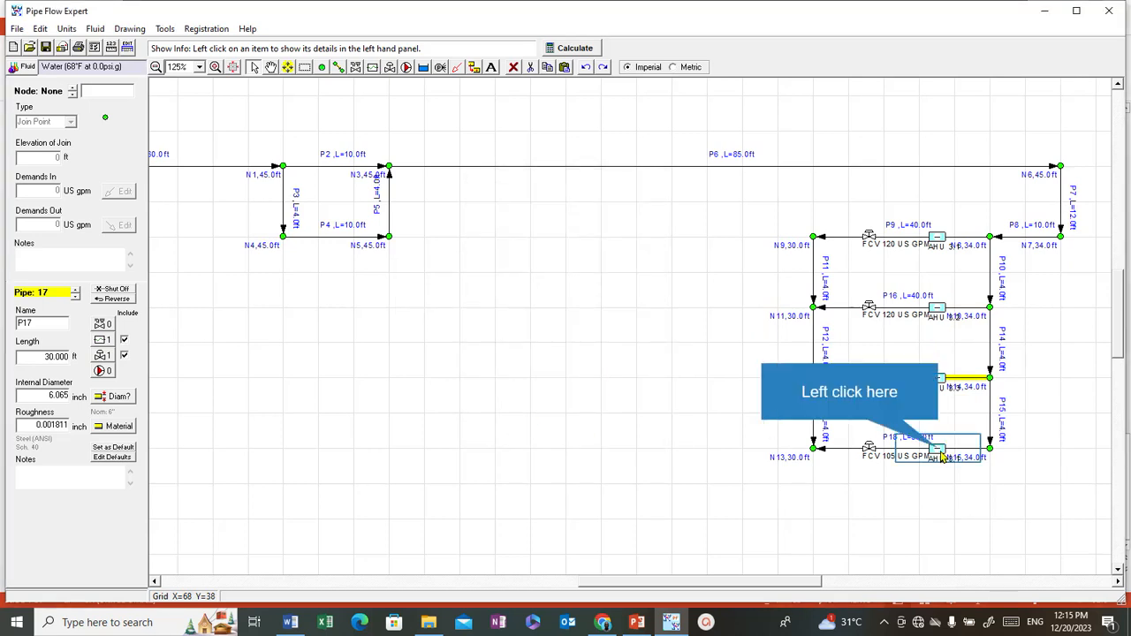
Rename the pressure loss component on pipe P18 as AHU 3.4.
left_click(942, 451)
left_click(585, 229)
key("BackSpace")
type("4")
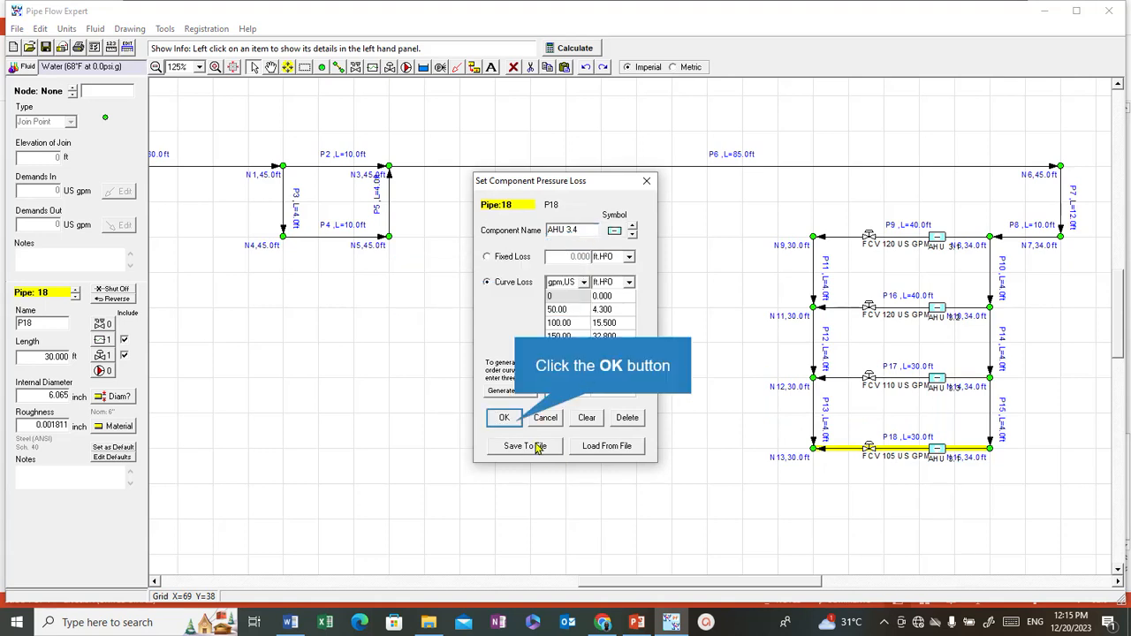
left_click(516, 422)
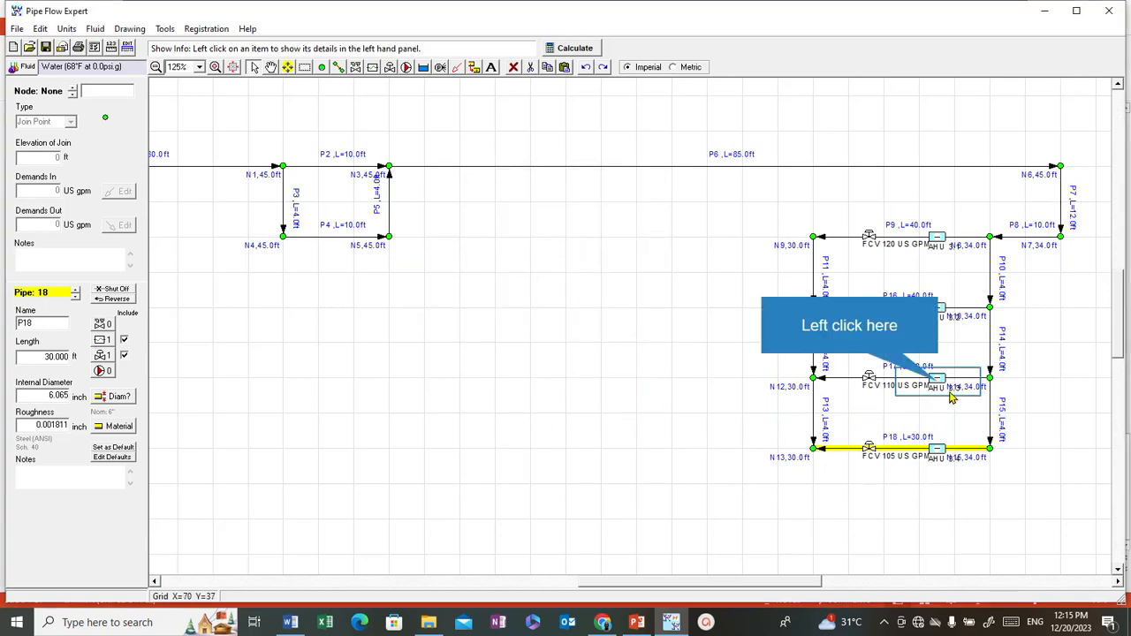
left_click(939, 384)
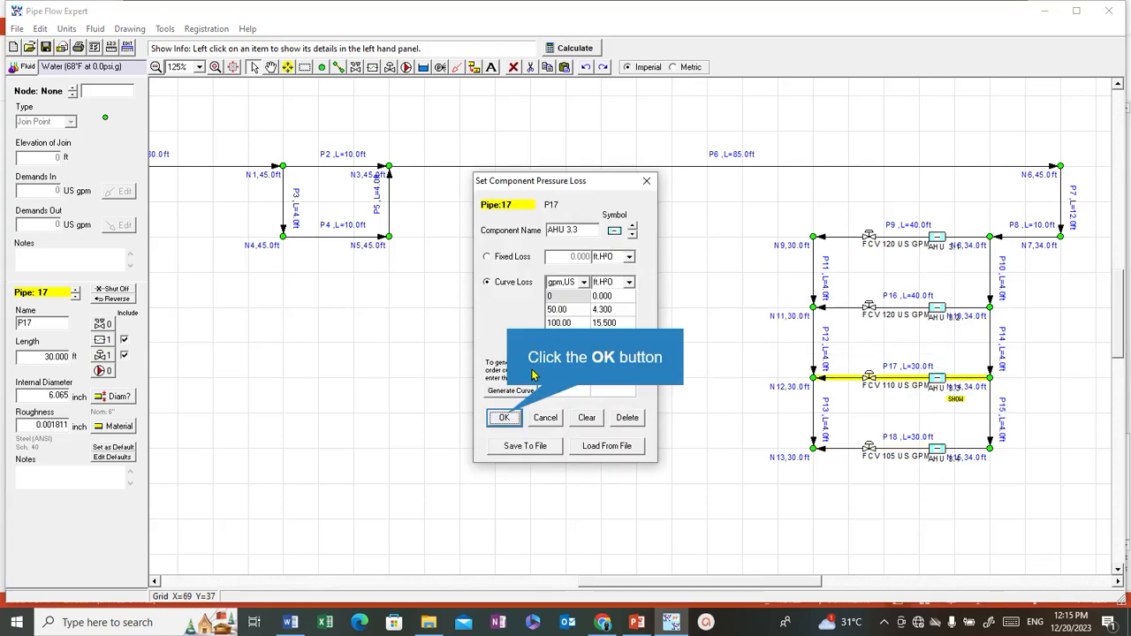
left_click(511, 419)
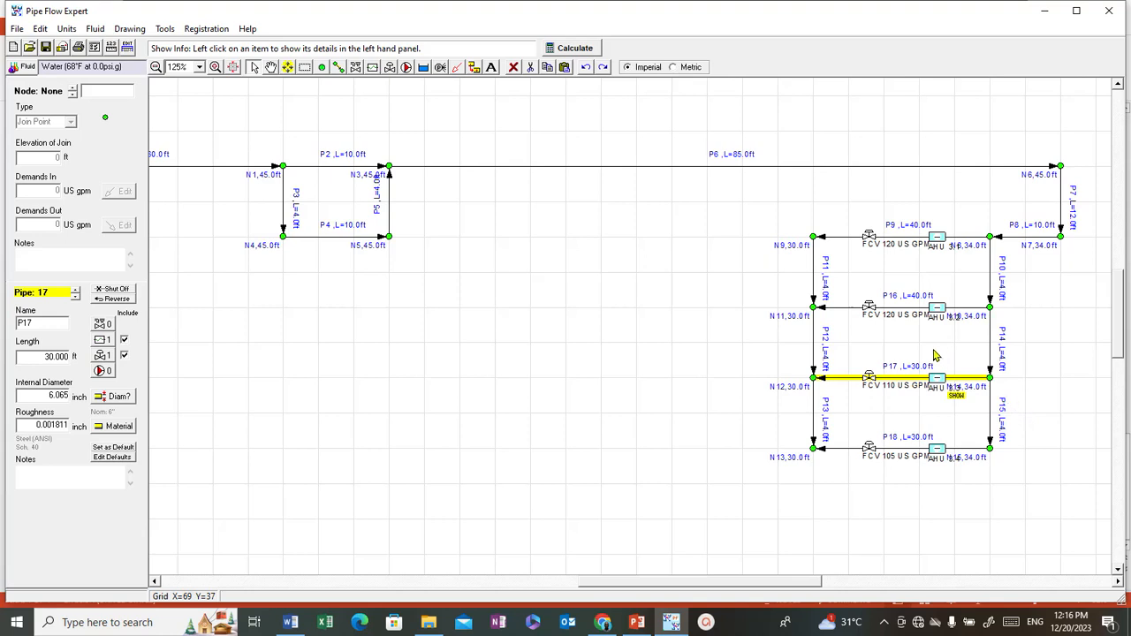
double_click(869, 449)
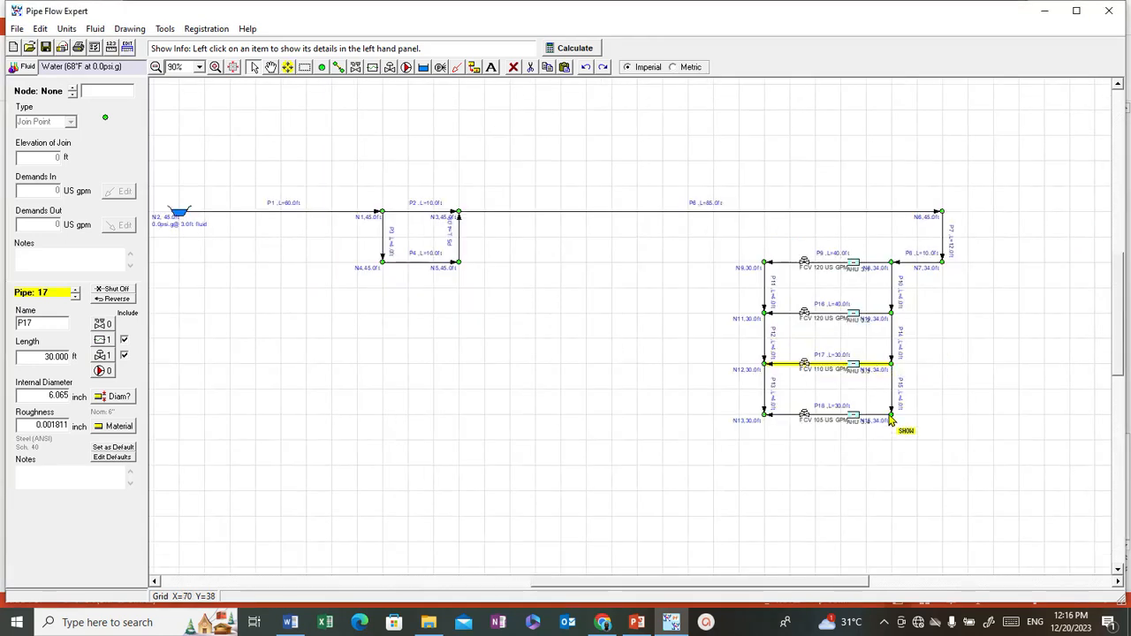
Draw a separate vertical pipe downward in the empty area below pipe P6, unconnected to the network, using the default pipe values.
scroll(891, 417, "down", 2)
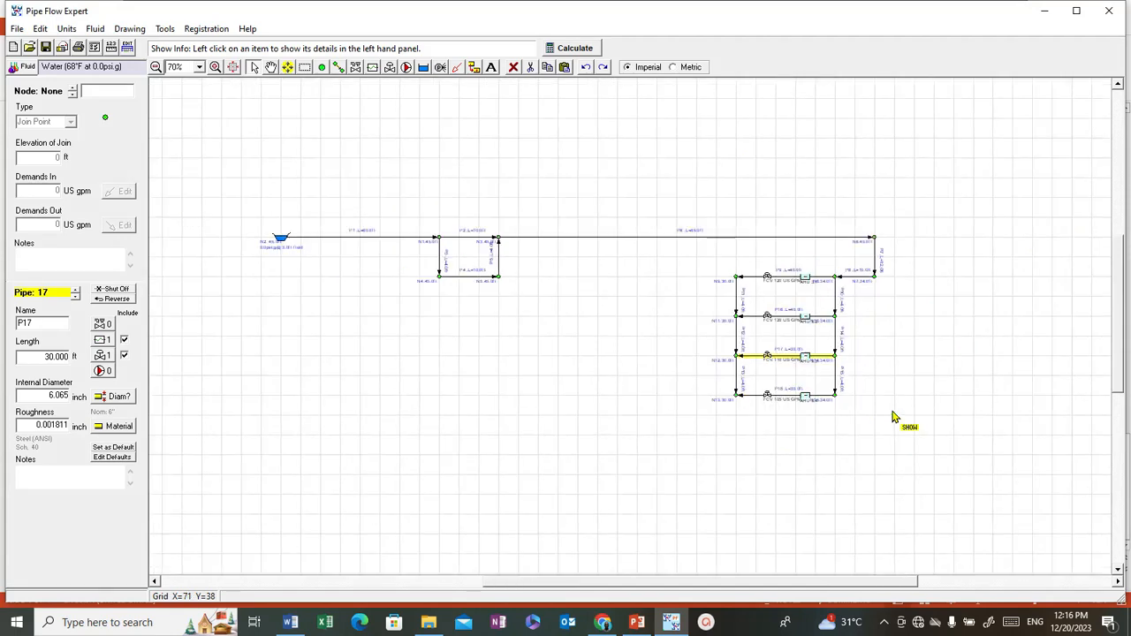
left_click_drag(1118, 357, 1118, 418)
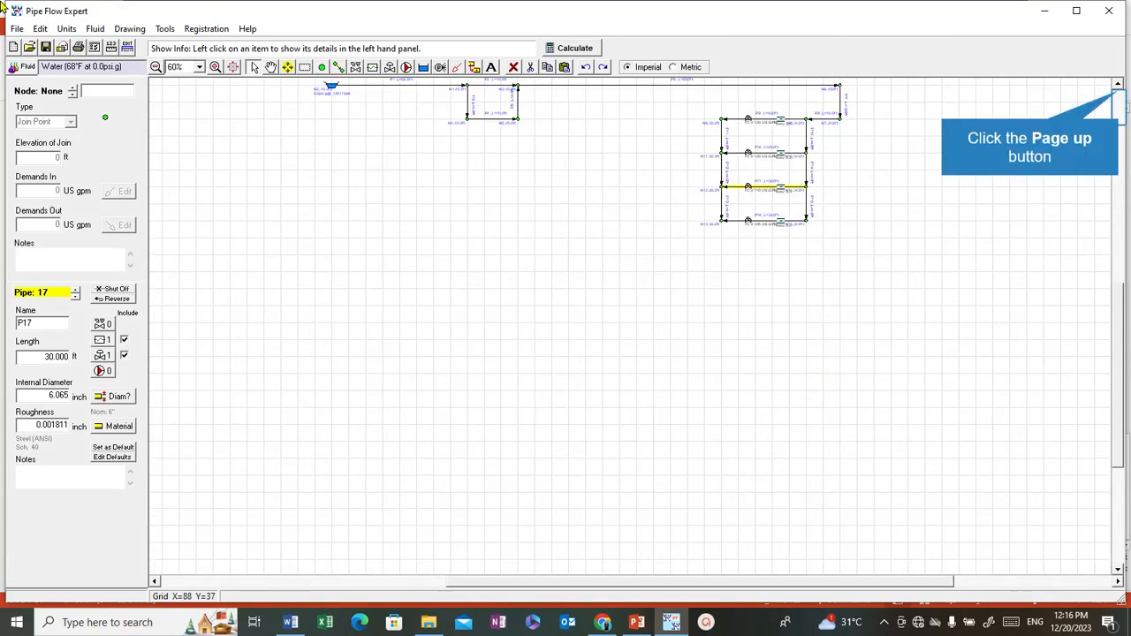
left_click(1119, 97)
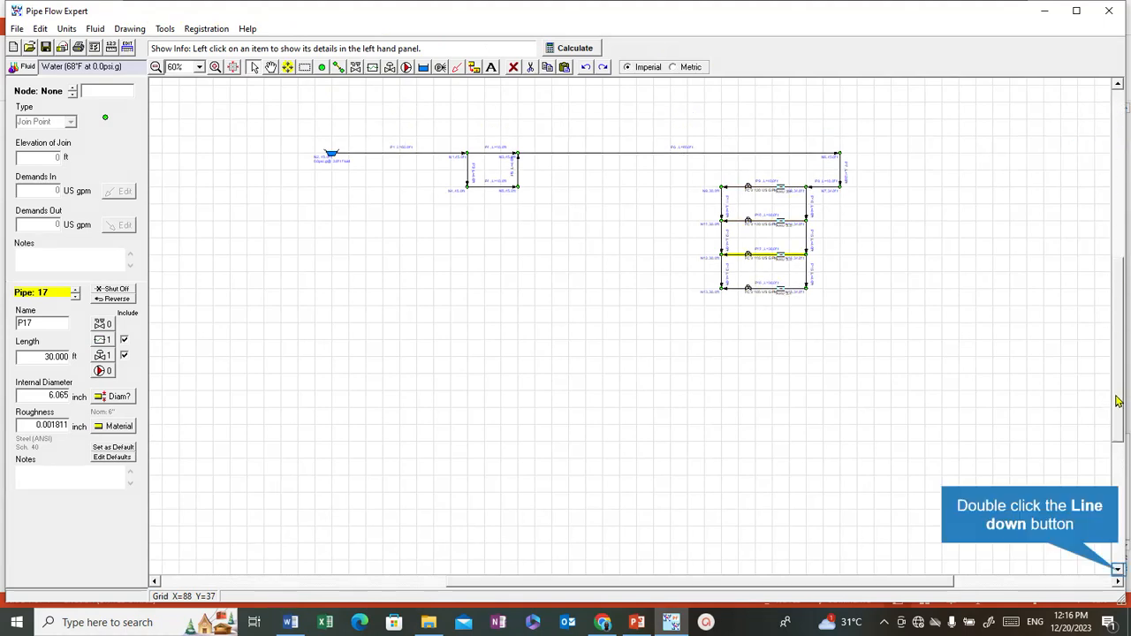
double_click(1118, 573)
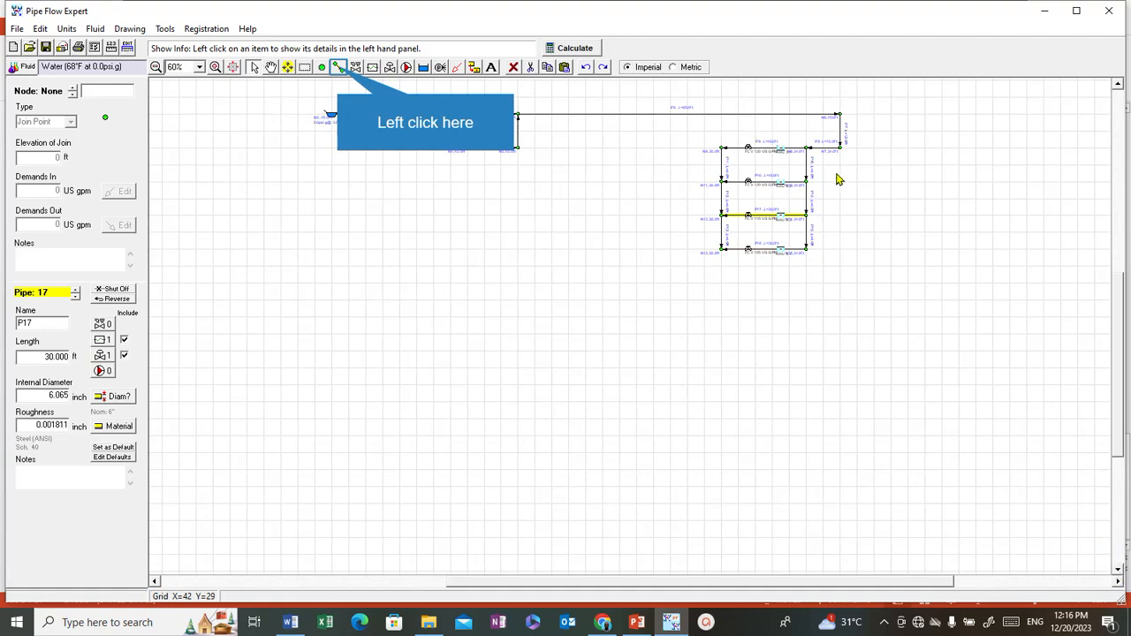
left_click(338, 71)
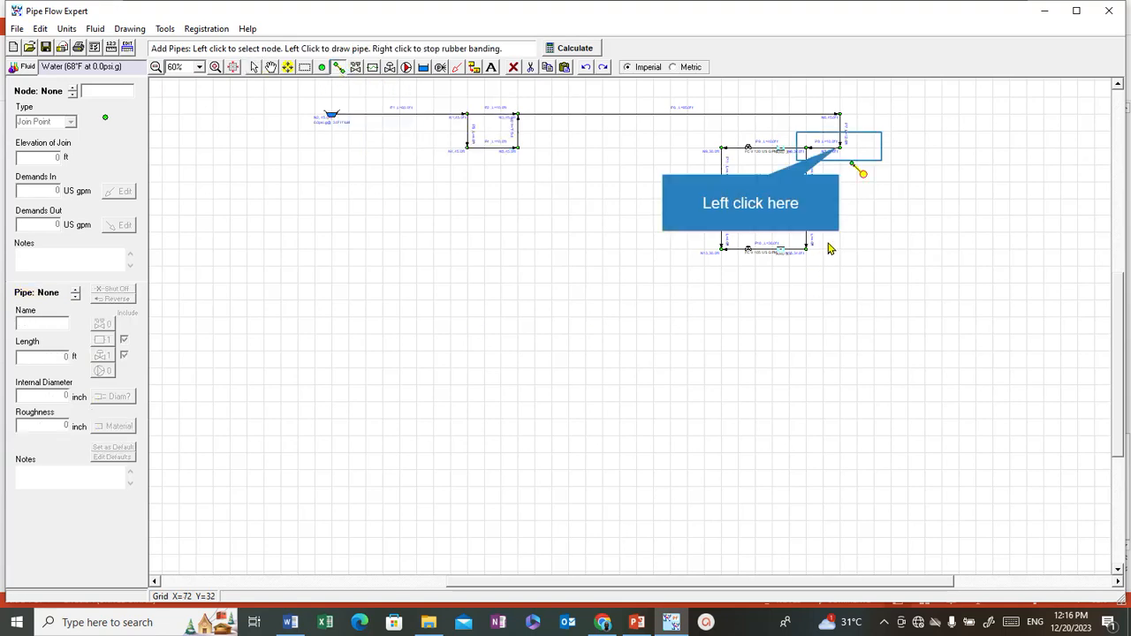
left_click(839, 152)
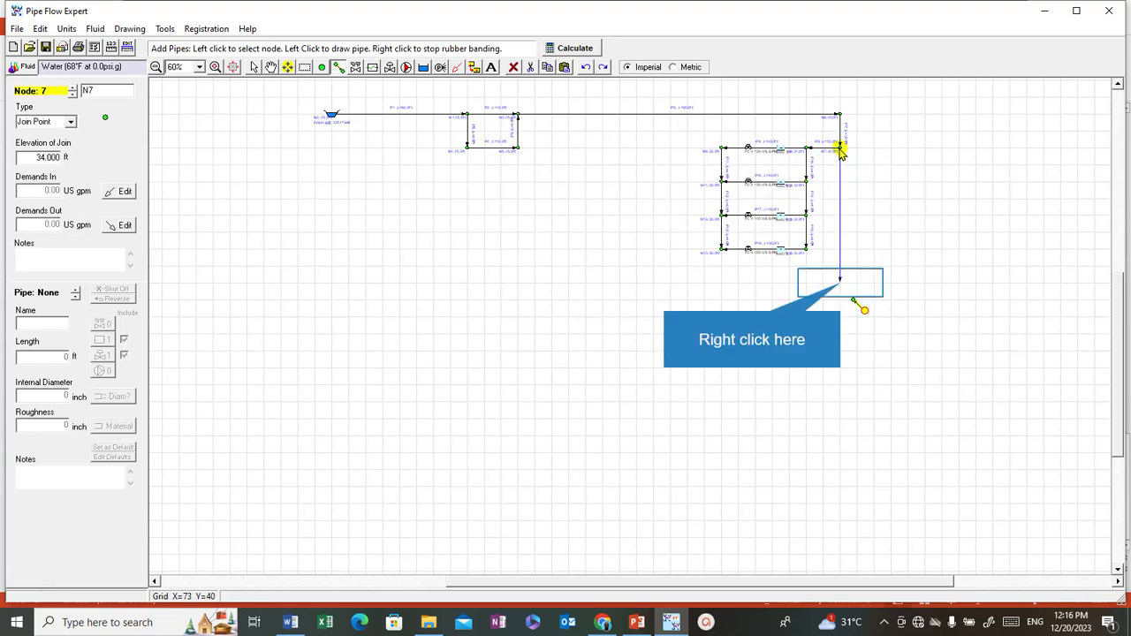
right_click(842, 290)
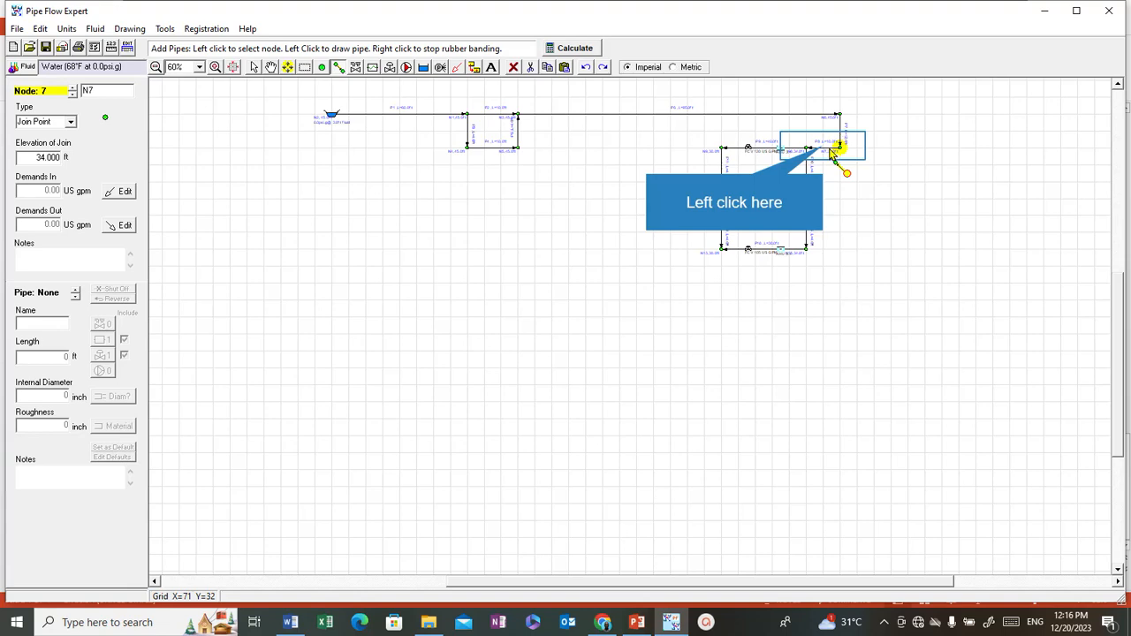
left_click(824, 152)
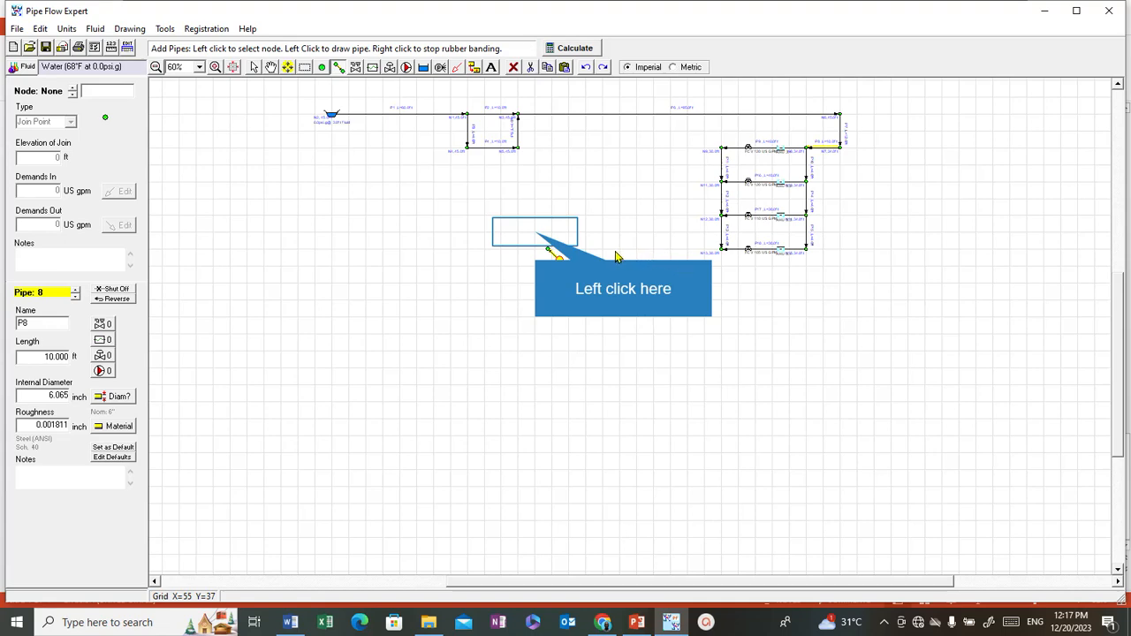
left_click(535, 237)
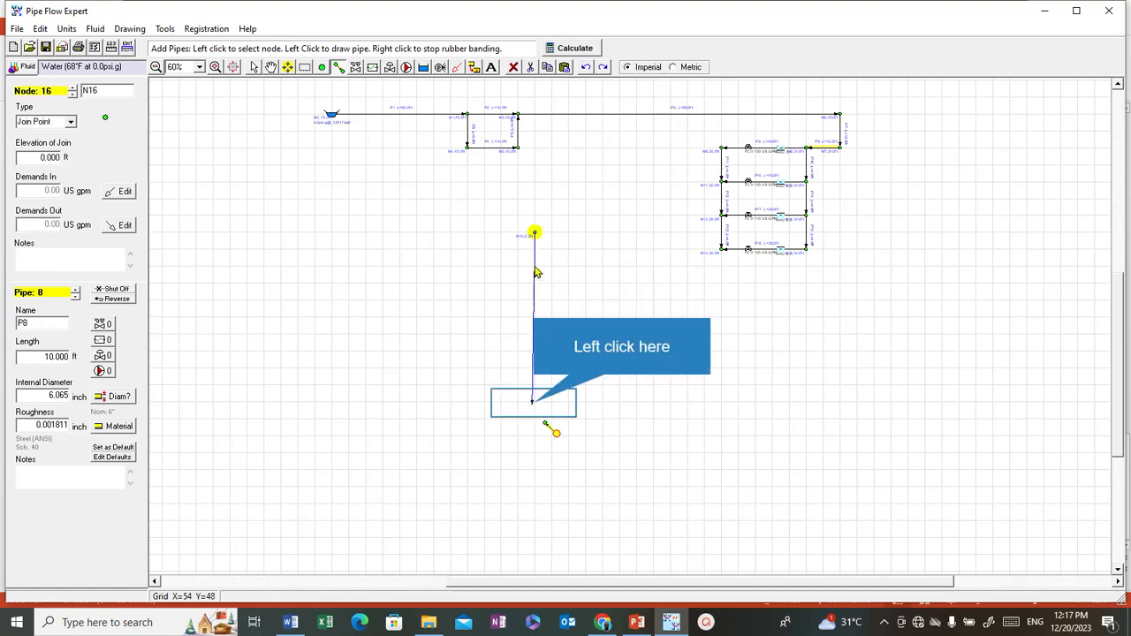
left_click(534, 403)
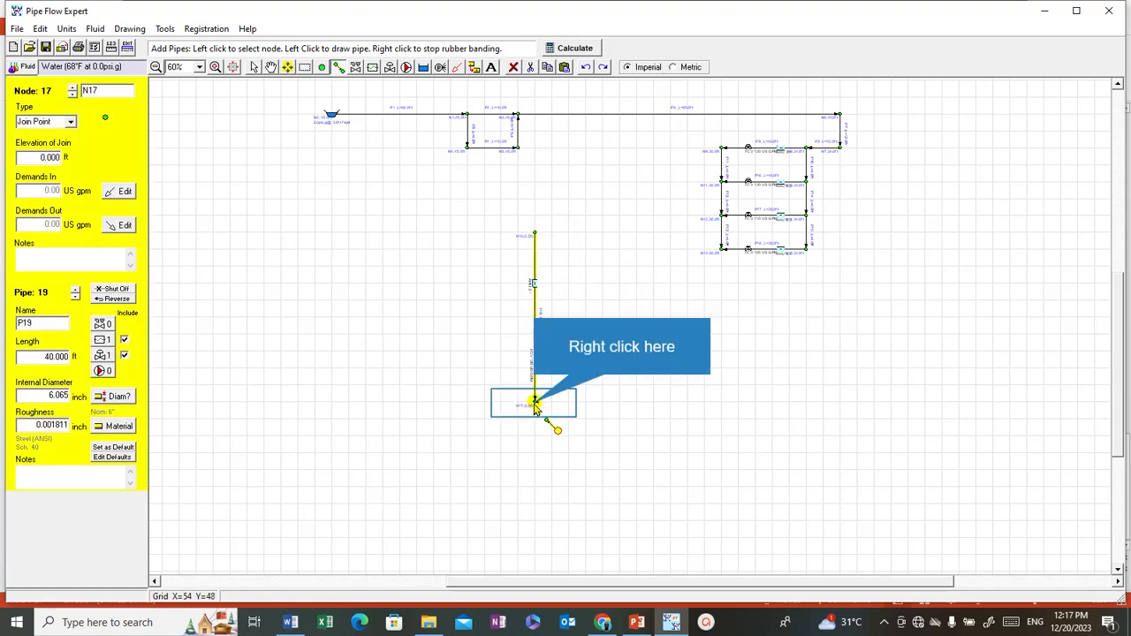
right_click(534, 406)
scroll(534, 399, "up", 3)
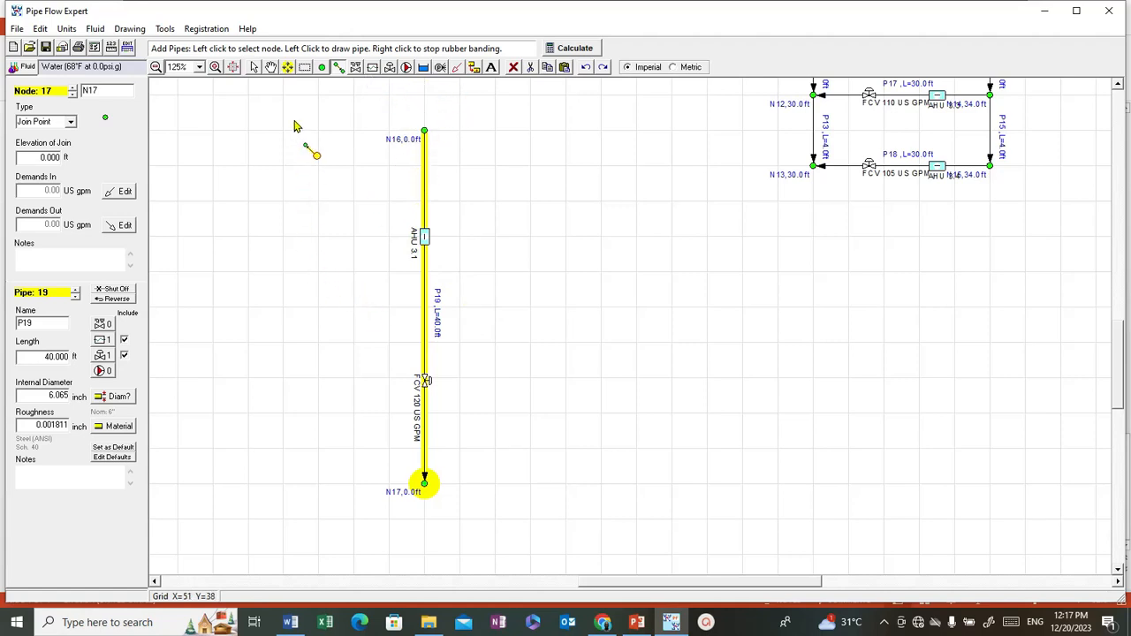
Delete the separate vertical pipe P19 together with its end nodes N16 and N17.
left_click(305, 67)
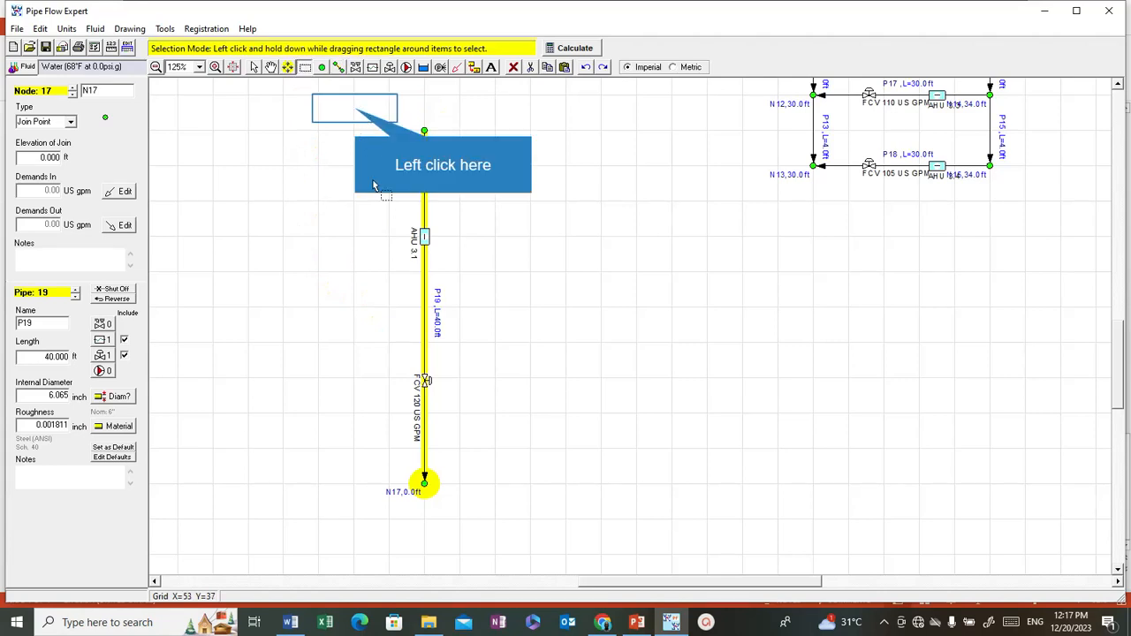
left_click_drag(354, 108, 484, 517)
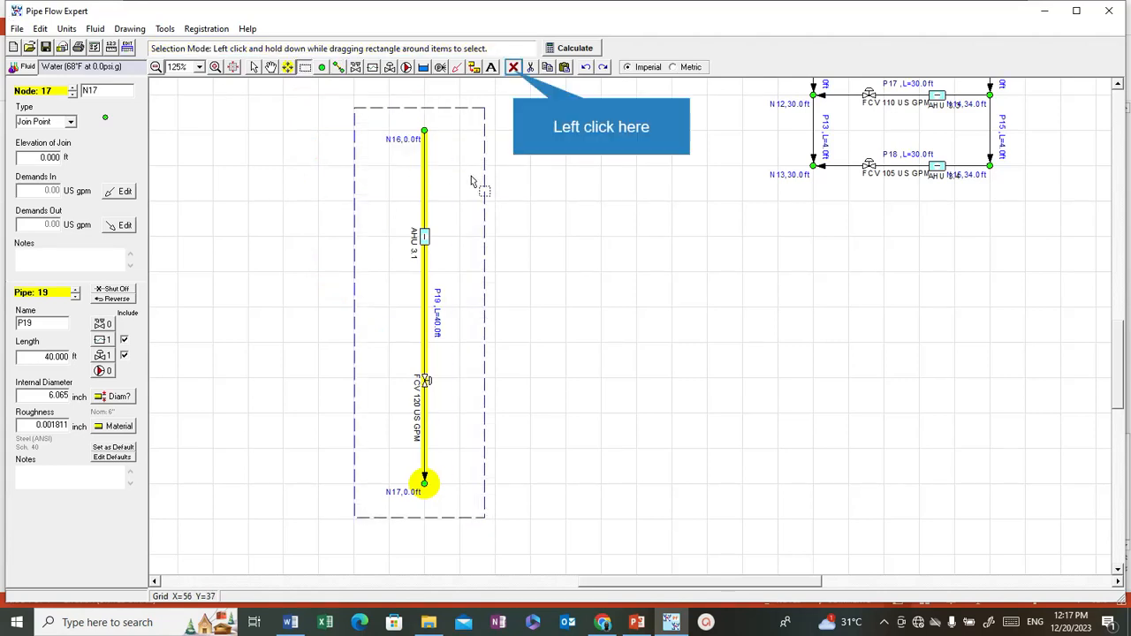
left_click(513, 67)
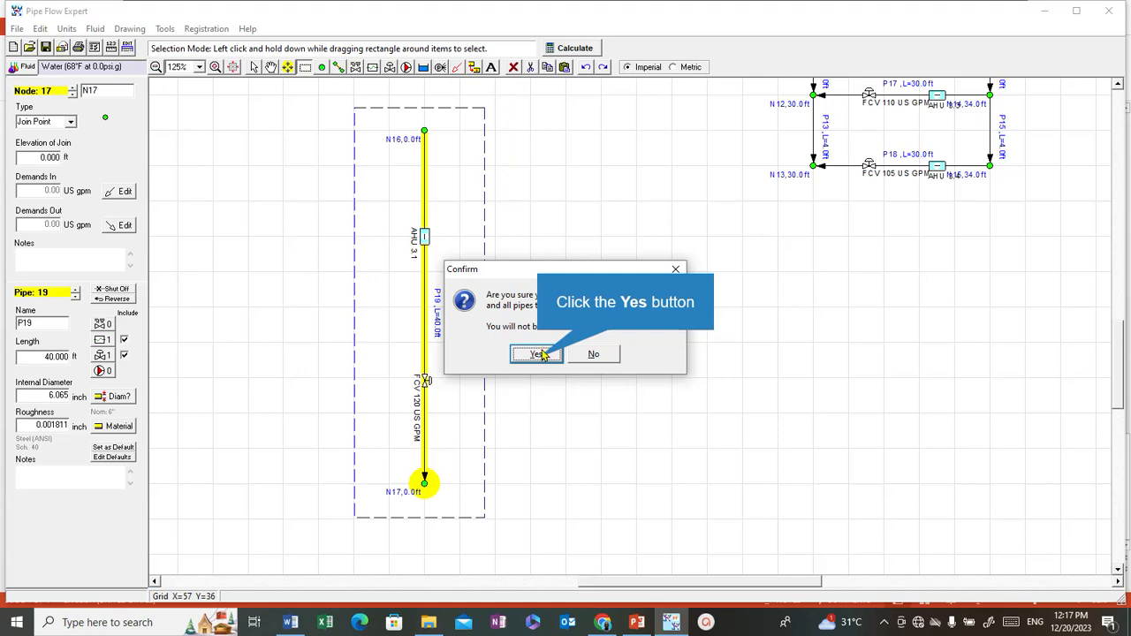
left_click(536, 353)
Use the values of pipe P8 as the defaults for new pipes.
scroll(925, 468, "down", 5)
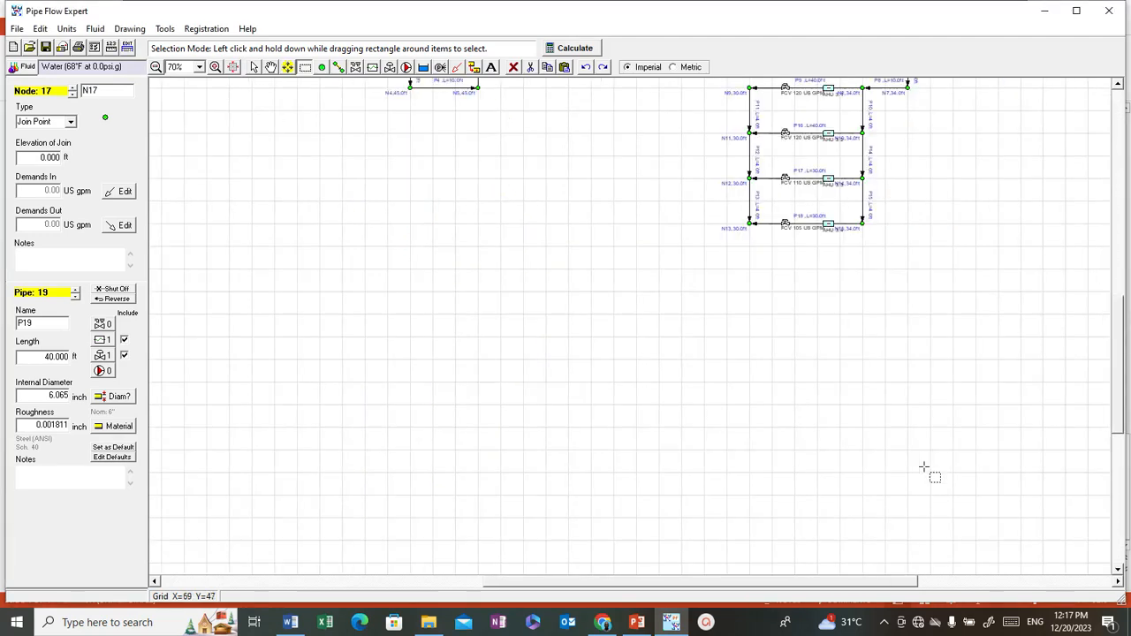
scroll(780, 100, "up", 1)
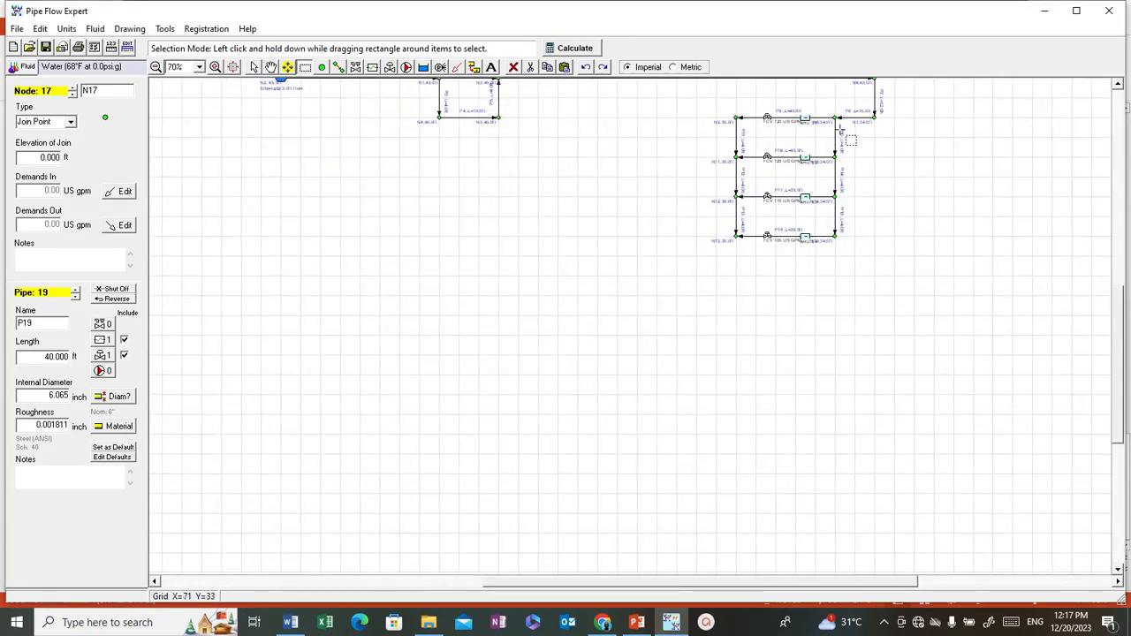
scroll(841, 134, "down", 1)
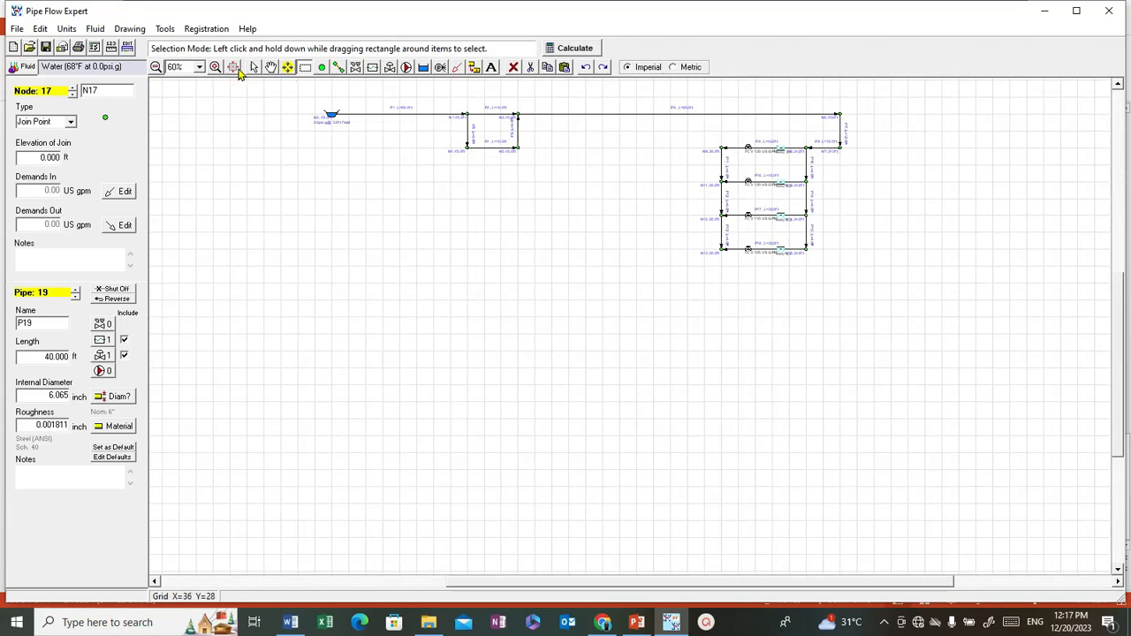
left_click(255, 70)
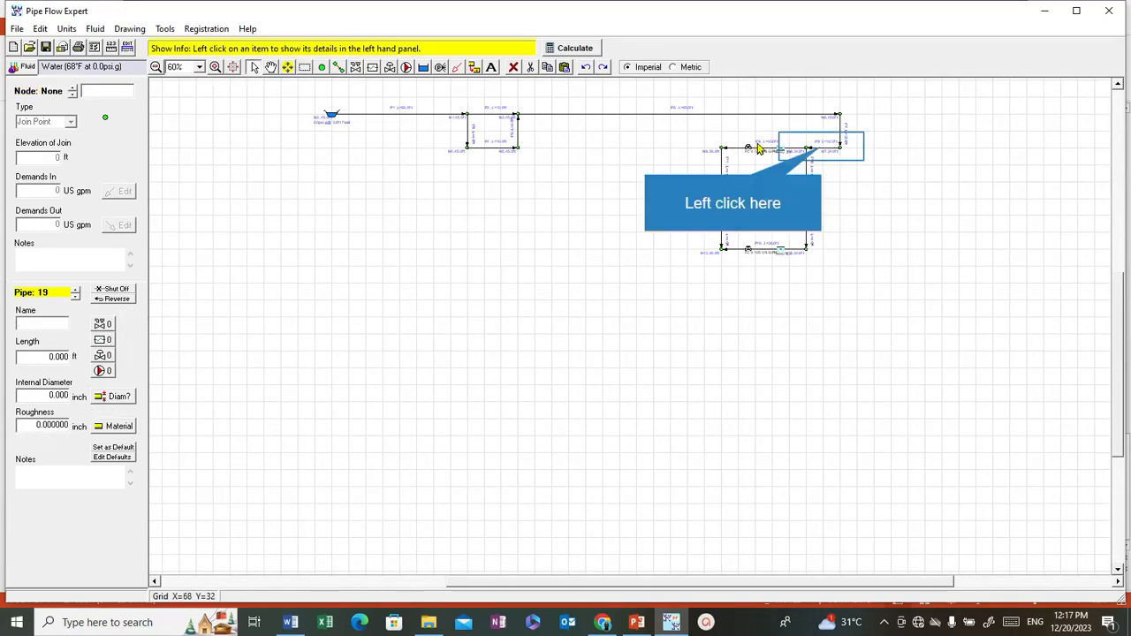
left_click(820, 148)
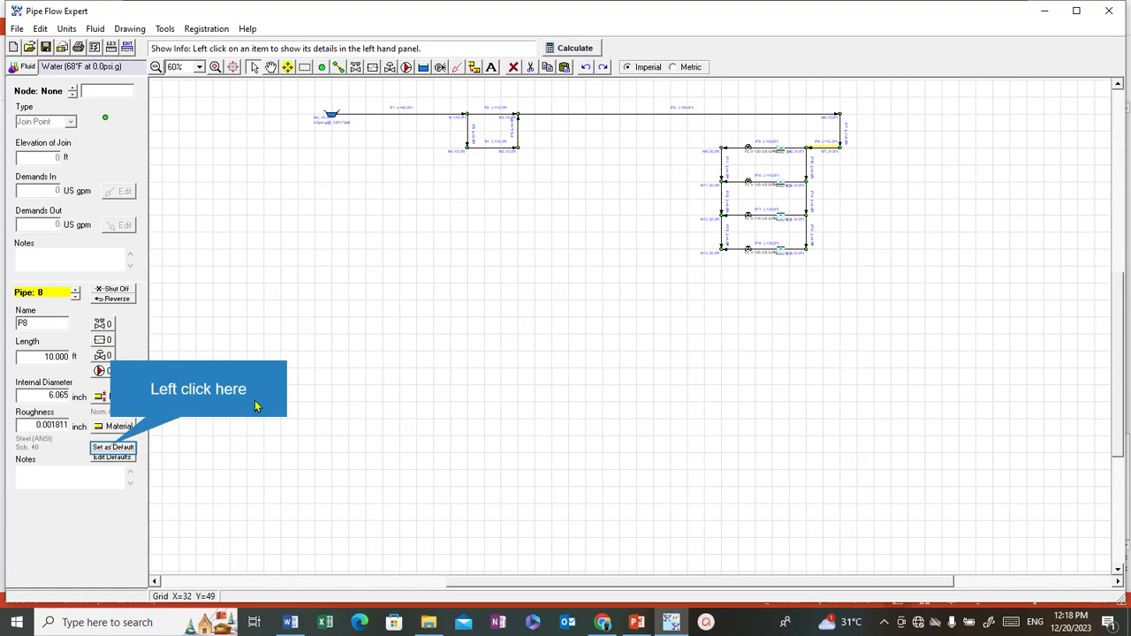
left_click(113, 449)
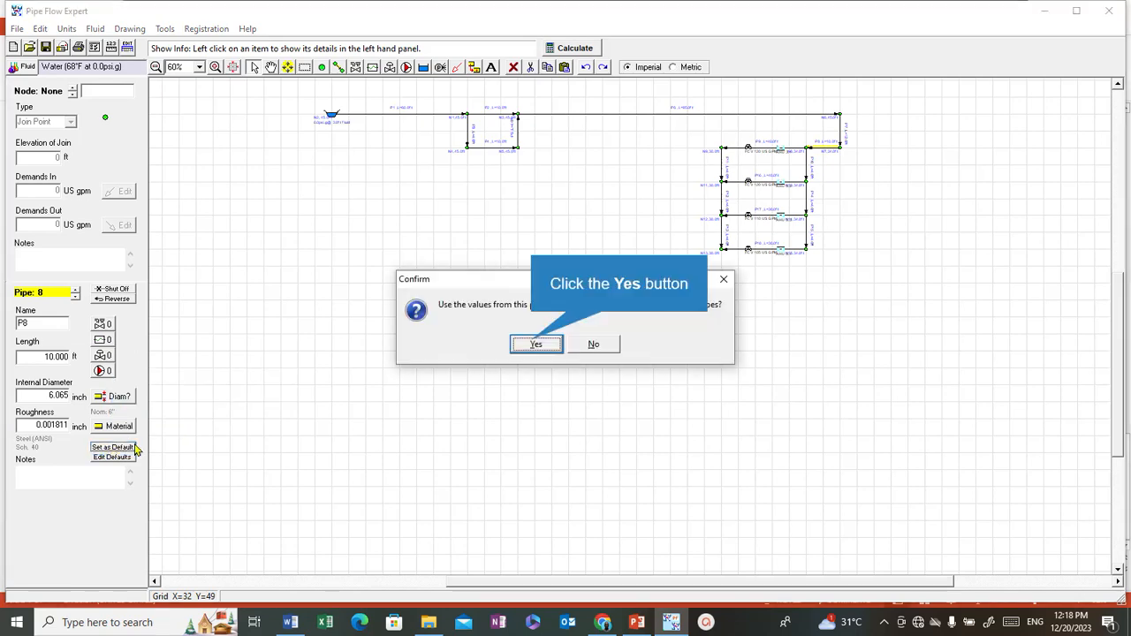
left_click(535, 346)
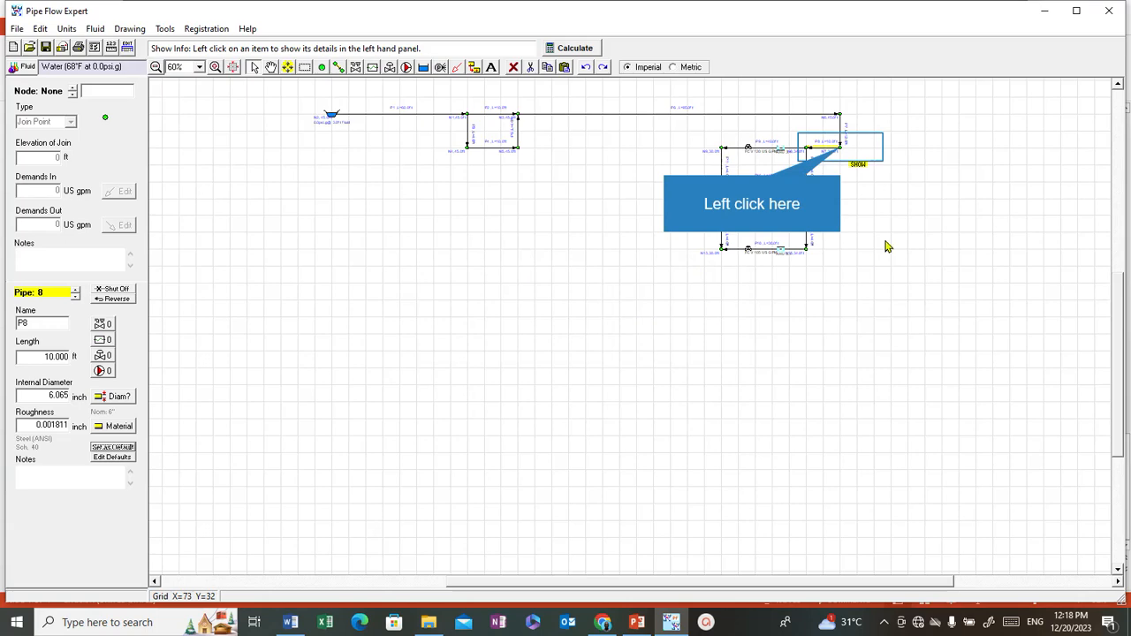
Draw a pipe straight down from node N7 to just below the level of pipe P18 and set its length to 16 ft.
left_click(841, 151)
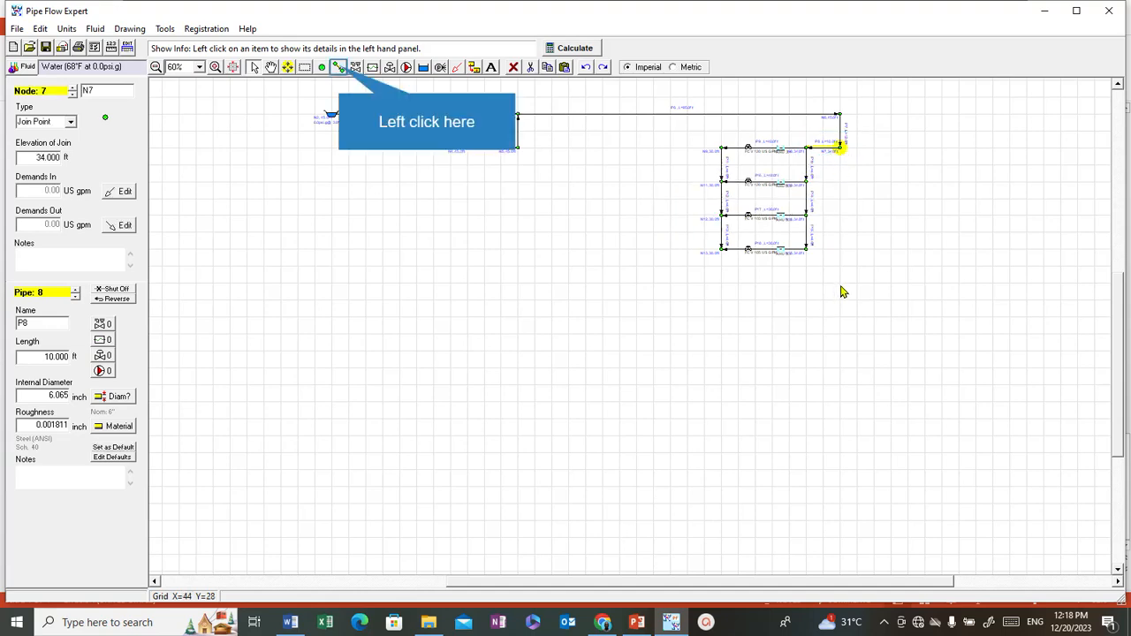
left_click(339, 67)
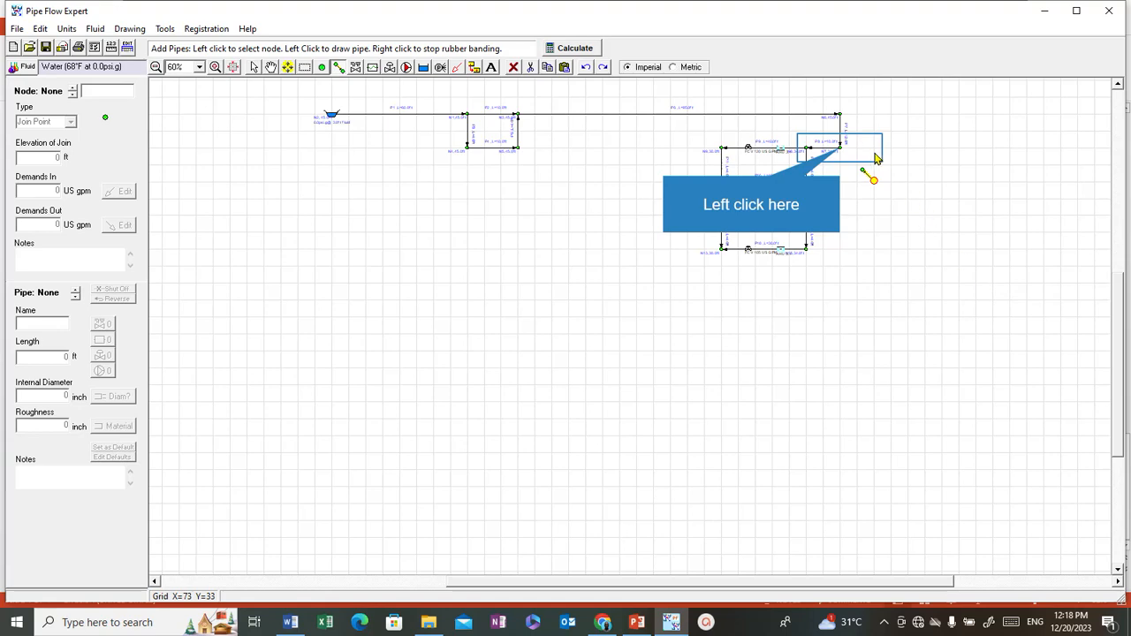
left_click(841, 153)
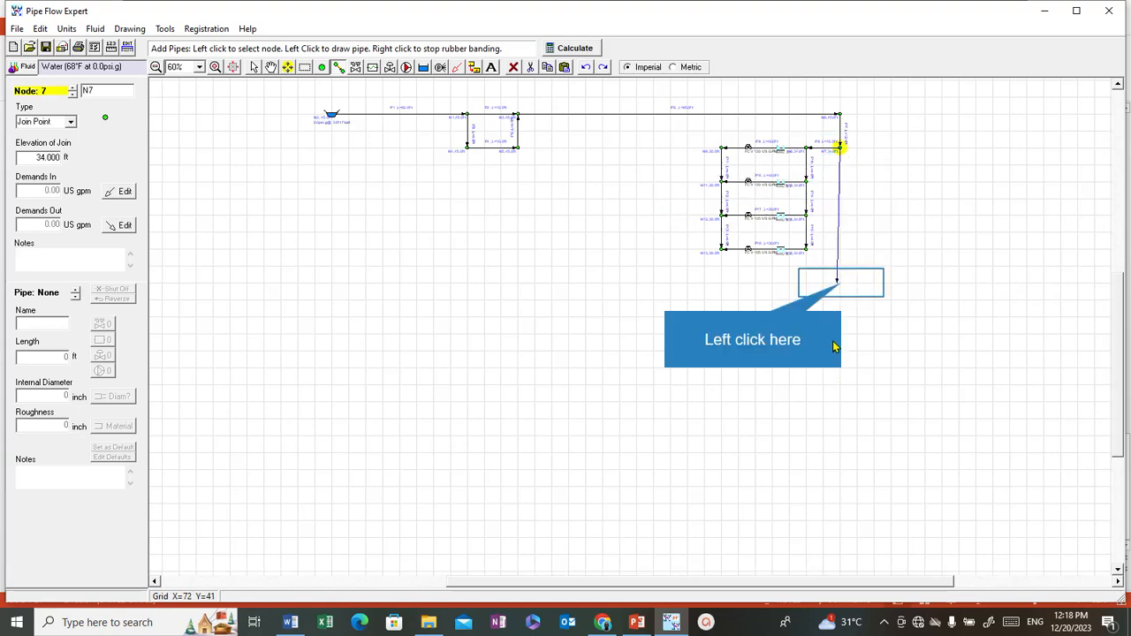
left_click(839, 283)
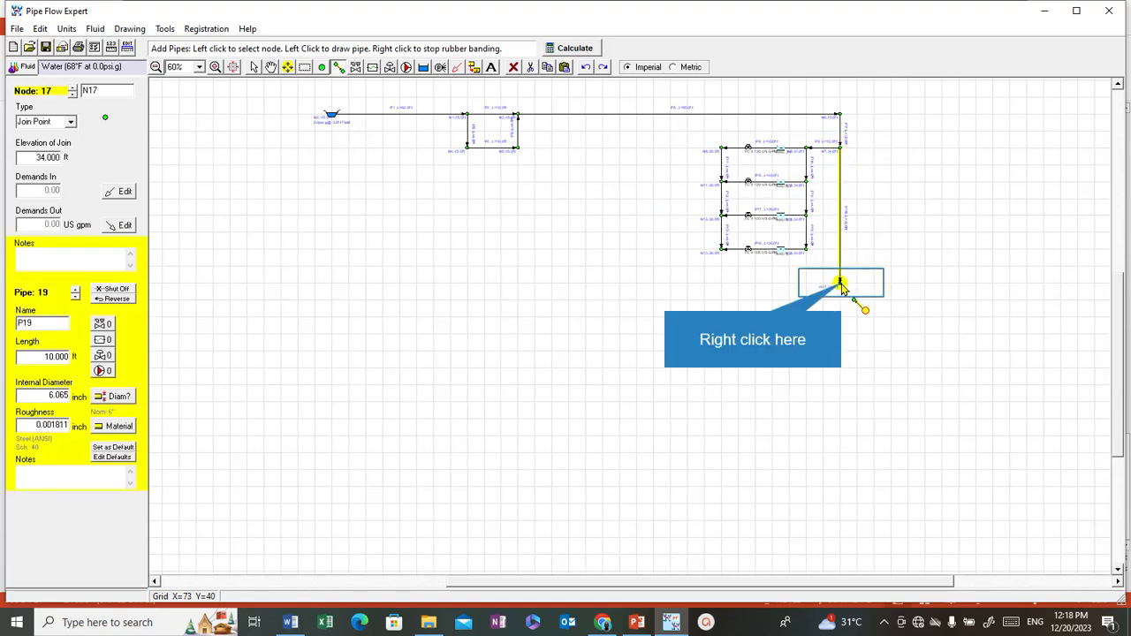
right_click(841, 288)
double_click(51, 355)
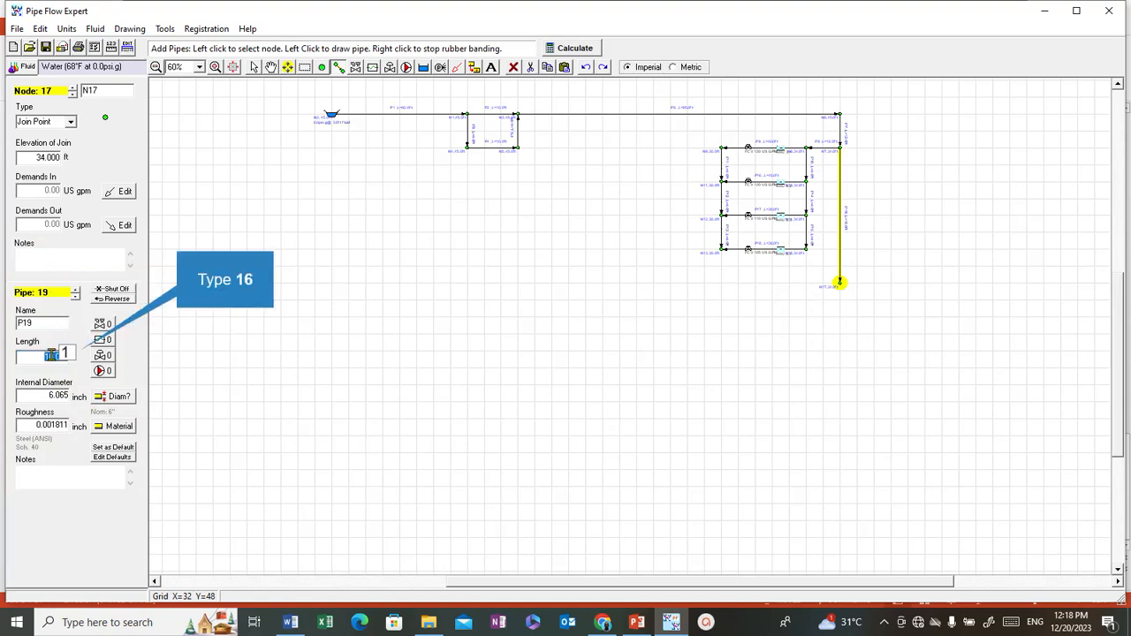
type("16")
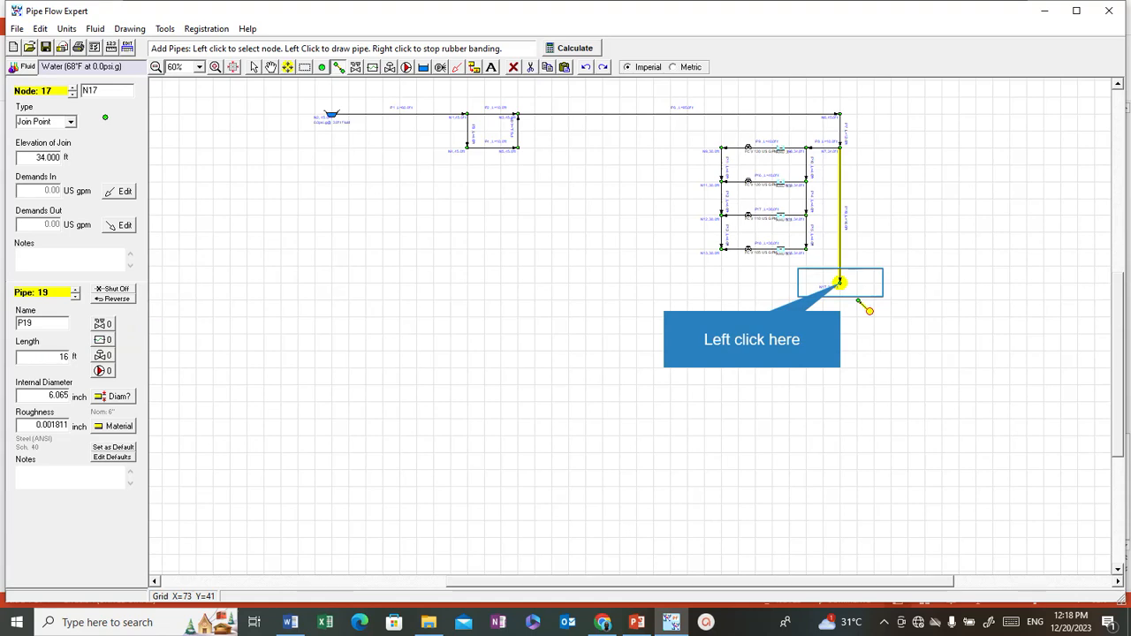
From node N17, draw a pipe leftward to below N15 and another on to below N13, setting the second pipe's length to 32 ft.
left_click(839, 284)
left_click(807, 284)
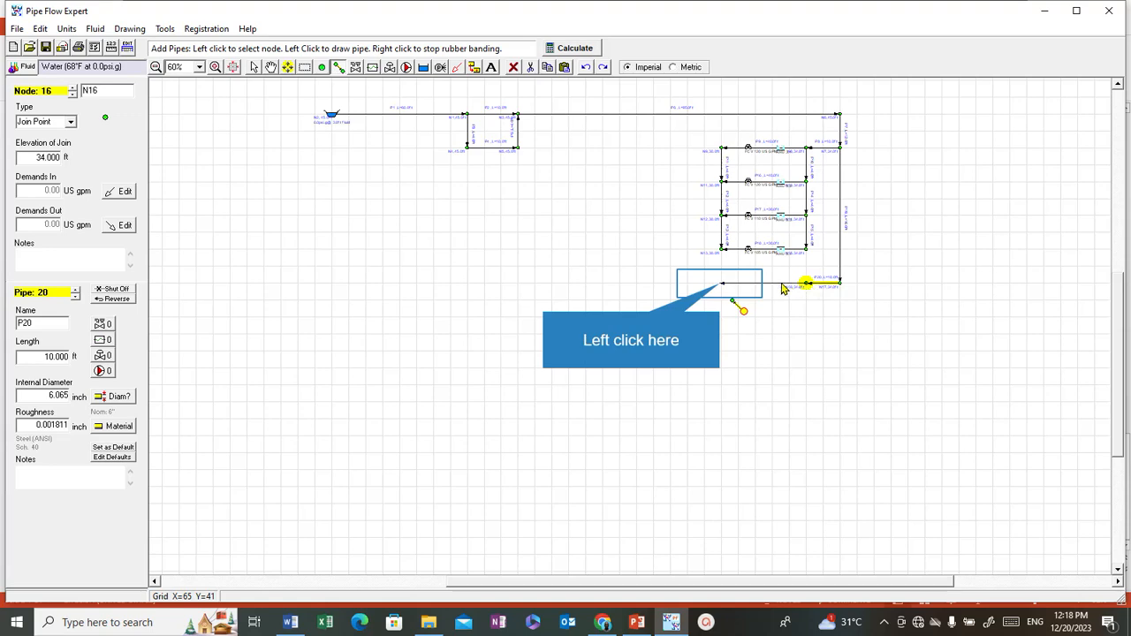
left_click(722, 285)
right_click(722, 287)
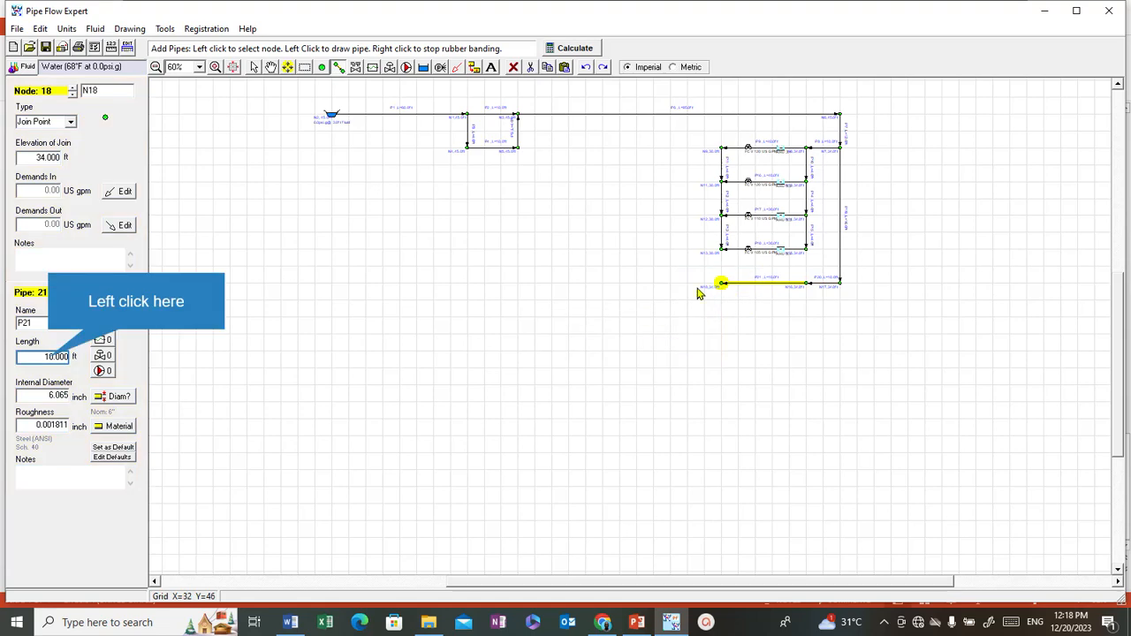
left_click(51, 357)
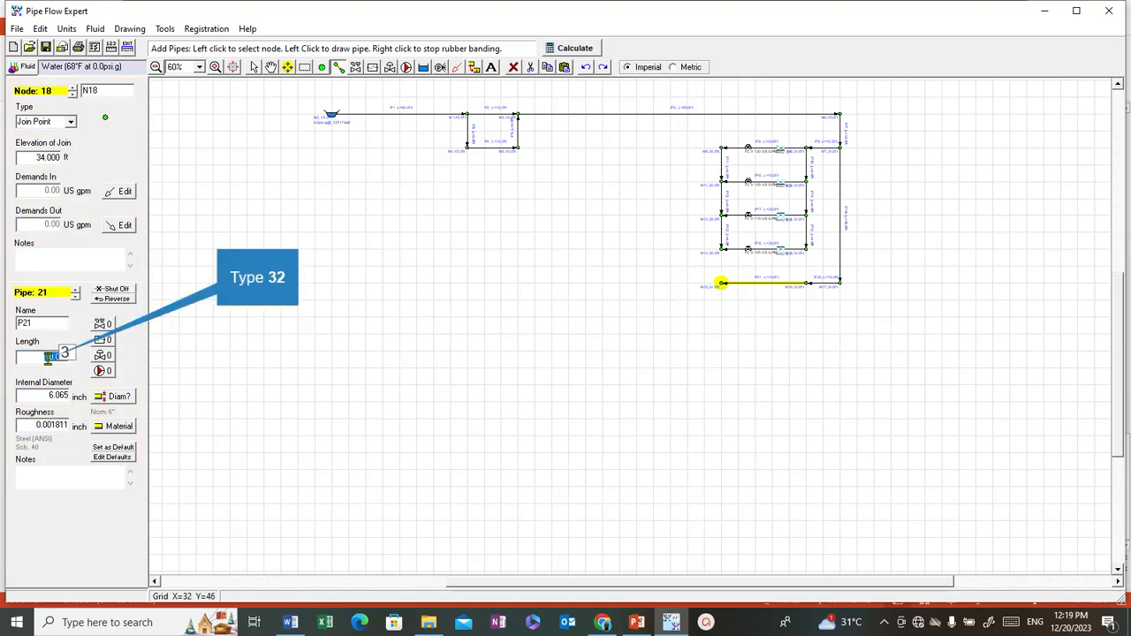
type("32")
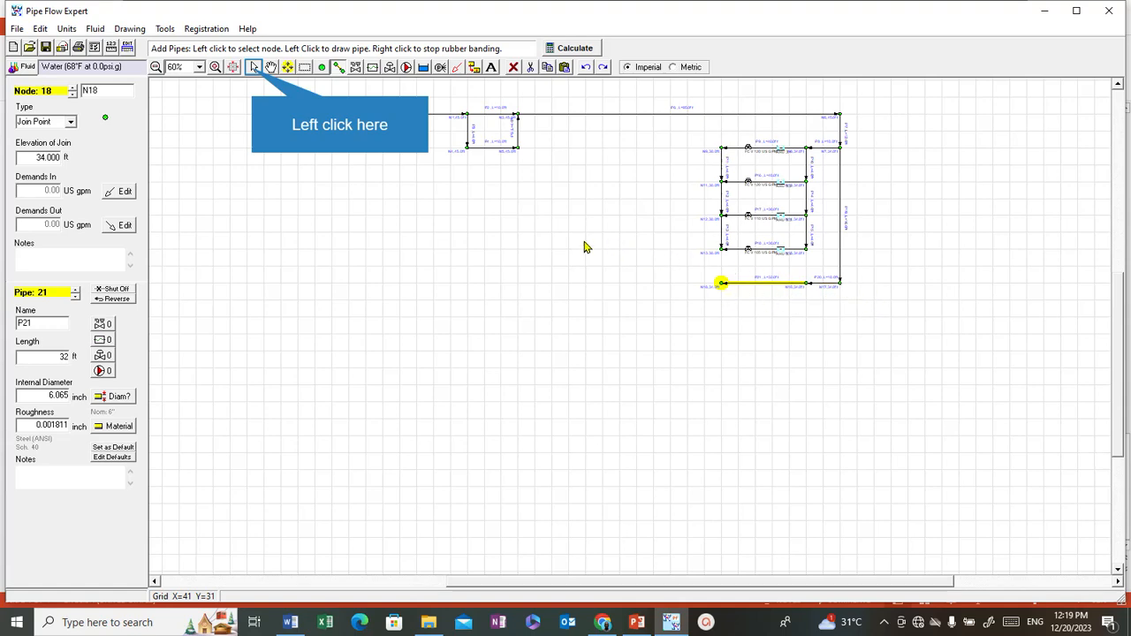
Set the join elevation of nodes N17 and N16 to 20 ft each.
left_click(254, 68)
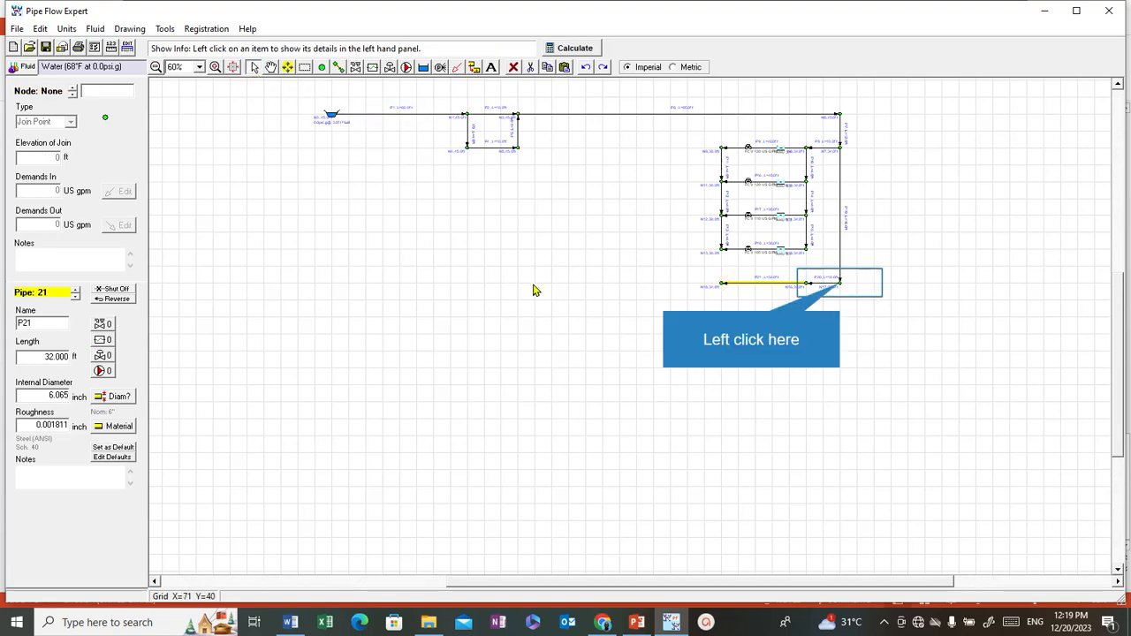
left_click(839, 283)
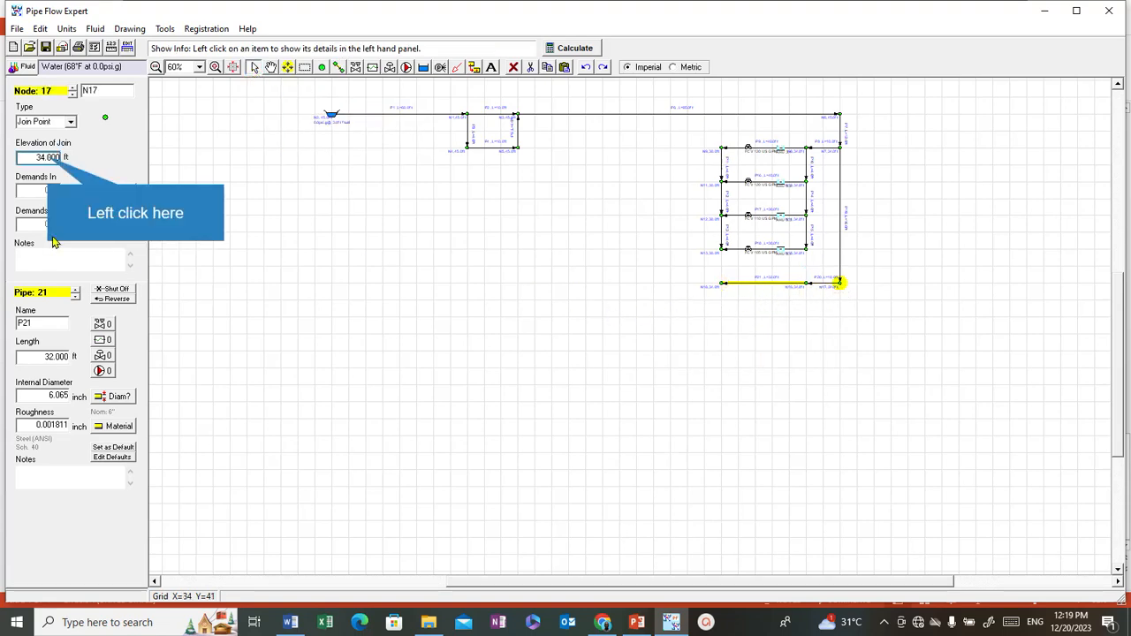
left_click(36, 160)
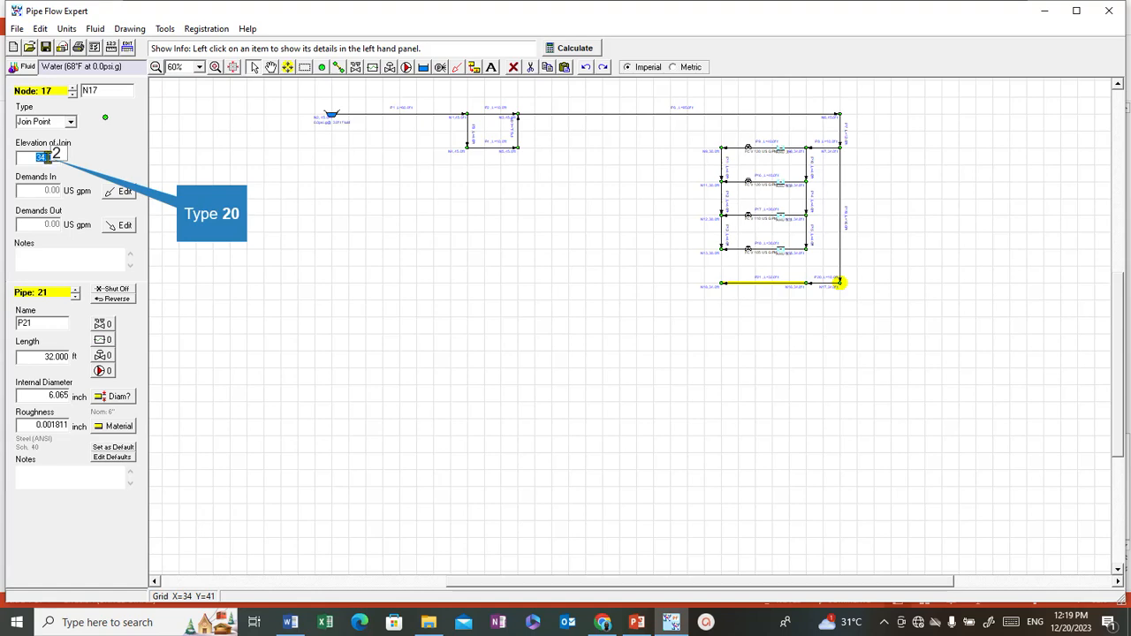
type("20")
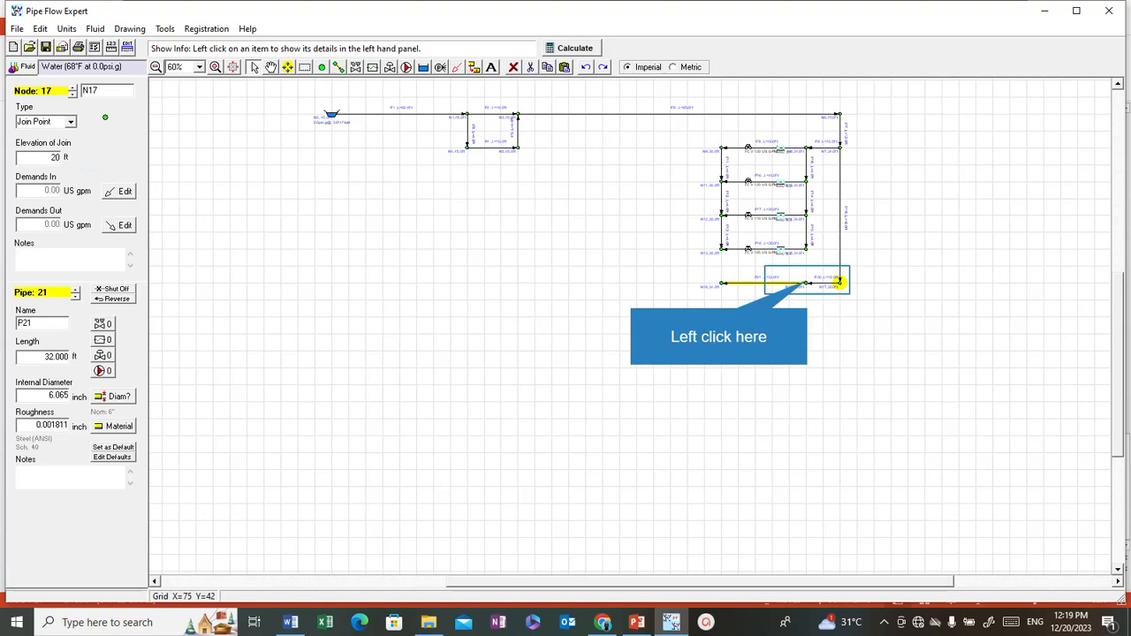
left_click(807, 283)
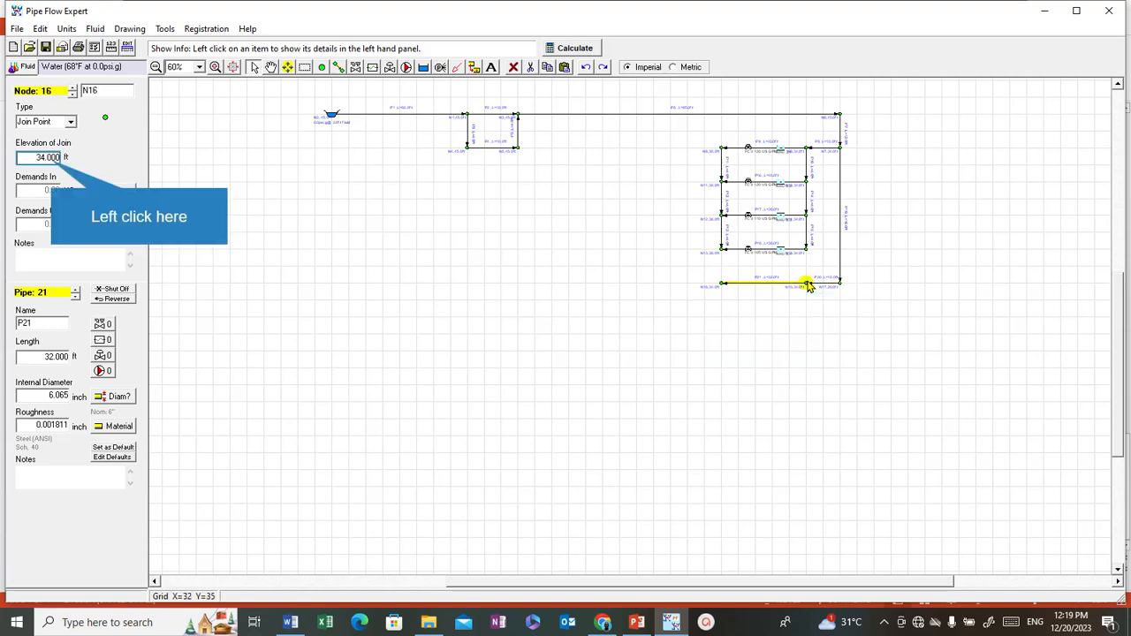
left_click(49, 159)
type("20")
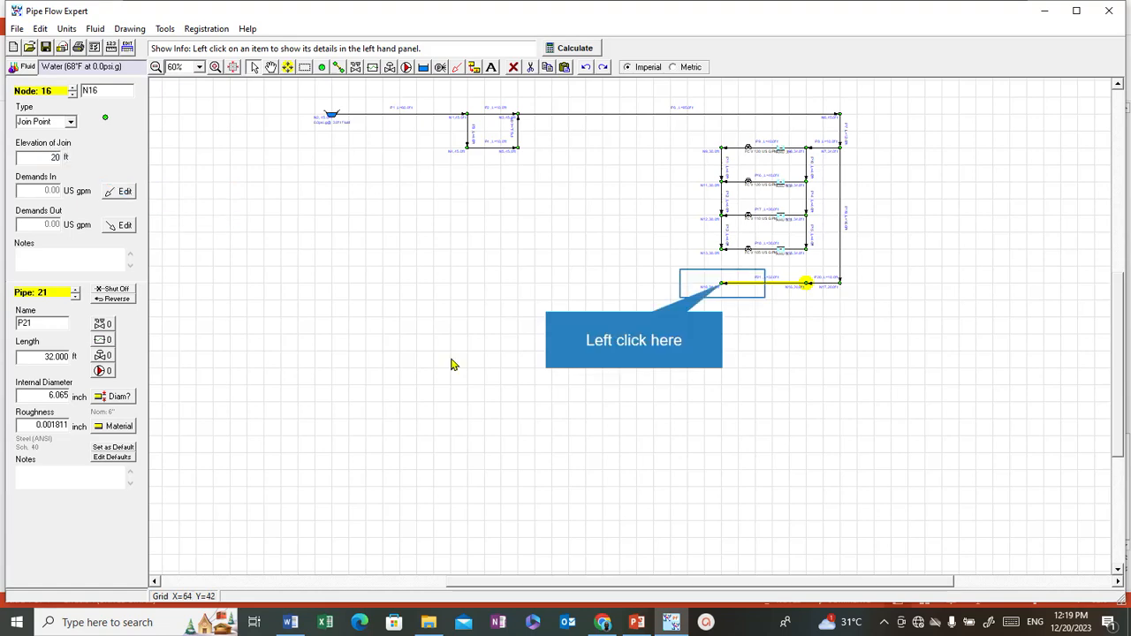
Set the join elevation of node N18 to 16 ft.
left_click(723, 285)
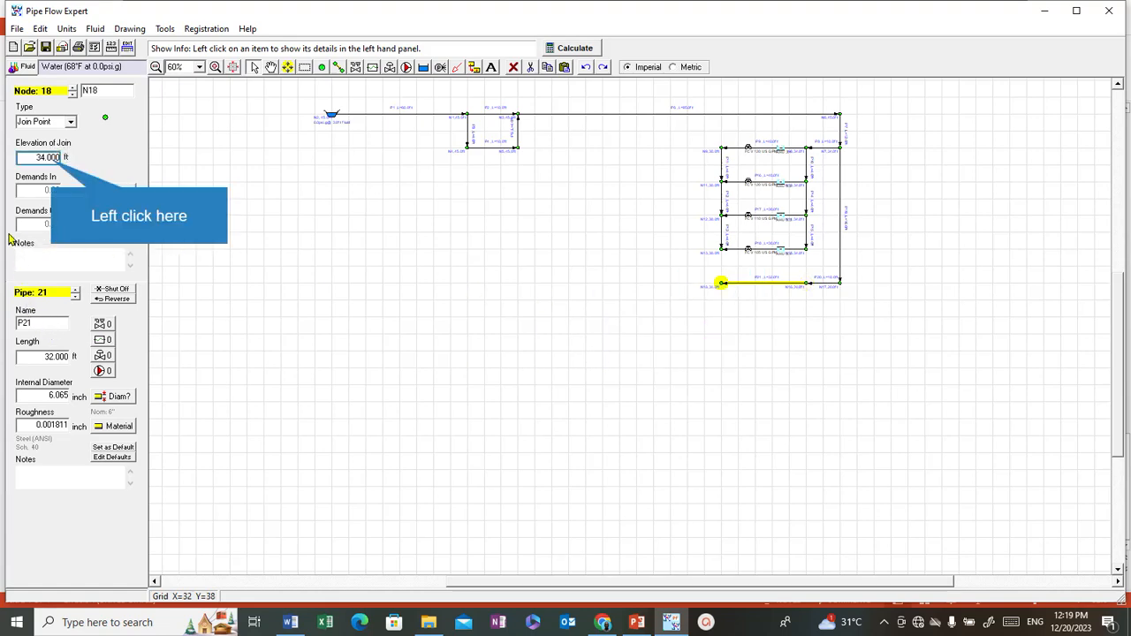
left_click(51, 158)
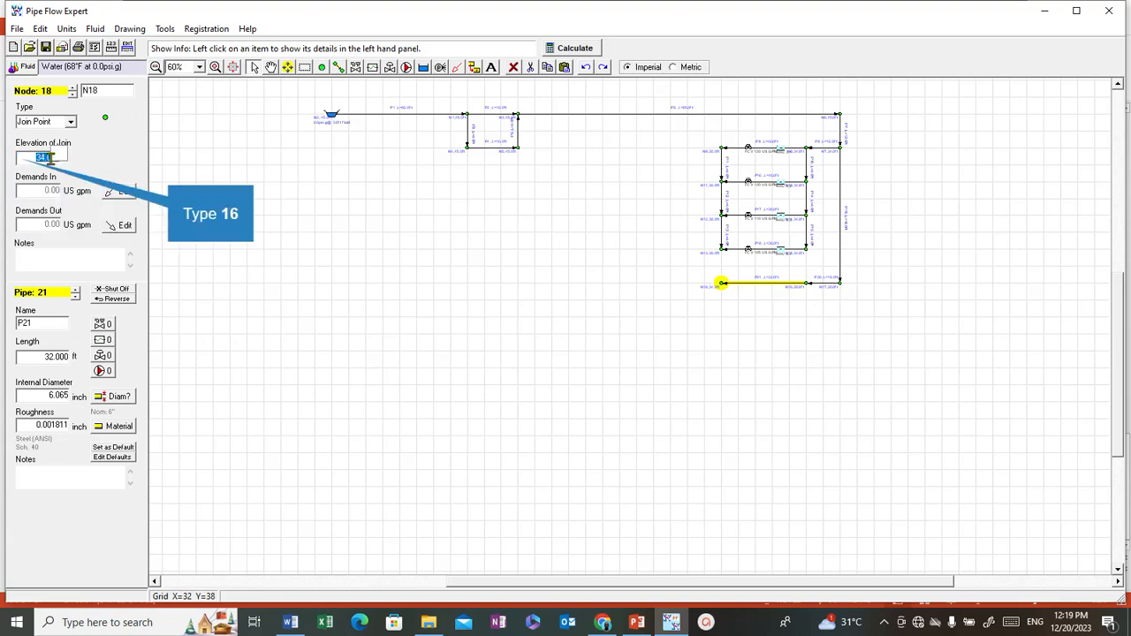
type("16")
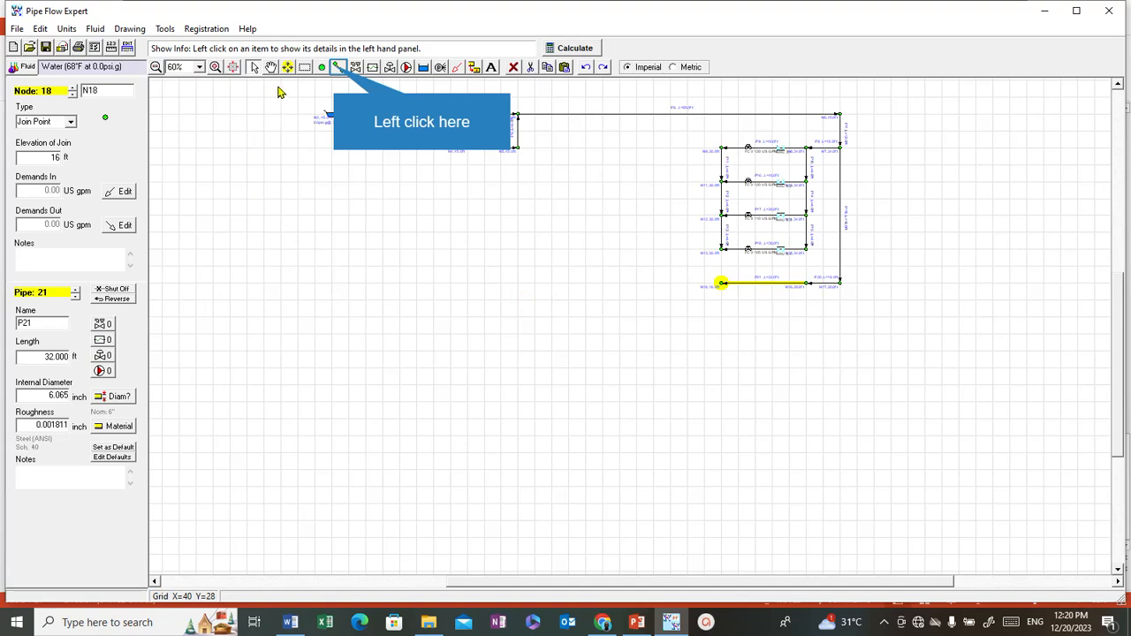
Draw one short vertical pipe downward from node N16 and another from node N18, ending at the same level.
left_click(336, 68)
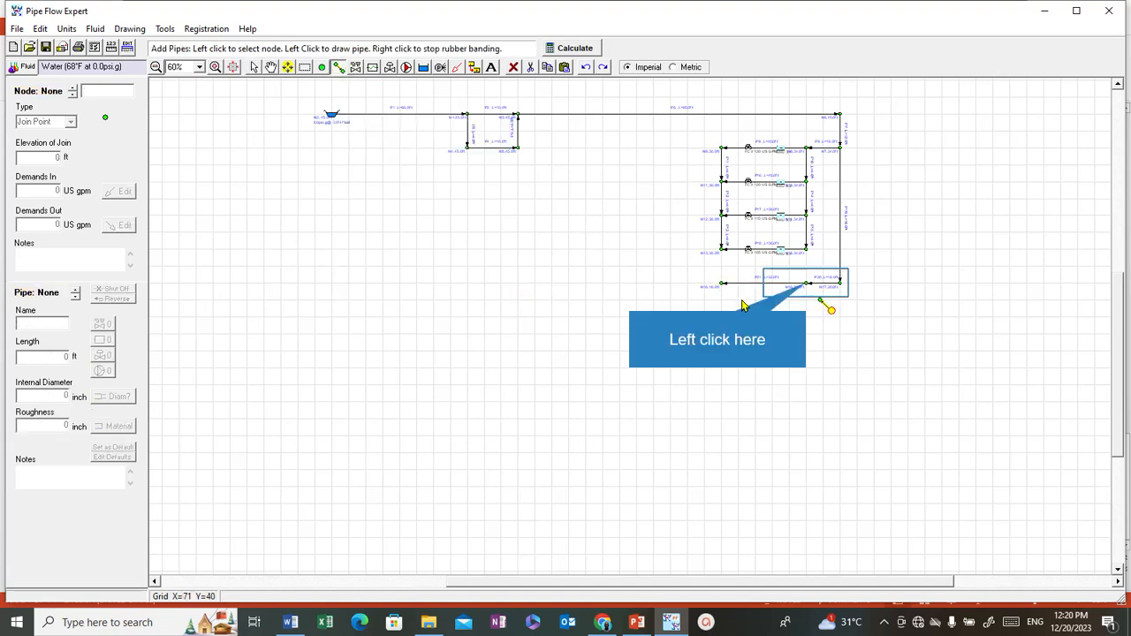
left_click(806, 285)
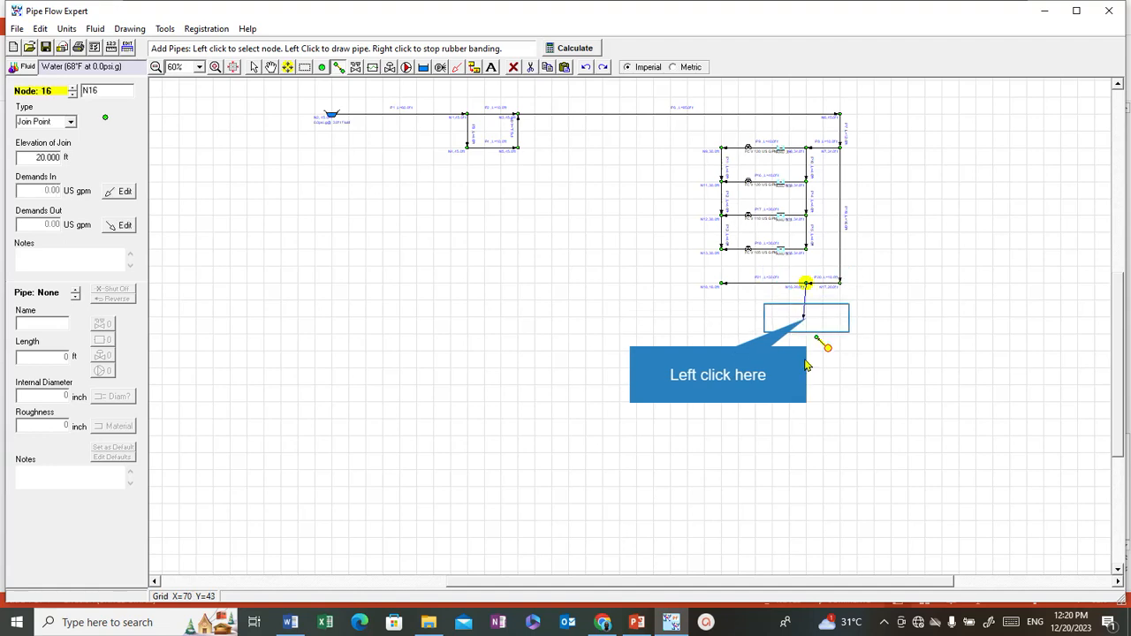
left_click(806, 323)
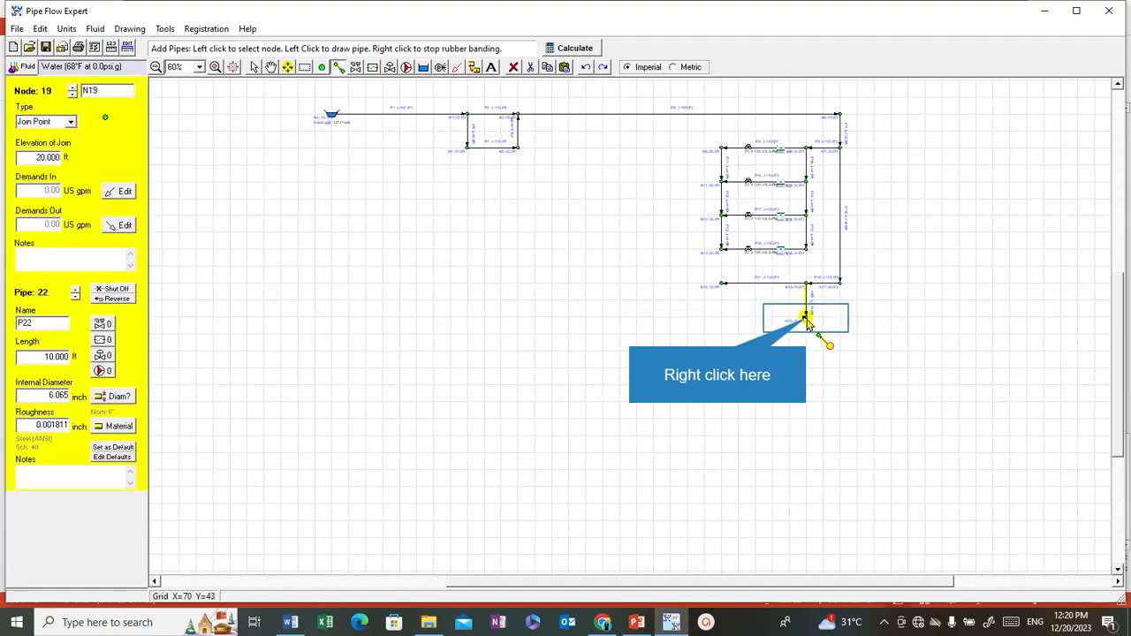
right_click(805, 321)
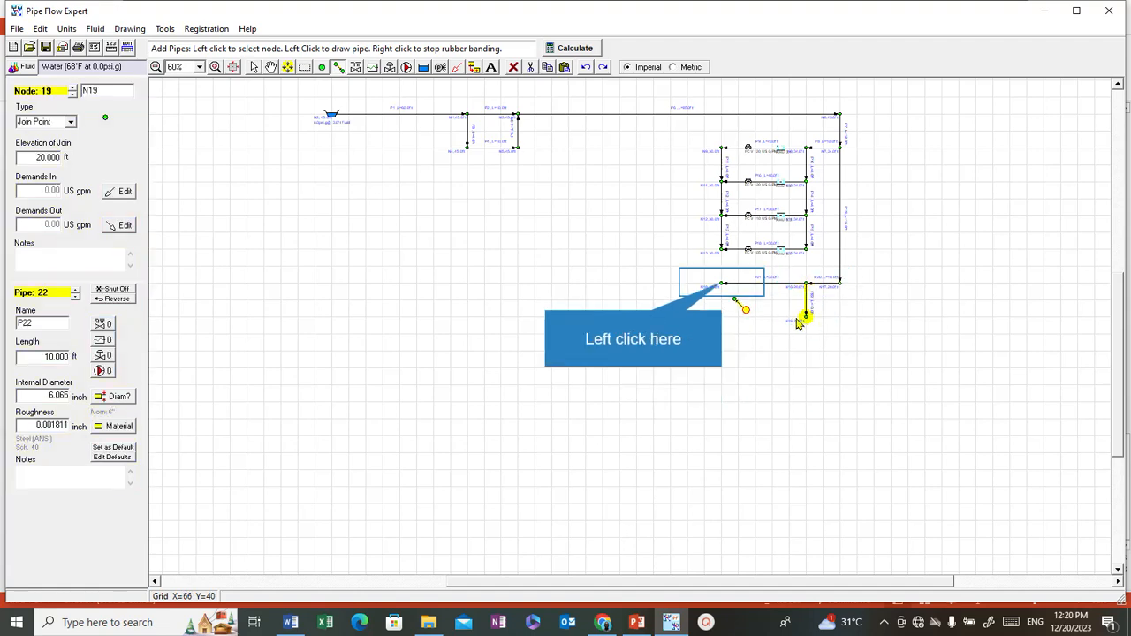
left_click(723, 286)
left_click(722, 320)
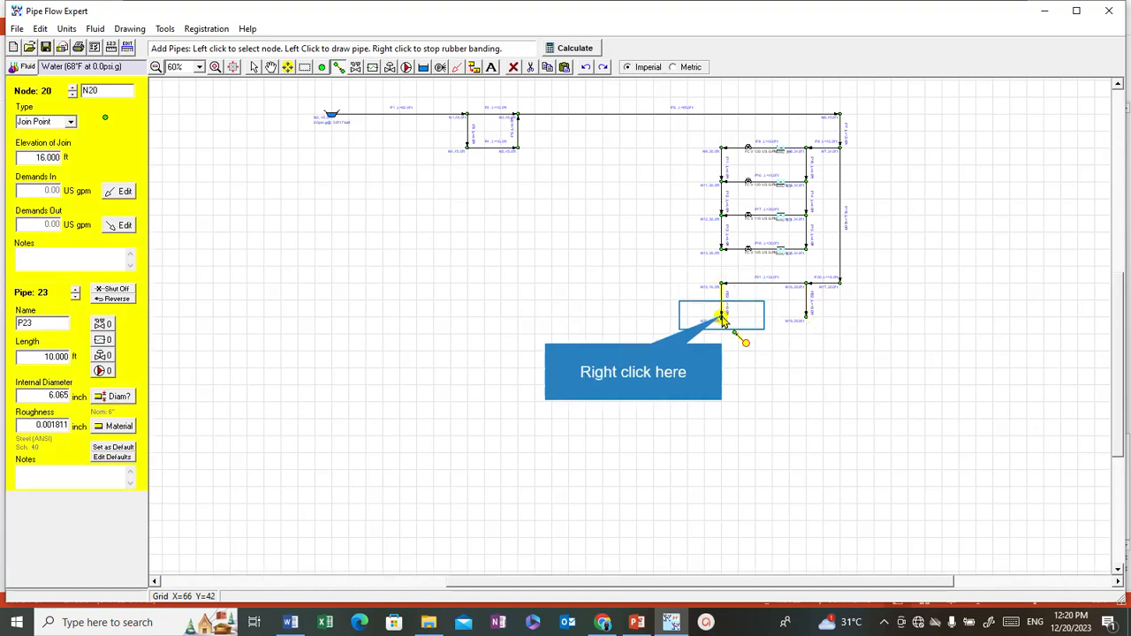
right_click(722, 319)
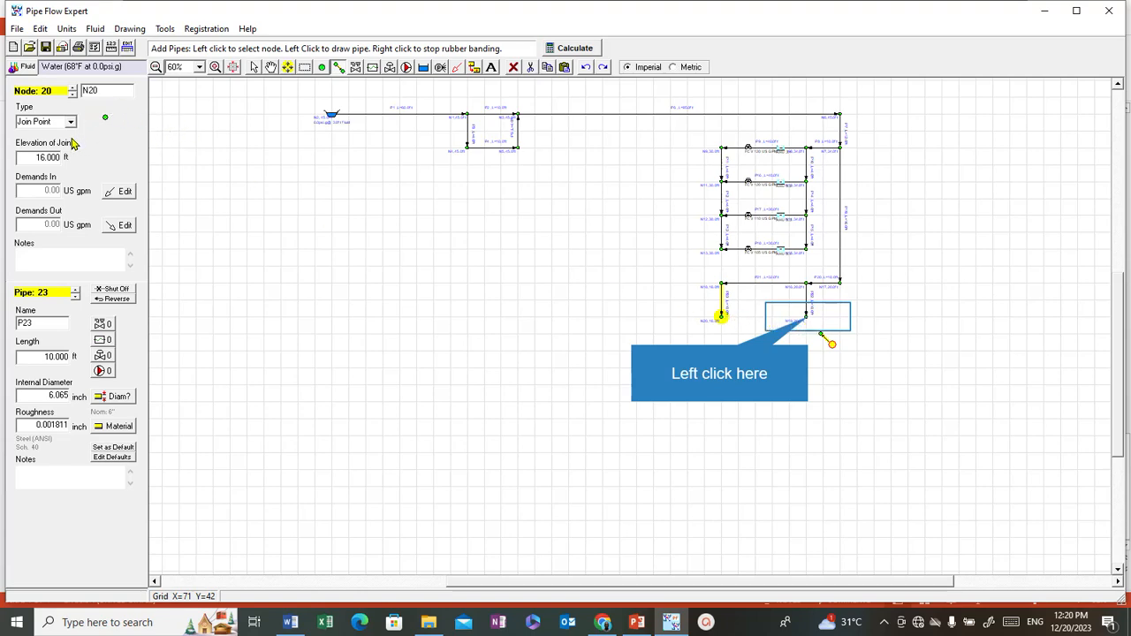
Extend the network with two consecutive vertical pipes downward from node N19 and two from node N20, ending at the same level.
left_click(806, 319)
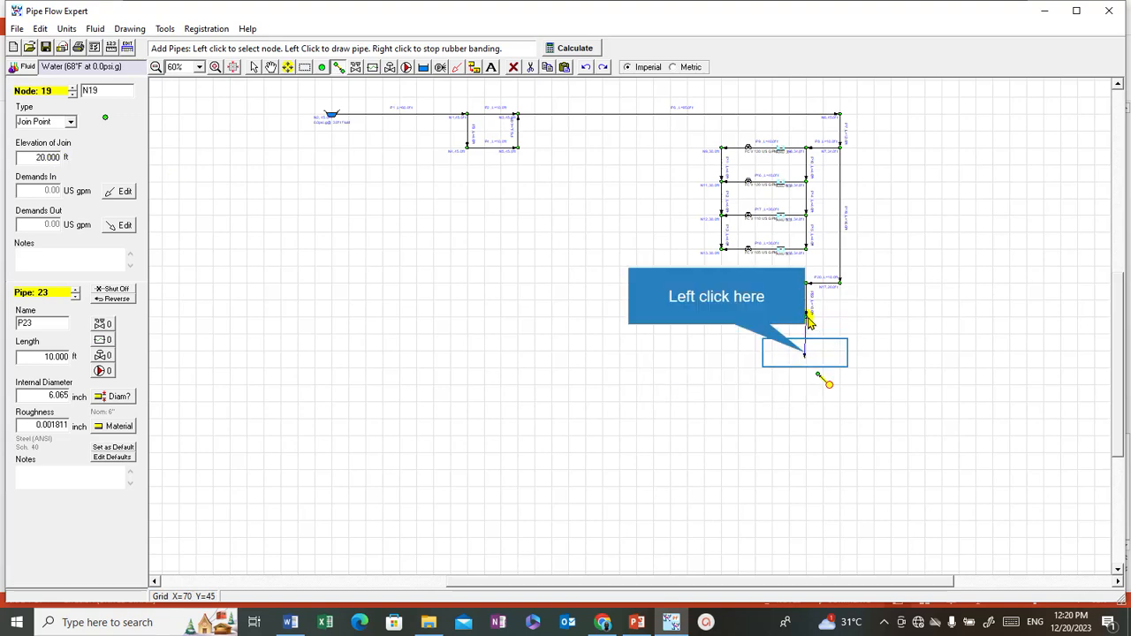
left_click(806, 362)
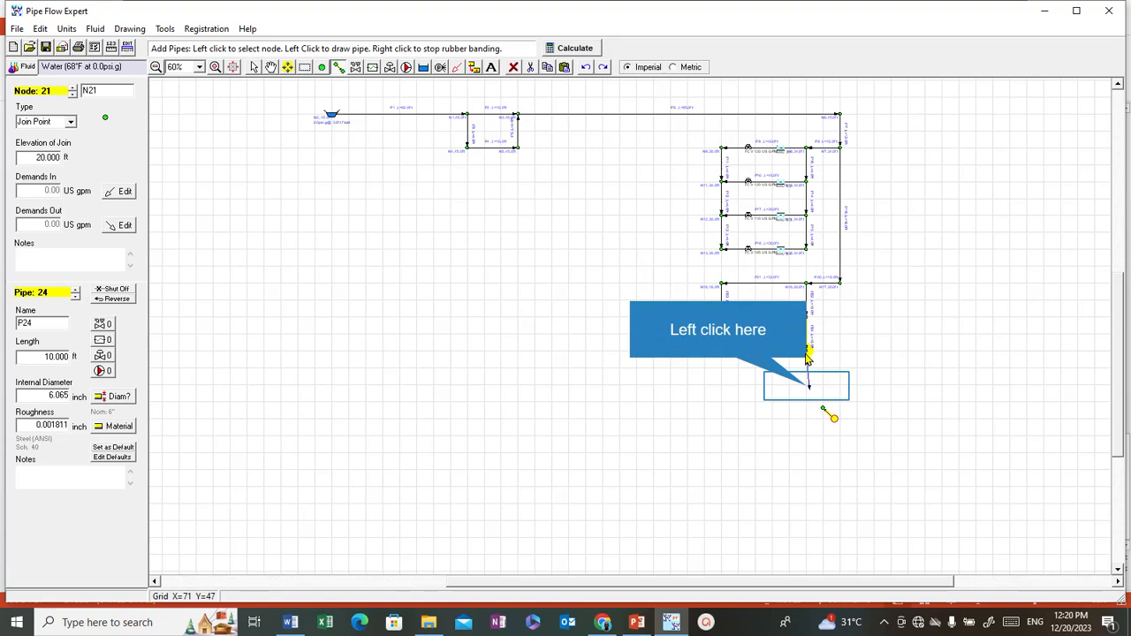
left_click(810, 392)
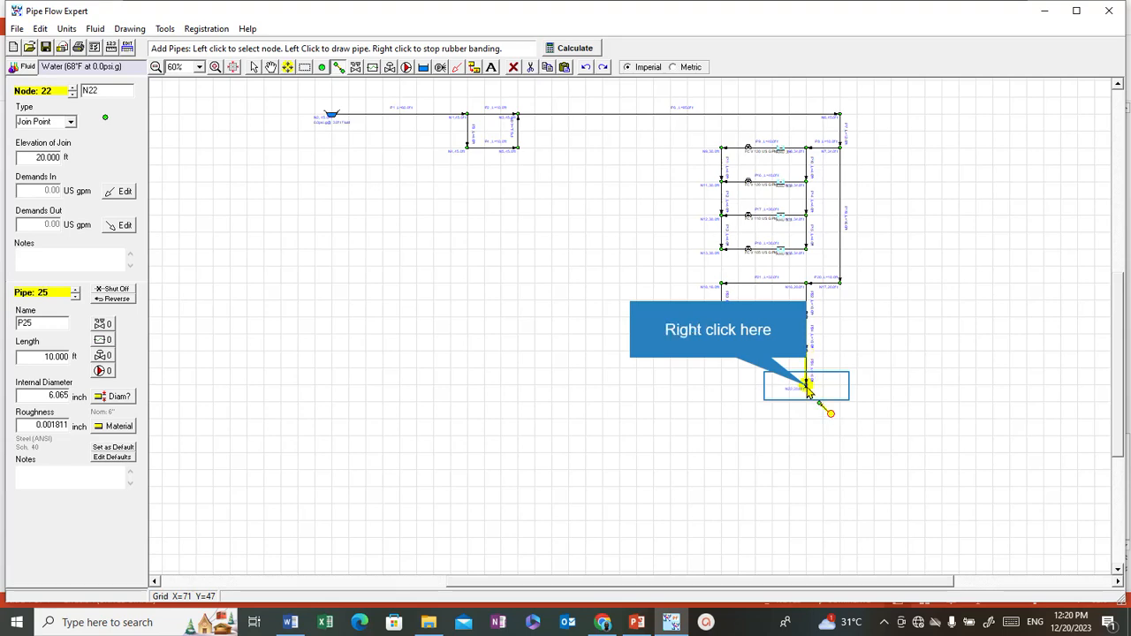
right_click(810, 393)
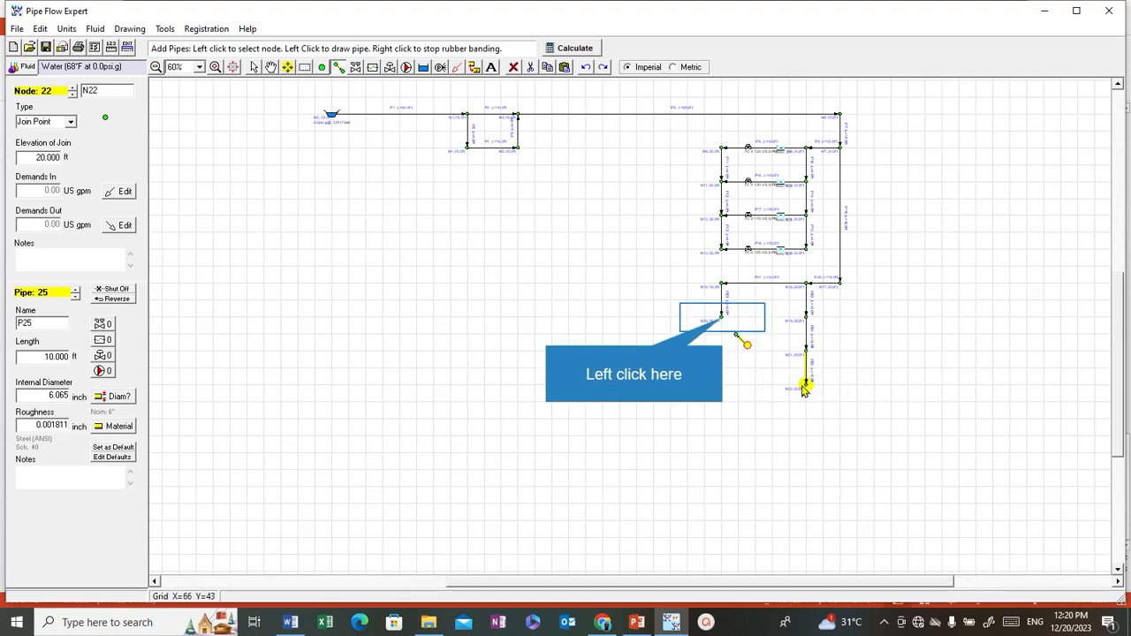
left_click(722, 324)
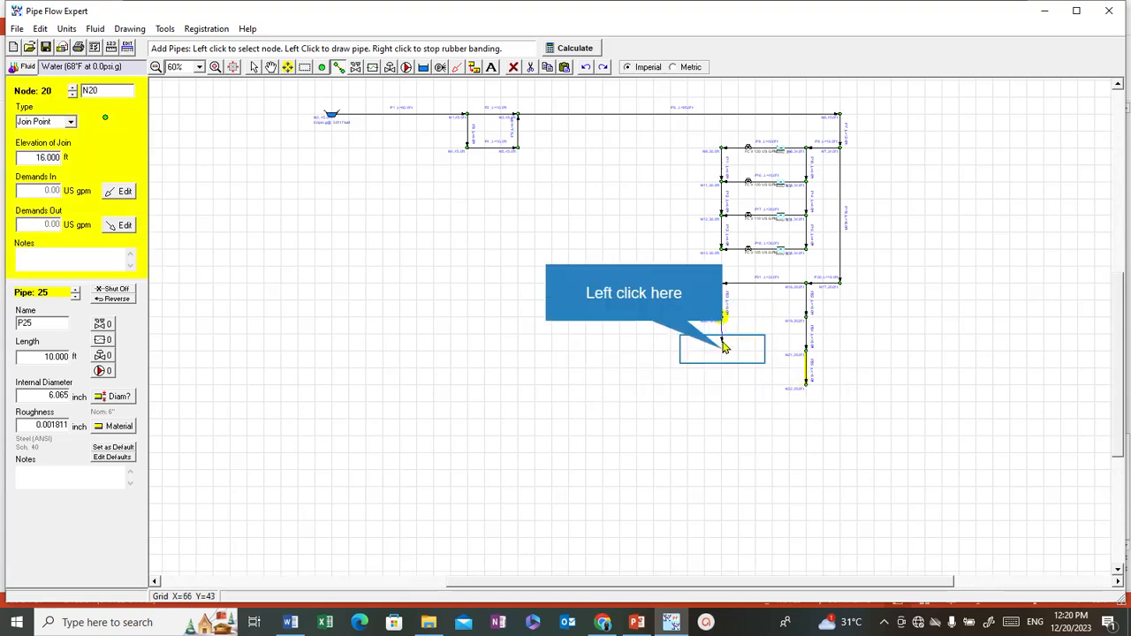
left_click(723, 389)
right_click(730, 394)
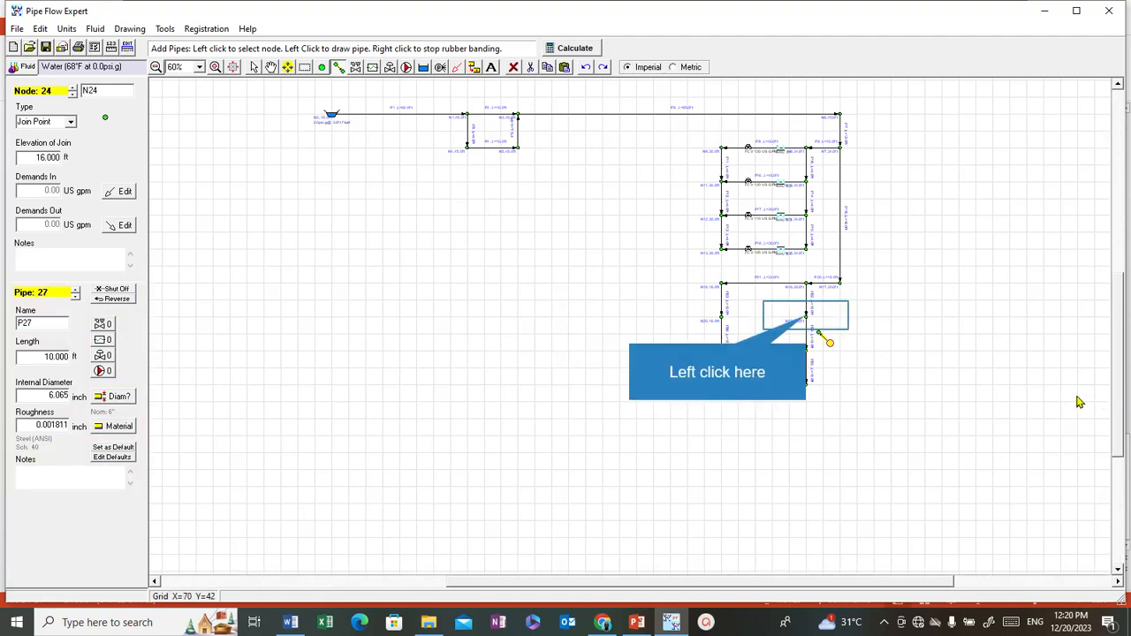
Connect the two vertical lines with three horizontal pipes: N19 to N20, N21 to N23, and N22 to N24.
left_click(806, 320)
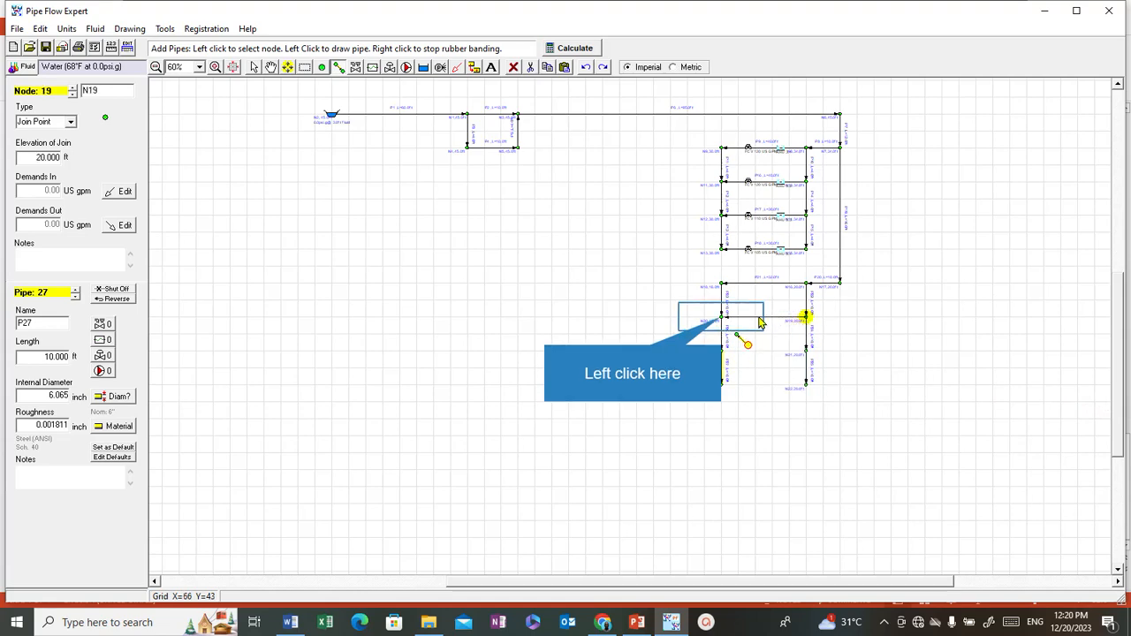
left_click(723, 323)
right_click(724, 323)
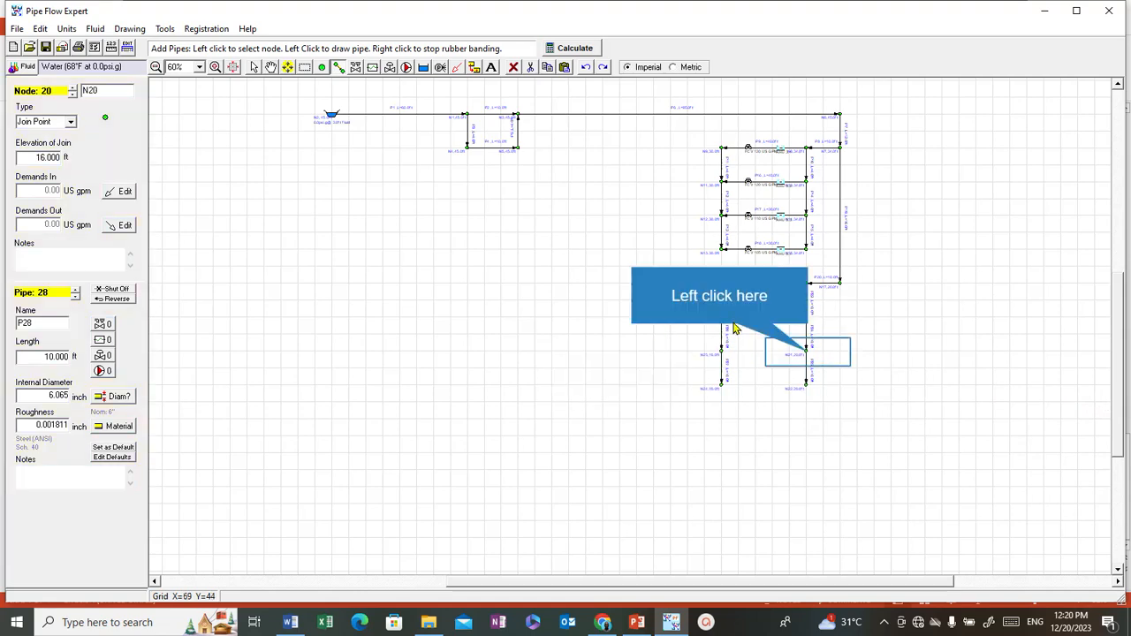
left_click(806, 354)
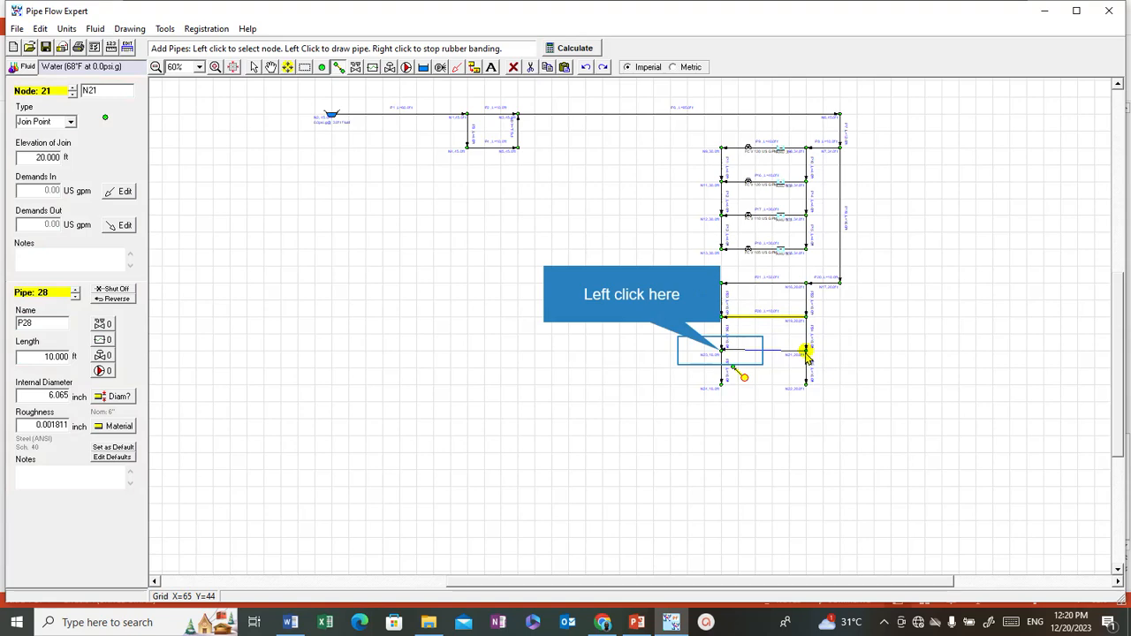
left_click(723, 351)
right_click(723, 354)
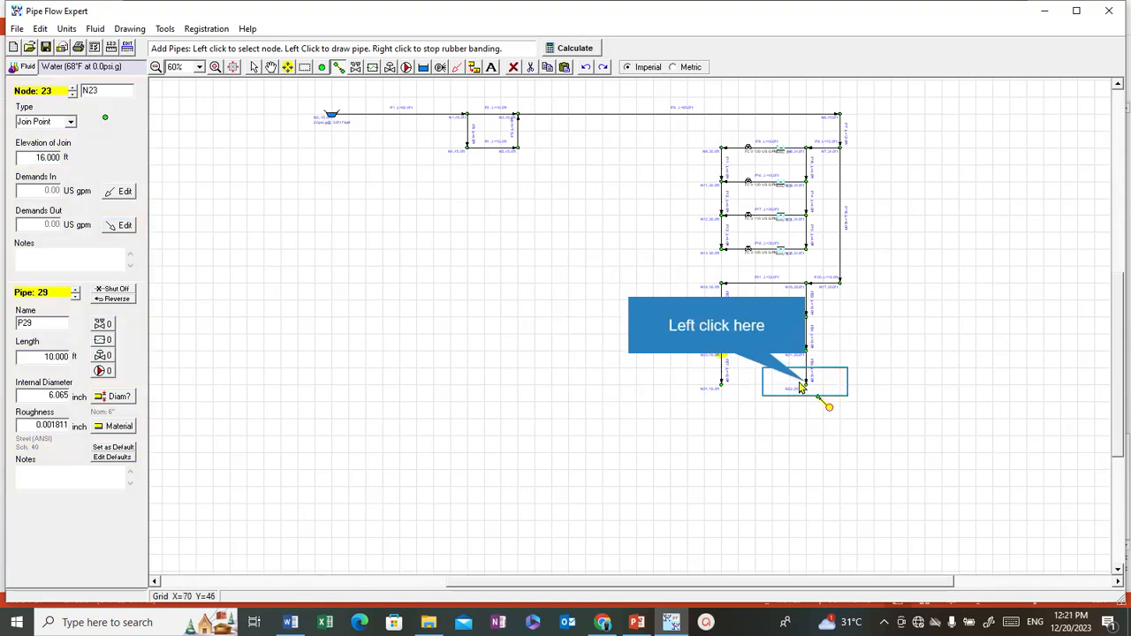
left_click(806, 384)
left_click(723, 387)
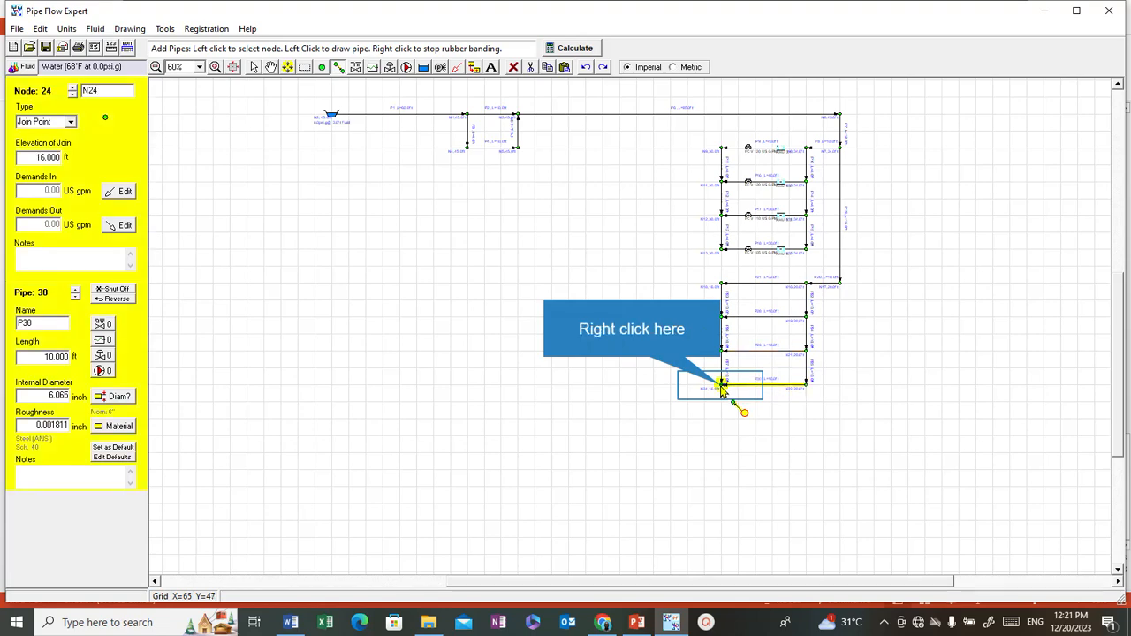
right_click(723, 388)
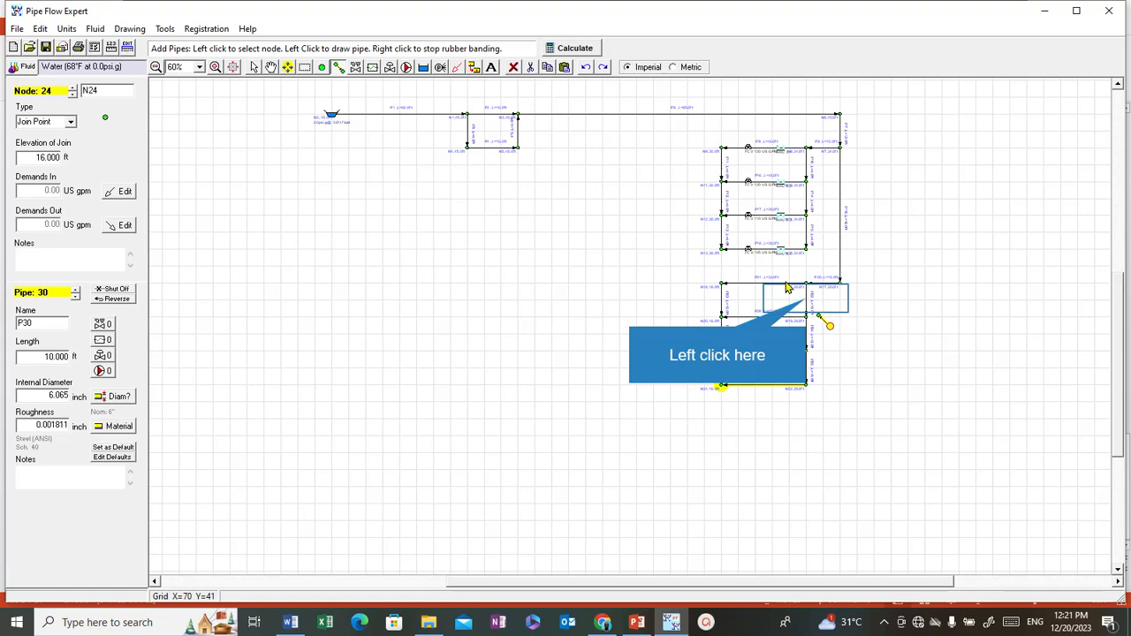
Set the length of pipe P22 between N16 and N19 to 4 ft and make its values the default pipe values.
left_click(806, 304)
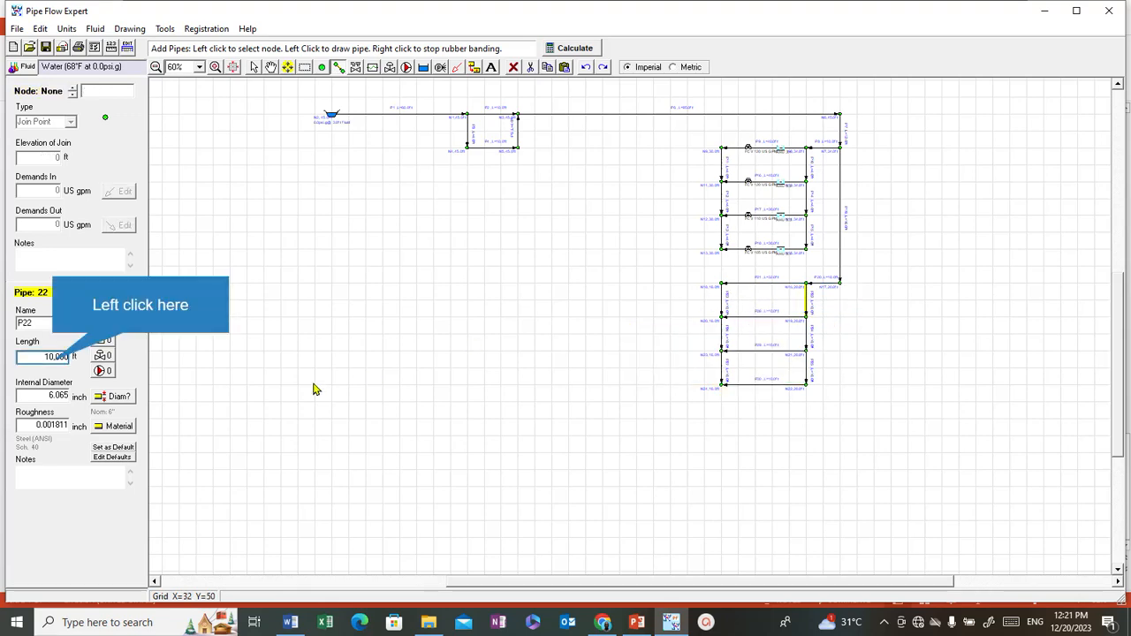
left_click(52, 357)
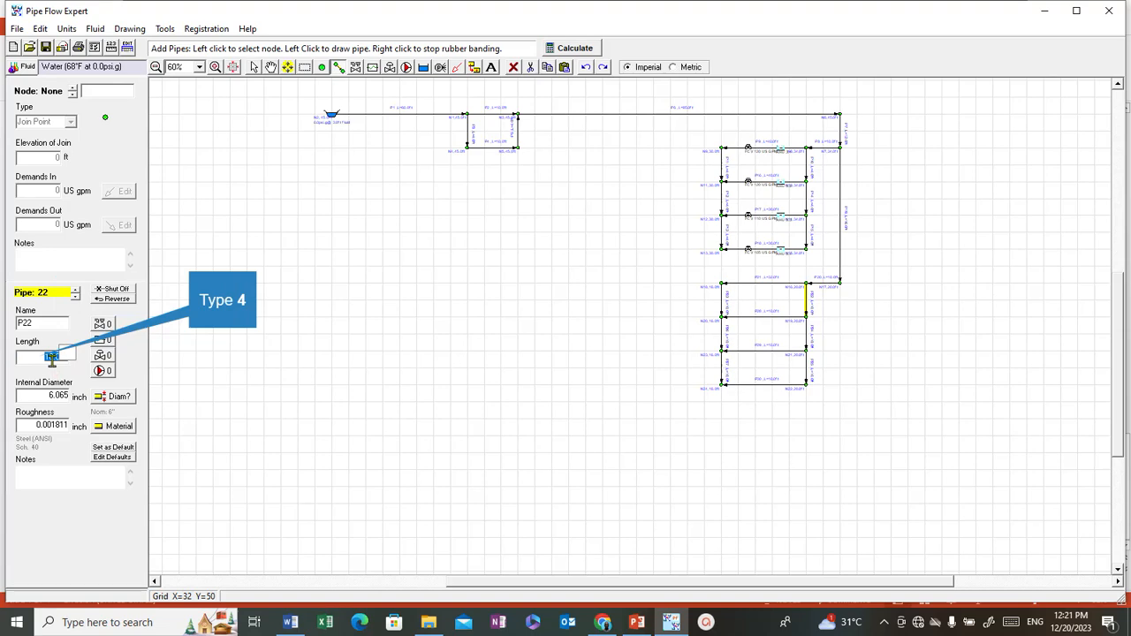
type("4")
key("Return")
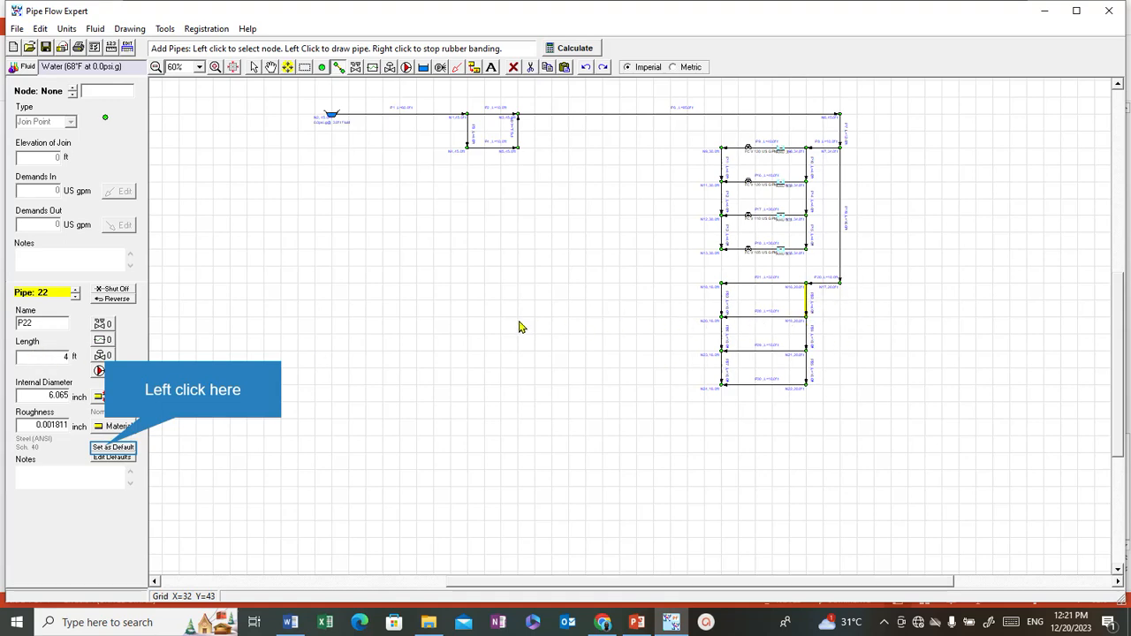
left_click(104, 449)
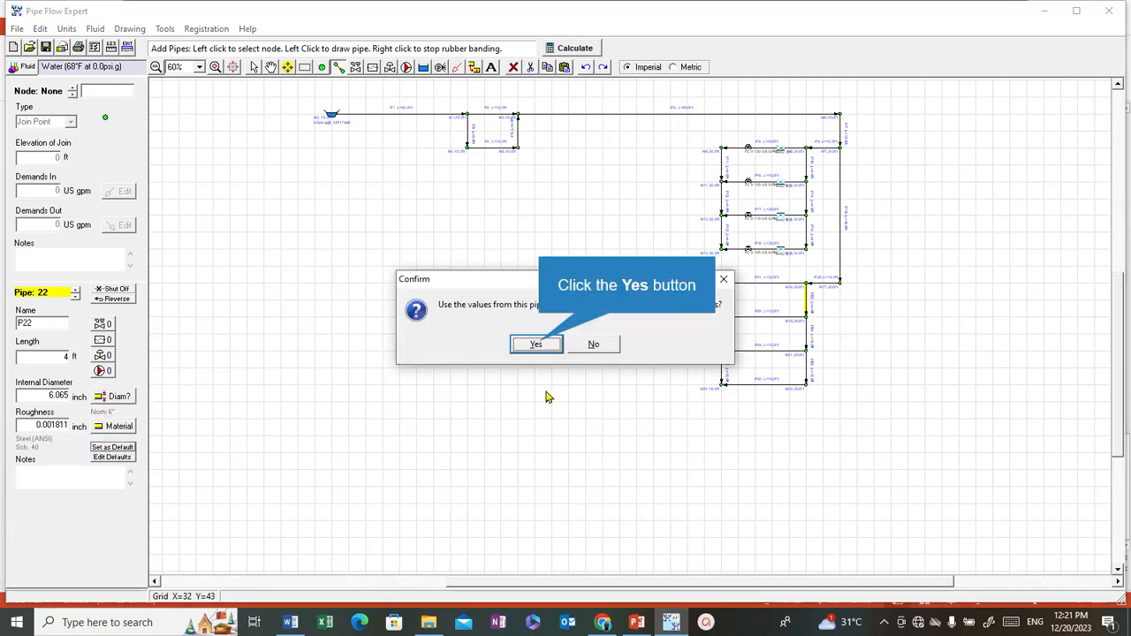
left_click(537, 345)
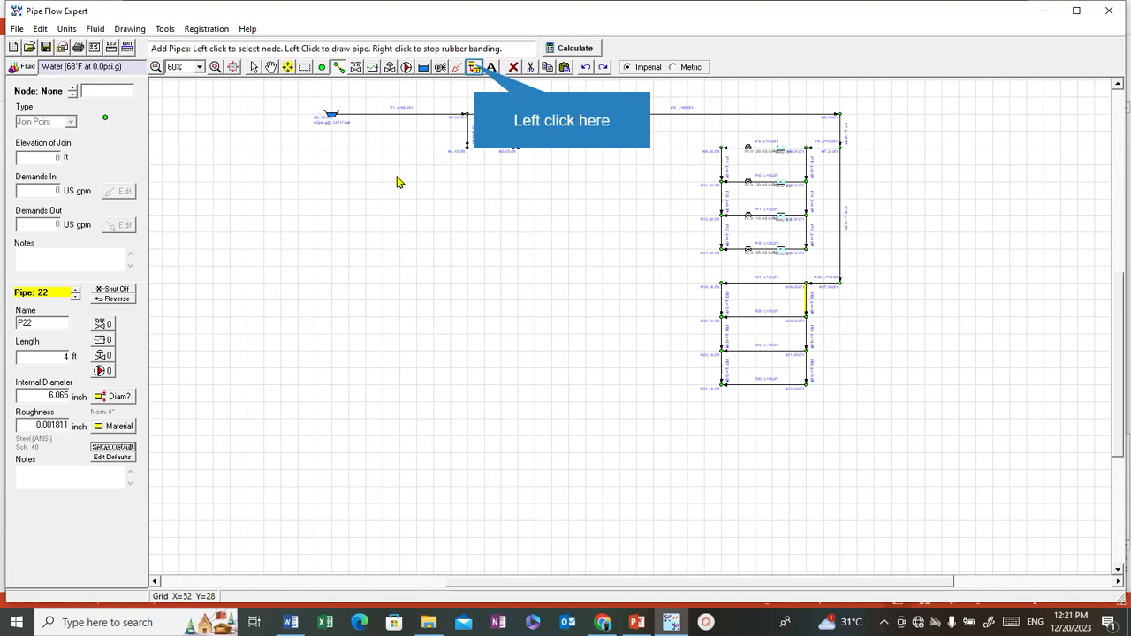
Copy the default pipe values with the 4 ft length onto the vertical pipes P24, P25, P23, P26 and P27.
left_click(477, 68)
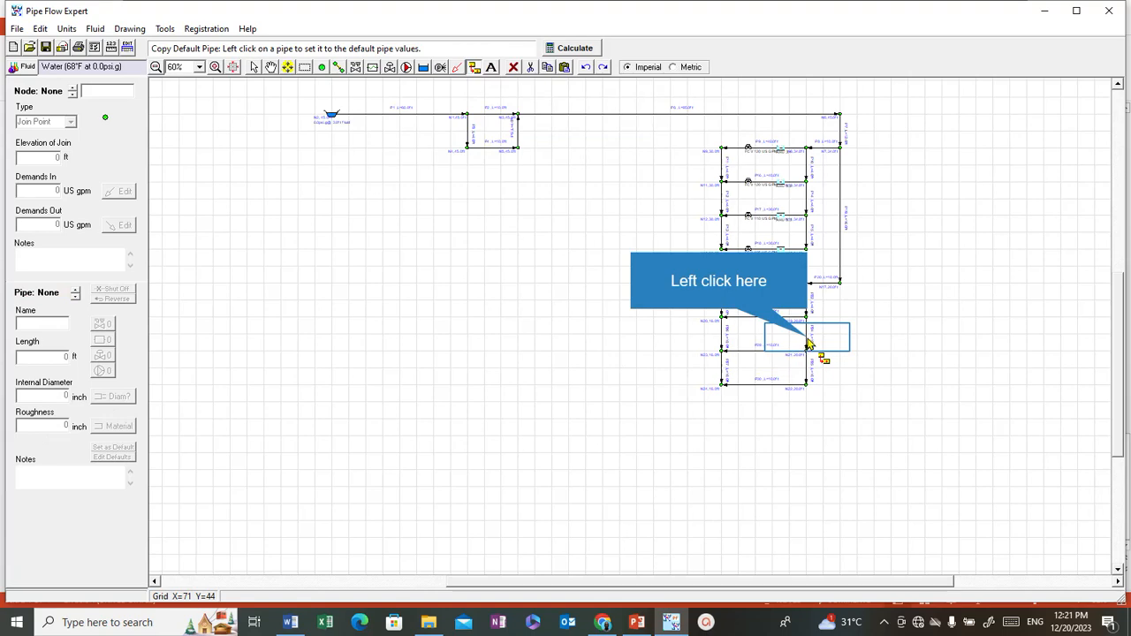
left_click(809, 344)
left_click(544, 370)
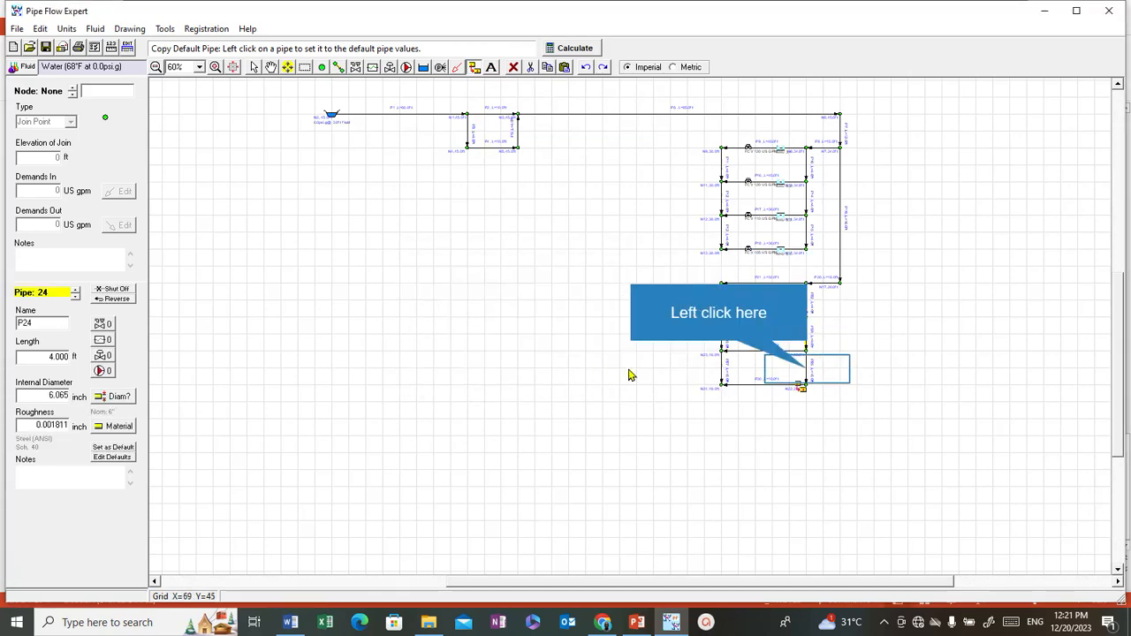
left_click(808, 374)
left_click(553, 369)
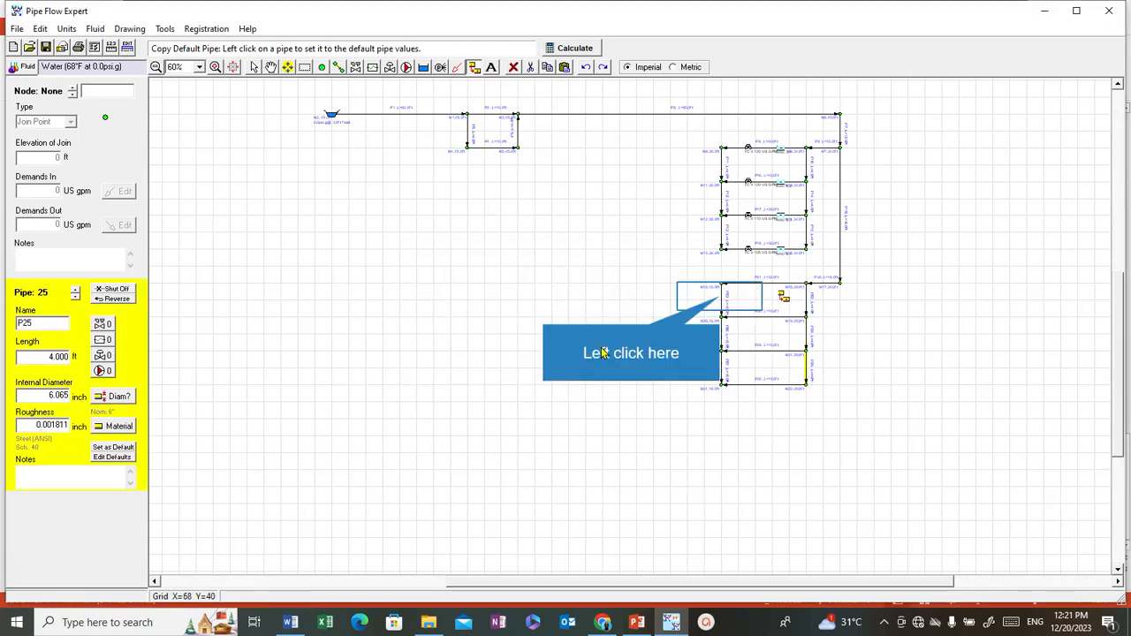
left_click(724, 302)
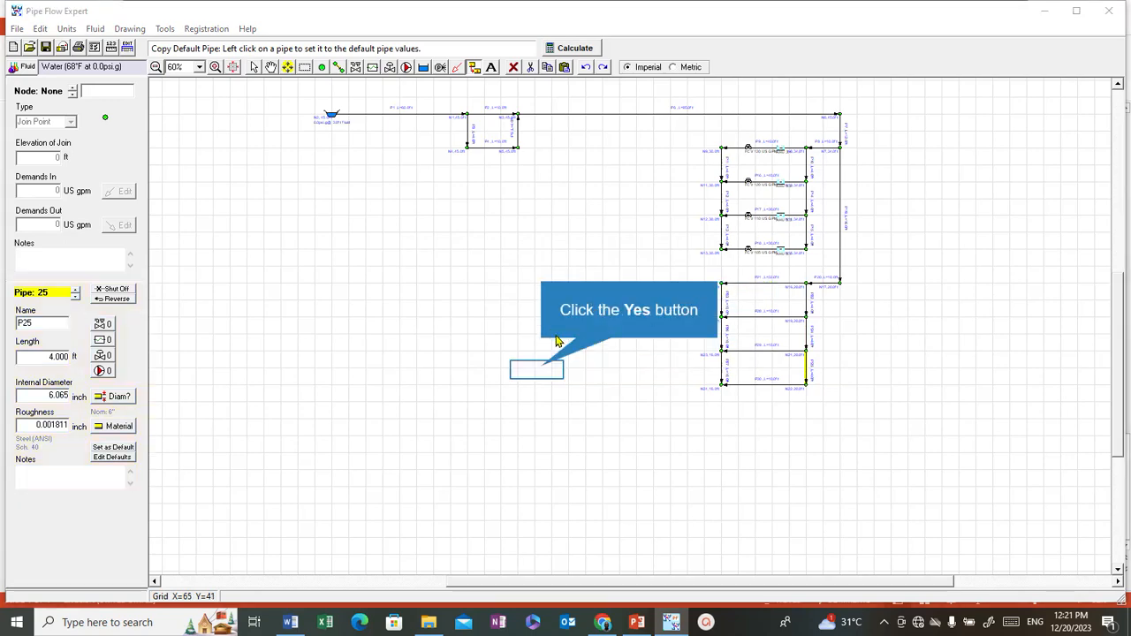
left_click(545, 368)
left_click(723, 341)
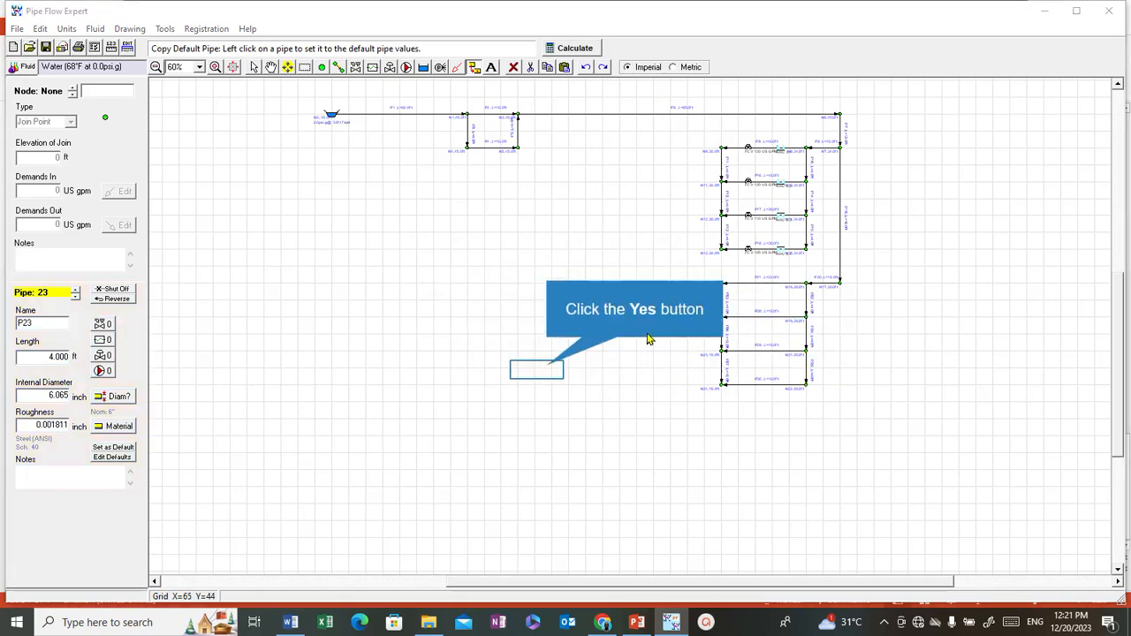
left_click(550, 371)
left_click(721, 373)
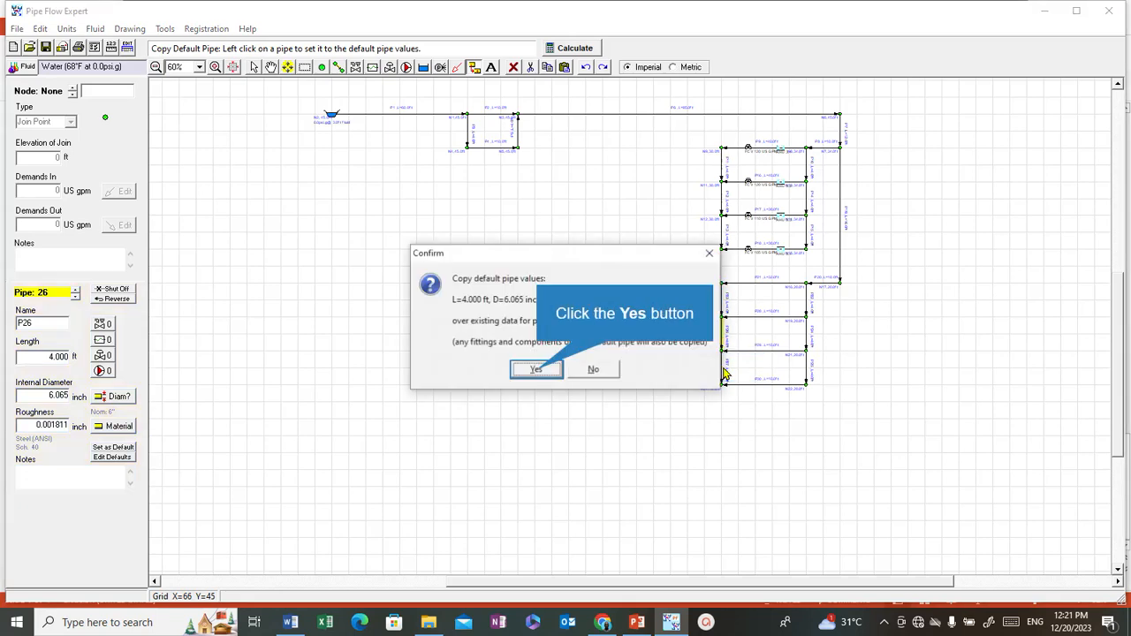
left_click(558, 369)
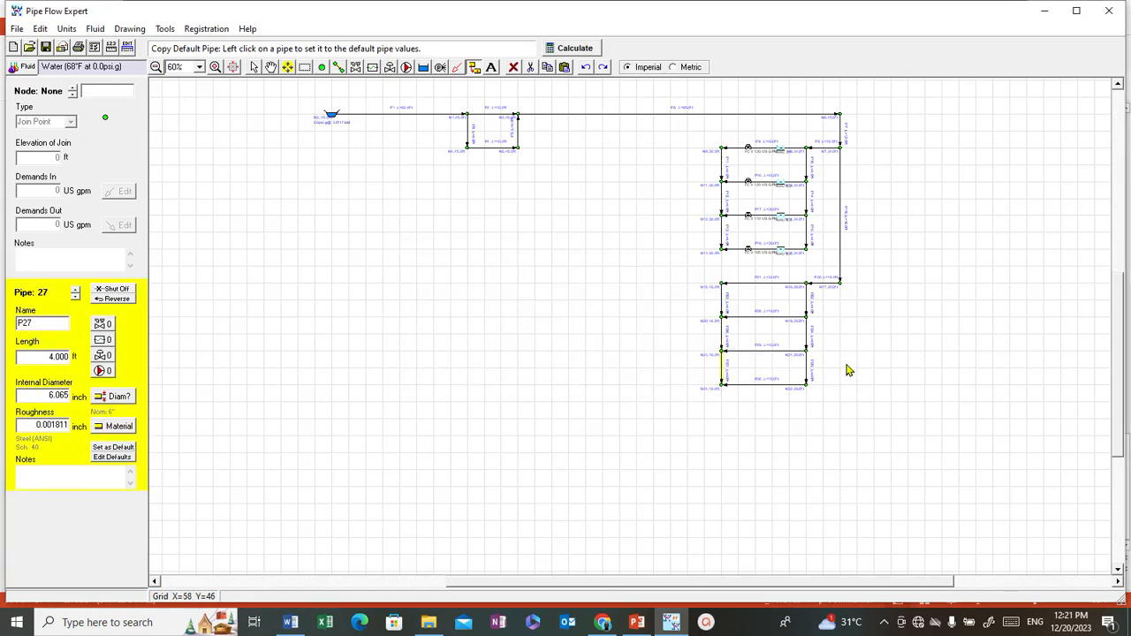
Examine the pipe lengths and node elevations of the lower branch group against the AHU branches above it.
scroll(781, 358, "up", 2)
scroll(781, 358, "up", 1)
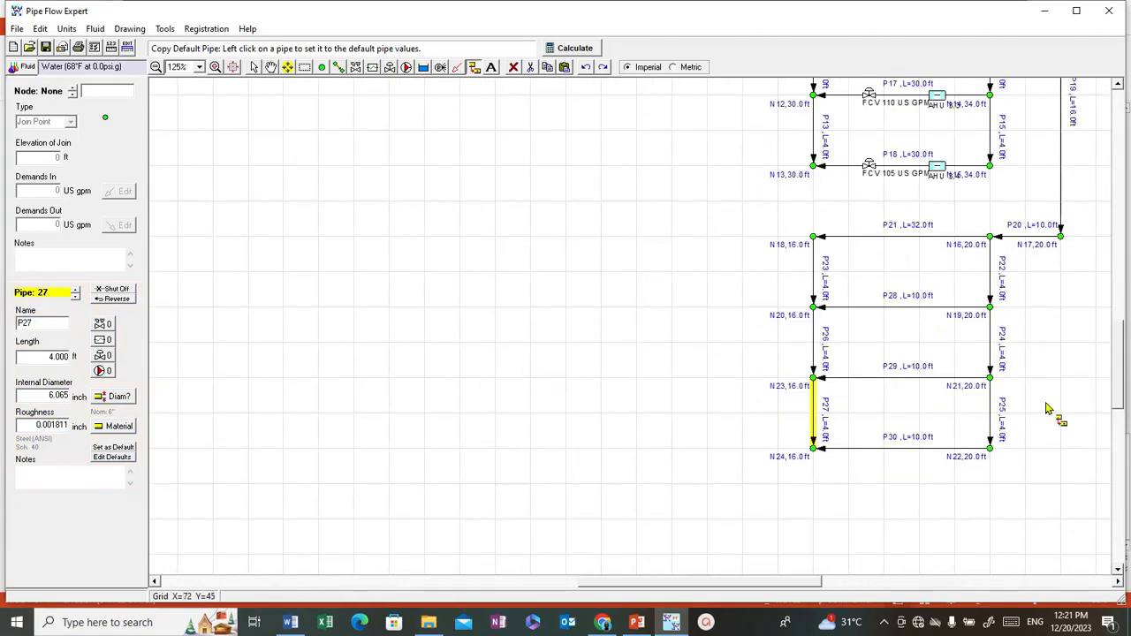
scroll(1028, 380, "up", 1)
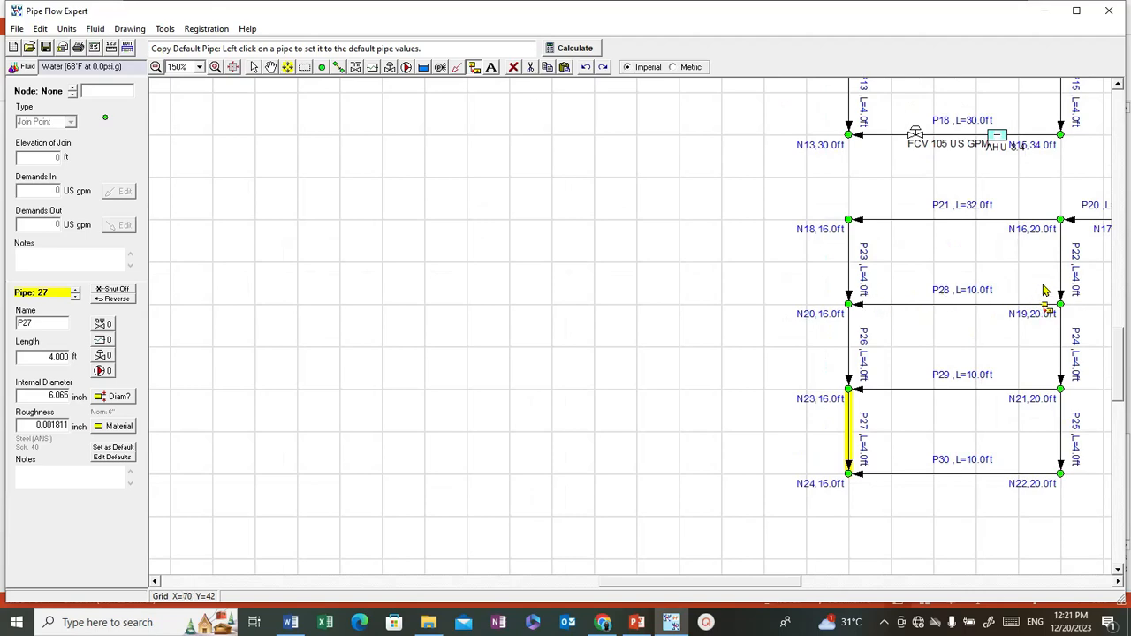
scroll(997, 477, "down", 1)
scroll(981, 479, "down", 1)
scroll(910, 309, "down", 1)
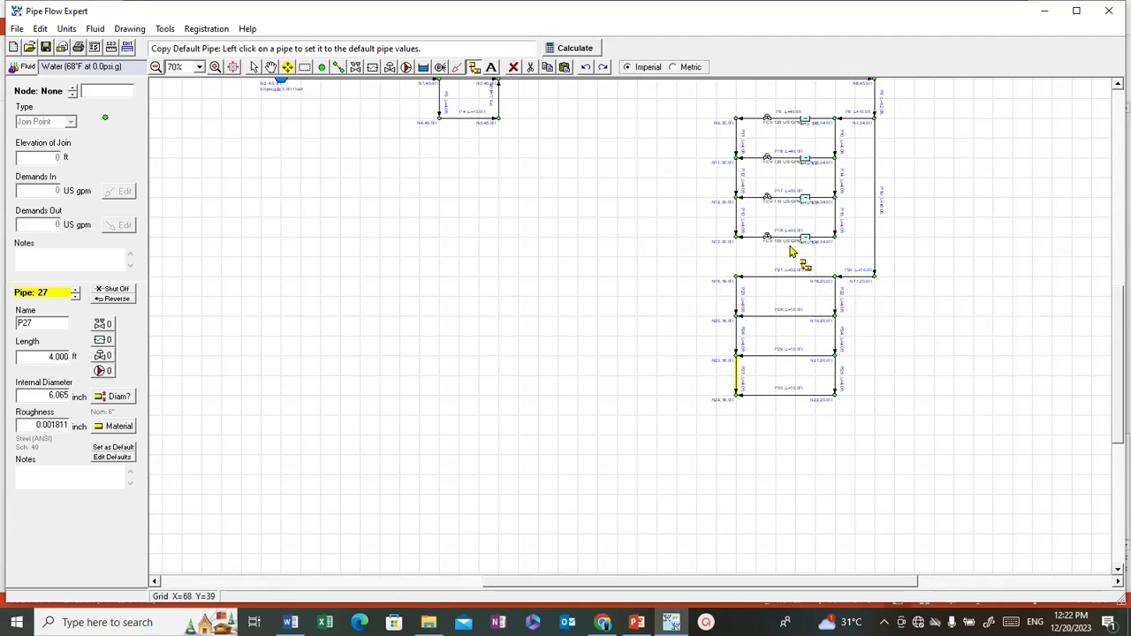
scroll(808, 306, "up", 1)
scroll(815, 304, "up", 1)
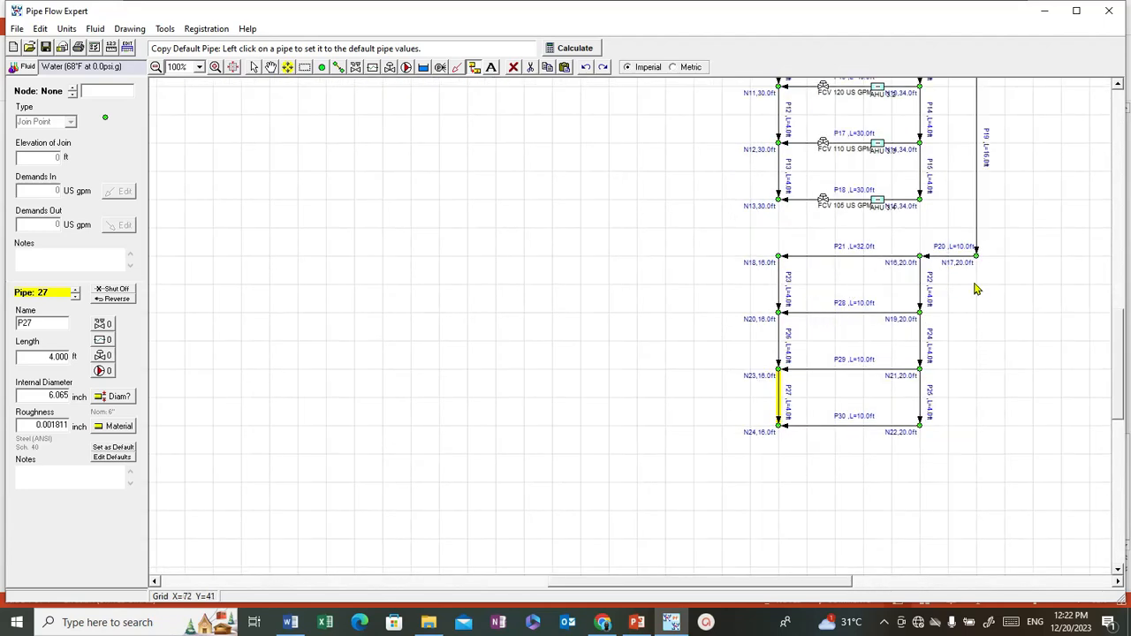
scroll(978, 351, "up", 1)
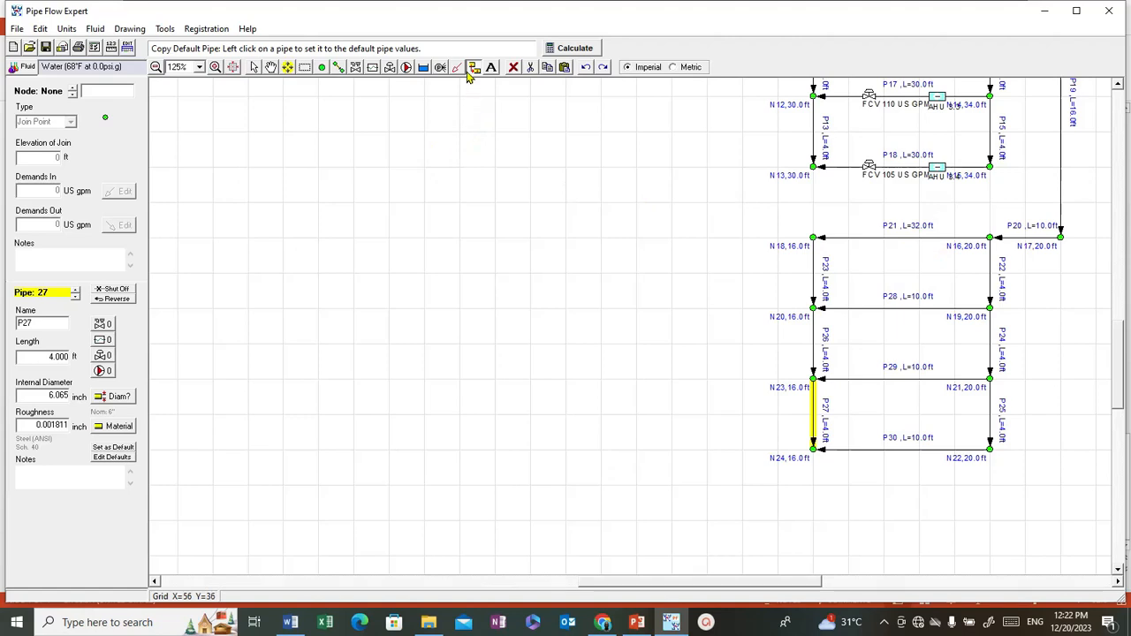
Make pipe P18's values the default and copy them, including its flow control valve and AHU component, onto pipe P21.
left_click(255, 68)
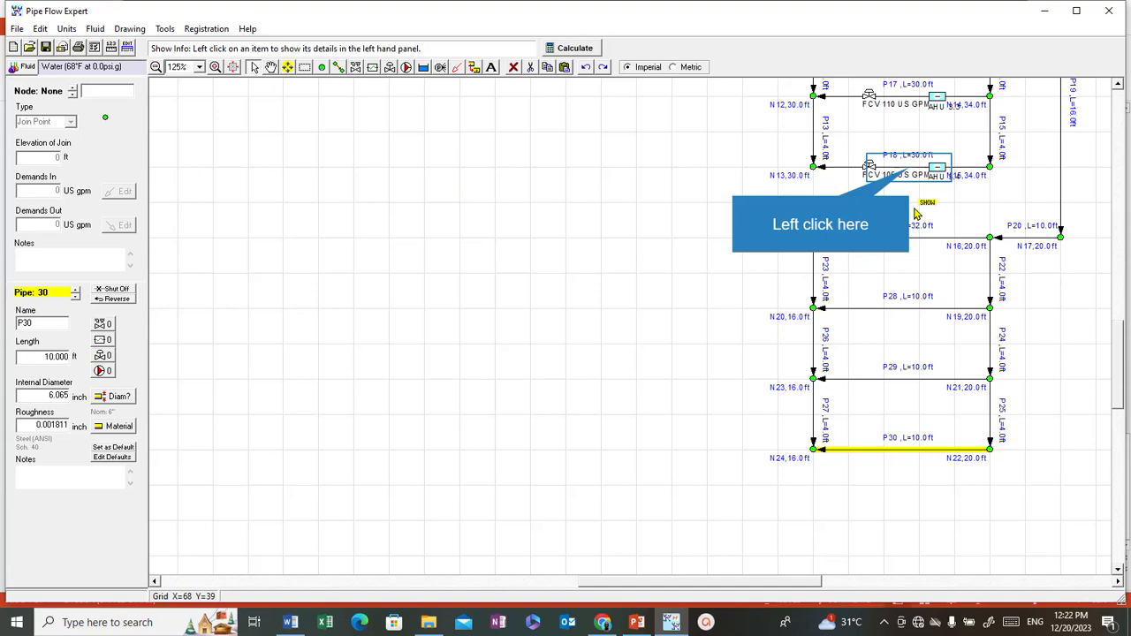
left_click(910, 170)
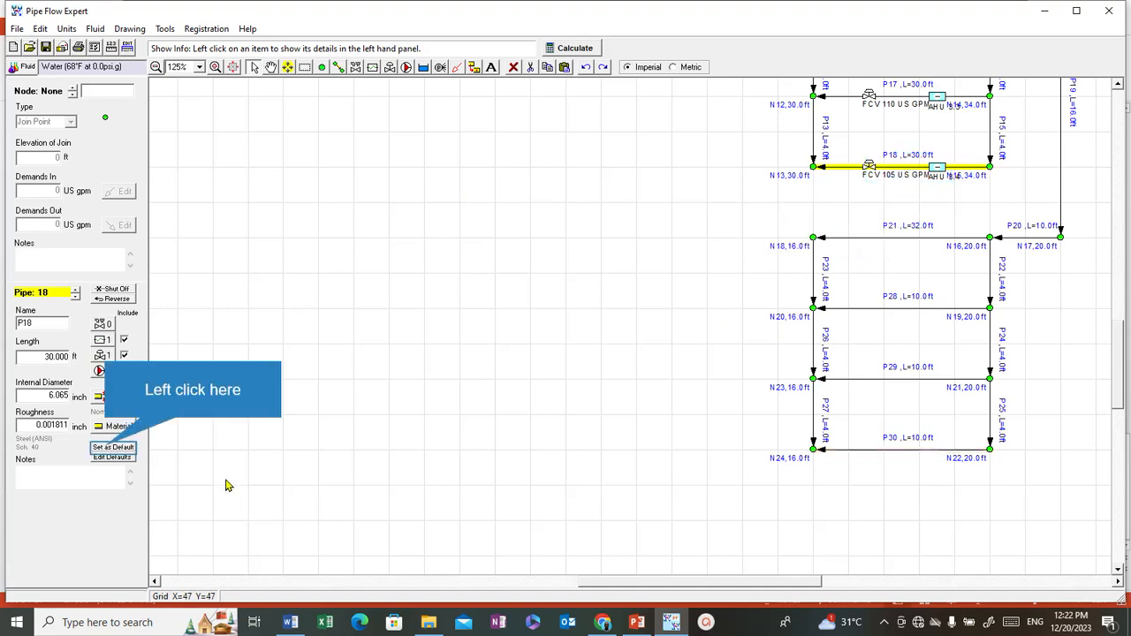
left_click(112, 447)
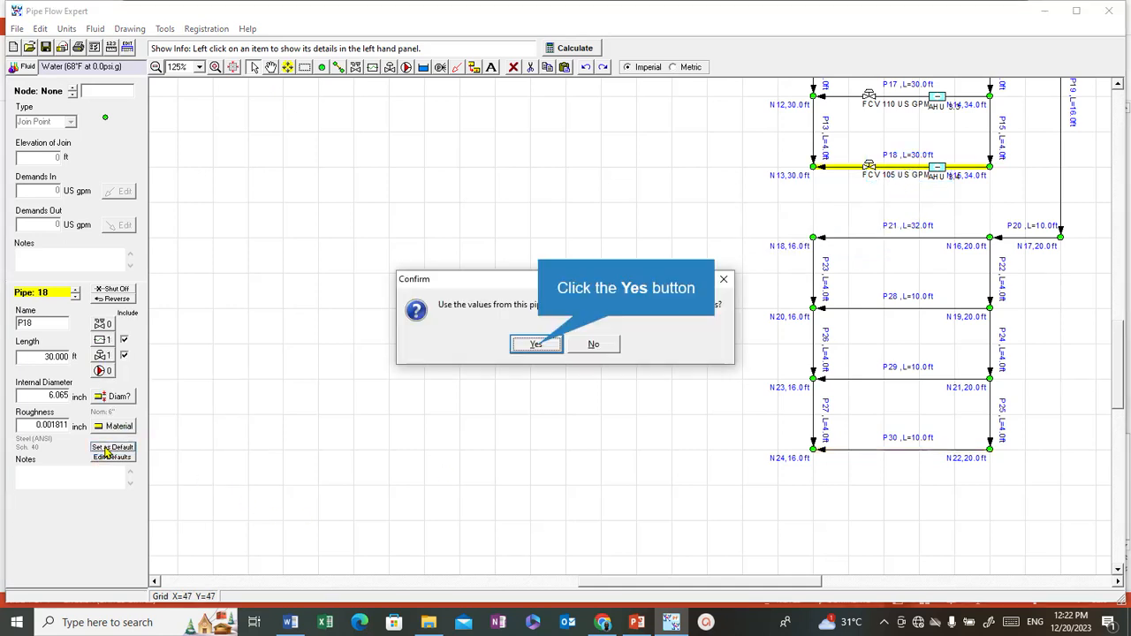
left_click(537, 345)
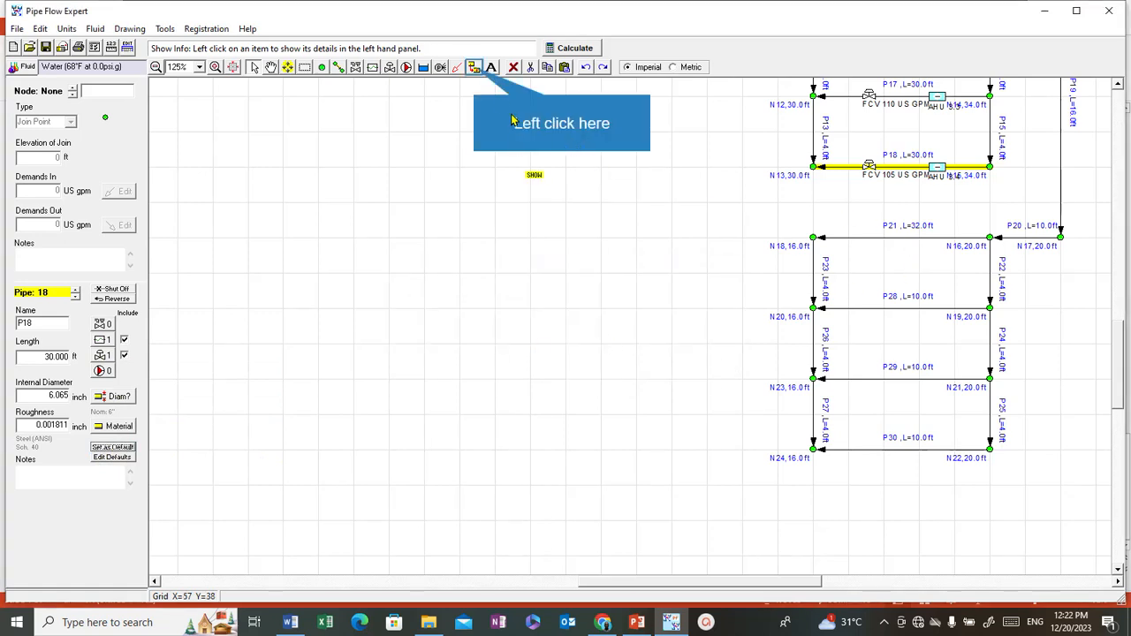
left_click(474, 68)
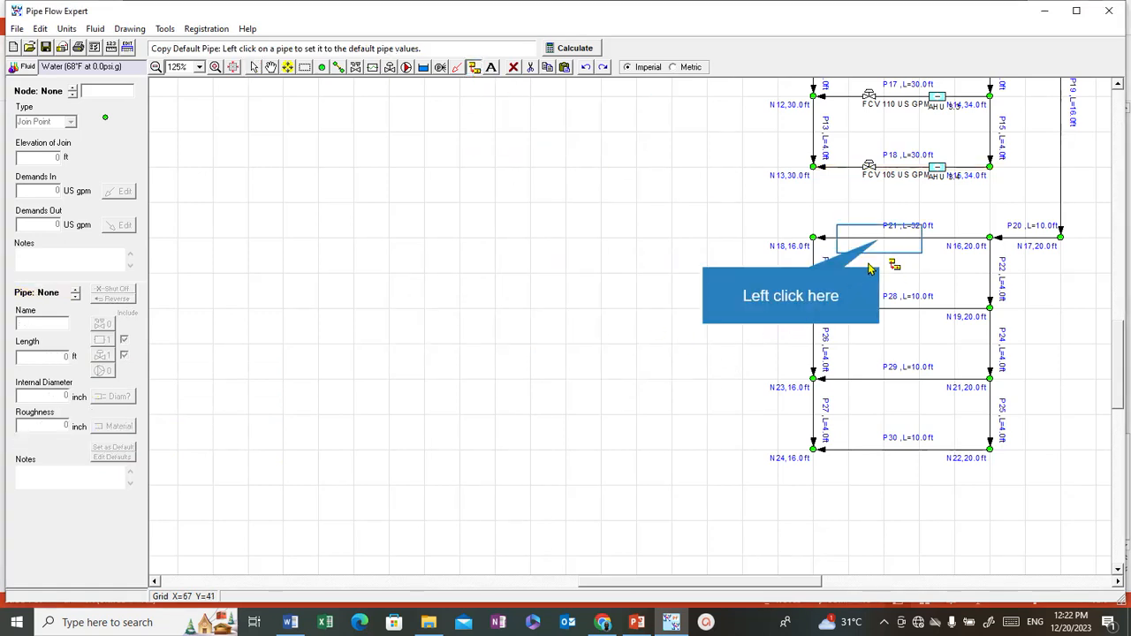
left_click(907, 236)
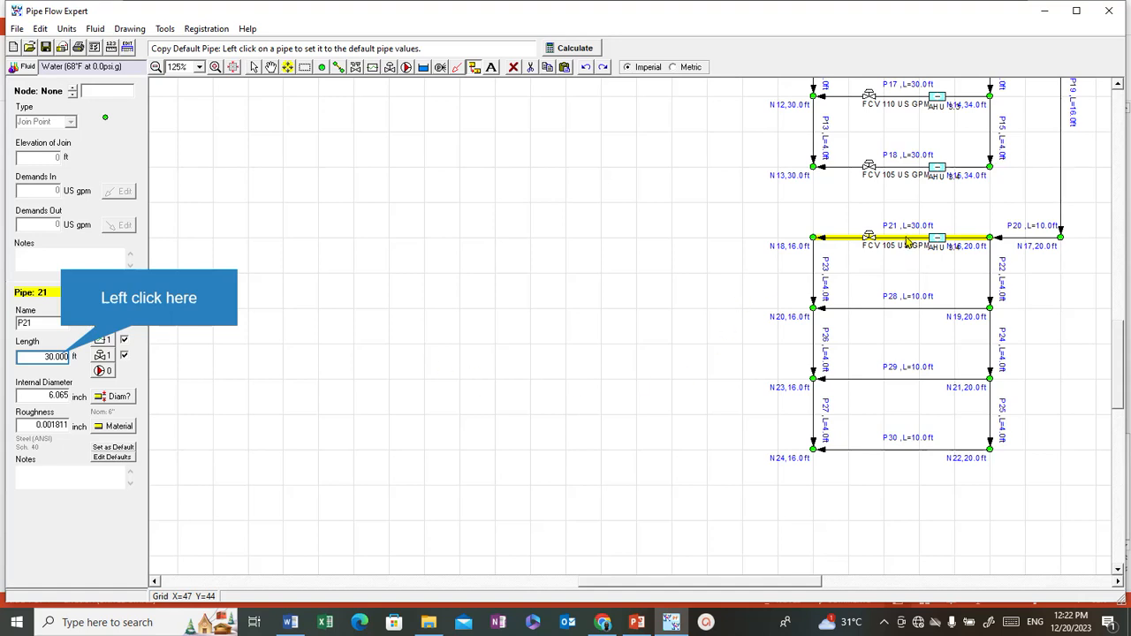
Set pipe P21's length to 32 ft and rename its component to AHU 2.1.
left_click(60, 354)
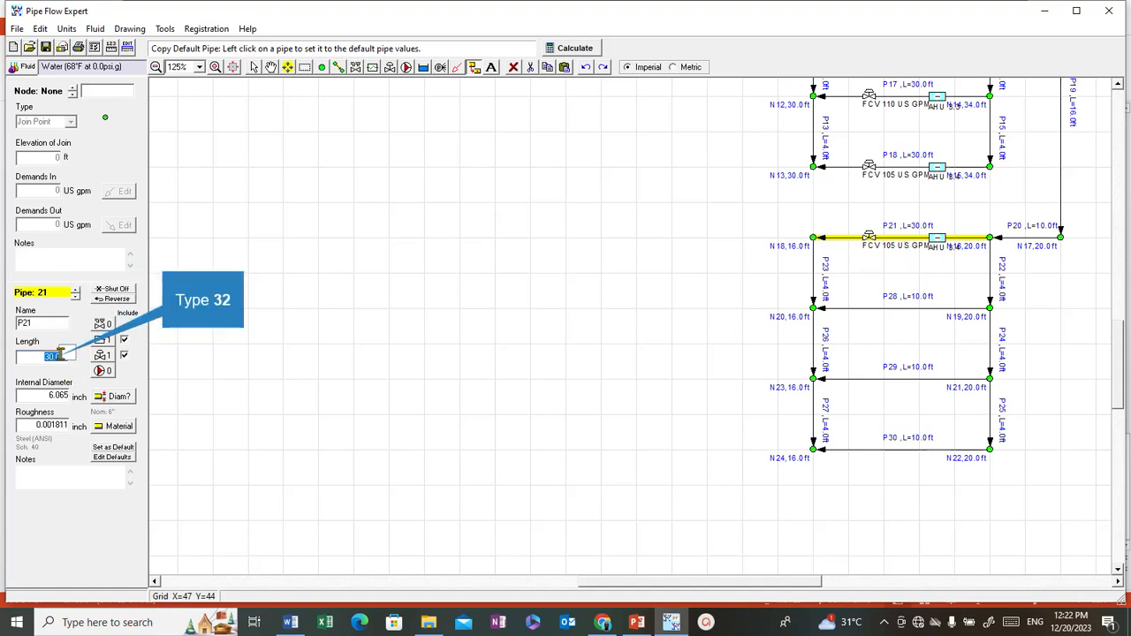
type("32")
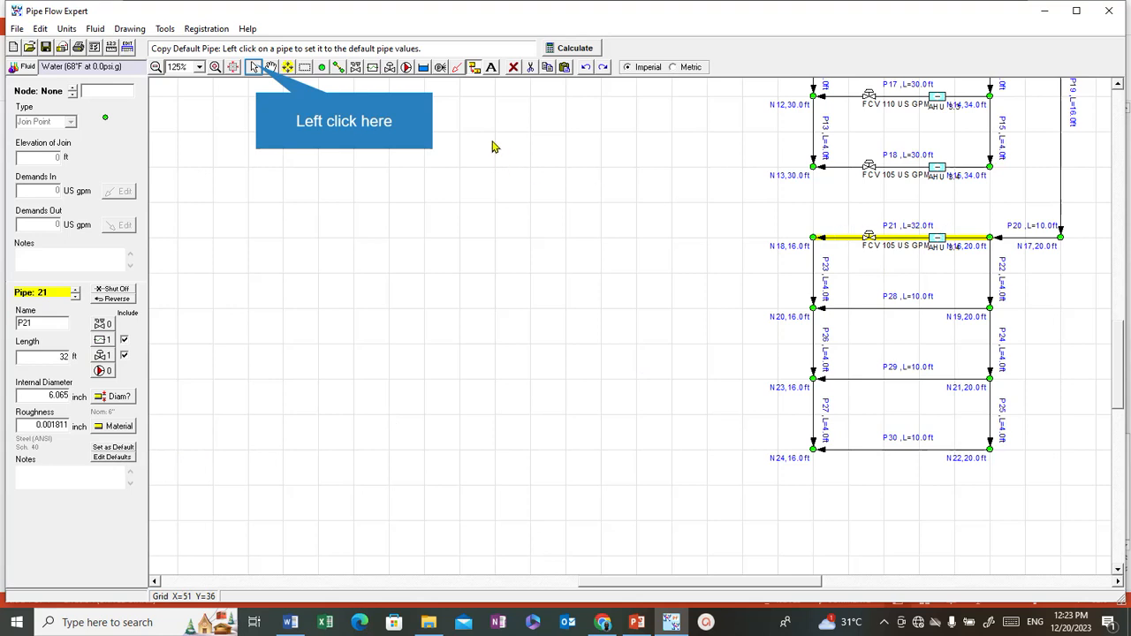
left_click(257, 69)
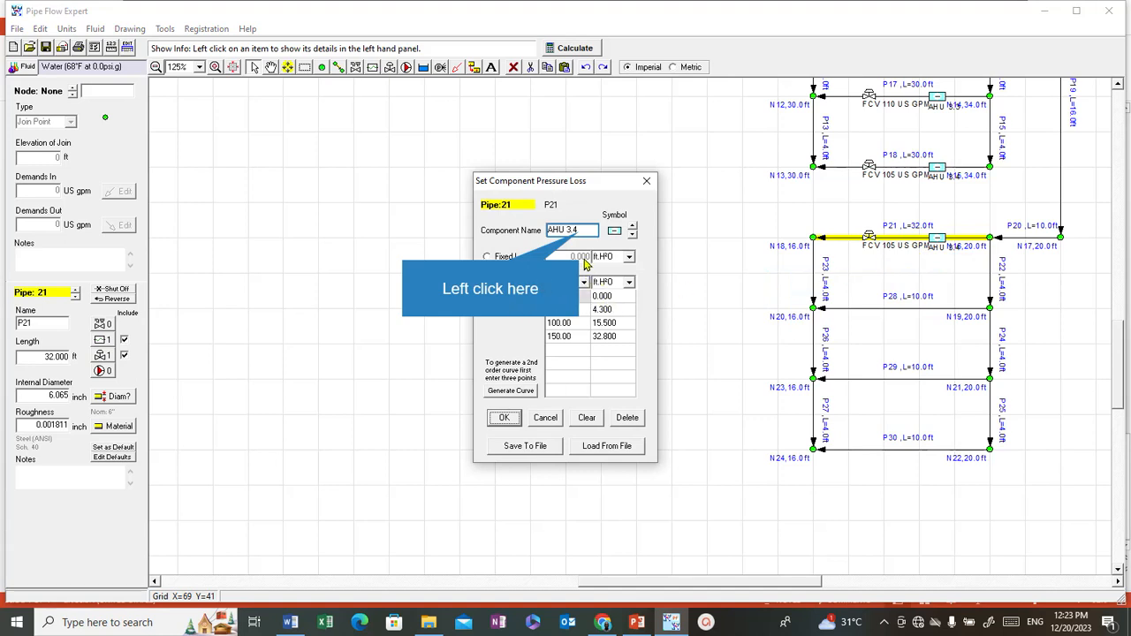
left_click(579, 232)
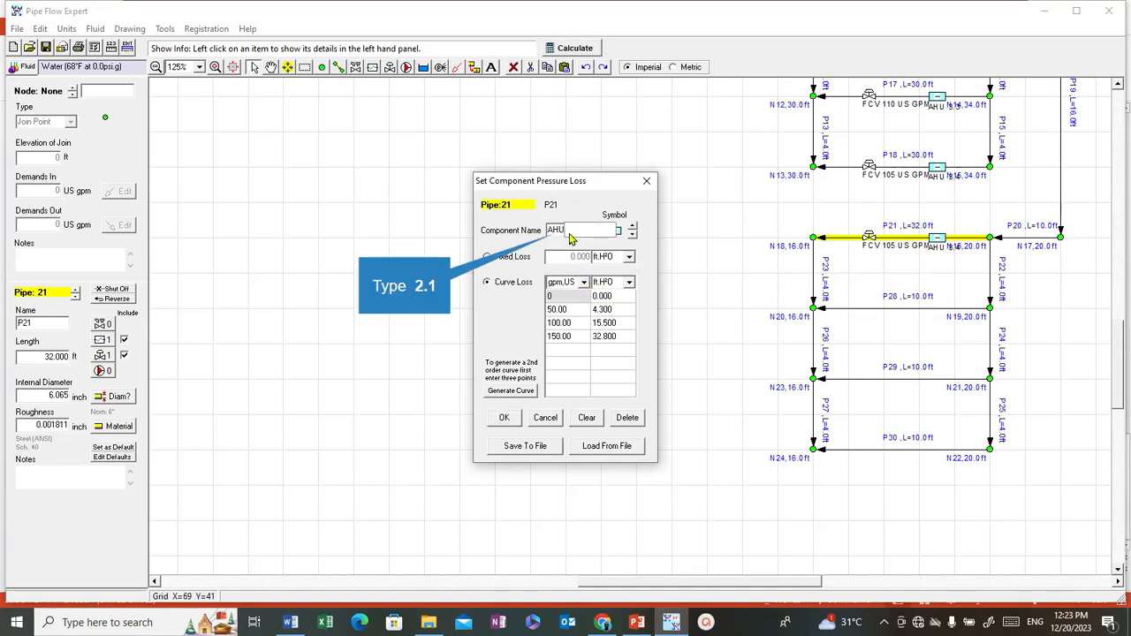
type("2.1")
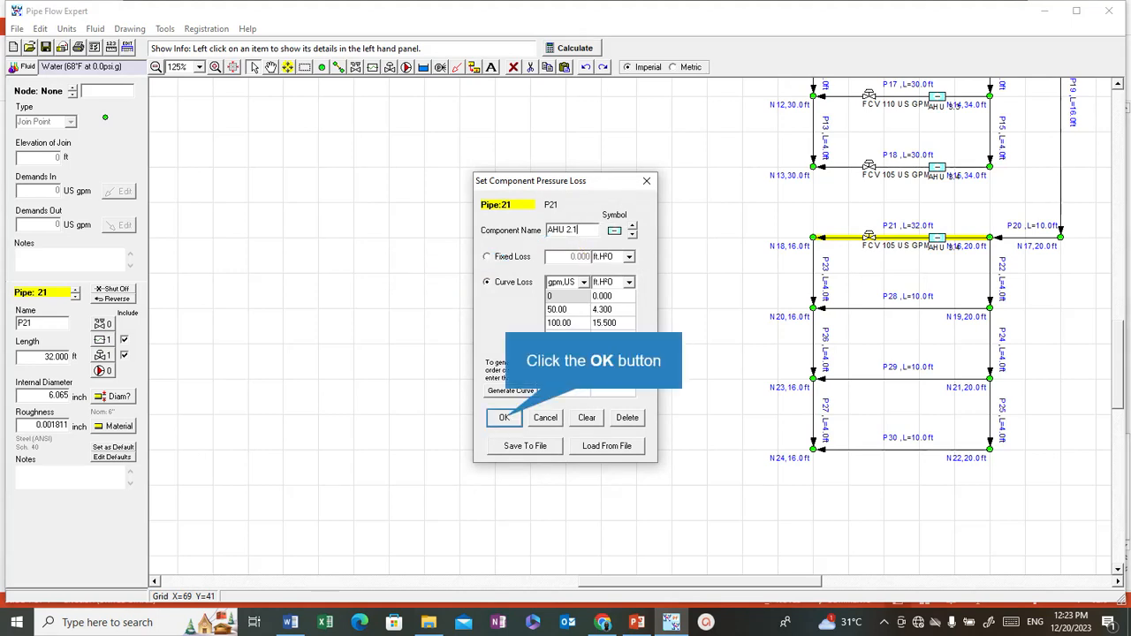
left_click(504, 418)
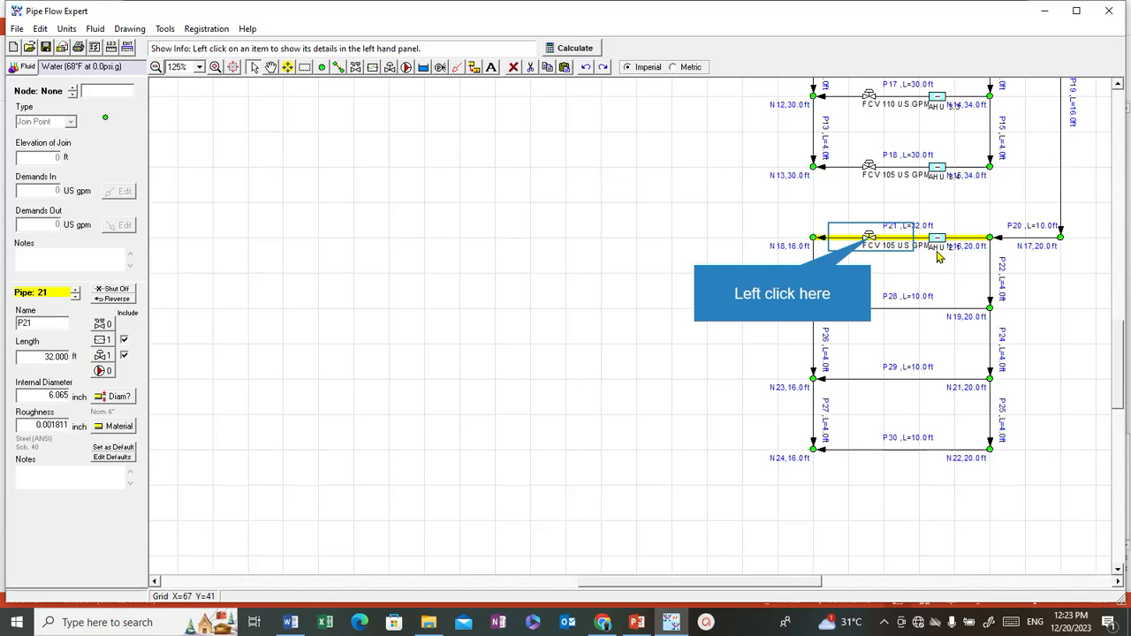
Set the flow control valve on pipe P21 to 100 US gpm and rename it FCV 100 US GPM.
left_click(871, 243)
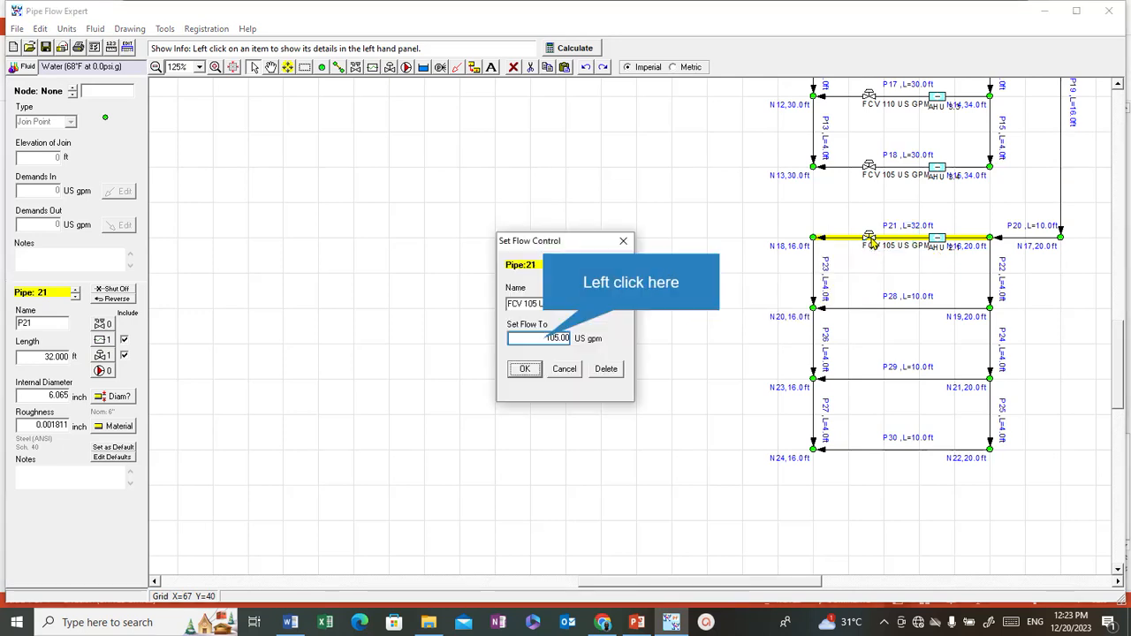
left_click(542, 338)
type("10")
type("1000")
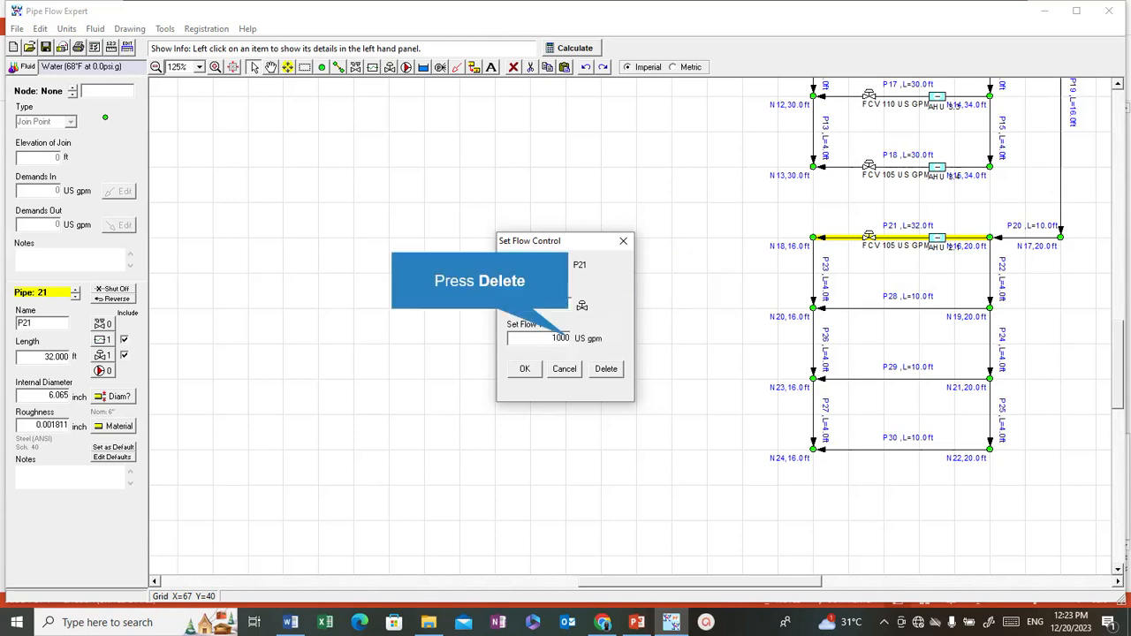
key("Delete")
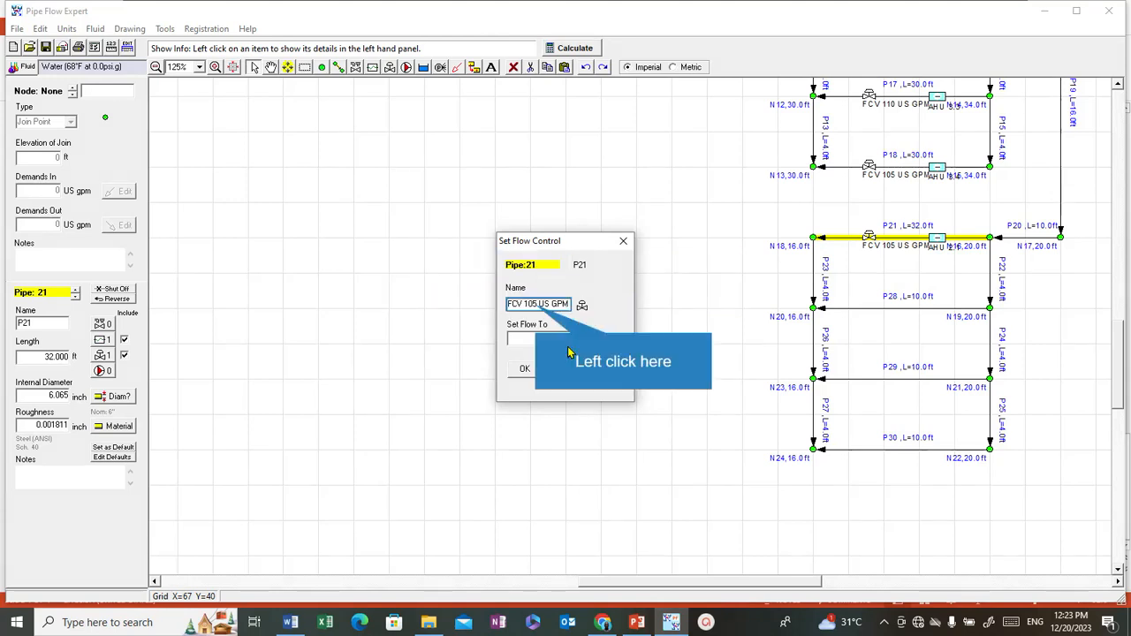
left_click(540, 304)
key("BackSpace")
type("0")
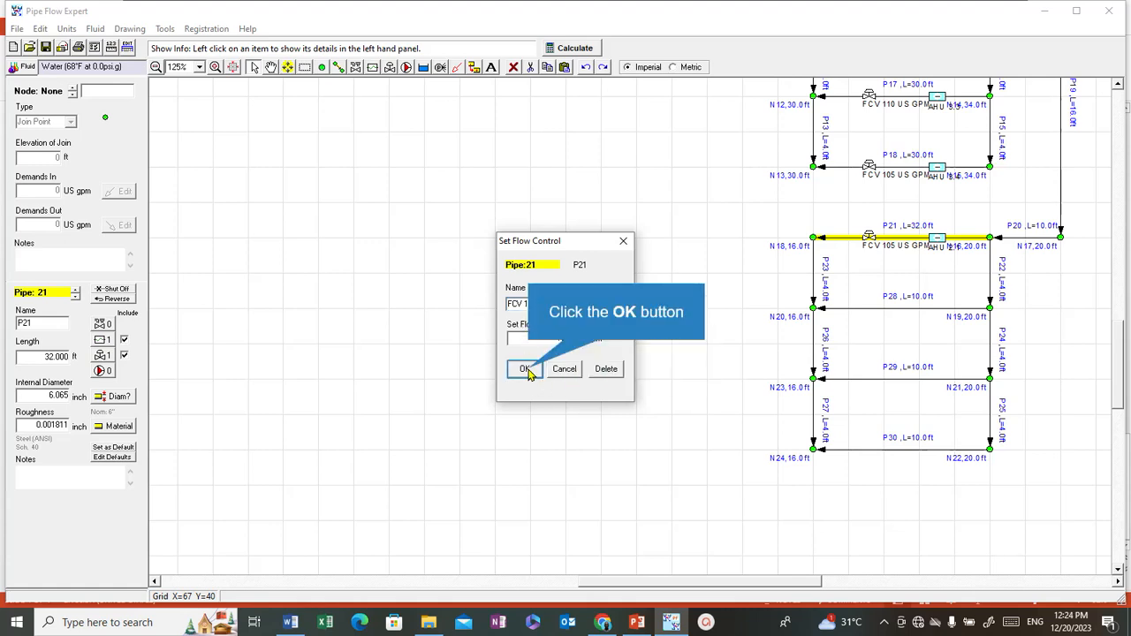
left_click(526, 370)
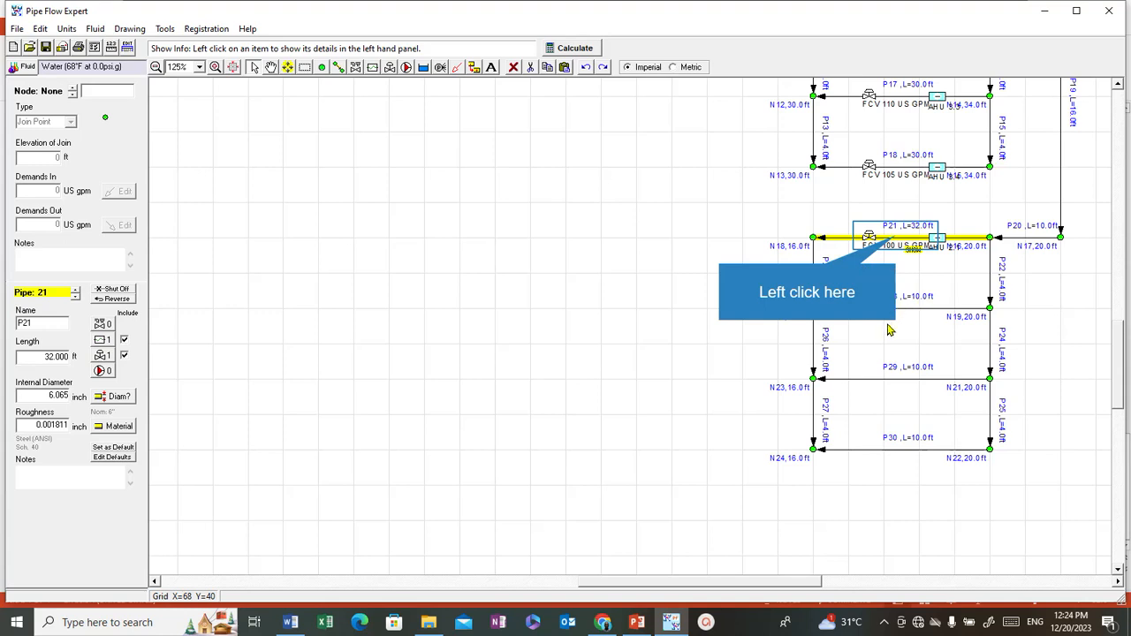
Make pipe P21's values the default pipe values.
left_click(898, 243)
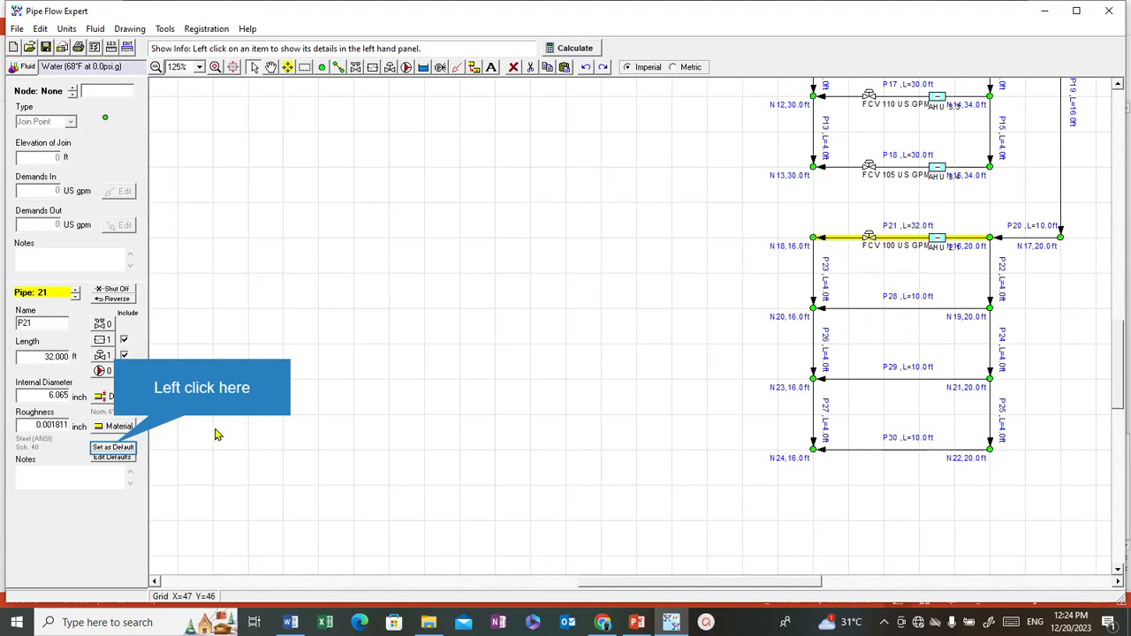
left_click(115, 449)
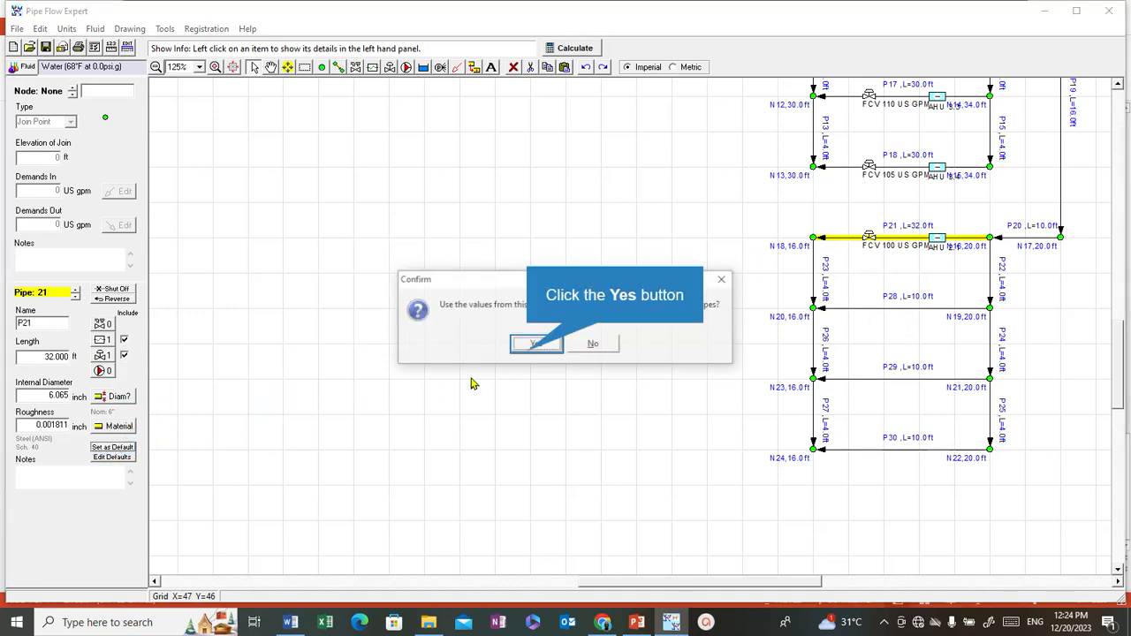
left_click(525, 350)
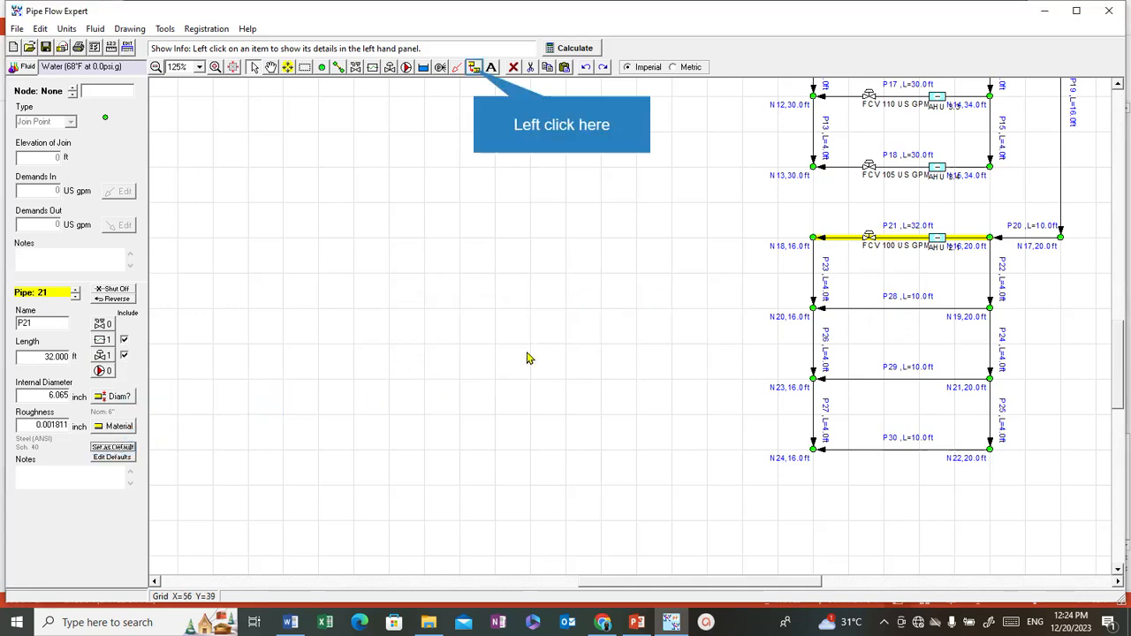
Copy the default pipe values, including the 32 ft length, flow control valve and AHU component, onto pipes P28, P29 and P30.
left_click(474, 69)
left_click(877, 310)
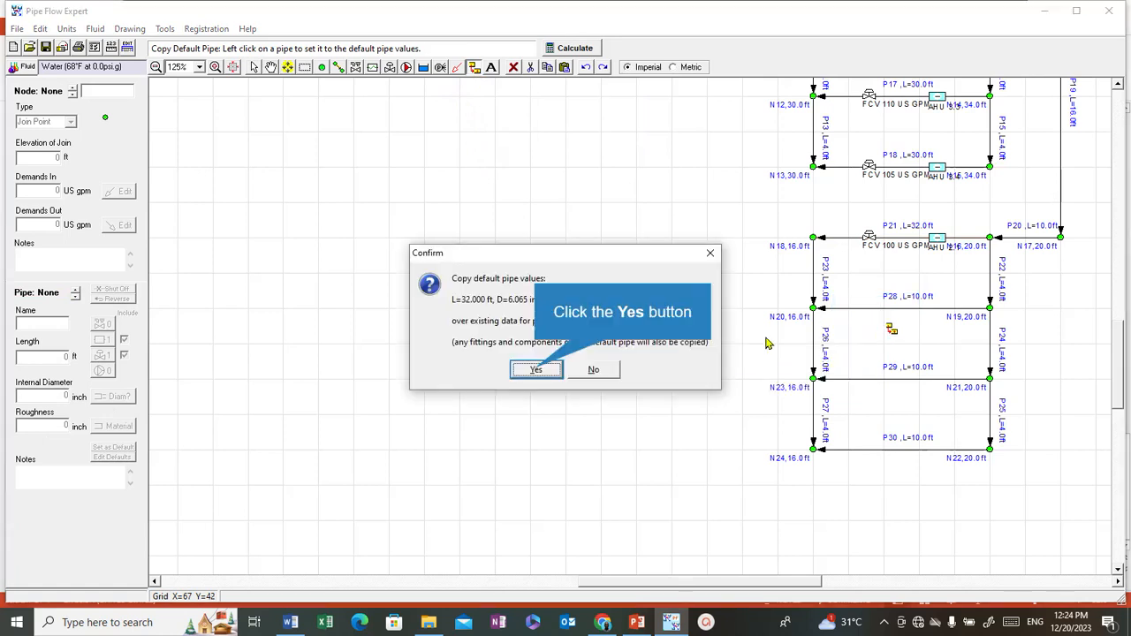
left_click(527, 373)
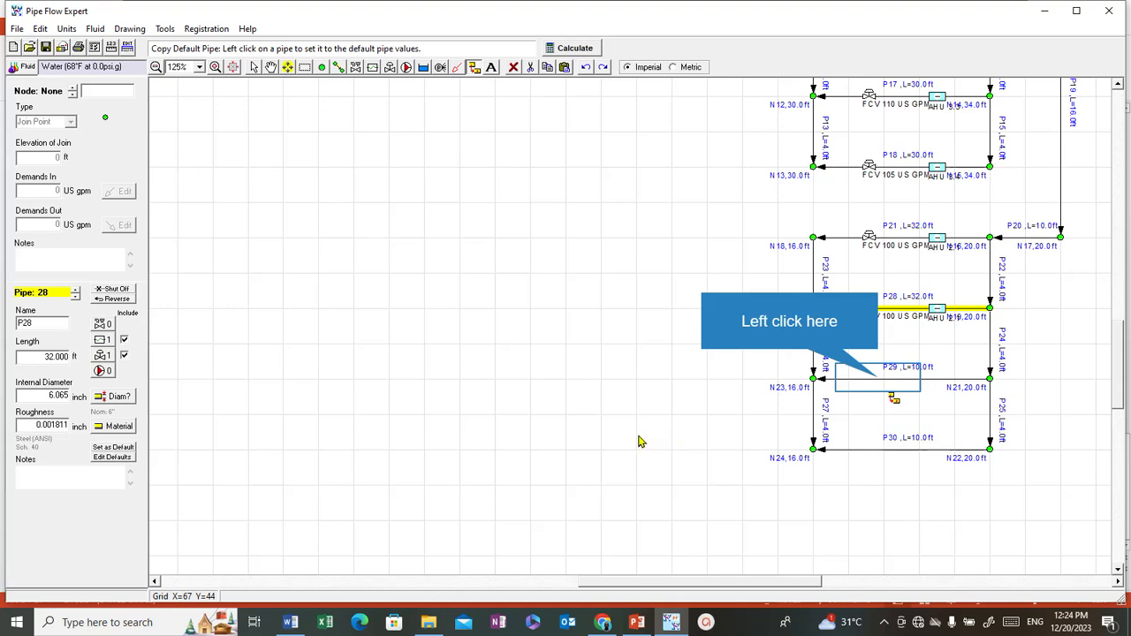
left_click(881, 382)
left_click(557, 371)
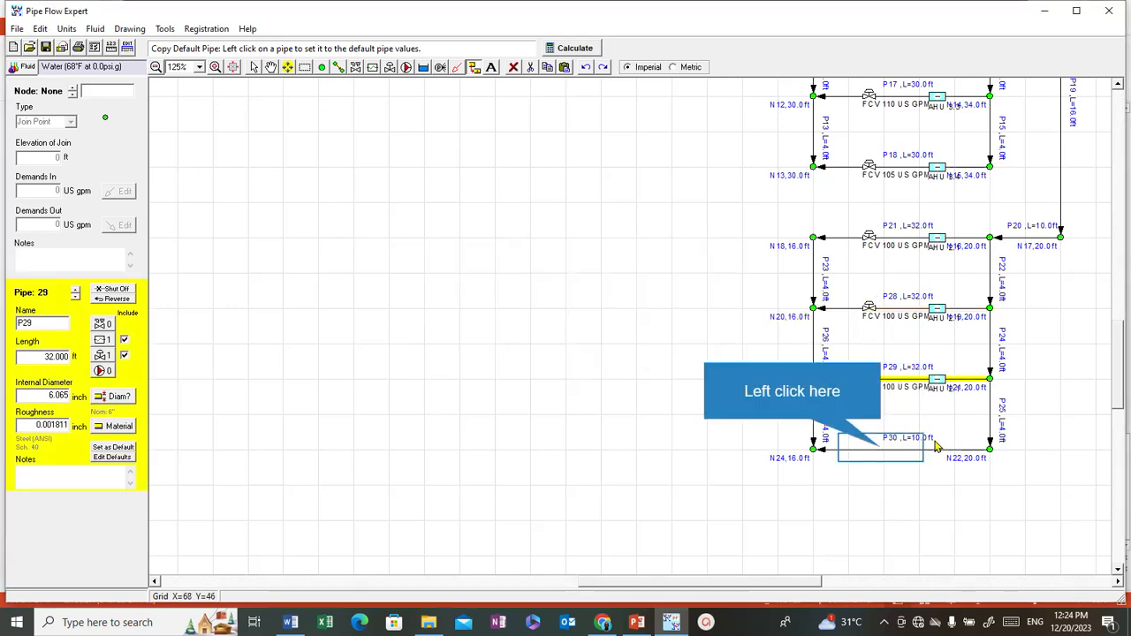
left_click(886, 450)
left_click(548, 375)
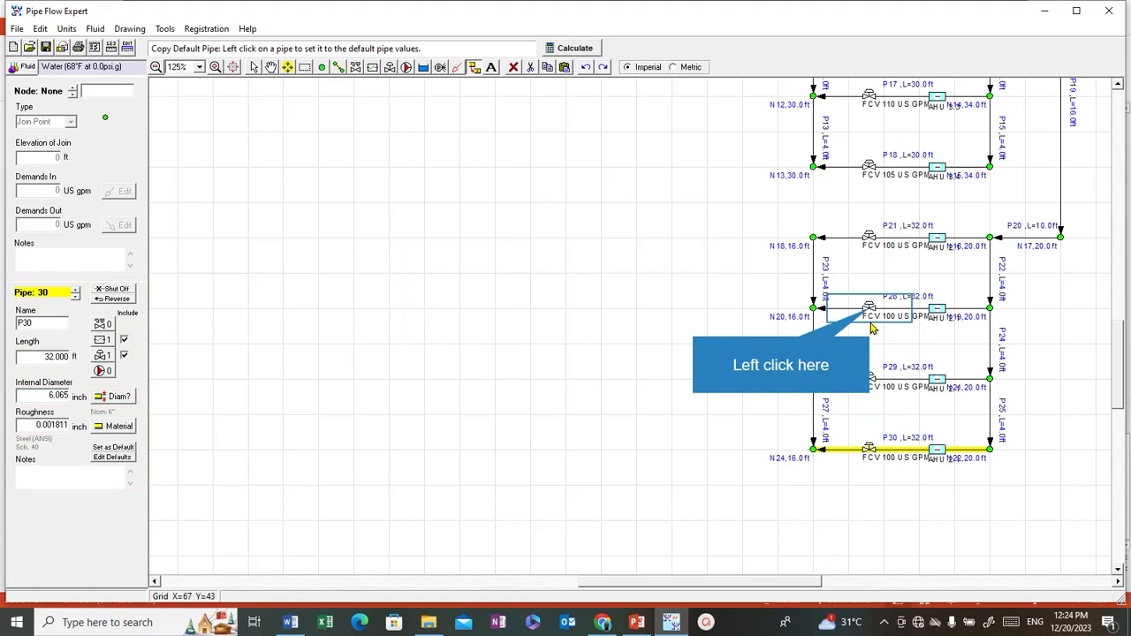
left_click(869, 315)
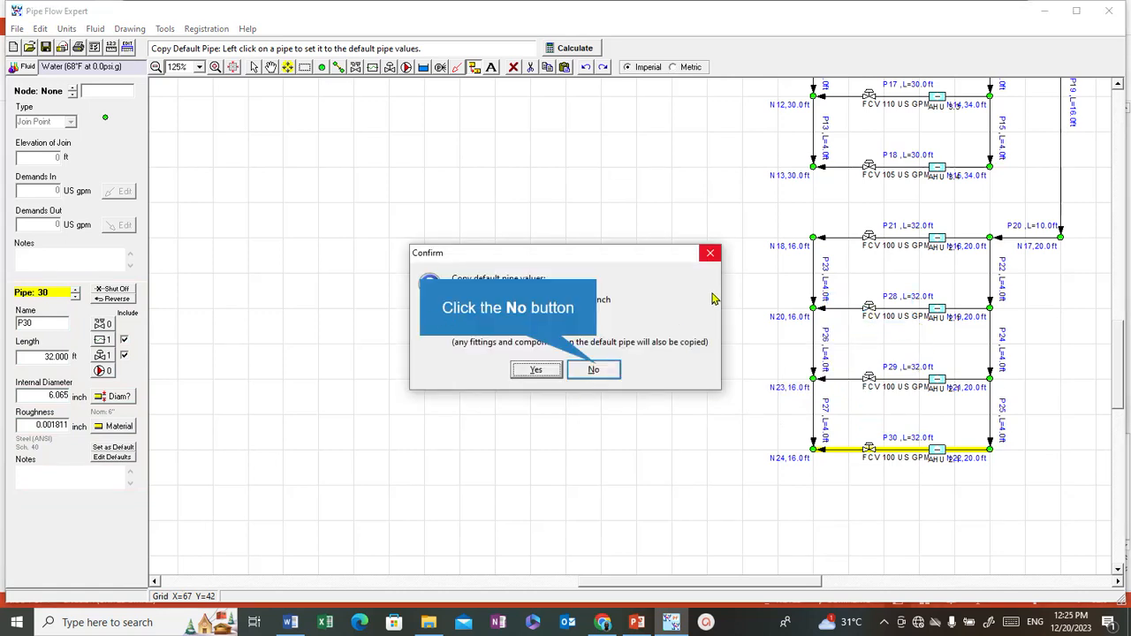
left_click(594, 369)
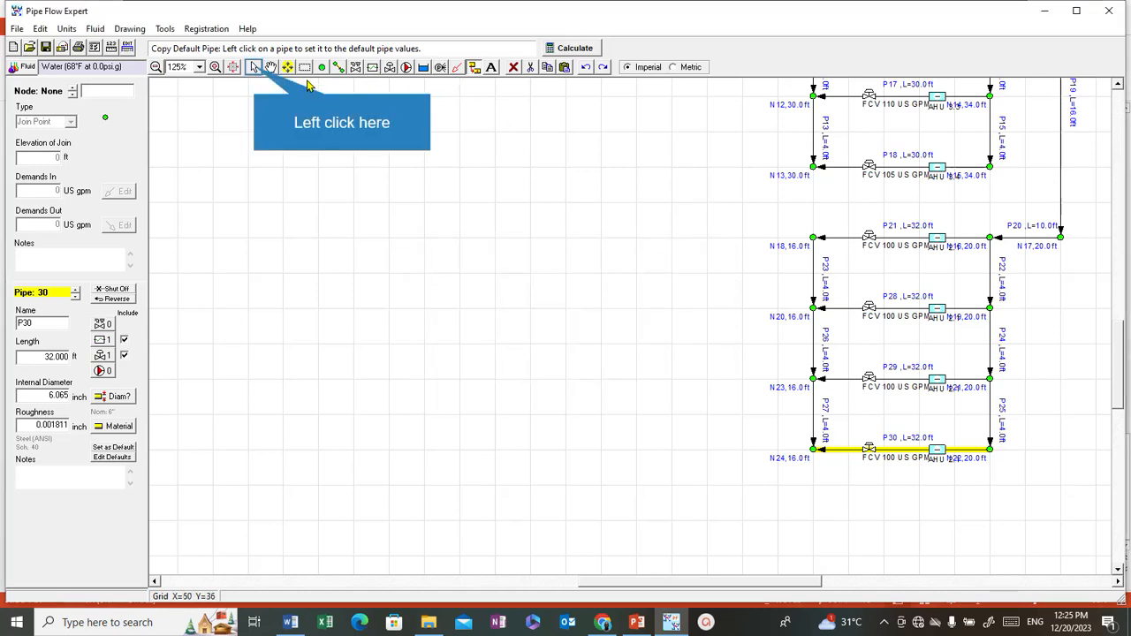
Check the flow setting of the control valve on pipe P28.
left_click(255, 69)
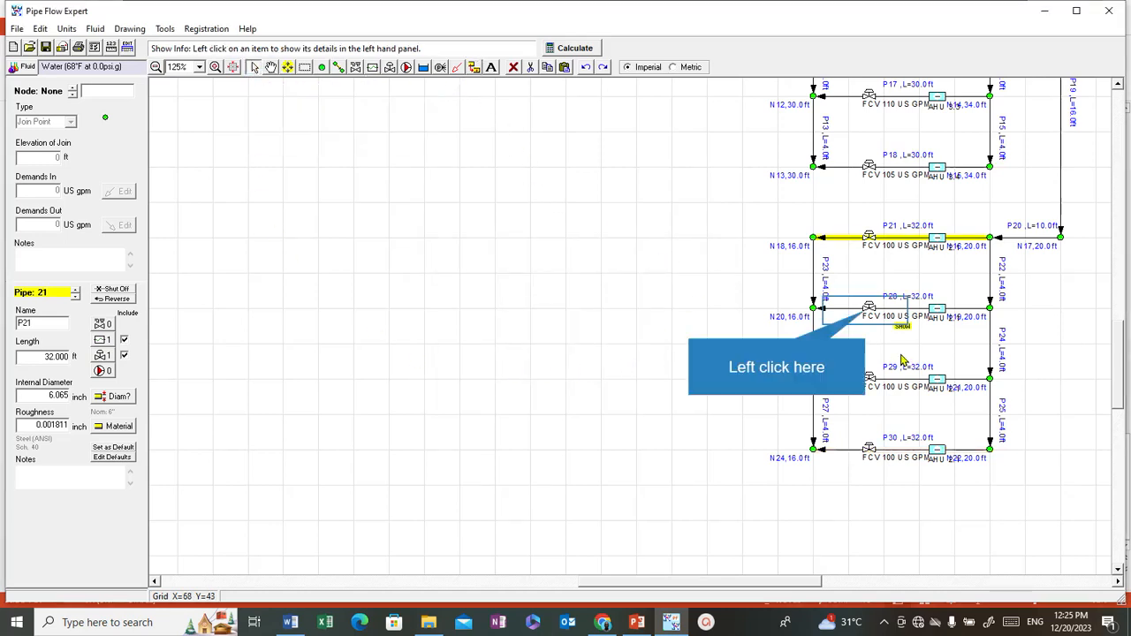
left_click(869, 313)
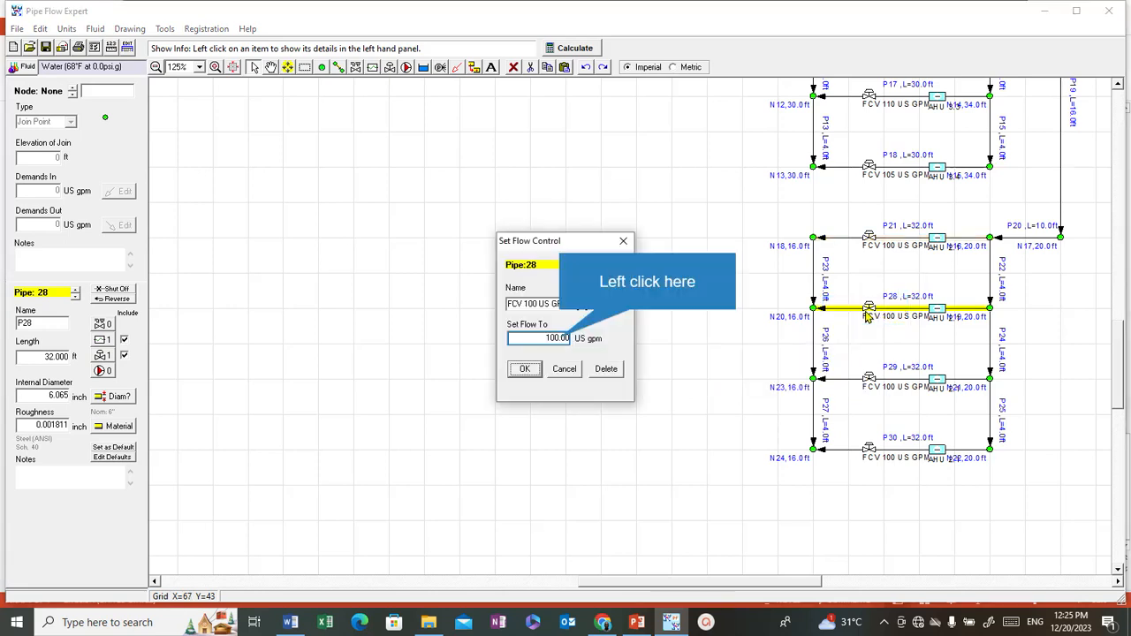
left_click(553, 339)
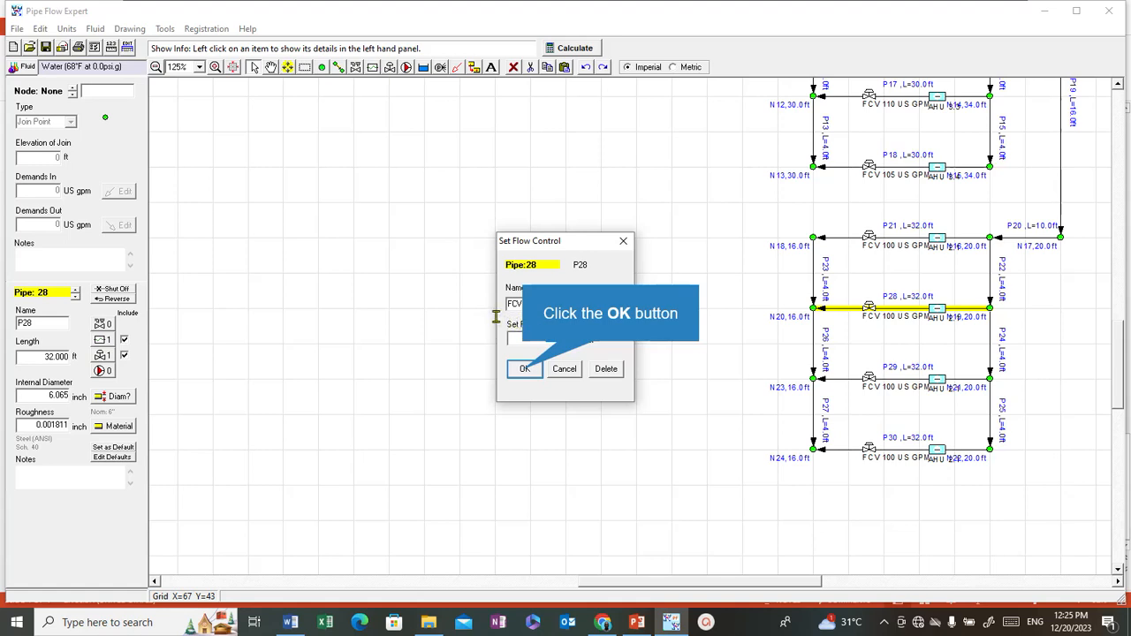
left_click(524, 370)
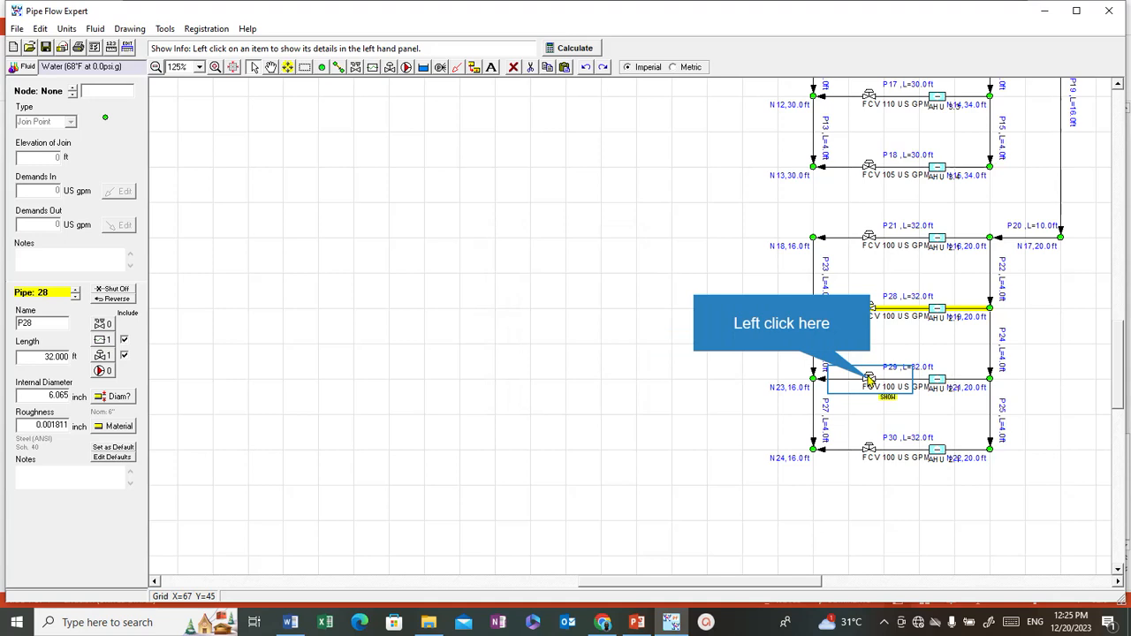
Set the flow control valve on pipe P29 to 90 US gpm and rename it FCV 90 US GPM.
left_click(871, 381)
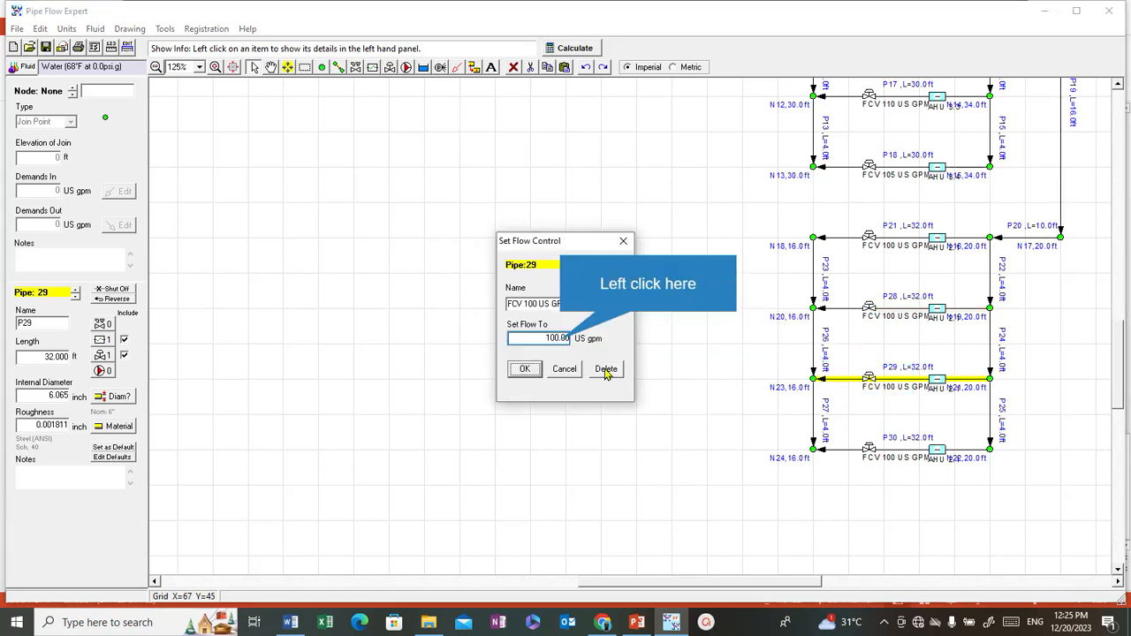
double_click(559, 339)
left_click_drag(559, 342, 570, 339)
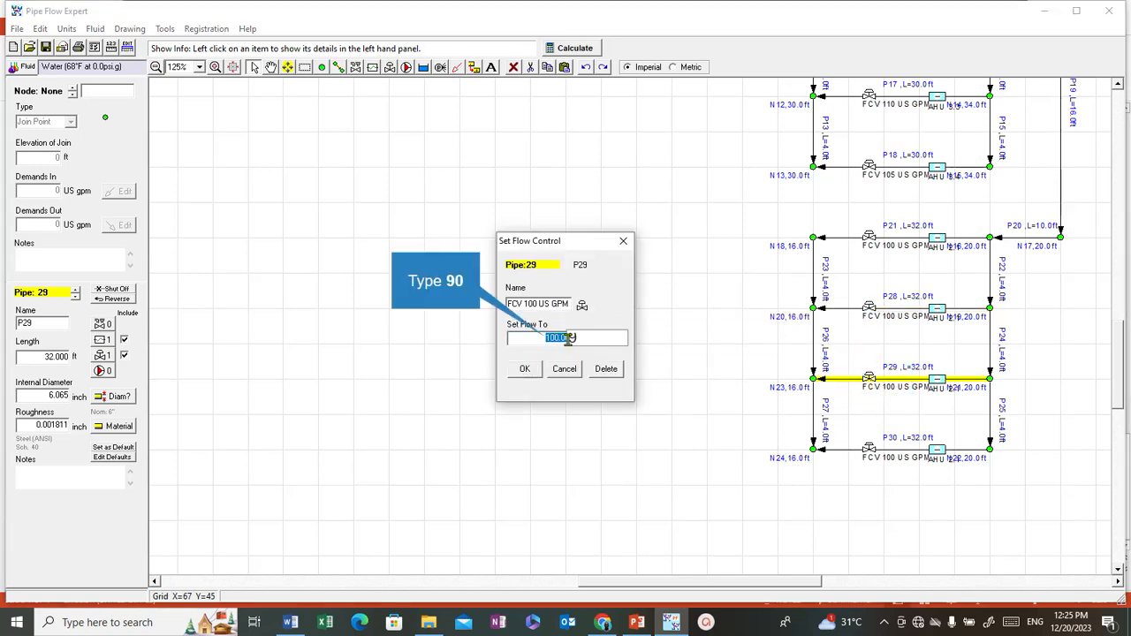
type("90")
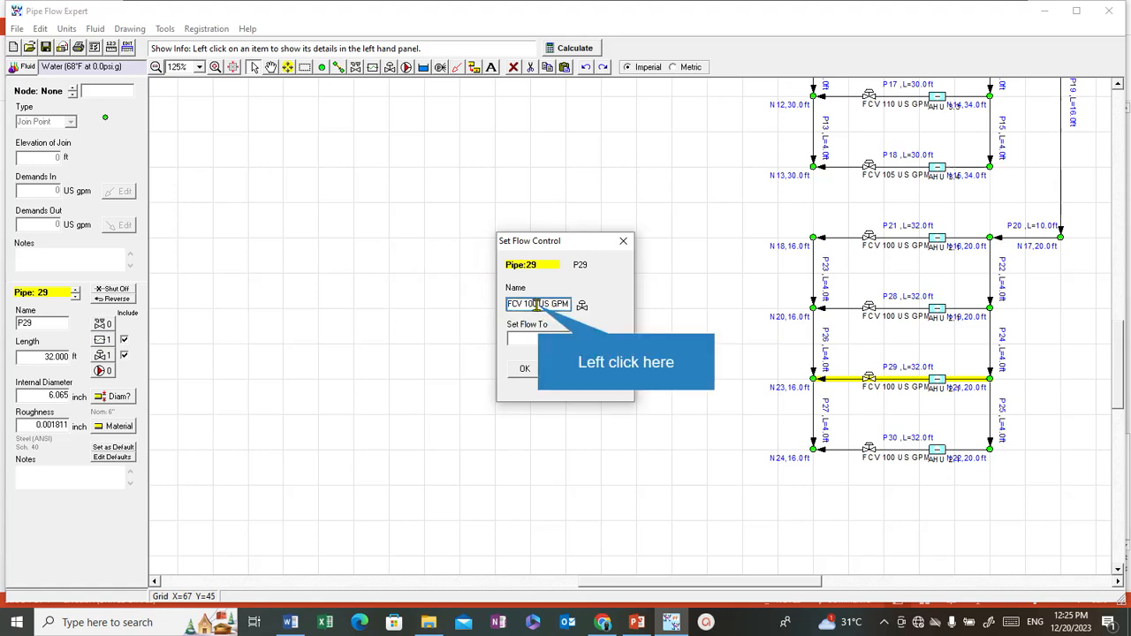
left_click_drag(538, 305, 525, 306)
type("9")
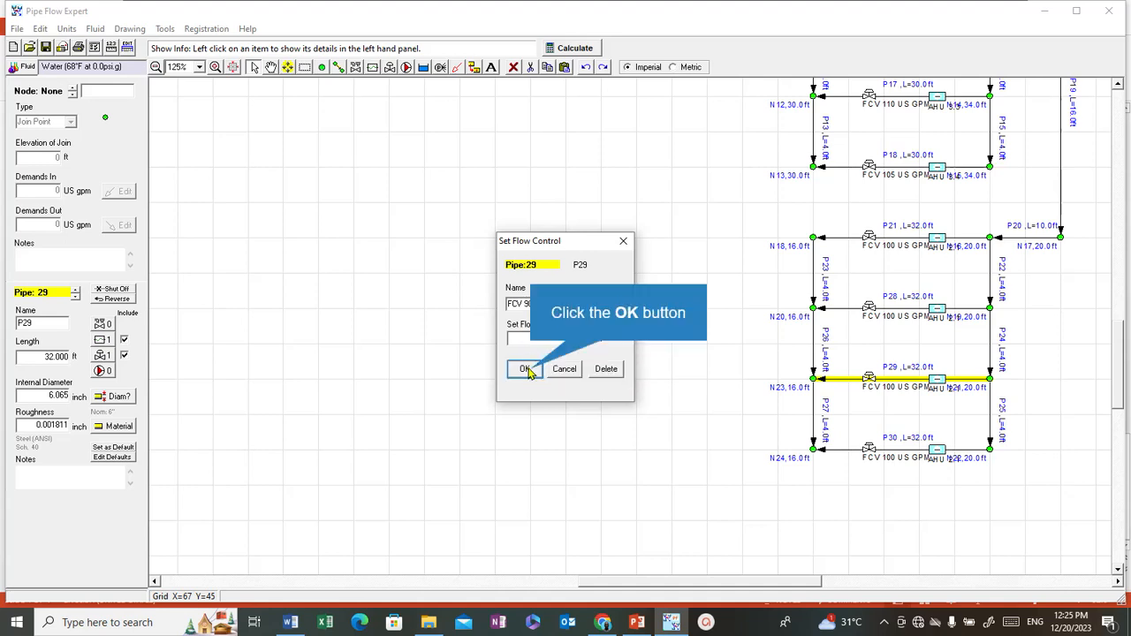
left_click(527, 368)
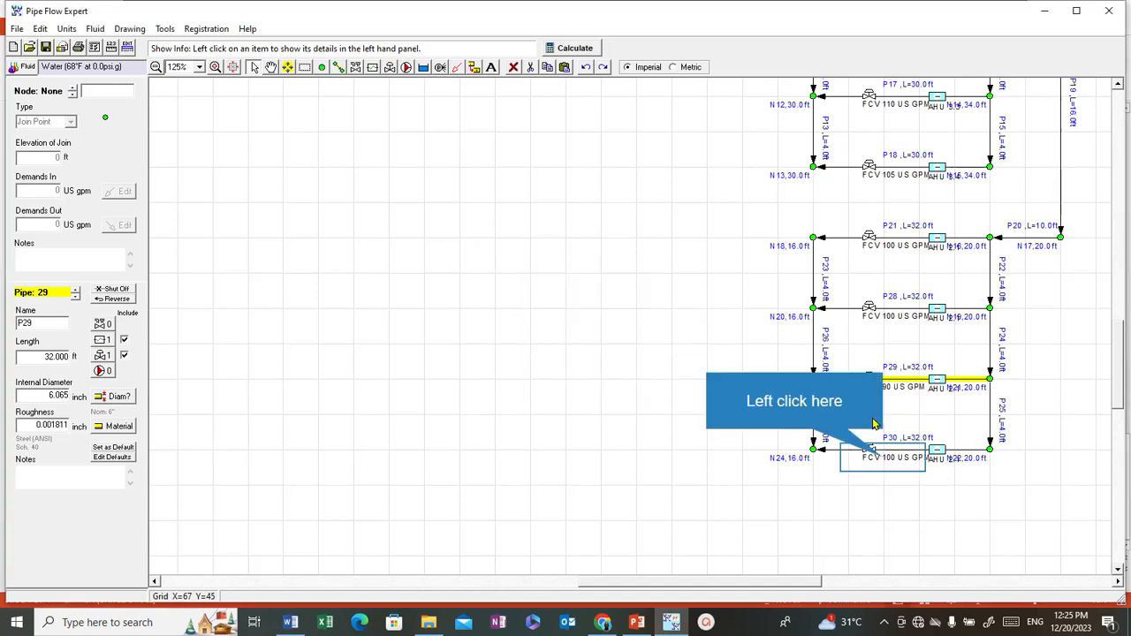
Set the flow control valve on pipe P30 to 85 US gpm and rename it FCV 85 US GPM.
left_click(881, 453)
left_click(874, 453)
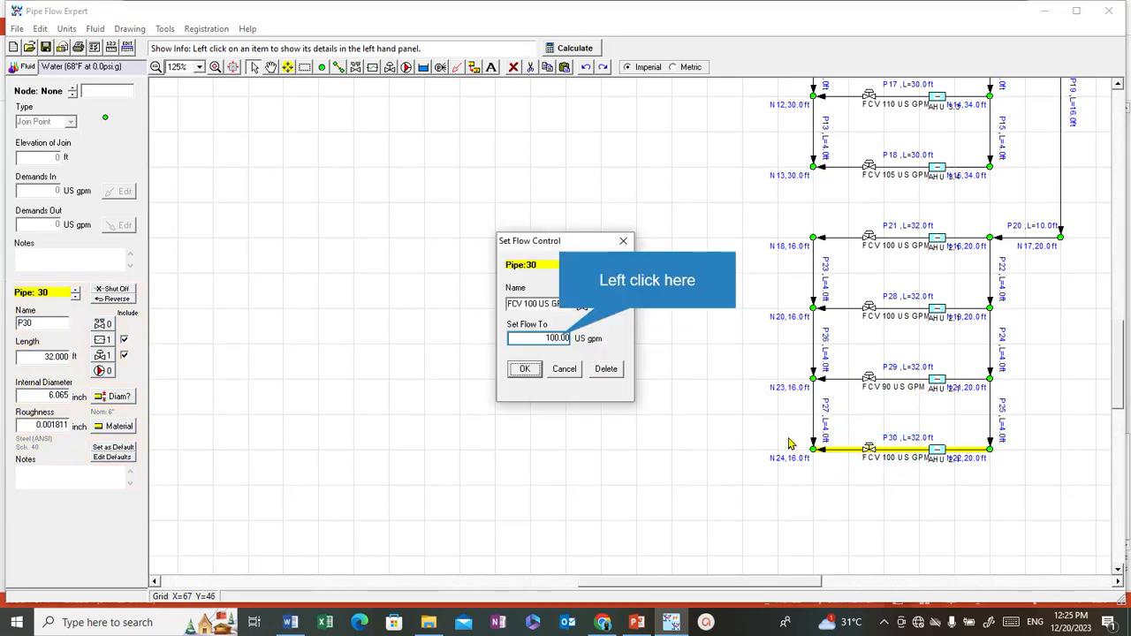
left_click(560, 336)
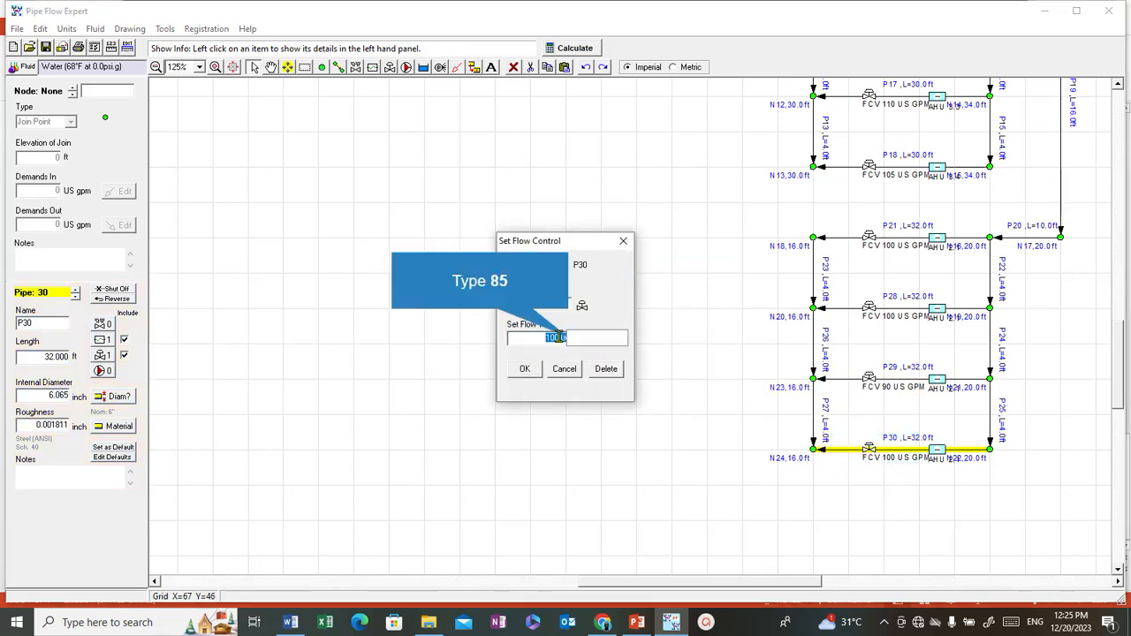
type("85")
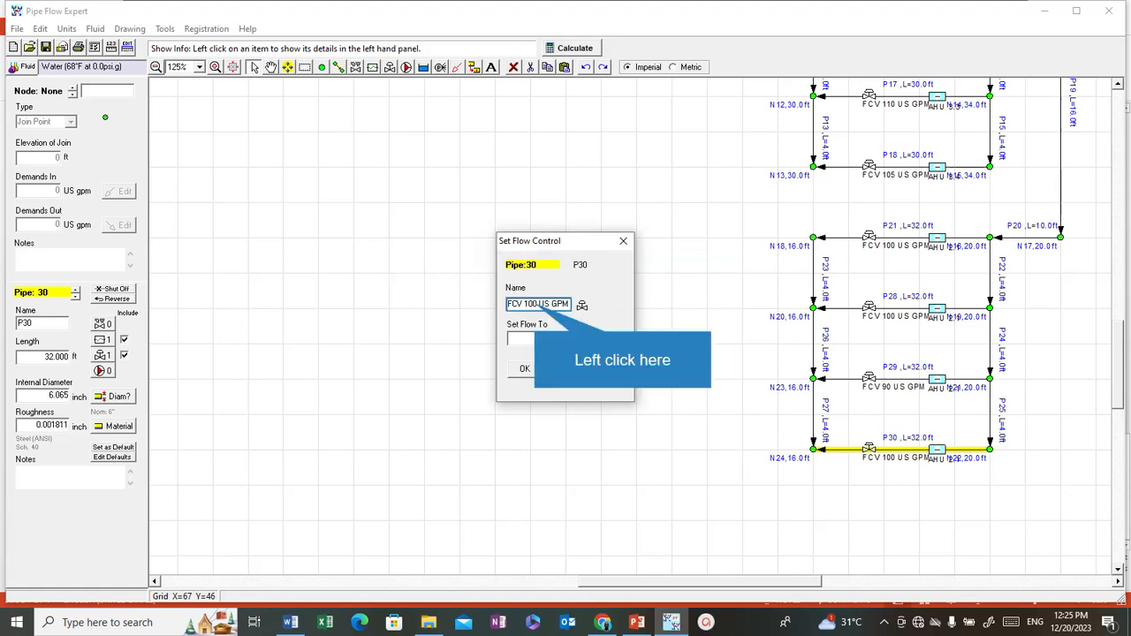
left_click(534, 303)
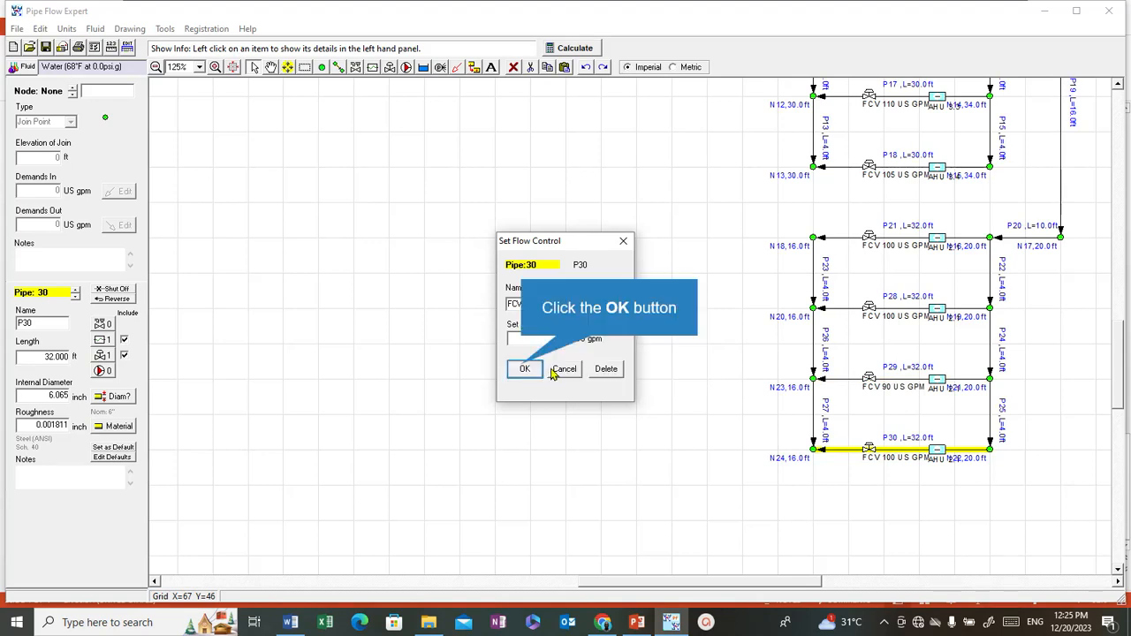
left_click(528, 371)
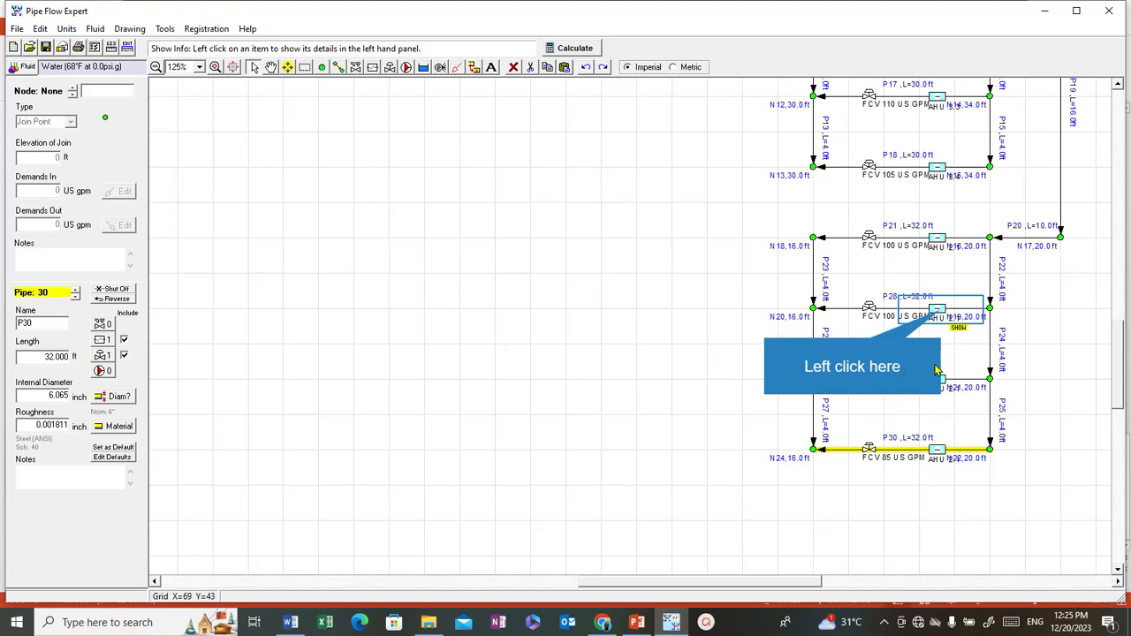
Rename the component on pipe P28 to AHU 2.2.
left_click(938, 314)
left_click(574, 229)
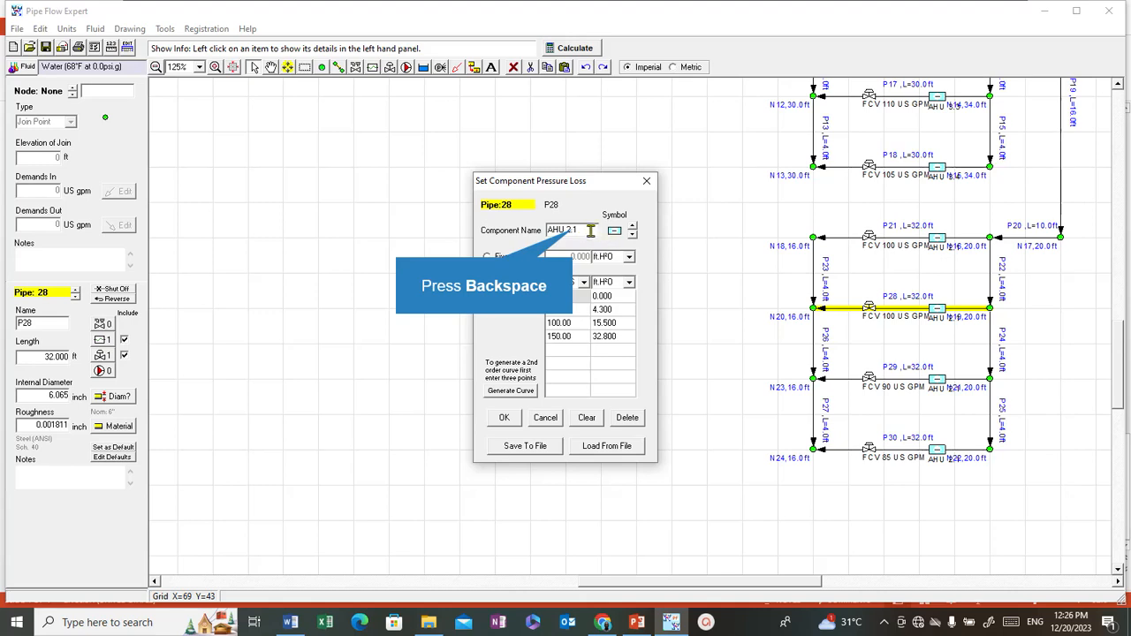
key("BackSpace")
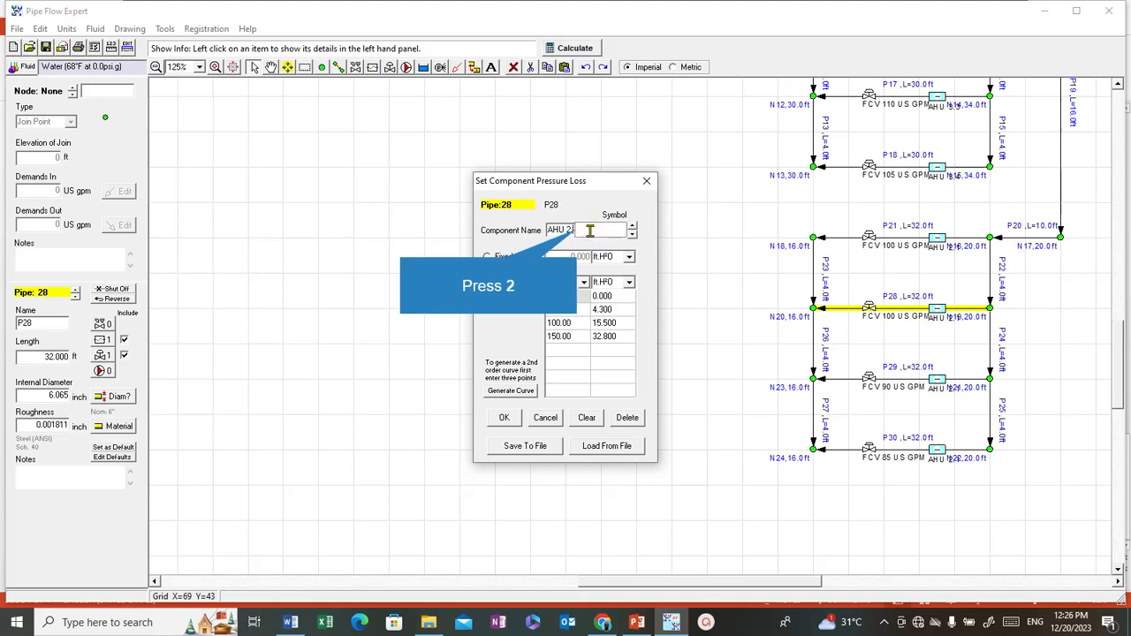
type("2")
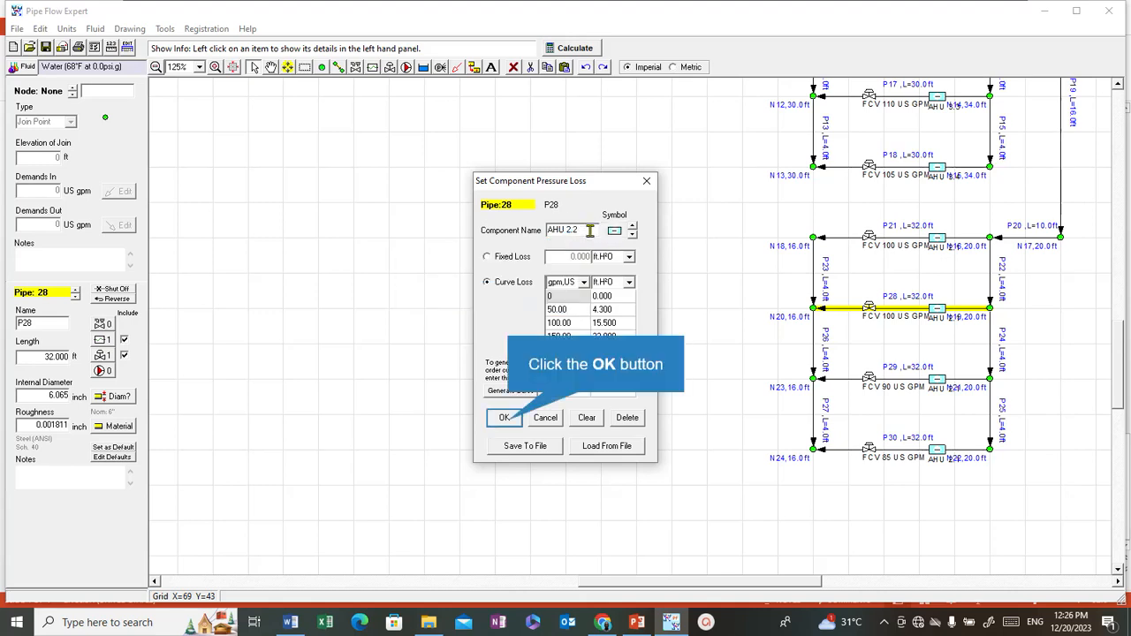
left_click(506, 420)
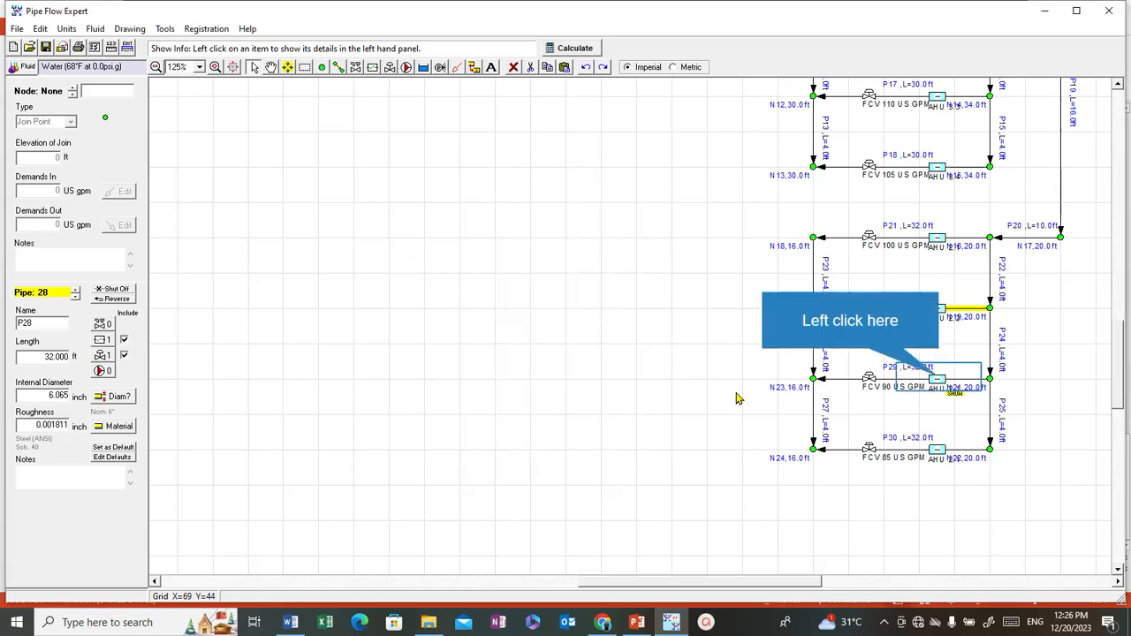
Open the pressure loss settings of the AHU component on pipe P29.
left_click(938, 382)
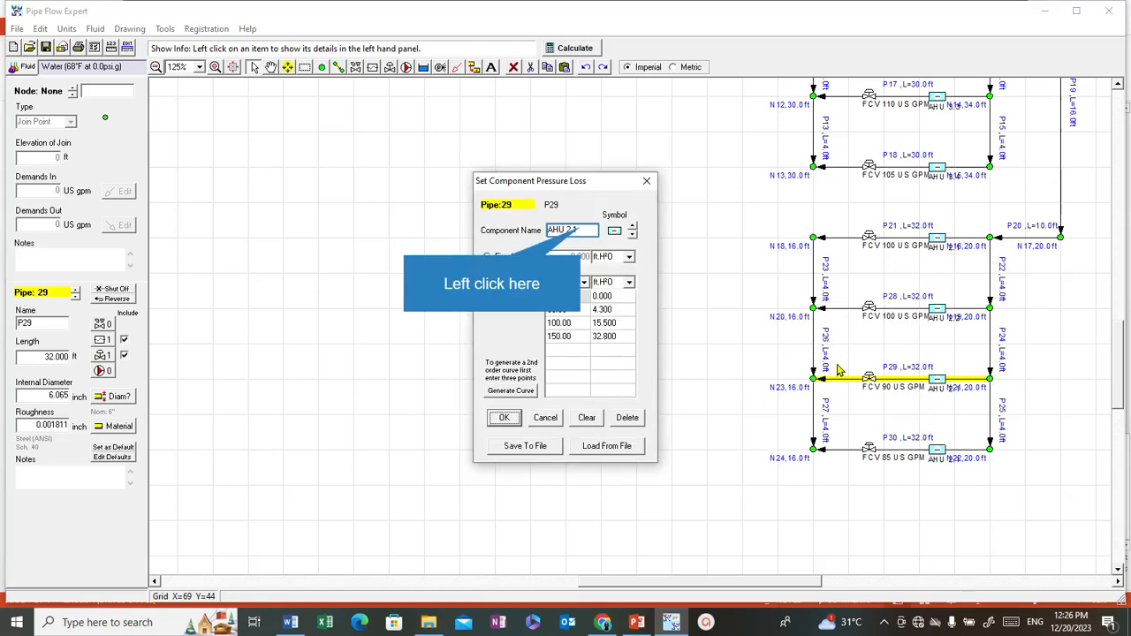
Rename the pressure loss component on pipe P29 as AHU 2.3.
left_click(579, 229)
key("BackSpace")
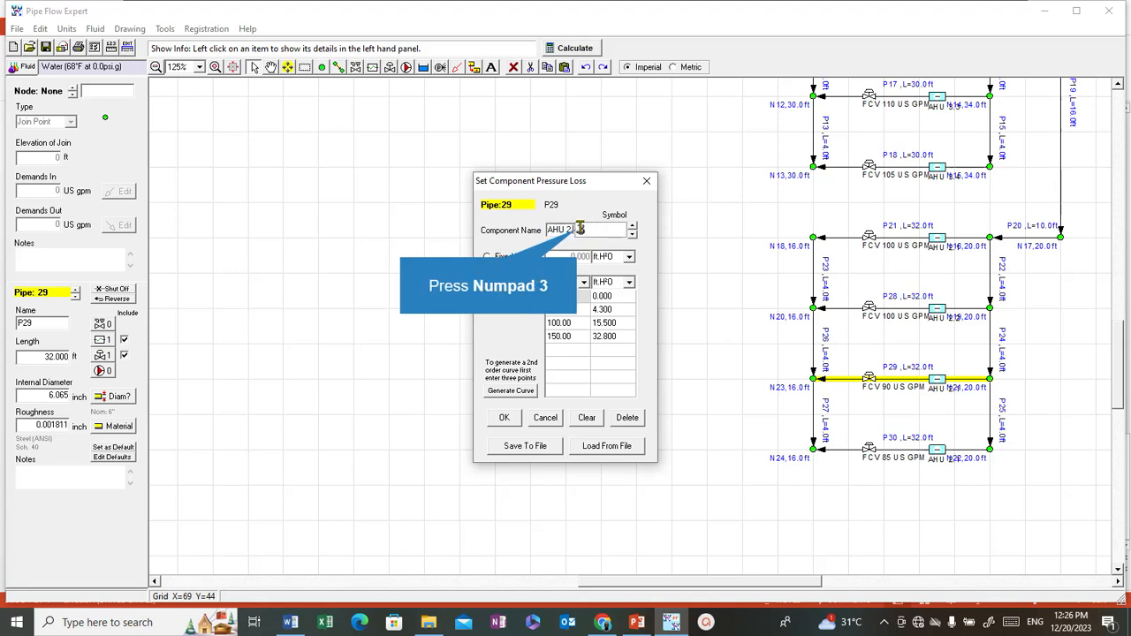
type("3")
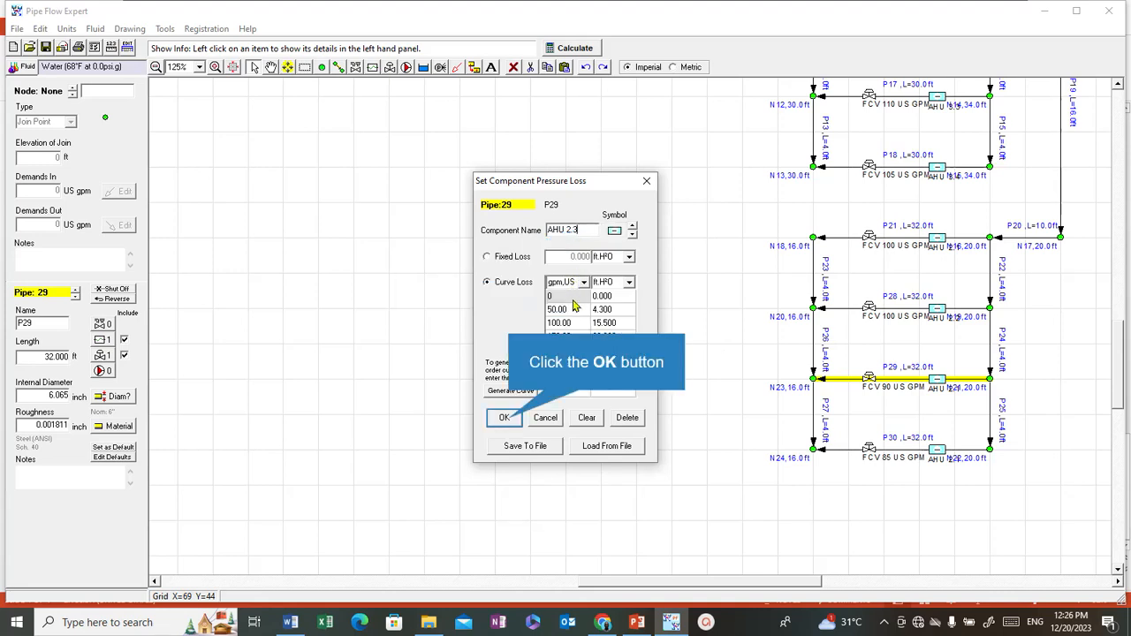
left_click(506, 419)
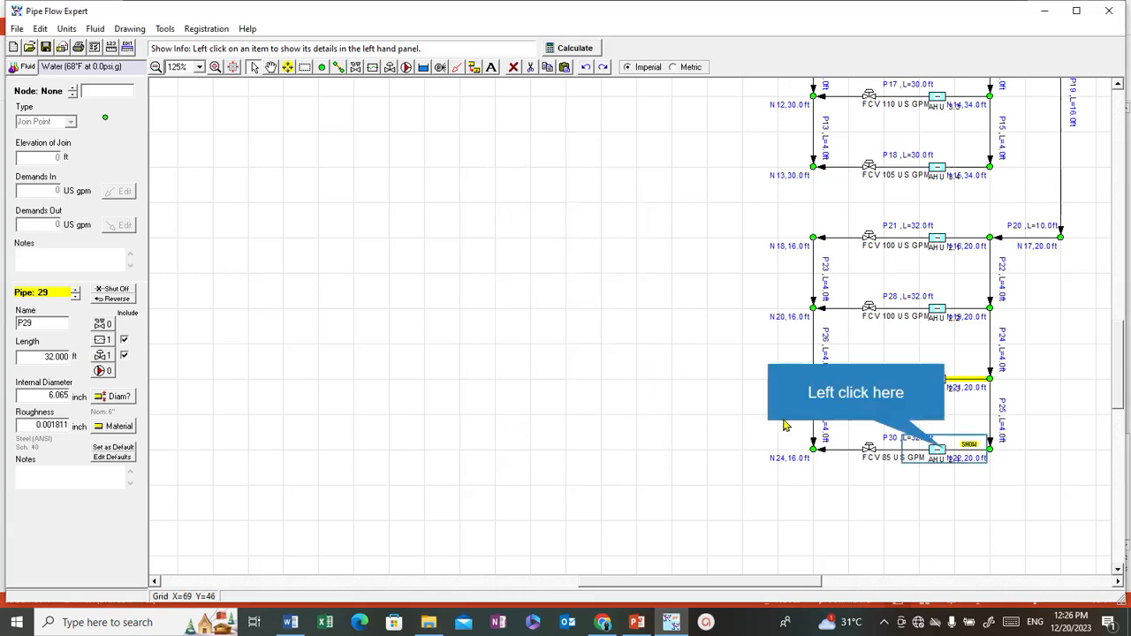
Rename the pressure loss component on pipe P30 as AHU 2.4.
left_click(949, 458)
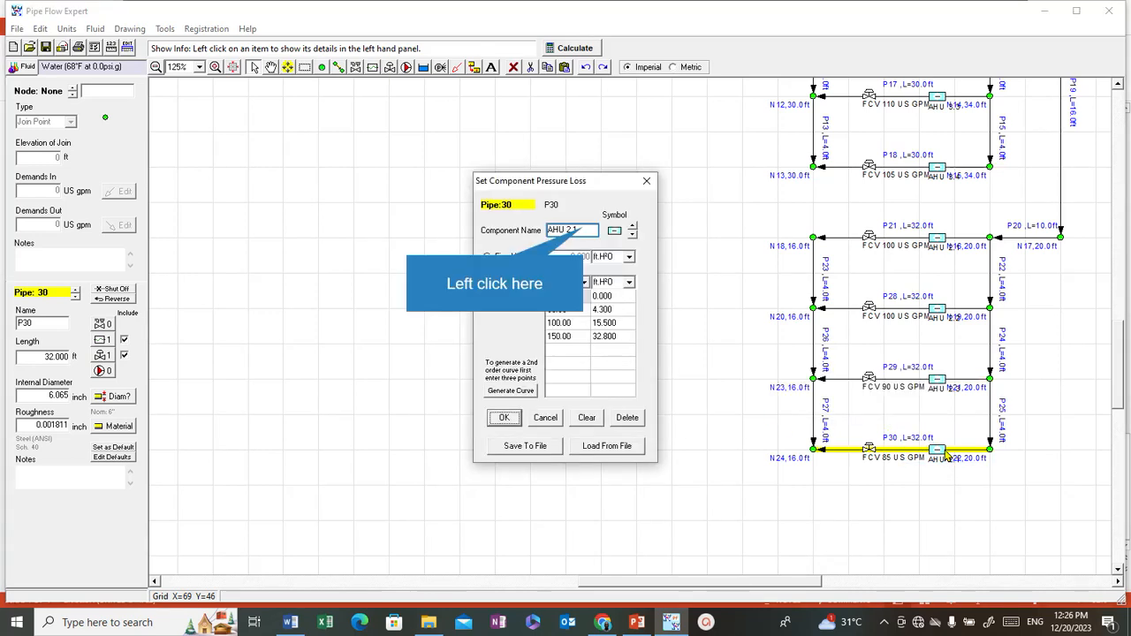
left_click(583, 228)
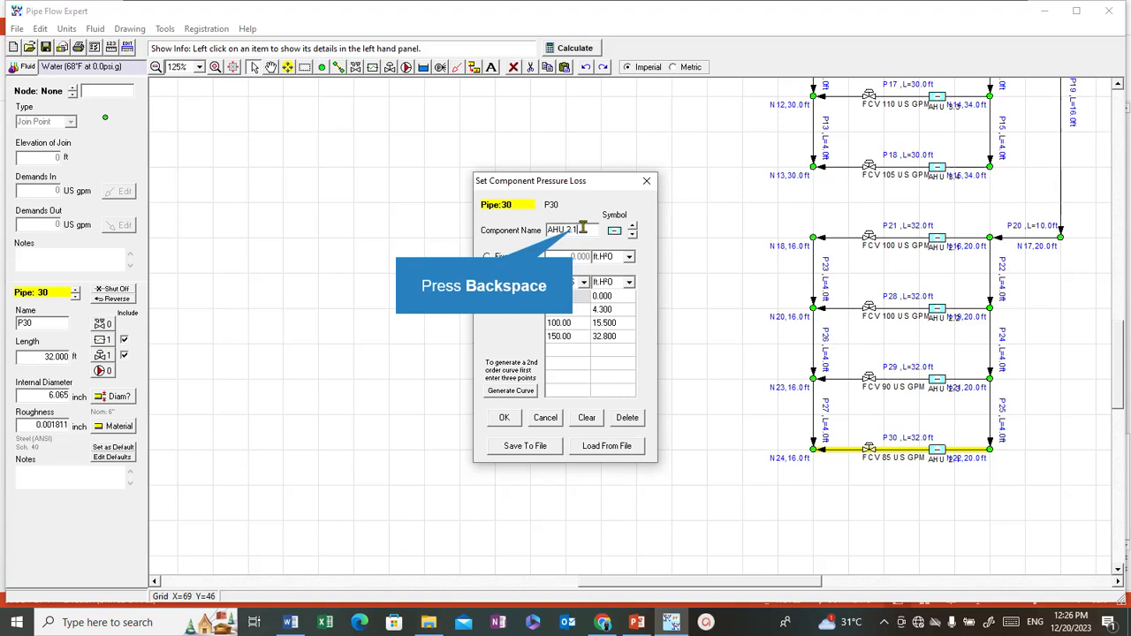
key("BackSpace")
type("4")
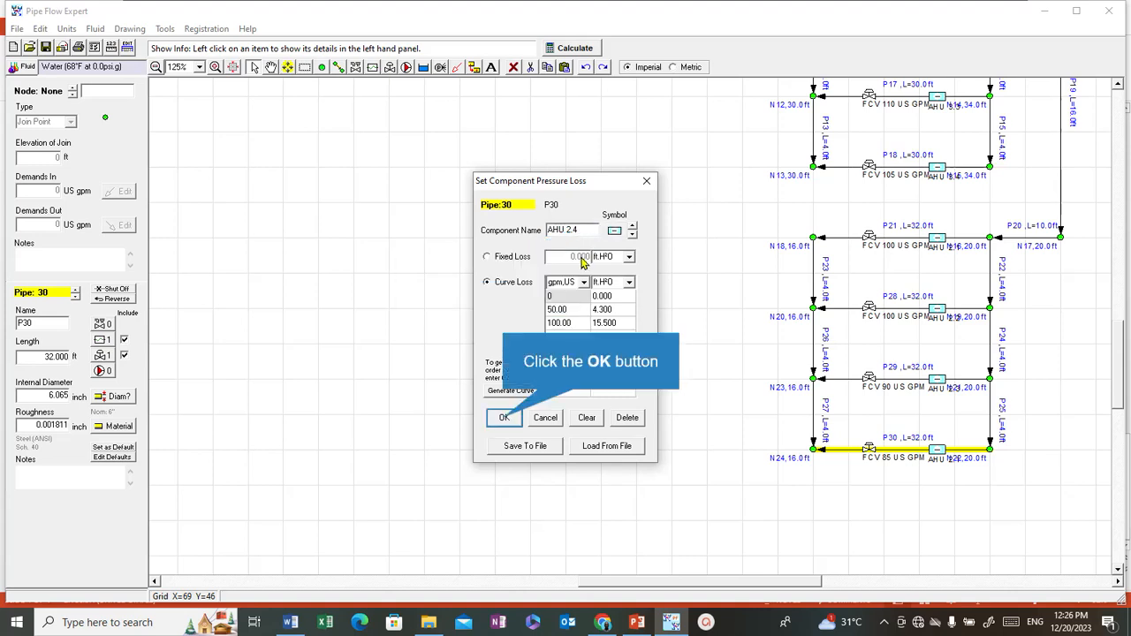
left_click(505, 419)
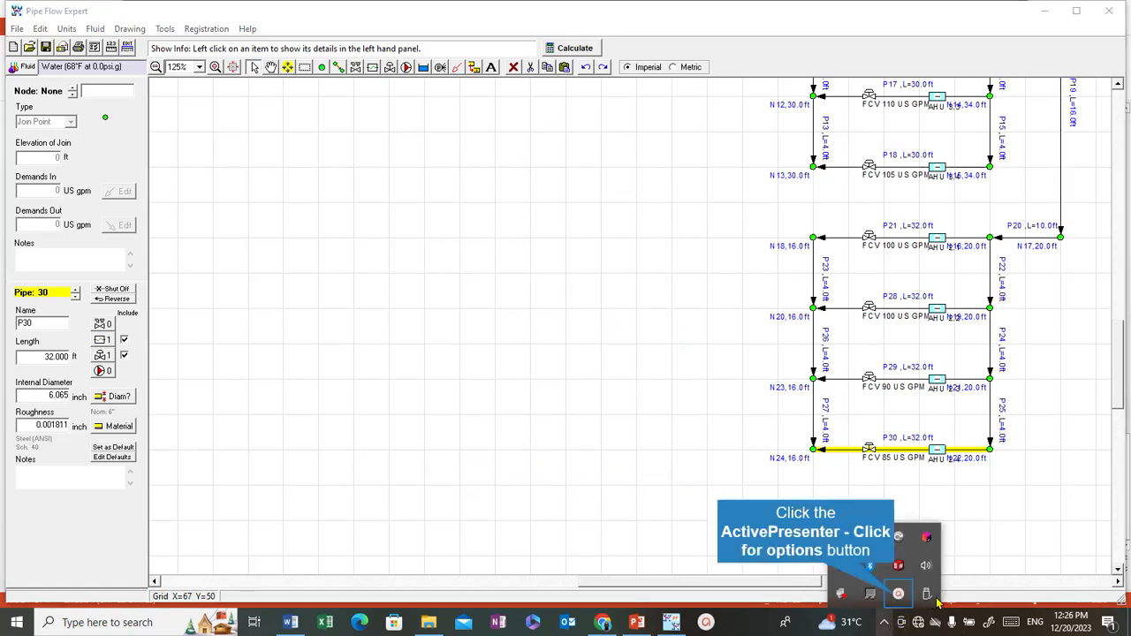
left_click(898, 594)
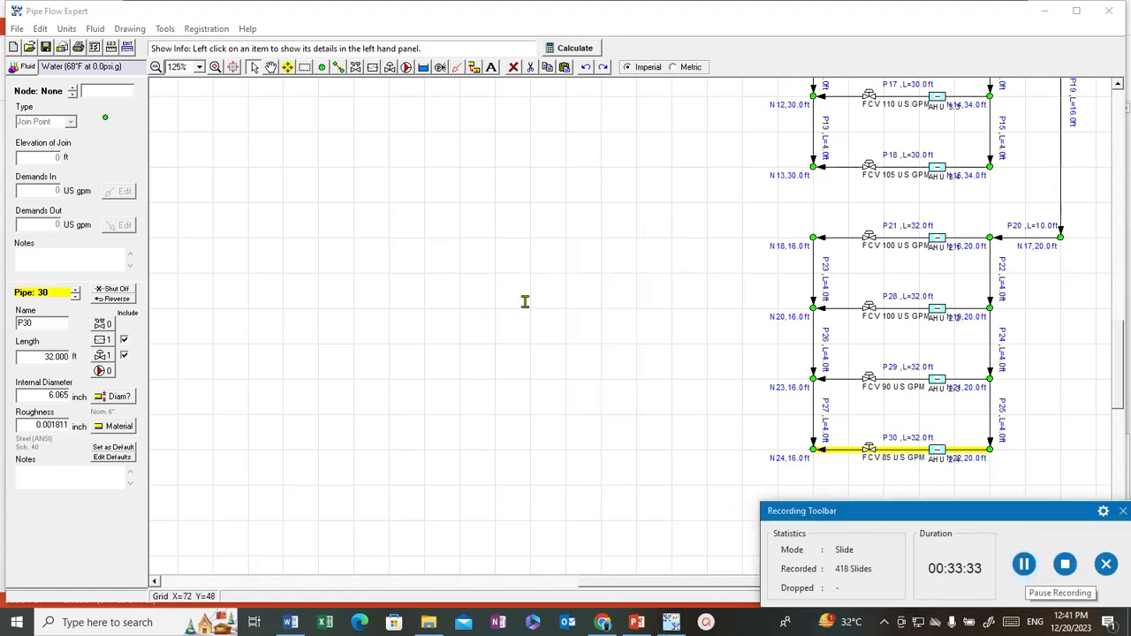
left_click(1123, 511)
Check the name and pressure loss curve of the AHU component on pipe P30.
scroll(919, 518, "down", 1)
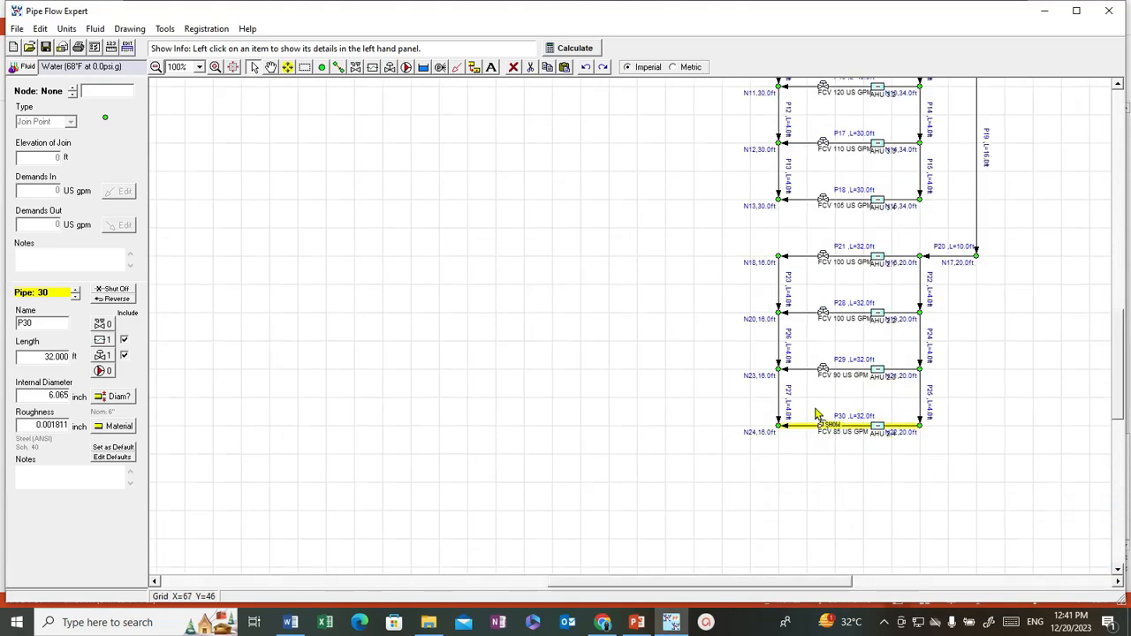
scroll(817, 411, "down", 2)
scroll(816, 411, "up", 4)
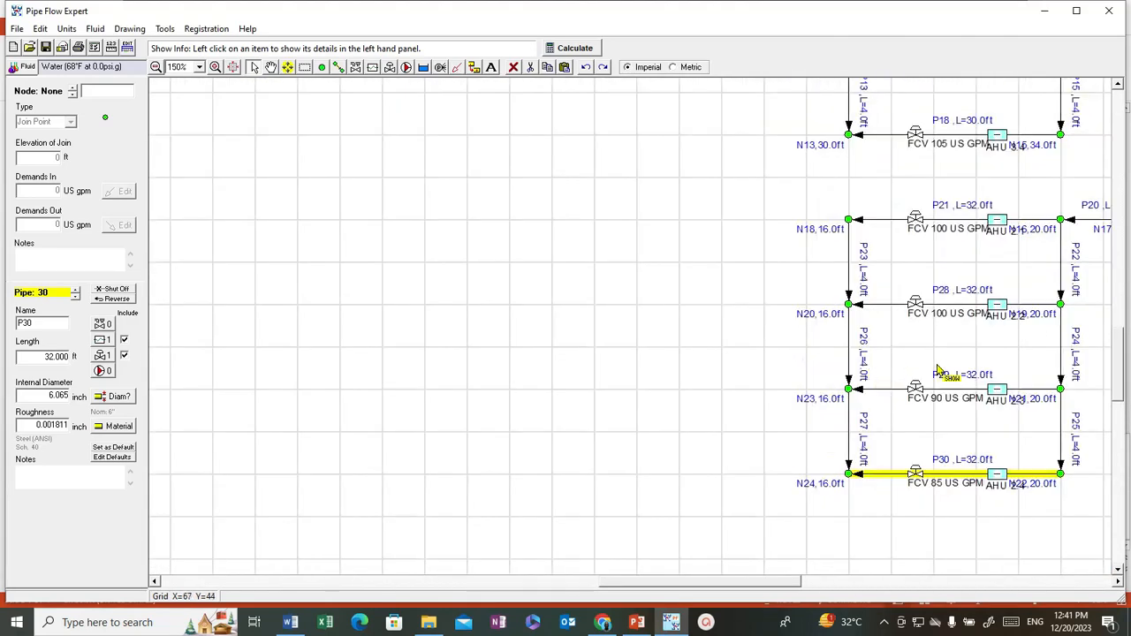
left_click(1005, 477)
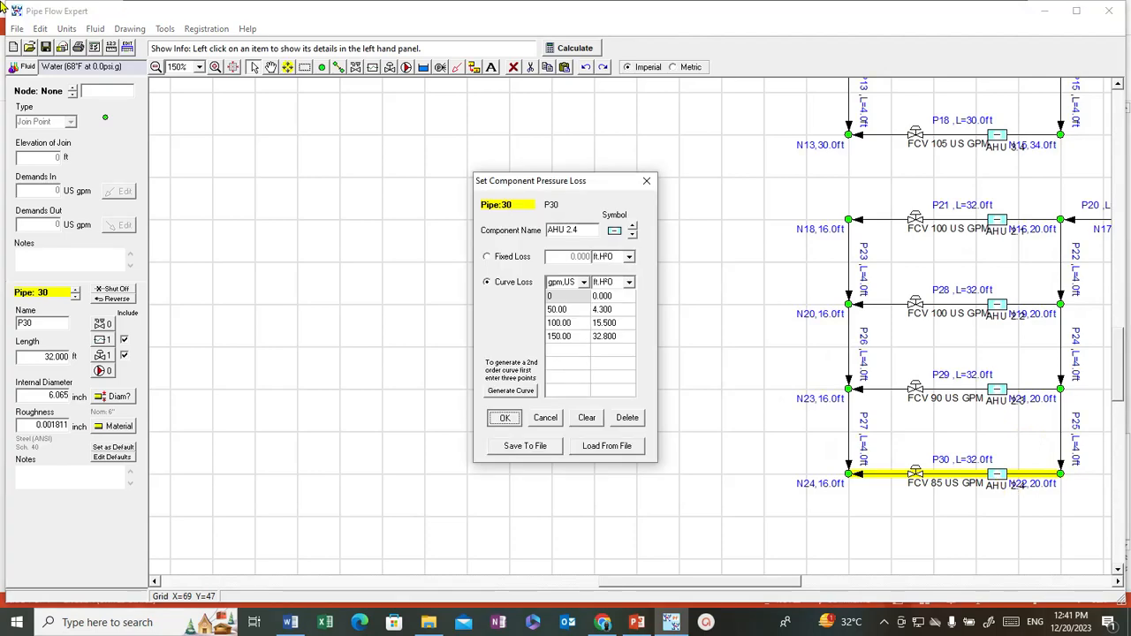
left_click(585, 417)
Draw a vertical pipe from node N17 down to a new node just below the level of the lowest AHU branch.
scroll(588, 418, "down", 3)
scroll(643, 393, "down", 1)
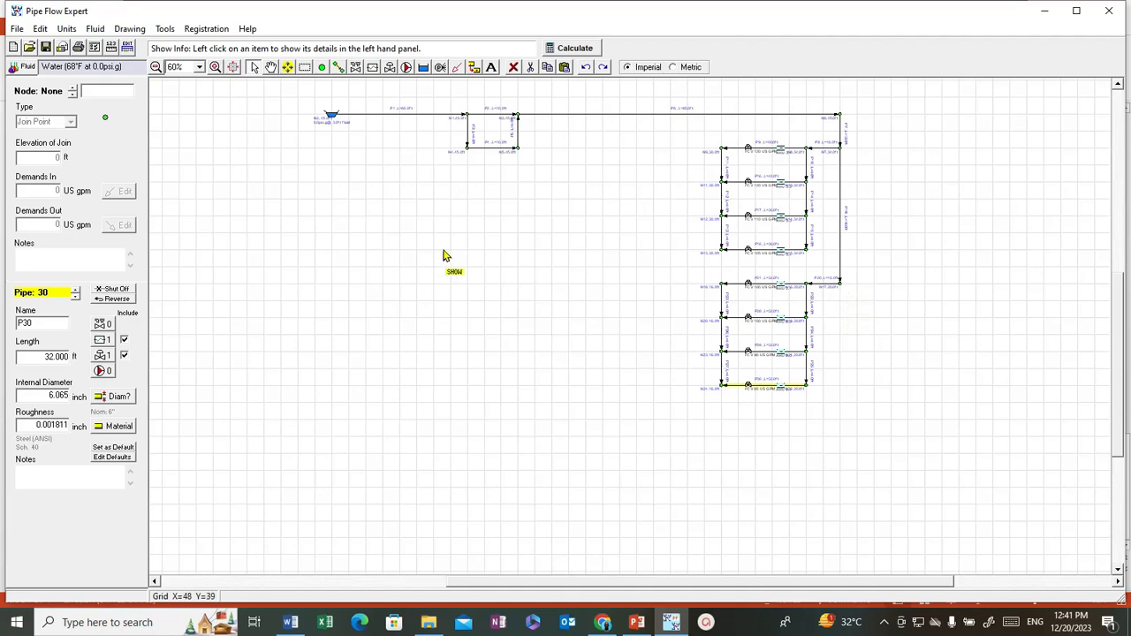
left_click(335, 68)
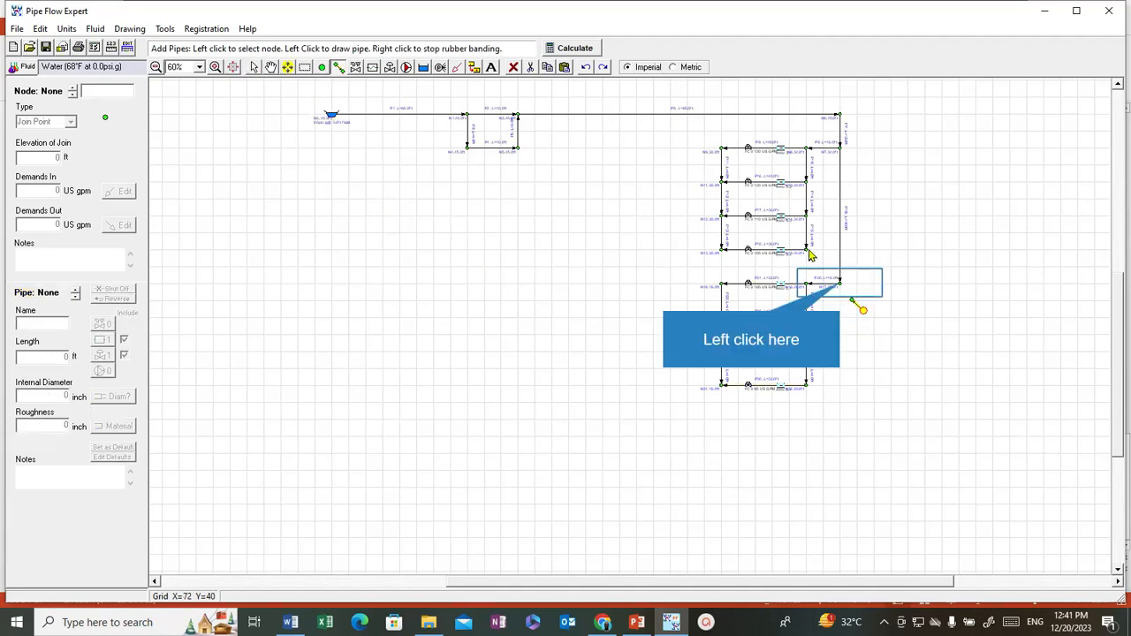
left_click(839, 283)
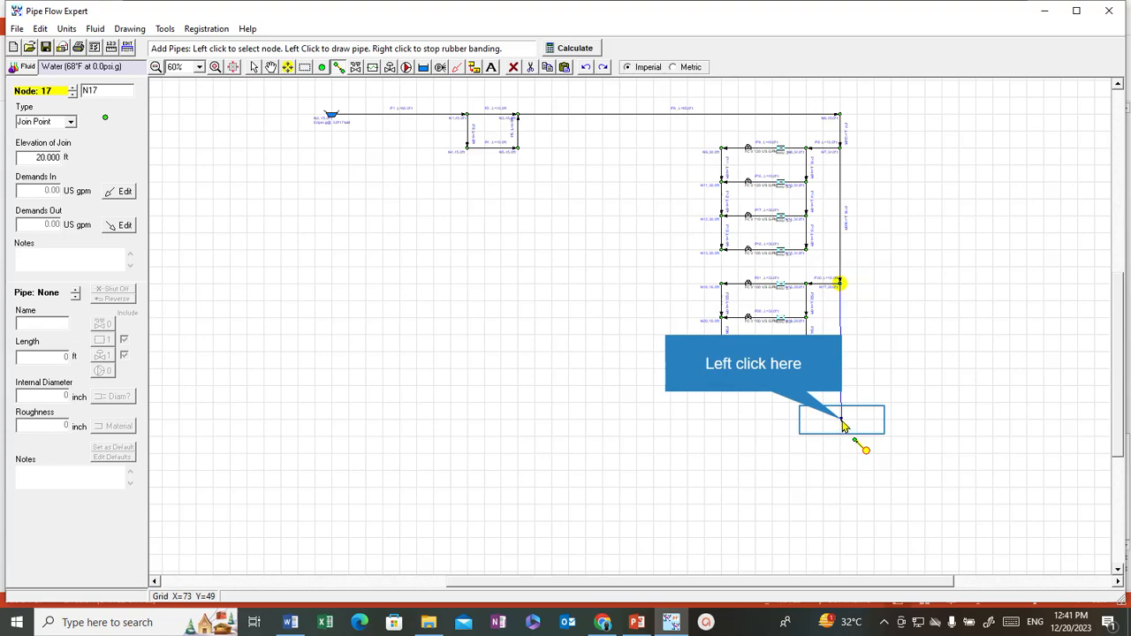
left_click(844, 424)
right_click(843, 424)
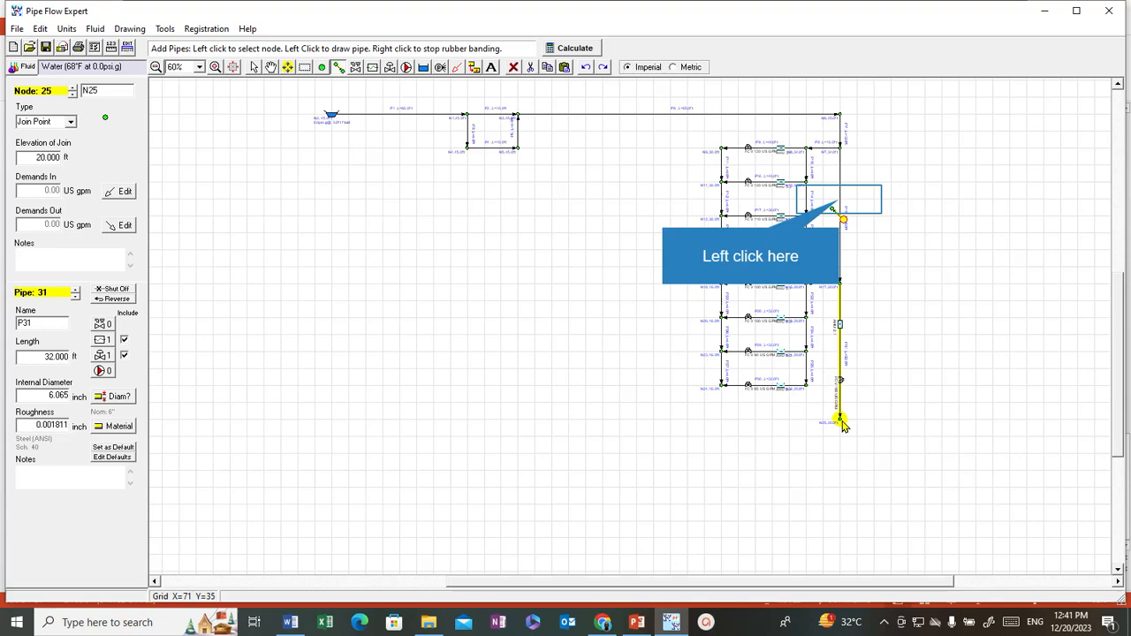
Make pipe P19's values the default pipe values and copy them onto the new vertical pipe below node N17.
left_click(839, 206)
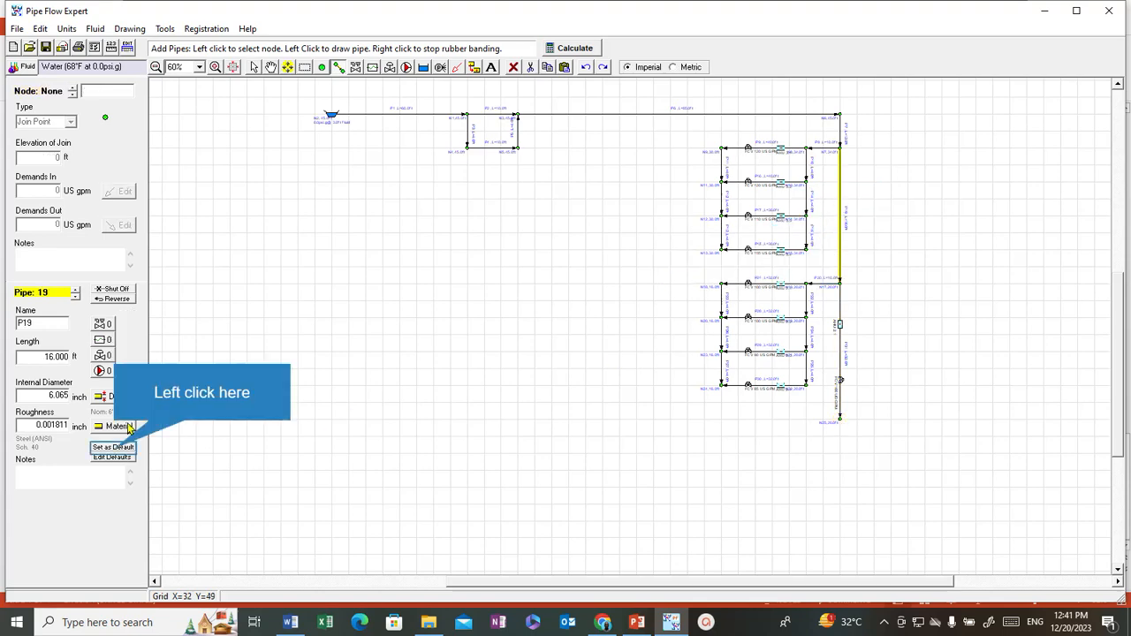
left_click(115, 450)
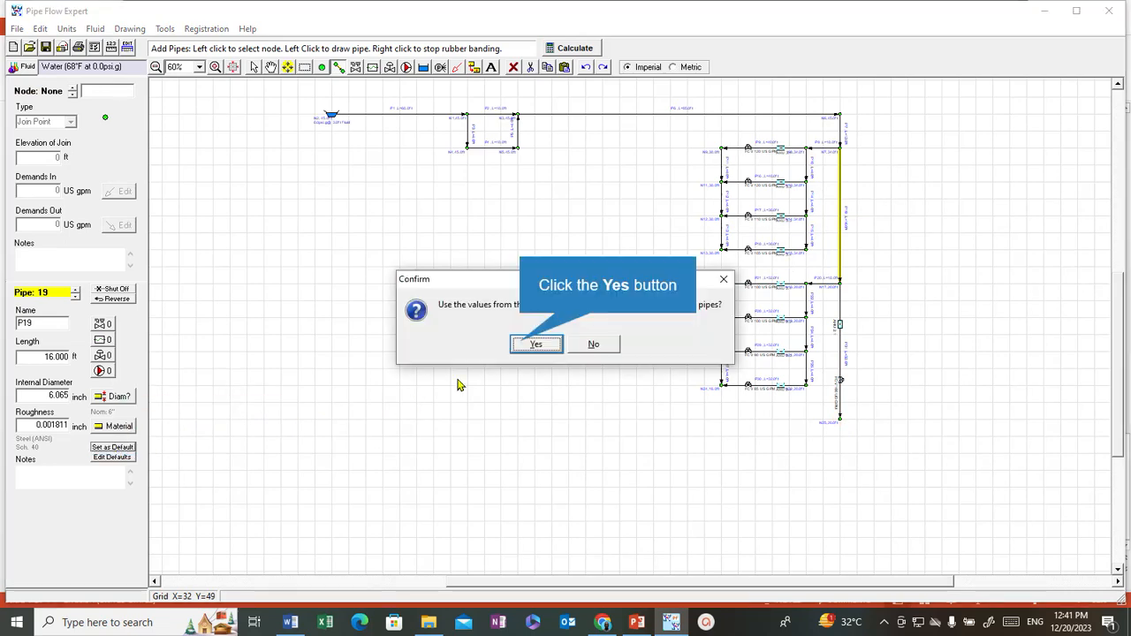
left_click(521, 345)
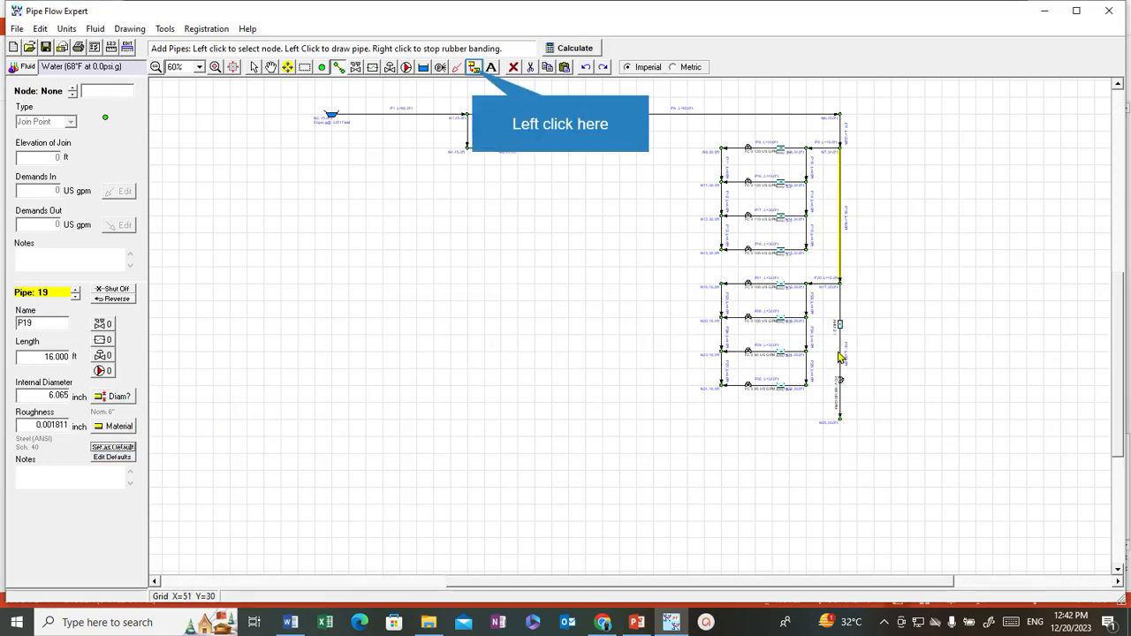
left_click(473, 69)
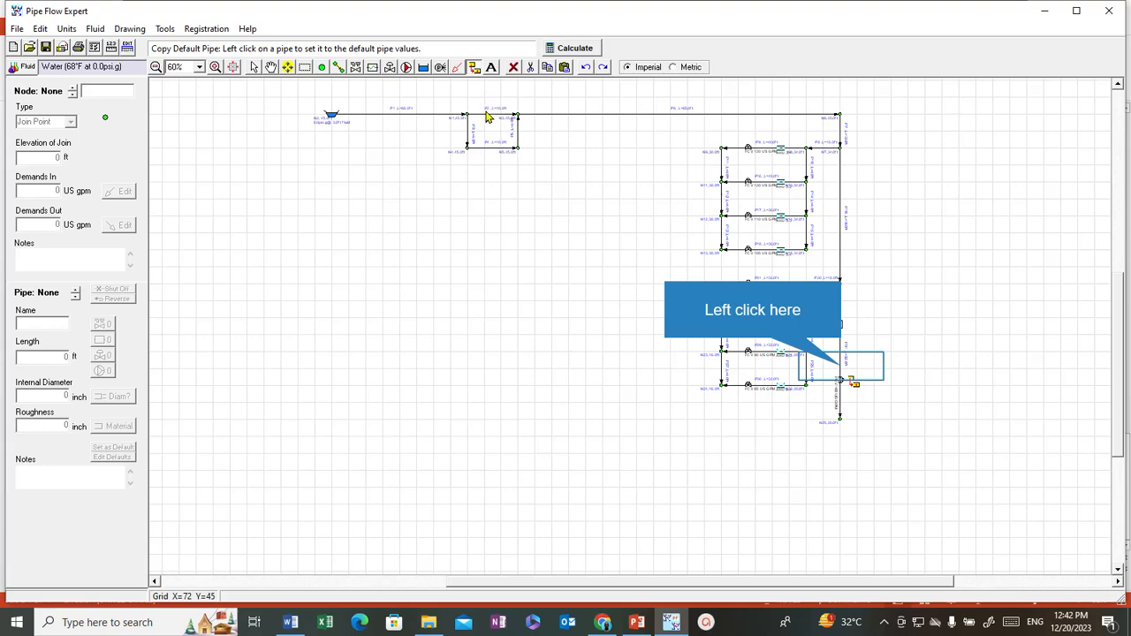
left_click(842, 376)
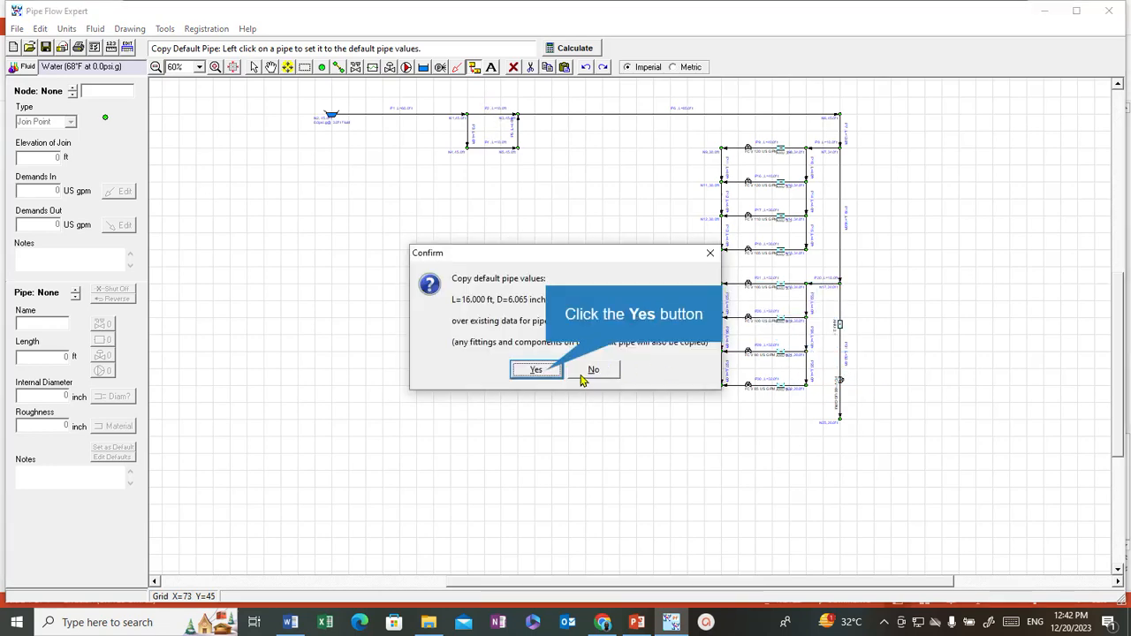
left_click(547, 375)
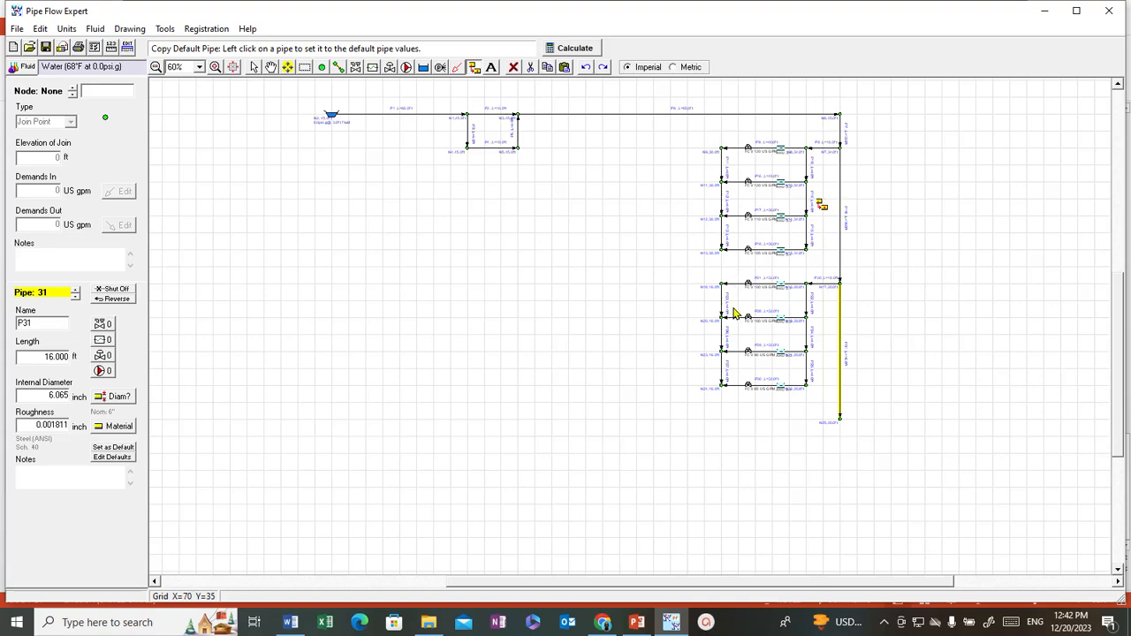
Set the length of pipe P29 on the AHU 2.3 branch to 24 ft.
scroll(735, 308, "up", 3)
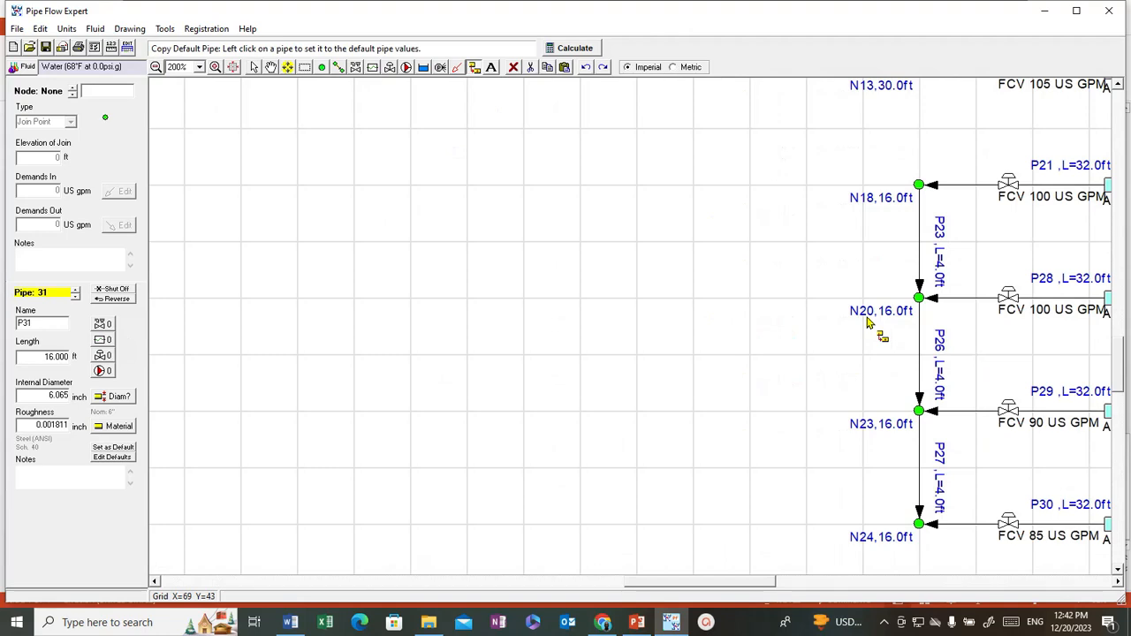
scroll(869, 323, "down", 3)
scroll(868, 324, "down", 1)
scroll(798, 315, "up", 2)
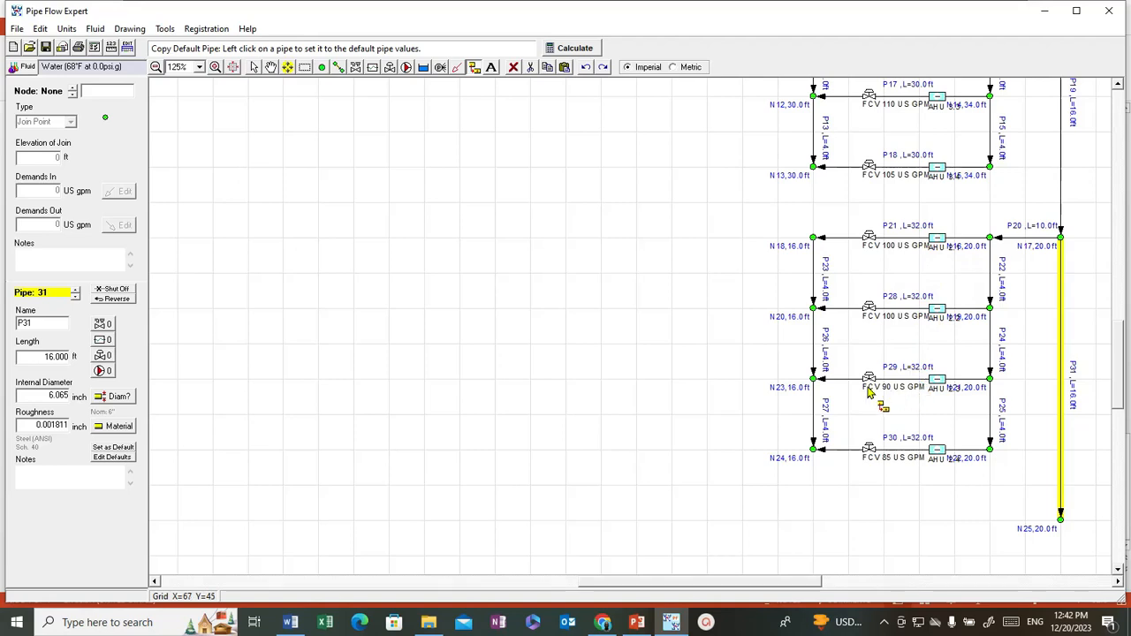
left_click(253, 68)
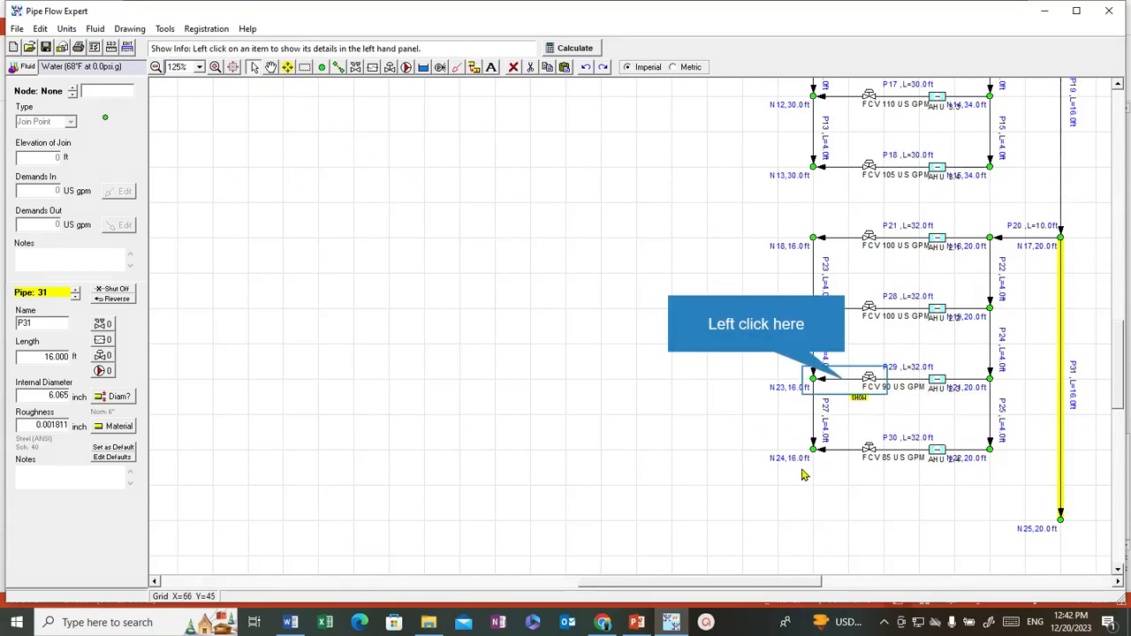
left_click(843, 385)
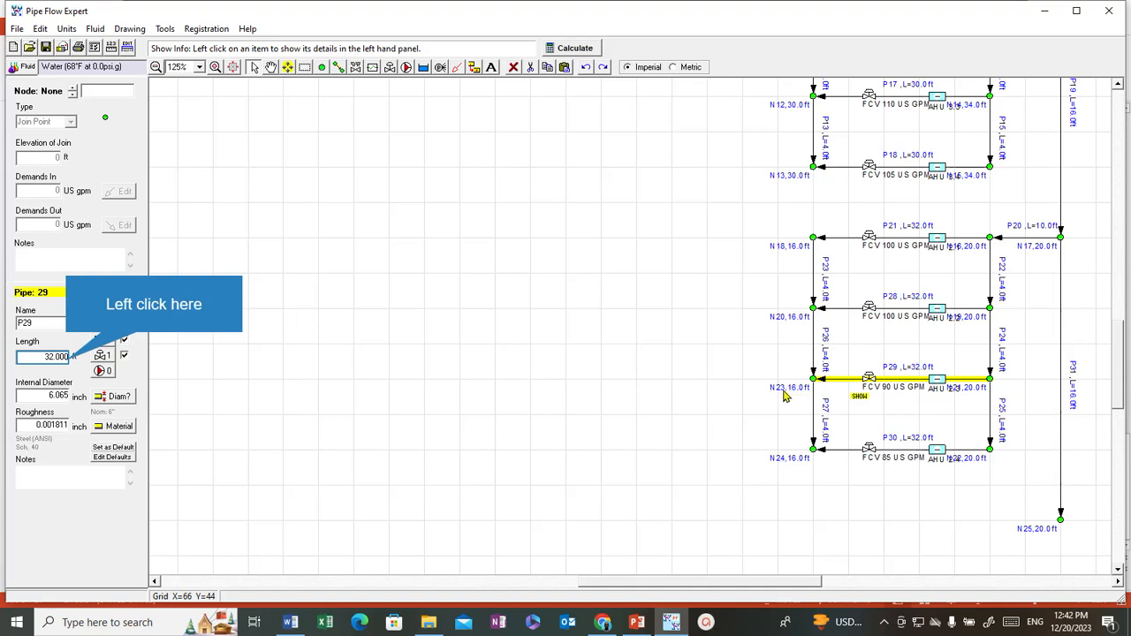
left_click(65, 357)
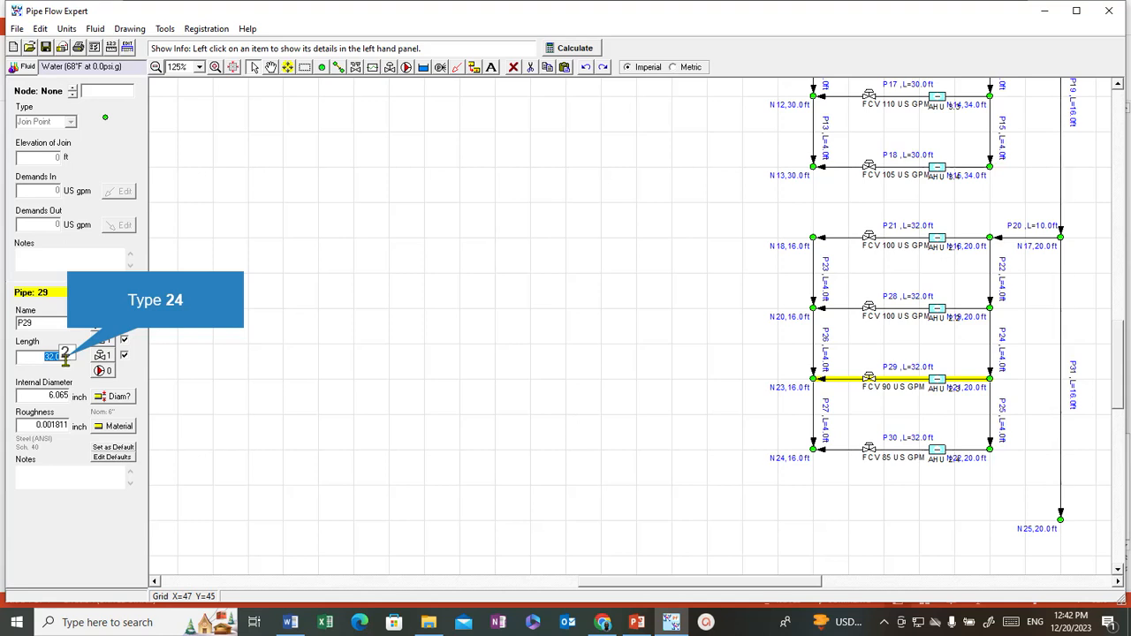
type("24")
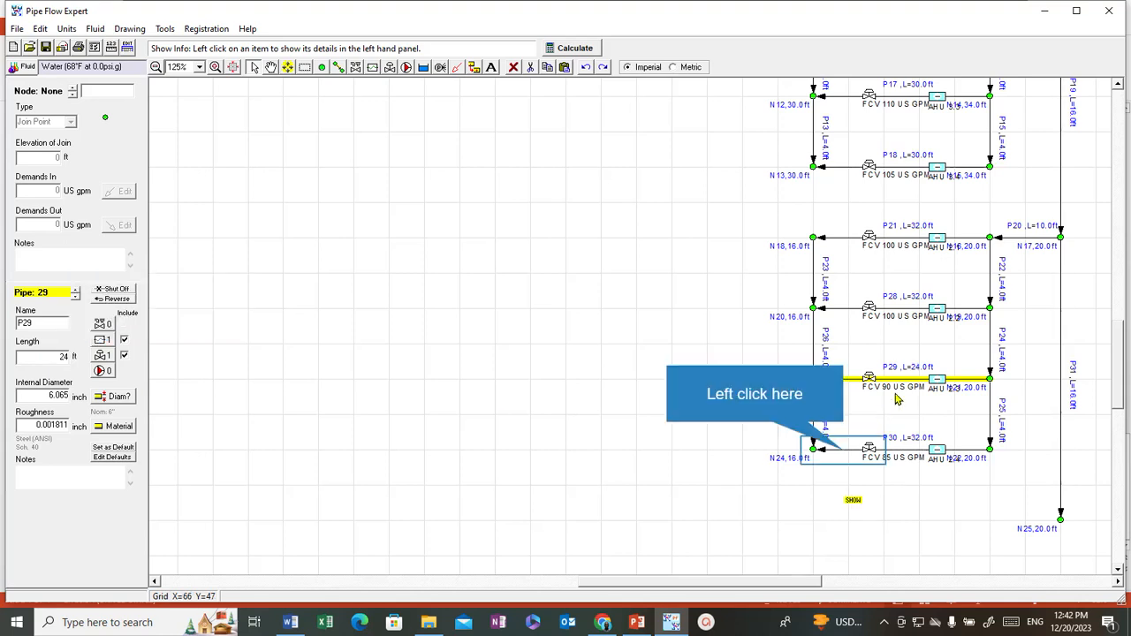
Set the length of pipe P30 on the AHU 2.4 branch to 24 ft.
left_click(844, 457)
left_click(58, 356)
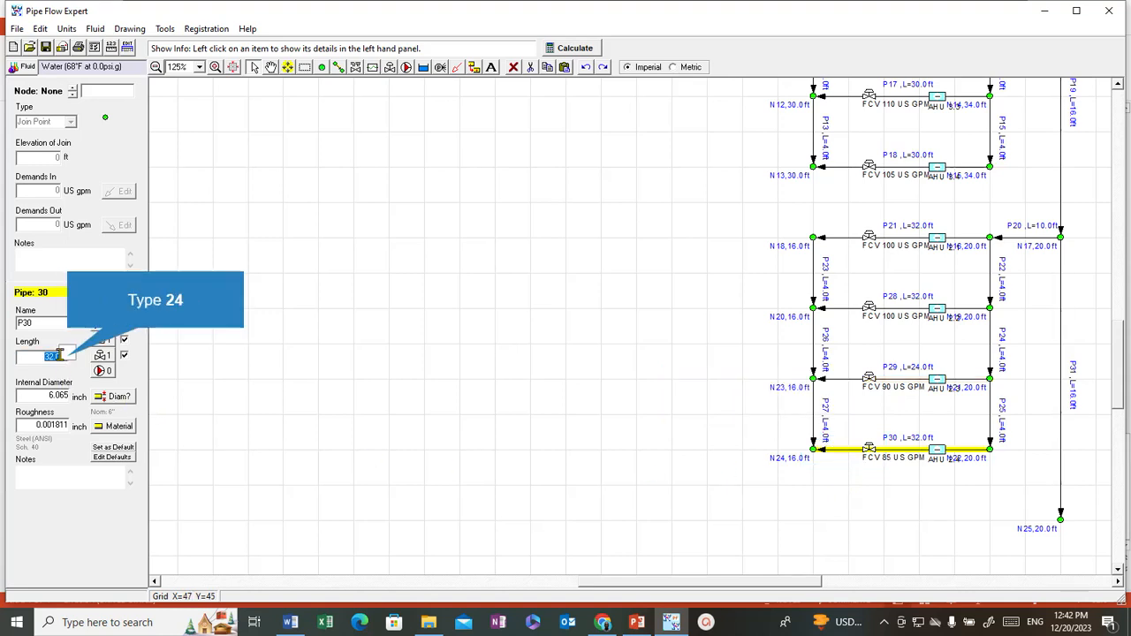
type("24")
key("Return")
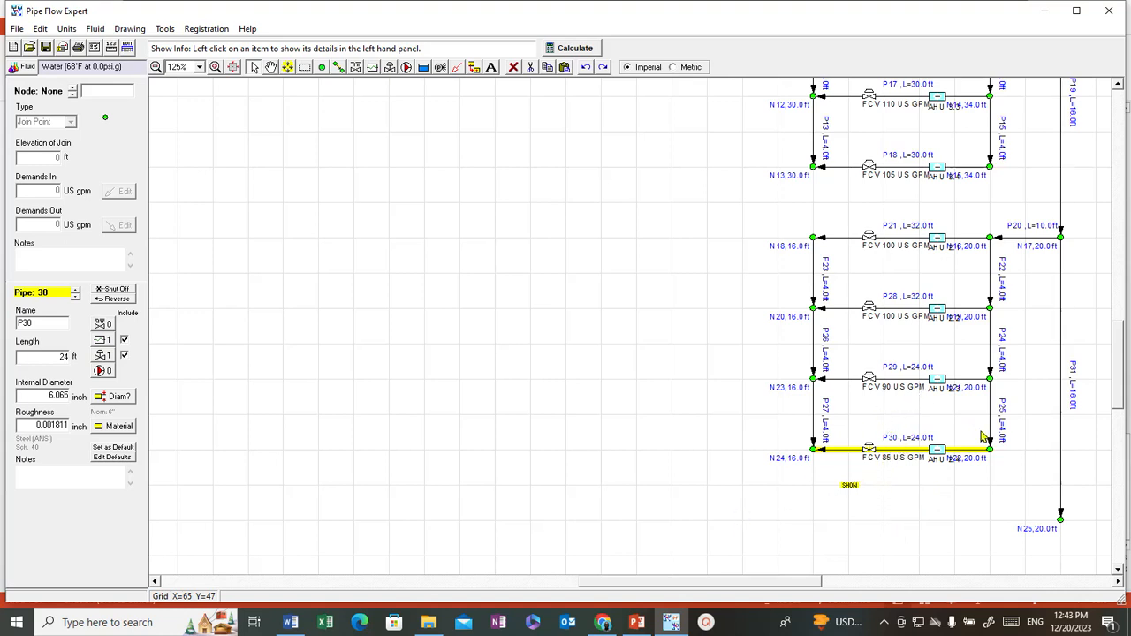
Set the elevation of node N25 at the lower end of the riser to 6 ft.
scroll(1080, 406, "down", 2)
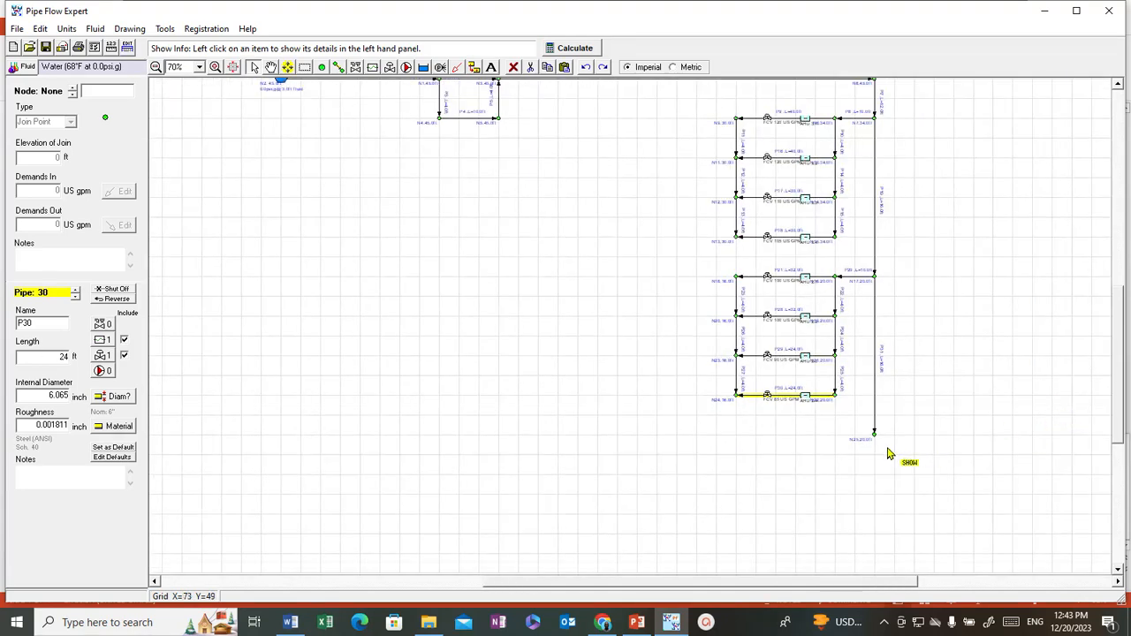
scroll(892, 450, "down", 1)
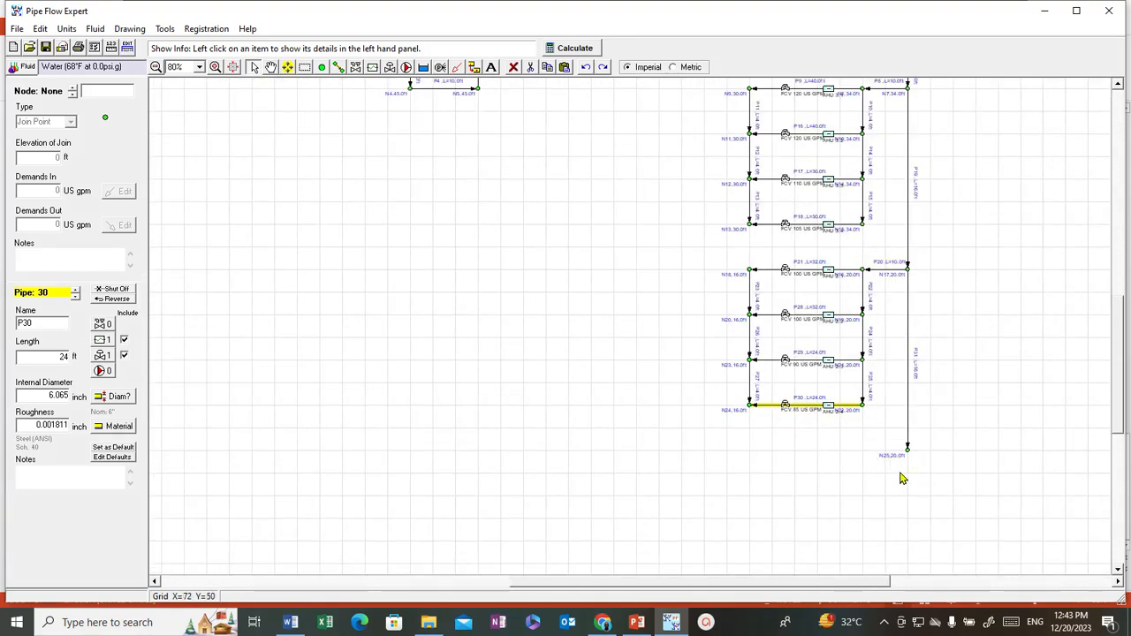
left_click(339, 68)
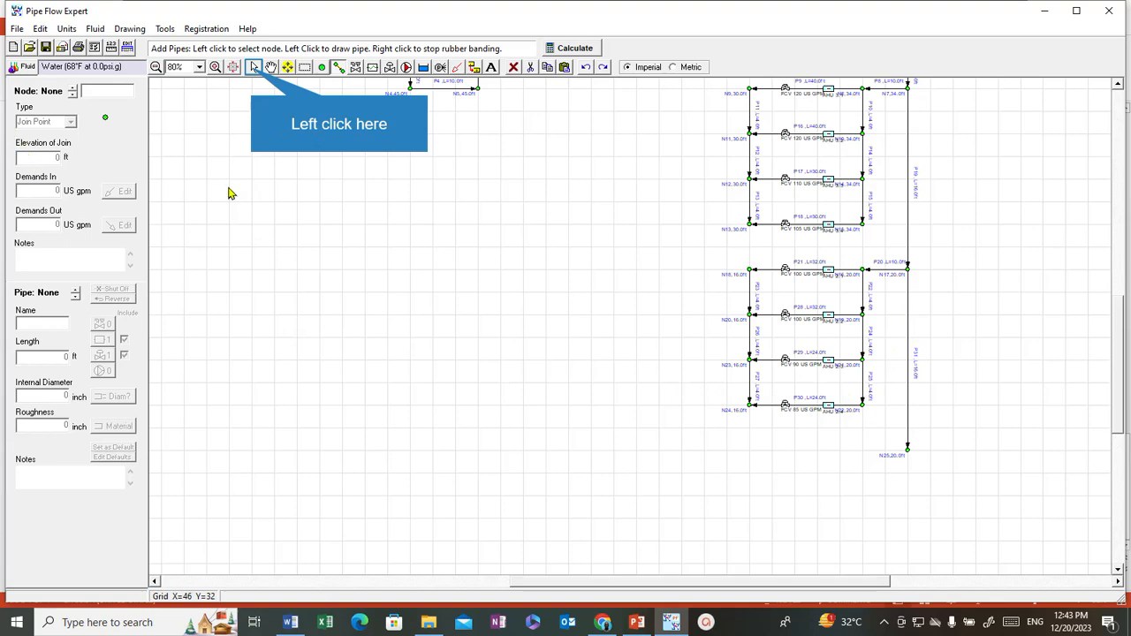
left_click(255, 68)
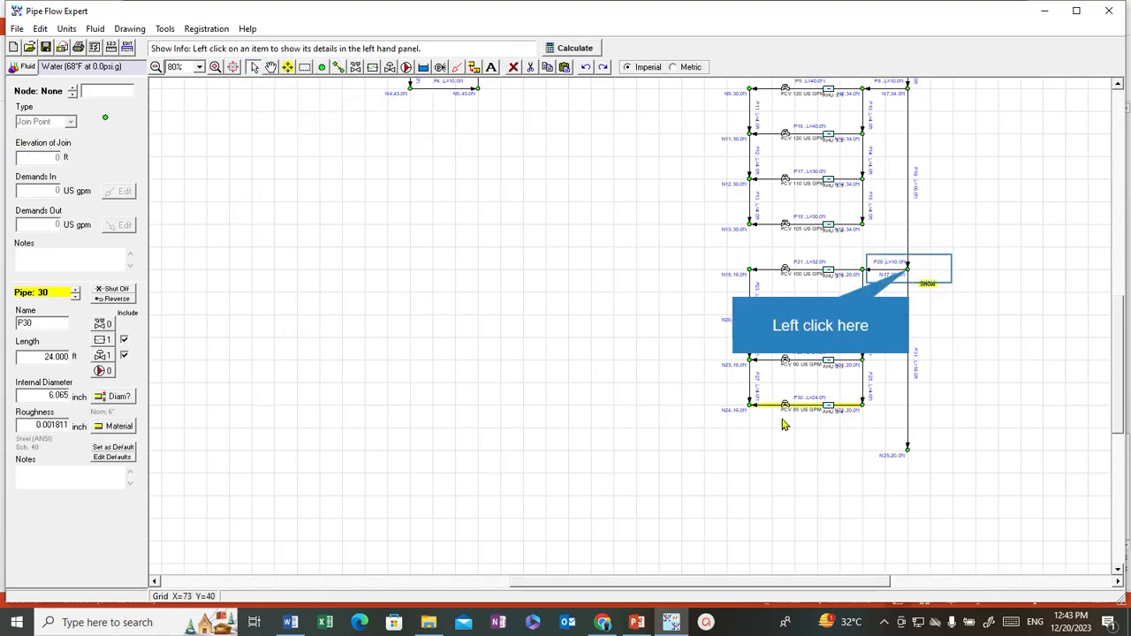
left_click(907, 273)
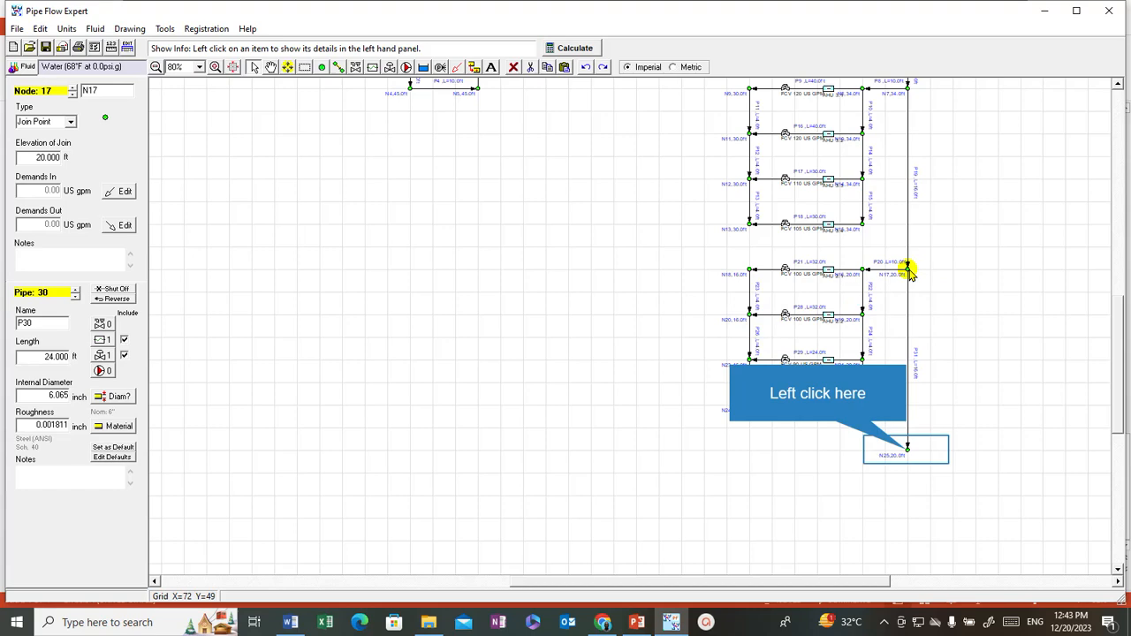
left_click(907, 453)
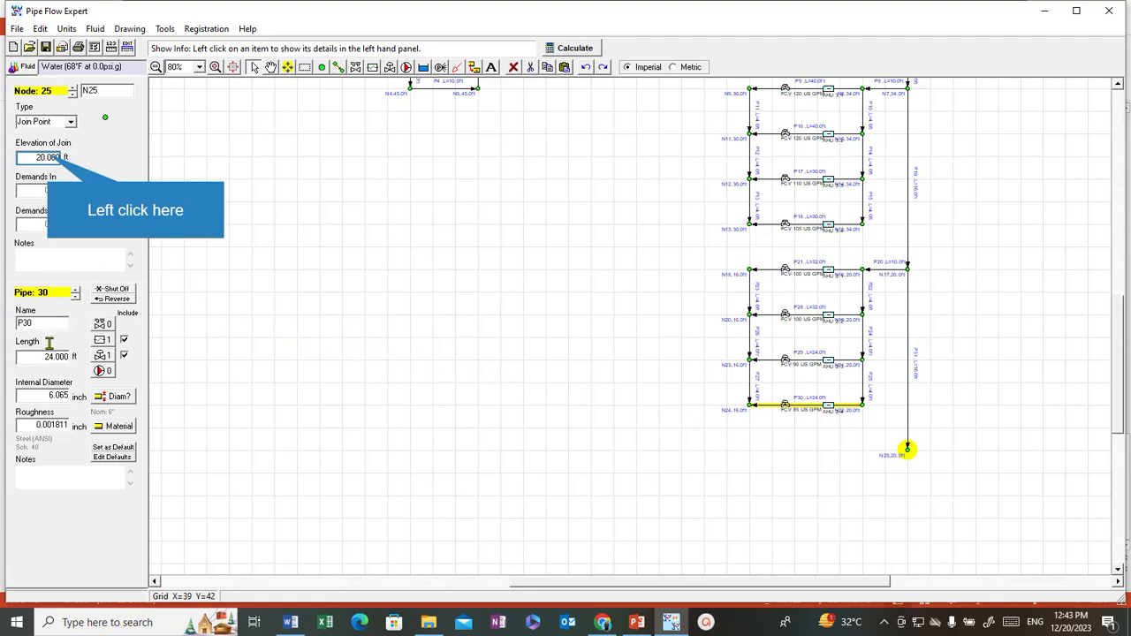
left_click(48, 156)
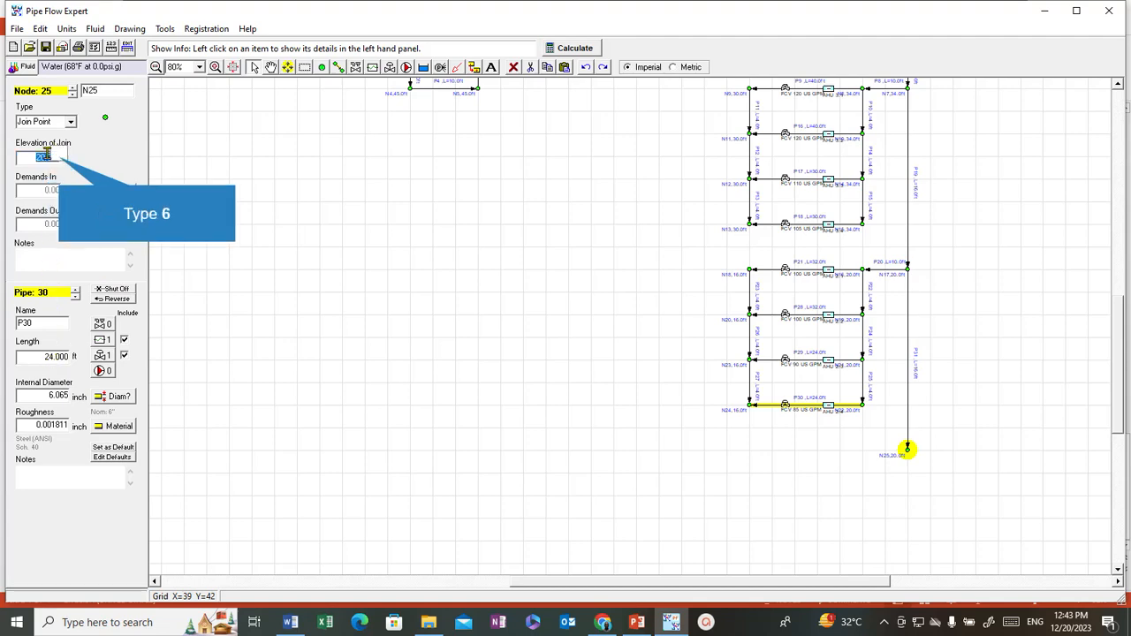
type("6")
key("Return")
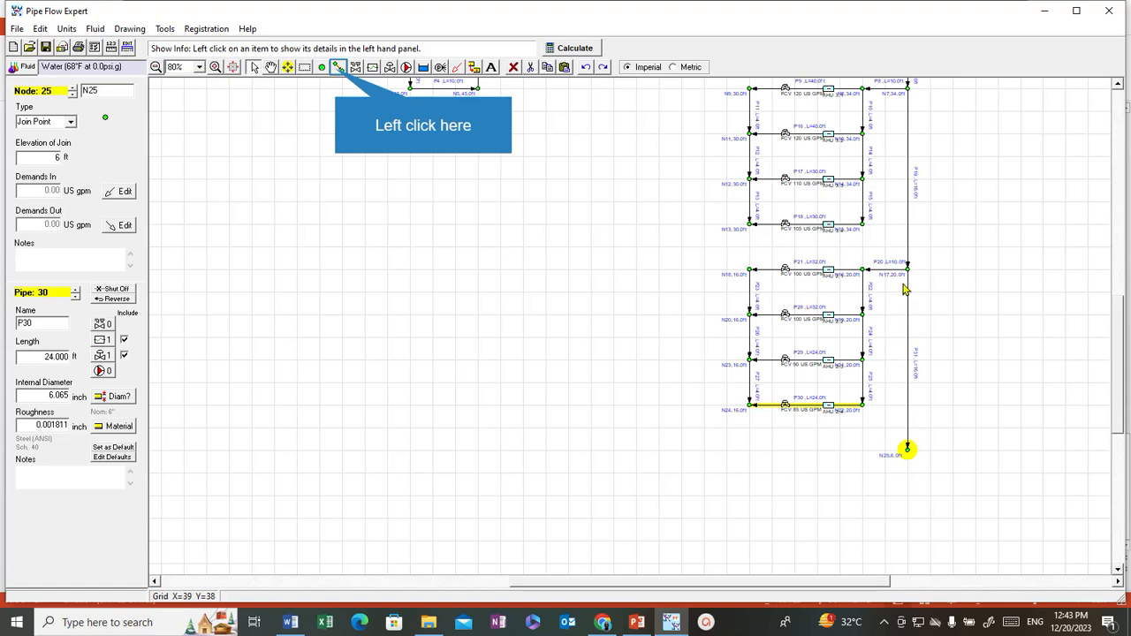
Draw a horizontal pipe from node N25 to a new node directly below N22 and set its length to 10 ft.
left_click(339, 69)
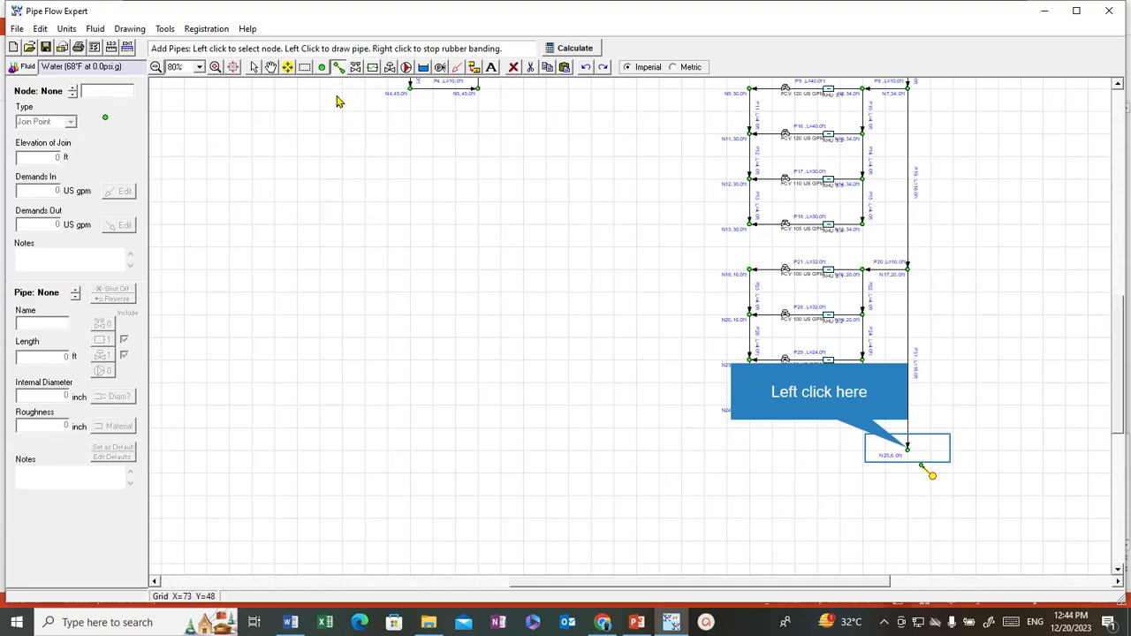
left_click(906, 450)
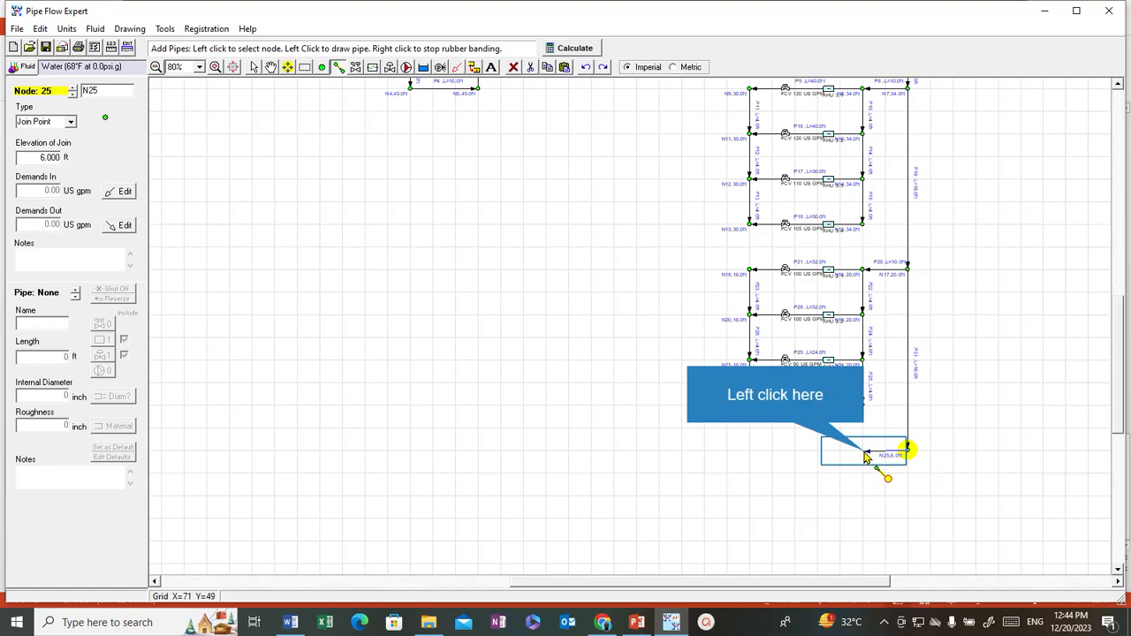
left_click(864, 453)
right_click(863, 453)
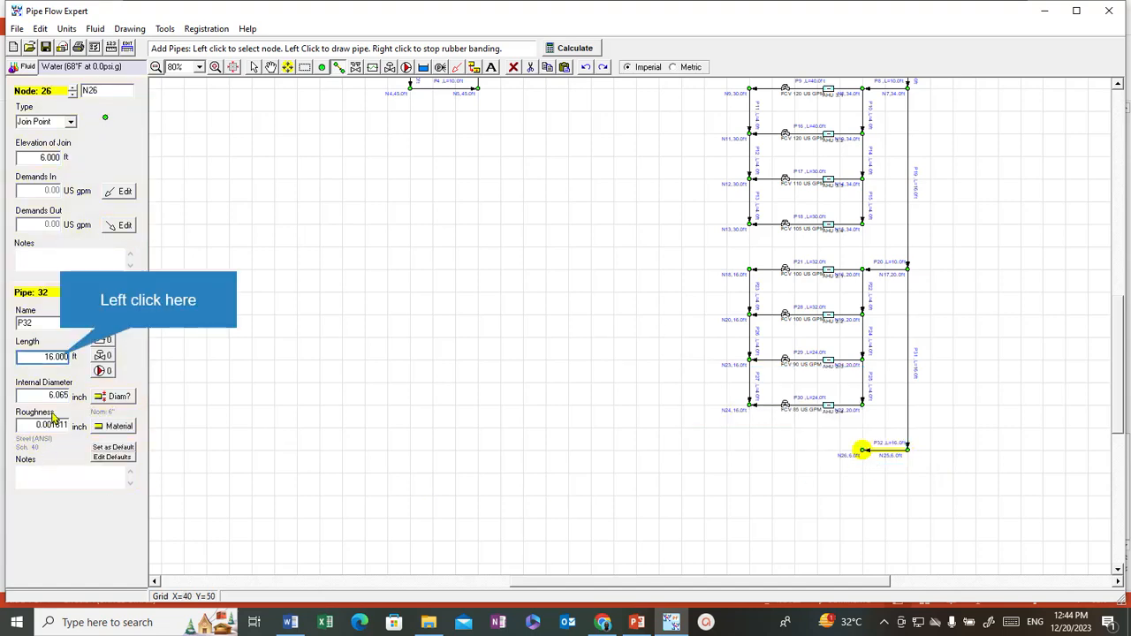
left_click(57, 357)
type("1")
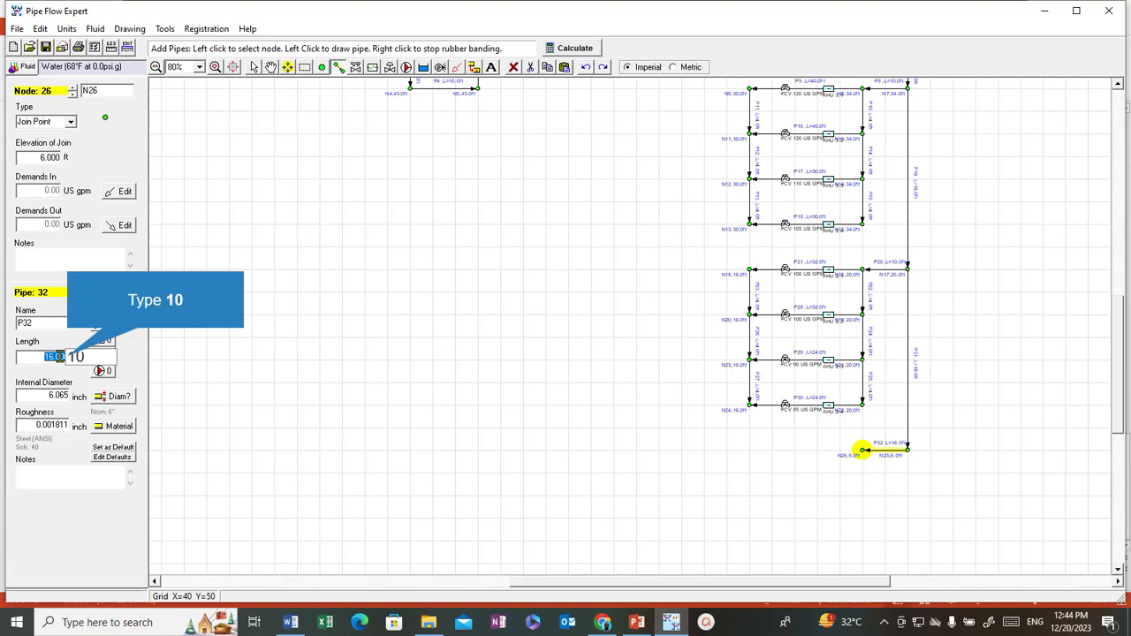
type("0")
key("Return")
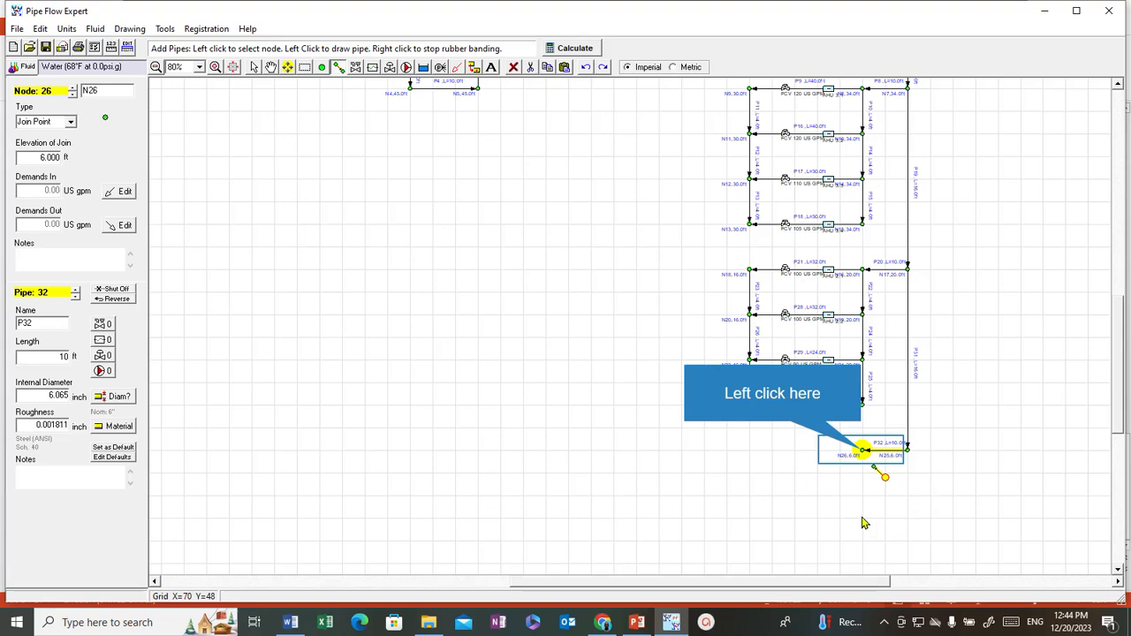
Draw a 28 ft horizontal pipe from node N26 to a new node below N24, and set that end node's elevation to 2 ft.
left_click(864, 452)
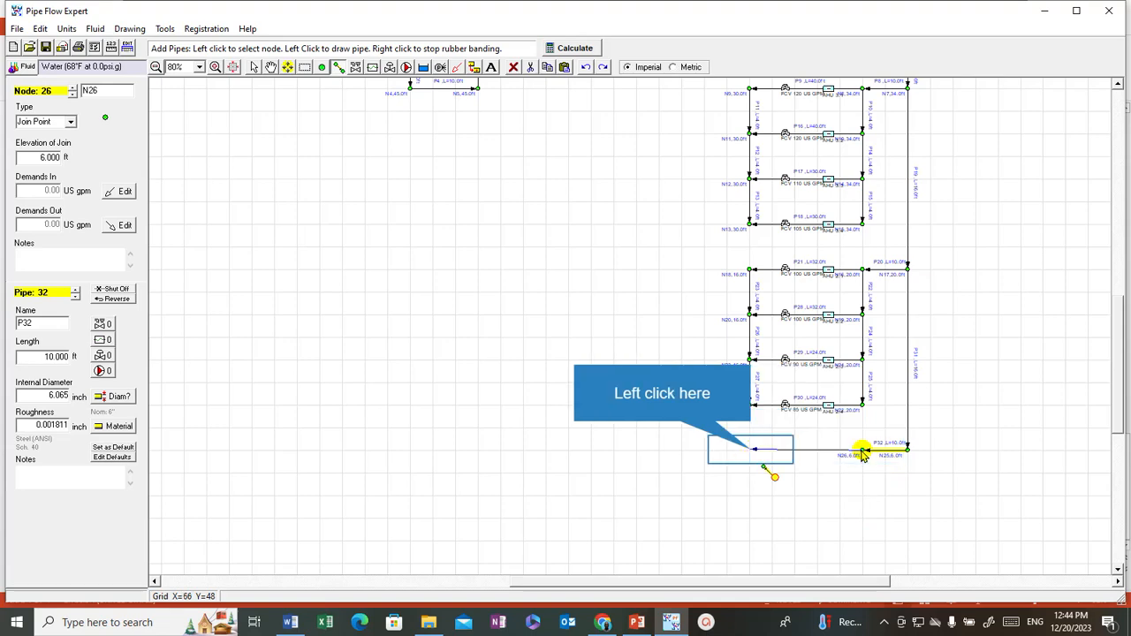
left_click(751, 451)
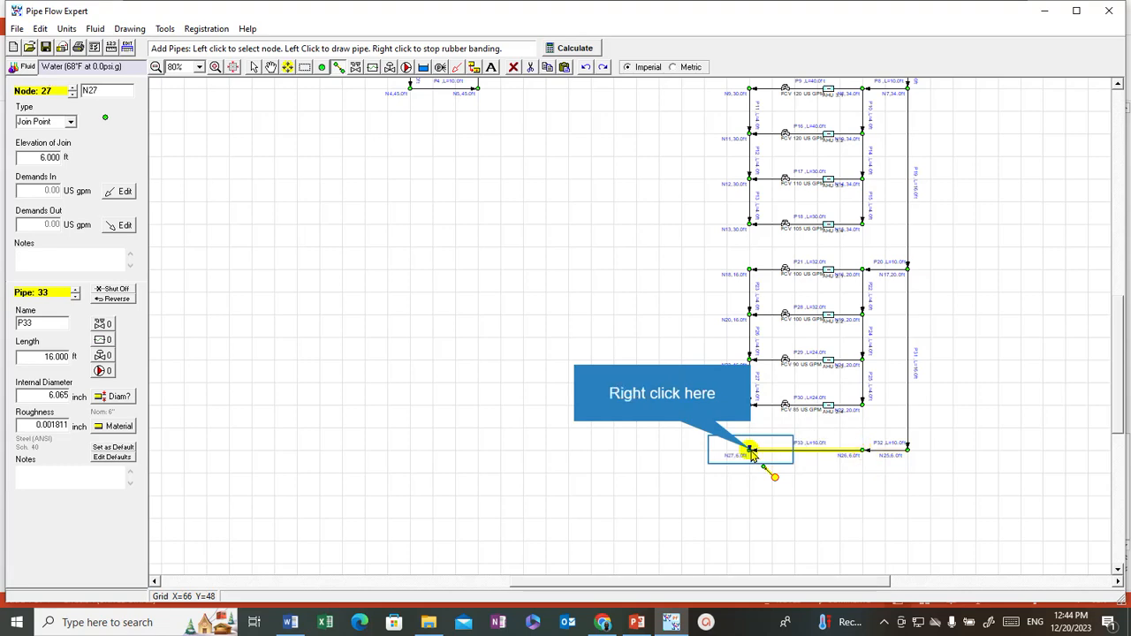
right_click(751, 453)
left_click(62, 356)
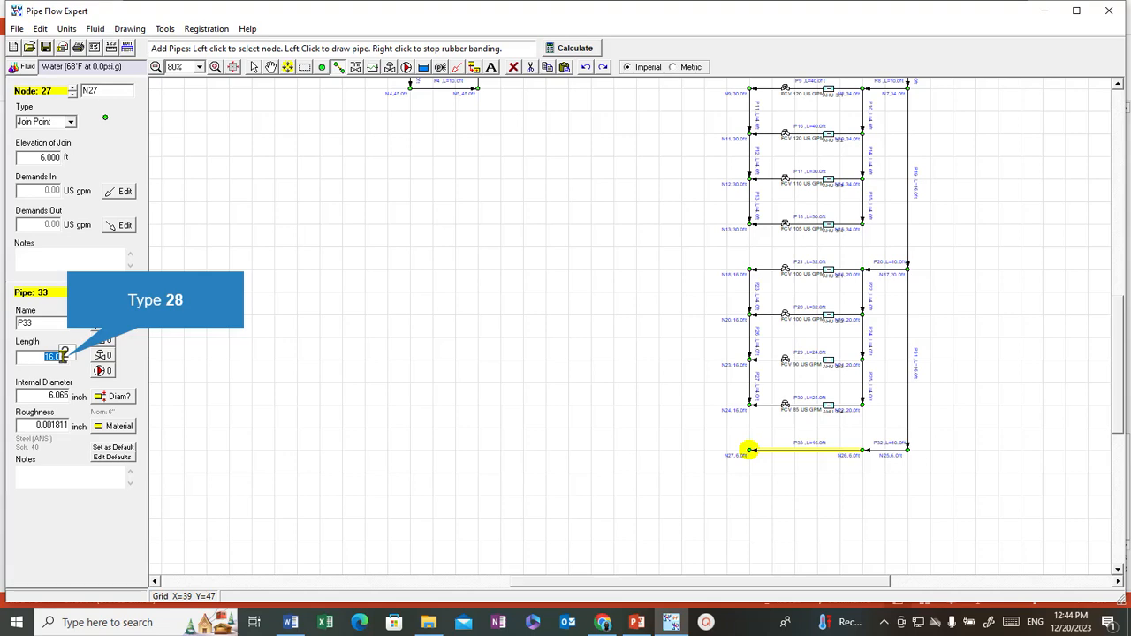
type("28")
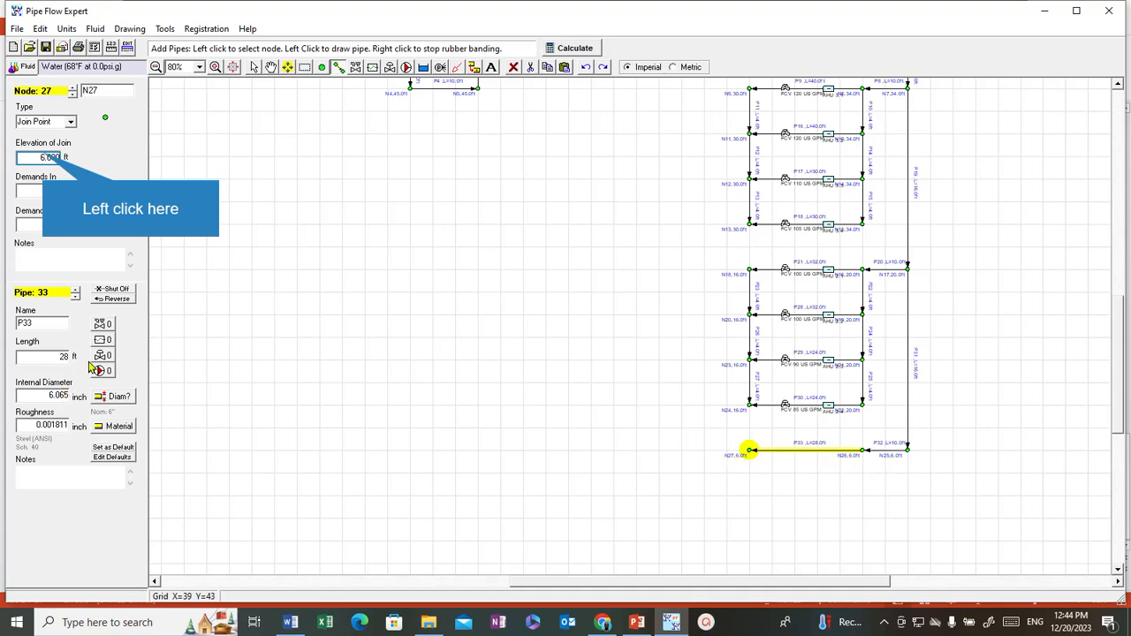
left_click(41, 157)
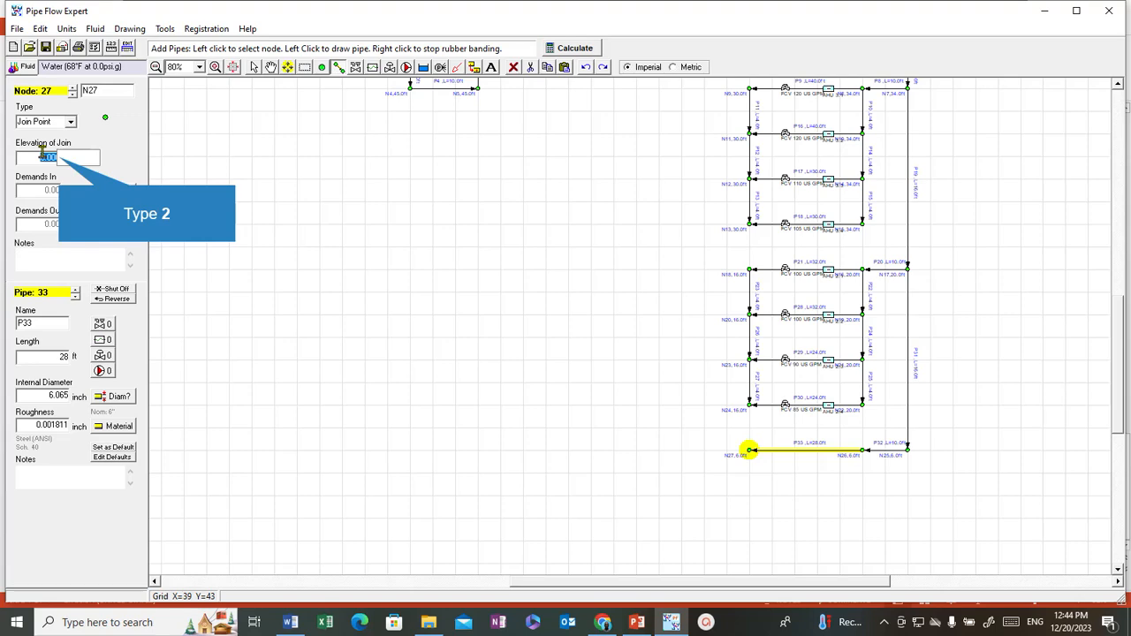
key("Return")
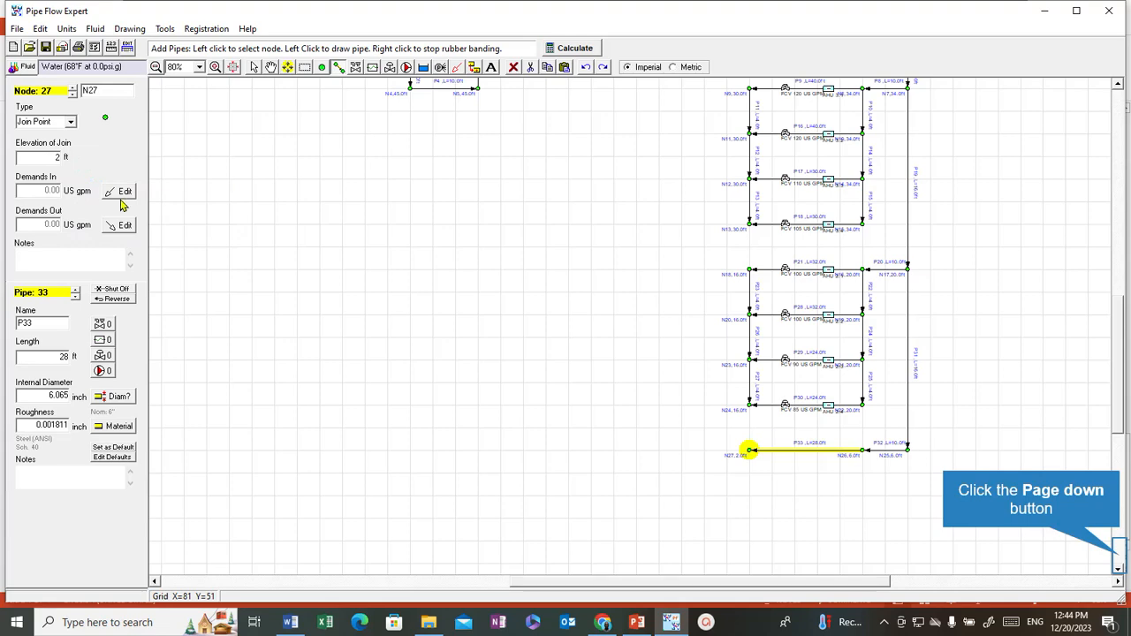
Draw a chain of three vertical pipes downward from node N26, ending each at a new node two grid squares lower.
left_click(1120, 559)
left_click(1118, 556)
left_click(1118, 557)
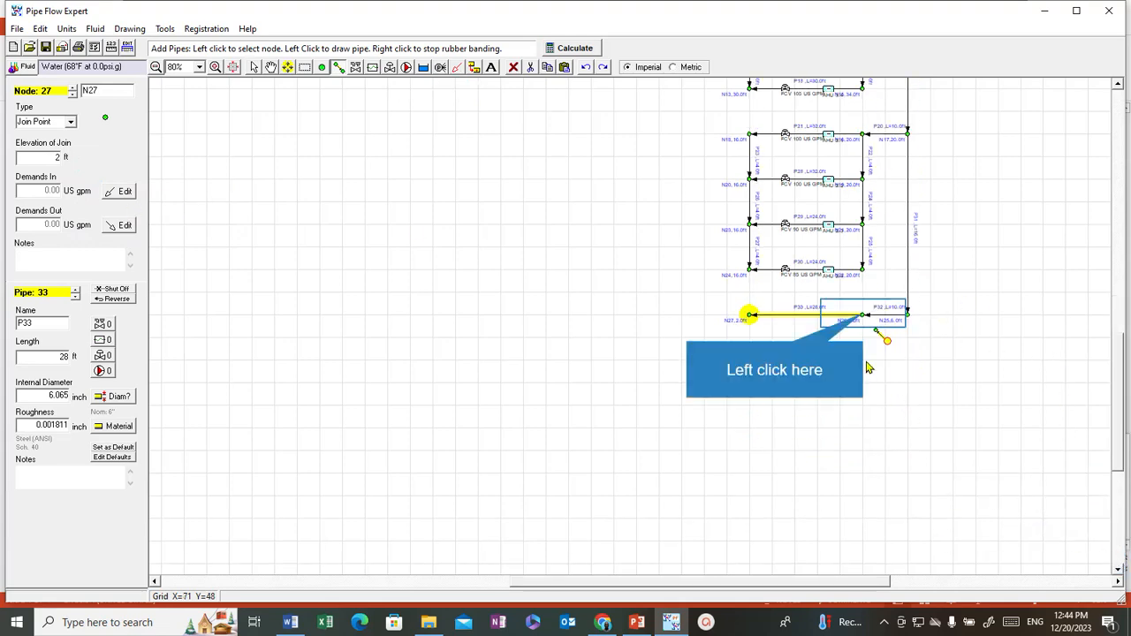
left_click(863, 317)
left_click(865, 368)
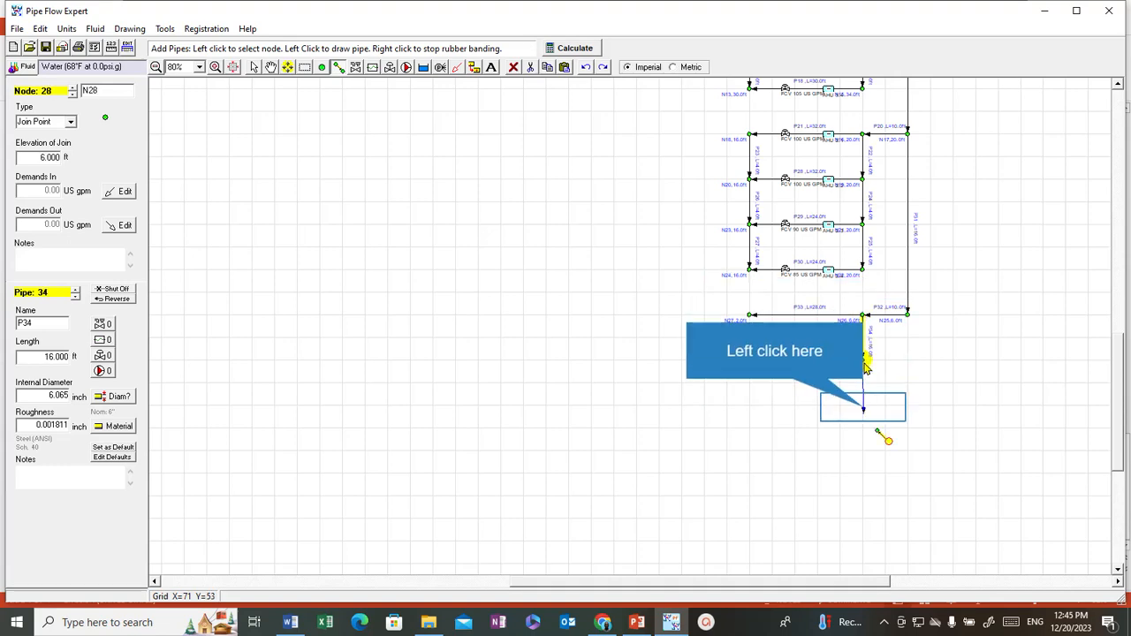
left_click(864, 412)
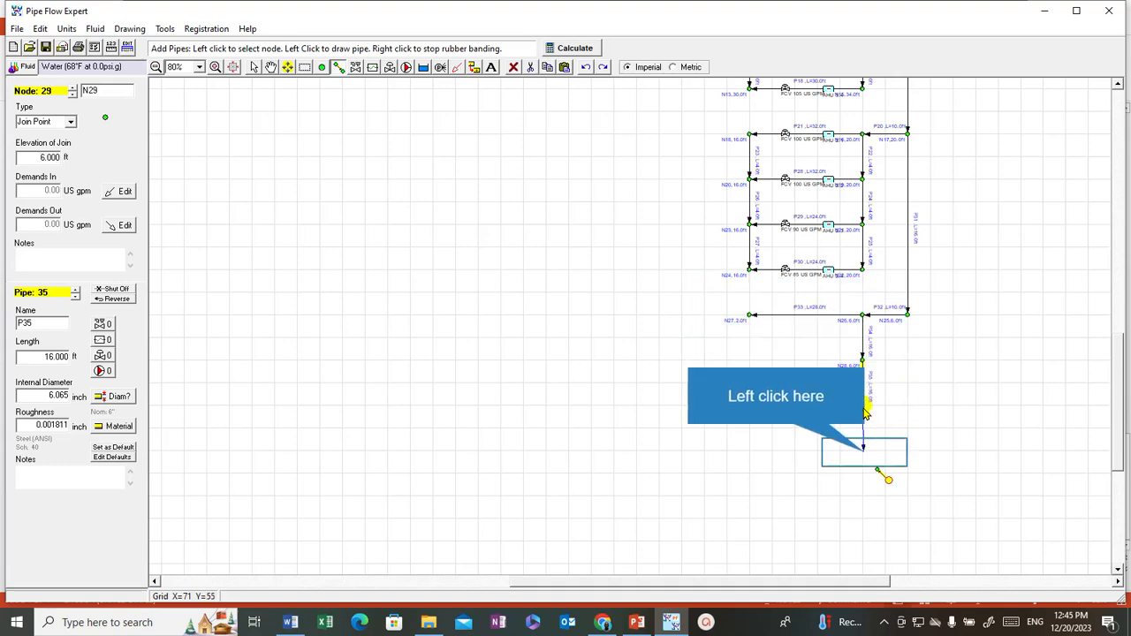
left_click(864, 457)
right_click(864, 458)
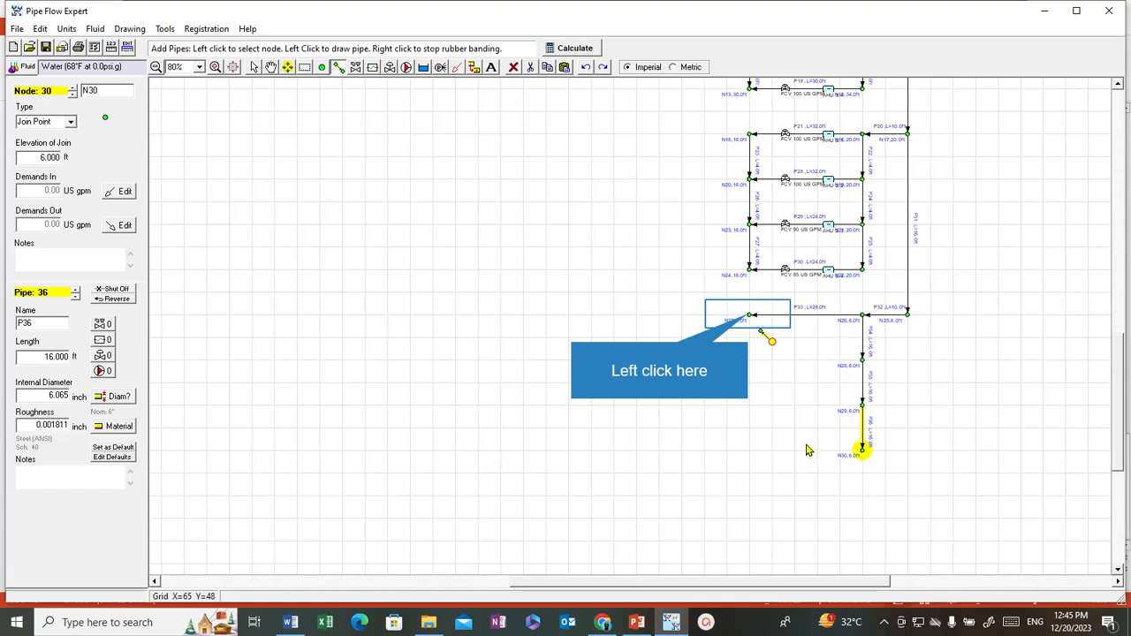
Draw a chain of three vertical pipes downward from node N27, with new nodes level with N28, N29 and N30.
left_click(748, 316)
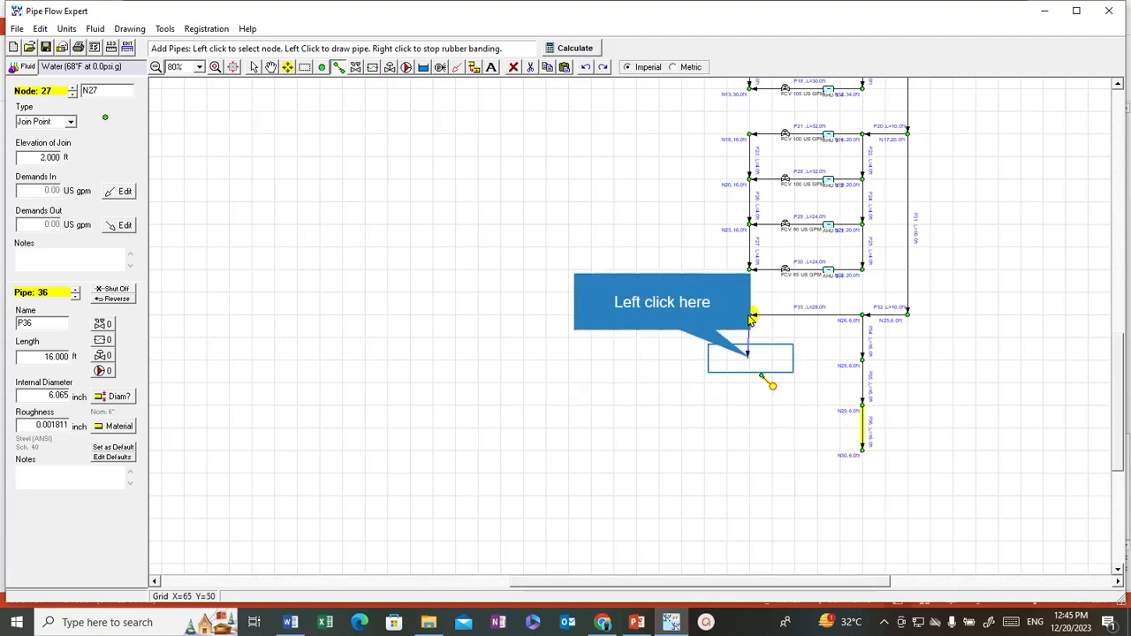
left_click(751, 362)
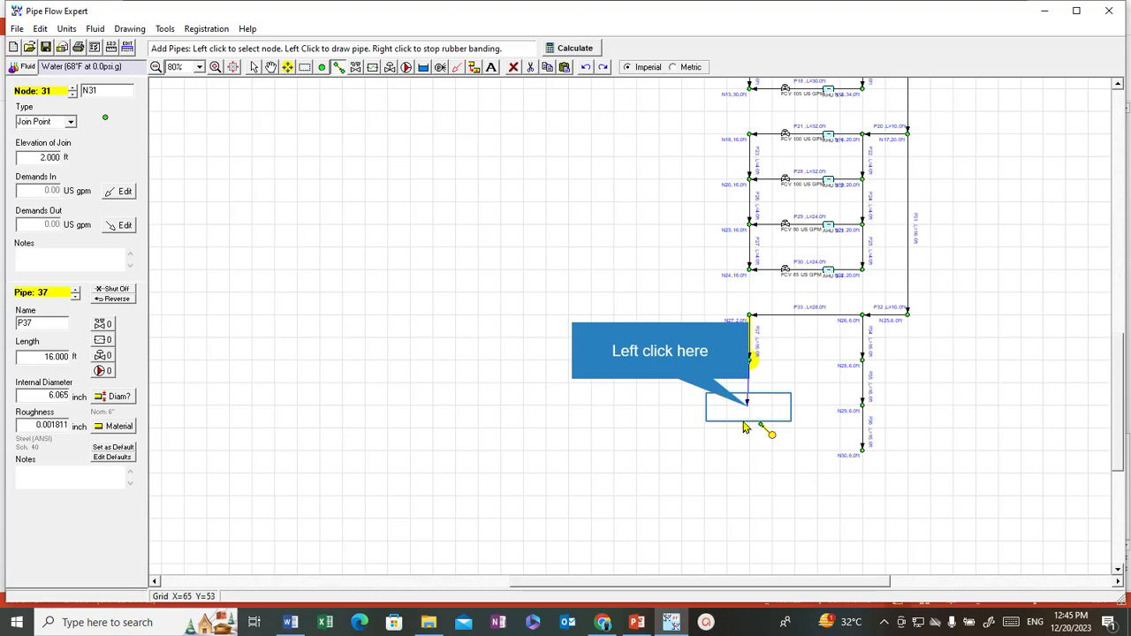
left_click(749, 407)
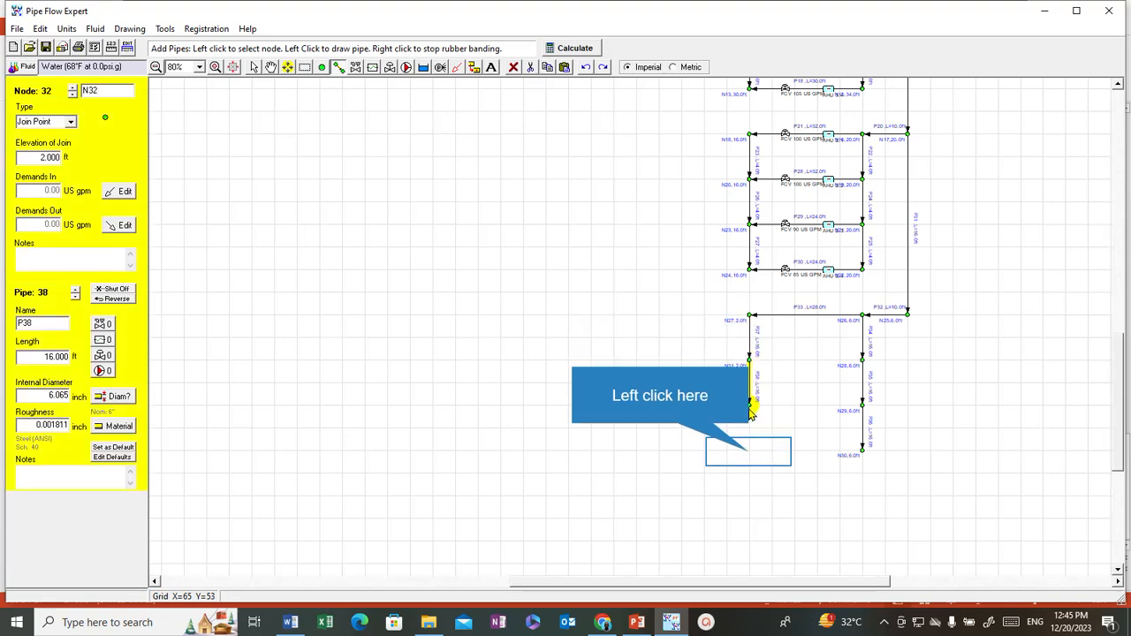
left_click(750, 450)
right_click(749, 452)
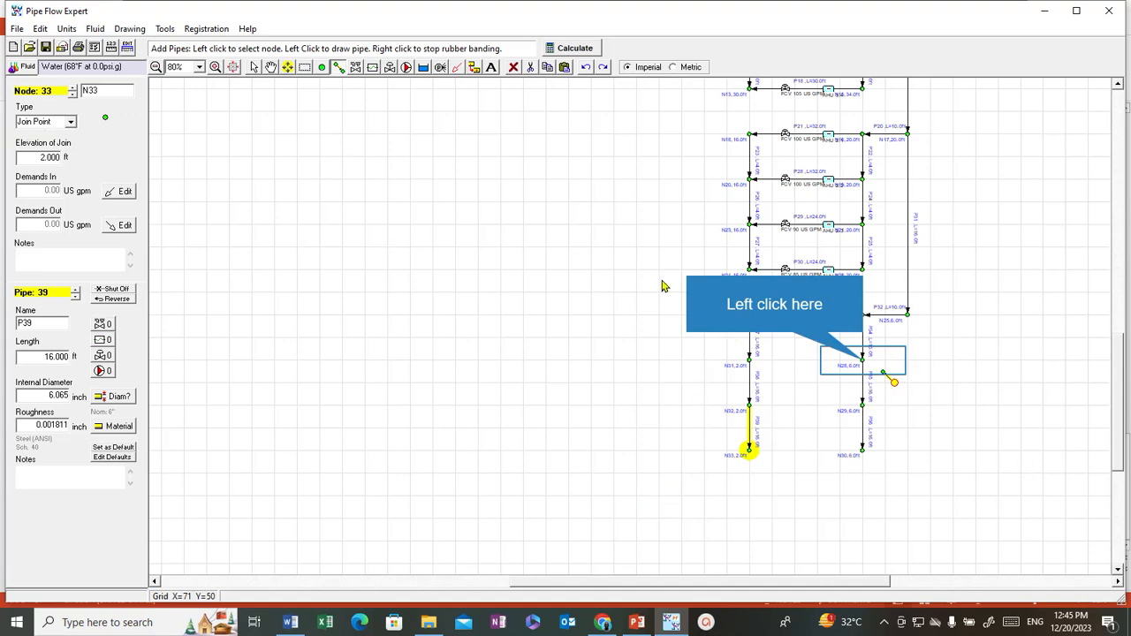
Connect the two vertical headers with horizontal branch pipes from N28 to N31, N29 to N32 and N30 to N33.
left_click(865, 367)
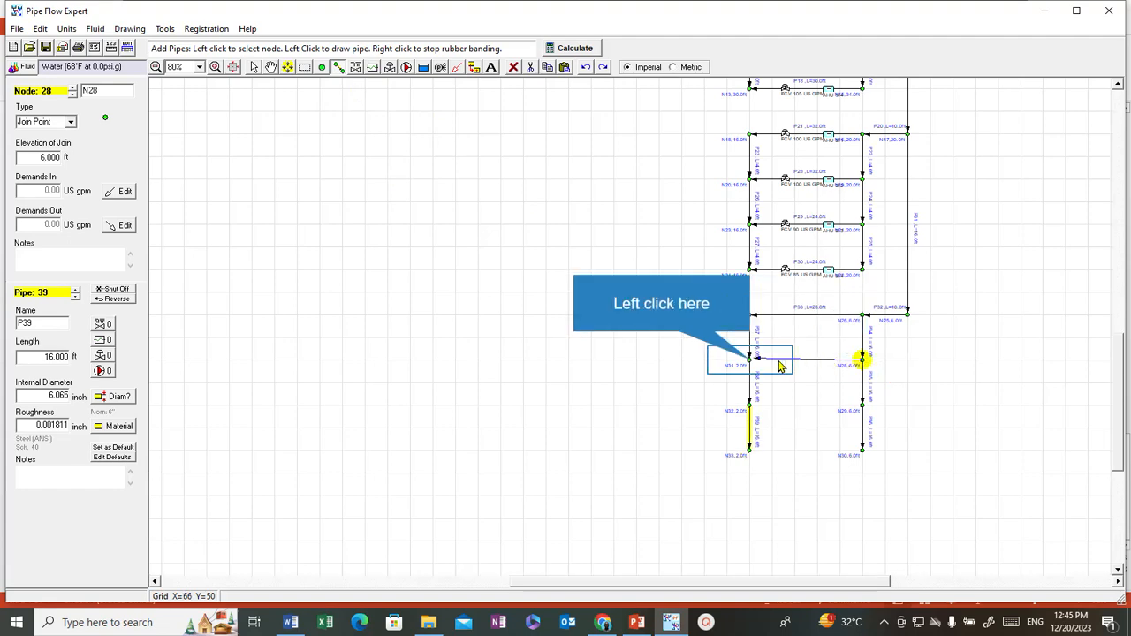
right_click(808, 420)
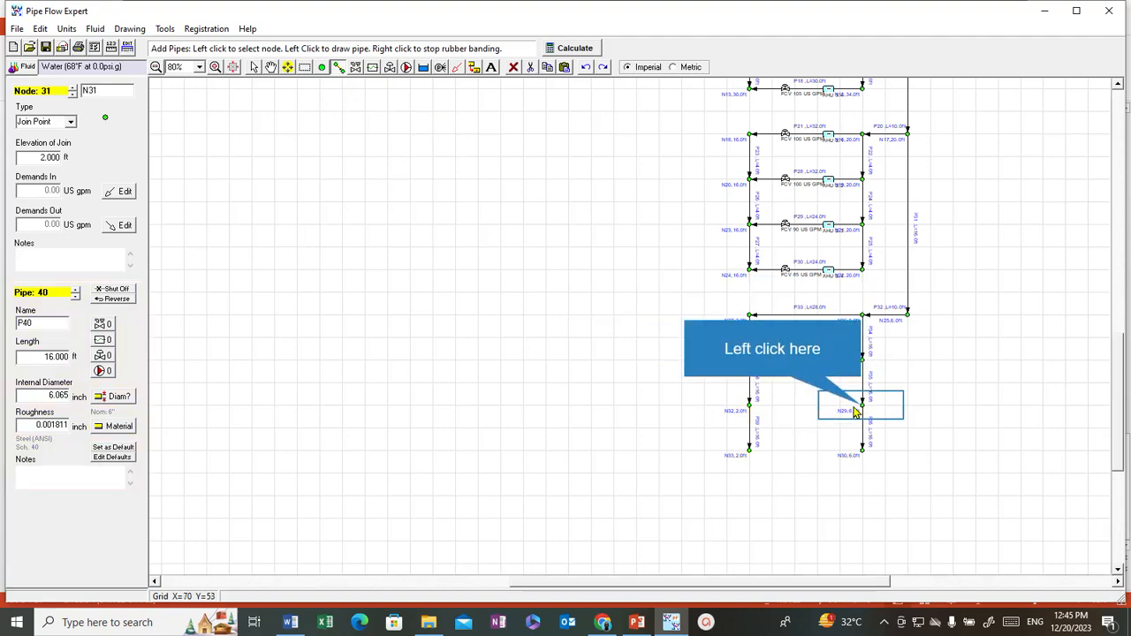
left_click(862, 405)
left_click(753, 413)
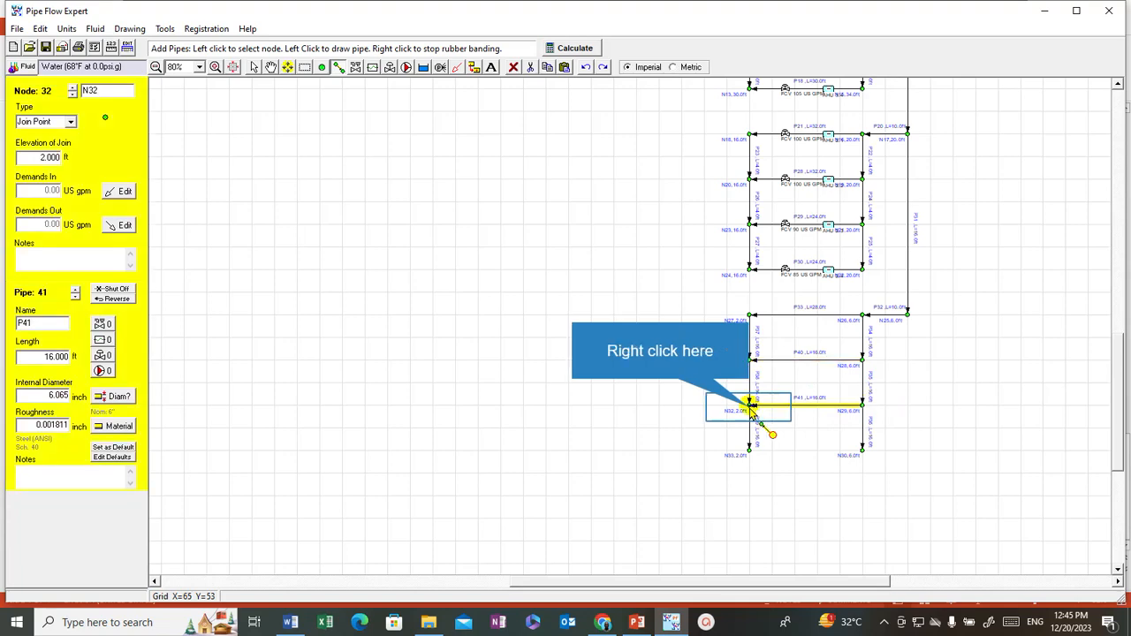
right_click(752, 413)
left_click(861, 451)
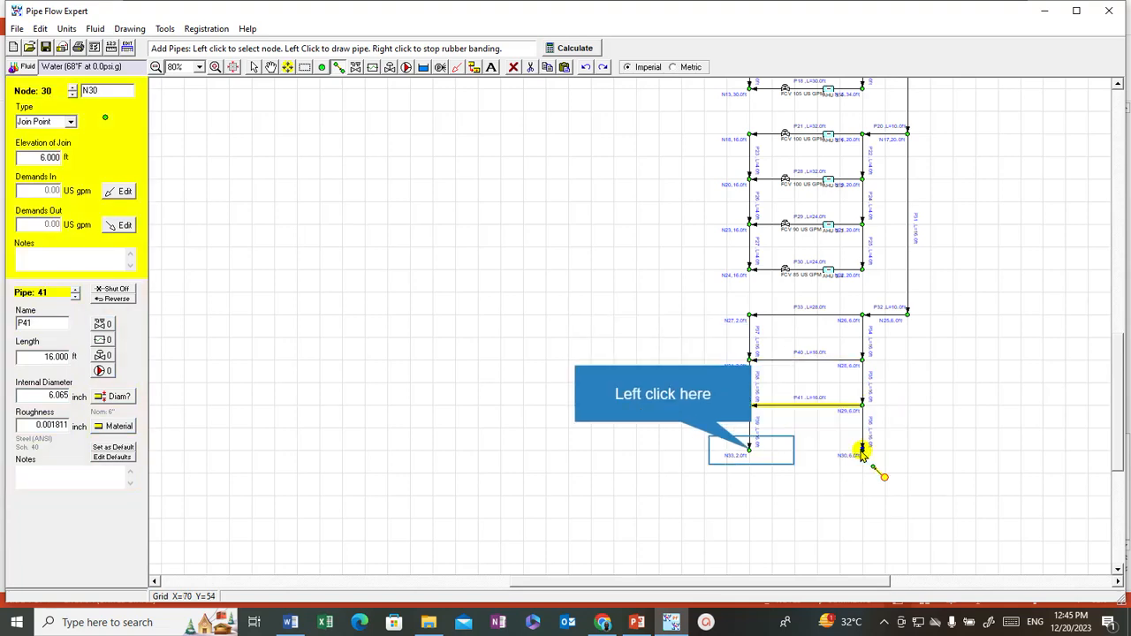
left_click(751, 451)
right_click(752, 452)
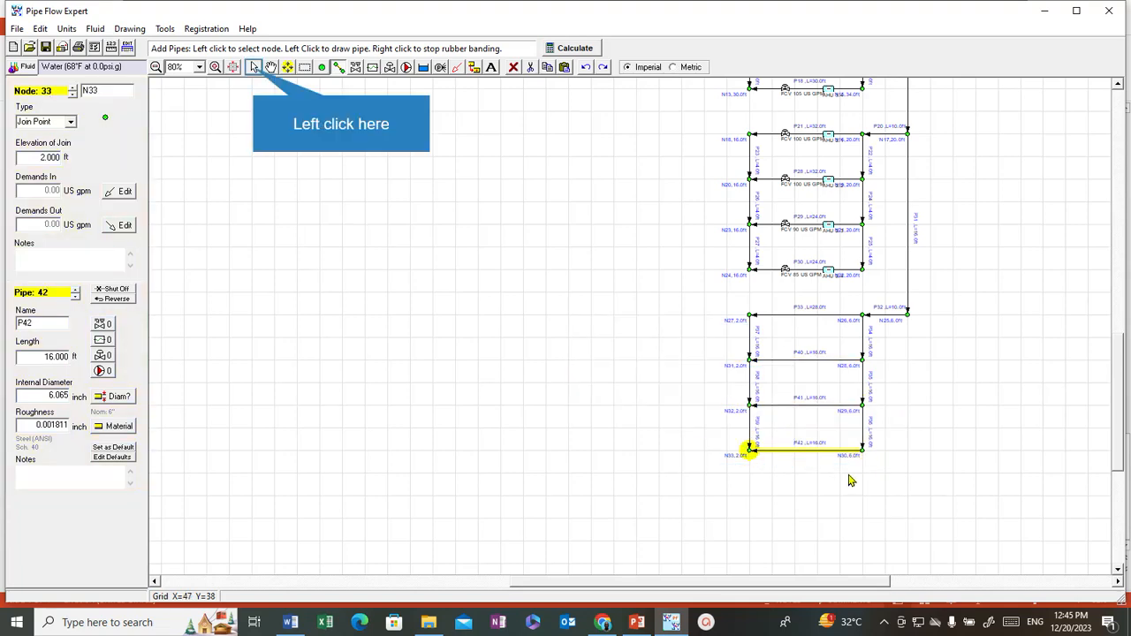
Set the length of vertical pipe P34 between nodes N26 and N28 to 4 ft.
left_click(253, 70)
left_click(866, 351)
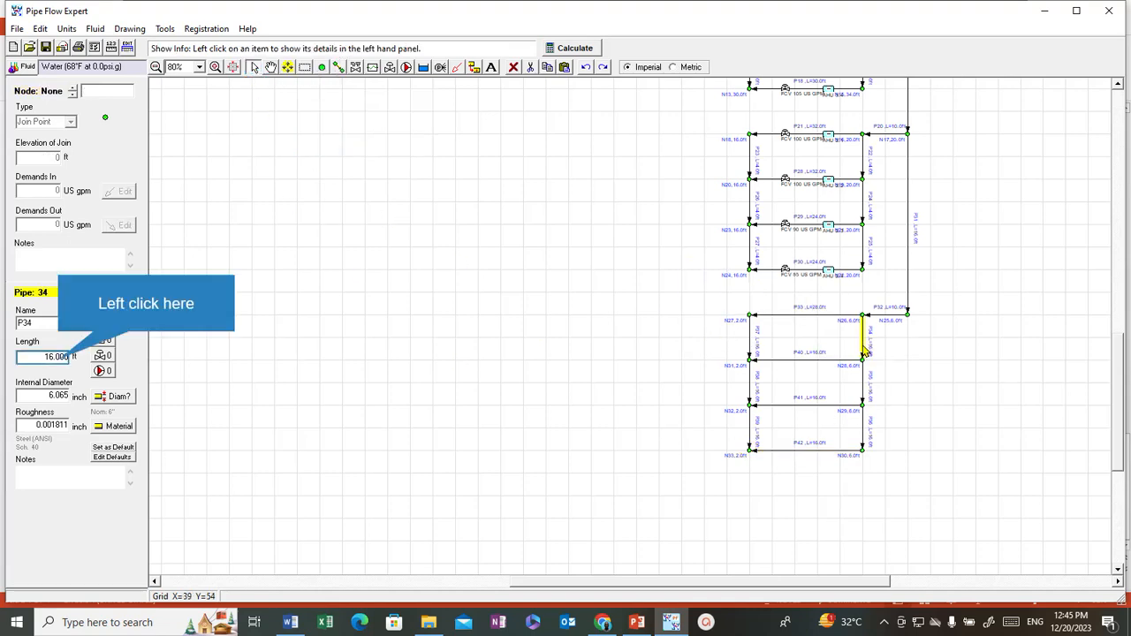
double_click(57, 357)
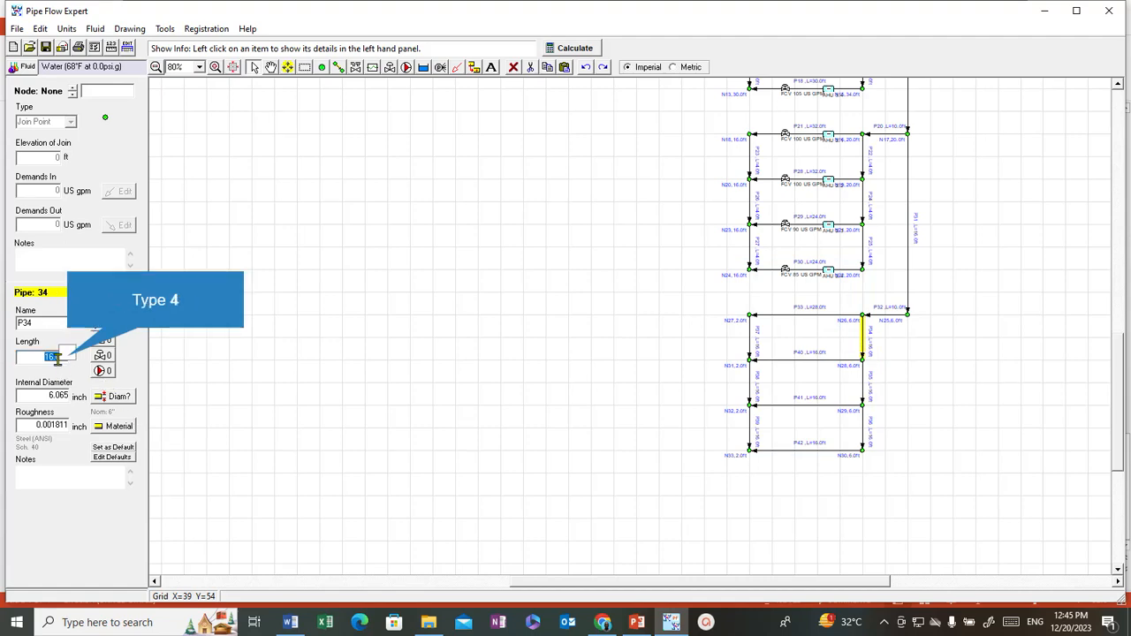
type("4")
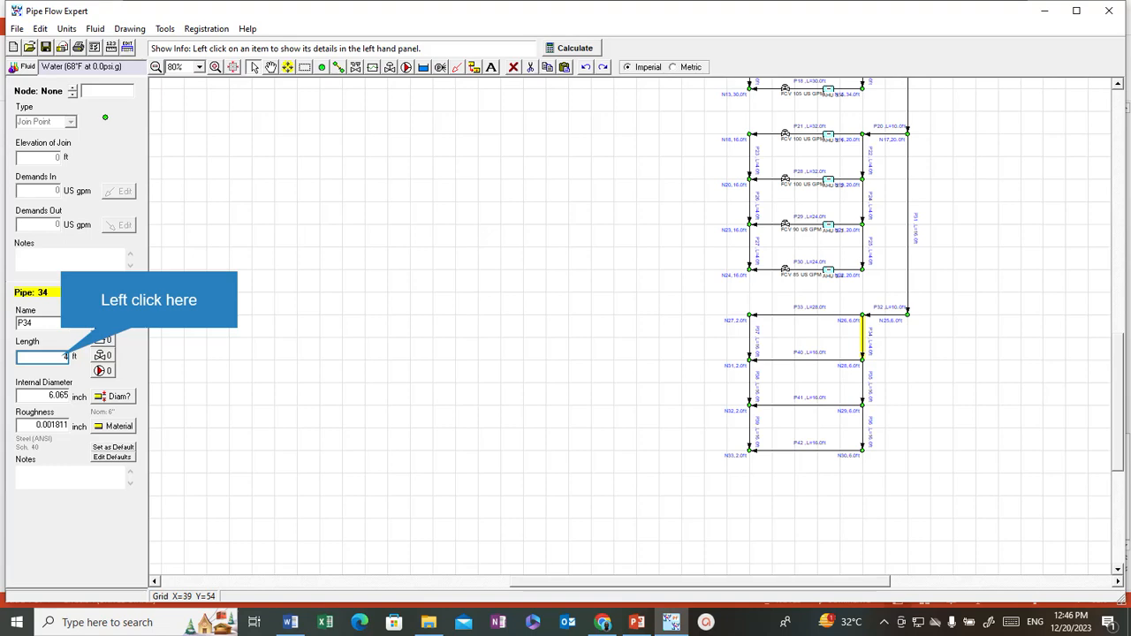
Set the length of pipe P34 to 100 ft and save its values as the default pipe values.
double_click(61, 356)
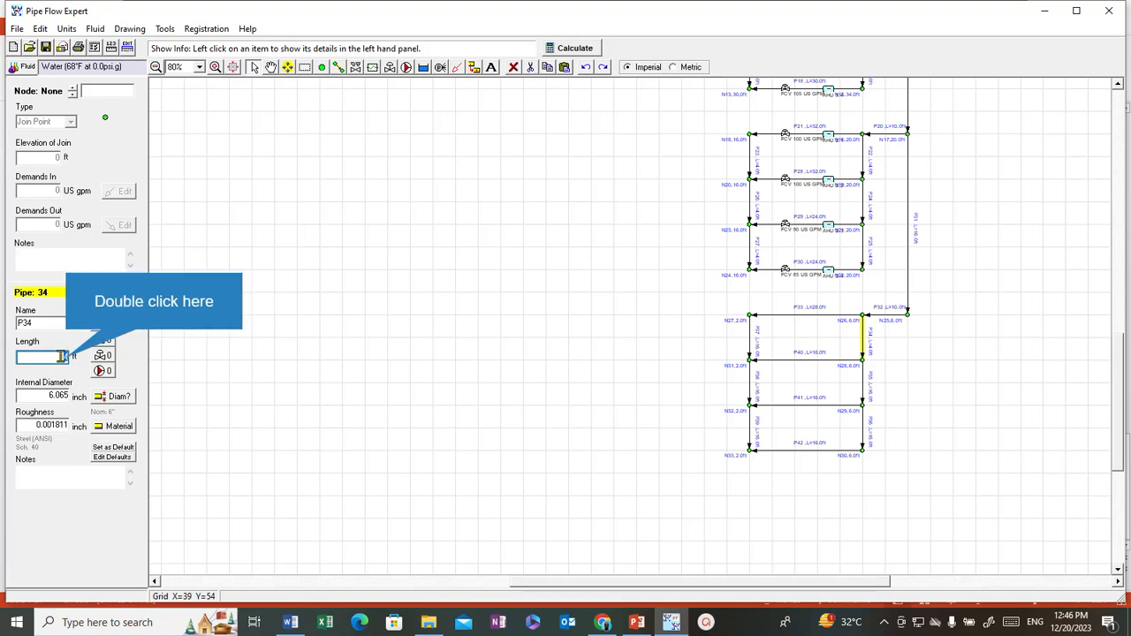
double_click(64, 356)
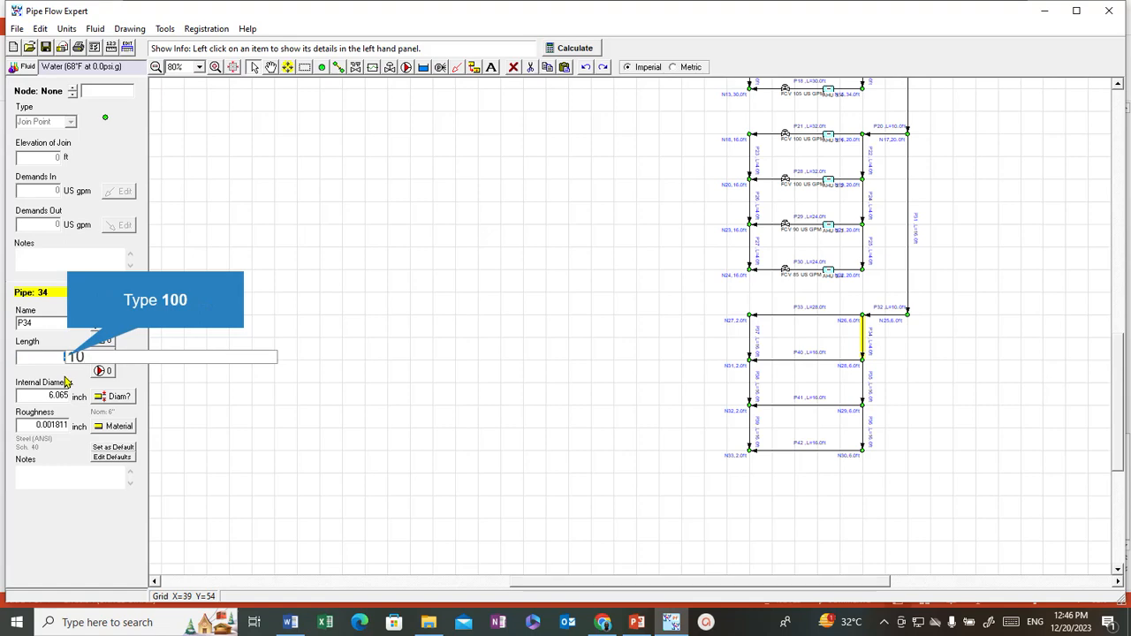
key("Return")
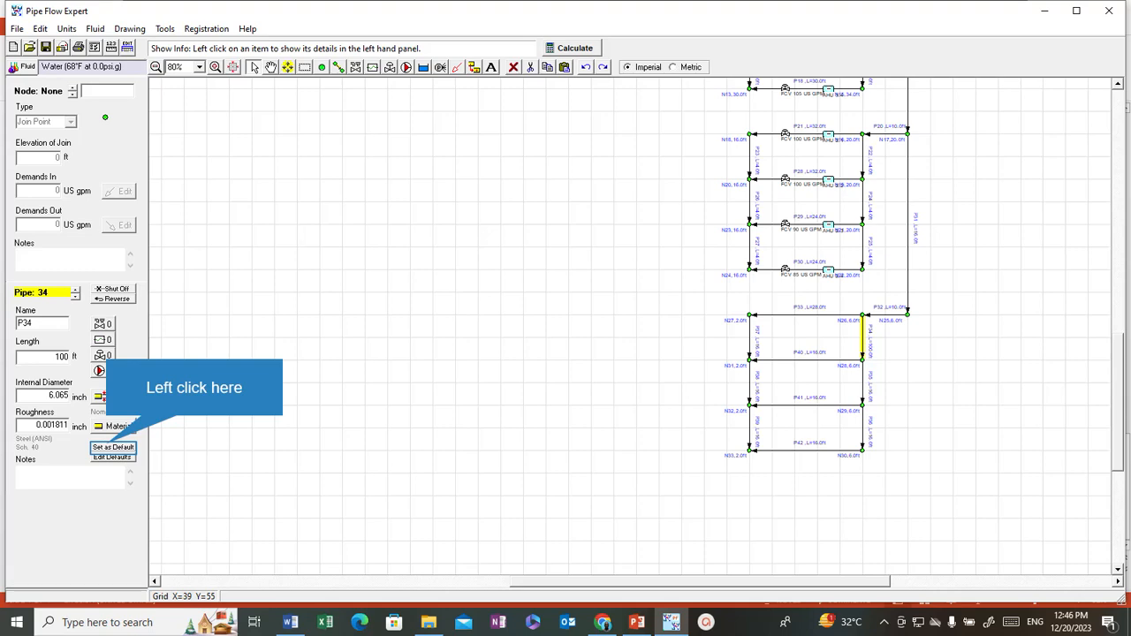
left_click(108, 447)
left_click(529, 344)
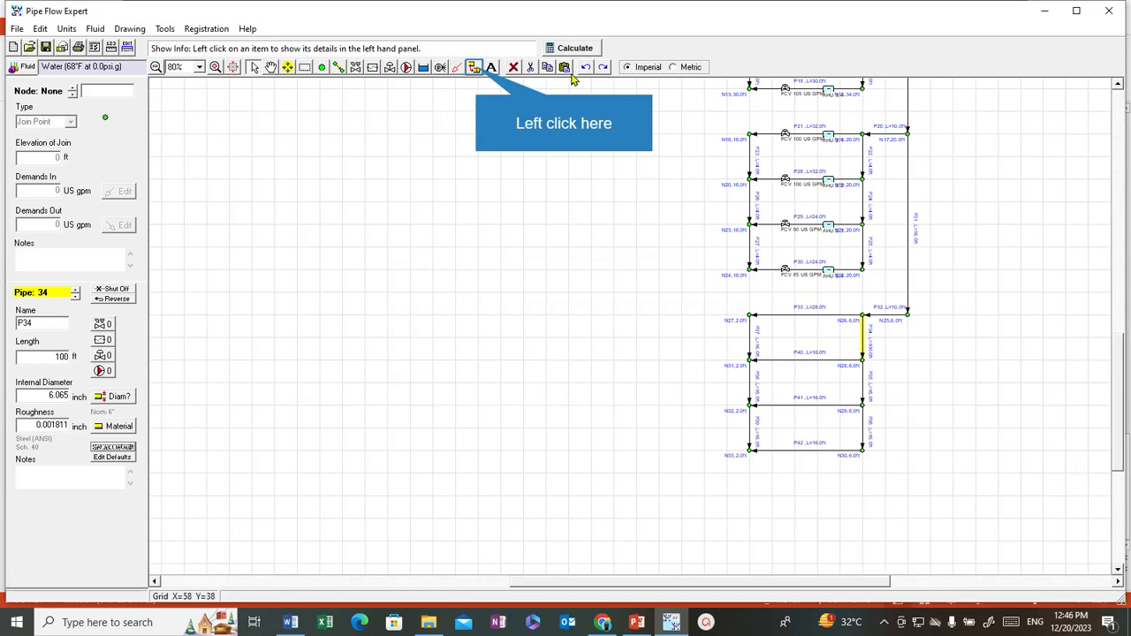
Copy the default pipe values to vertical pipes P35 and P36 below node N28.
left_click(475, 68)
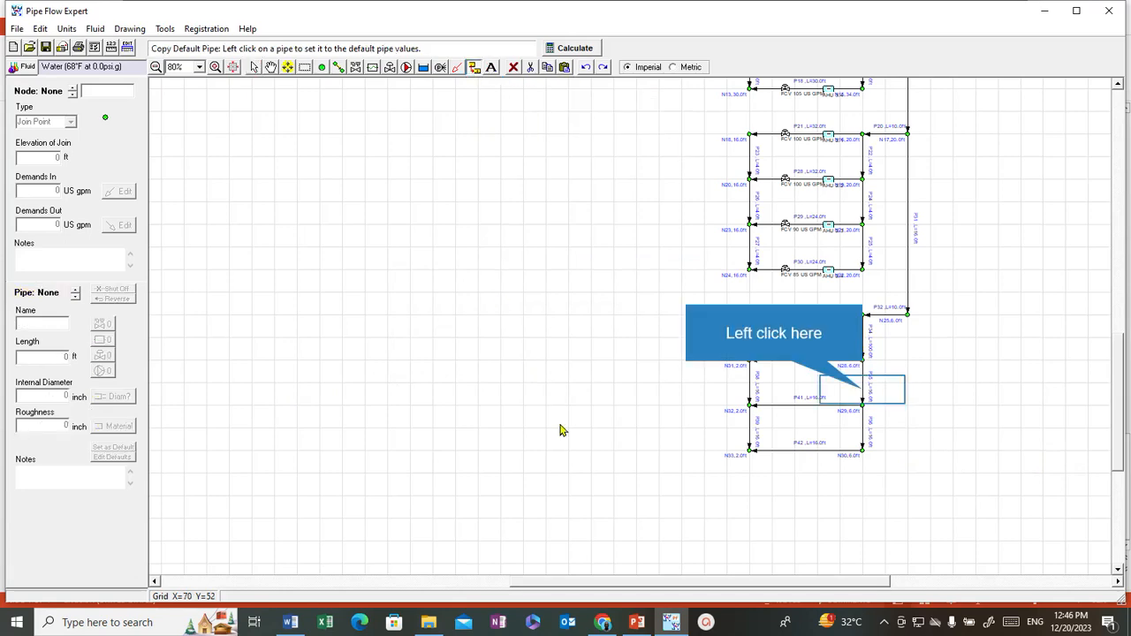
left_click(864, 397)
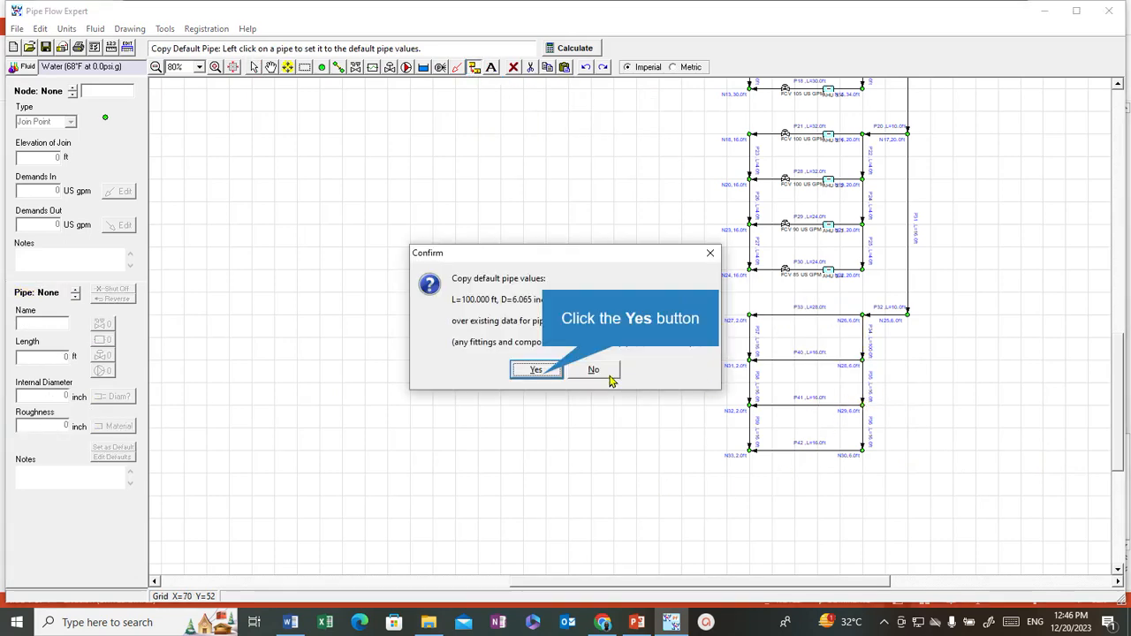
left_click(541, 376)
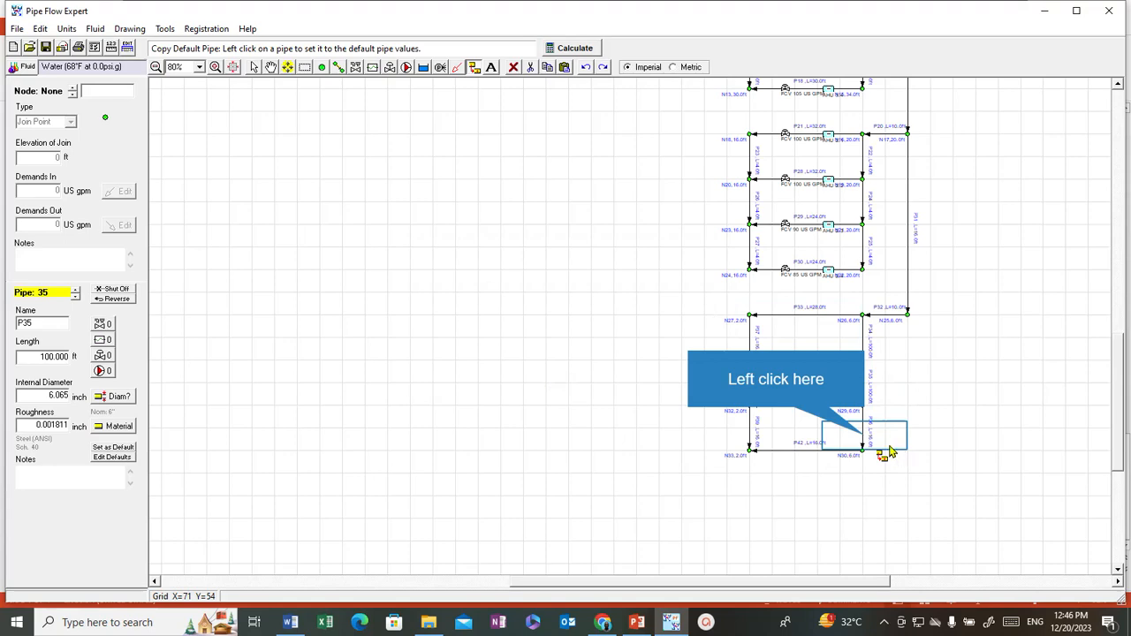
left_click(868, 442)
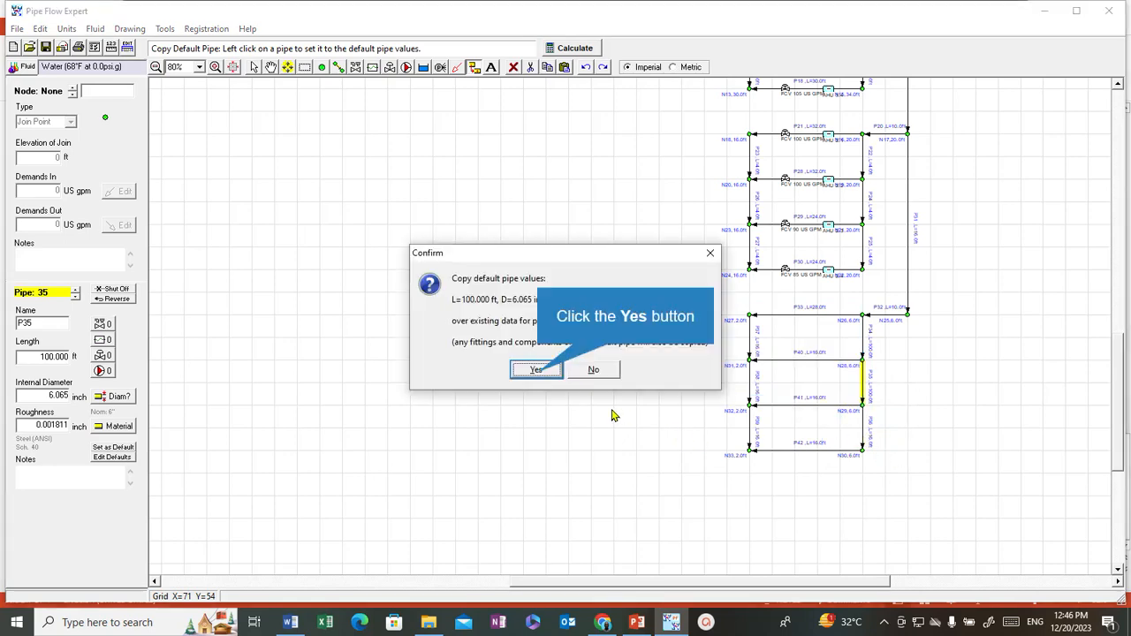
left_click(539, 378)
Copy the default pipe values to vertical pipes P39, P38 and P37 on the header below node N27.
left_click(751, 431)
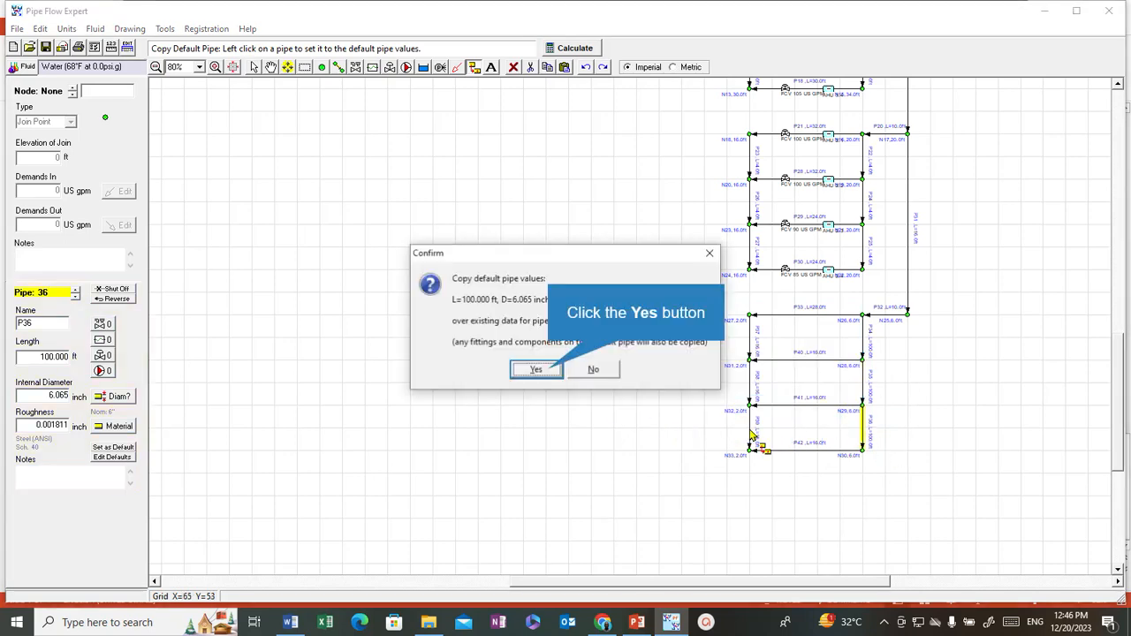
left_click(547, 374)
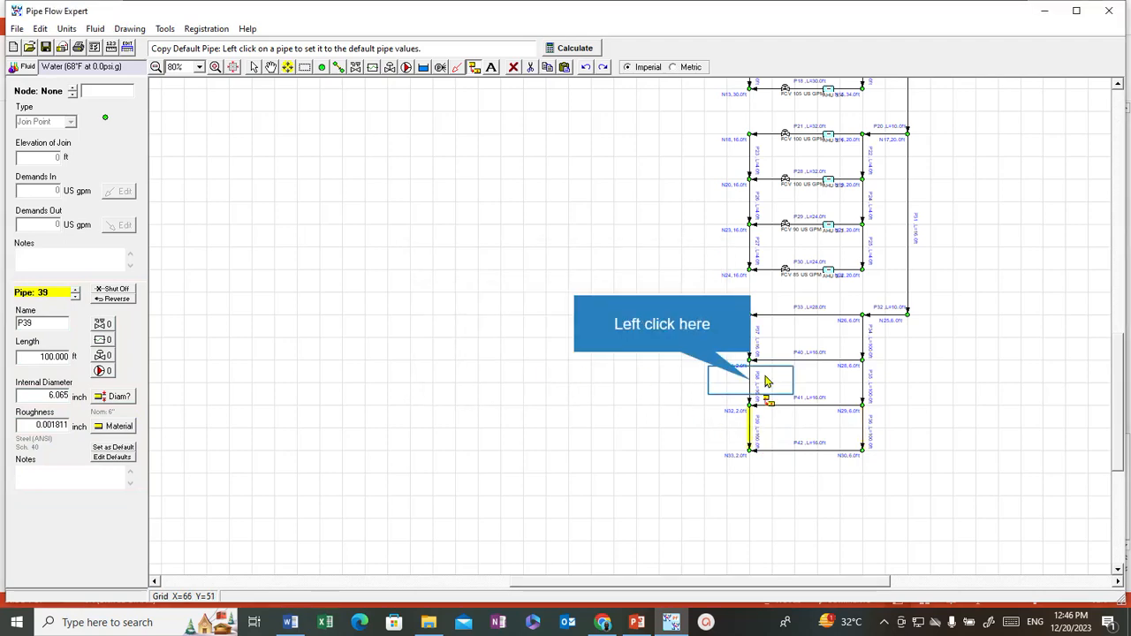
left_click(753, 387)
left_click(548, 373)
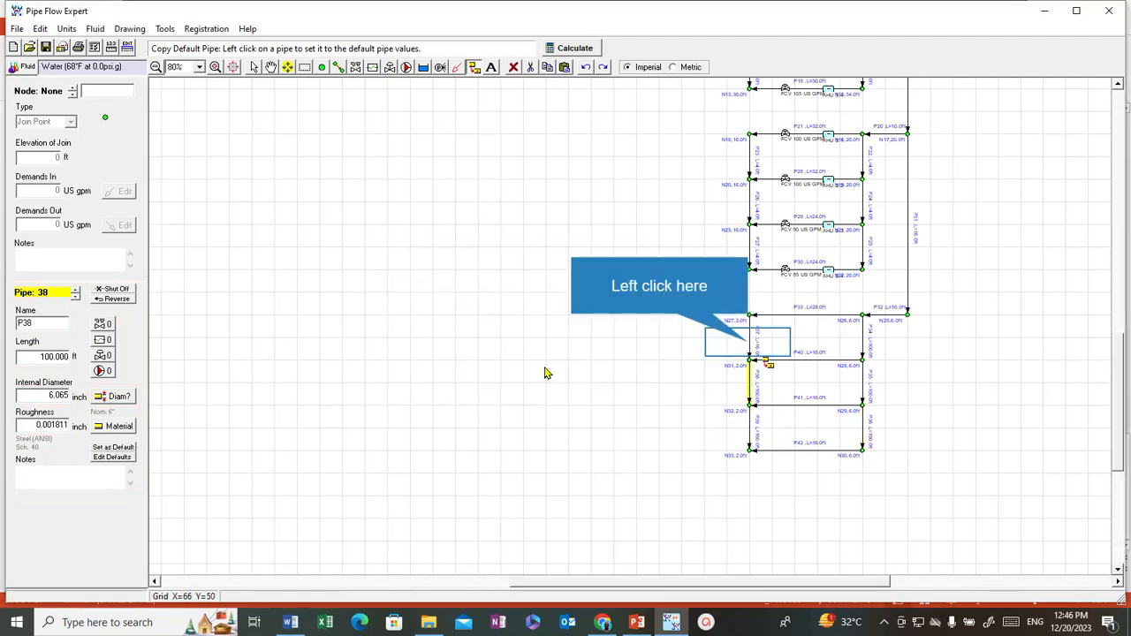
left_click(752, 345)
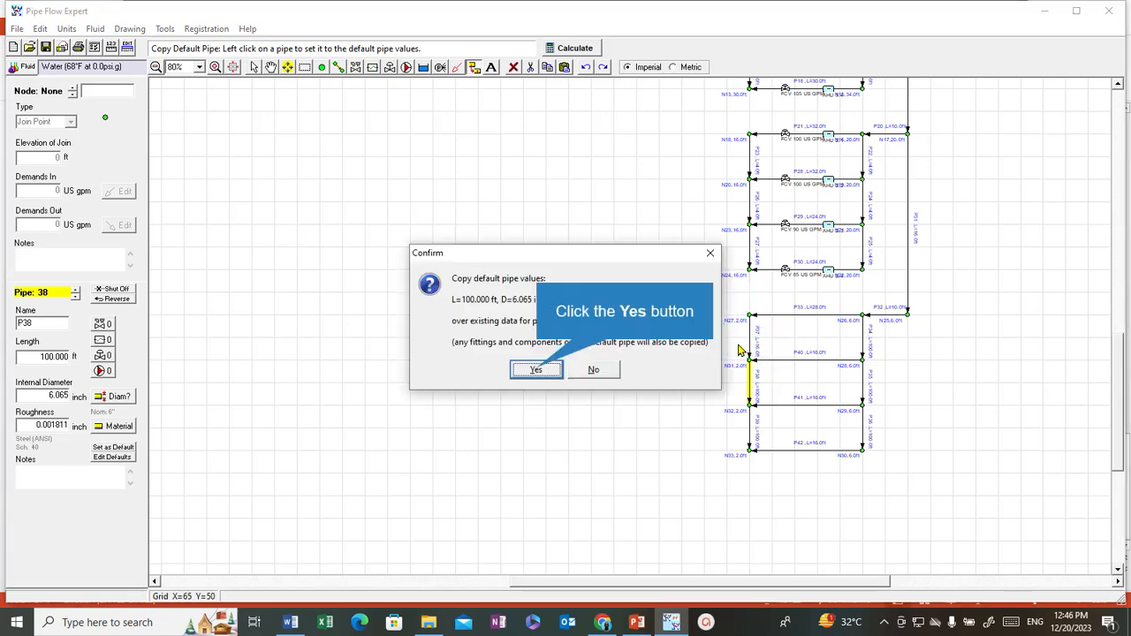
left_click(547, 373)
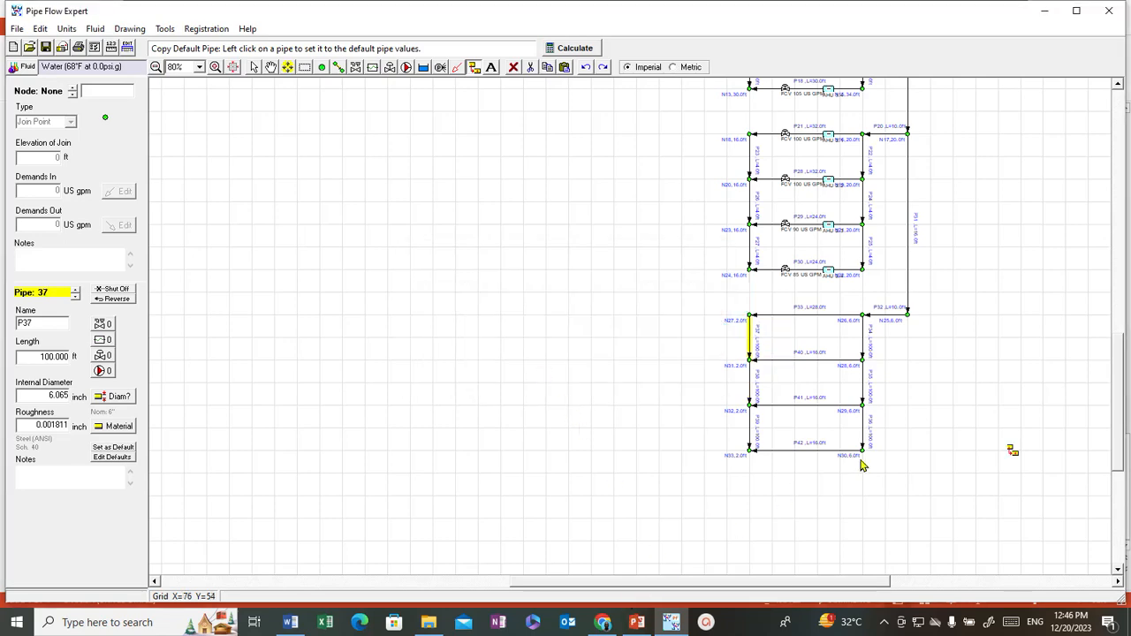
scroll(923, 406, "up", 3)
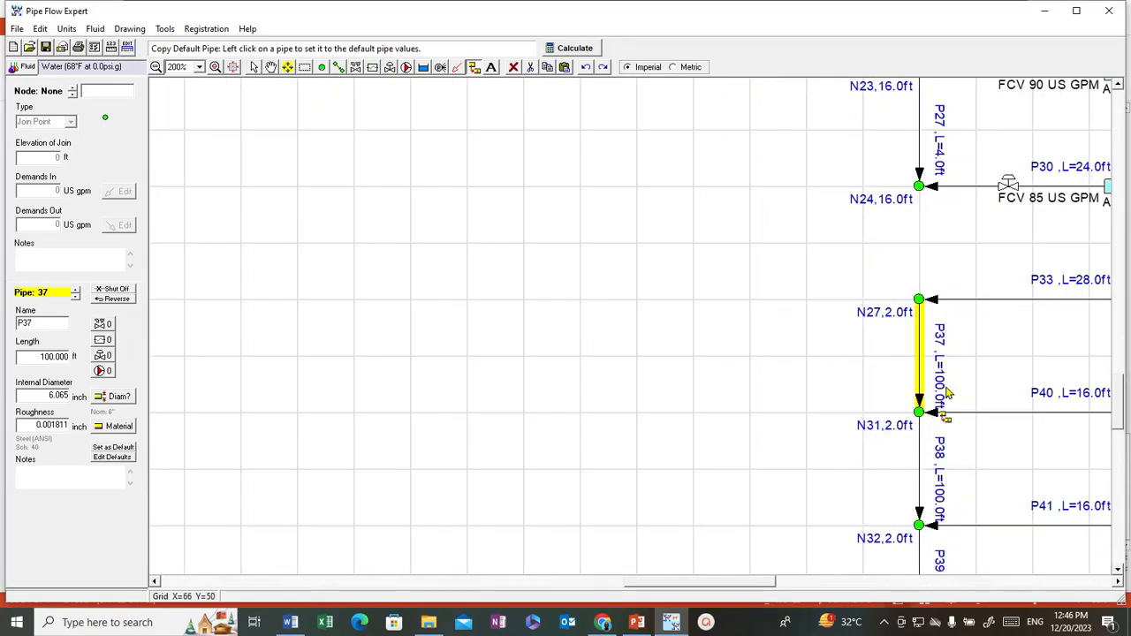
scroll(956, 398, "down", 3)
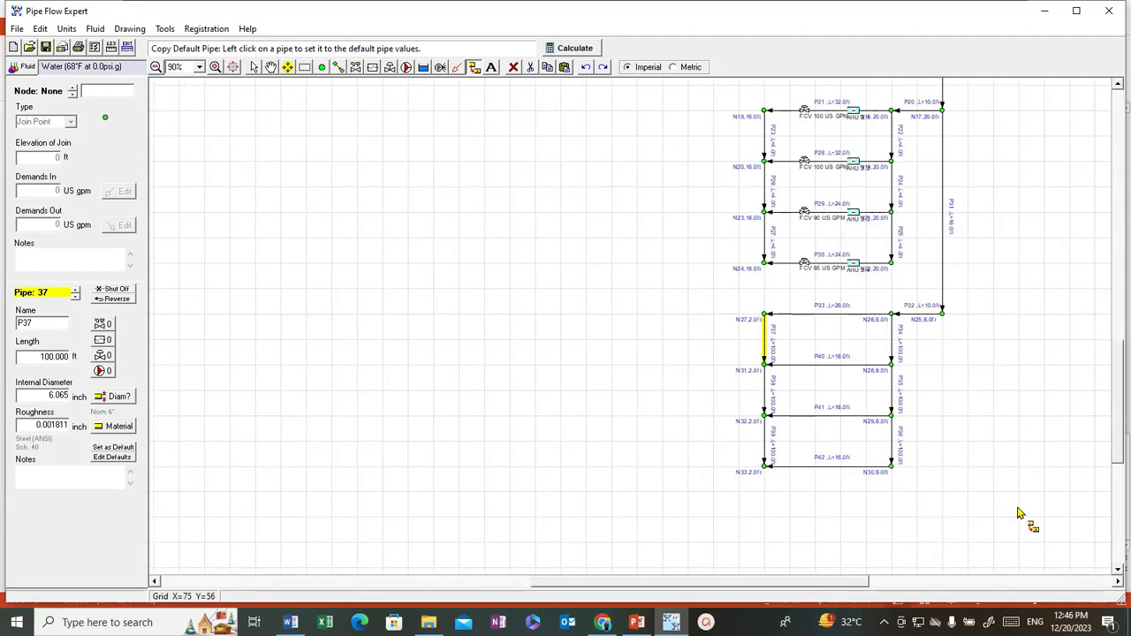
Save the values of branch pipe P30, including its AHU component and flow control valve, as the default pipe values.
left_click(254, 67)
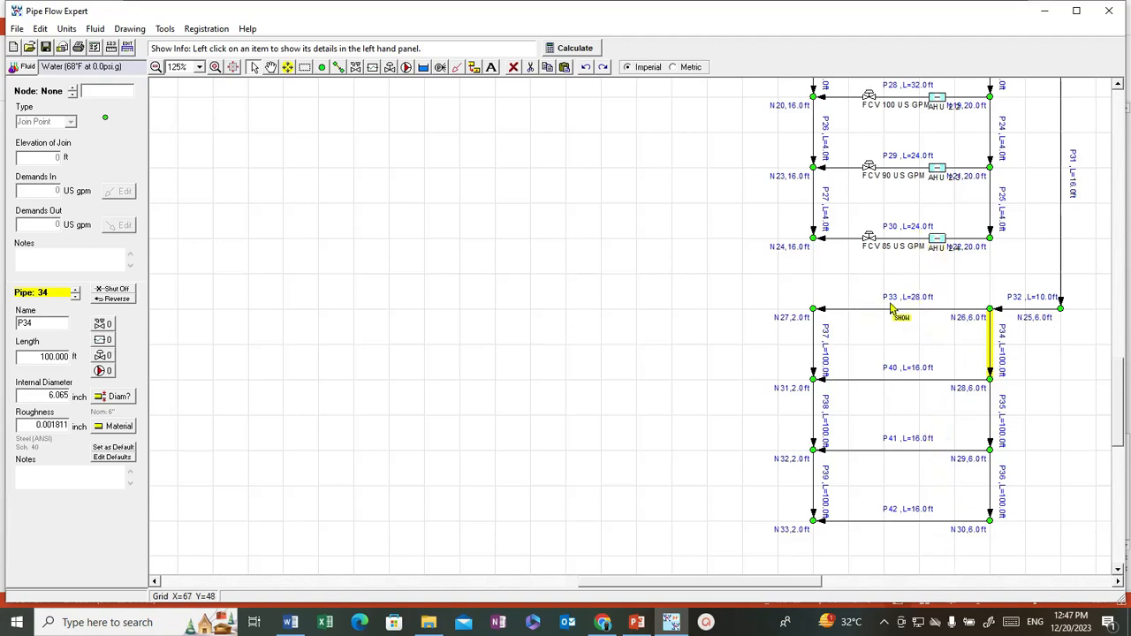
left_click(915, 239)
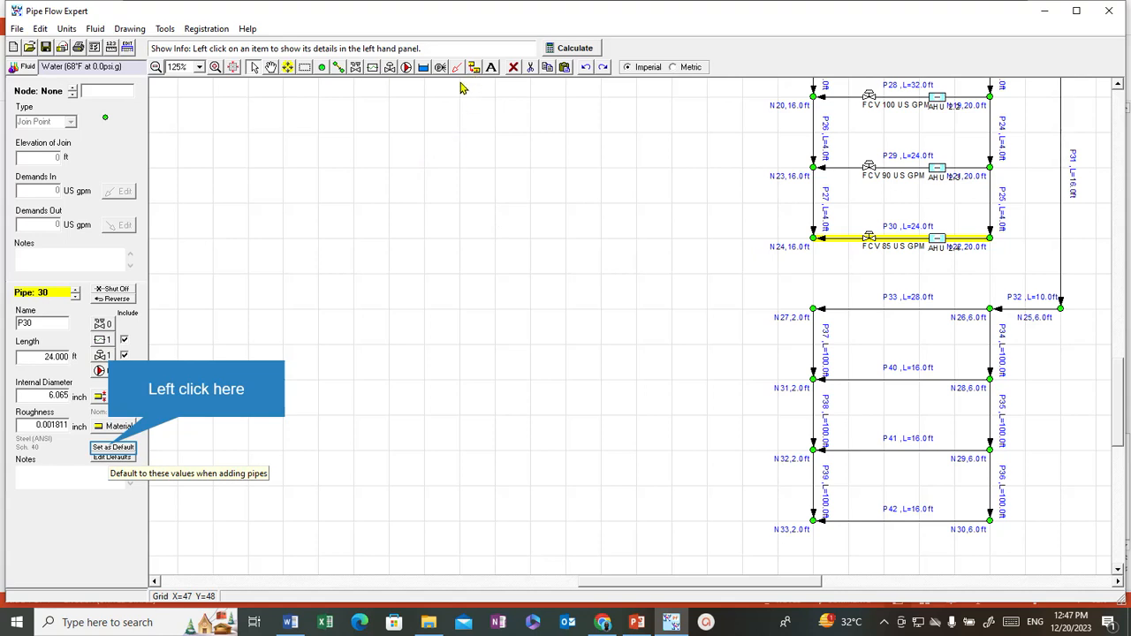
left_click(112, 449)
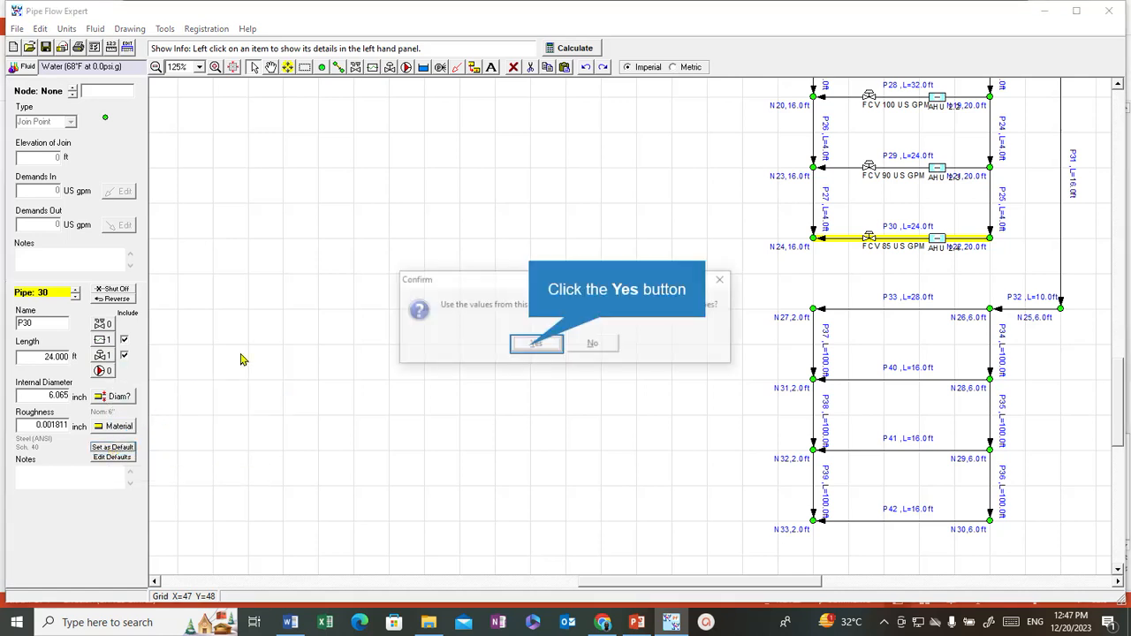
left_click(527, 348)
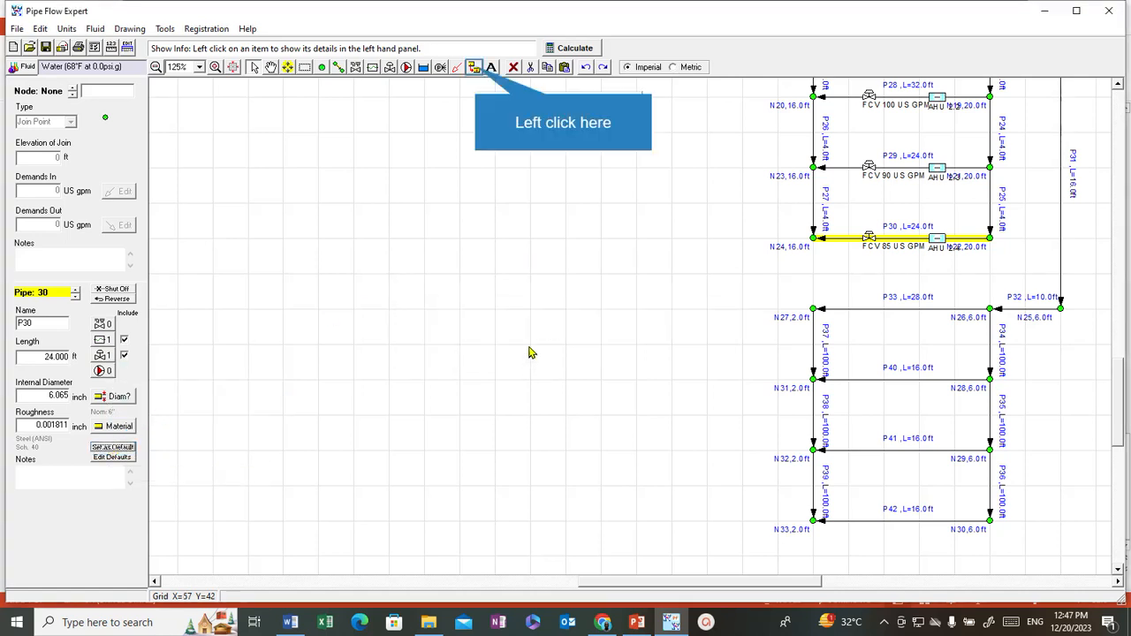
Copy the default pipe values with the AHU and flow control valve to horizontal branch pipes P33, P40, P41 and P42.
left_click(475, 69)
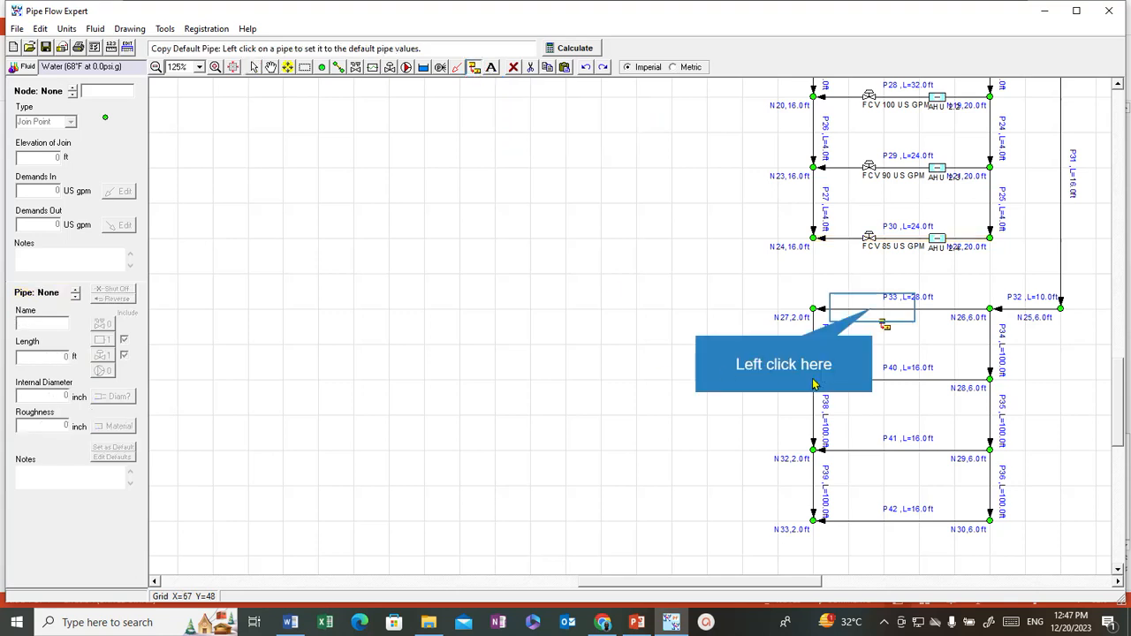
left_click(872, 309)
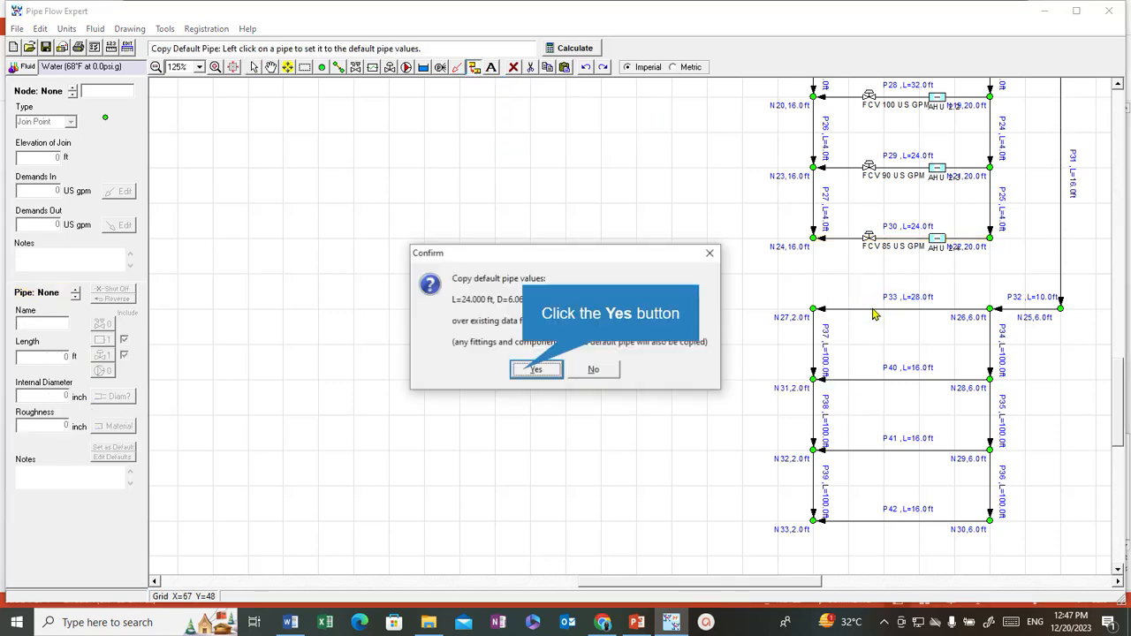
left_click(522, 372)
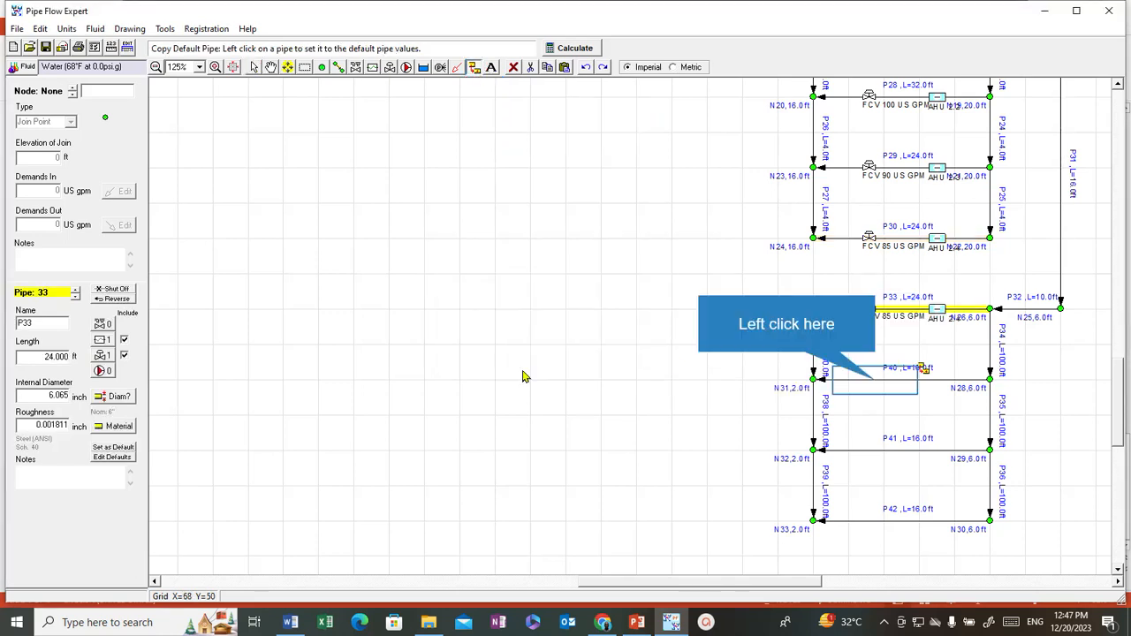
left_click(879, 380)
left_click(524, 371)
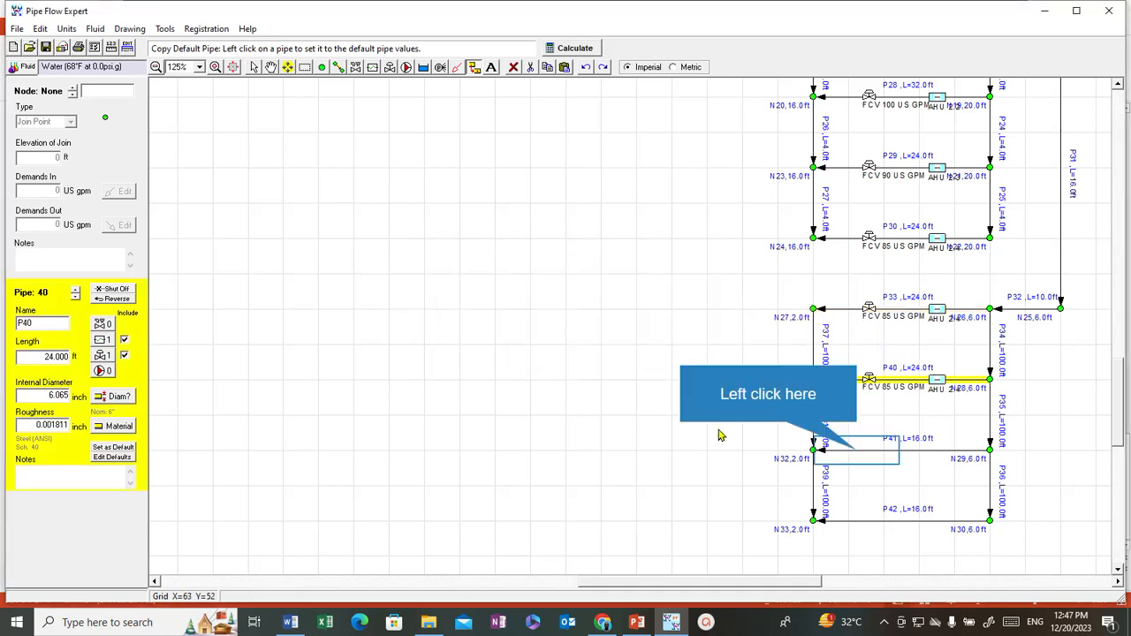
left_click(858, 451)
left_click(534, 371)
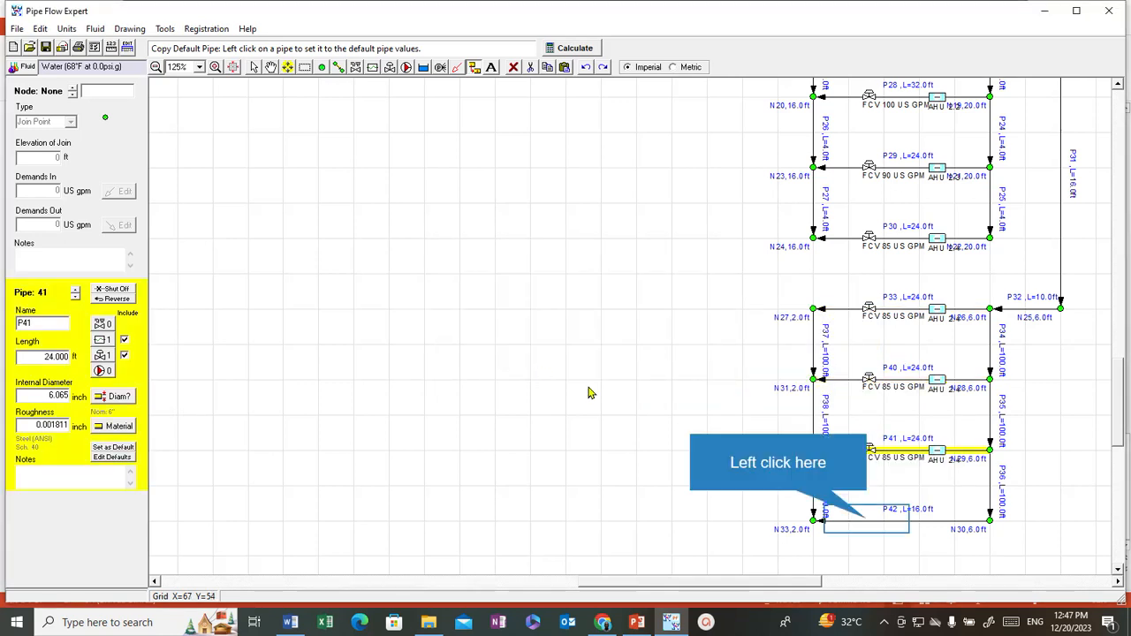
left_click(870, 521)
left_click(537, 374)
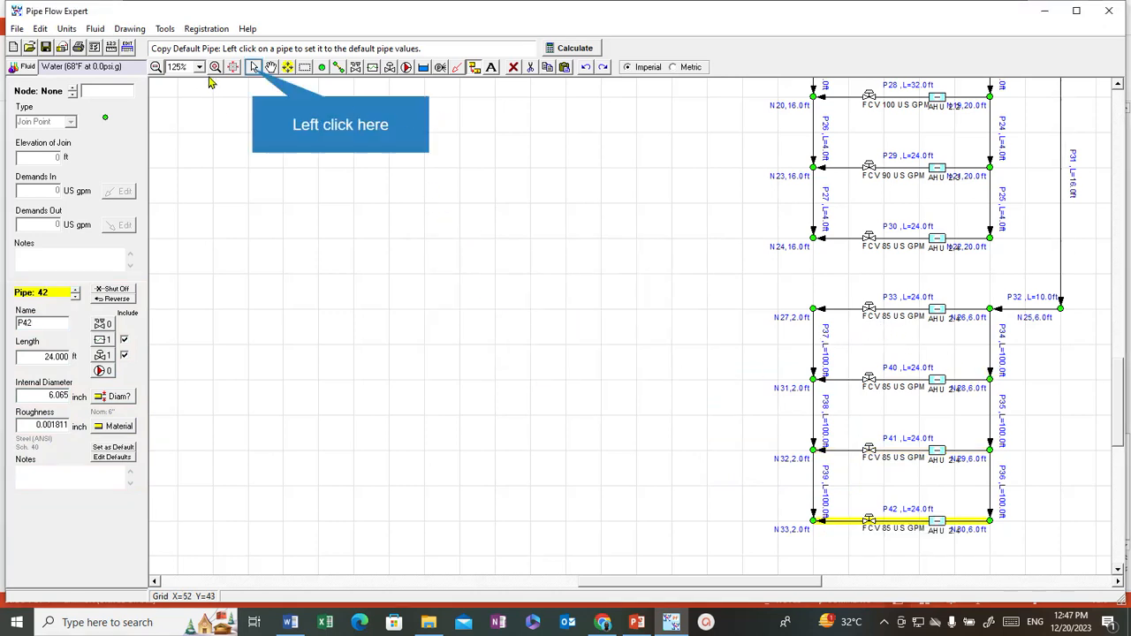
Set the lengths of the two upper branch pipes on the lowest floor, P33 and P40, to 28 ft each.
left_click(254, 69)
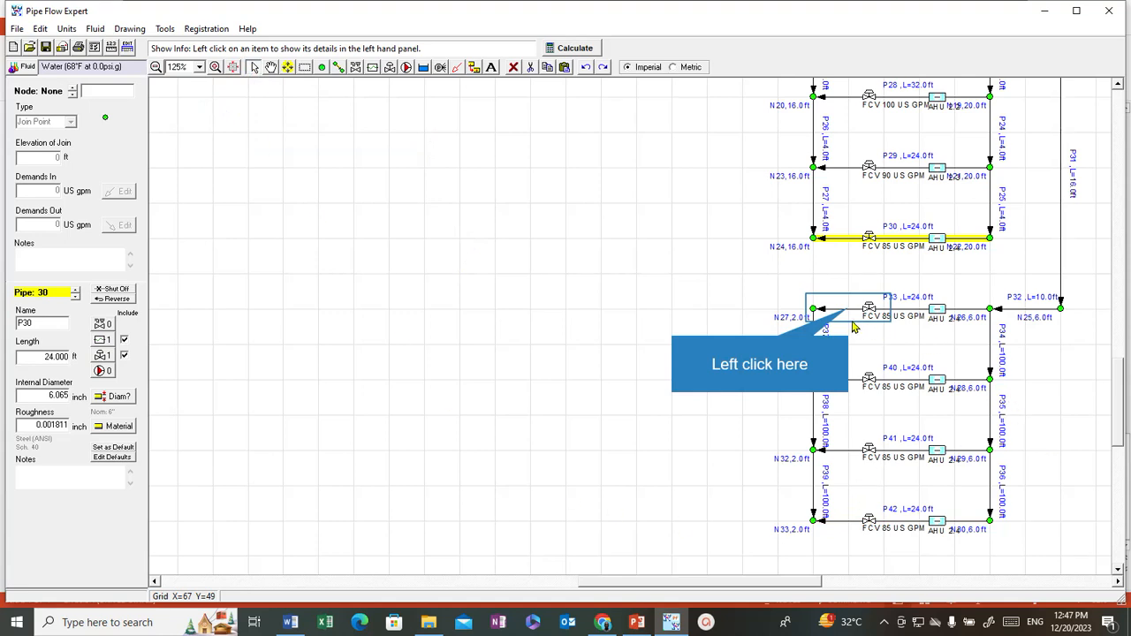
left_click(849, 313)
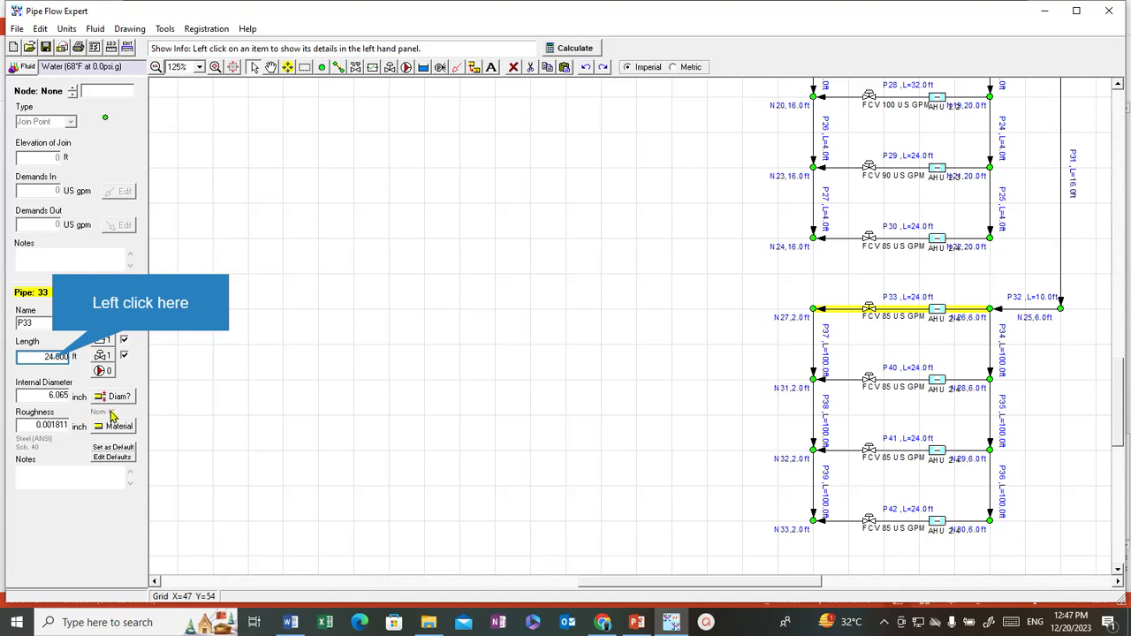
left_click(52, 357)
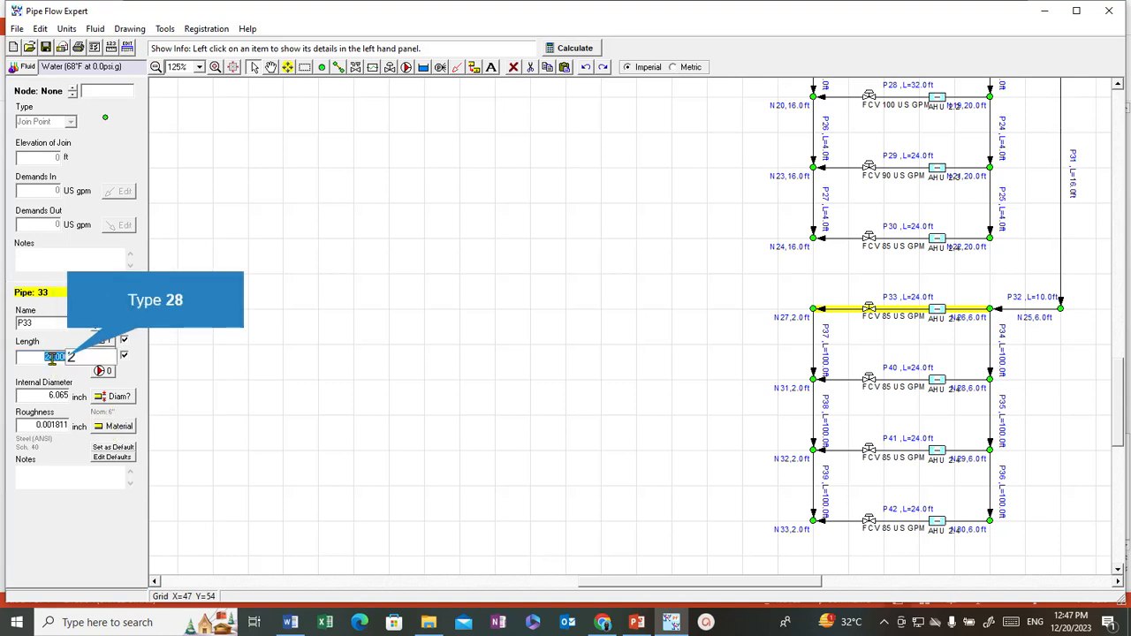
type("28")
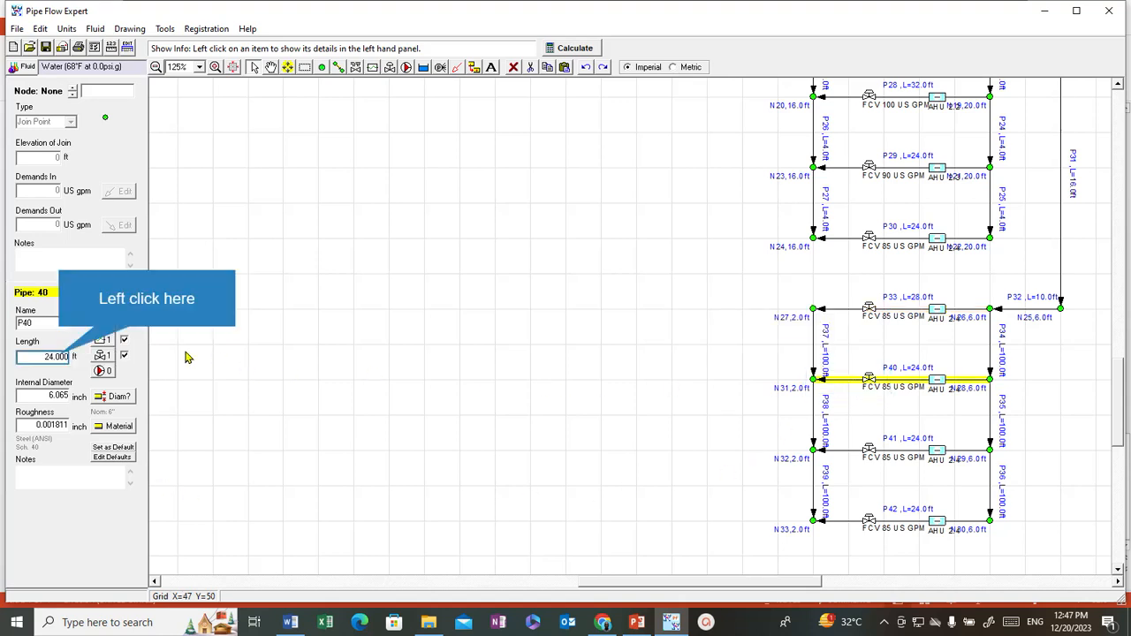
left_click(55, 355)
type("28")
key("Return")
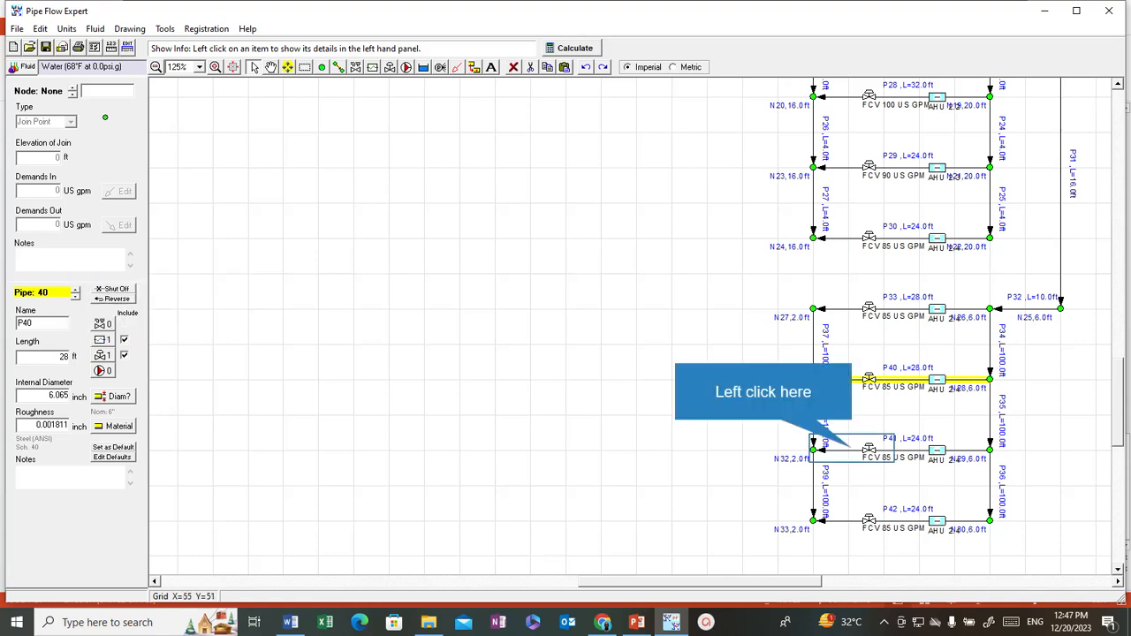
Set the lengths of the two lower branch pipes, P41 and P42, to 44 ft each.
left_click(850, 451)
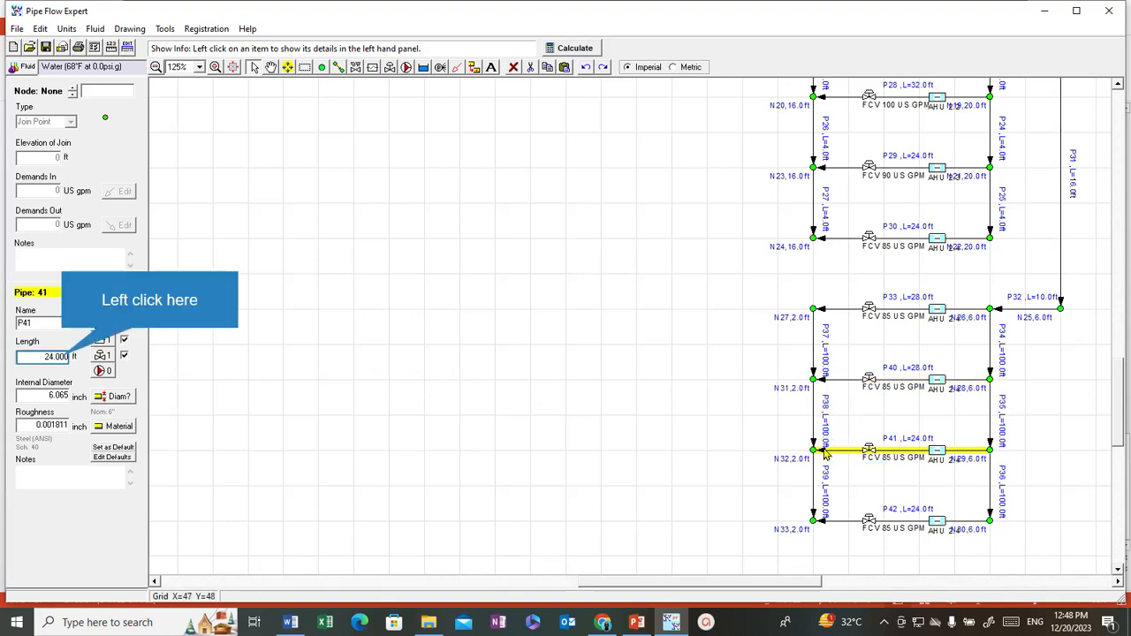
left_click(60, 357)
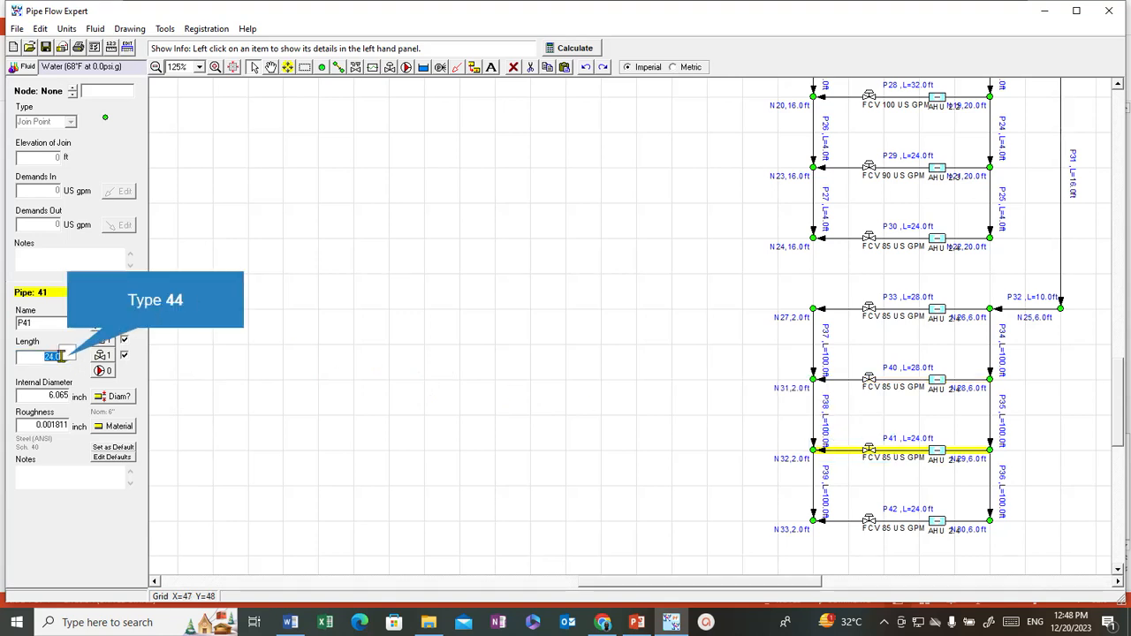
type("44")
key("Return")
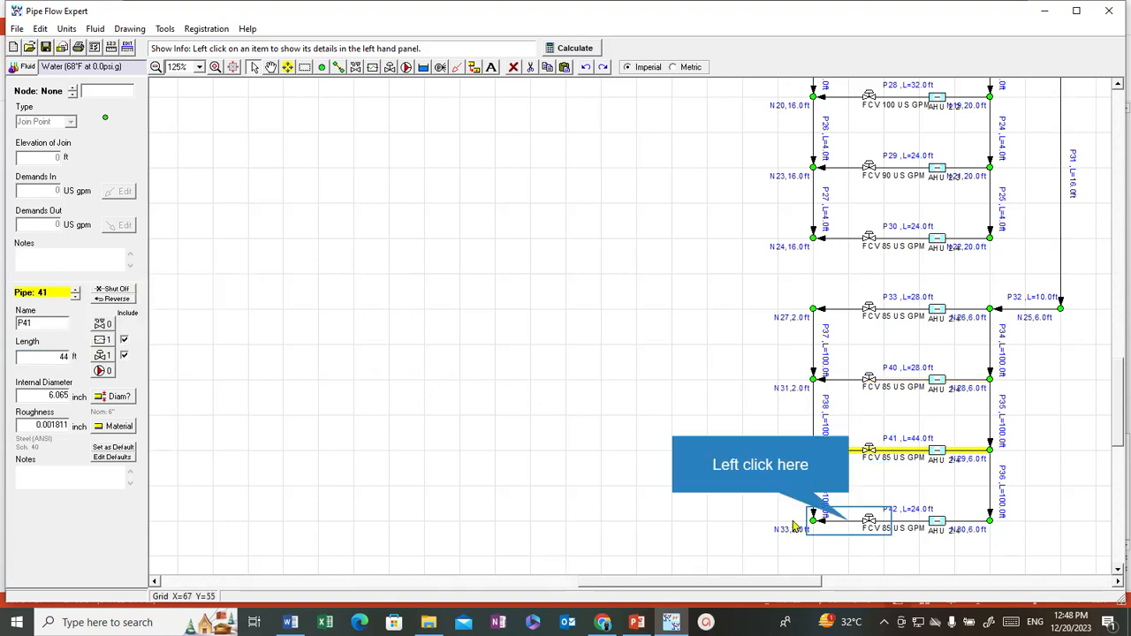
left_click(840, 522)
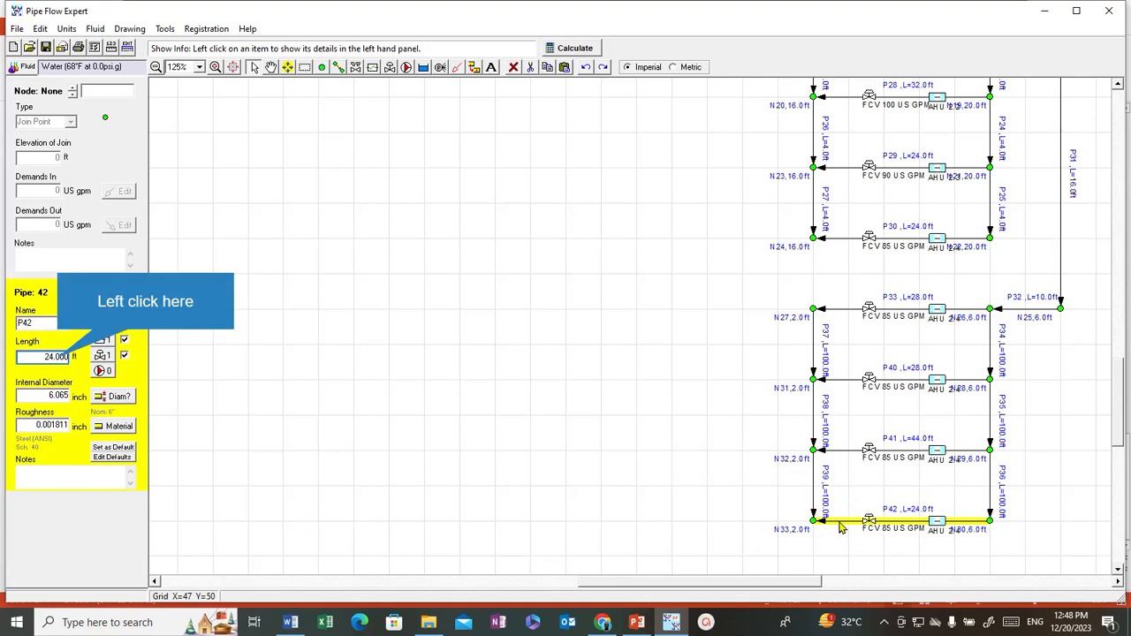
left_click(57, 357)
type("44")
key("Return")
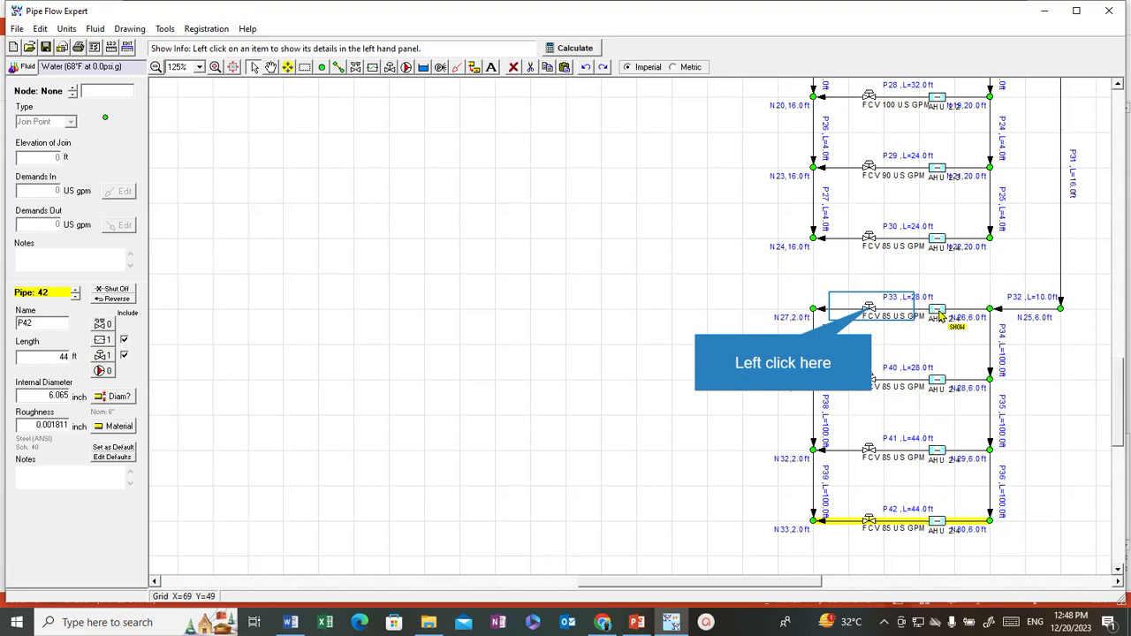
Set the flow control valve on branch pipe P33 to 90 US gpm and rename it FCV 90 US GPM.
left_click(870, 309)
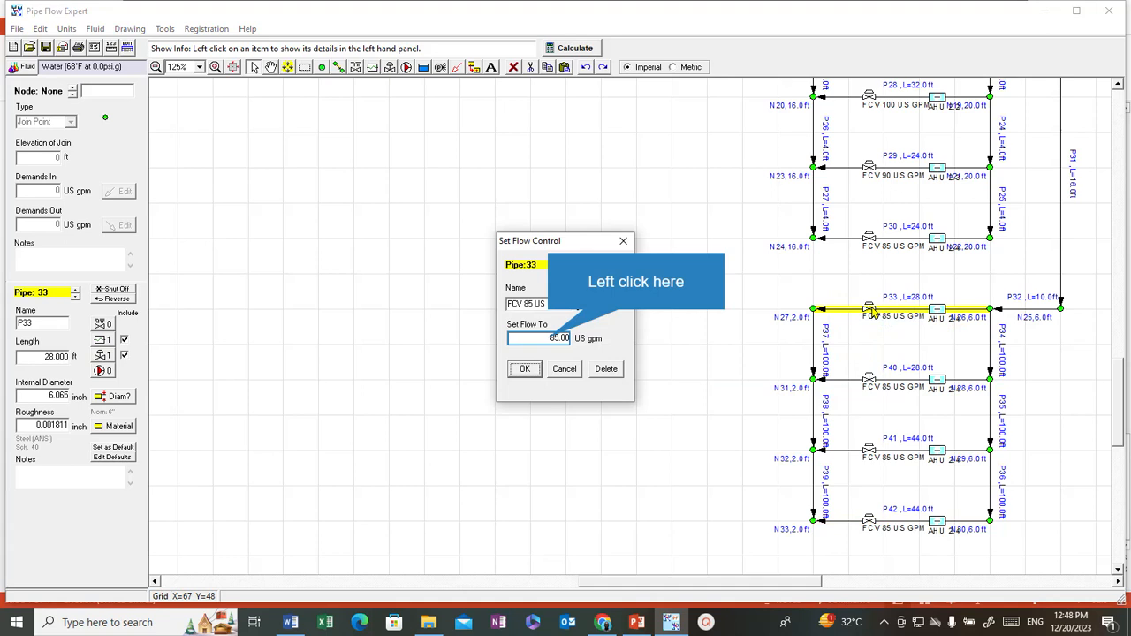
left_click(547, 339)
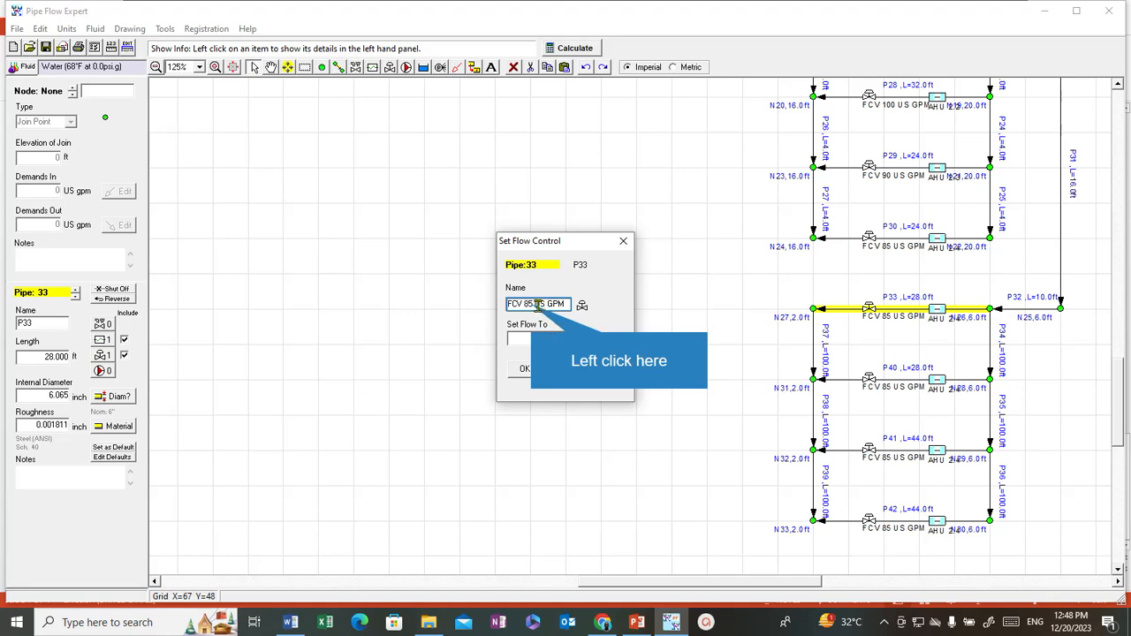
left_click(533, 304)
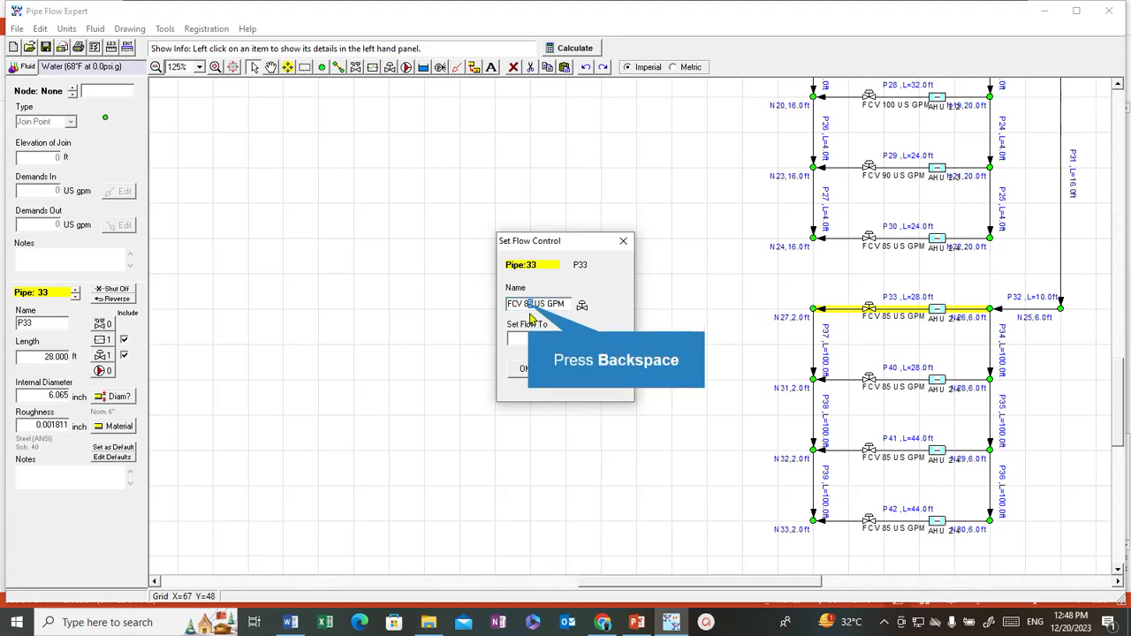
key("BackSpace")
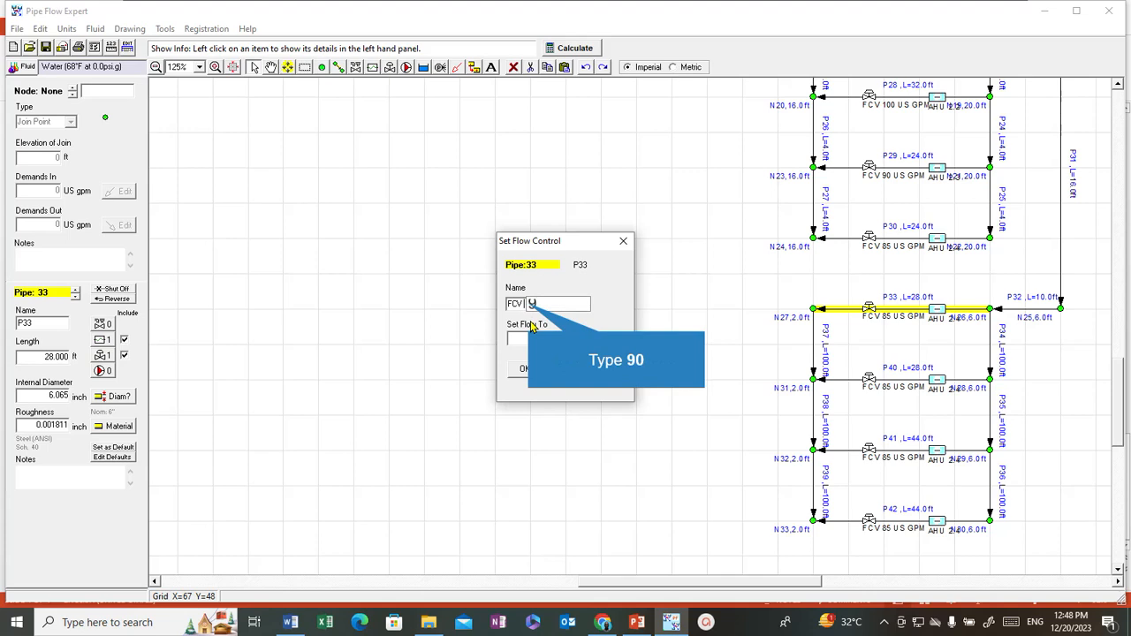
left_click(525, 370)
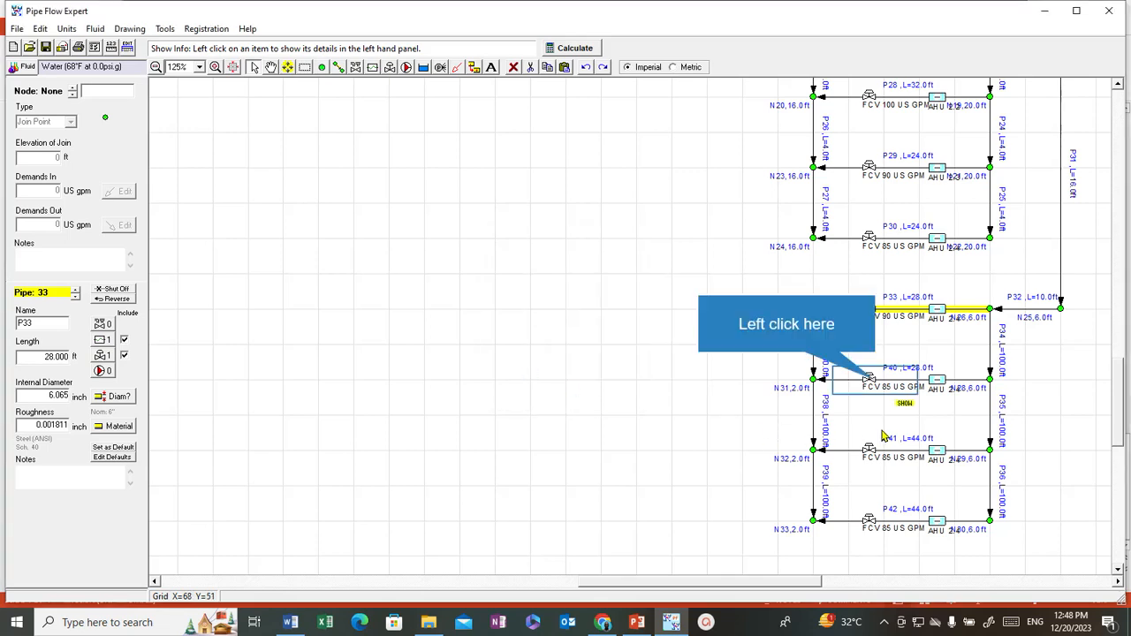
Rename the flow control valve on branch pipe P40 as FCV 90 US GPM and set its flow to 90 US gpm.
left_click(875, 387)
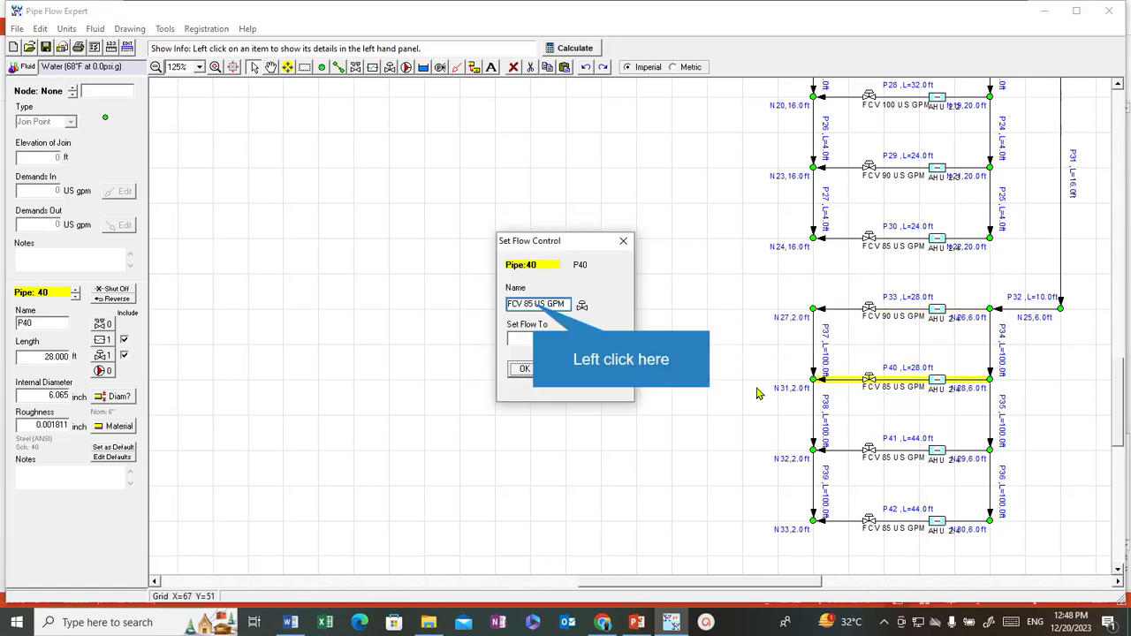
left_click(533, 303)
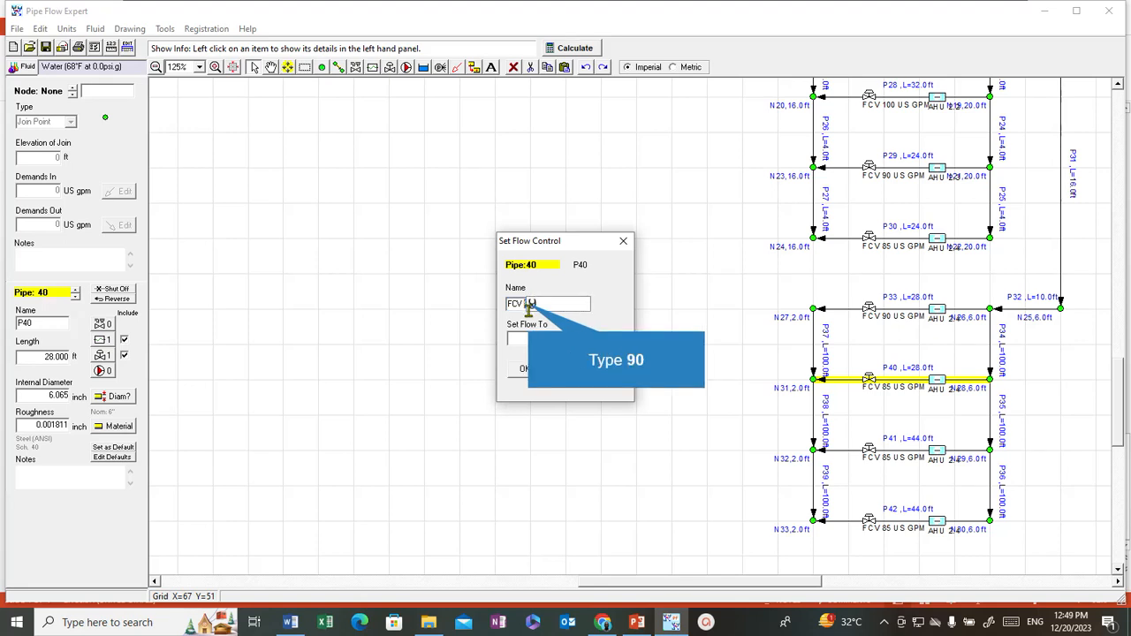
type("90 US GP")
left_click(559, 340)
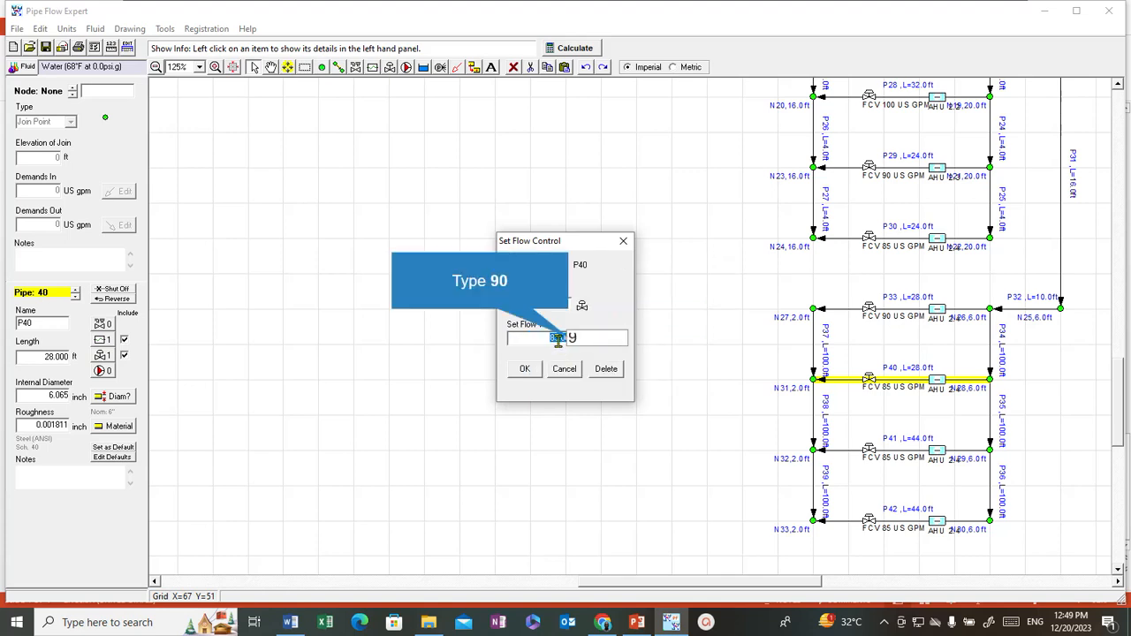
type("90")
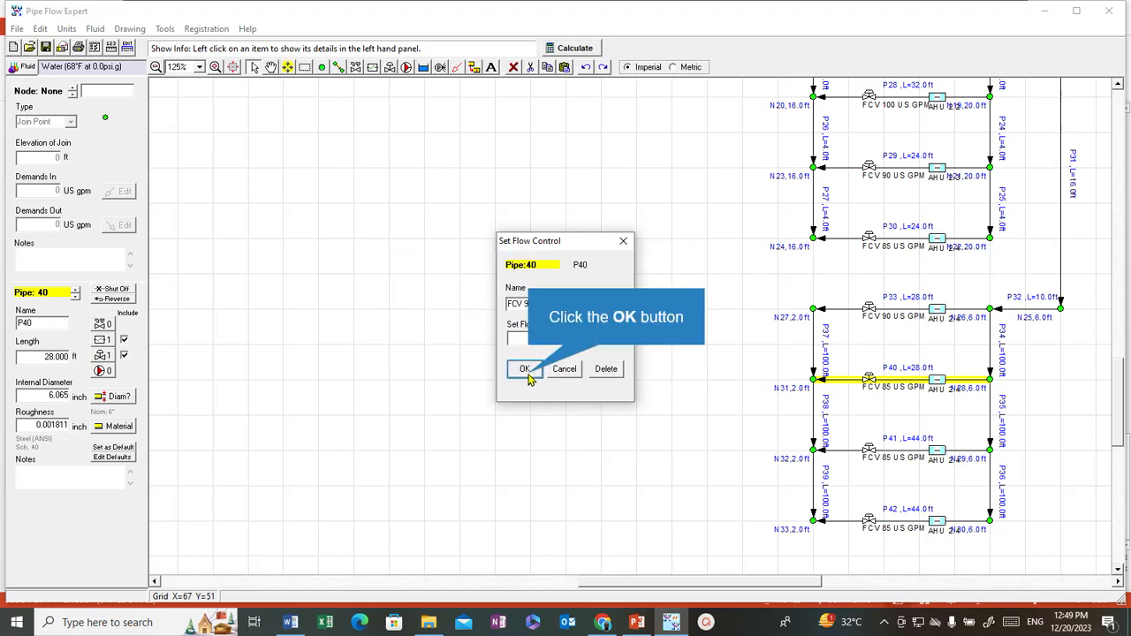
left_click(529, 372)
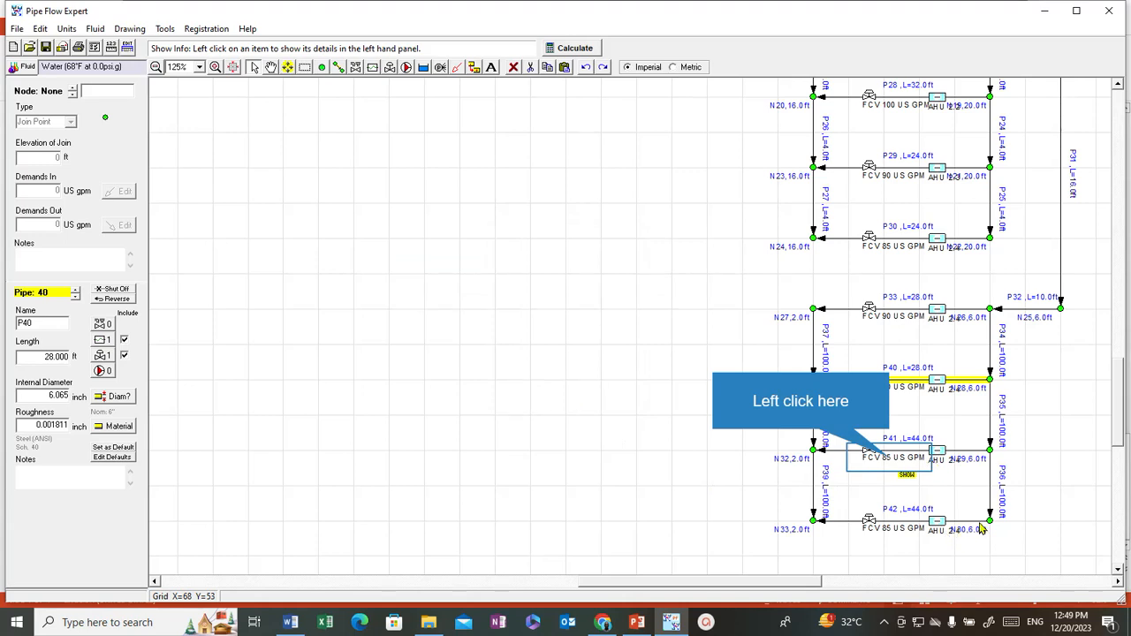
Set the flow control valve on branch pipe P41 to 80 US gpm and rename it FCV 80 US GPM.
left_click(893, 466)
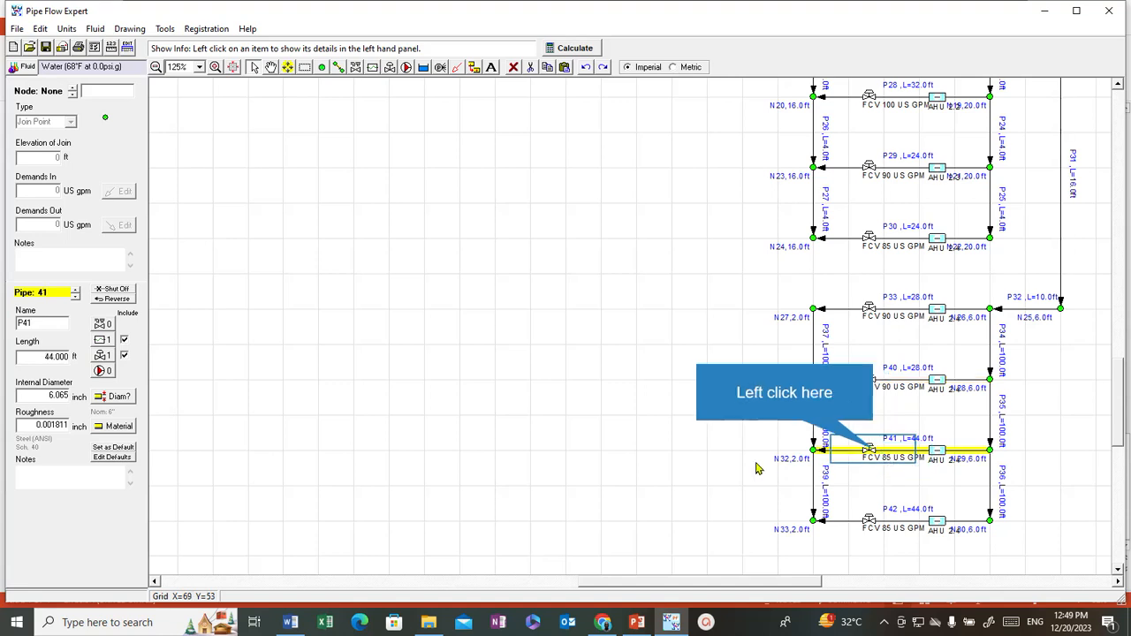
left_click(873, 451)
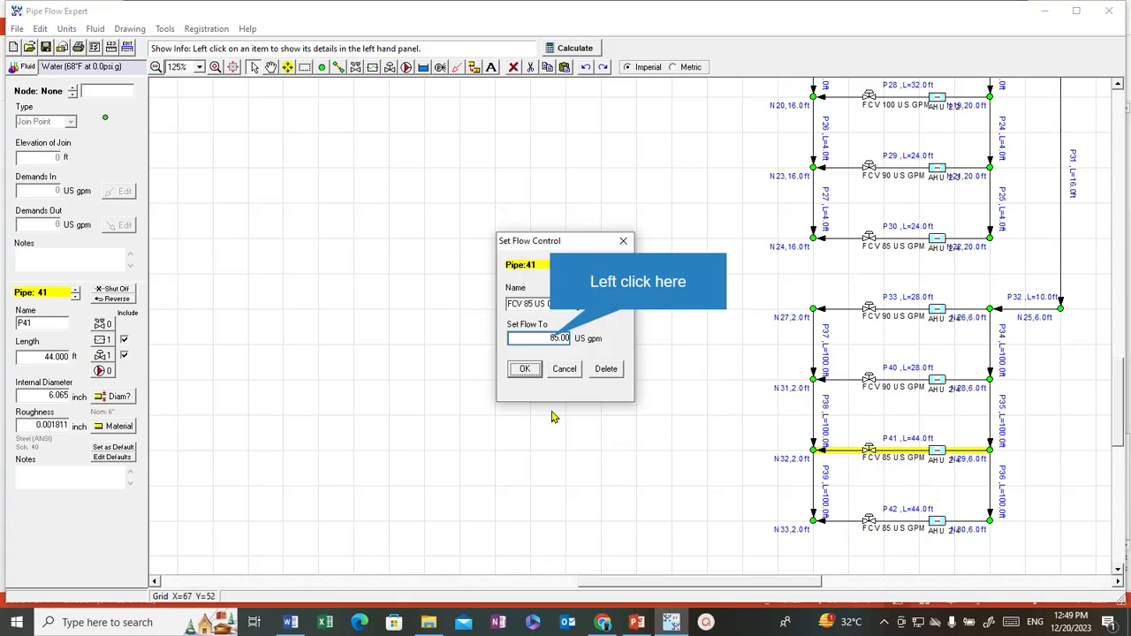
left_click(550, 339)
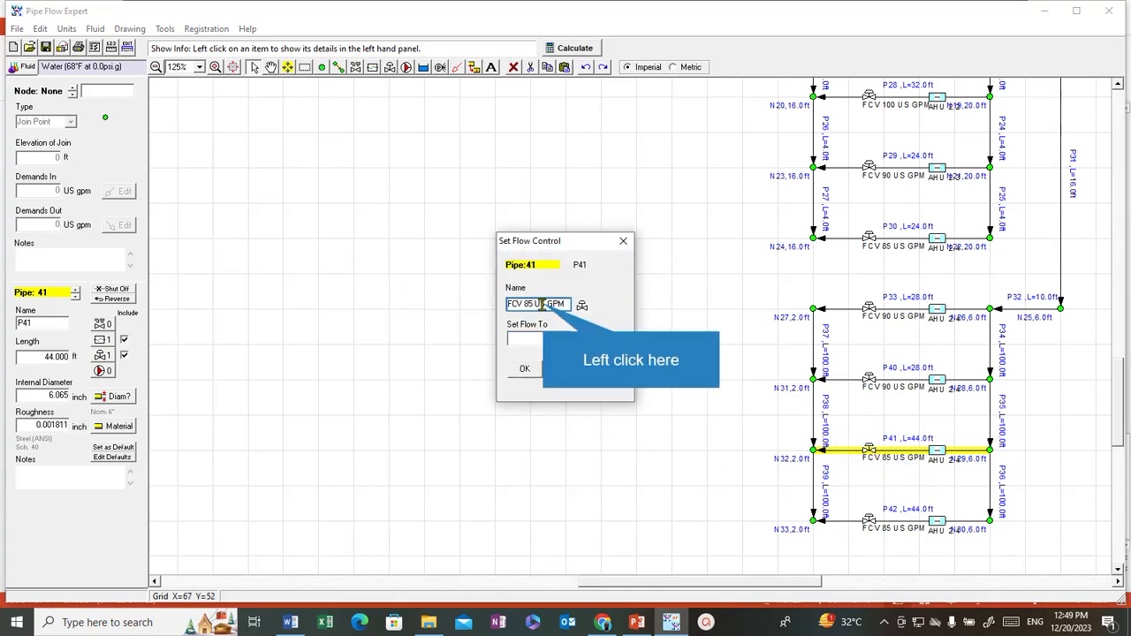
left_click(530, 304)
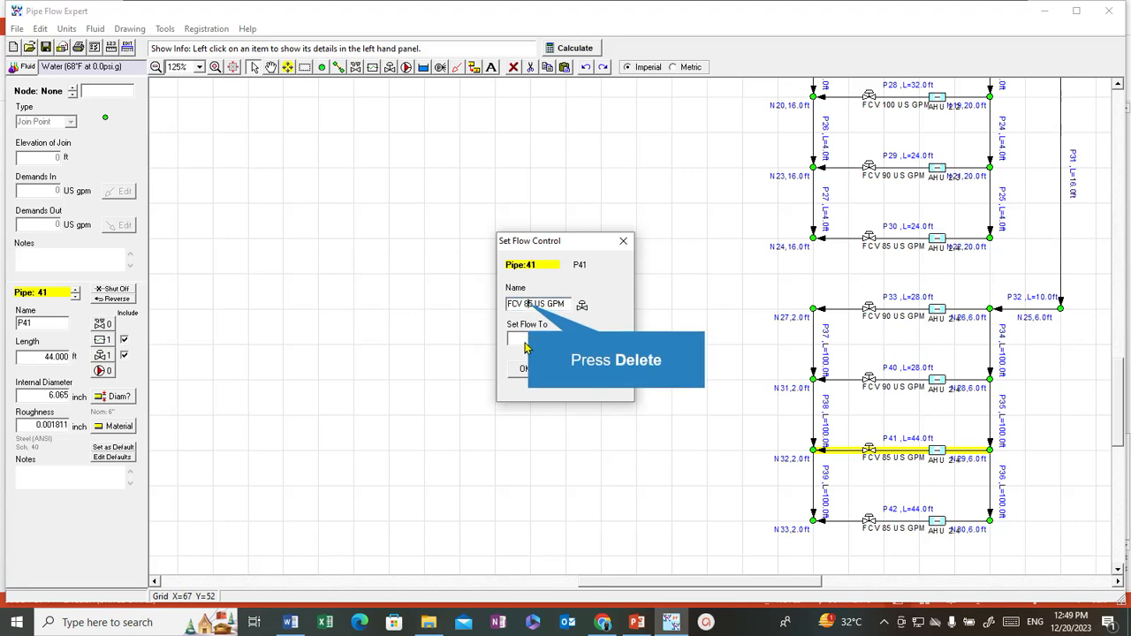
key("Delete")
type("0")
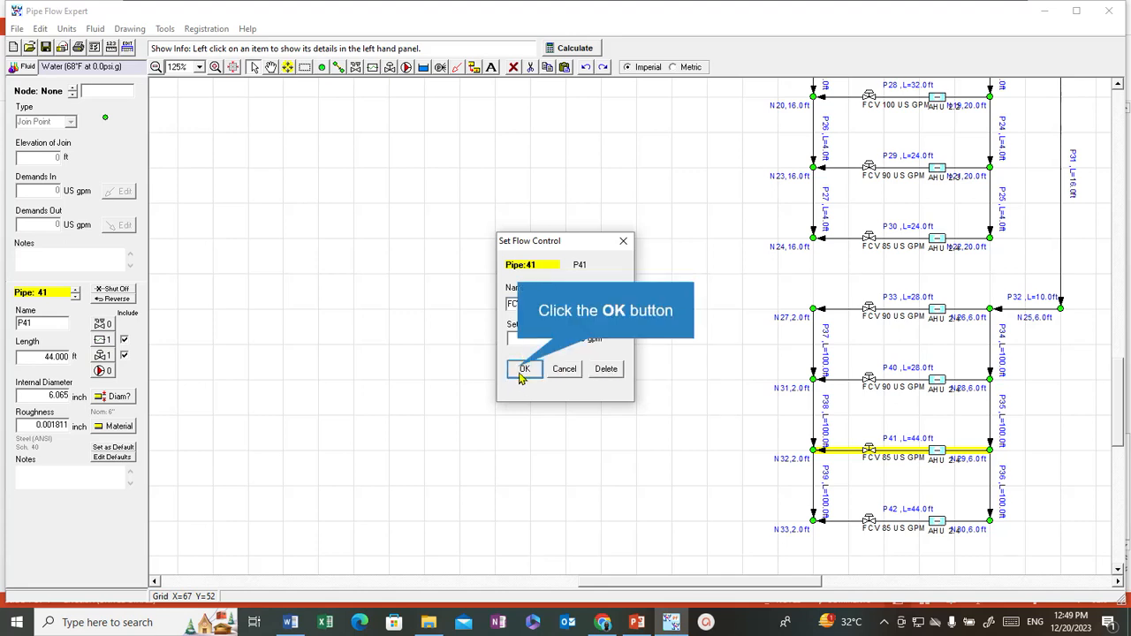
left_click(524, 369)
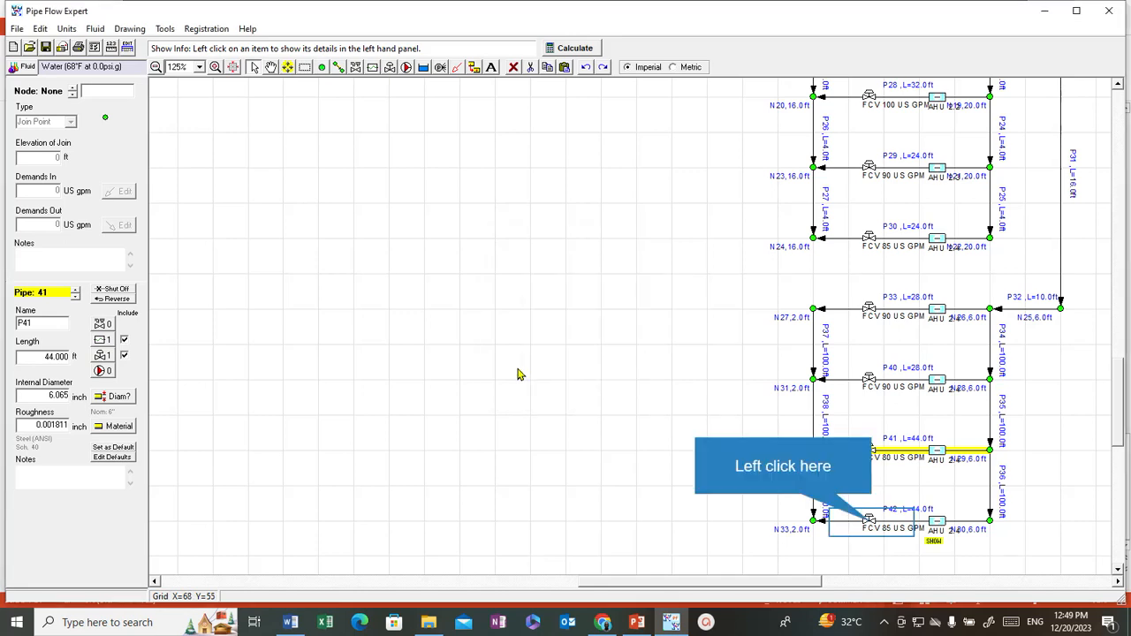
Rename the flow control valve on branch pipe P42 as FCV 75 US GPM and set its flow to 75 US gpm.
left_click(878, 524)
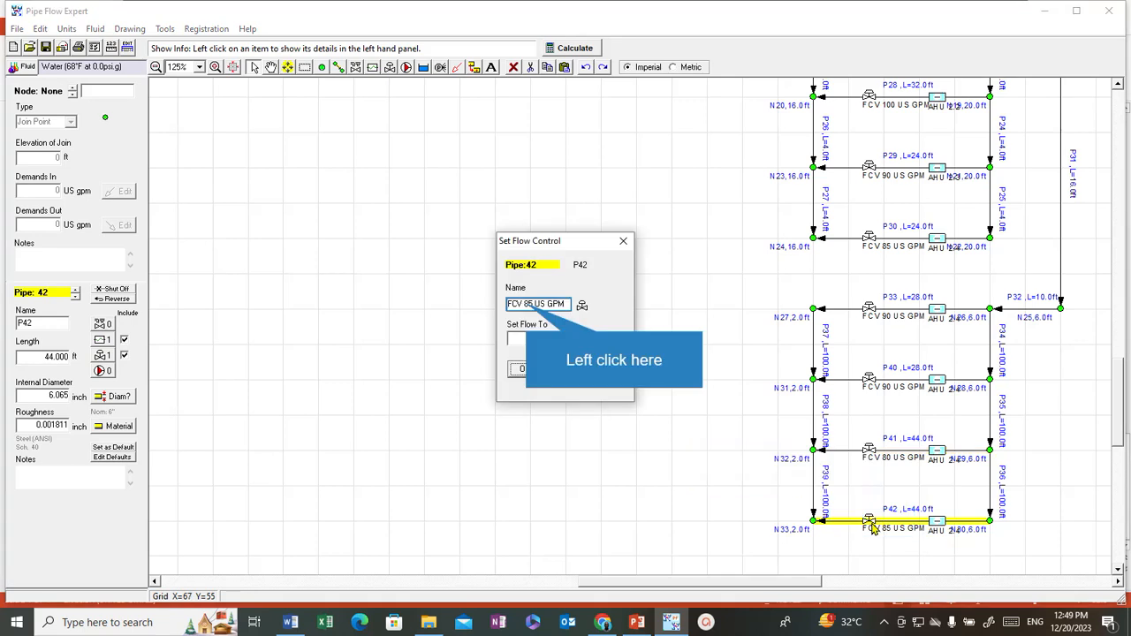
left_click(526, 304)
key("BackSpace")
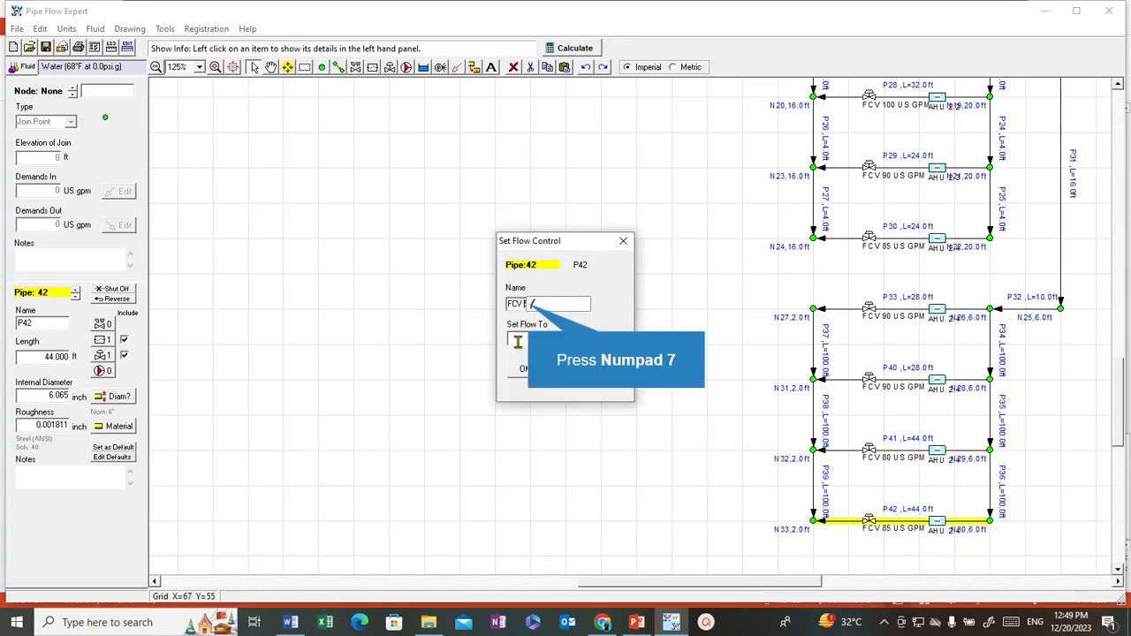
type("75 US")
double_click(548, 338)
left_click(549, 337)
key("Delete")
type("7")
left_click(525, 369)
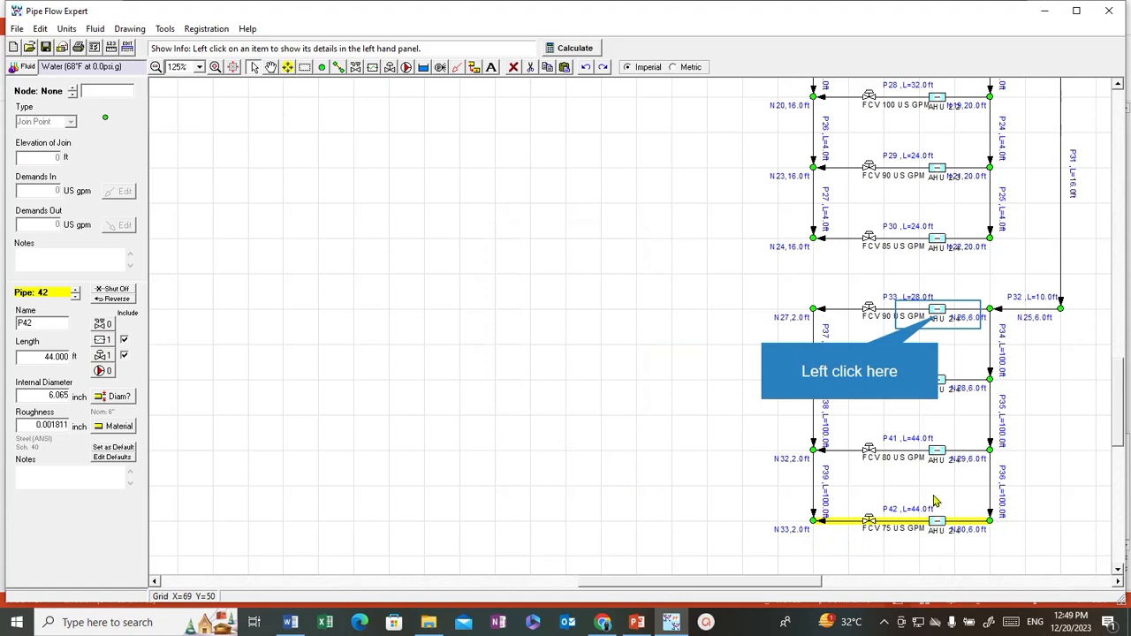
Rename the air handling unit component on branch pipe P33 as AHU 1.1.
left_click(939, 319)
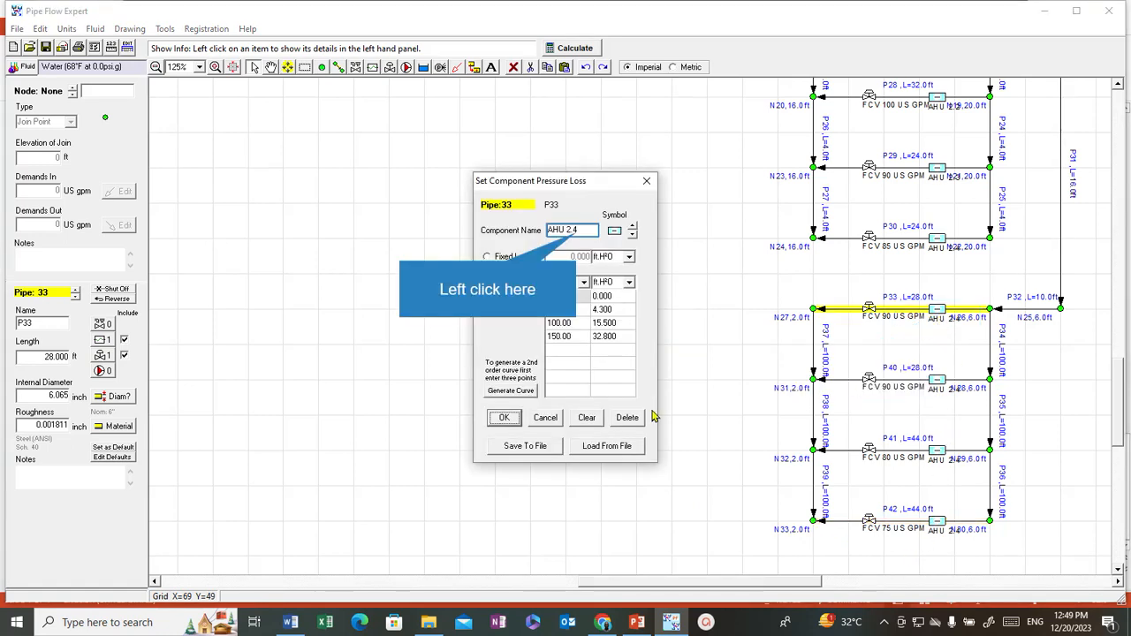
left_click(576, 231)
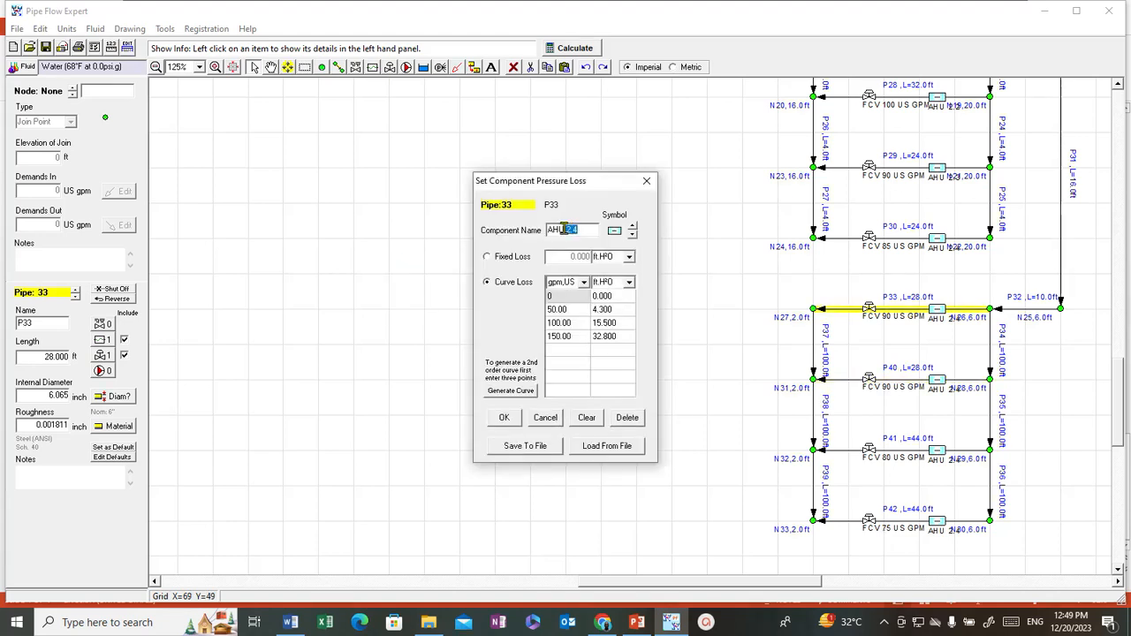
left_click_drag(579, 230, 563, 230)
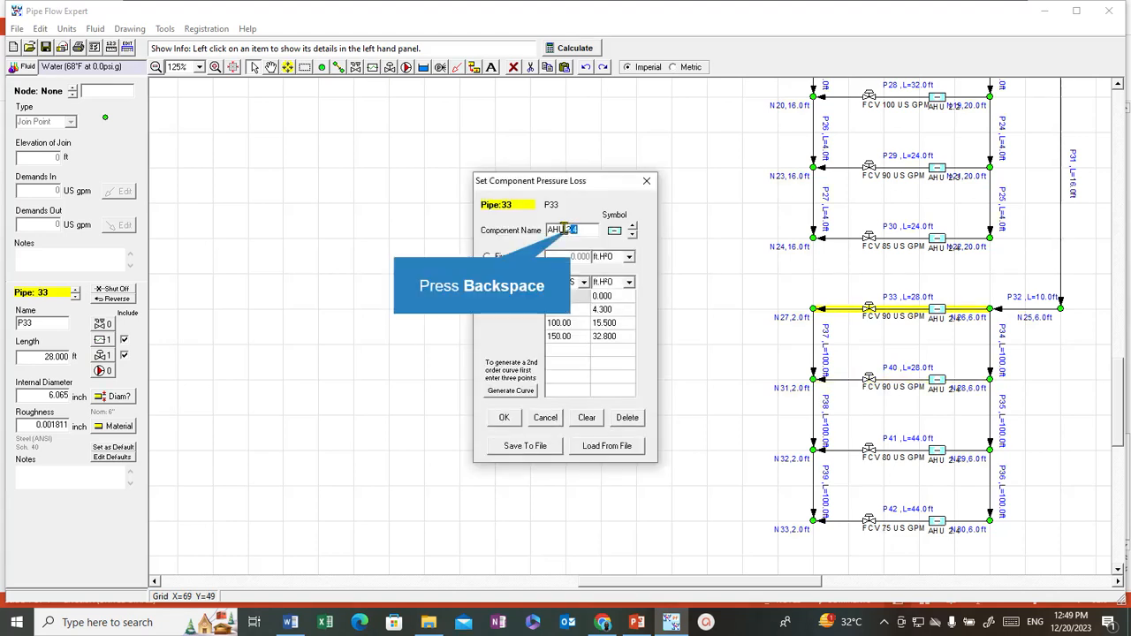
key("BackSpace")
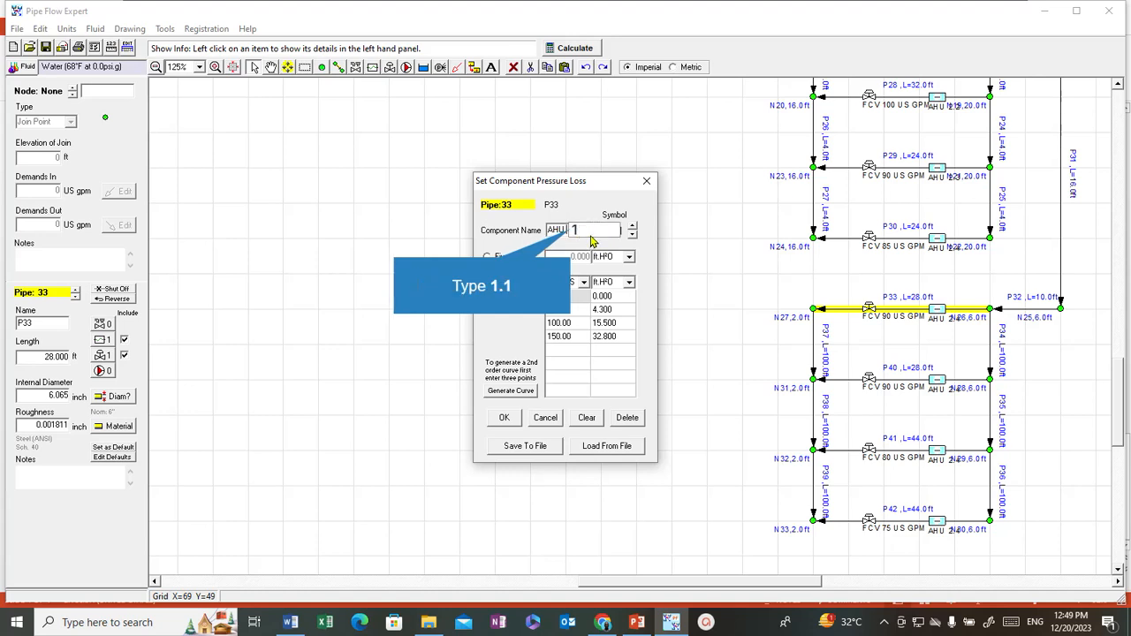
type("1.1")
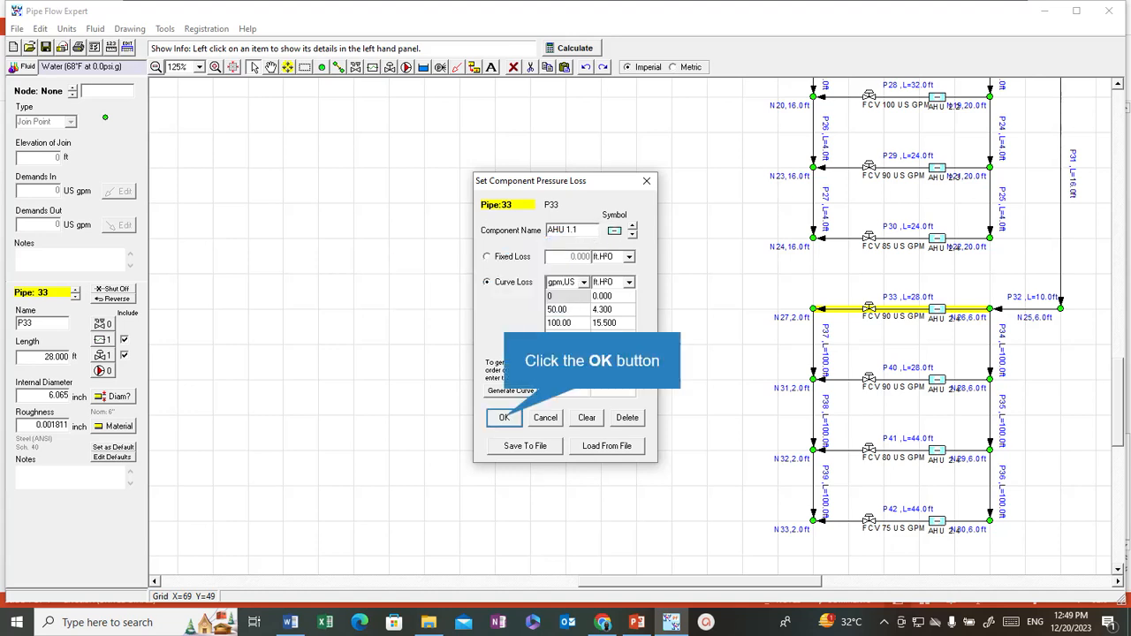
left_click(503, 417)
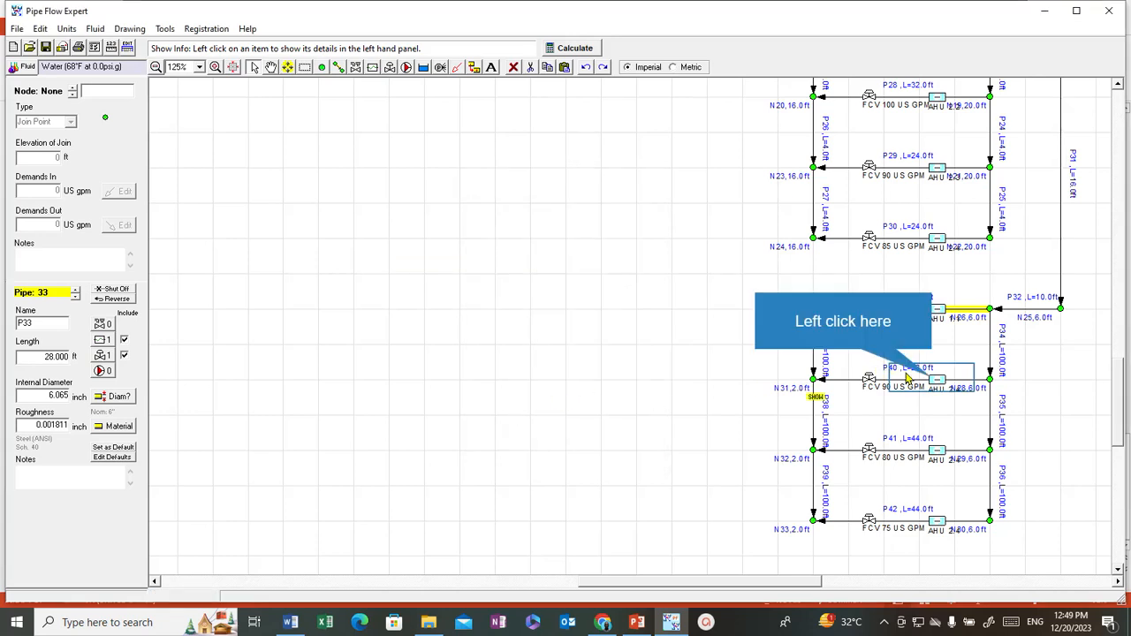
Rename the air handling unit component on branch pipe P40 as AHU 1.2, keeping its pressure loss curve.
left_click(935, 383)
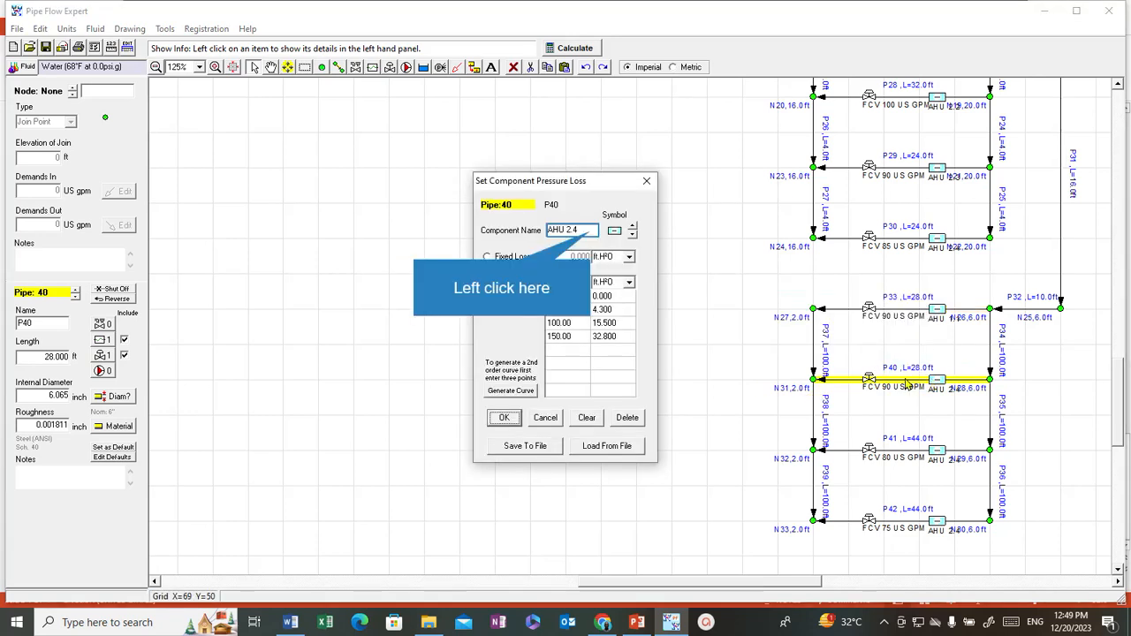
left_click(570, 231)
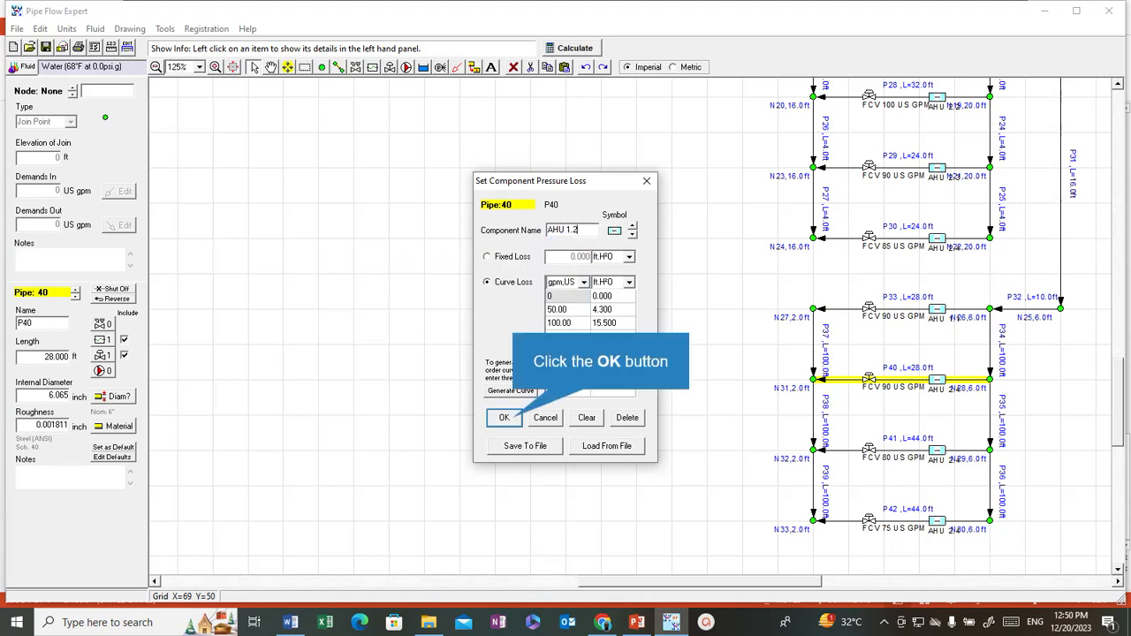
left_click(503, 417)
left_click(935, 384)
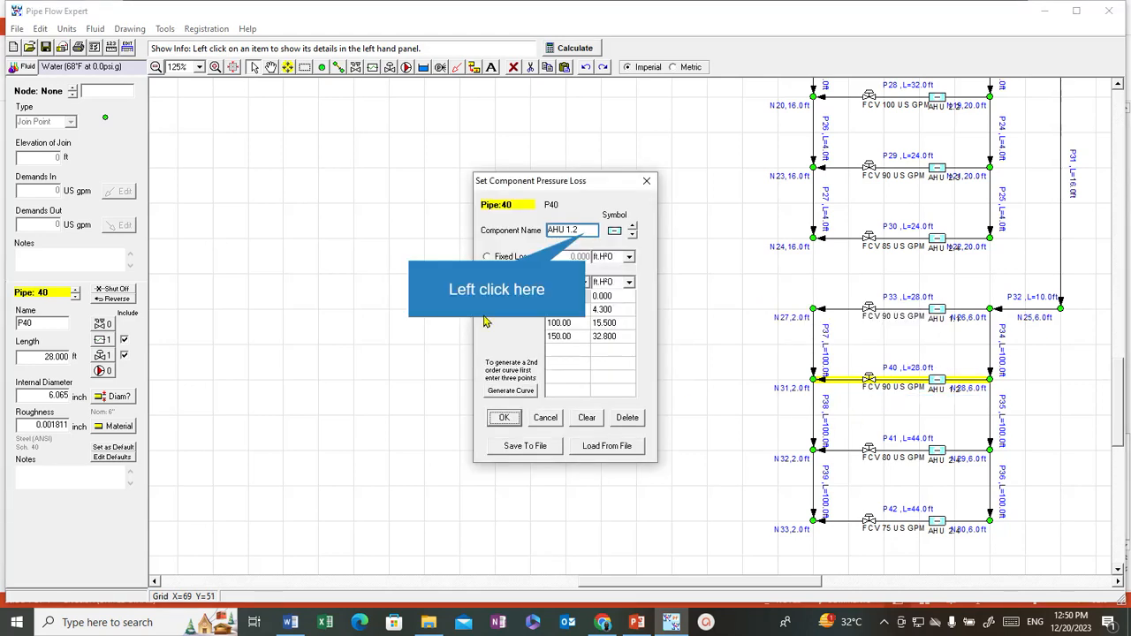
left_click(585, 231)
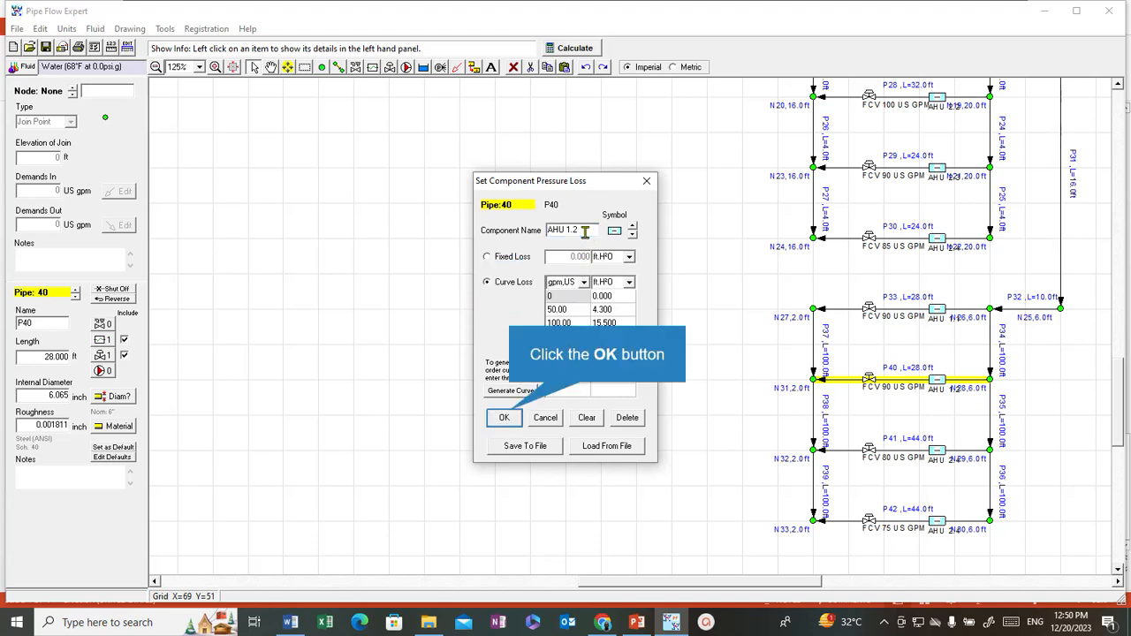
left_click(510, 416)
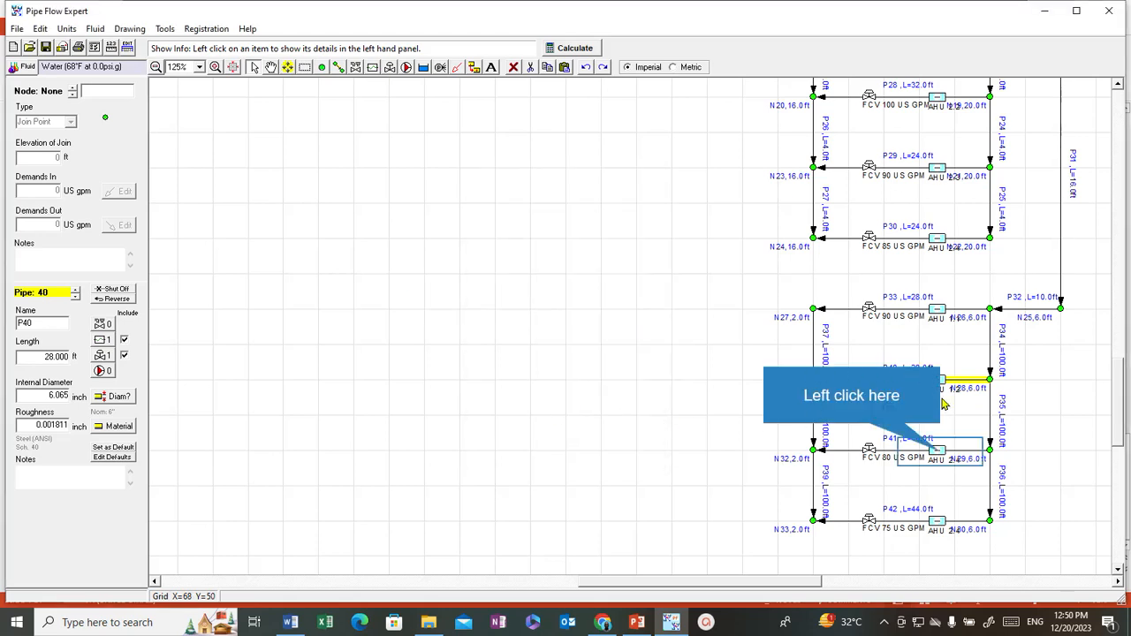
Rename the air handling unit component on branch pipe P41 as AHU 1.3.
left_click(947, 453)
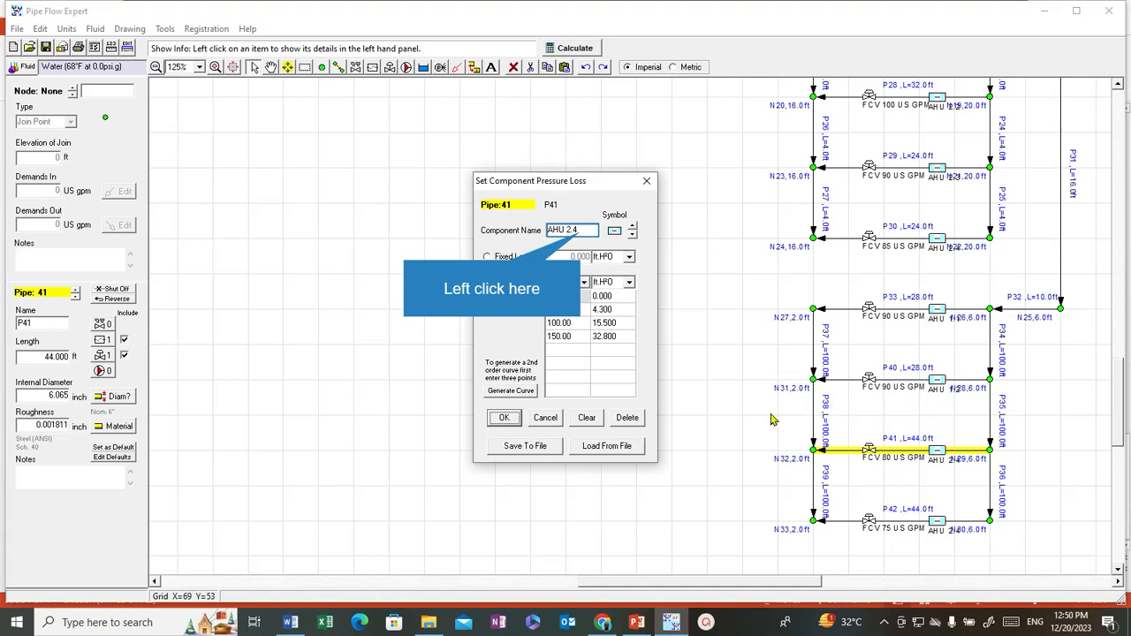
left_click(580, 232)
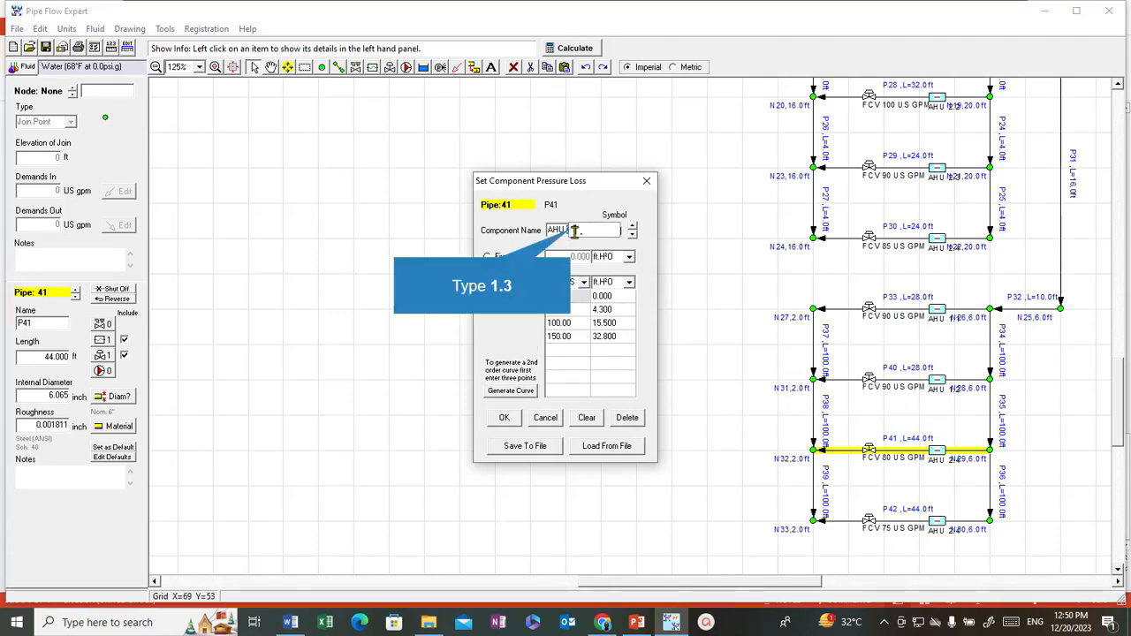
type("1.3")
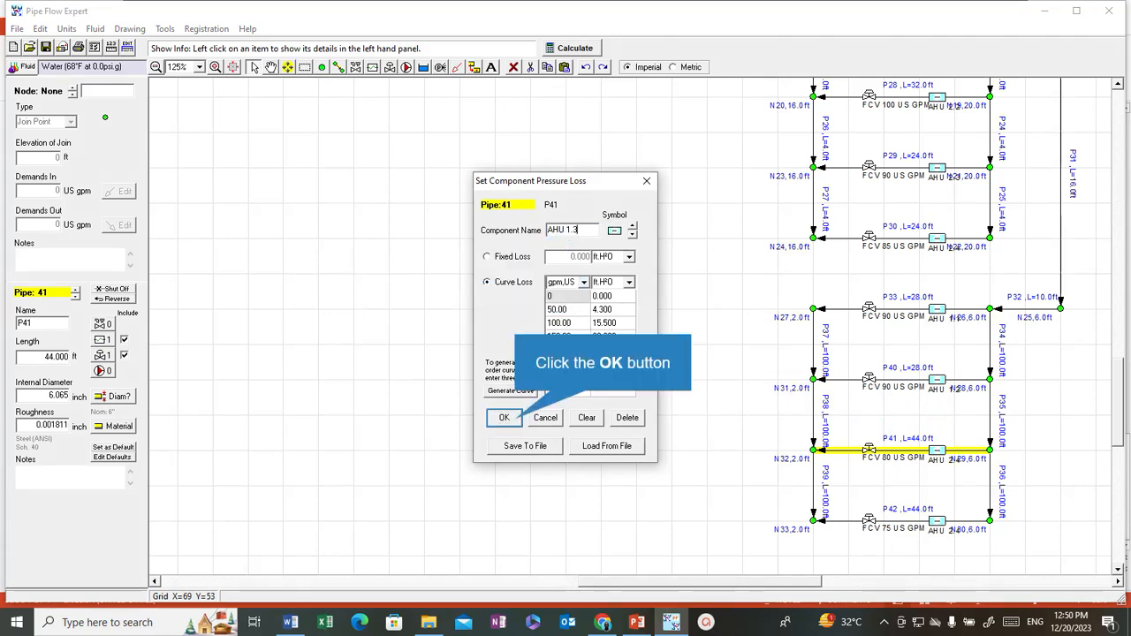
left_click(510, 417)
Rename the air handling unit component on branch pipe P42 as AHU 1.3, keeping its pressure loss curve.
left_click(937, 521)
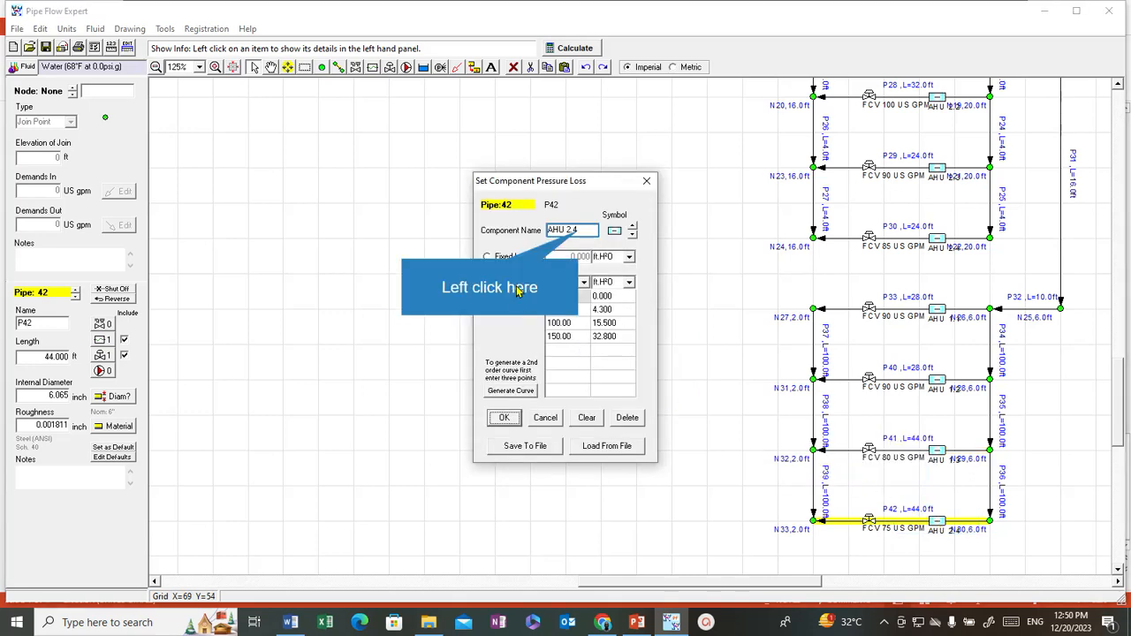
double_click(569, 231)
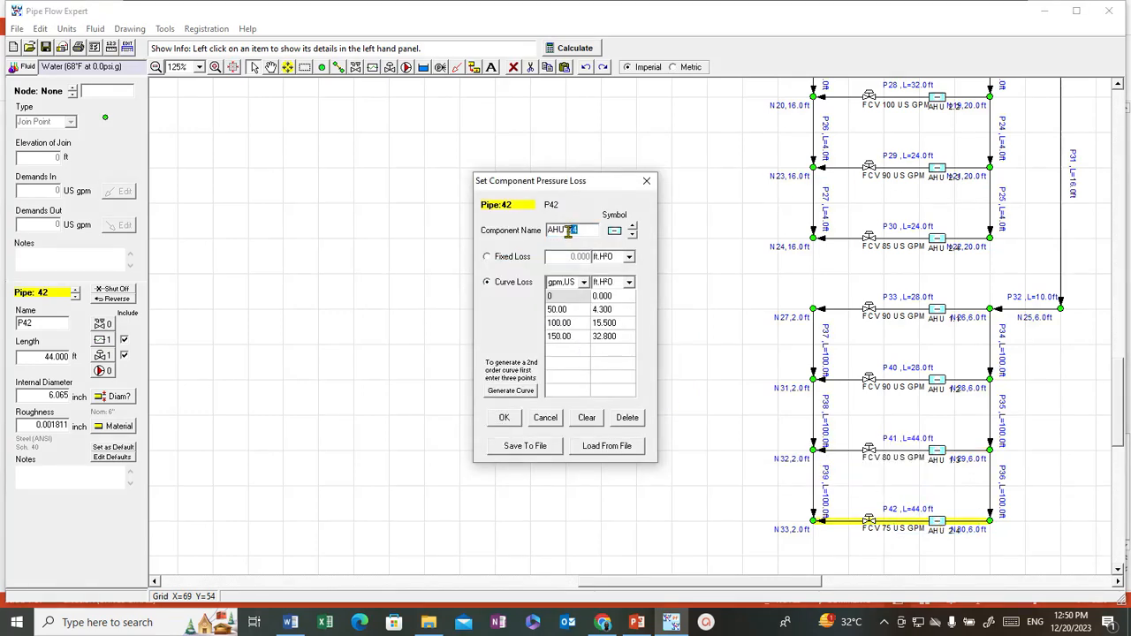
type("1.3")
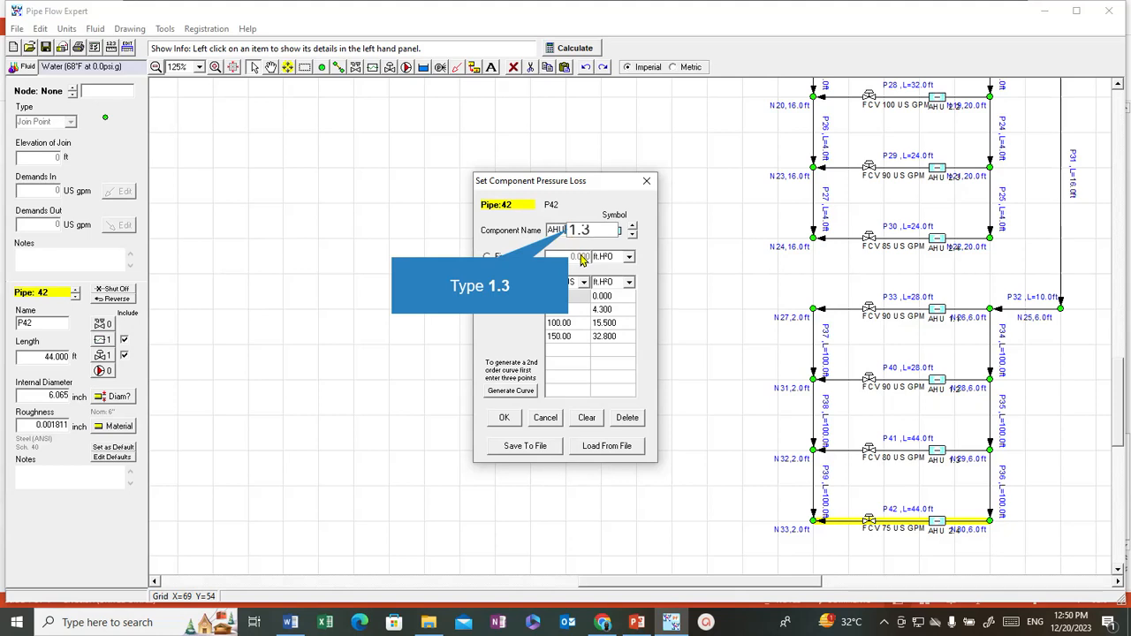
left_click(564, 230)
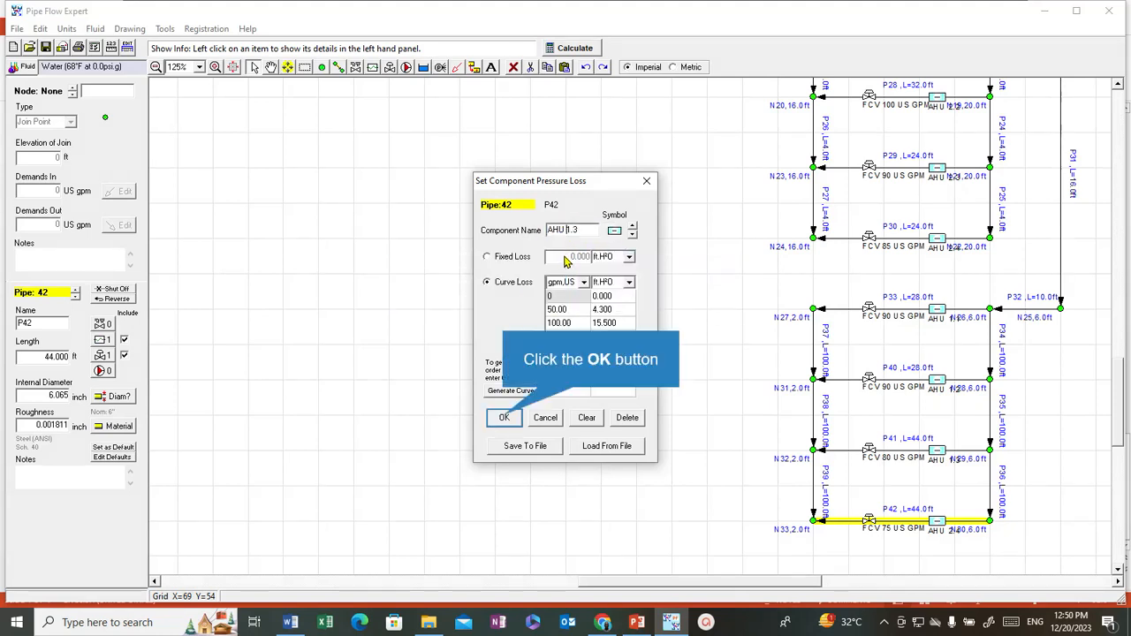
left_click(504, 418)
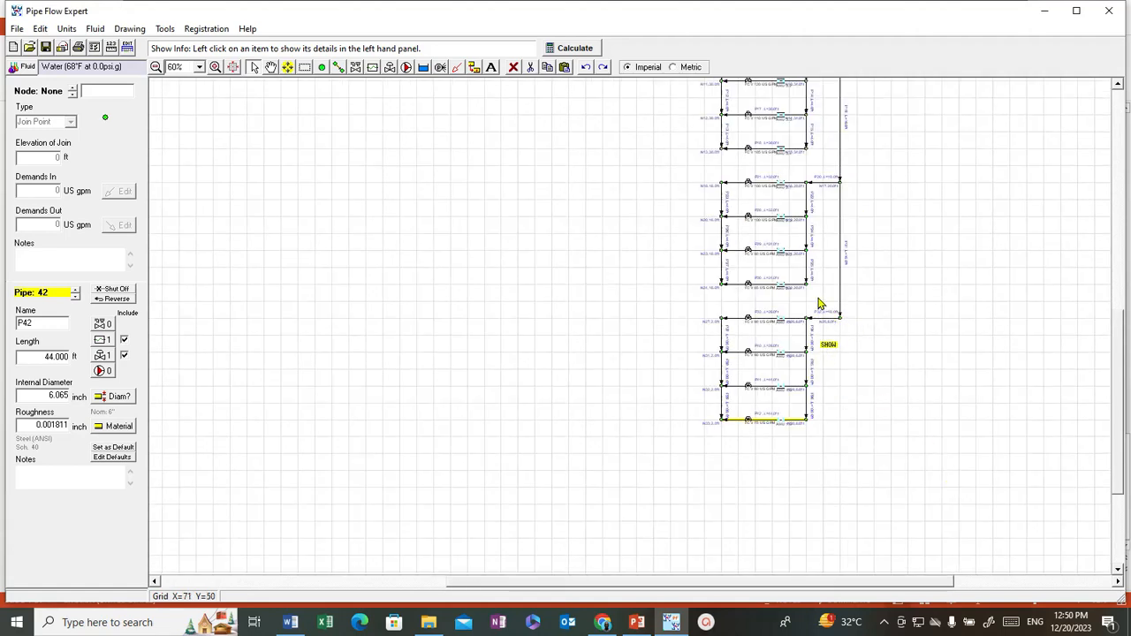
Examine the whole pipe network, from the supply tank and riser down to the branches of all three floors.
scroll(819, 303, "down", 4)
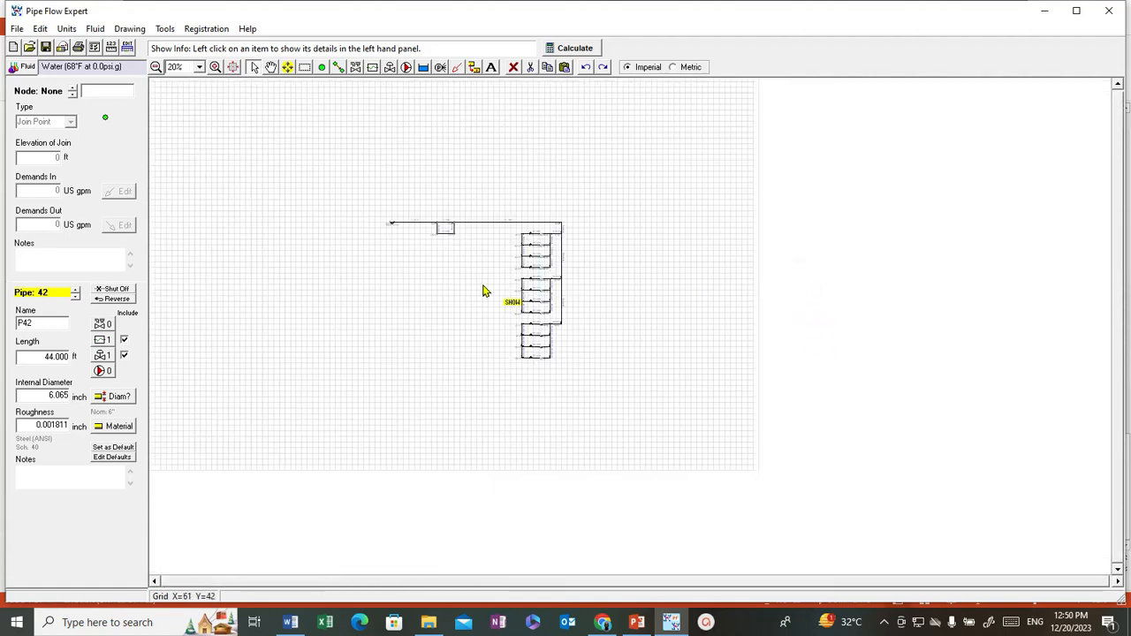
scroll(491, 290, "up", 3)
scroll(431, 266, "down", 1)
scroll(418, 166, "up", 2)
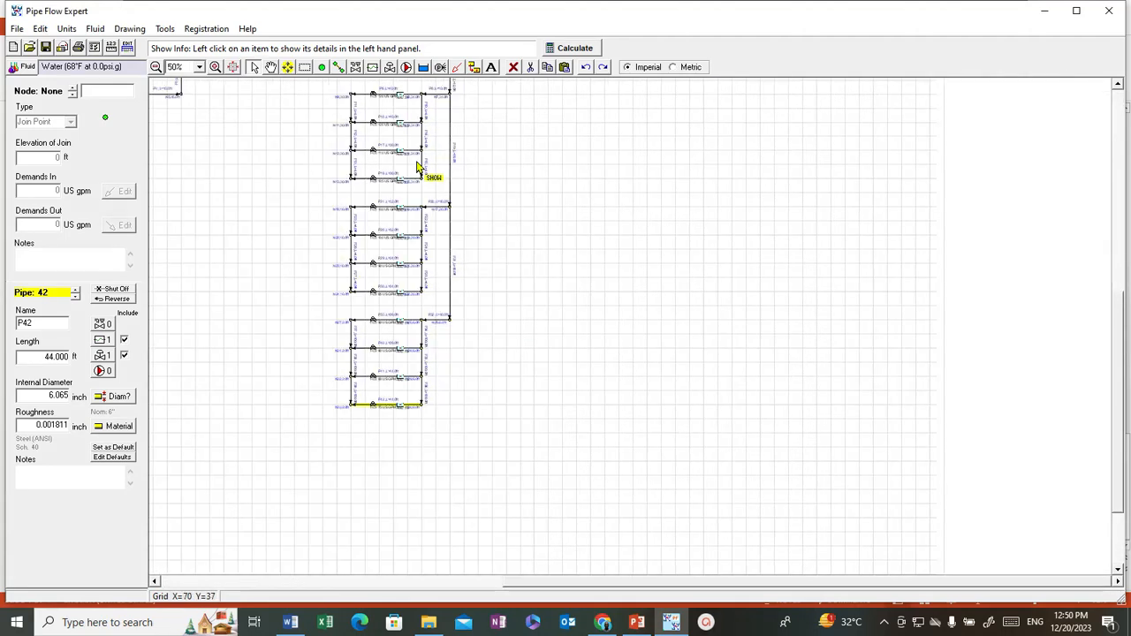
scroll(404, 324, "down", 2)
scroll(398, 189, "up", 1)
scroll(339, 353, "down", 1)
scroll(357, 146, "up", 2)
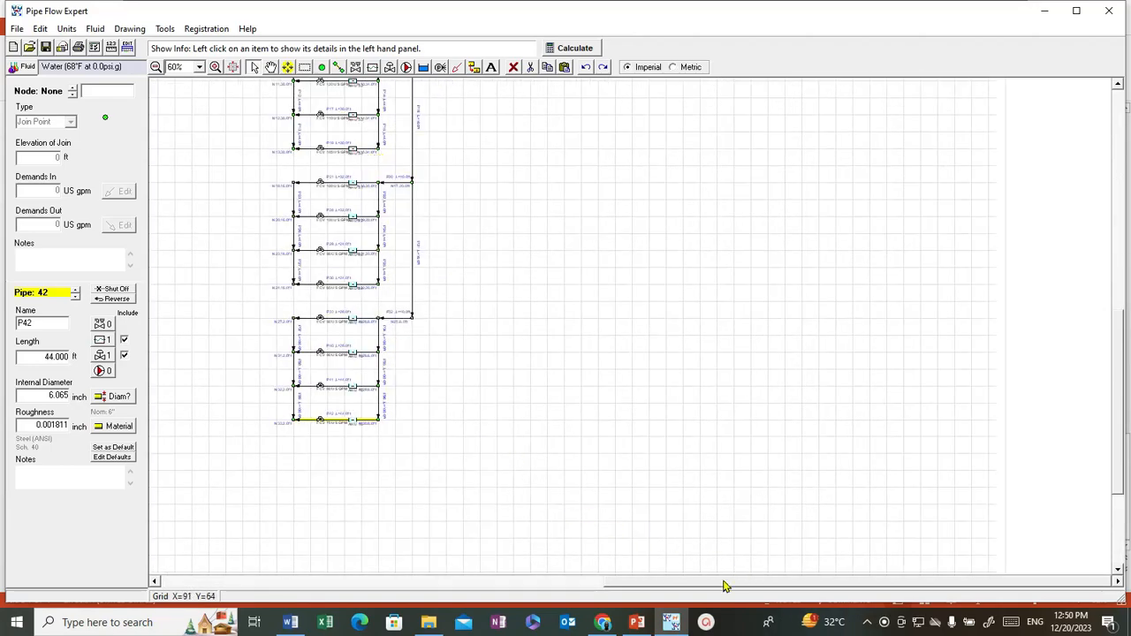
left_click_drag(727, 581, 658, 582)
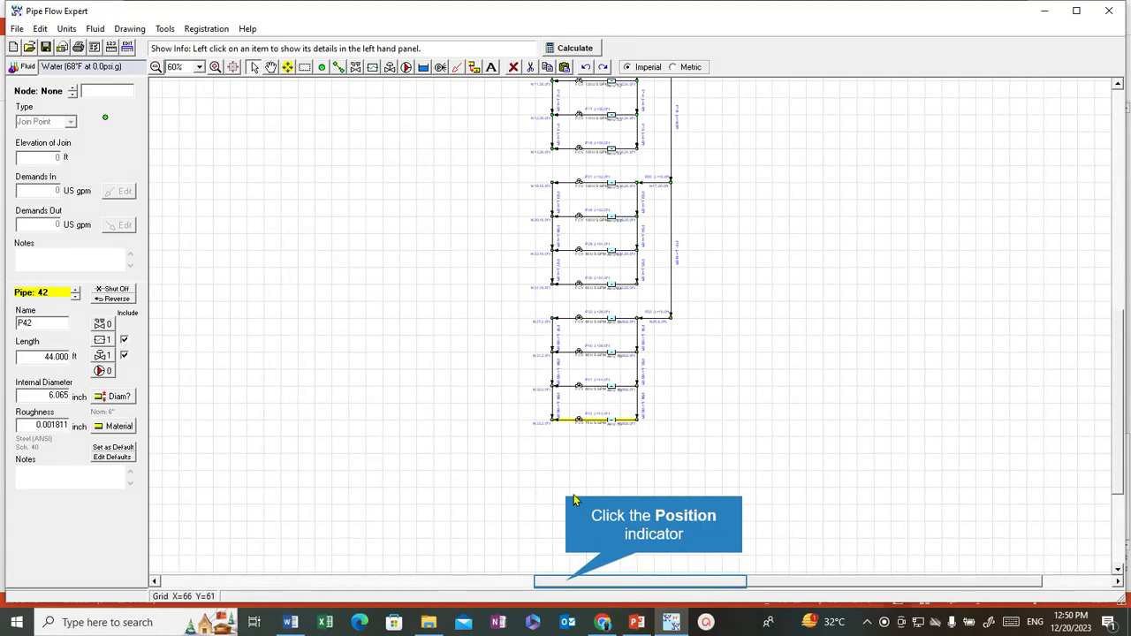
left_click(556, 584)
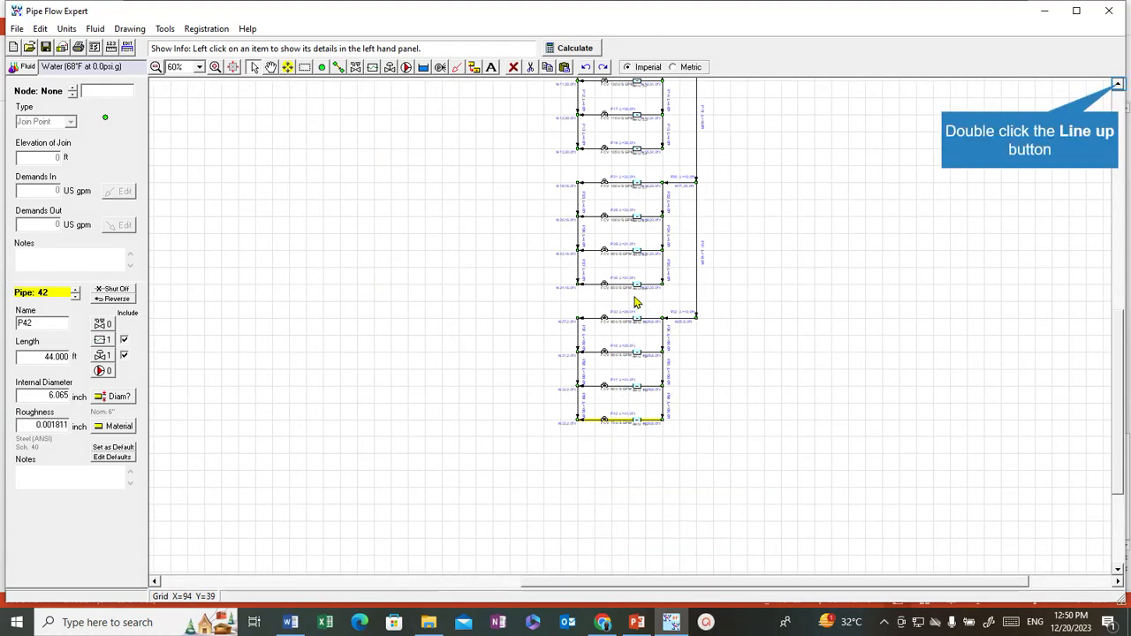
double_click(1118, 85)
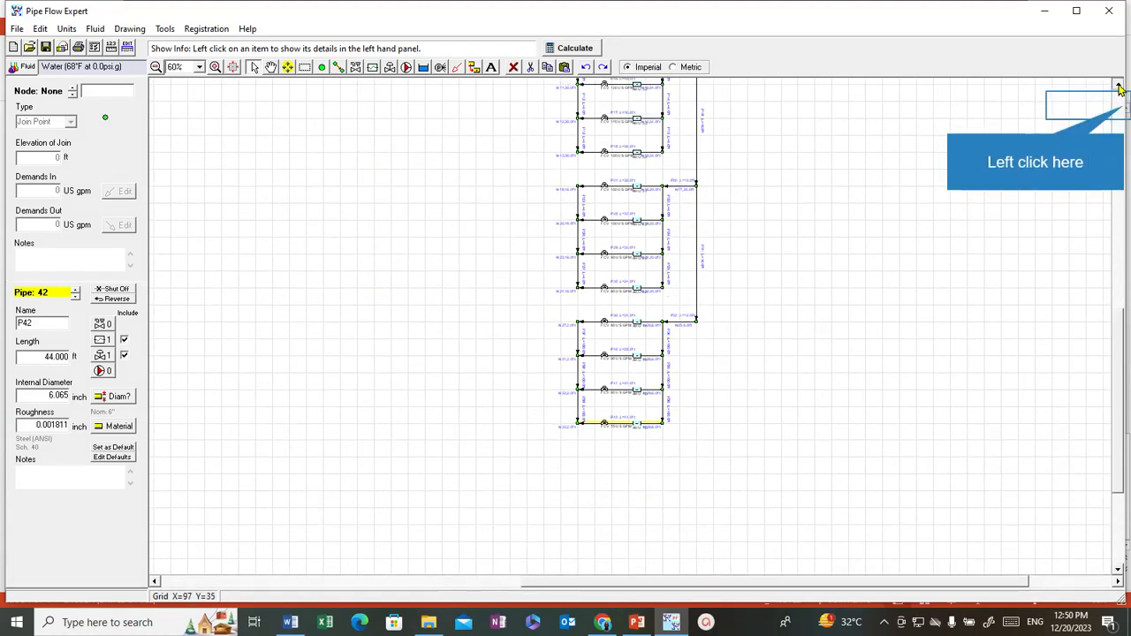
left_click(1124, 105)
left_click(1122, 108)
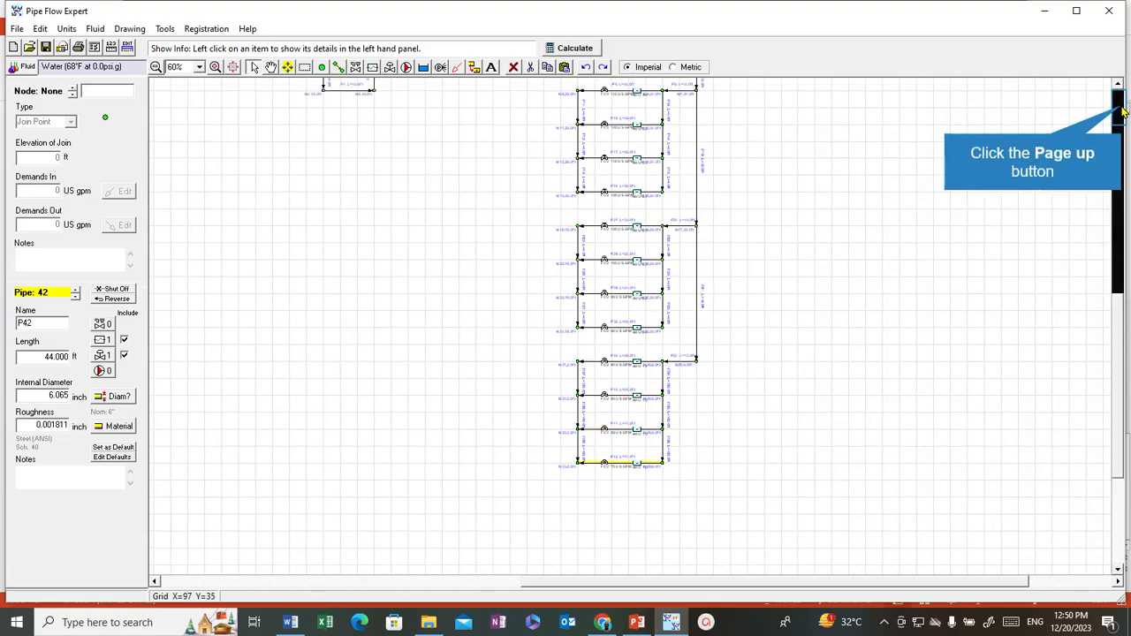
left_click(1120, 111)
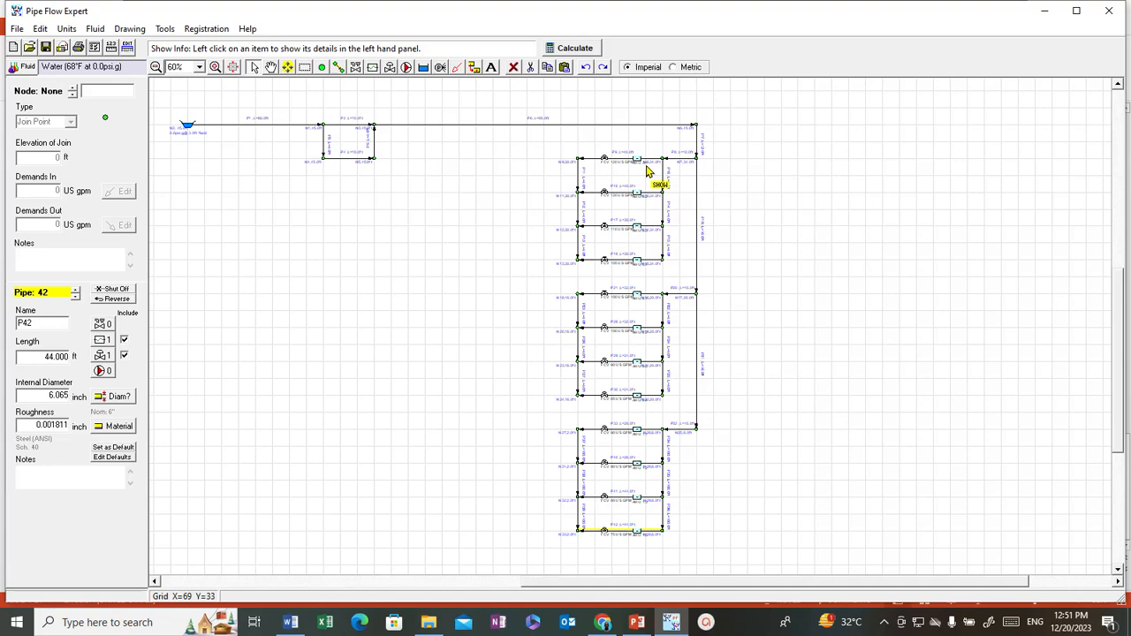
Change the diameter of the uppermost floor's branch pipe P9 to nominal size 3" Steel (ANSI) Sch. 40.
scroll(646, 171, "up", 4)
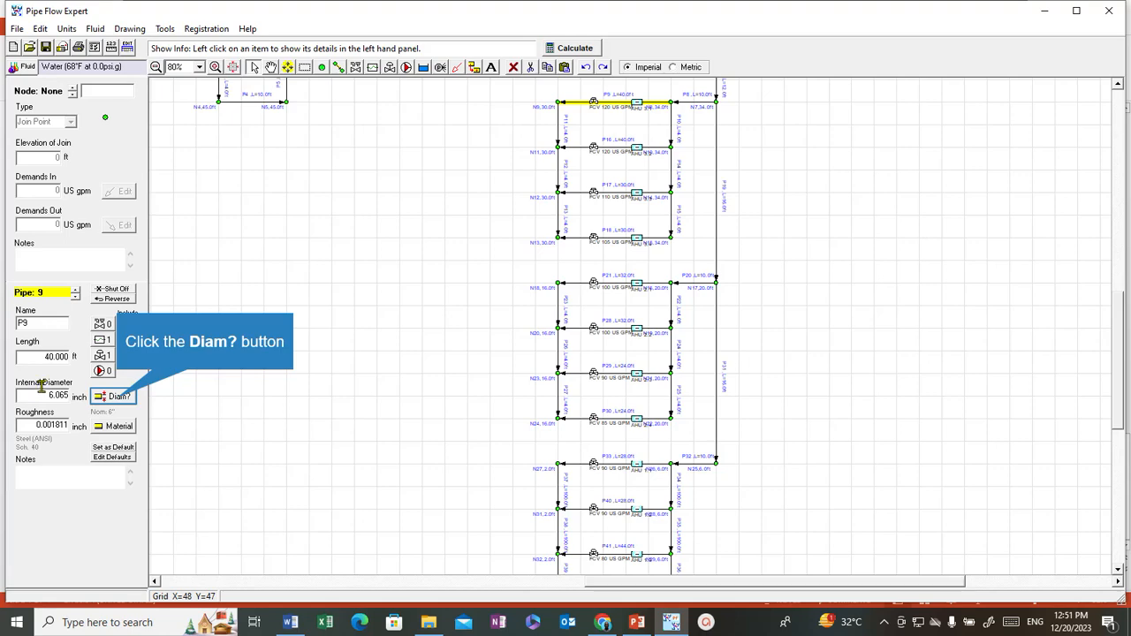
left_click(113, 398)
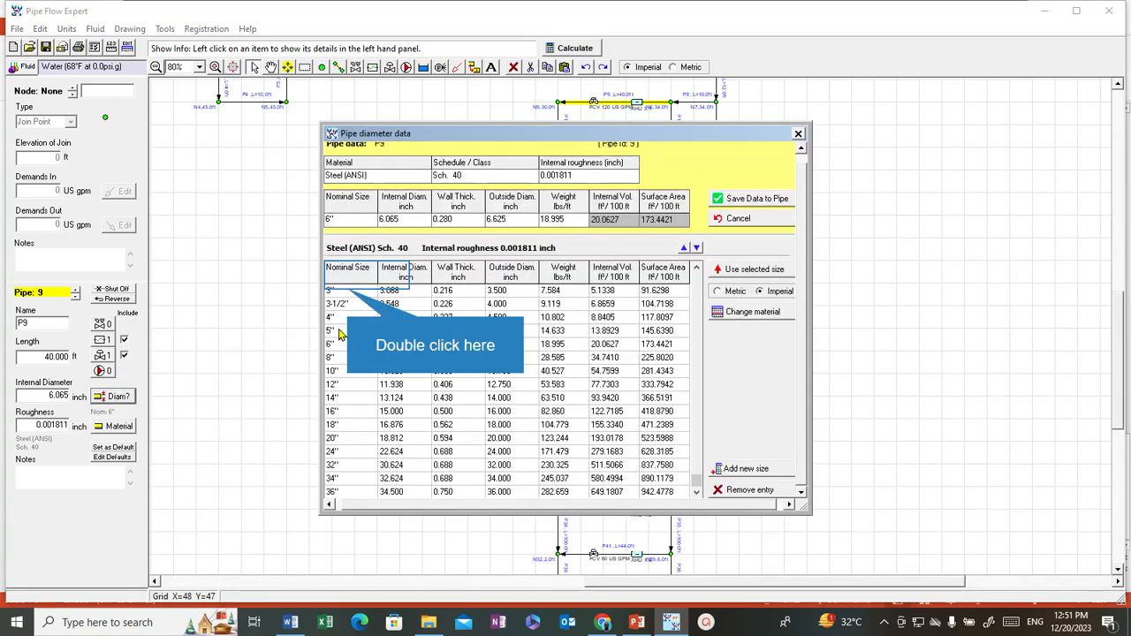
double_click(350, 294)
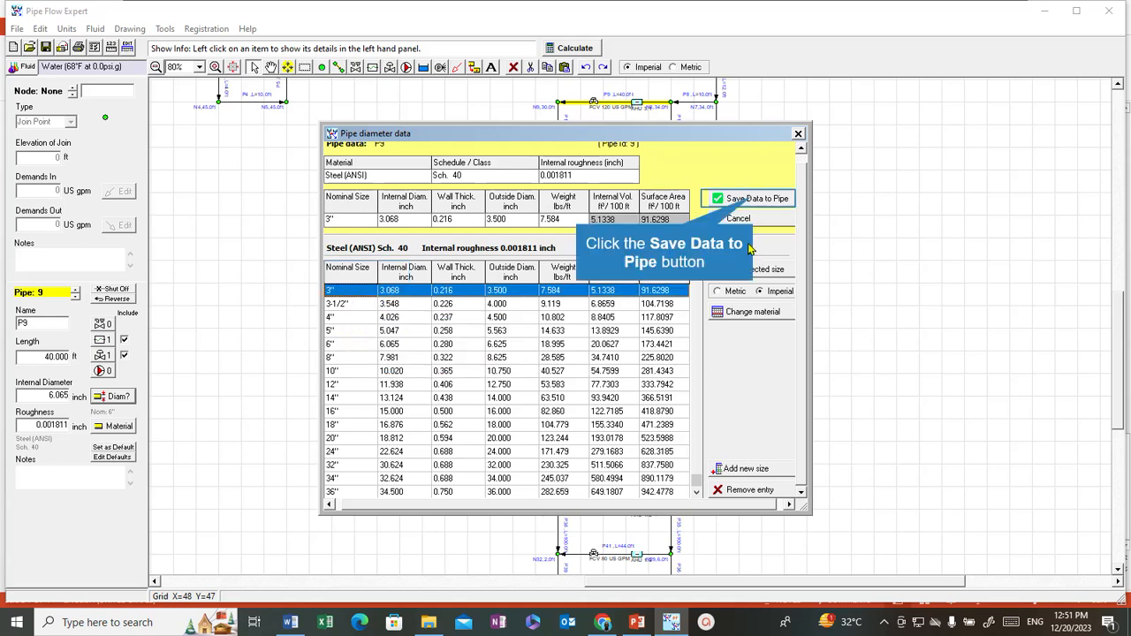
left_click(753, 202)
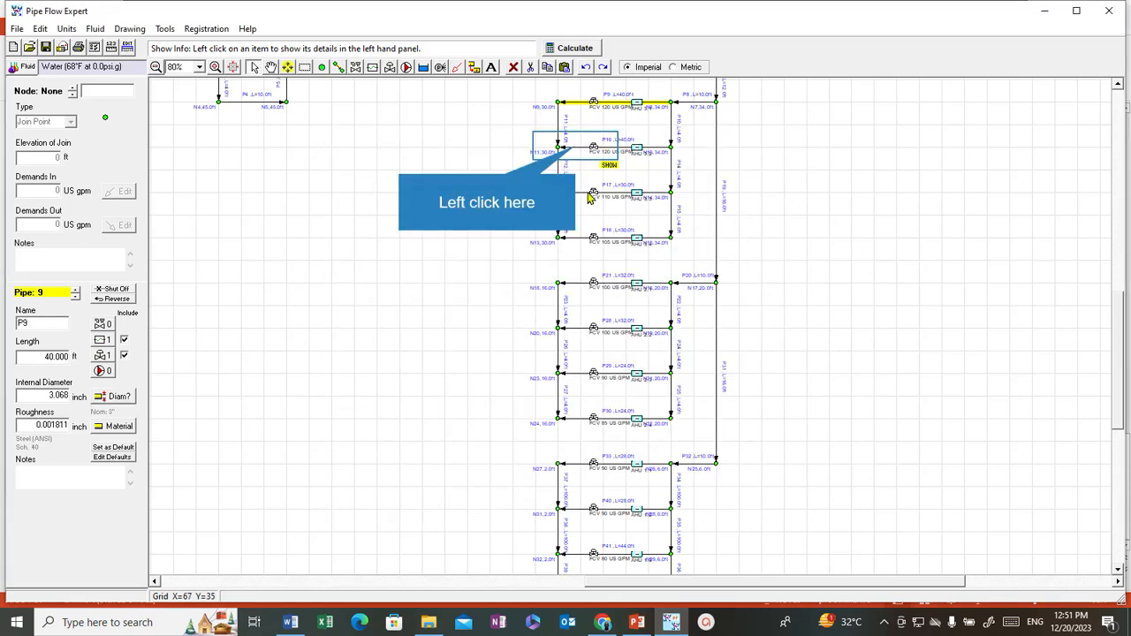
Change the diameter of branch pipe P16 to nominal size 3" Steel (ANSI) Sch. 40.
left_click(580, 149)
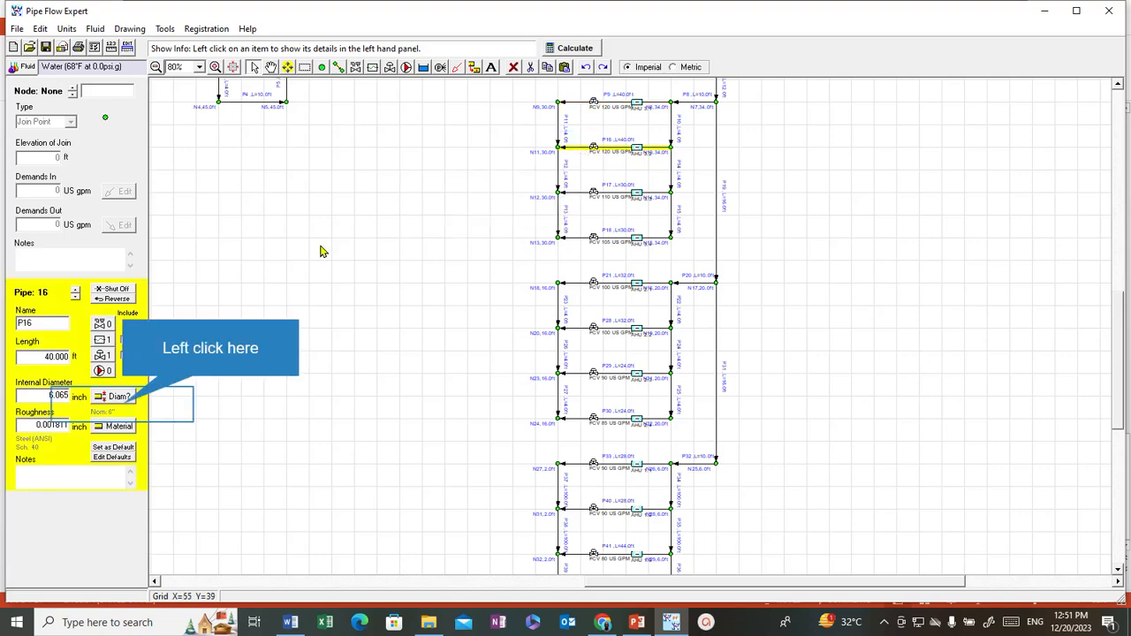
left_click(120, 398)
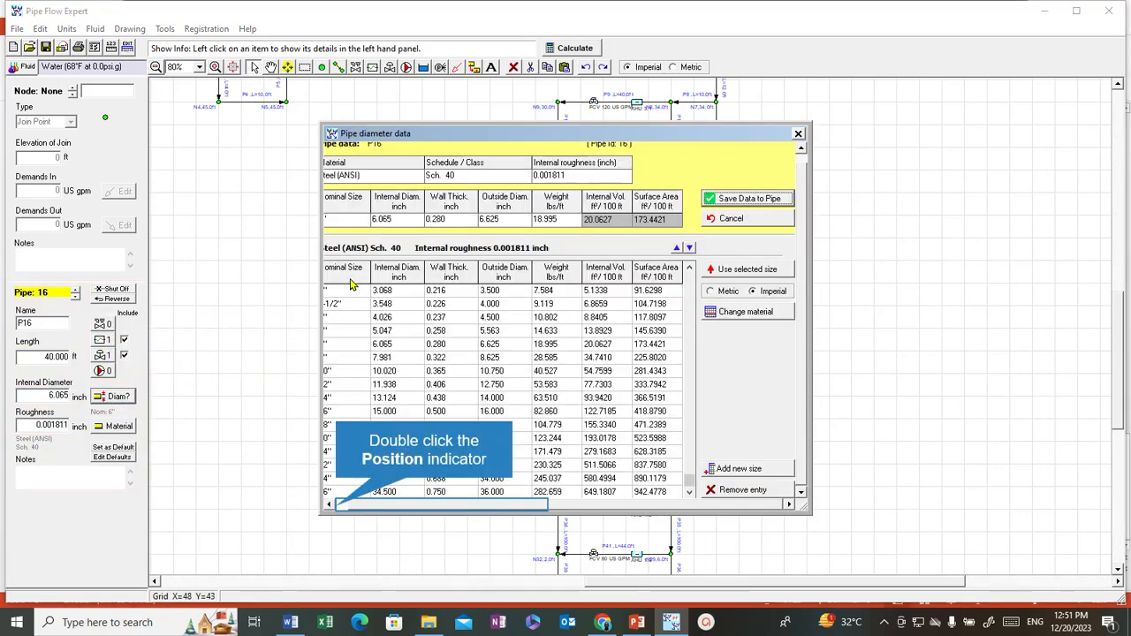
double_click(337, 506)
double_click(354, 298)
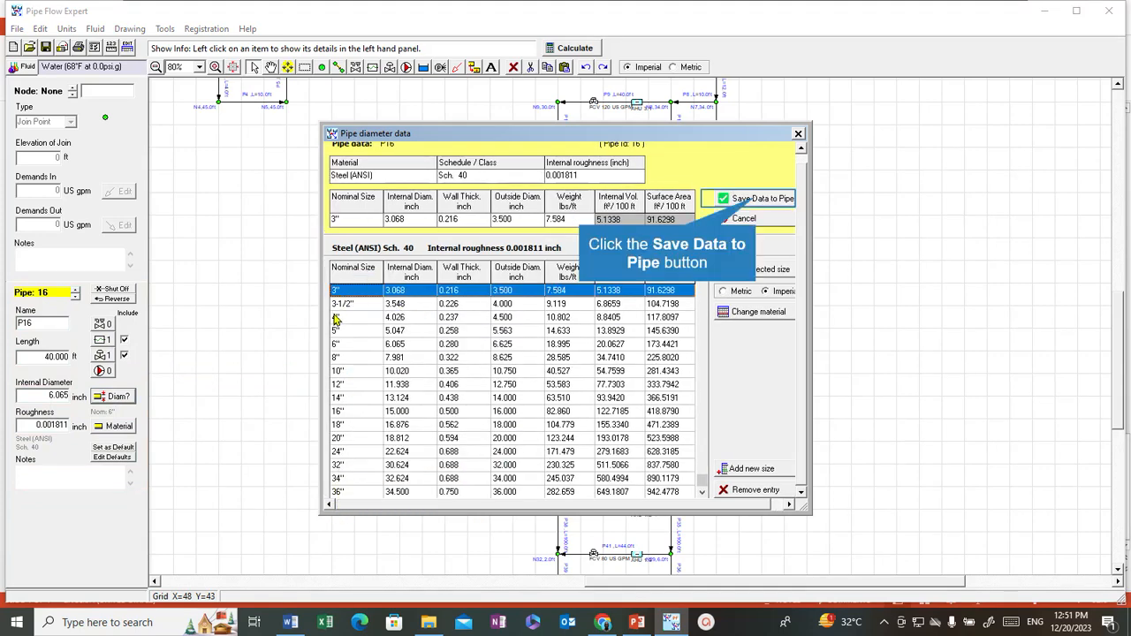
left_click(753, 199)
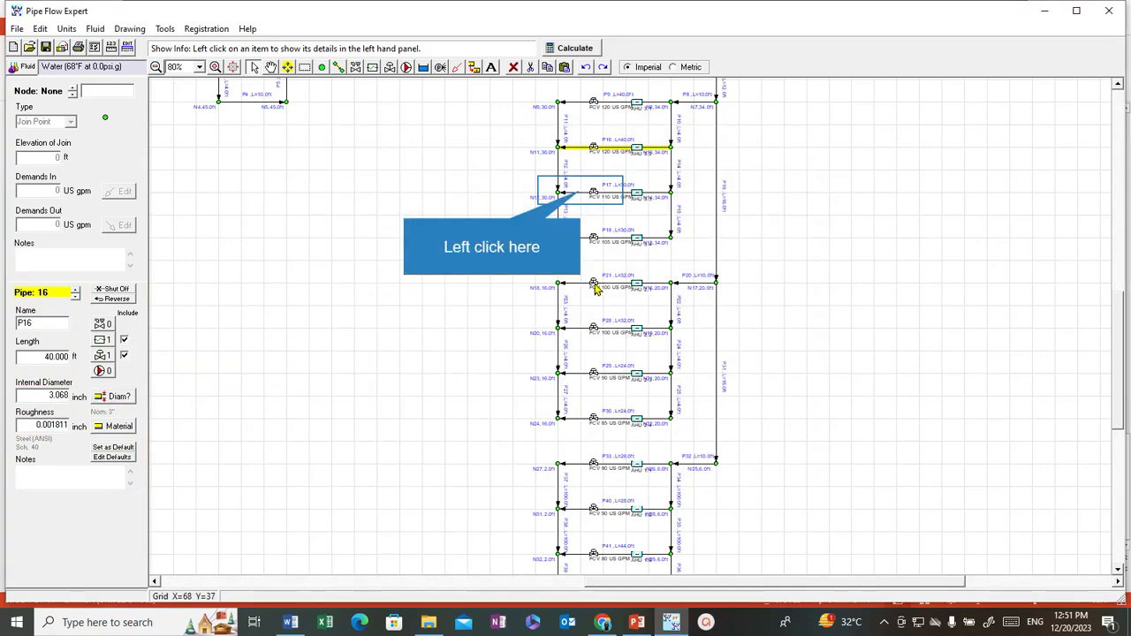
Change the diameter of branch pipe P17 to nominal size 3" Steel (ANSI) Sch. 40.
left_click(581, 196)
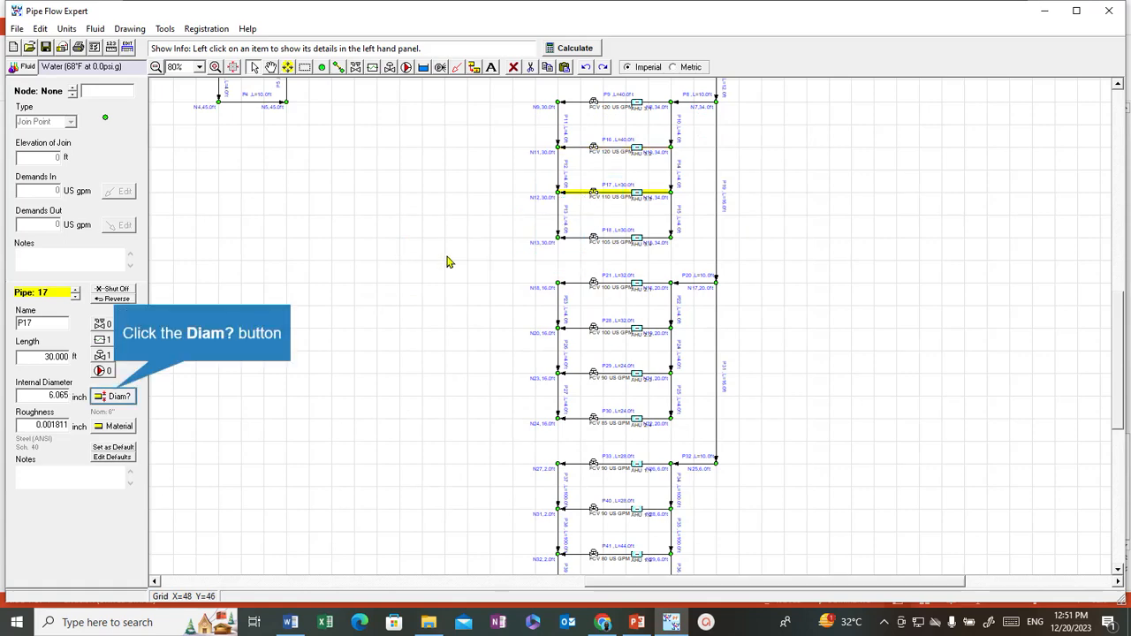
left_click(117, 396)
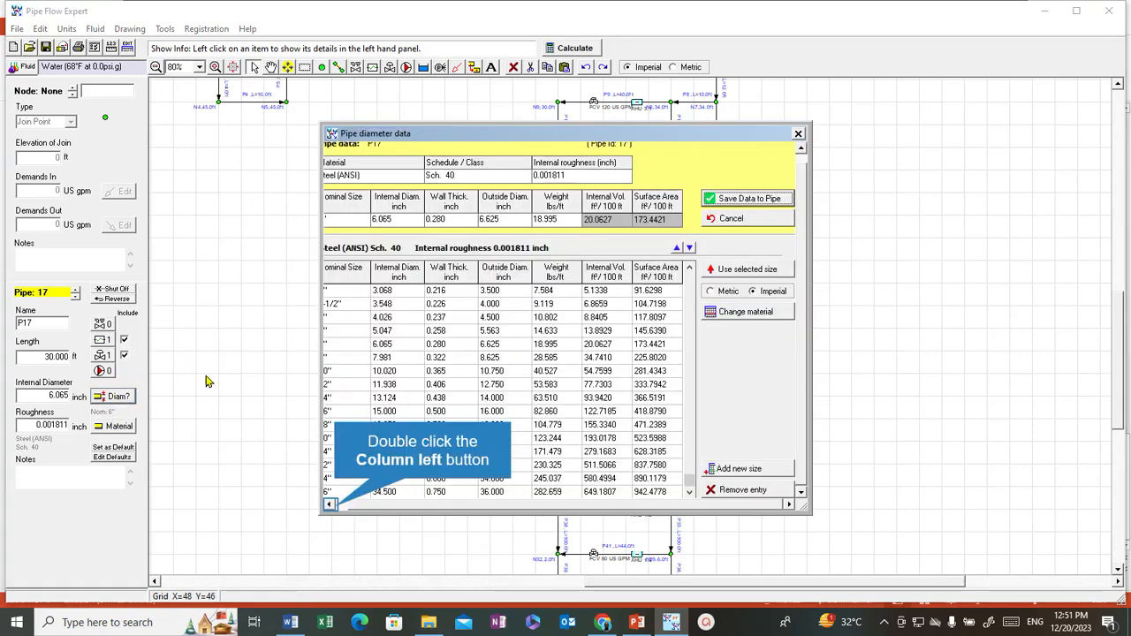
double_click(332, 506)
left_click(341, 294)
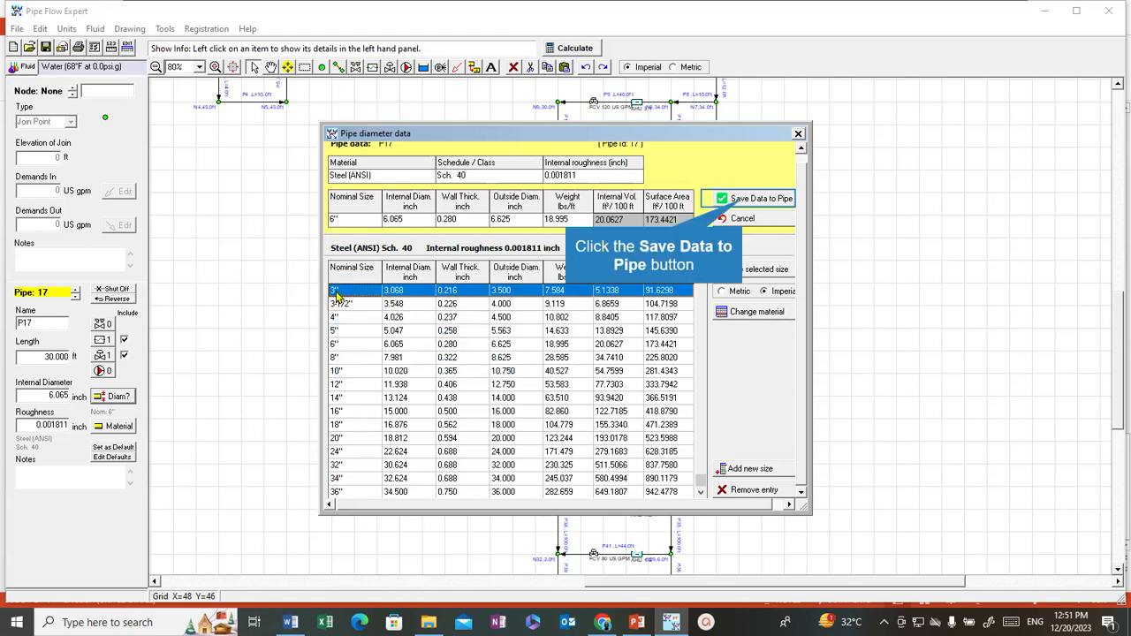
left_click(730, 210)
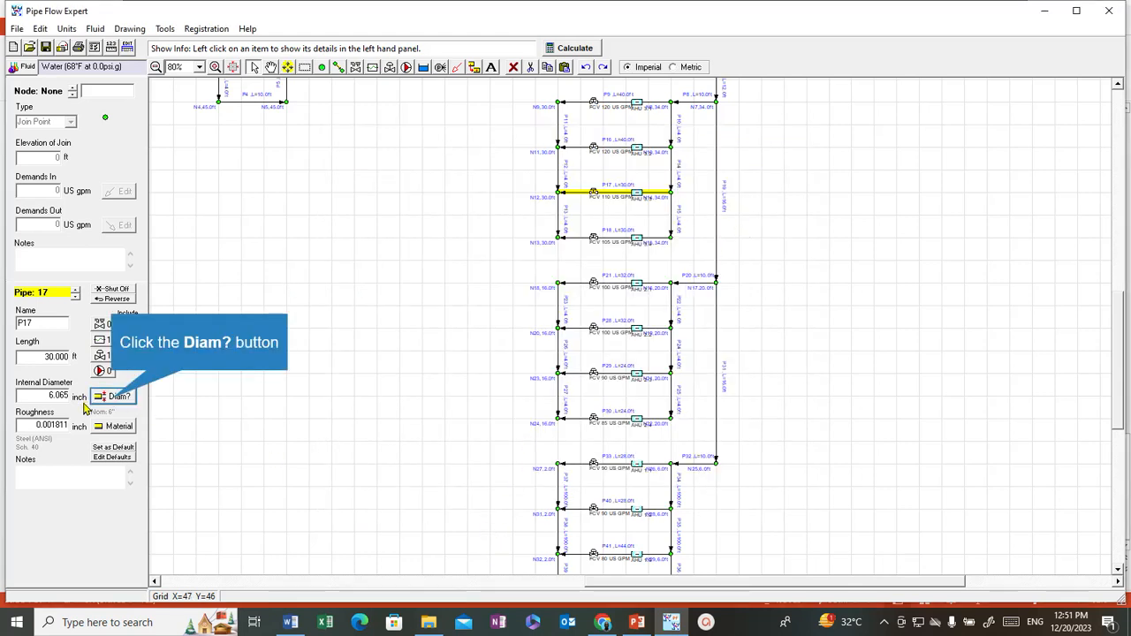
left_click(114, 399)
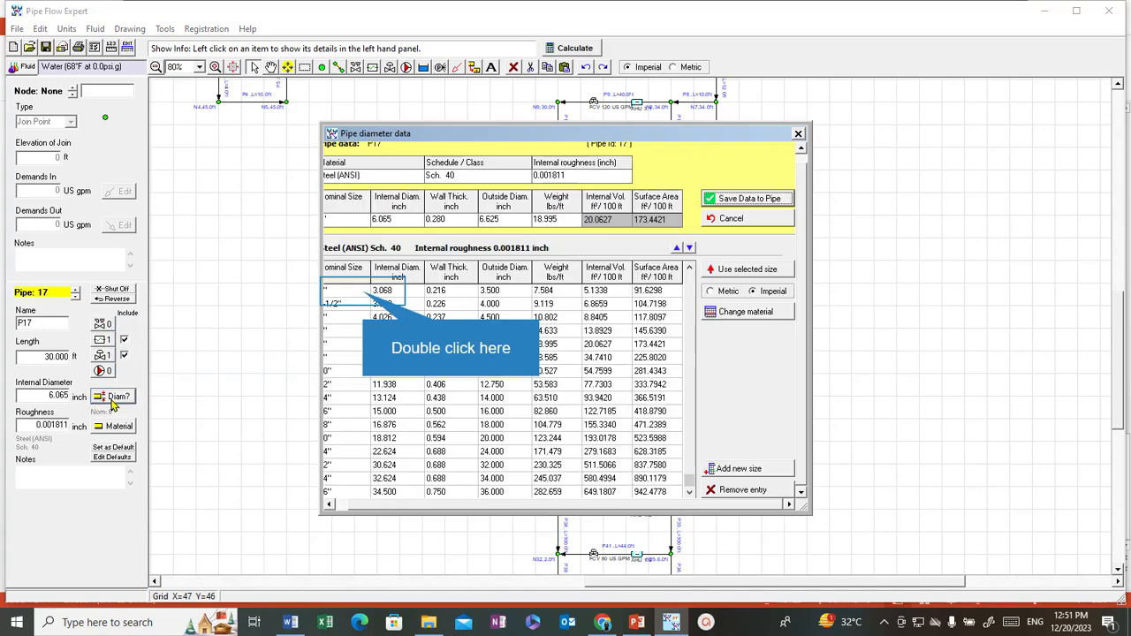
double_click(368, 297)
left_click(741, 201)
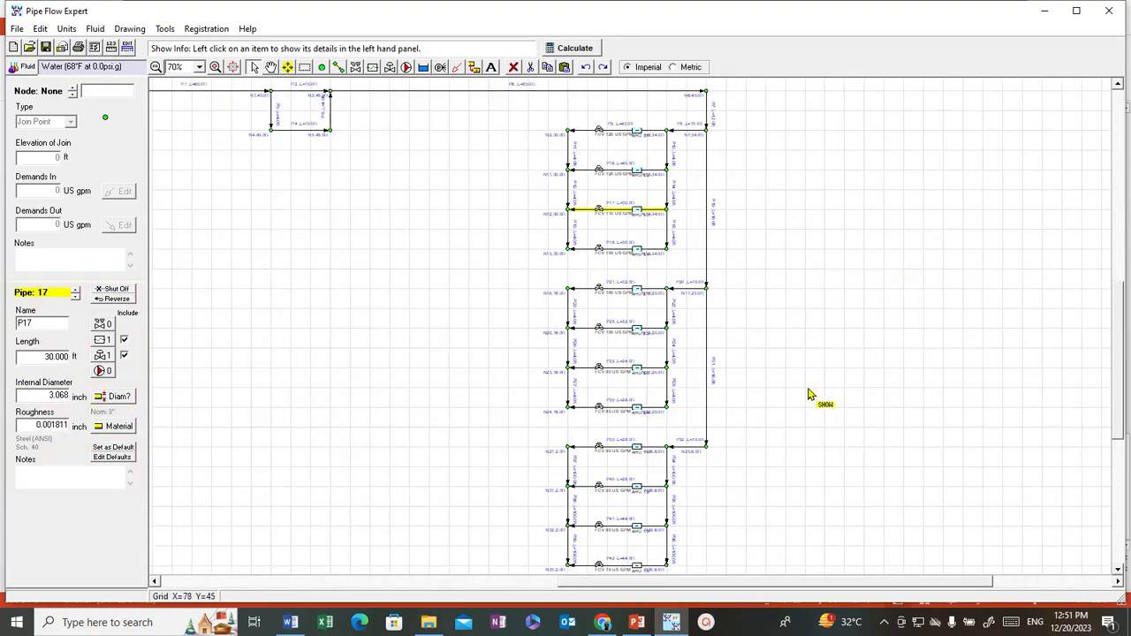
Draw a short horizontal pipe from node N13 on the uppermost floor outward to a new node, away from the riser.
scroll(803, 399, "up", 2)
scroll(801, 398, "down", 5)
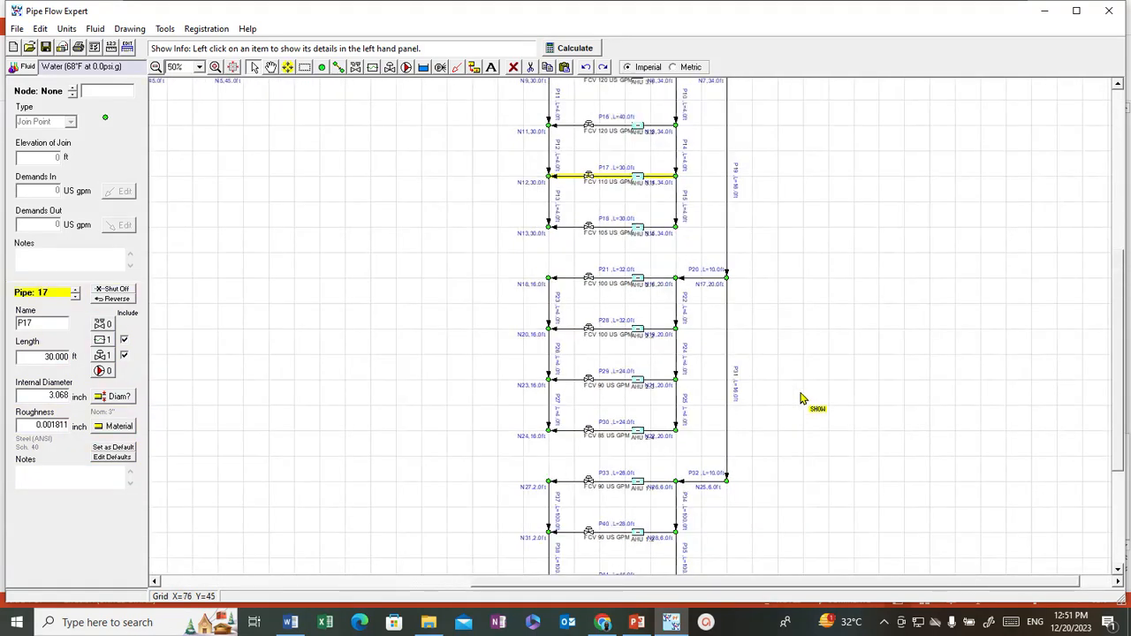
scroll(542, 456, "up", 1)
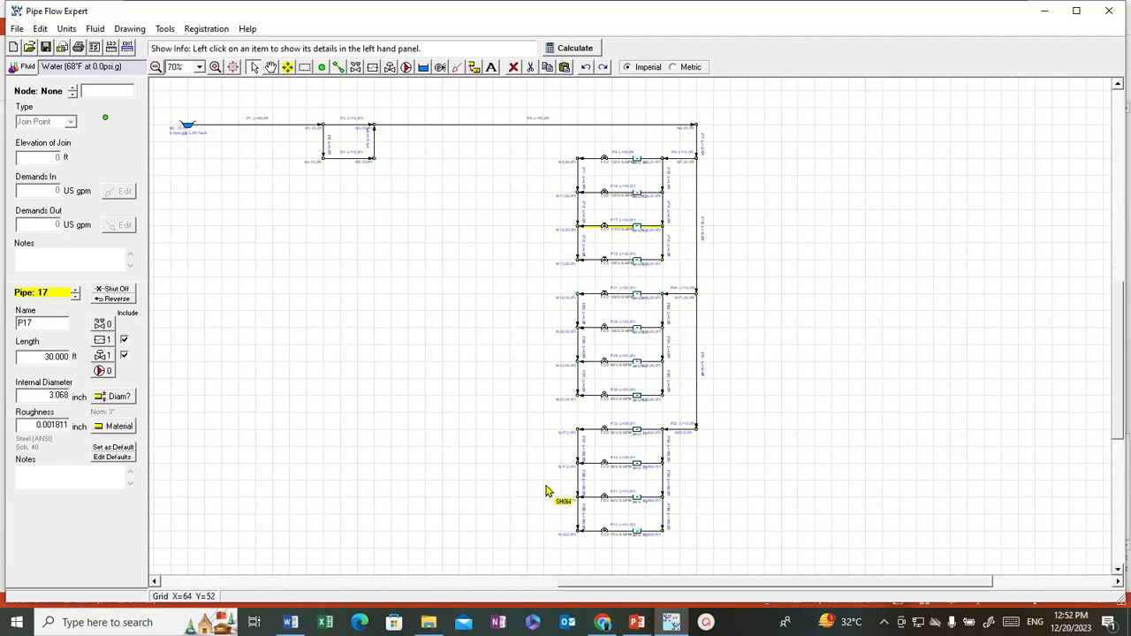
scroll(546, 491, "up", 1)
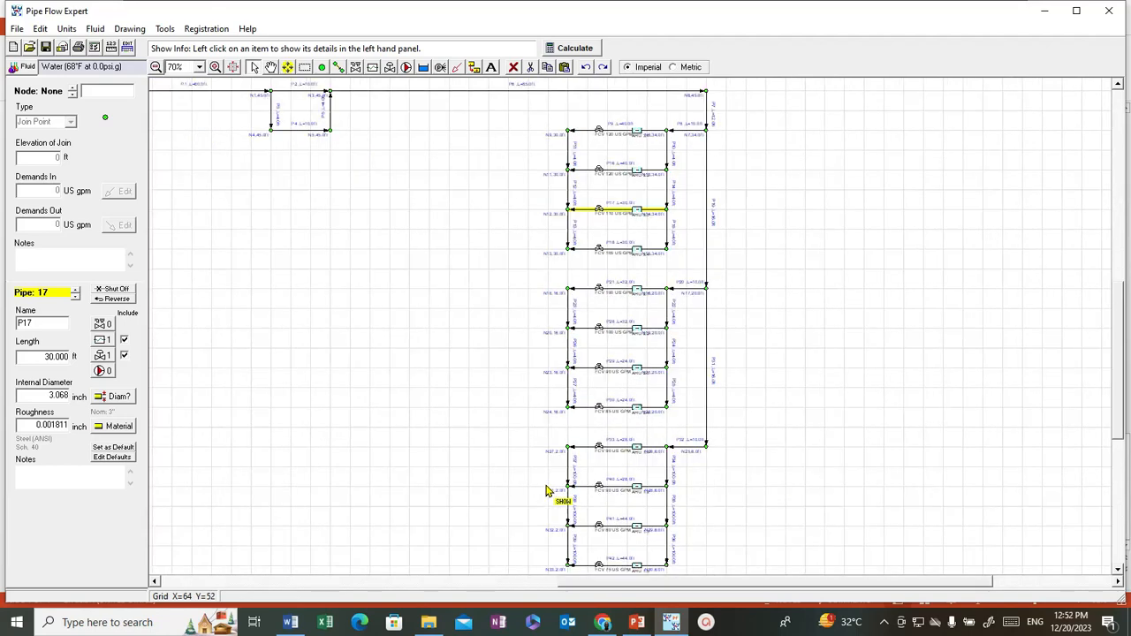
scroll(547, 492, "down", 2)
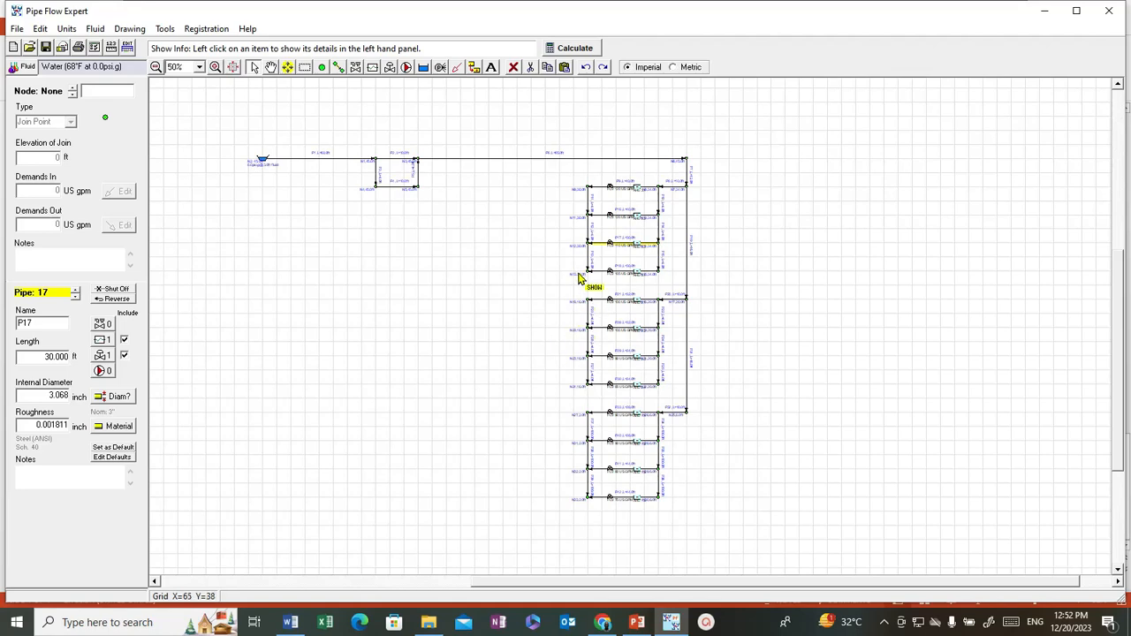
left_click(340, 67)
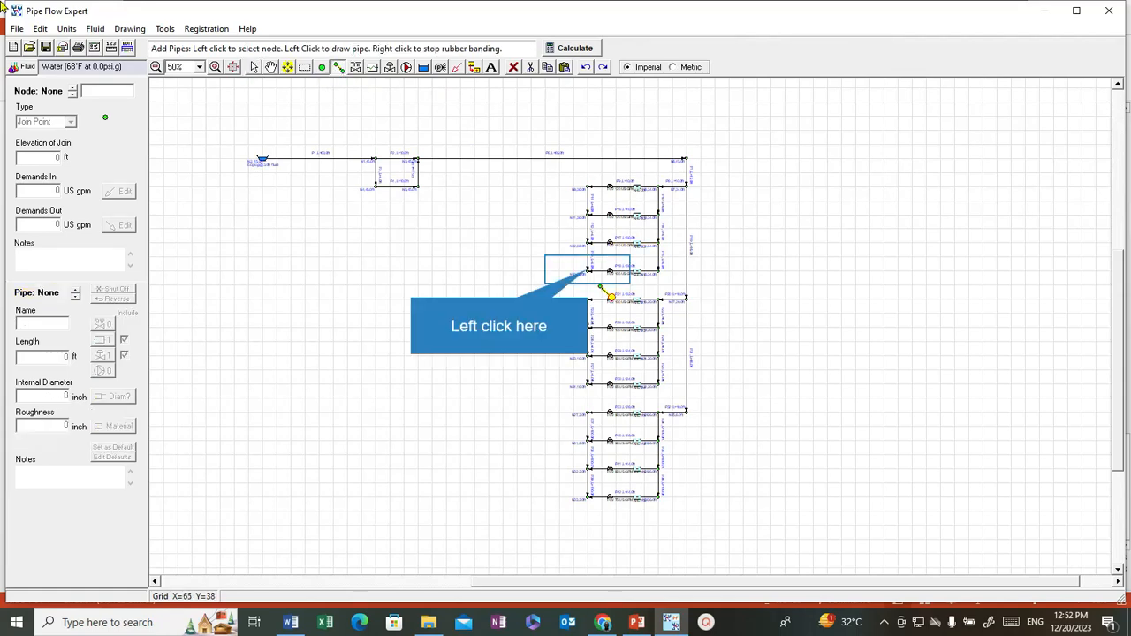
left_click(588, 274)
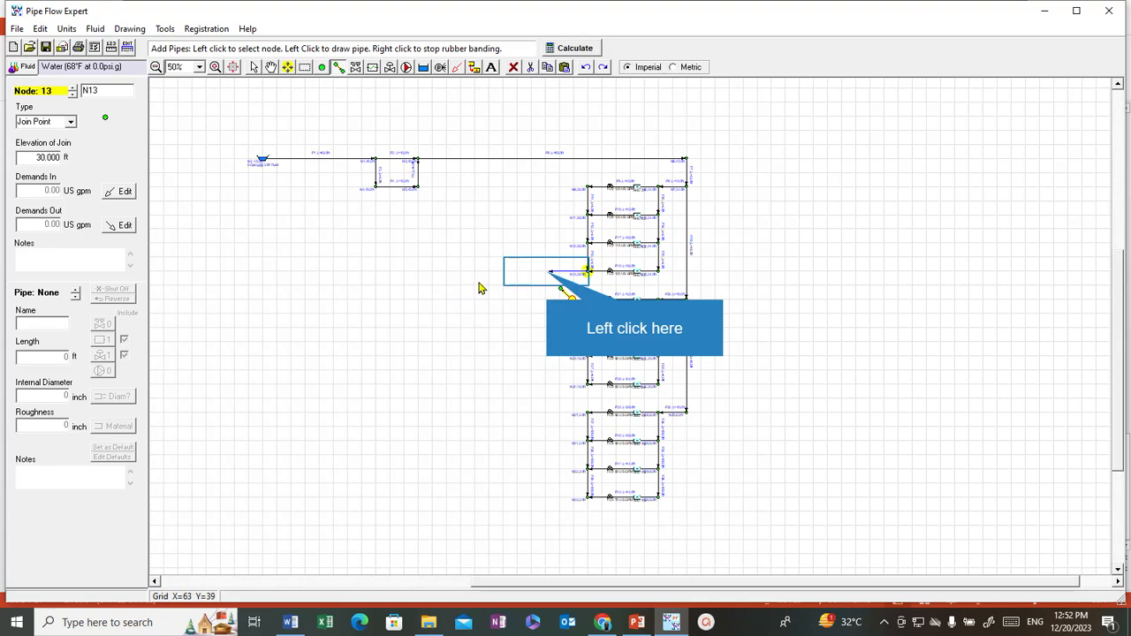
left_click(548, 277)
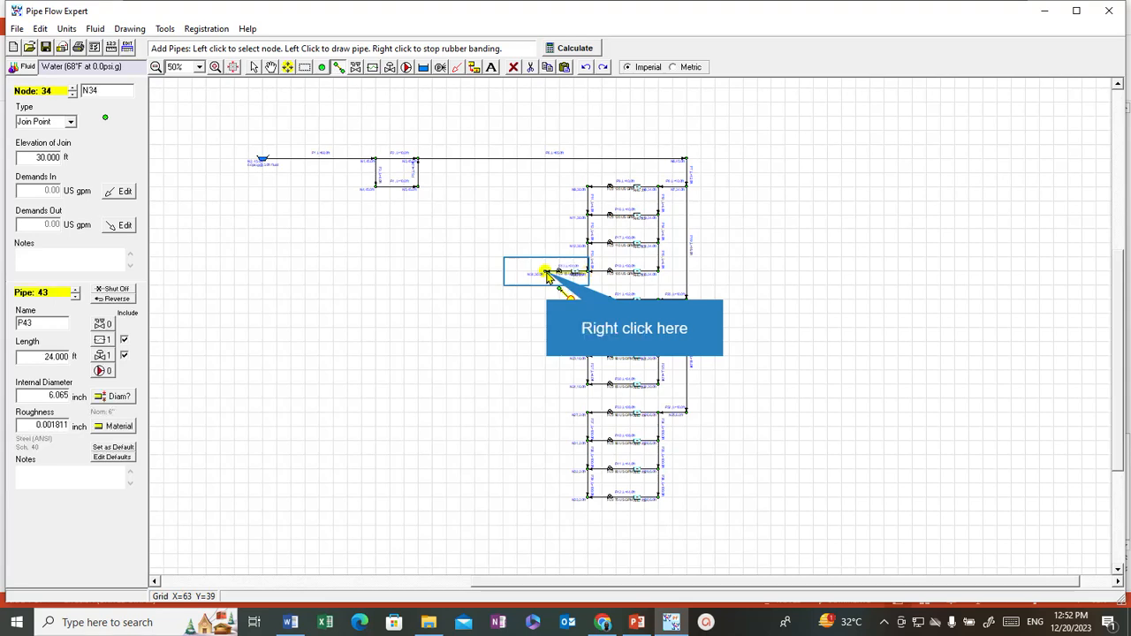
right_click(547, 276)
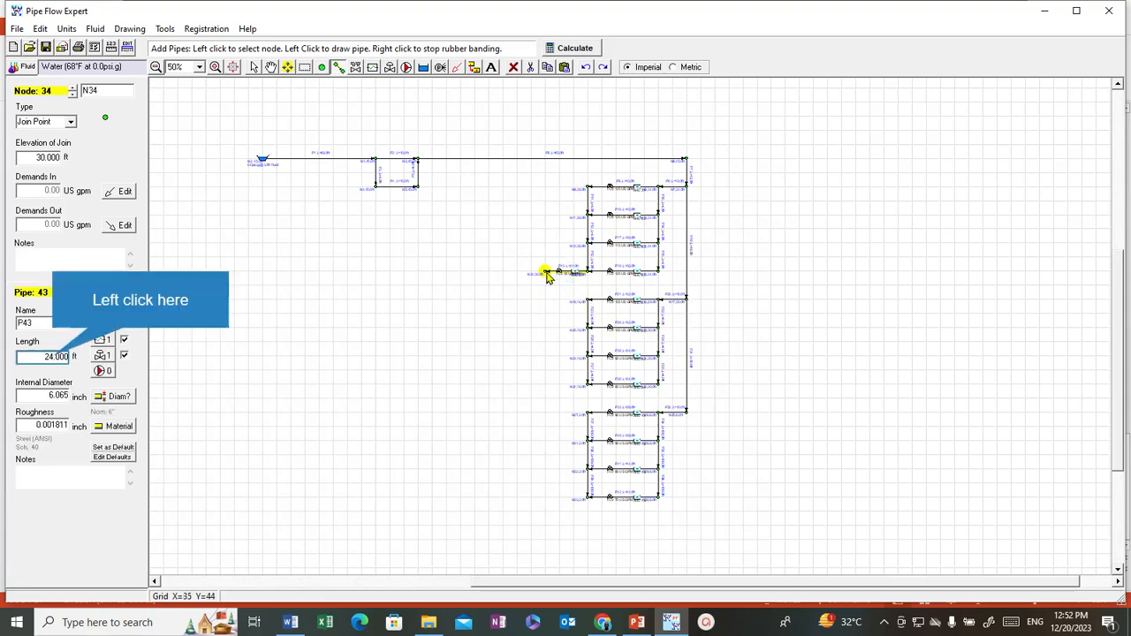
Set the length of the newly drawn return pipe P43 on the uppermost floor to 10 ft.
left_click(51, 356)
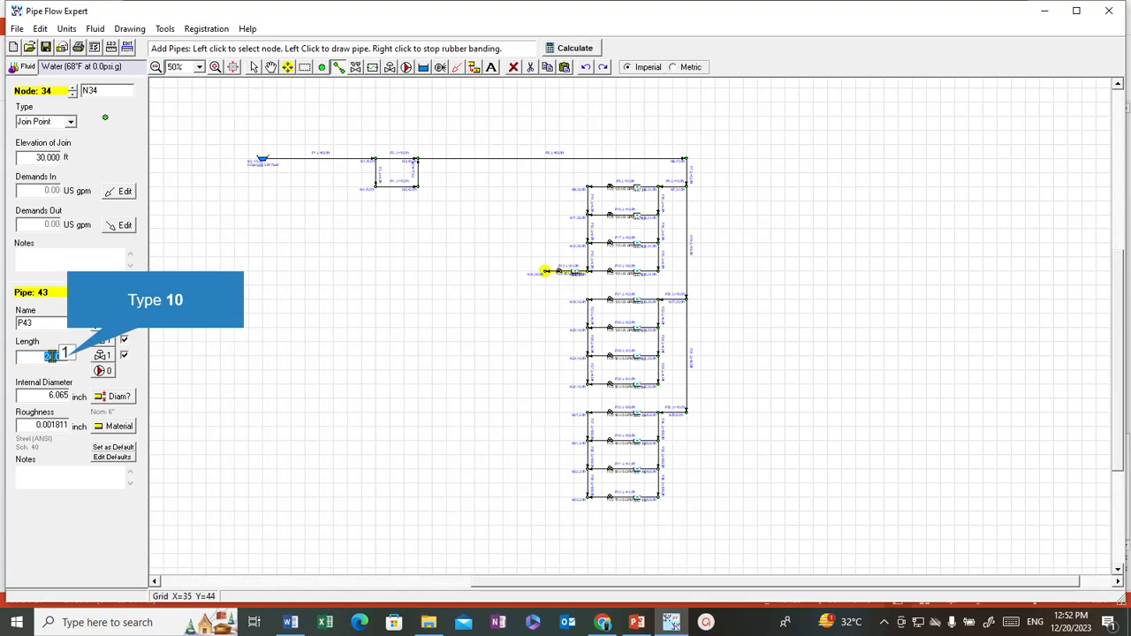
type("10")
key("Return")
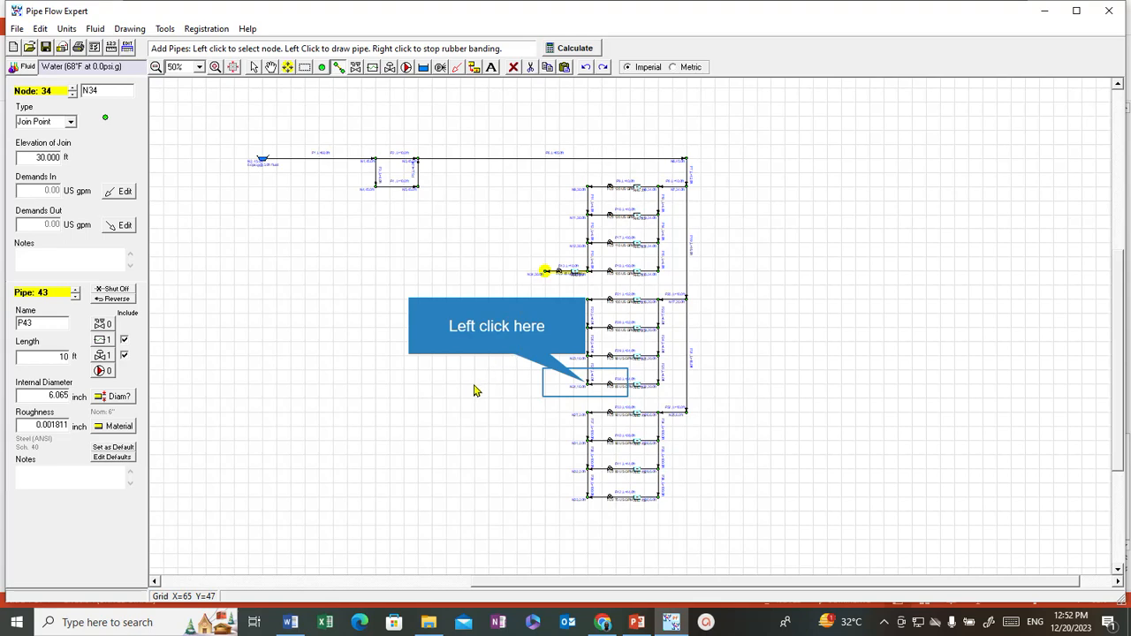
Draw a short horizontal return pipe from node N24 on the middle floor outward to a new node and set its length to 10 ft.
left_click(586, 385)
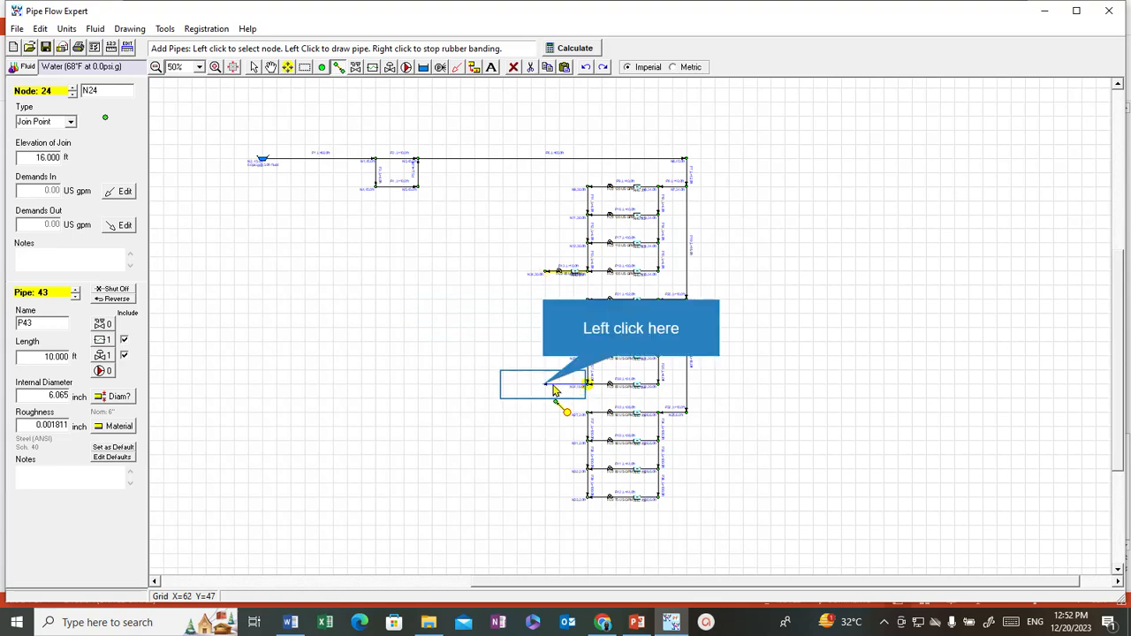
left_click(546, 386)
right_click(545, 386)
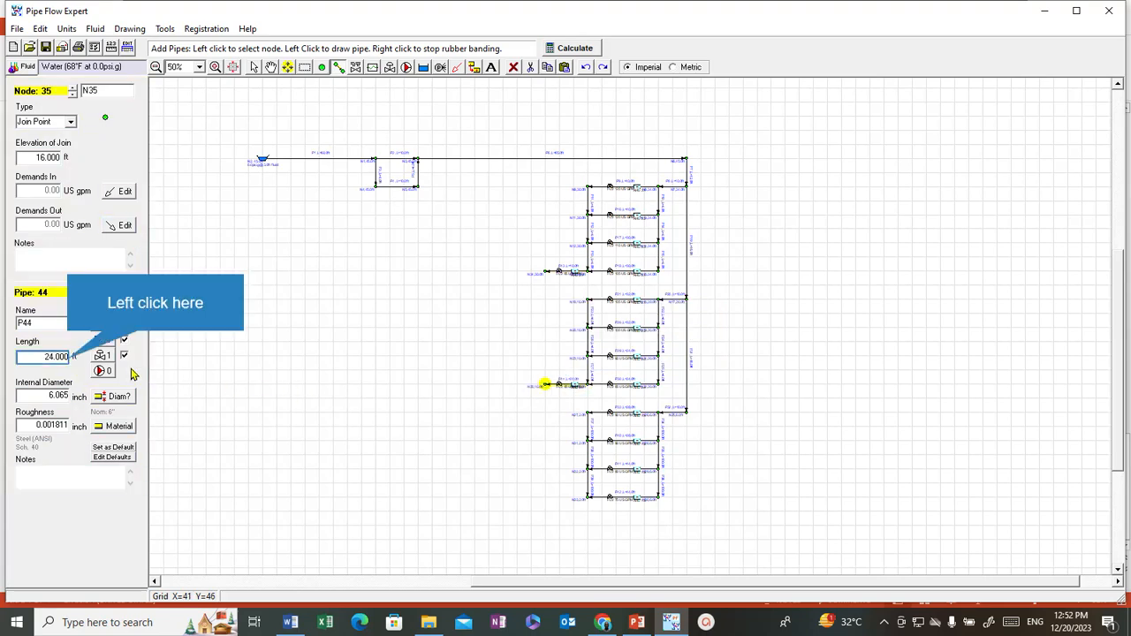
left_click(67, 357)
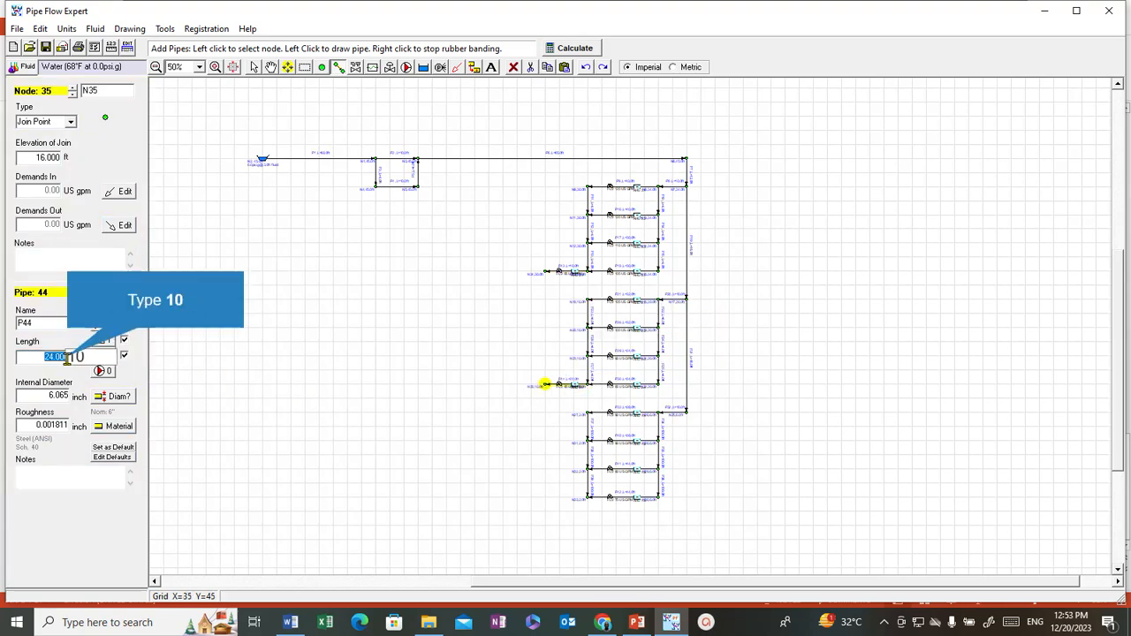
type("10")
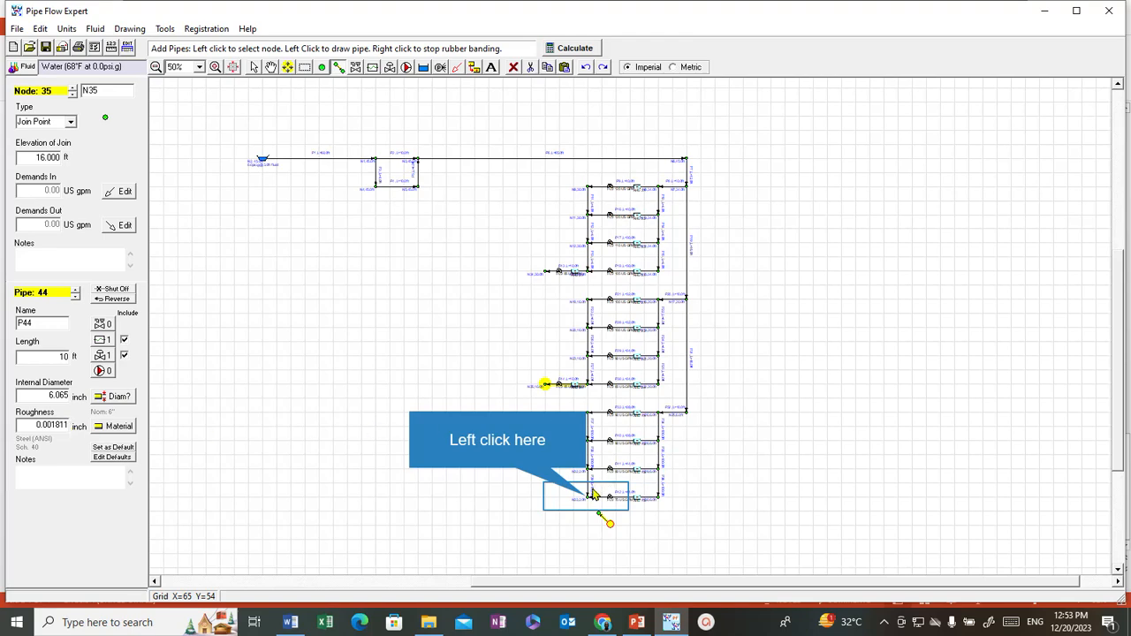
Draw a short horizontal return pipe from node N33 on the lowest floor outward to a new node and set its length to 10 ft.
left_click(589, 502)
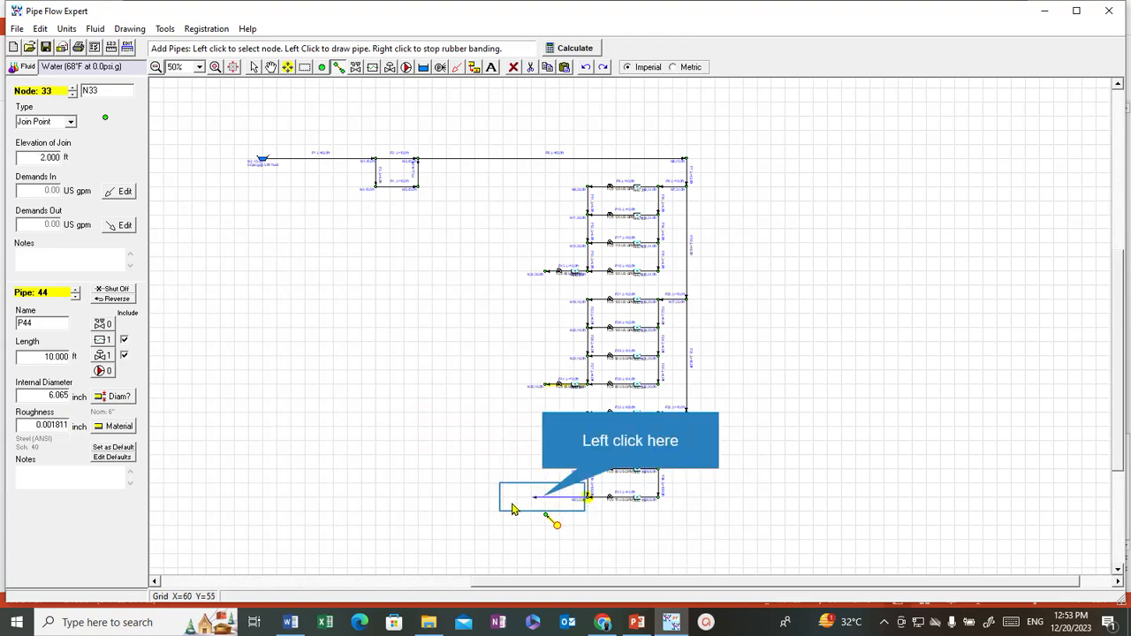
left_click(542, 504)
right_click(543, 500)
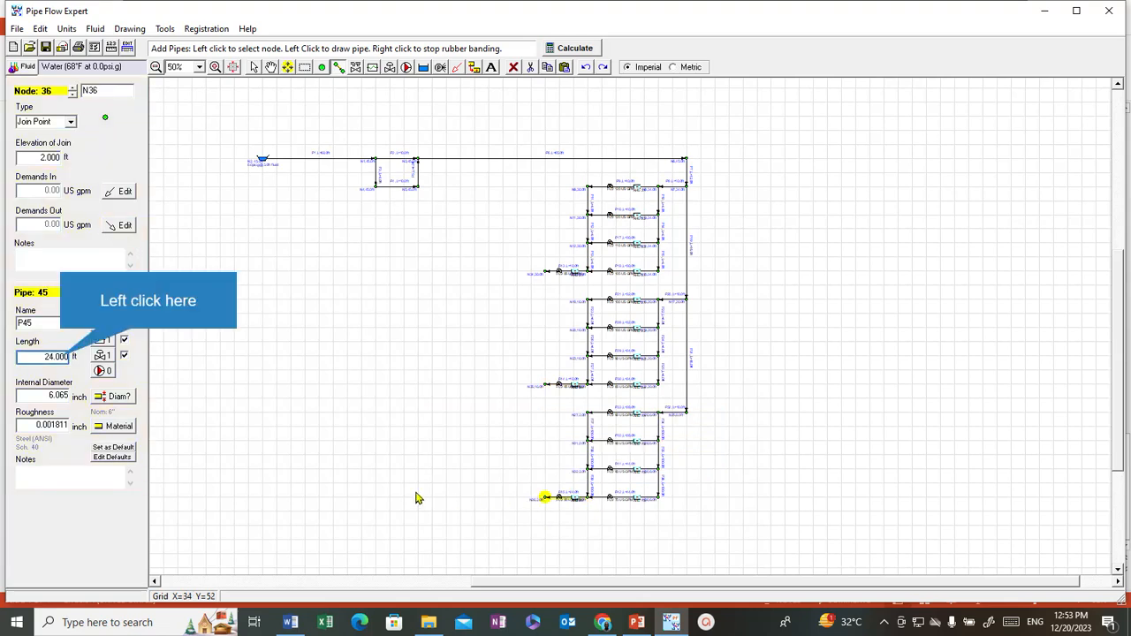
left_click(56, 357)
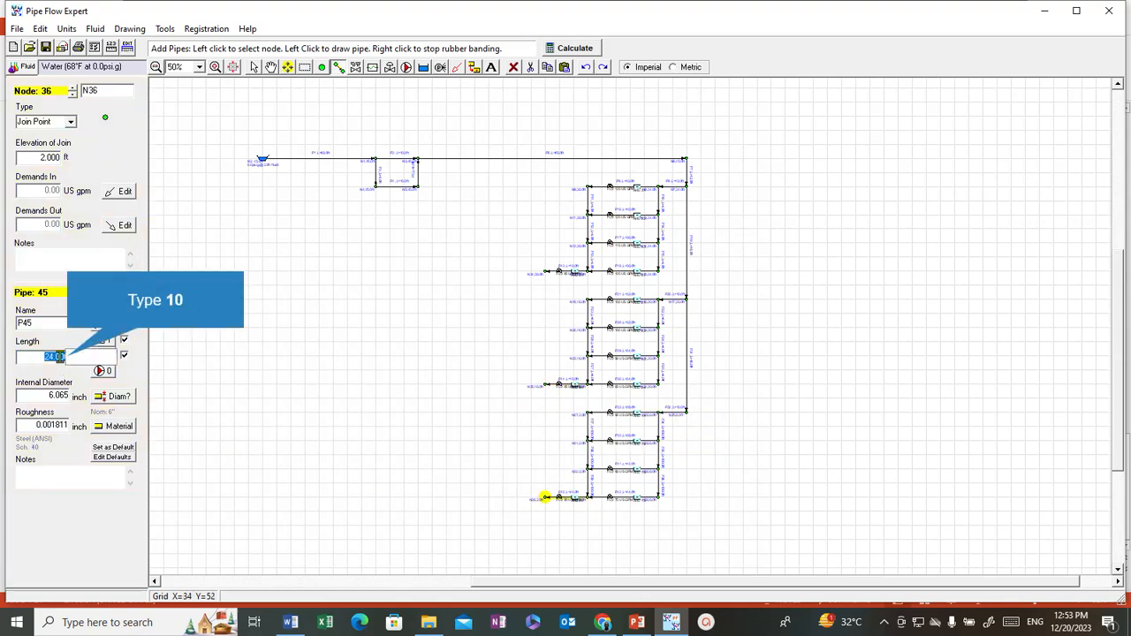
type("10")
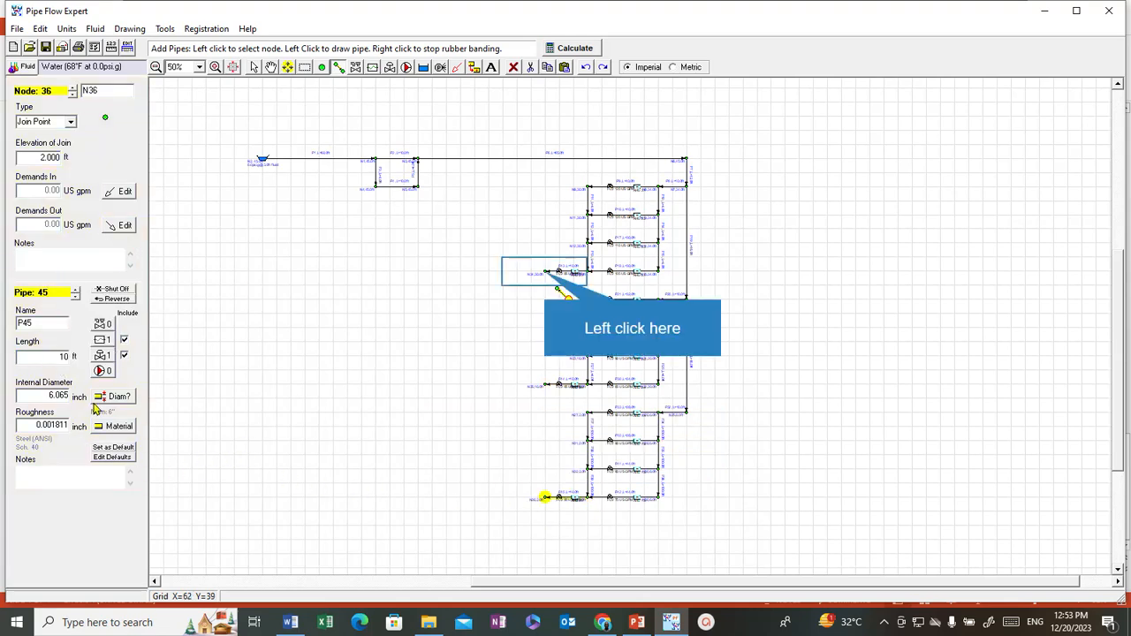
Draw a vertical return pipe from node N34 down to node N35 and set its length to 100 ft.
left_click(545, 277)
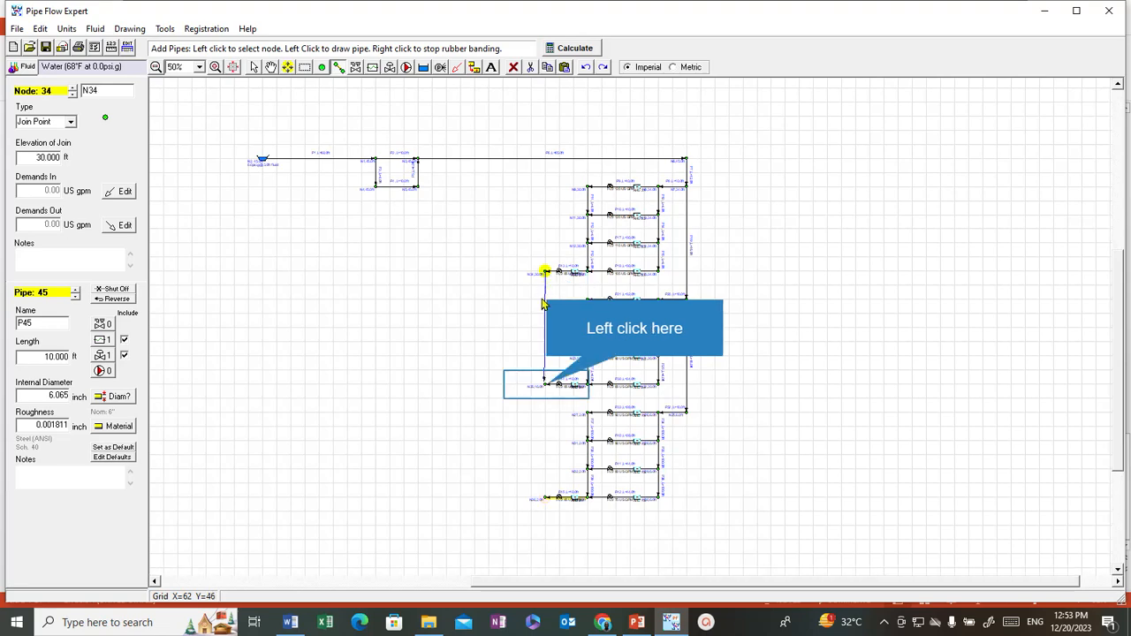
left_click(545, 388)
right_click(547, 390)
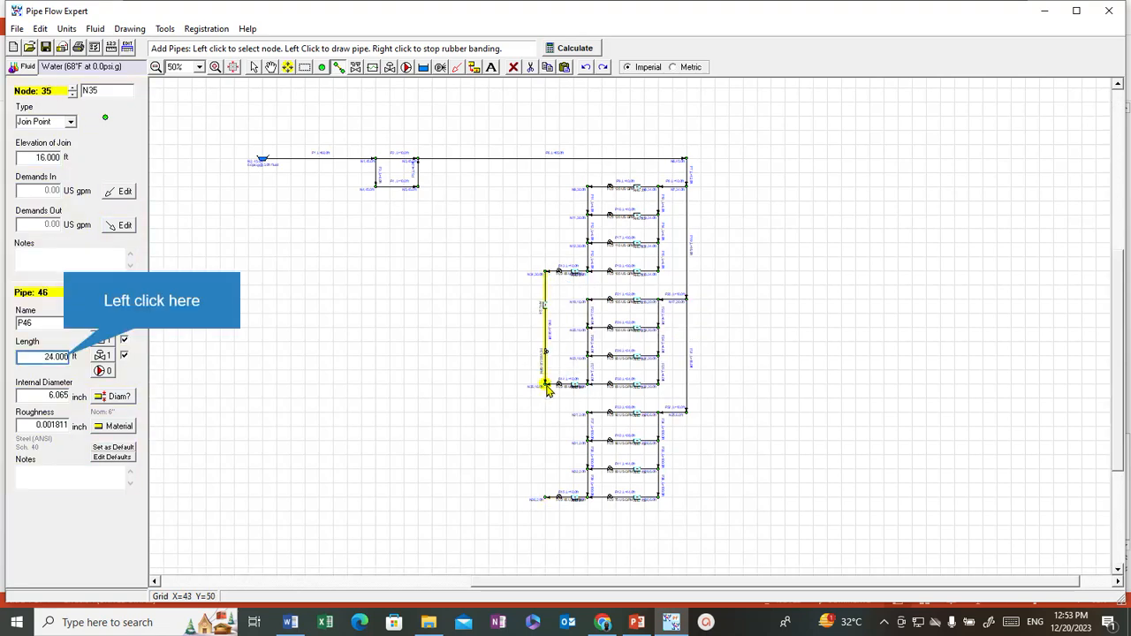
left_click(62, 357)
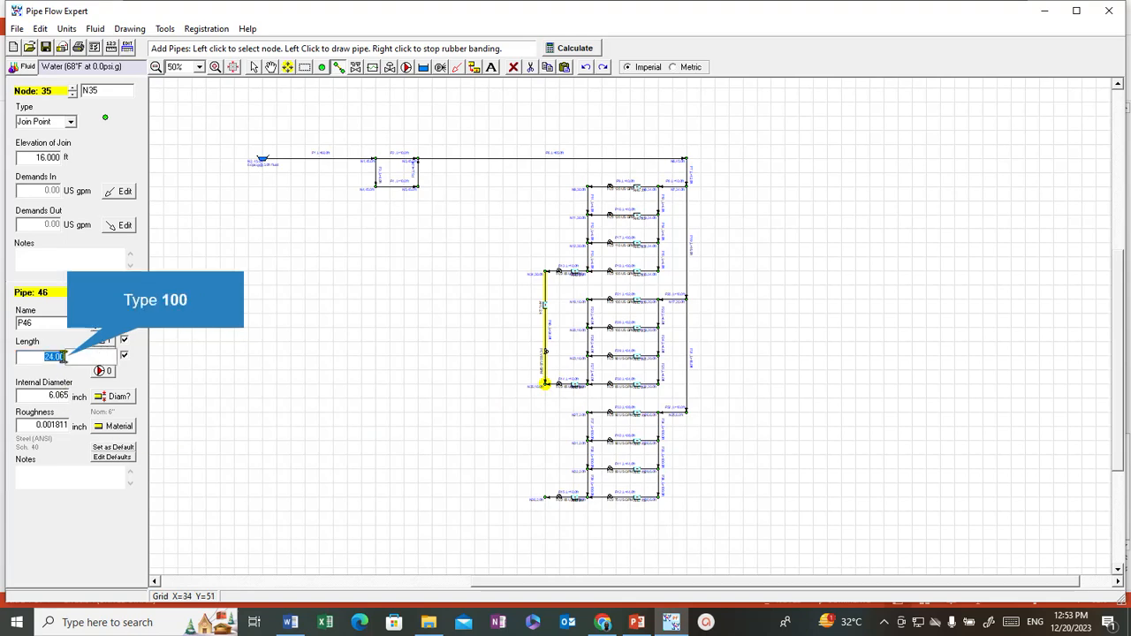
type("100")
key("Return")
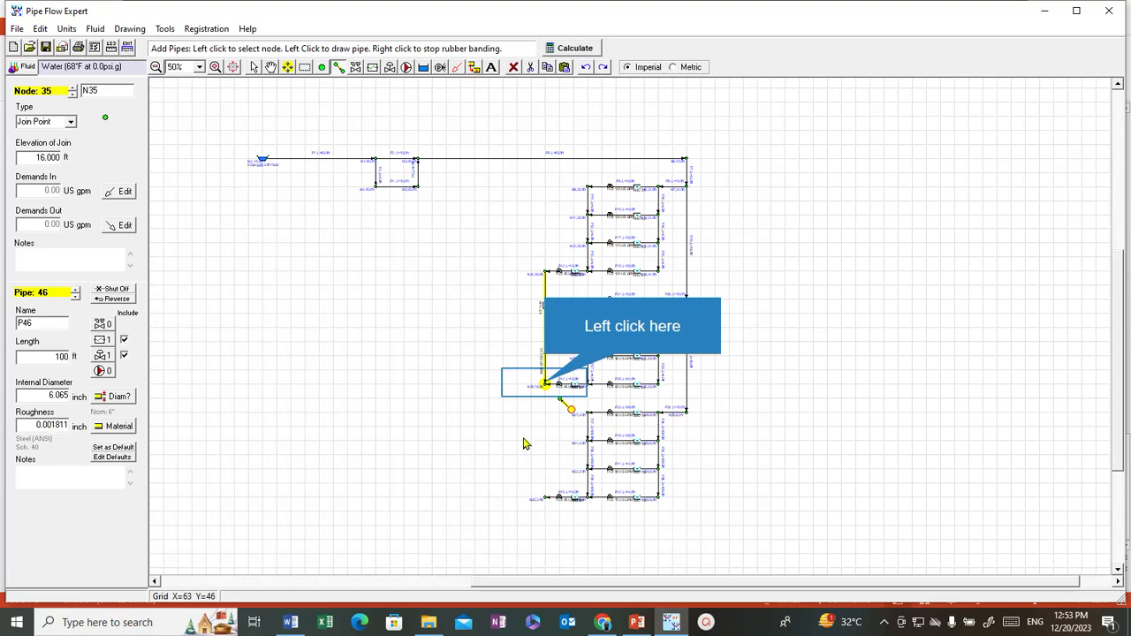
Draw a vertical return pipe from node N35 down to node N36 and set its length to 16 ft.
left_click(543, 389)
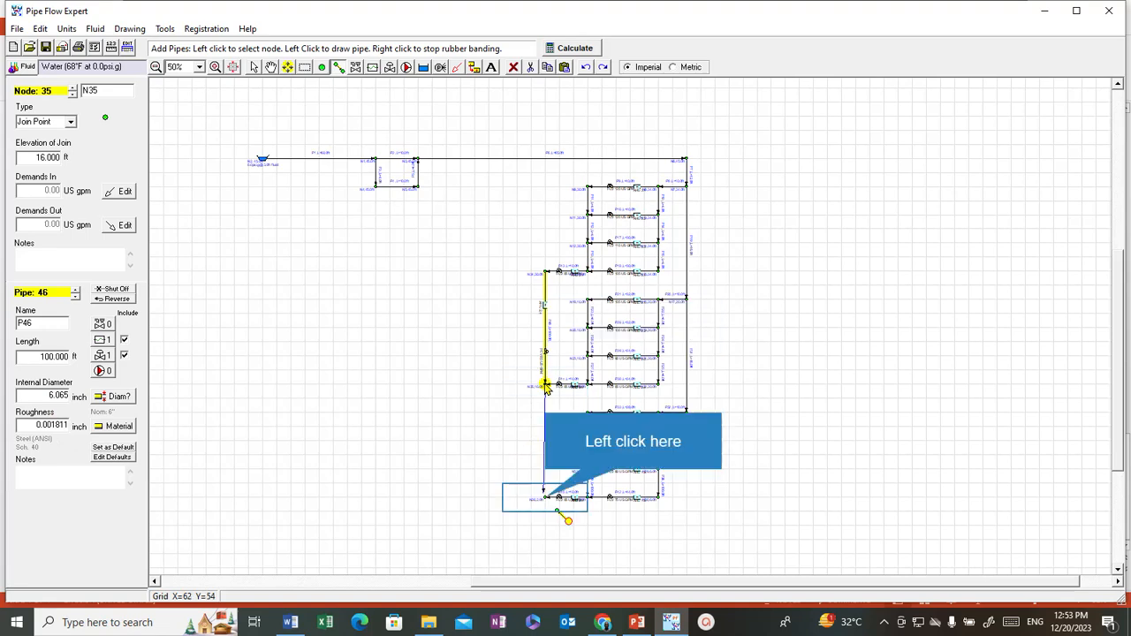
left_click(545, 500)
right_click(545, 499)
left_click(50, 357)
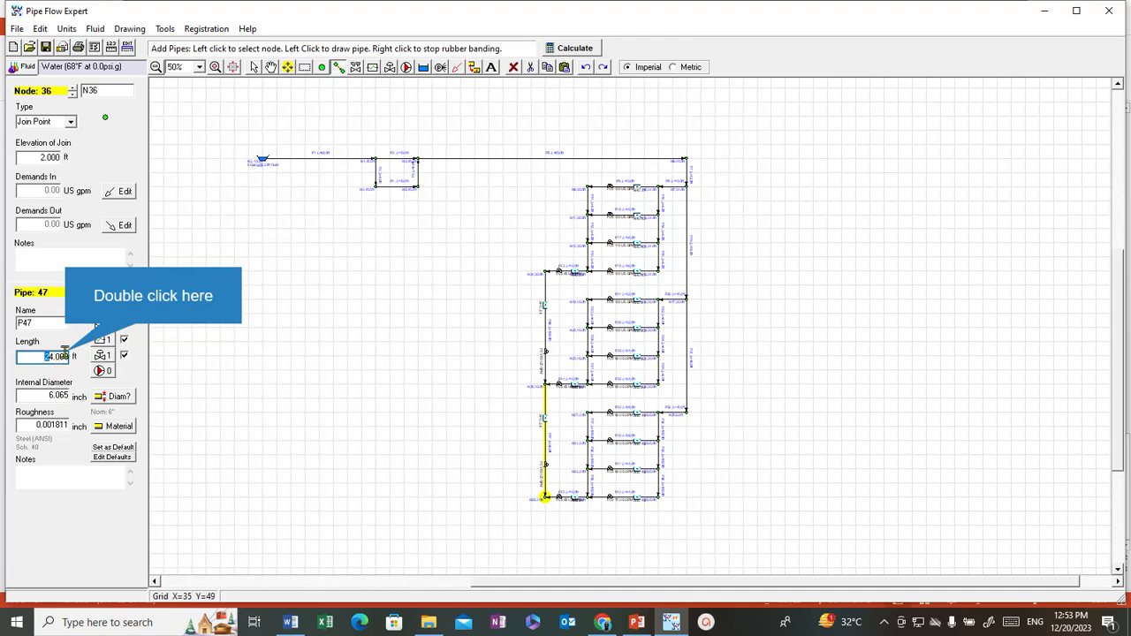
double_click(61, 356)
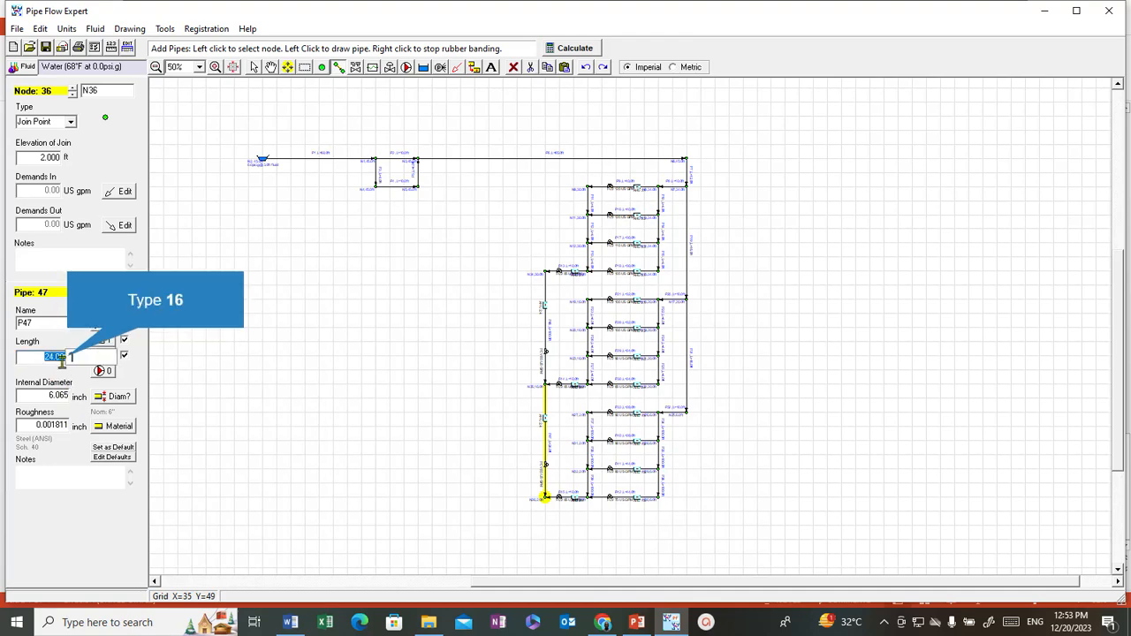
type("16")
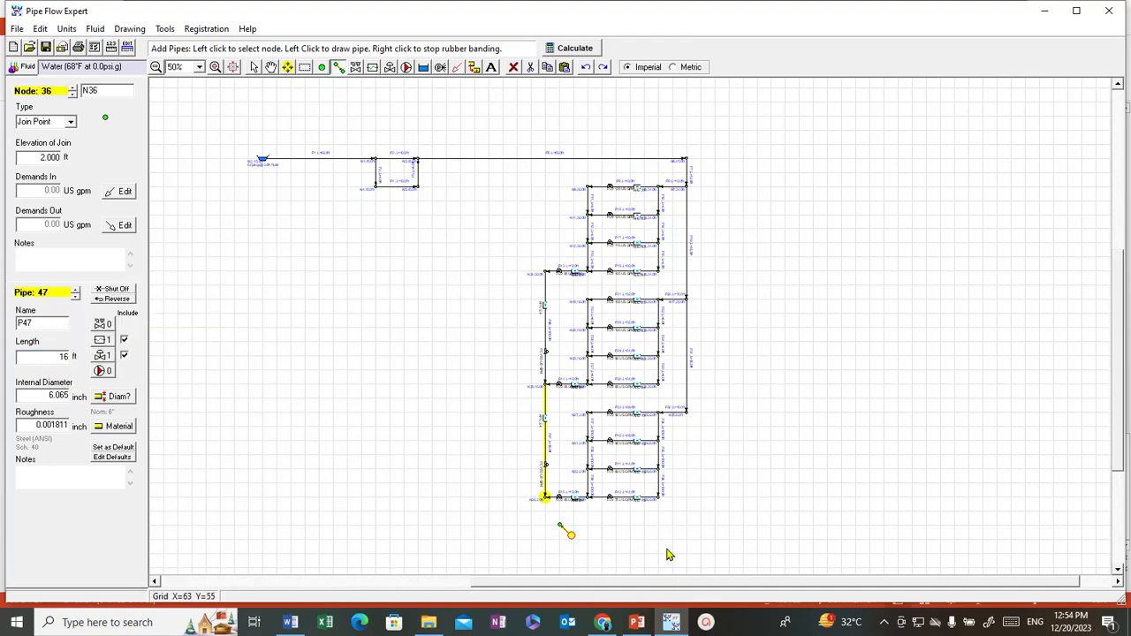
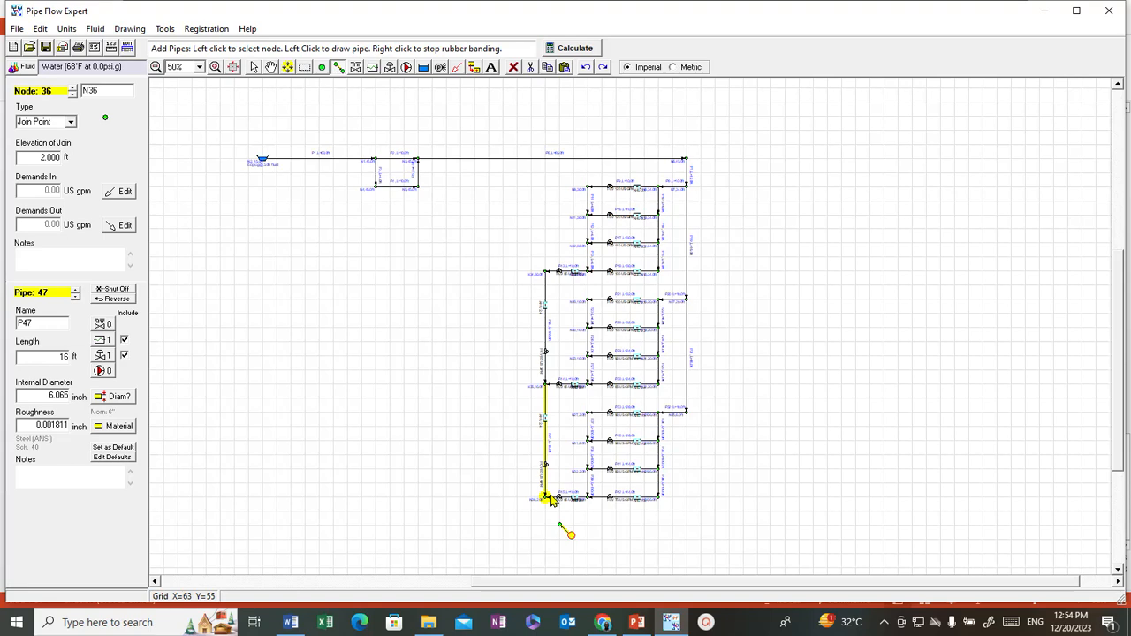
Draw a long horizontal return pipe from node N36 away from the floors, ending at a new node beyond the tank.
scroll(550, 500, "up", 1)
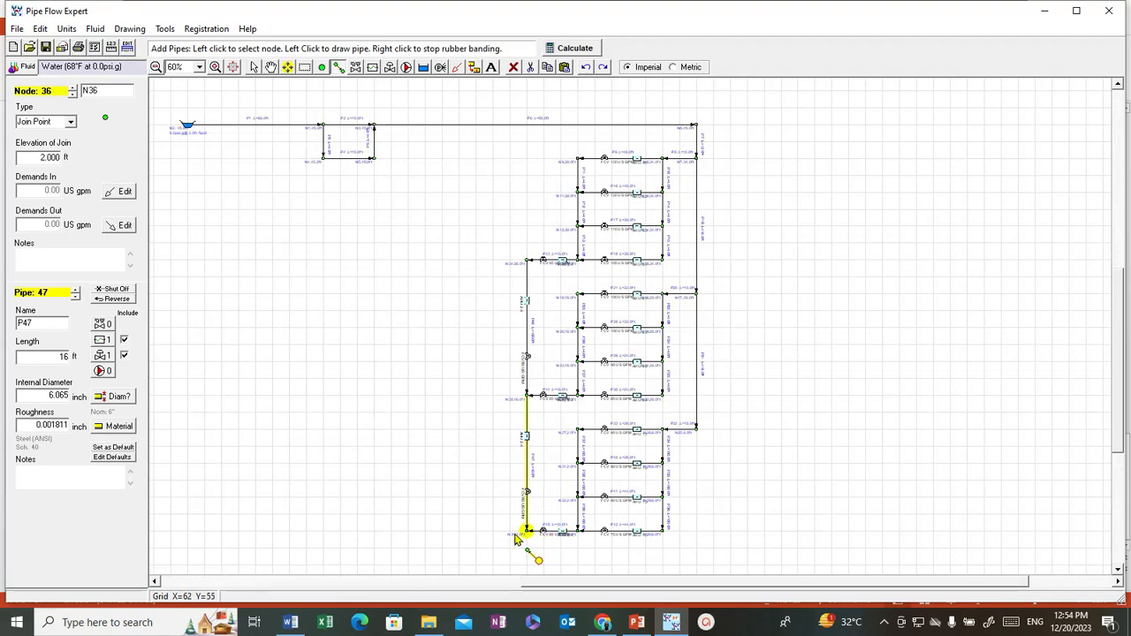
left_click(527, 532)
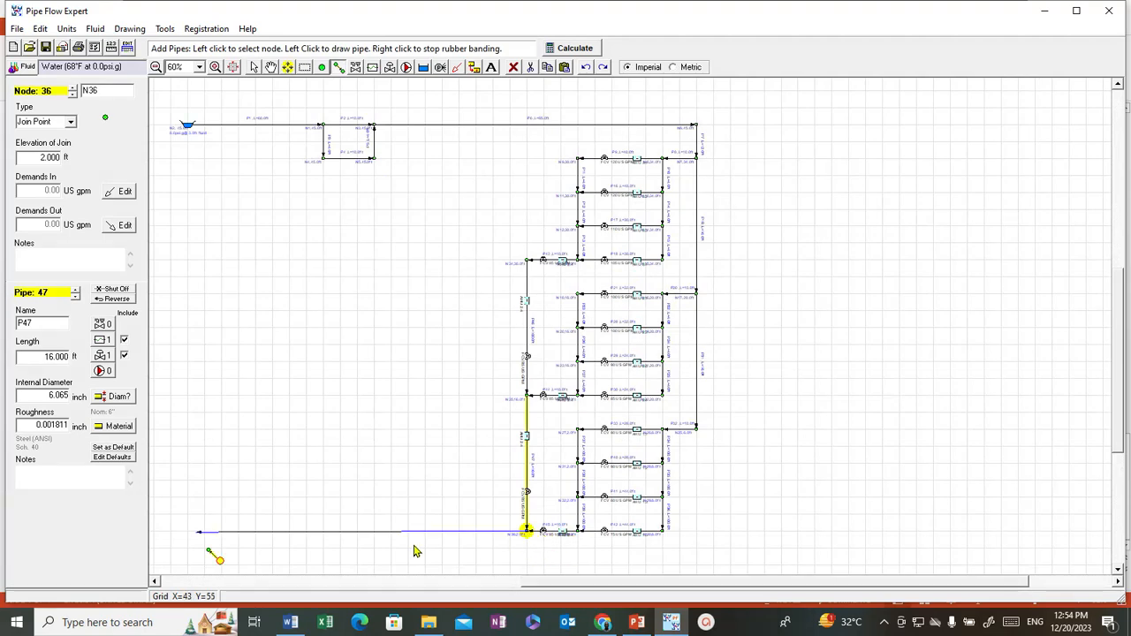
scroll(211, 536, "down", 1)
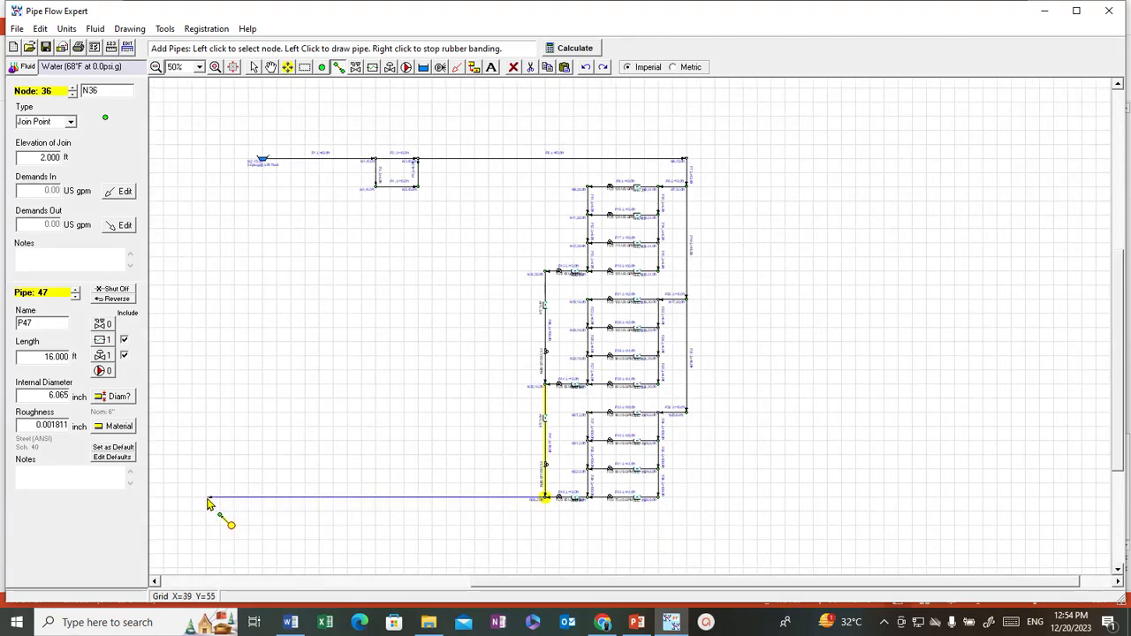
left_click(212, 500)
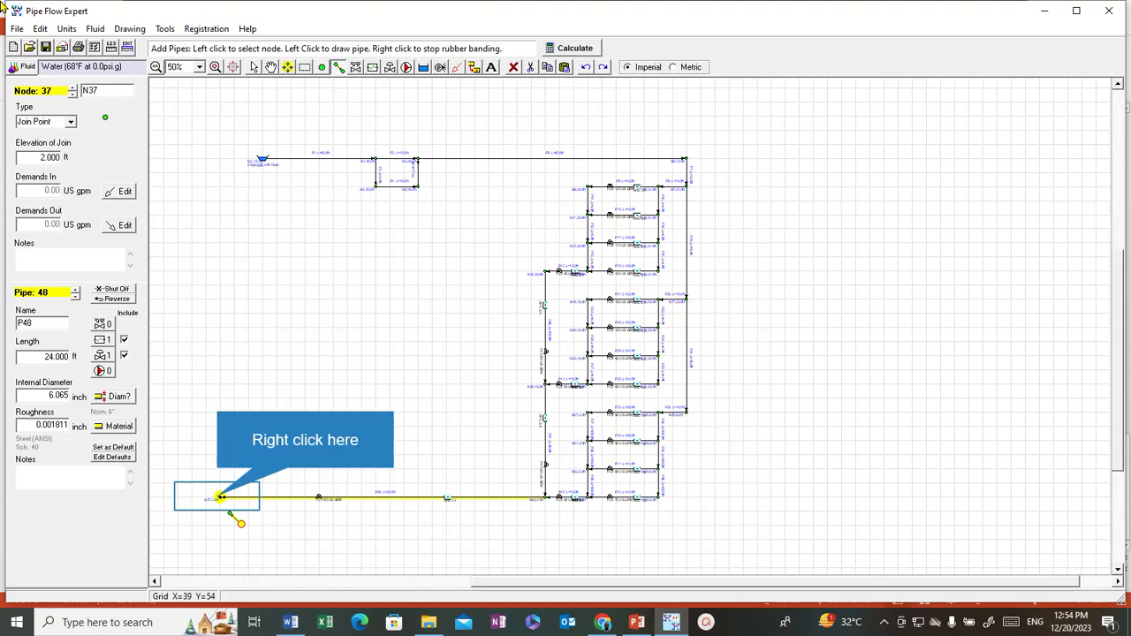
right_click(221, 498)
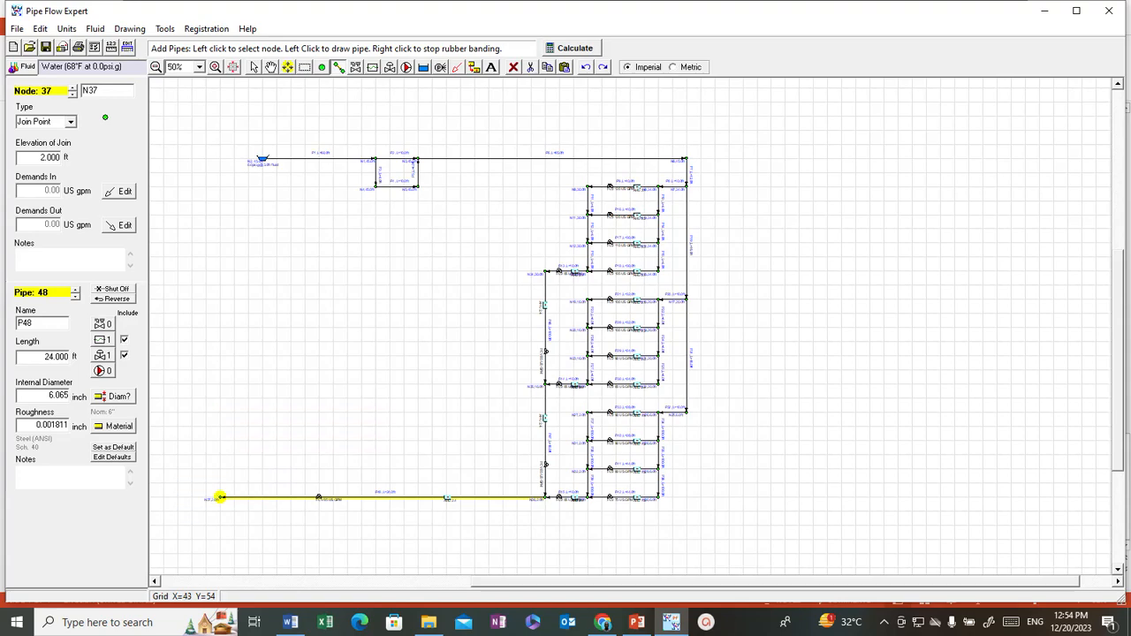
Make the values of the main supply pipe P6 the default for newly added pipes.
scroll(361, 497, "up", 3)
scroll(361, 498, "down", 2)
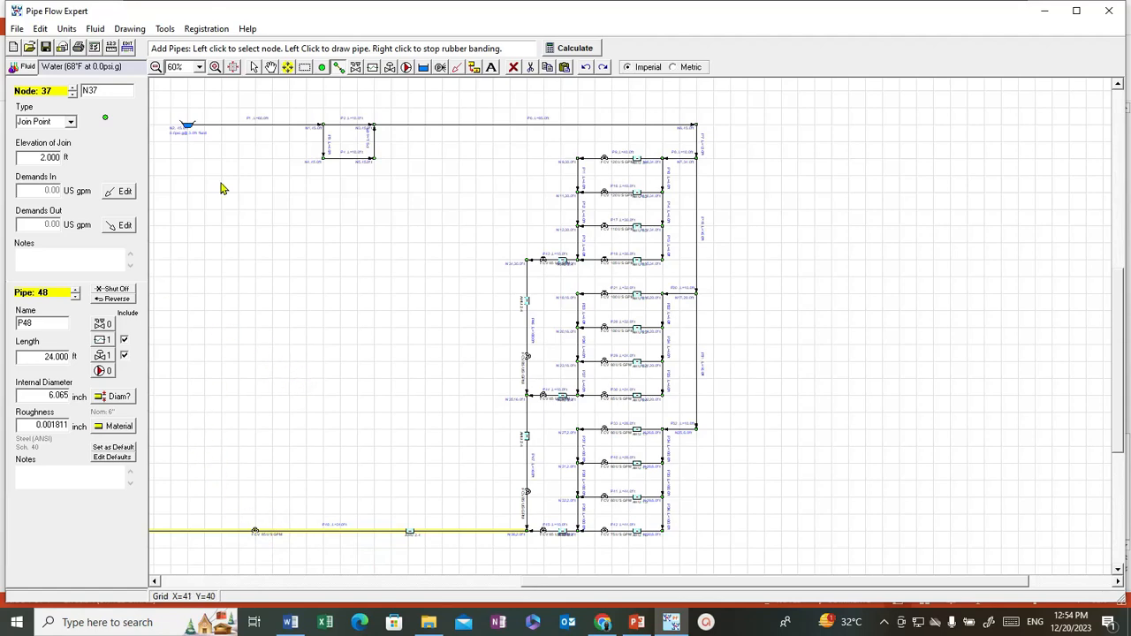
left_click(254, 68)
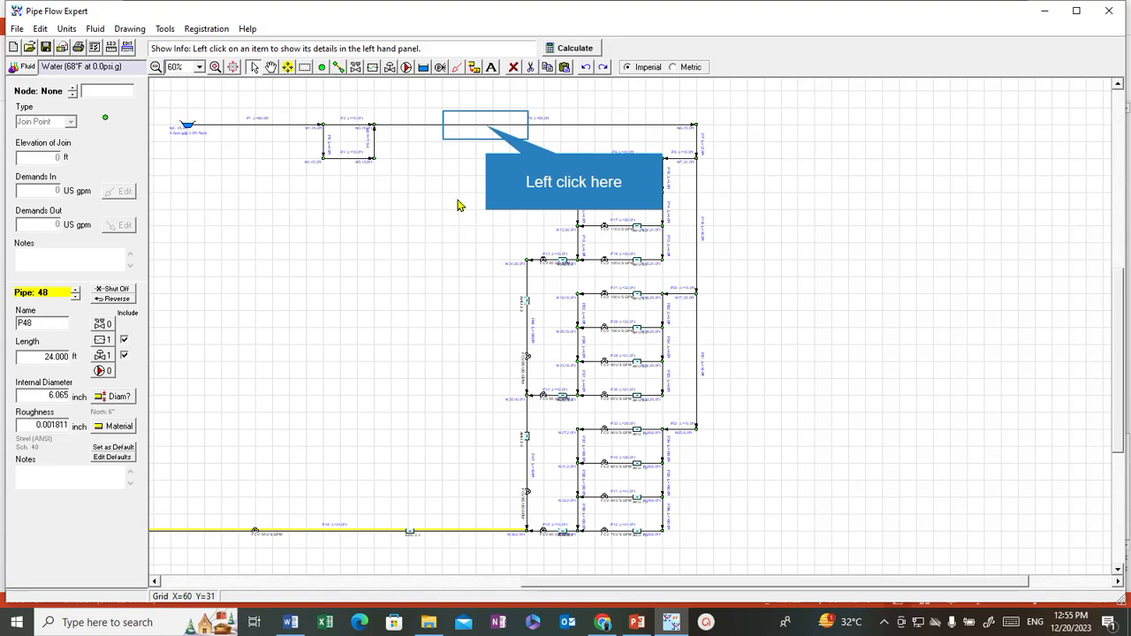
left_click(487, 128)
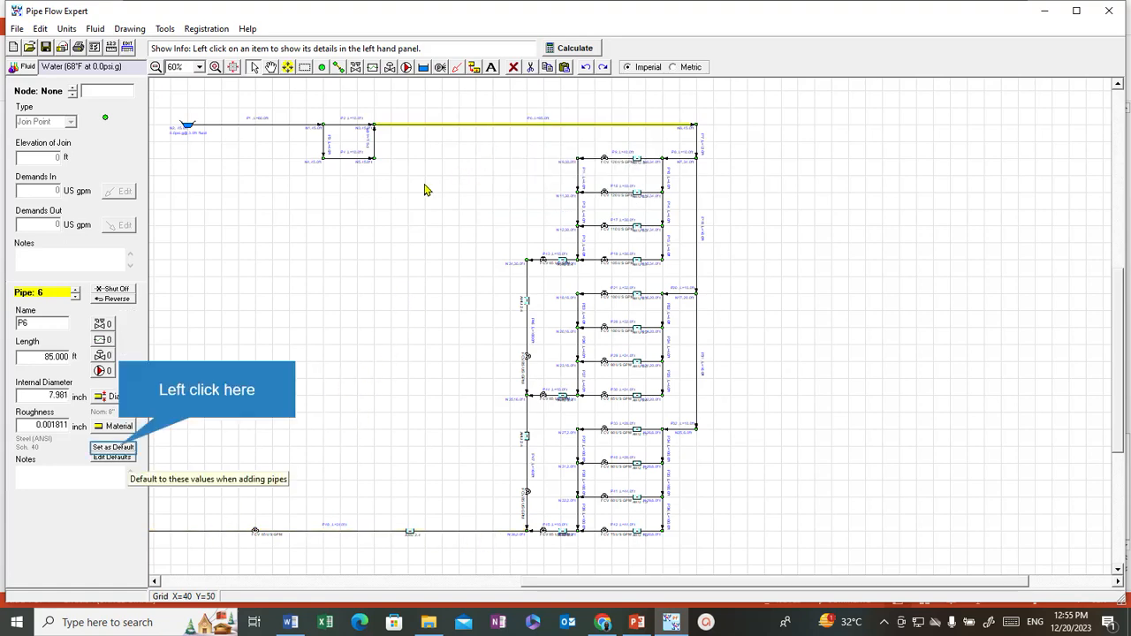
left_click(120, 449)
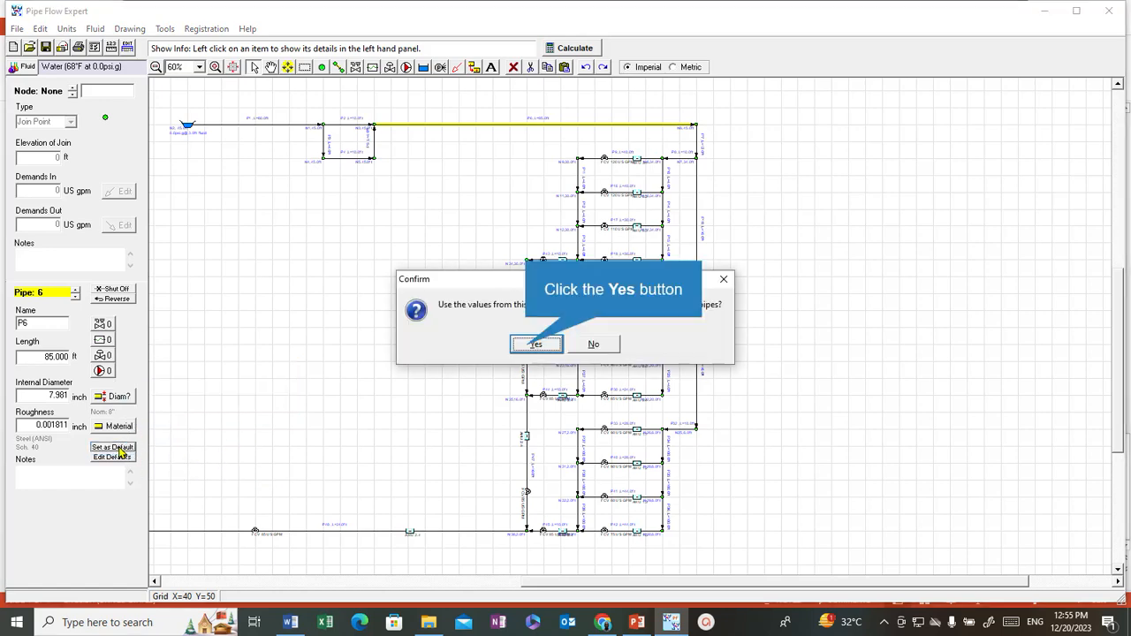
left_click(527, 346)
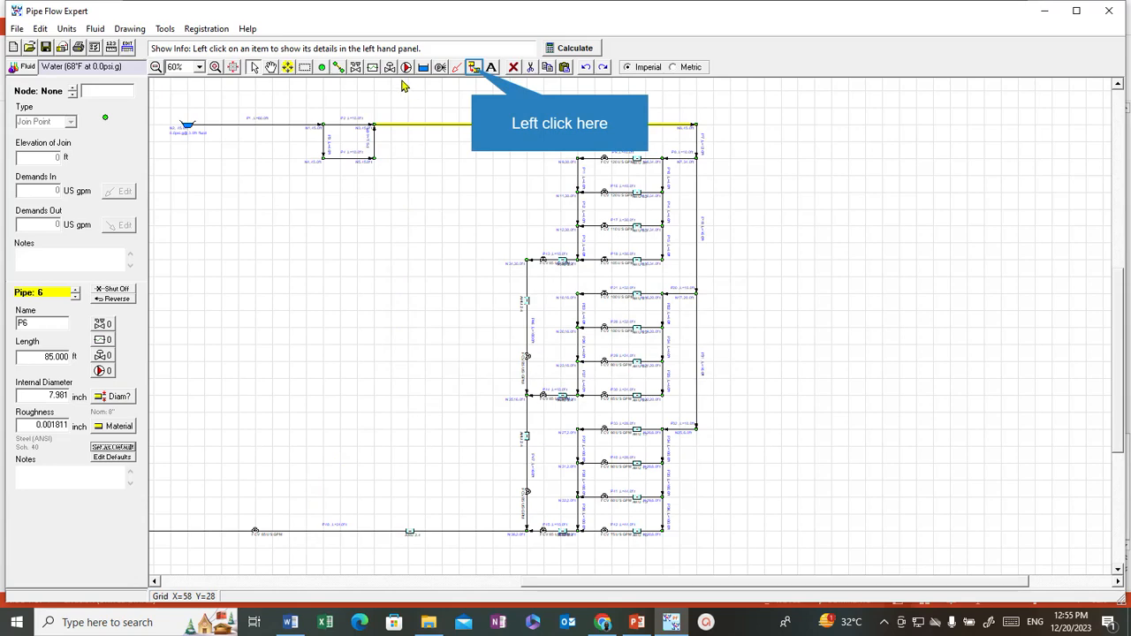
Copy the default pipe values, 85 ft length and 7.981 inch internal diameter, onto the long horizontal return pipe P48.
left_click(473, 69)
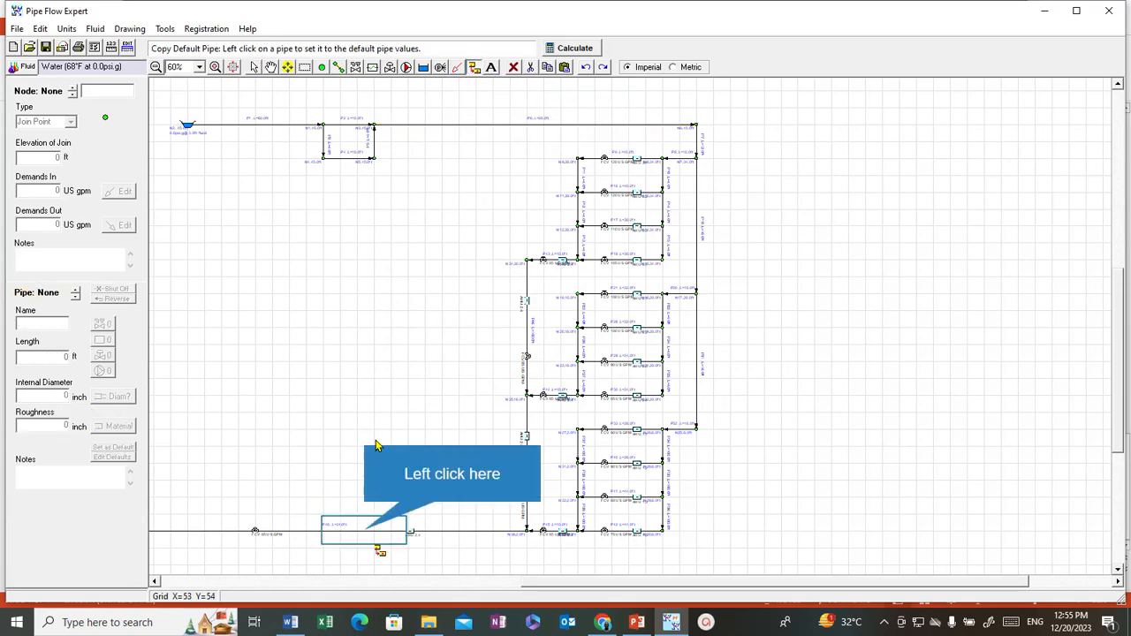
left_click(368, 528)
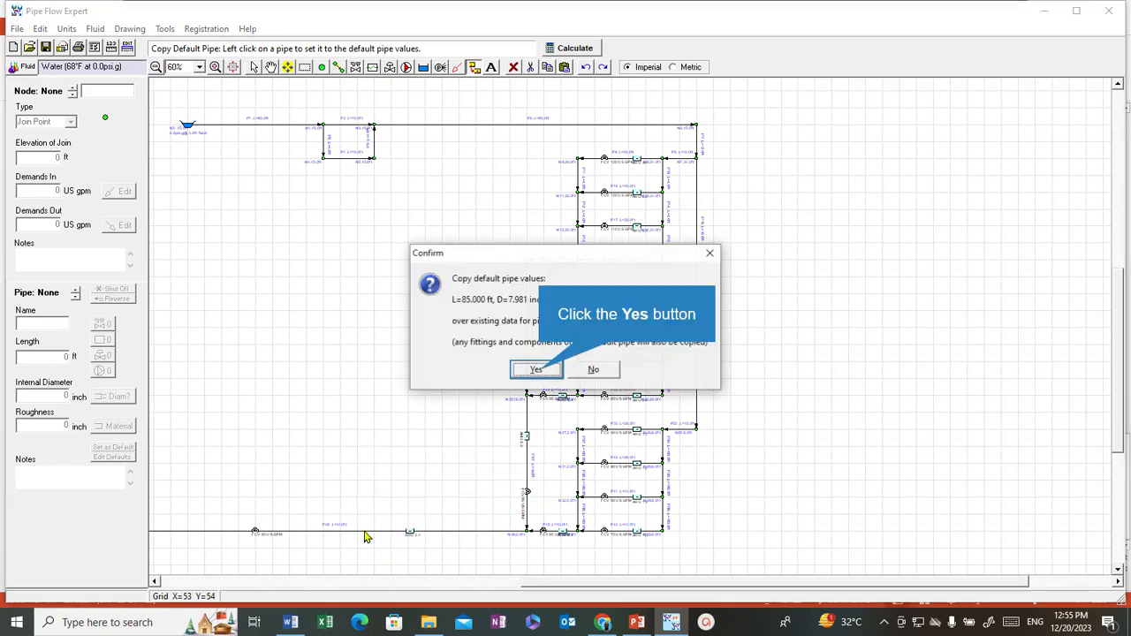
left_click(536, 371)
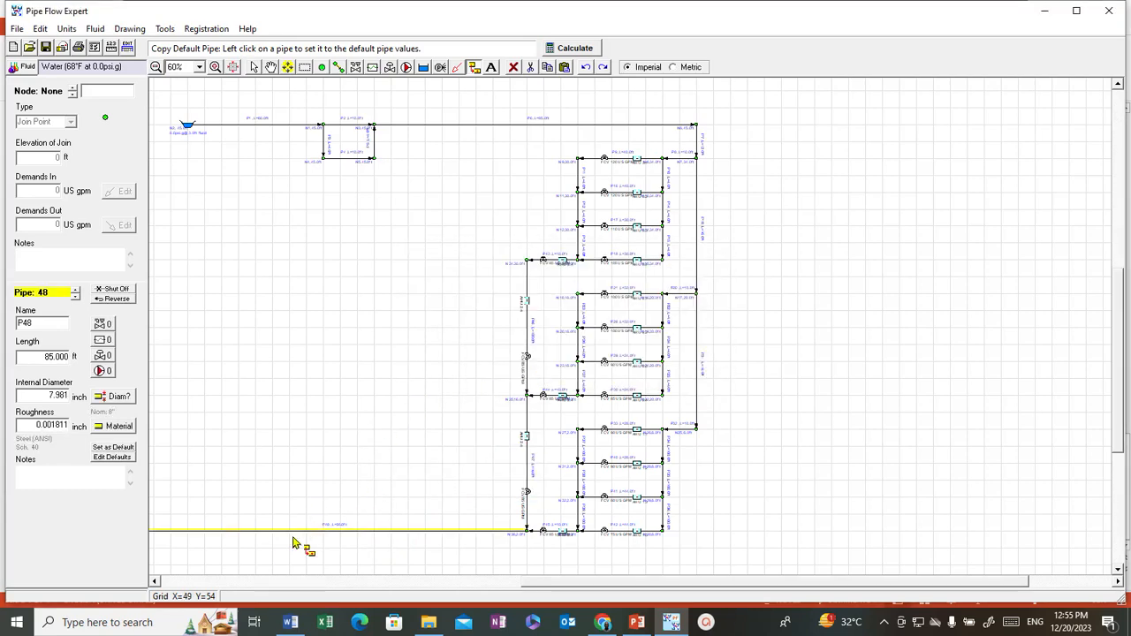
Set the length of the long horizontal return pipe P48 to 200 ft.
scroll(294, 542, "up", 4)
scroll(349, 504, "down", 3)
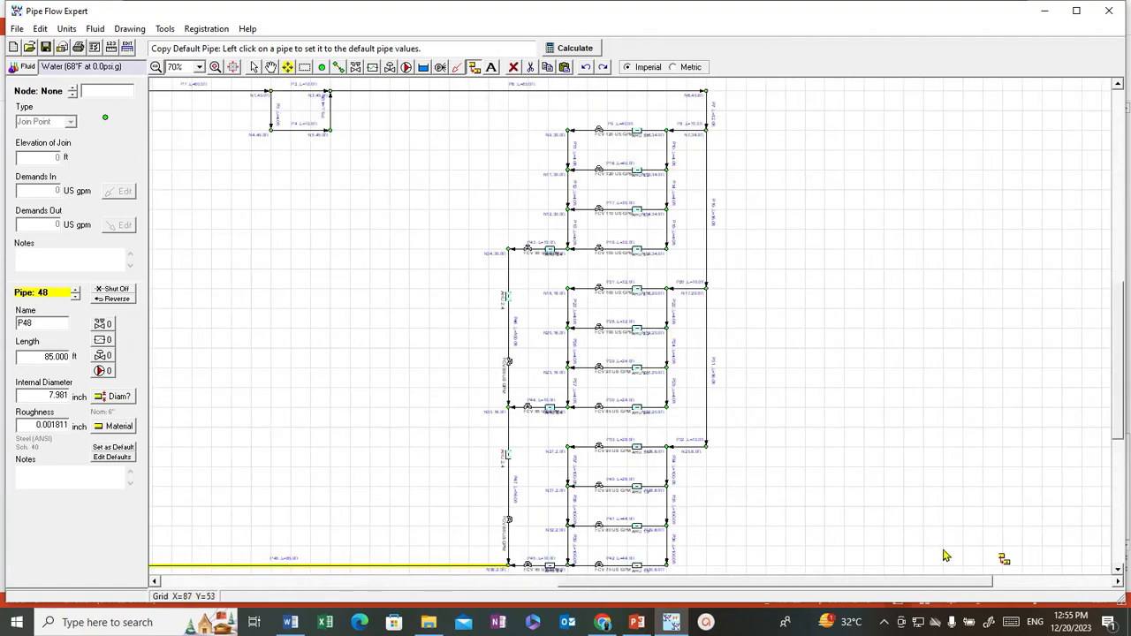
double_click(433, 583)
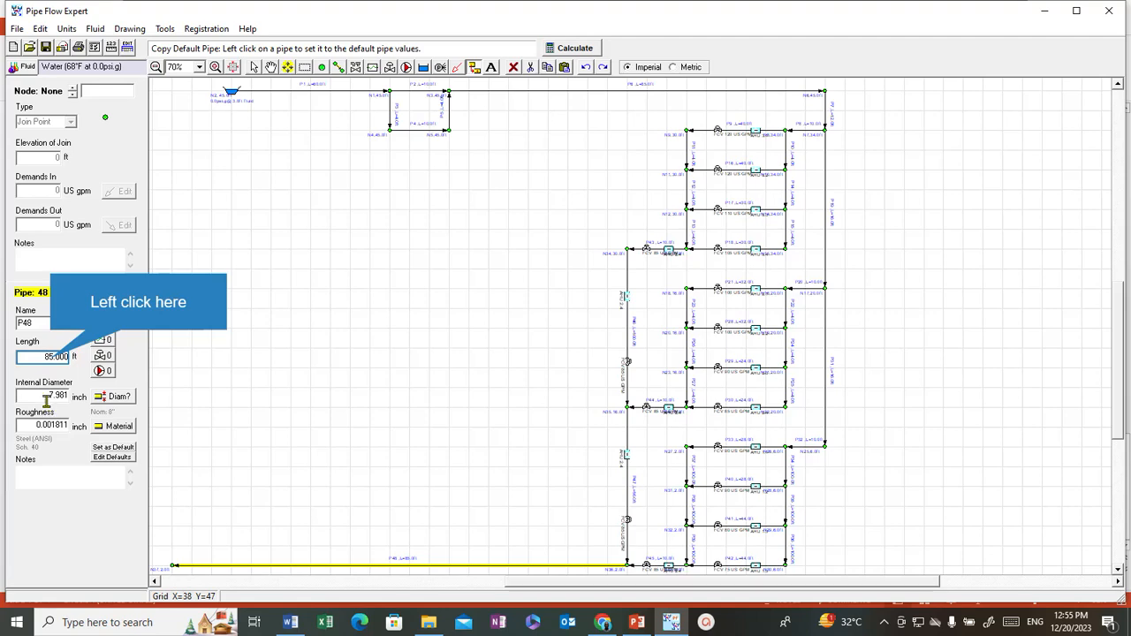
left_click(49, 357)
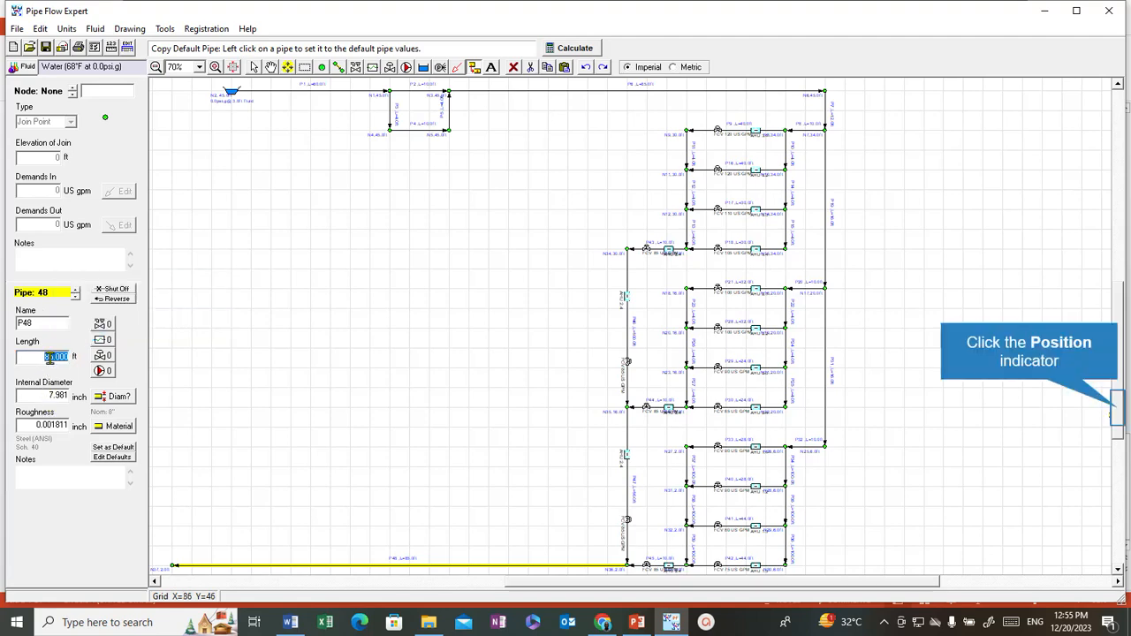
left_click(1118, 411)
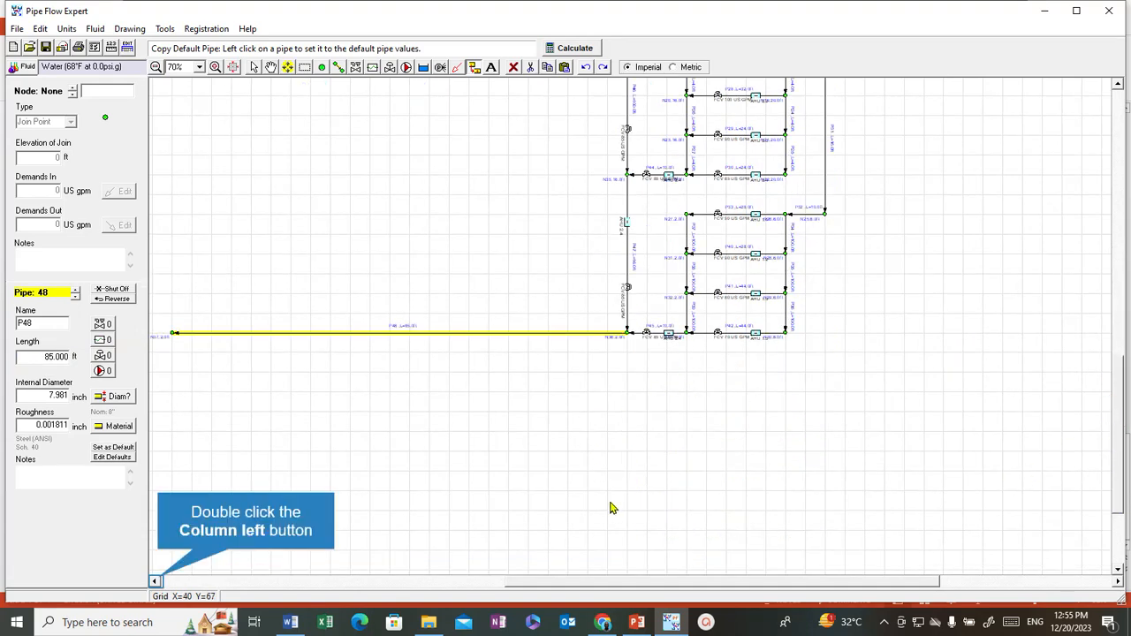
left_click(155, 581)
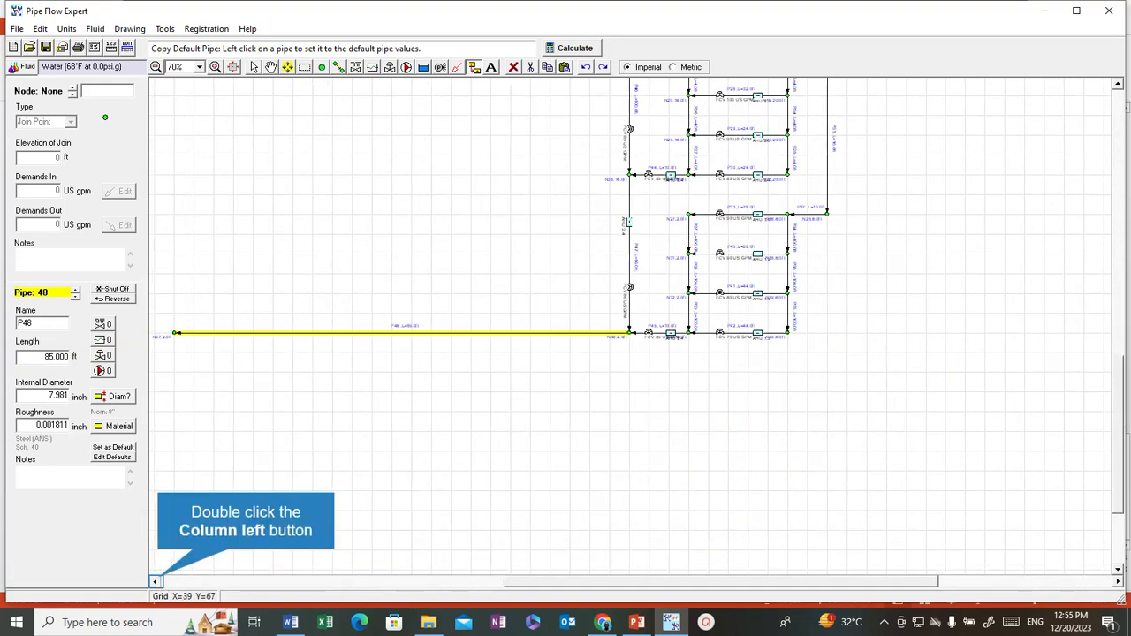
left_click(156, 581)
scroll(596, 344, "down", 2)
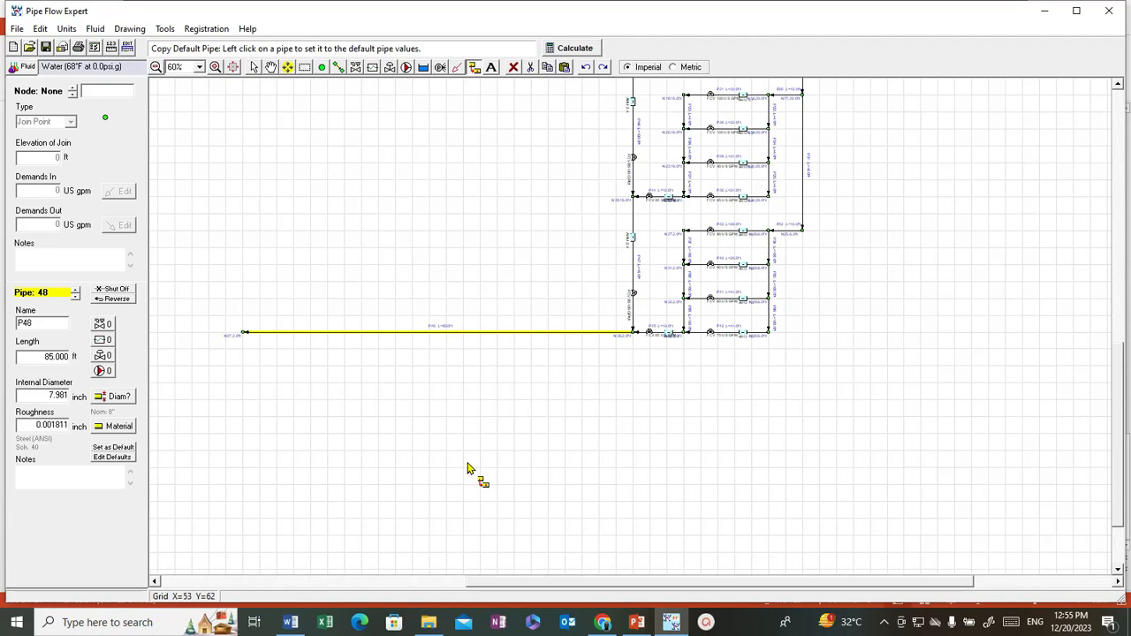
scroll(468, 469, "down", 1)
scroll(229, 515, "up", 1)
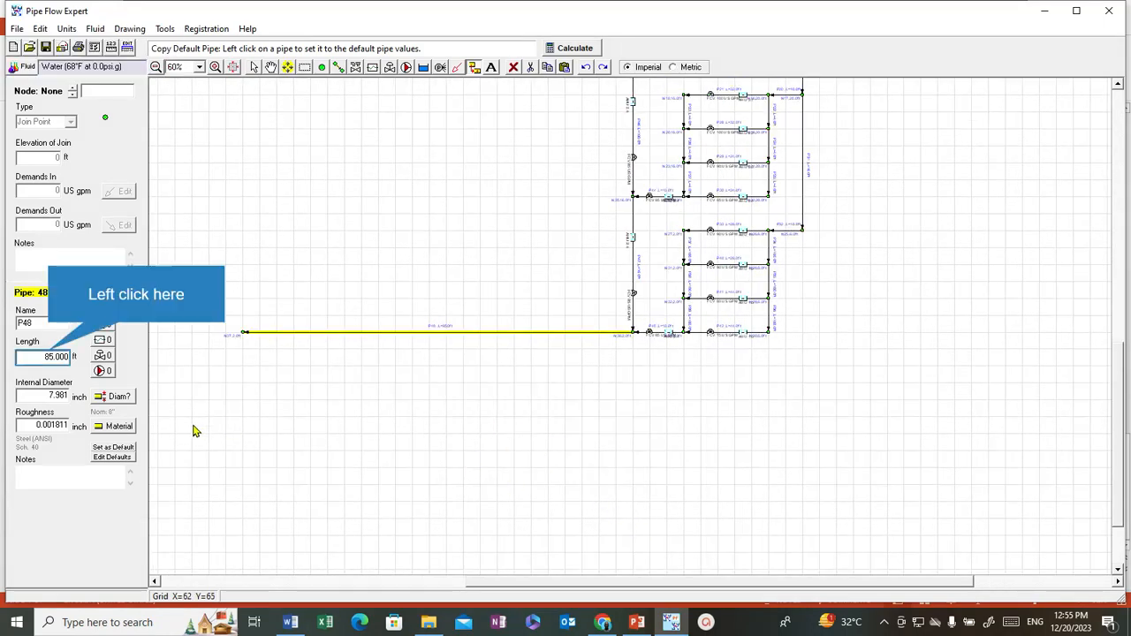
left_click(49, 356)
double_click(50, 356)
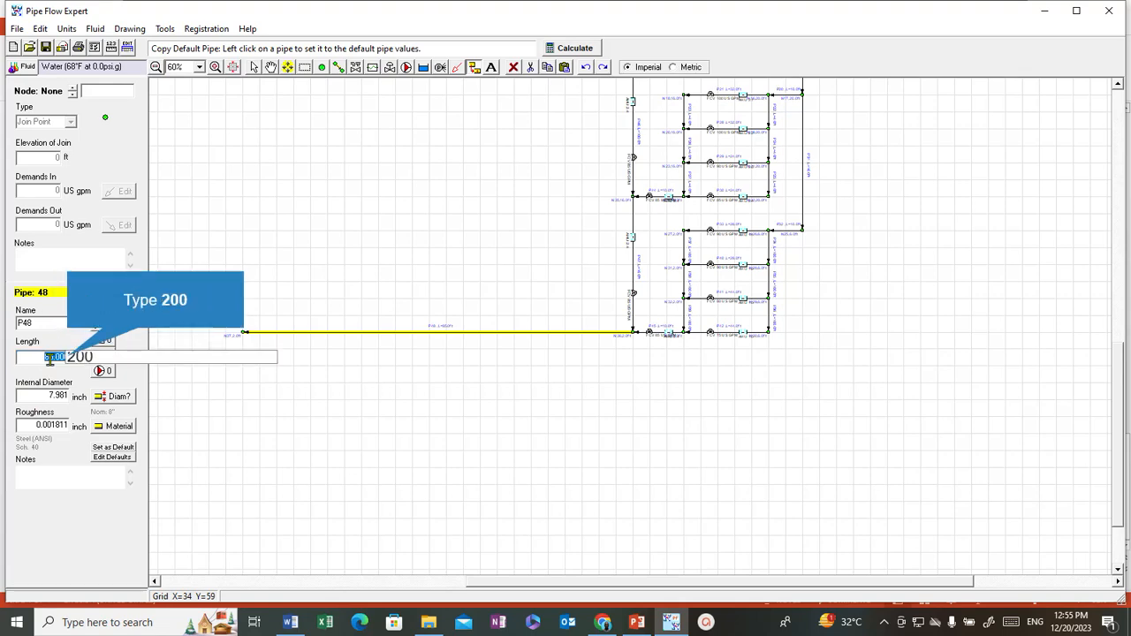
type("200")
key("Return")
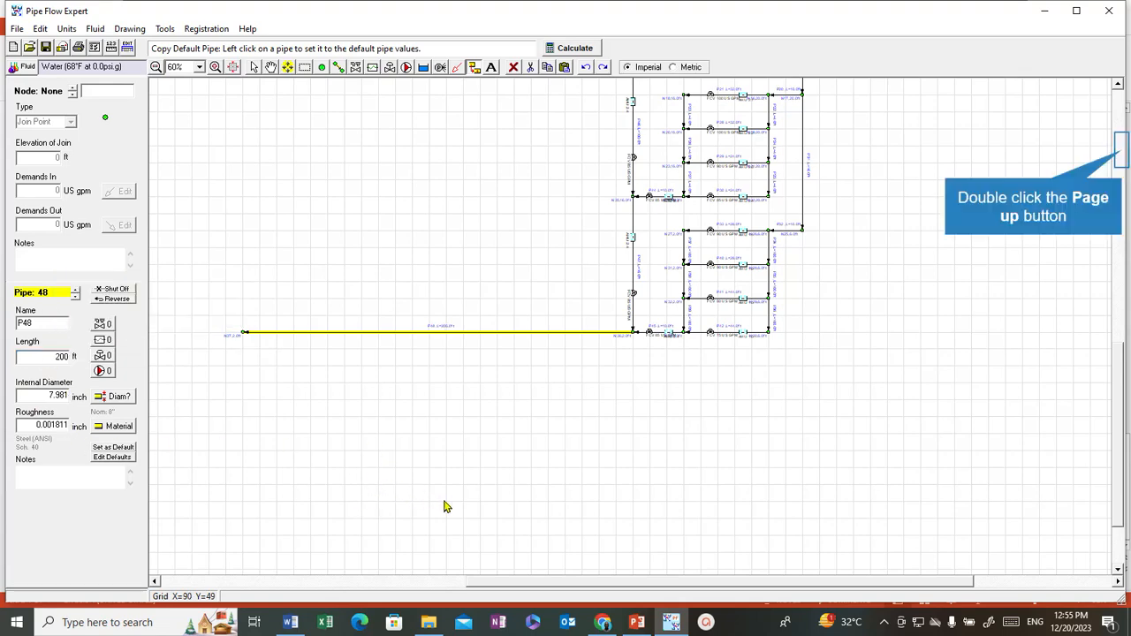
Draw a vertical return pipe from node N37 up to a new node above the tank's level and set its length to 120 ft.
double_click(1121, 141)
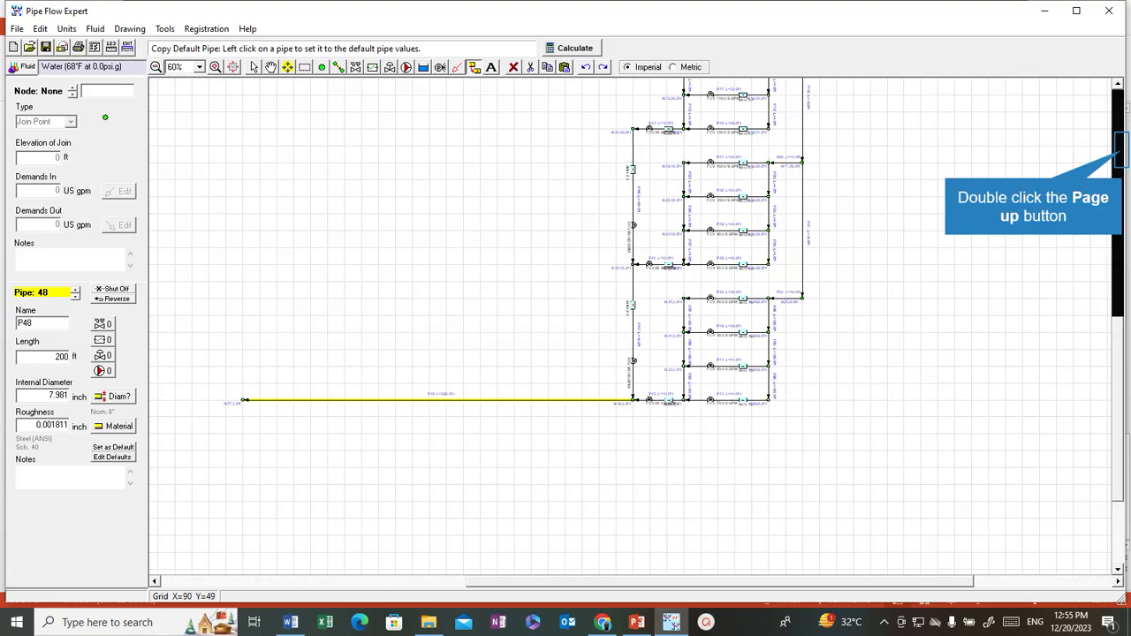
left_click(1122, 155)
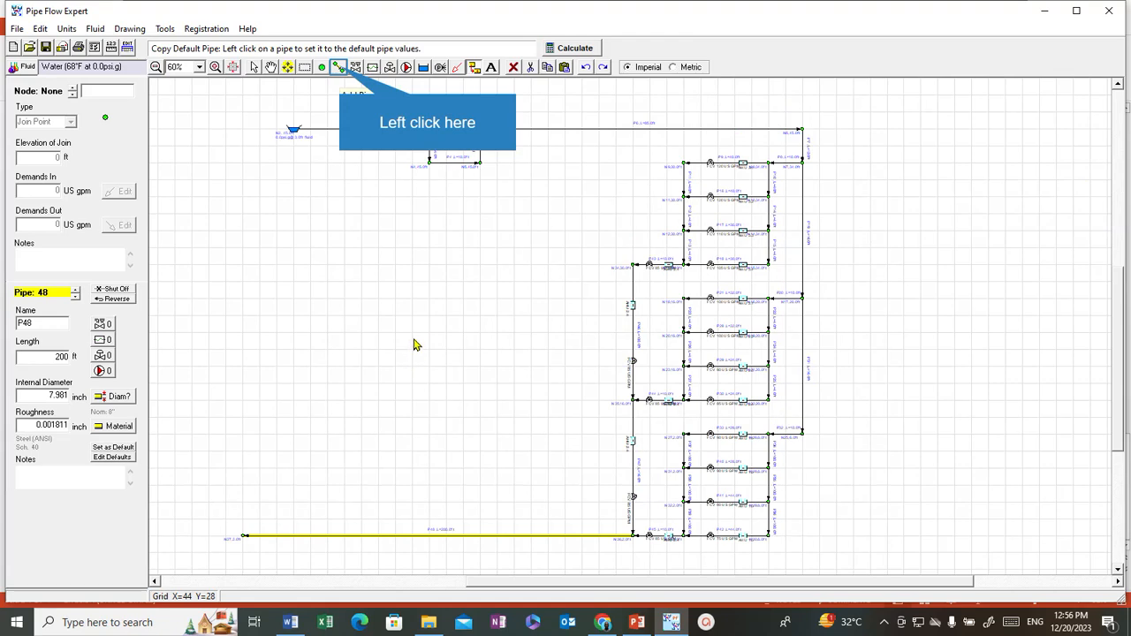
left_click(339, 68)
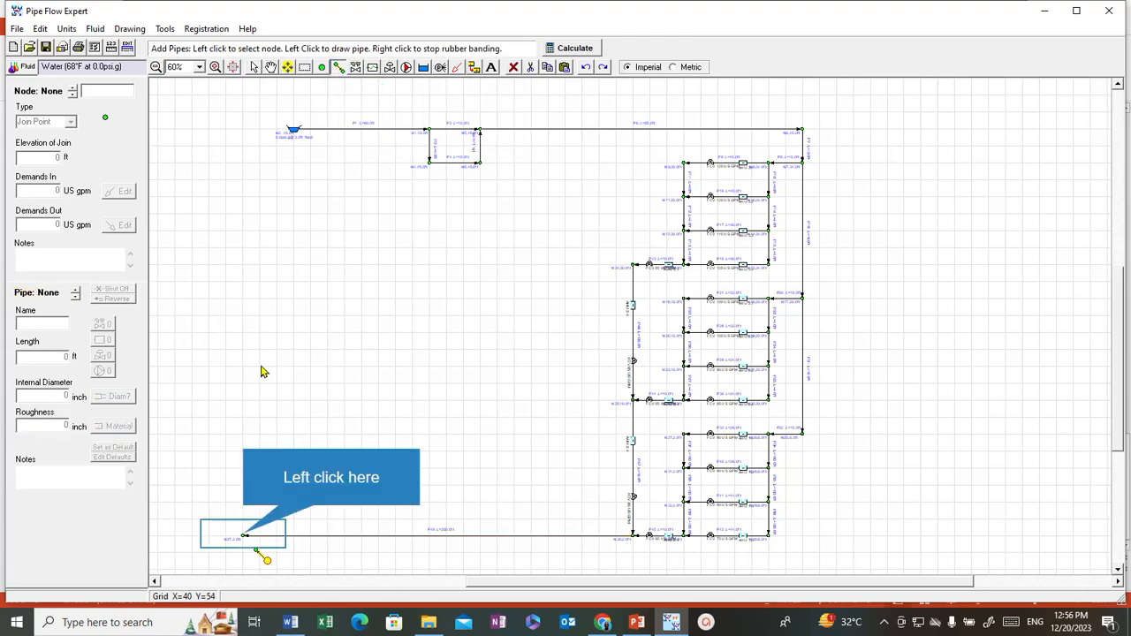
left_click(244, 535)
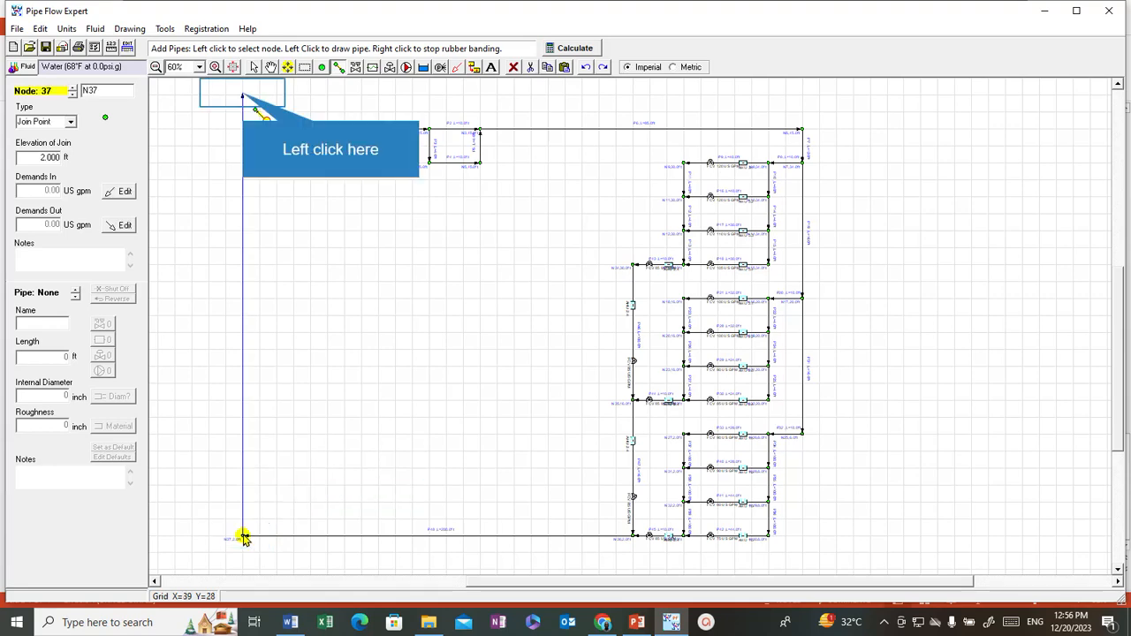
left_click(244, 96)
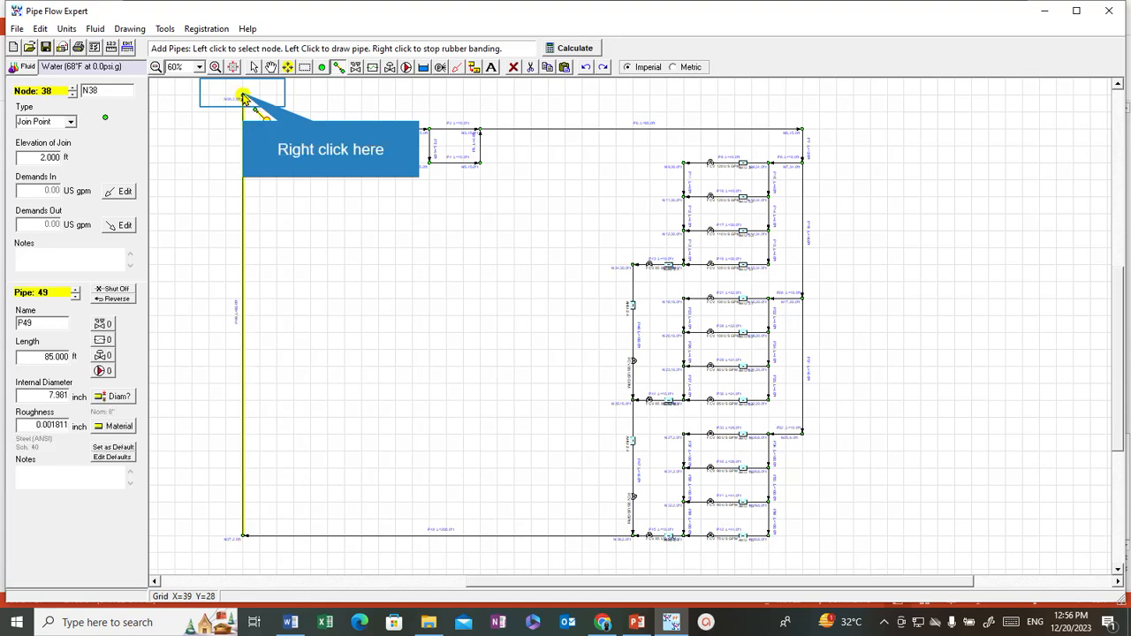
right_click(244, 96)
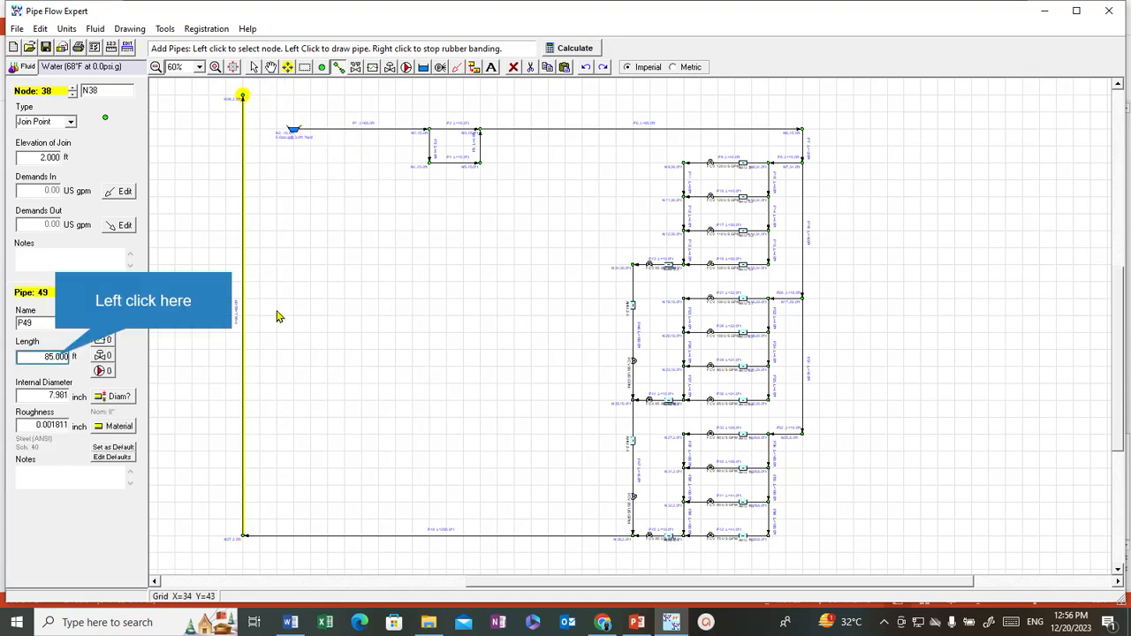
left_click(50, 353)
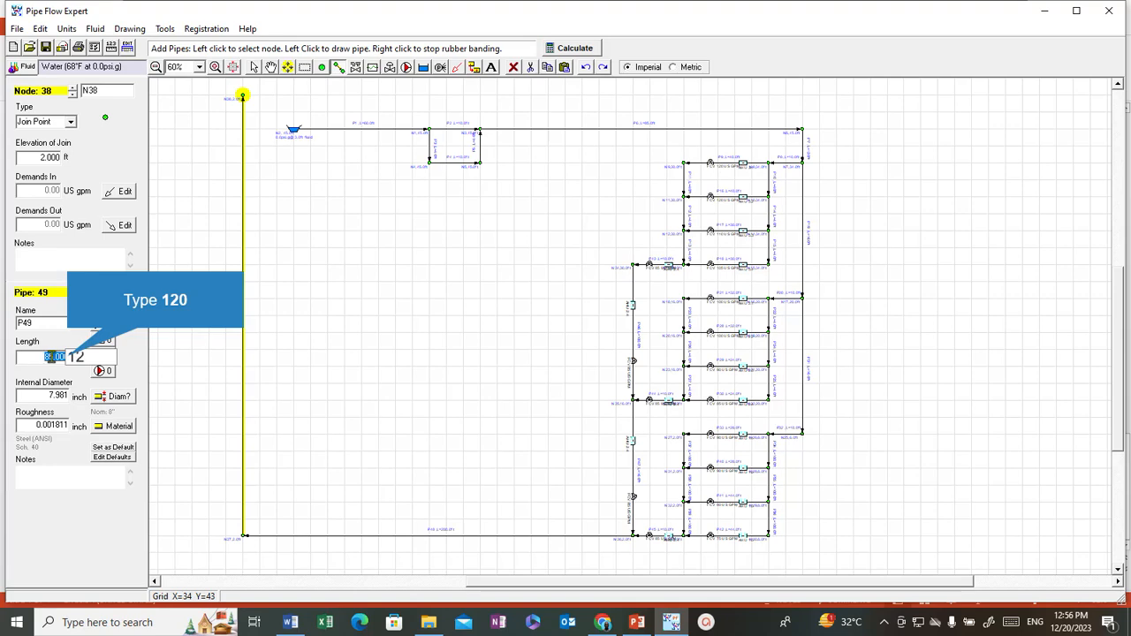
type("120")
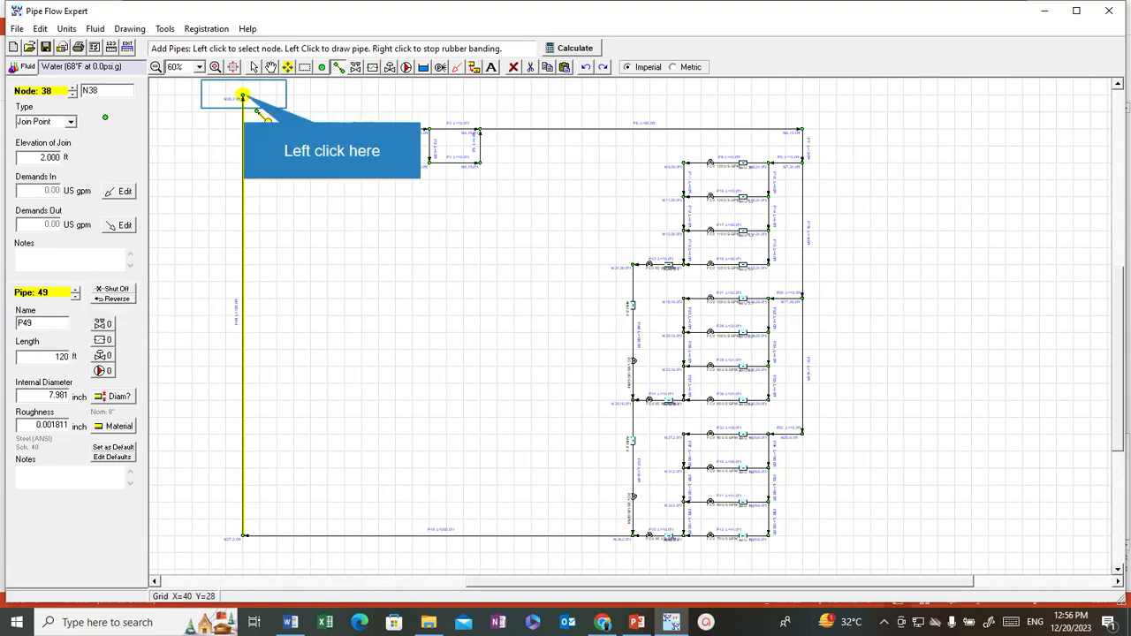
Draw a short horizontal pipe from node N38 to a new node directly above the tank and set its length to 30 ft.
left_click(244, 97)
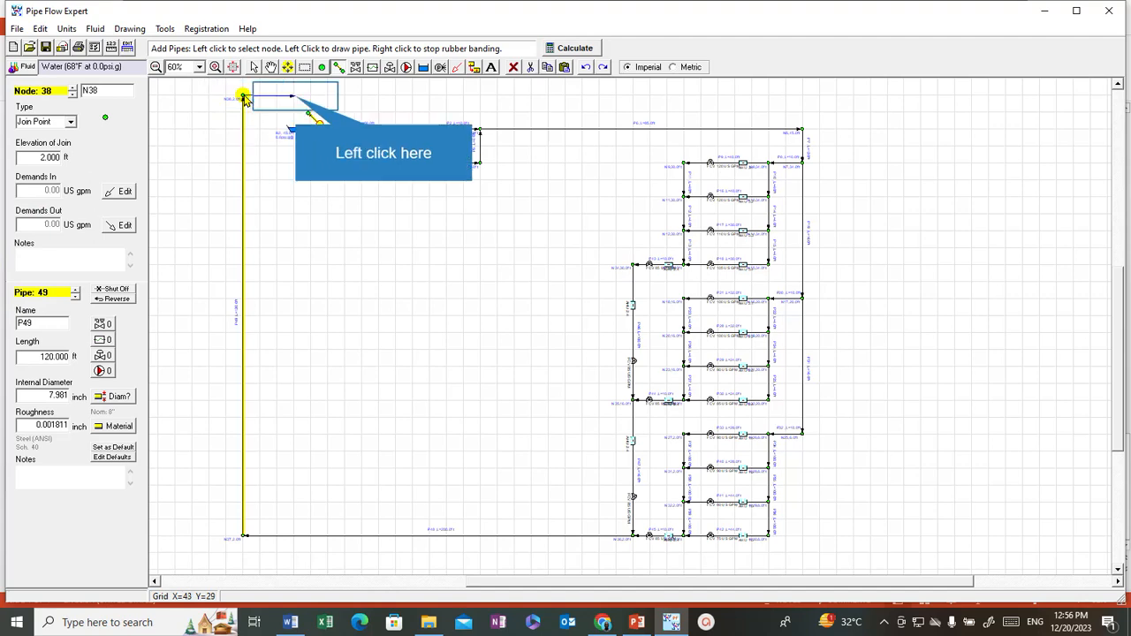
left_click(294, 95)
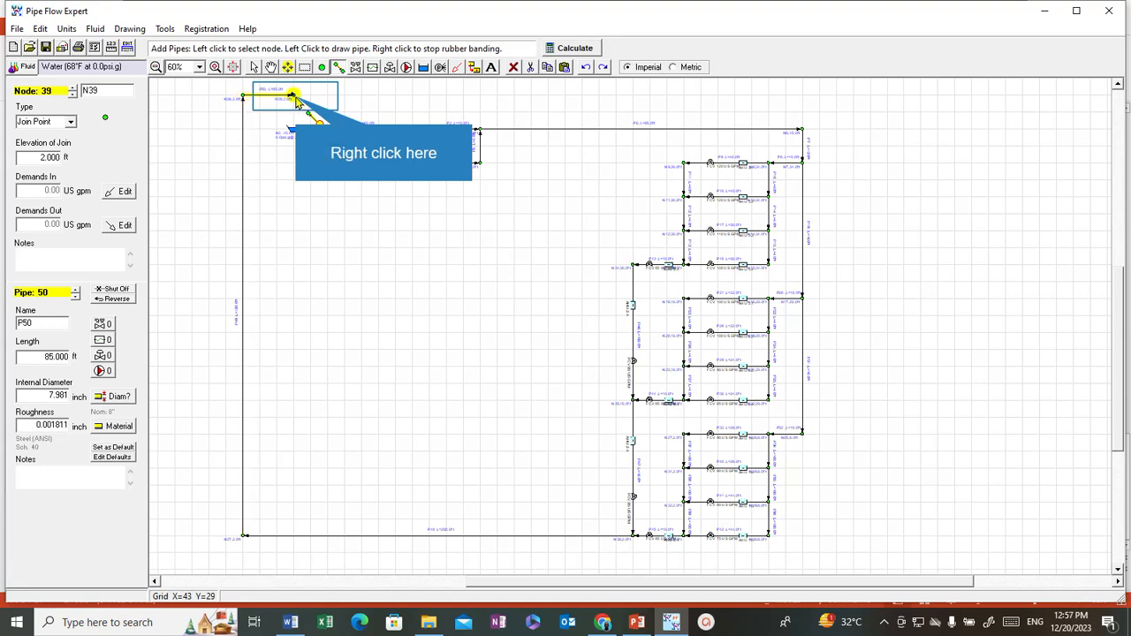
right_click(296, 99)
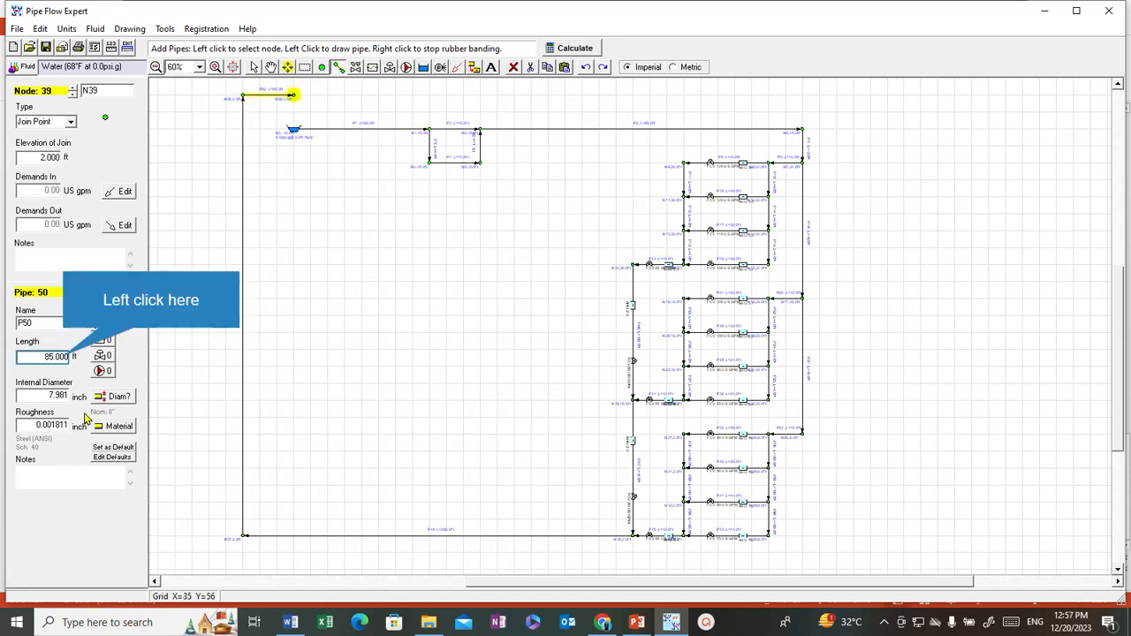
left_click(63, 359)
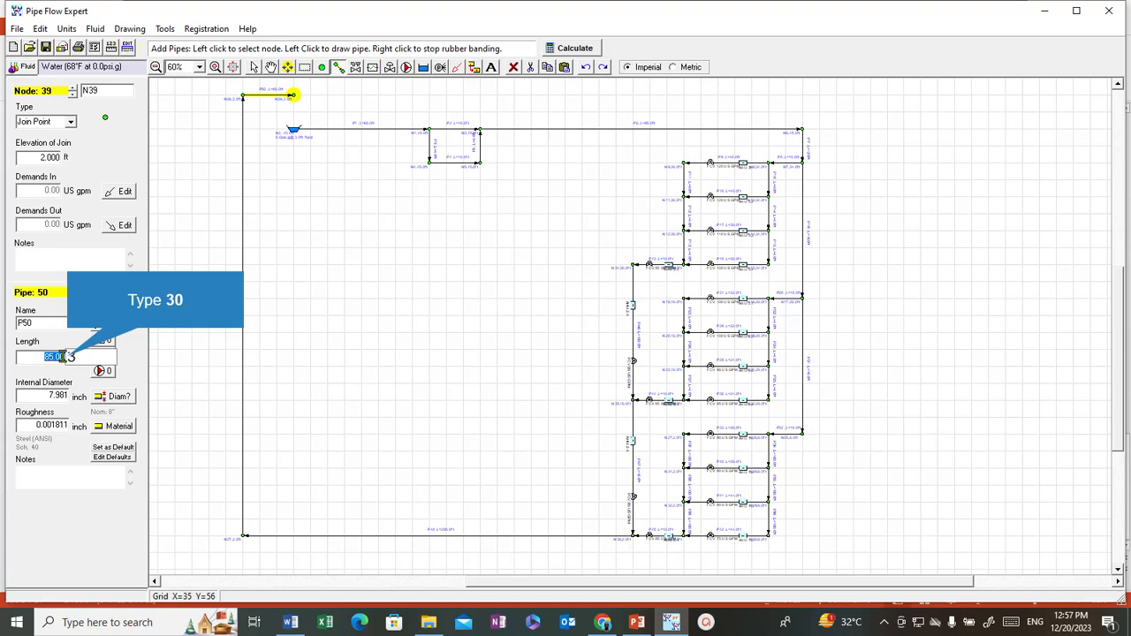
type("30")
key("Return")
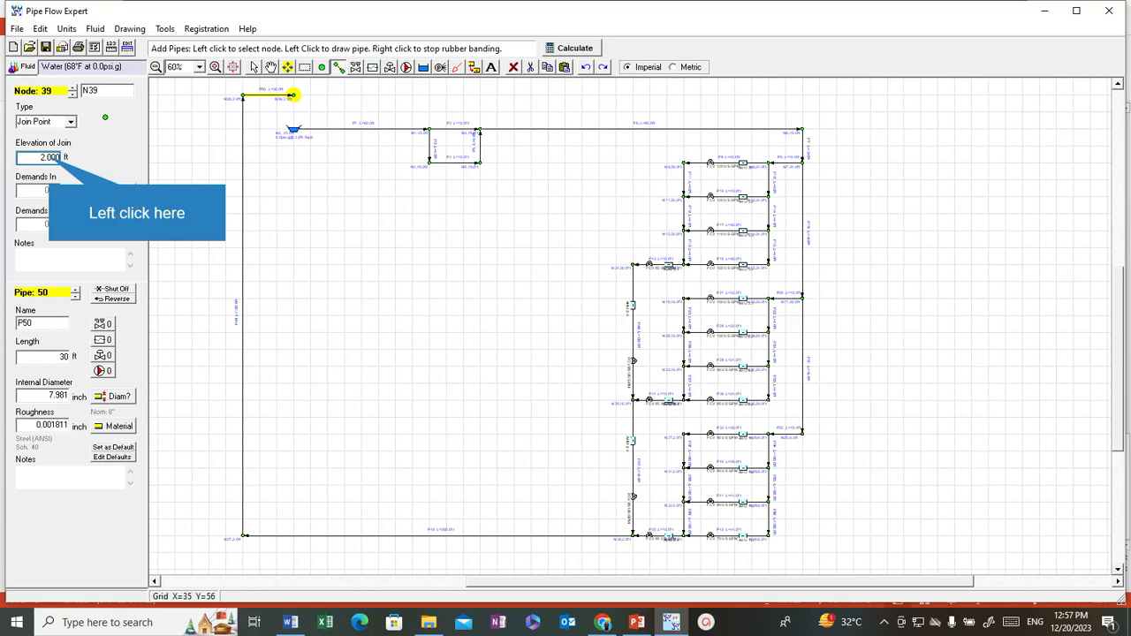
Make node N39 an End Pressure node at 75 ft elevation with 3 psi.g pressure, and rotate its symbol to point vertically.
left_click(47, 155)
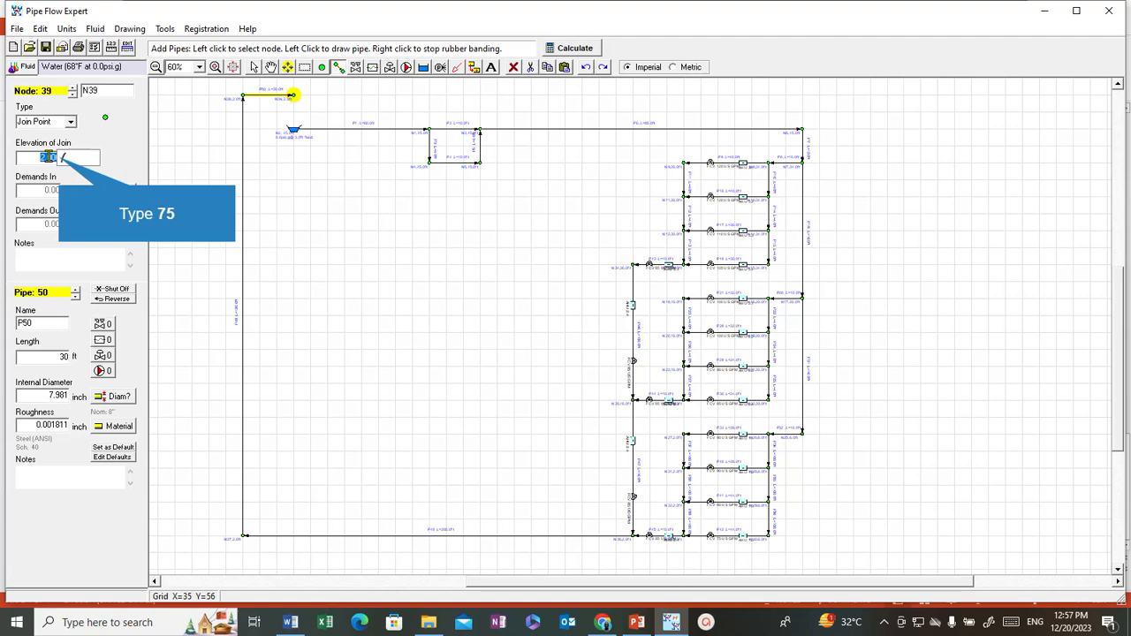
type("75")
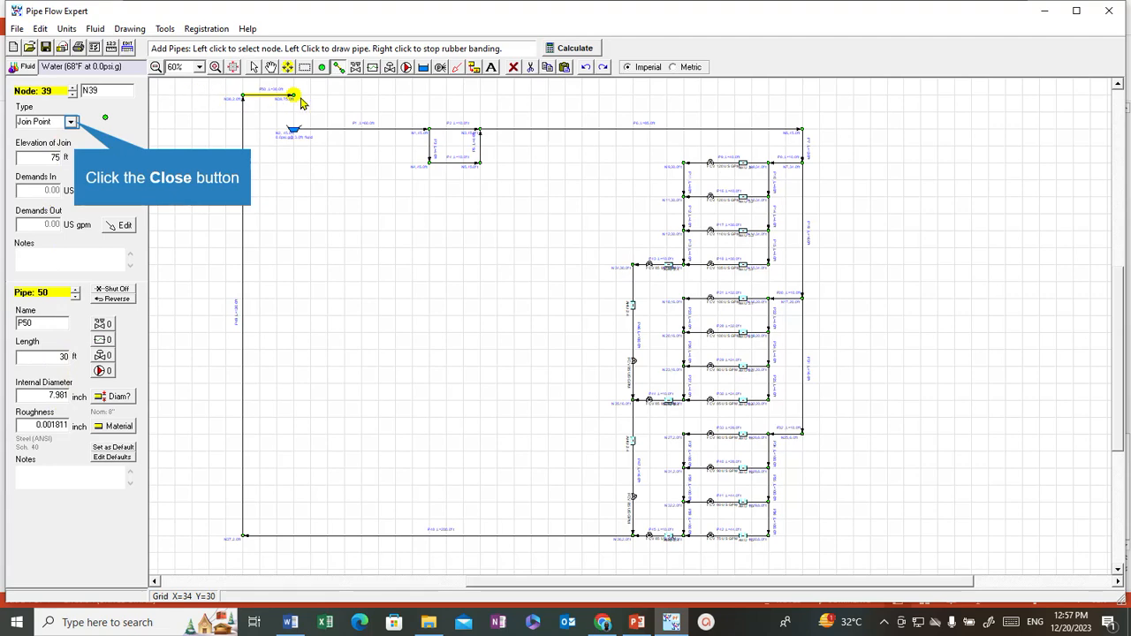
left_click(72, 123)
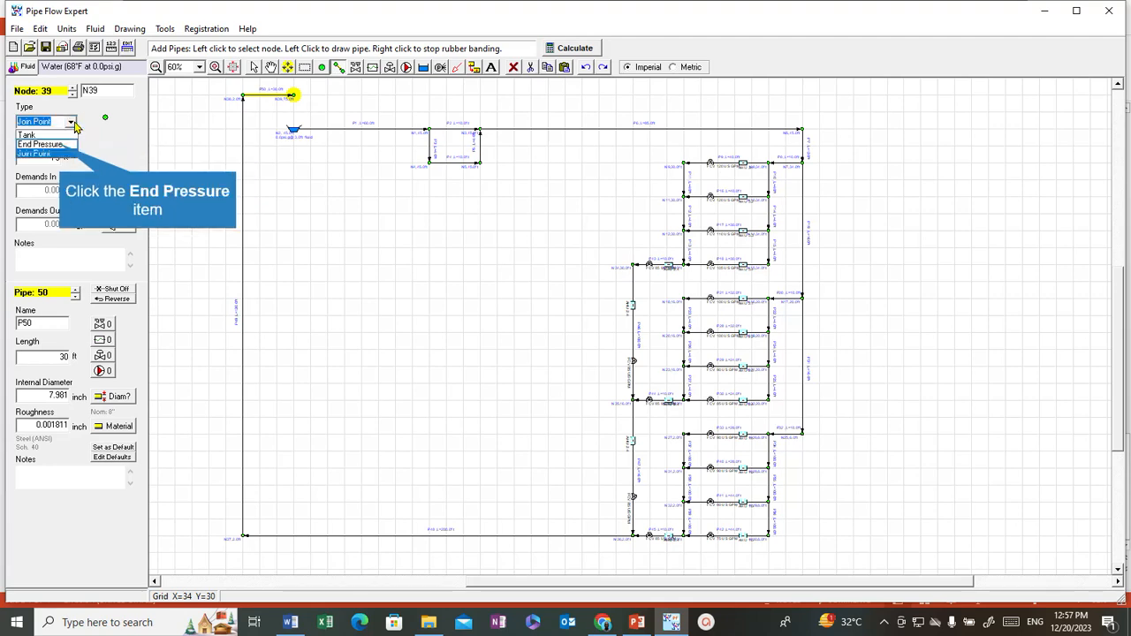
left_click(60, 144)
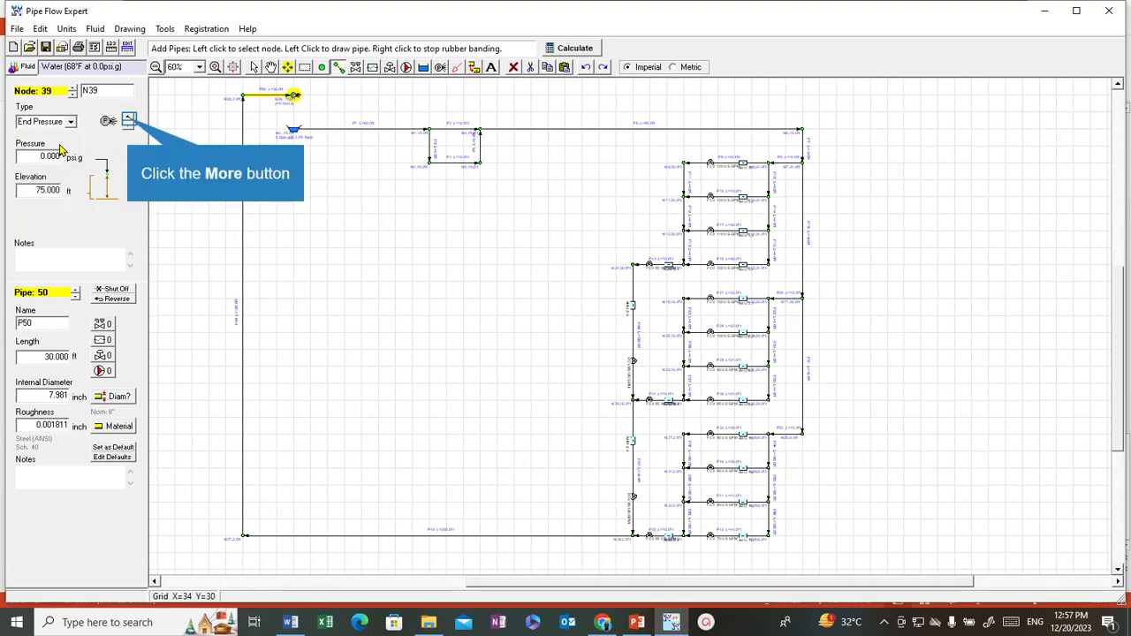
left_click(128, 123)
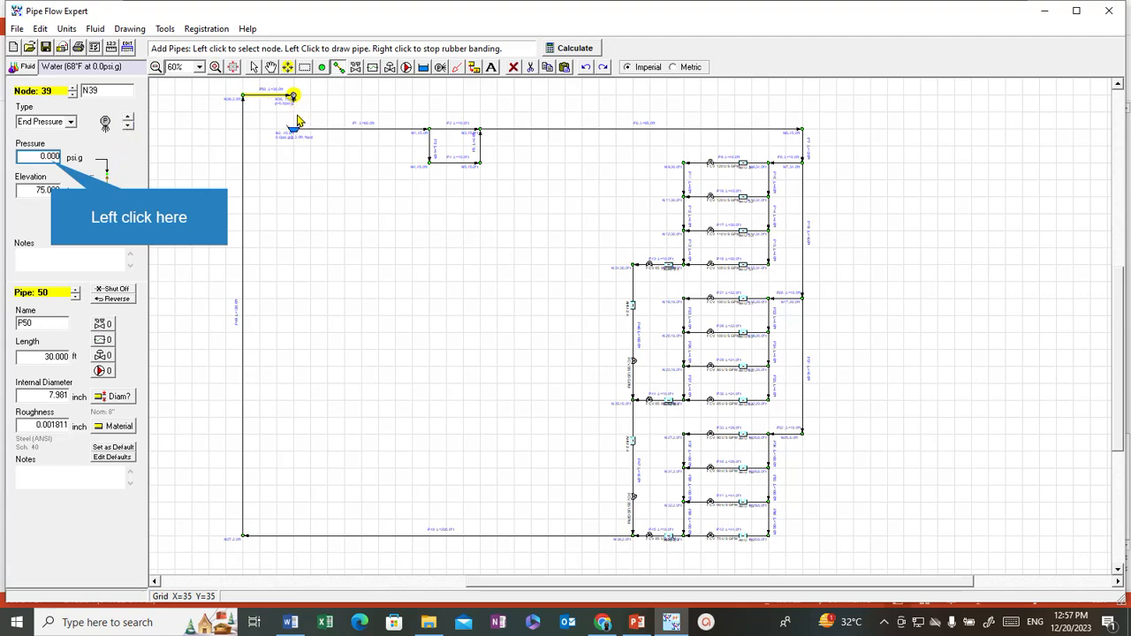
left_click(51, 157)
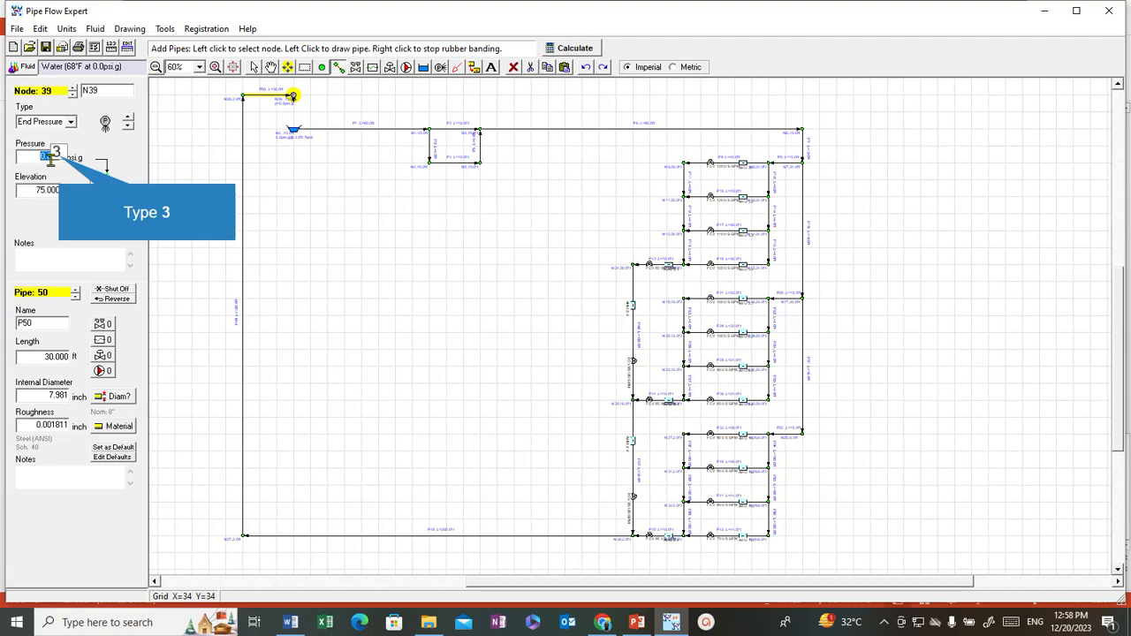
type("3")
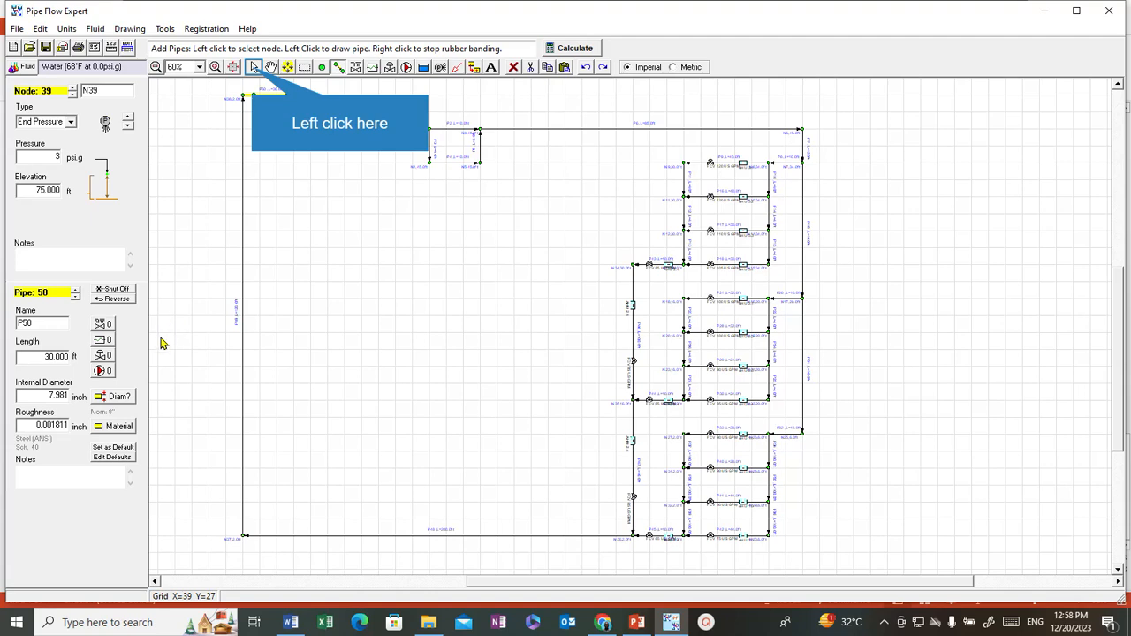
Set the elevation of corner node N38 at the head of the vertical return pipe to 75 ft.
left_click(253, 69)
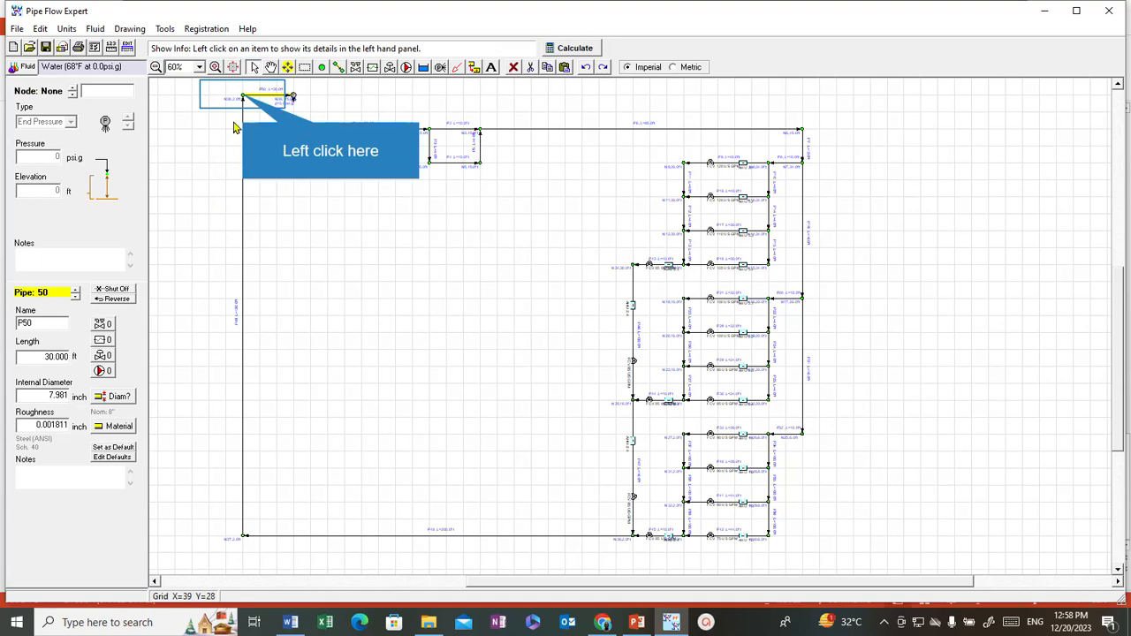
left_click(243, 98)
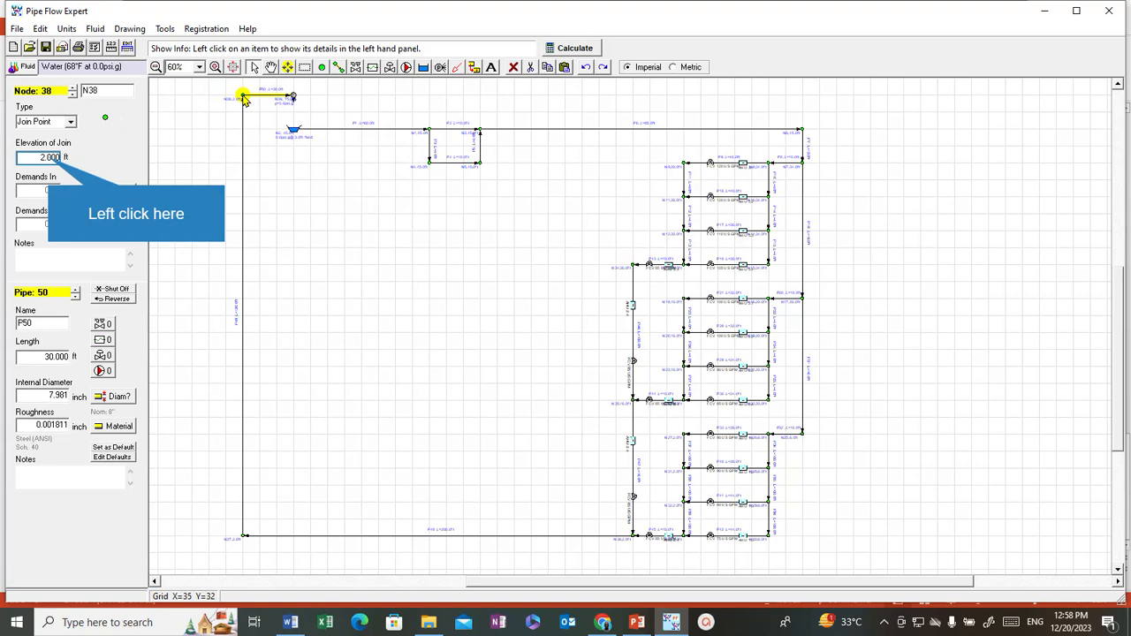
left_click(49, 157)
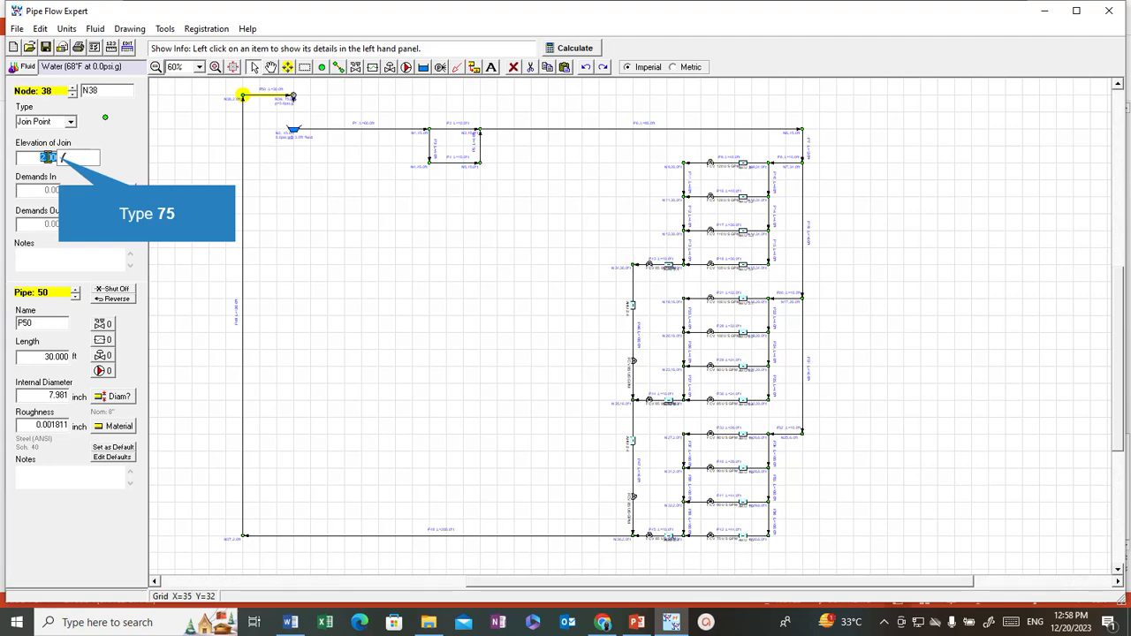
type("75")
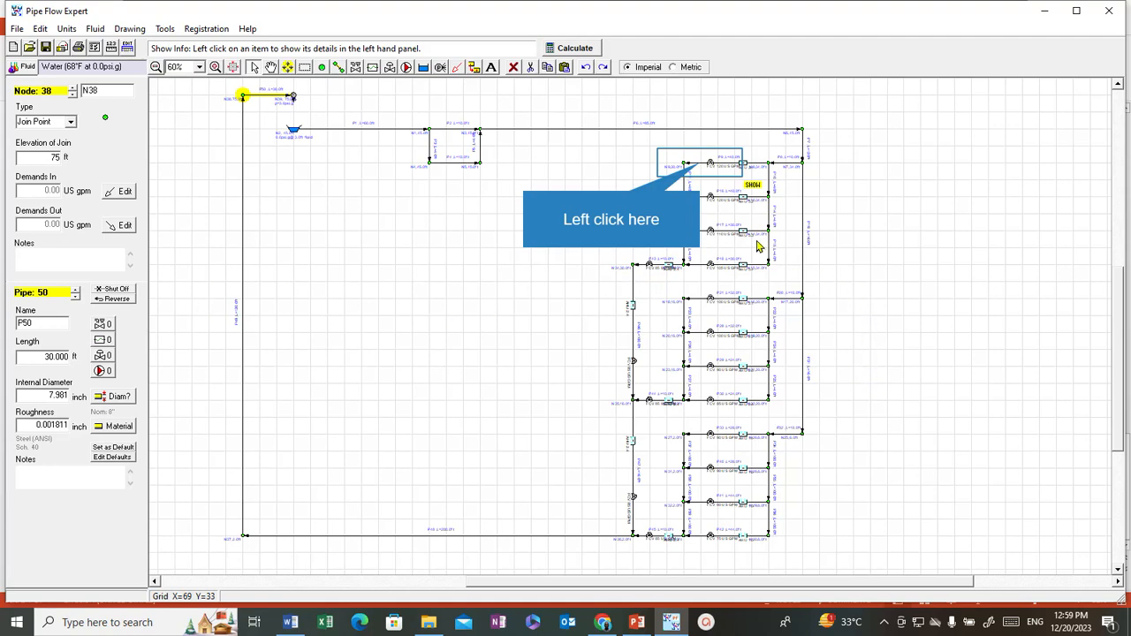
Check the upper floor's four branch pipe sizes and change the lowest branch, P18, to the 3" nominal size in Steel (ANSI) Sch. 40.
left_click(702, 167)
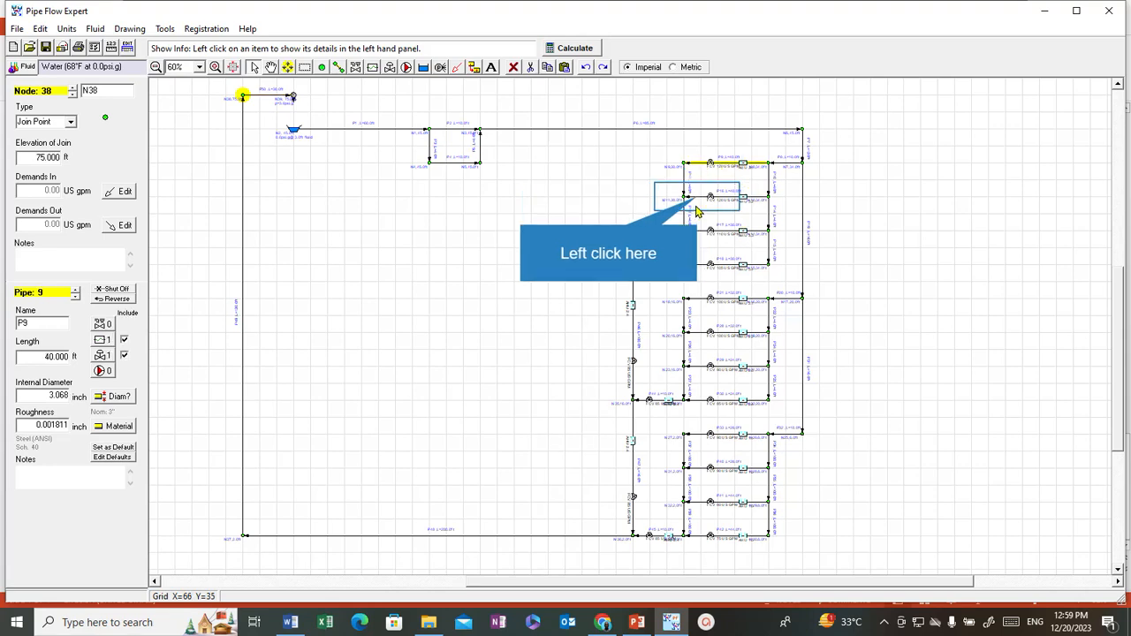
left_click(698, 202)
left_click(696, 265)
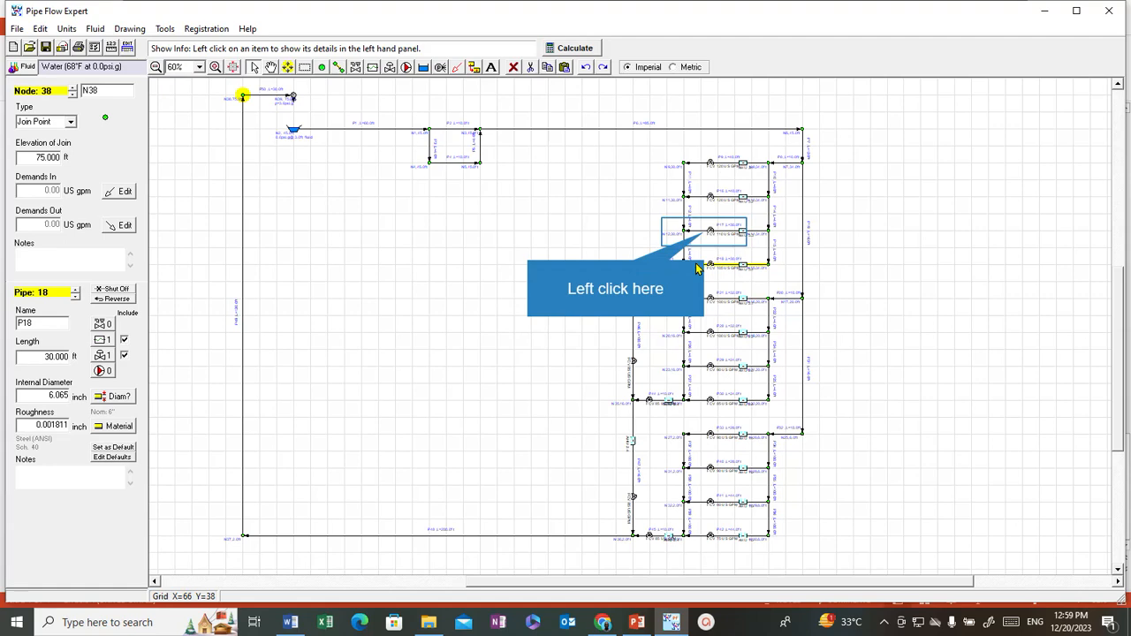
left_click(705, 232)
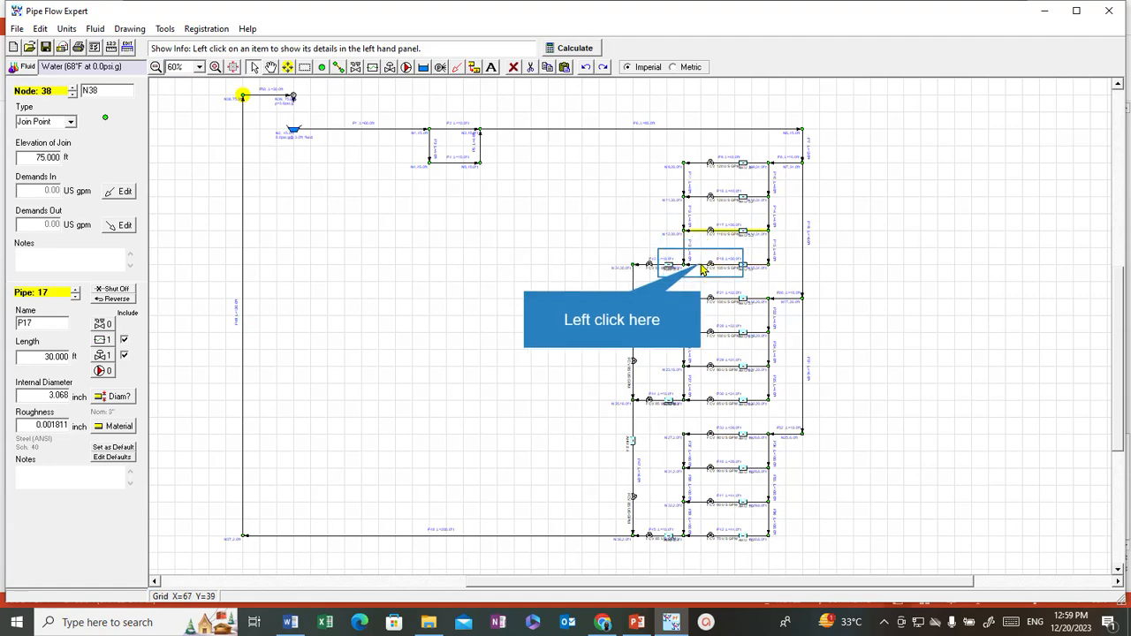
left_click(702, 267)
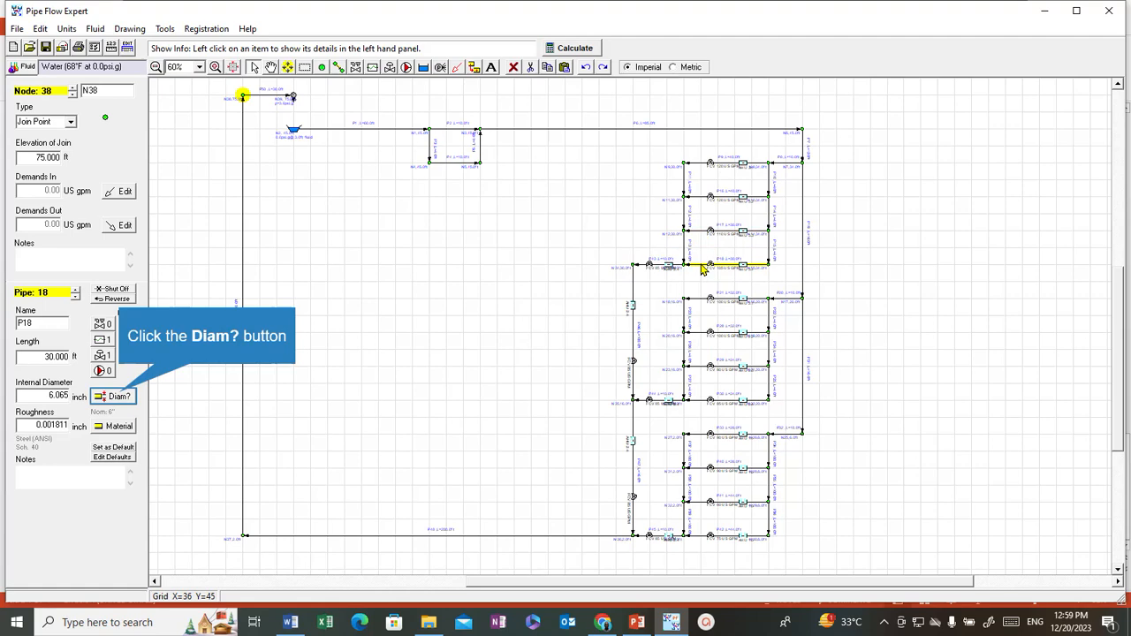
left_click(115, 397)
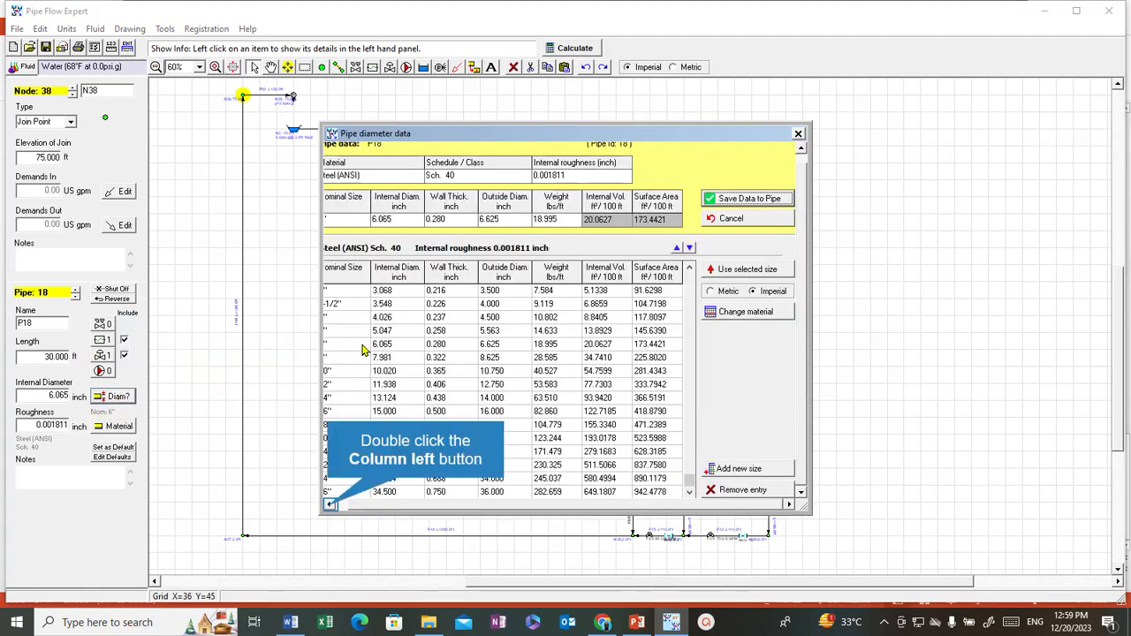
double_click(327, 506)
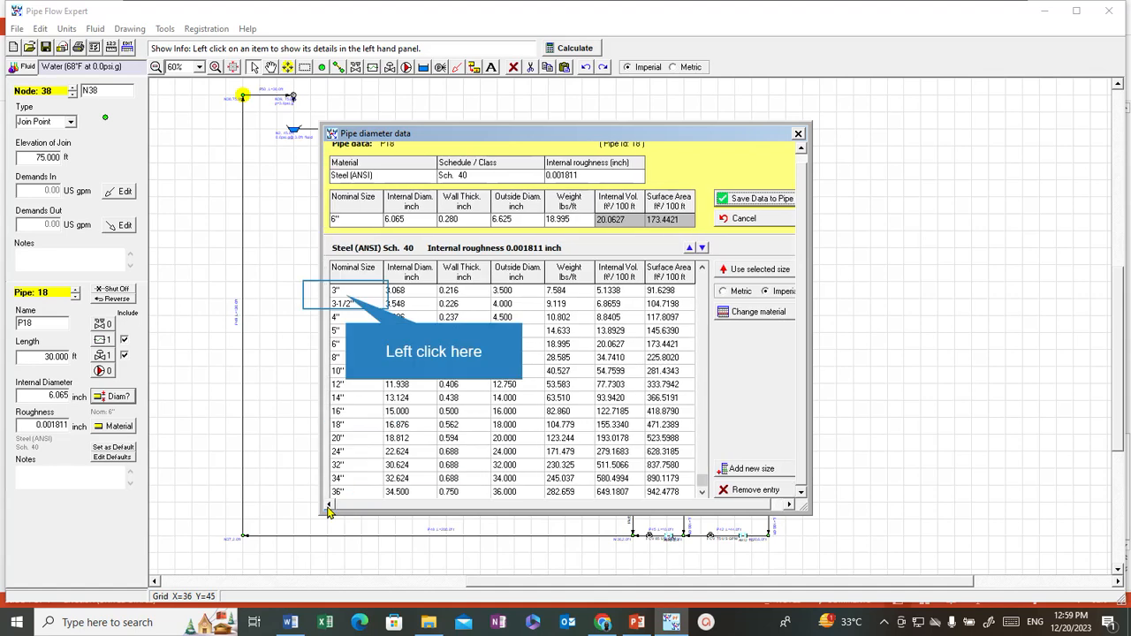
left_click(343, 295)
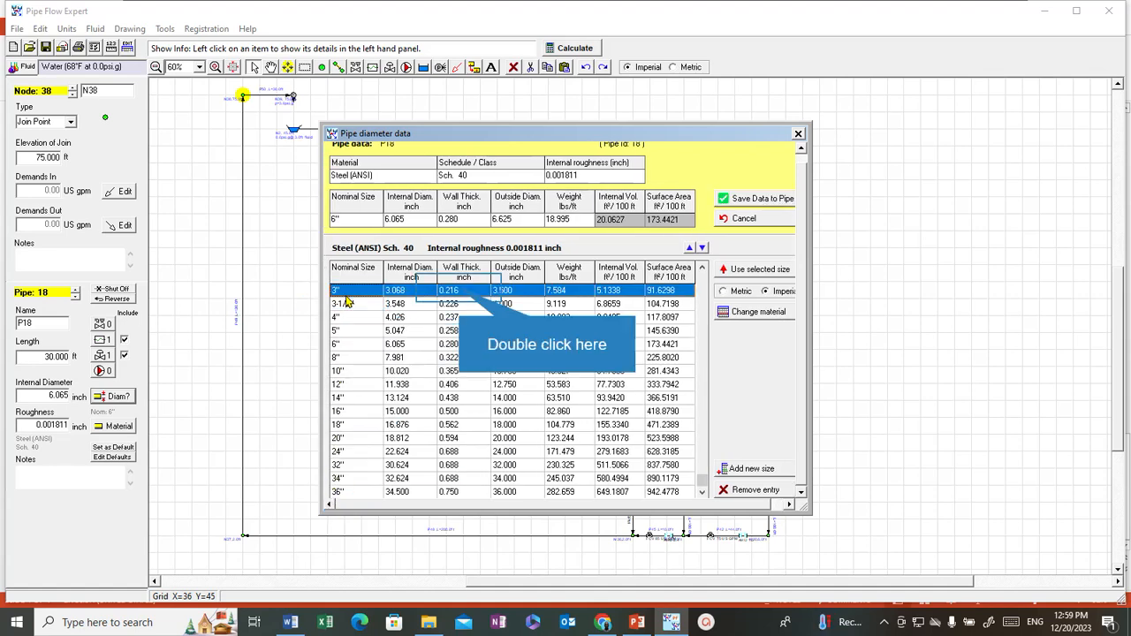
double_click(460, 289)
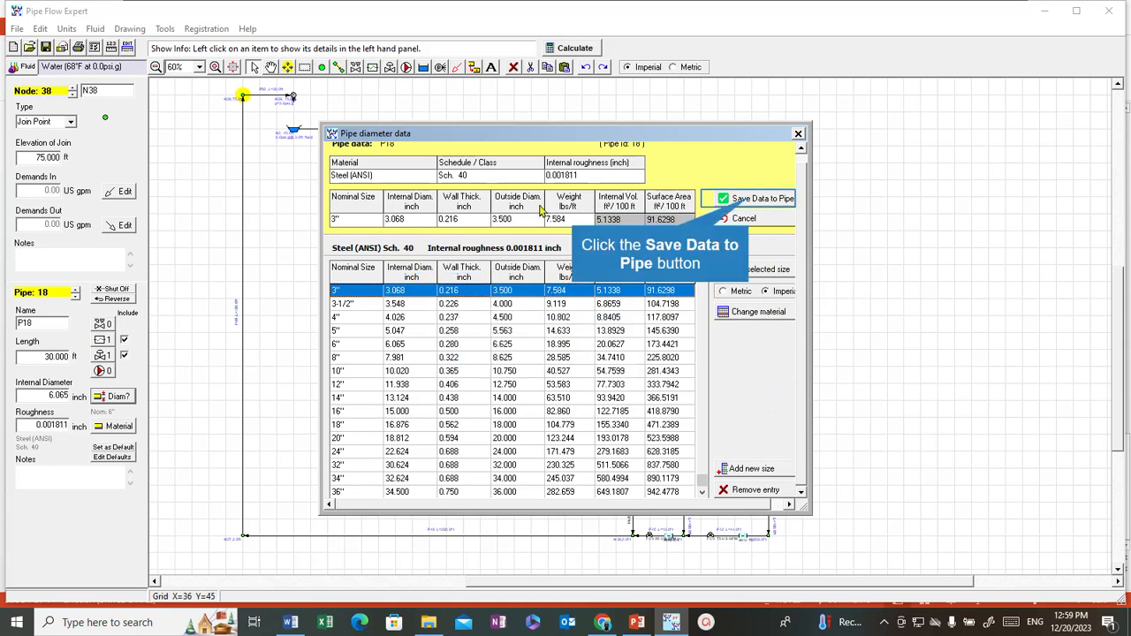
left_click(731, 201)
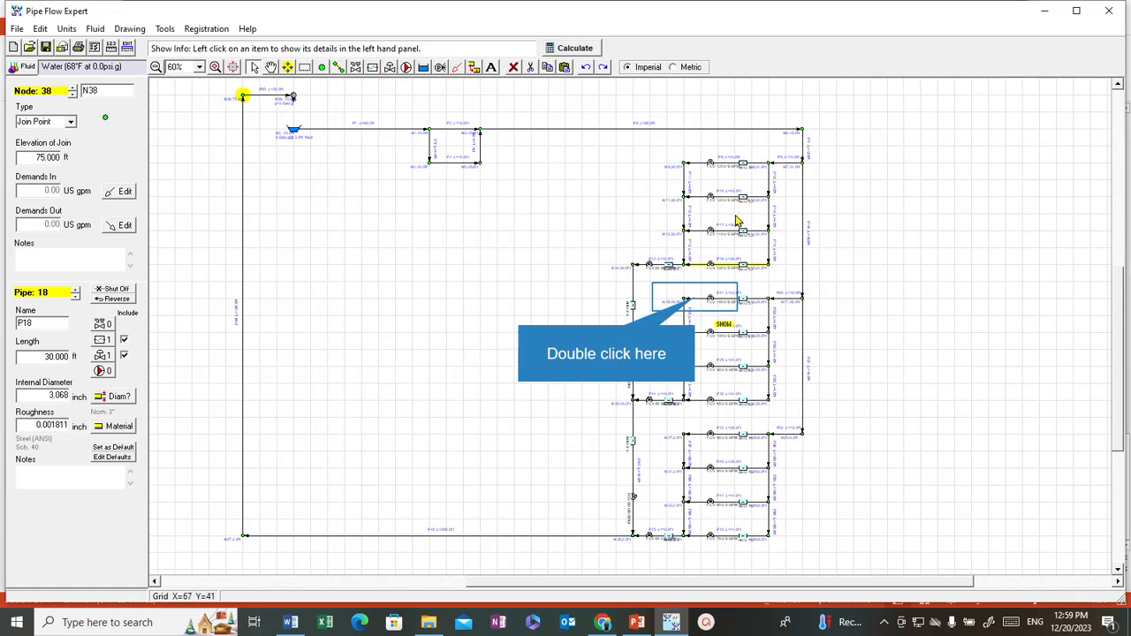
Show the details of the second floor's uppermost branch pipe, P21, to check its size.
double_click(701, 307)
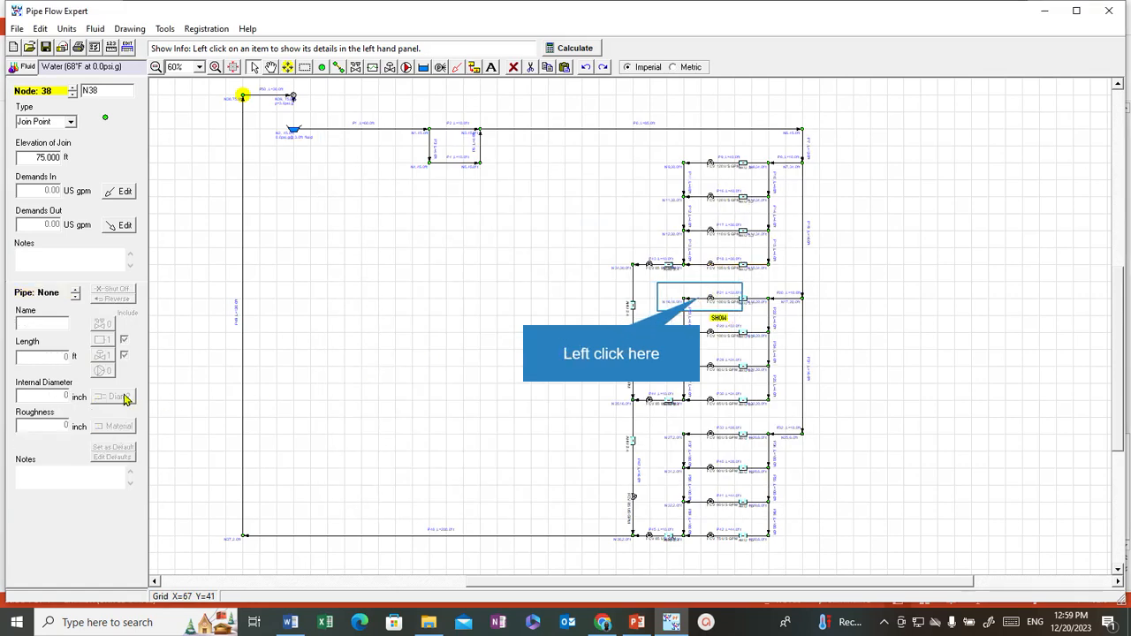
left_click(701, 304)
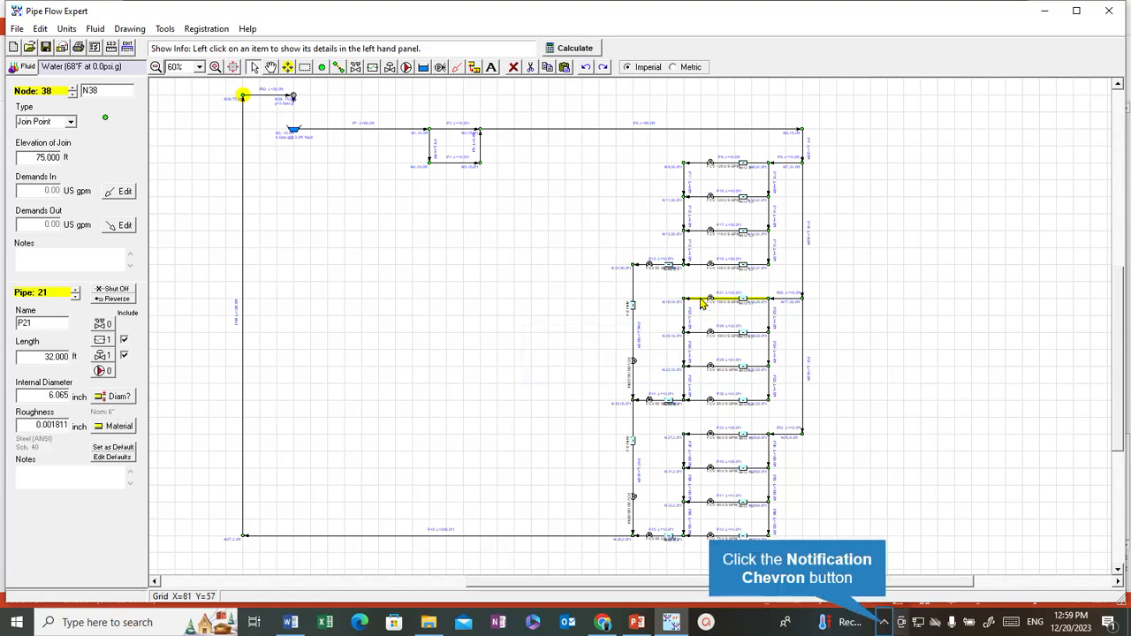
left_click(884, 623)
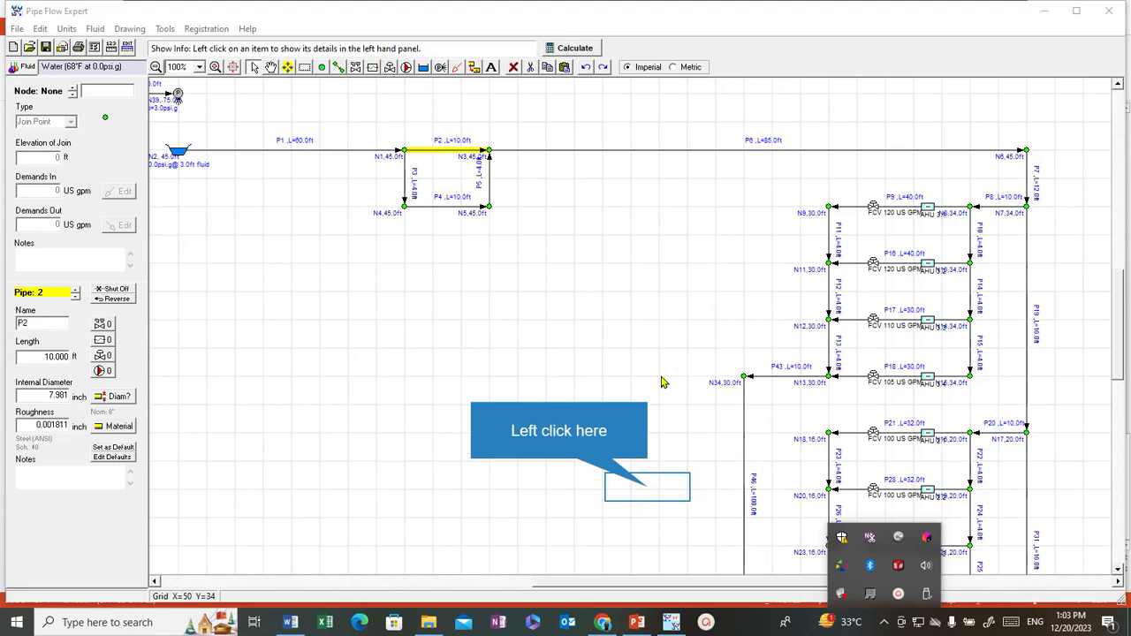
Load the CW Pump.pfpm pump data for pipe P2 and try to save it to the pipe.
left_click(648, 486)
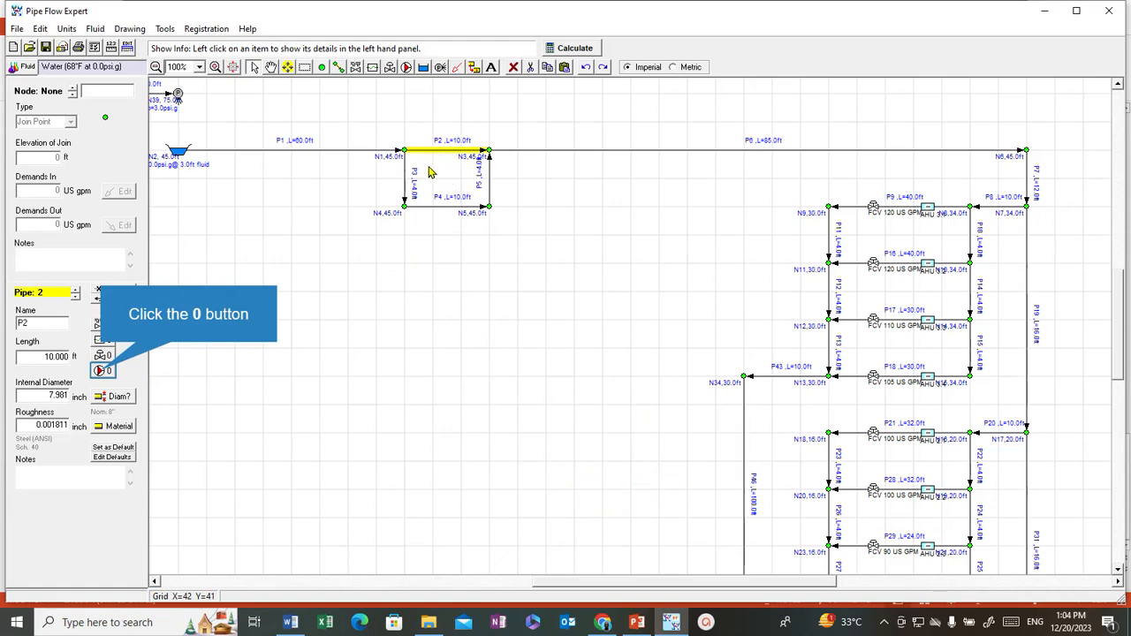
left_click(102, 371)
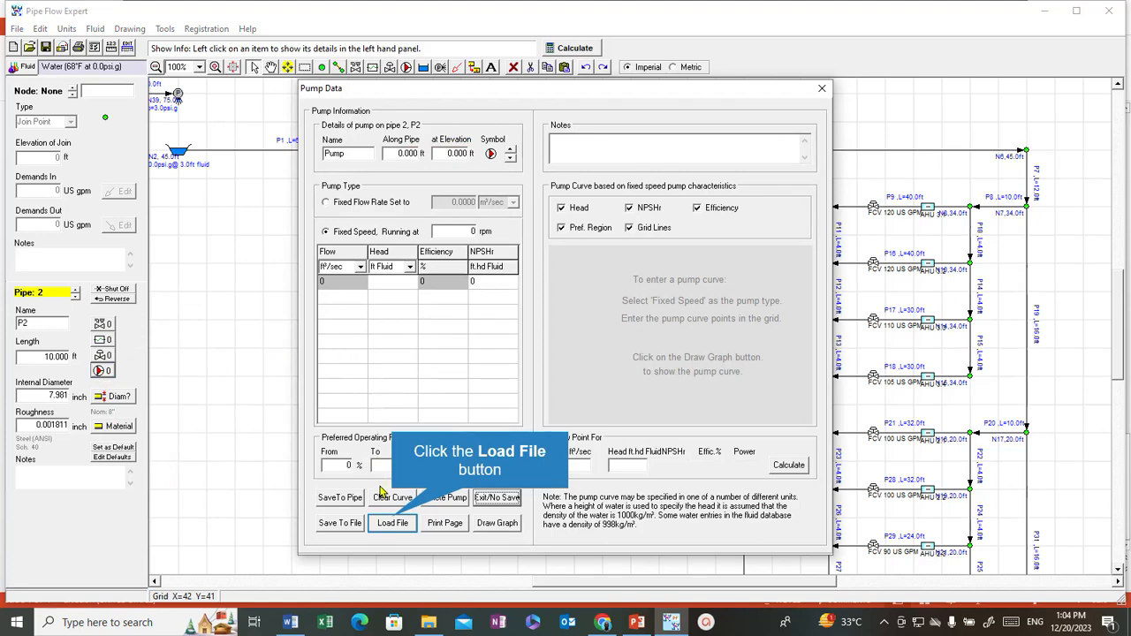
left_click(394, 528)
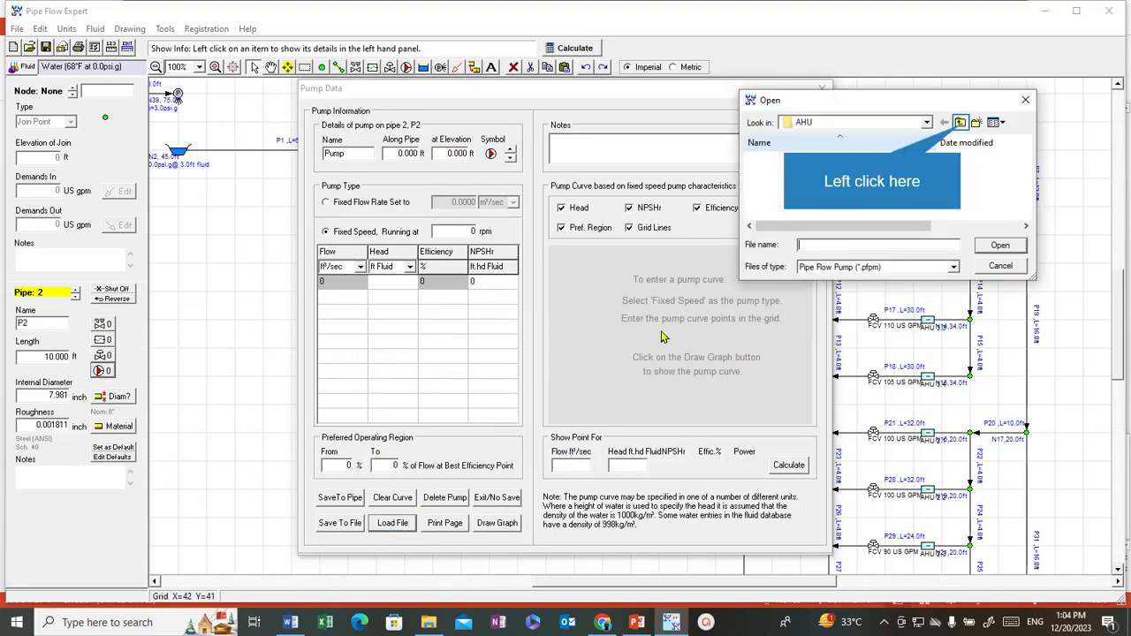
left_click(961, 124)
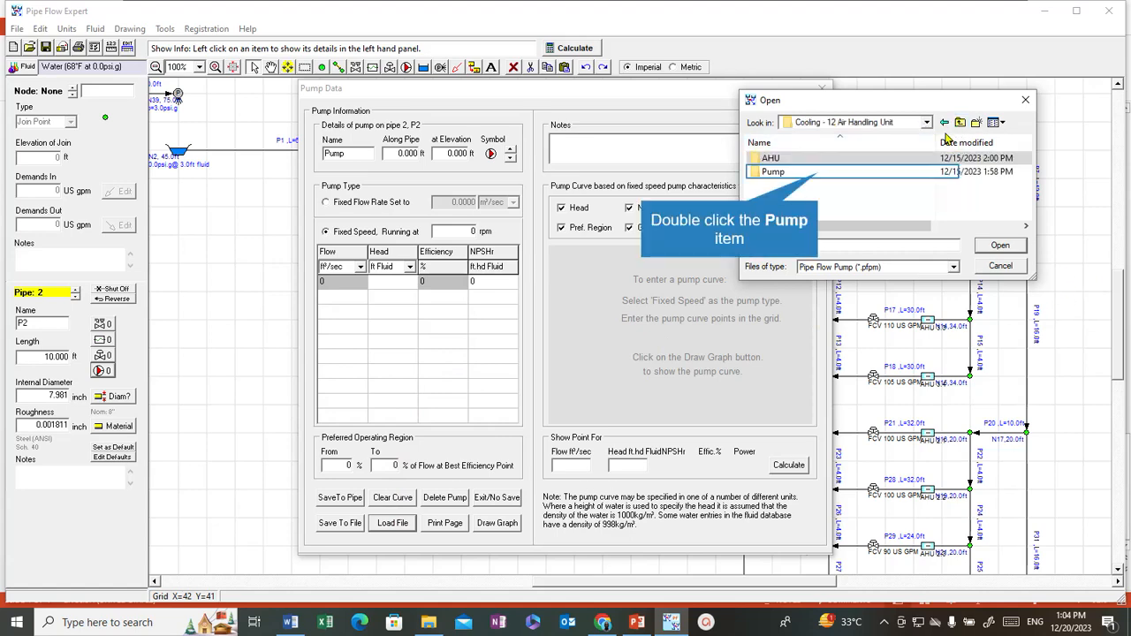
double_click(819, 174)
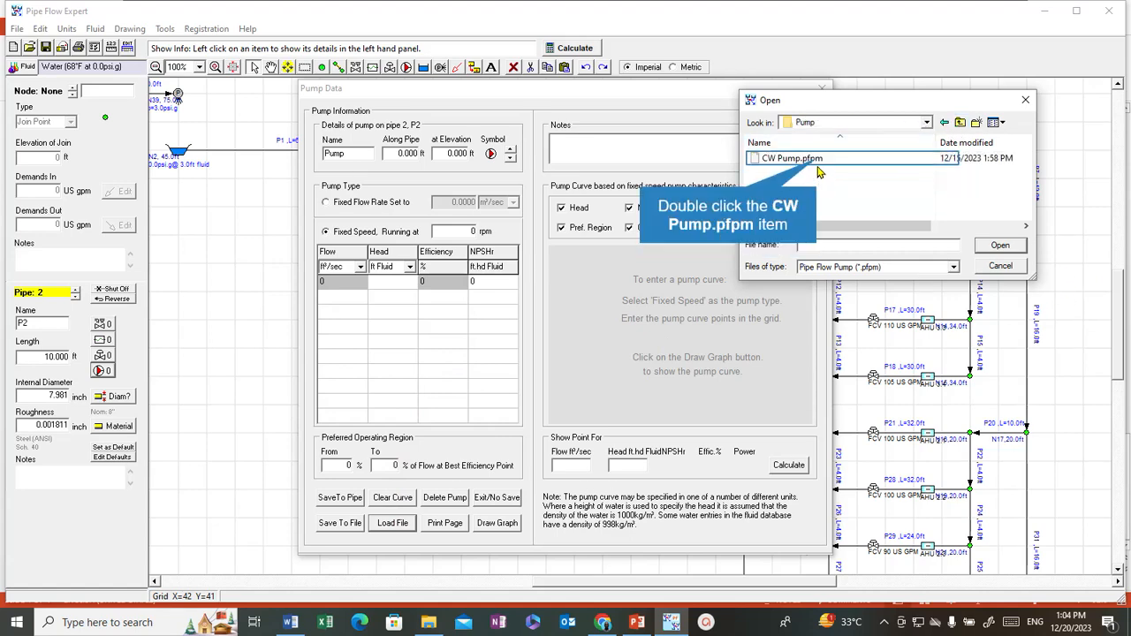
double_click(818, 162)
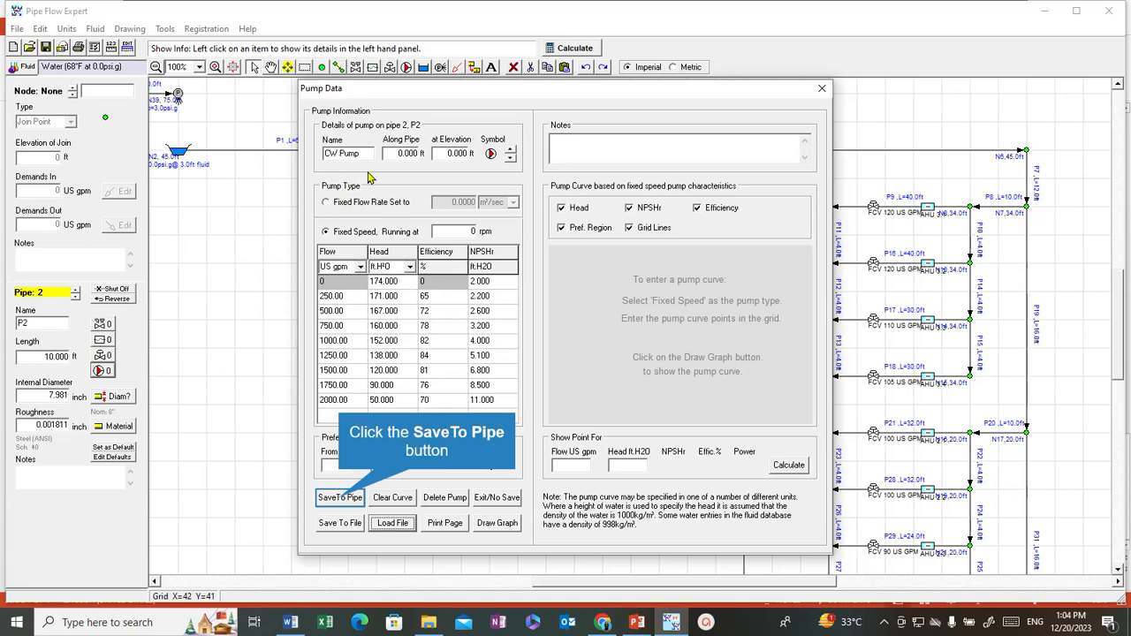
left_click(340, 498)
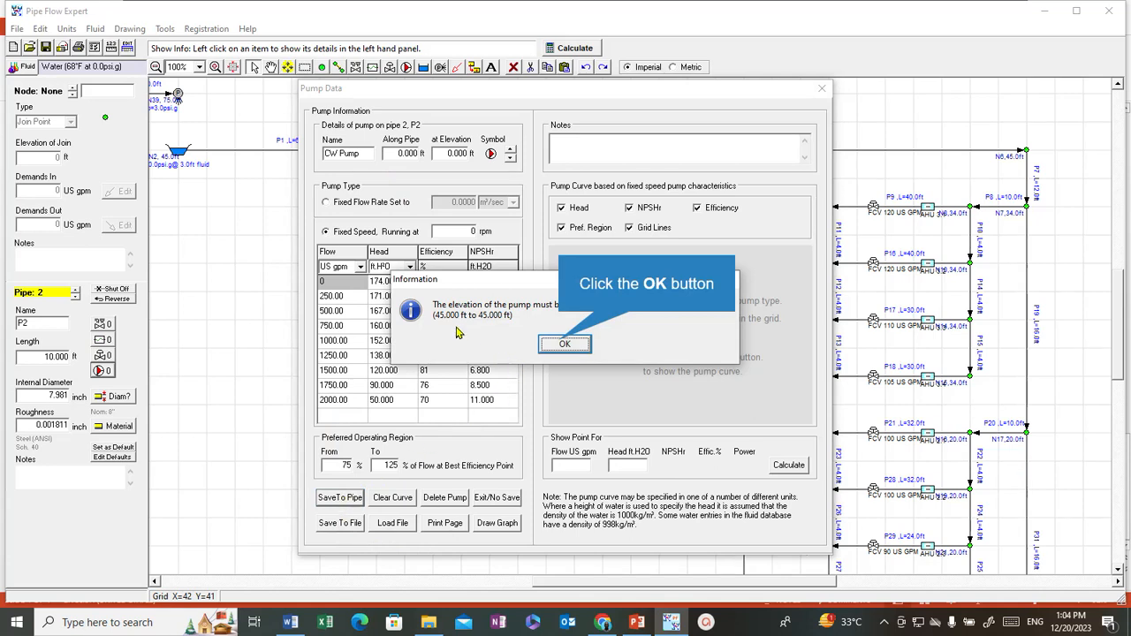
left_click(554, 344)
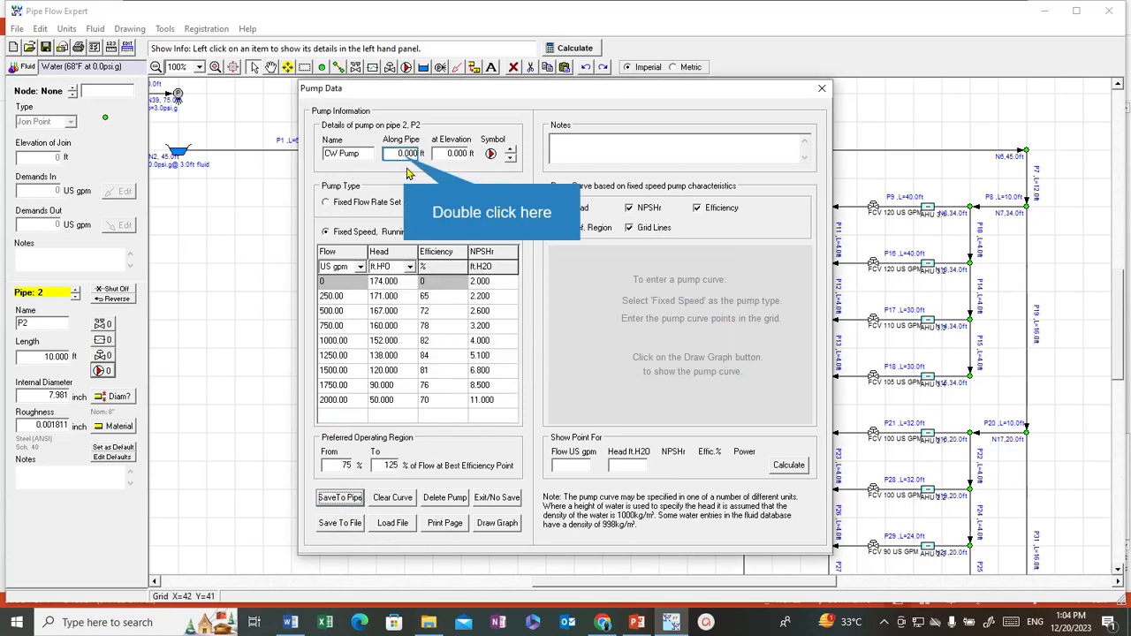
Set the pump's distance along pipe P2 to 5 ft.
double_click(404, 154)
double_click(404, 154)
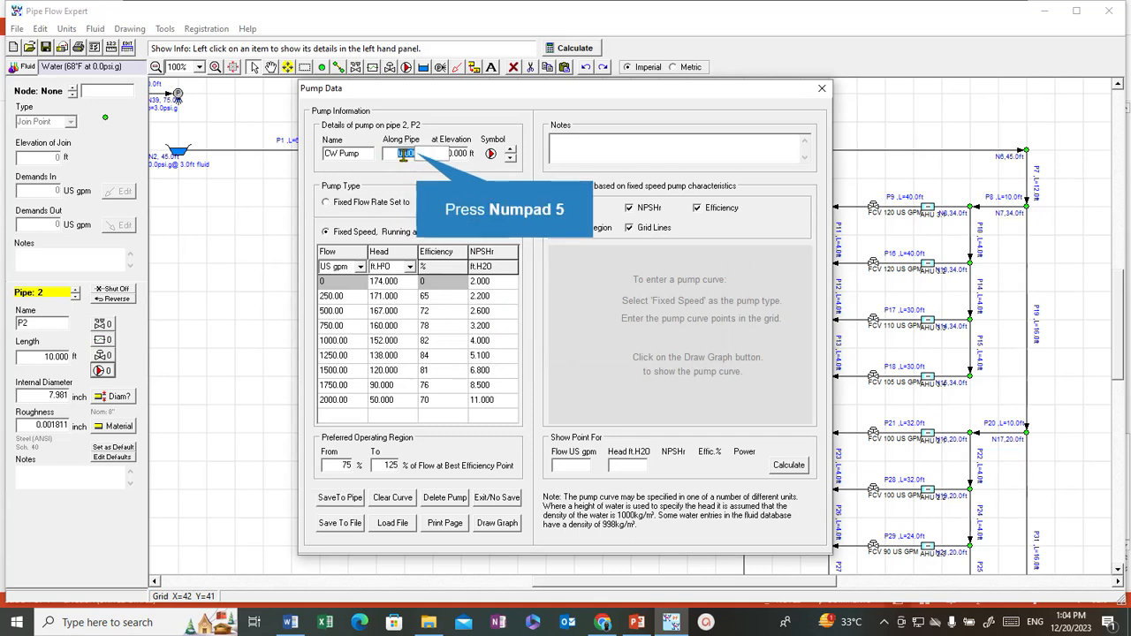
type("5")
left_click(440, 153)
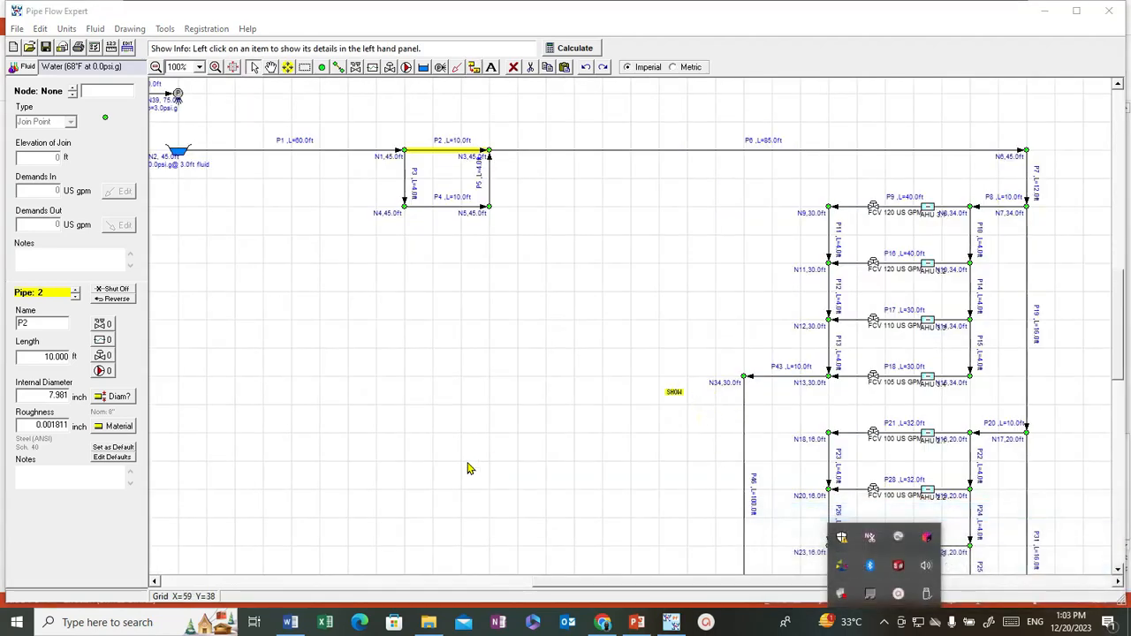
Add a pump to pipe P2 using the CW Pump.pfpm file from the Pump folder.
left_click(470, 468)
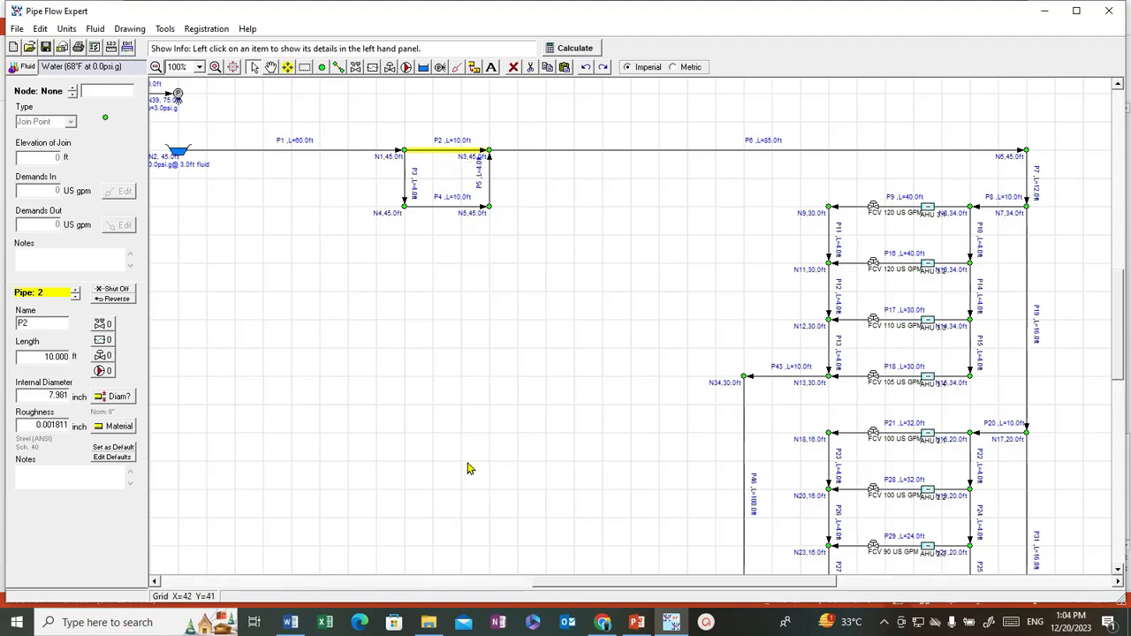
left_click(103, 371)
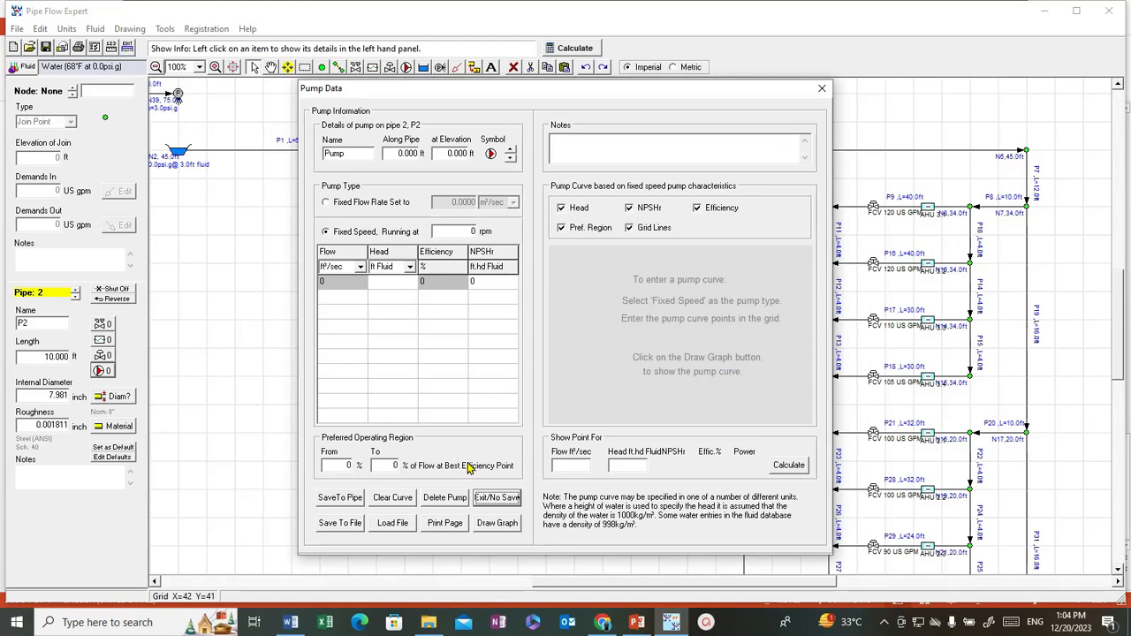
left_click(392, 523)
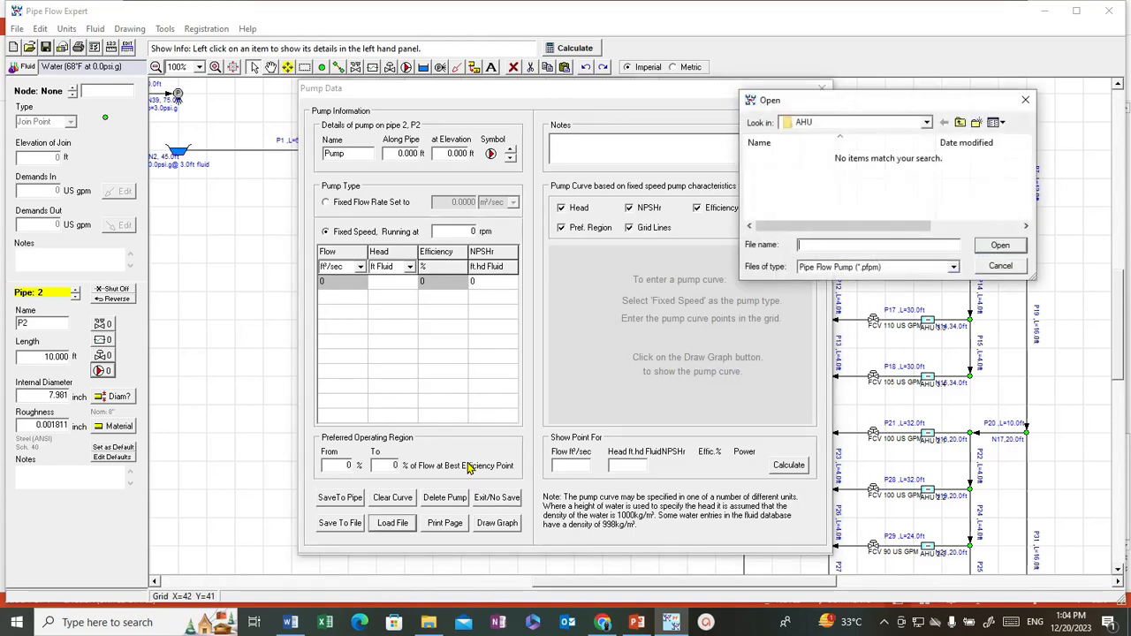
left_click(960, 122)
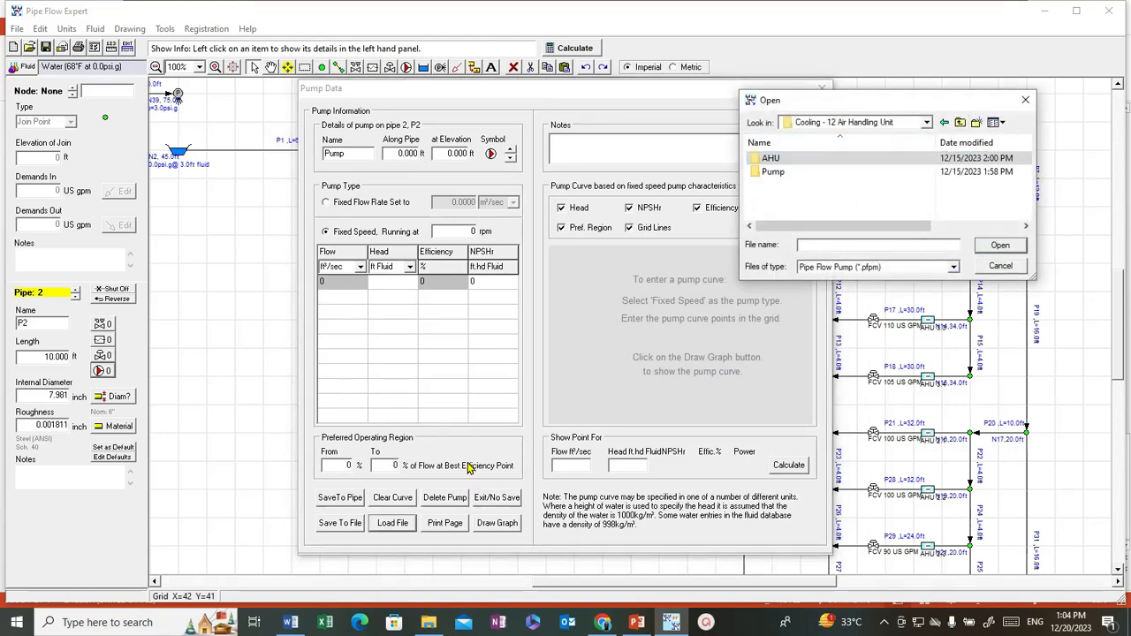
double_click(774, 171)
left_click(811, 160)
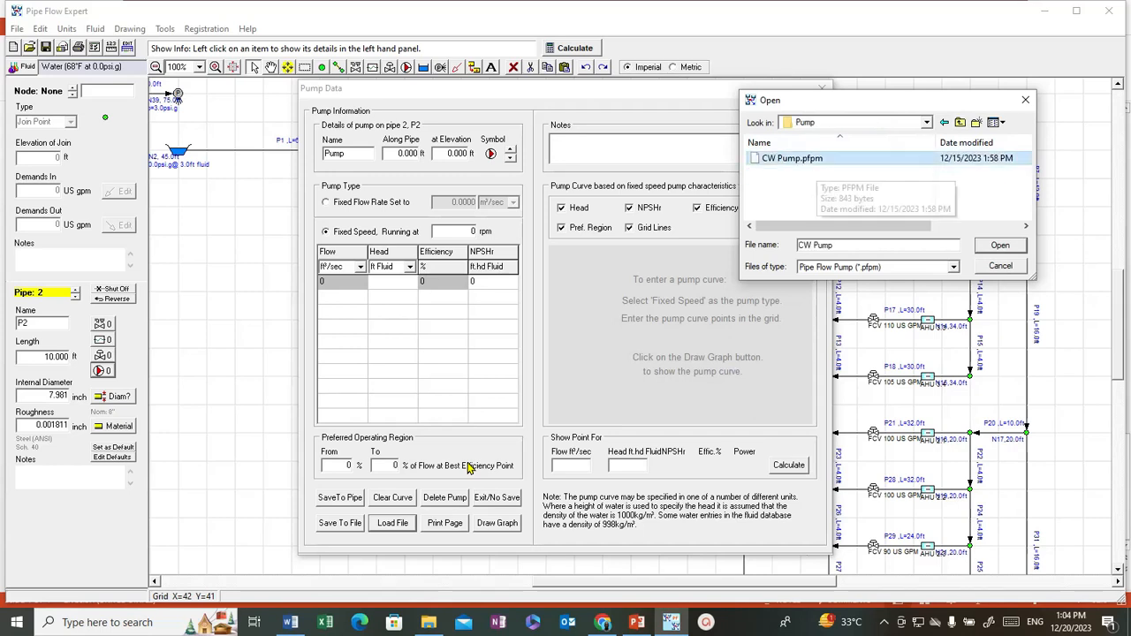
double_click(815, 159)
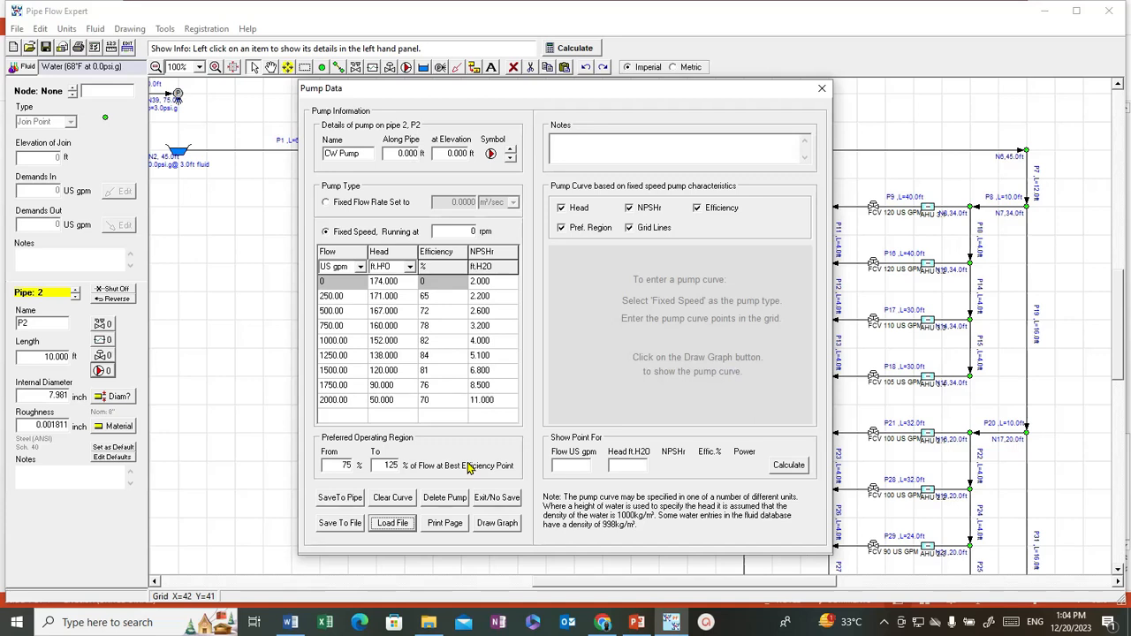
Position the pump 5 ft along pipe P2 at 45 ft elevation, and save it to the pipe with its performance curve drawn.
left_click(340, 497)
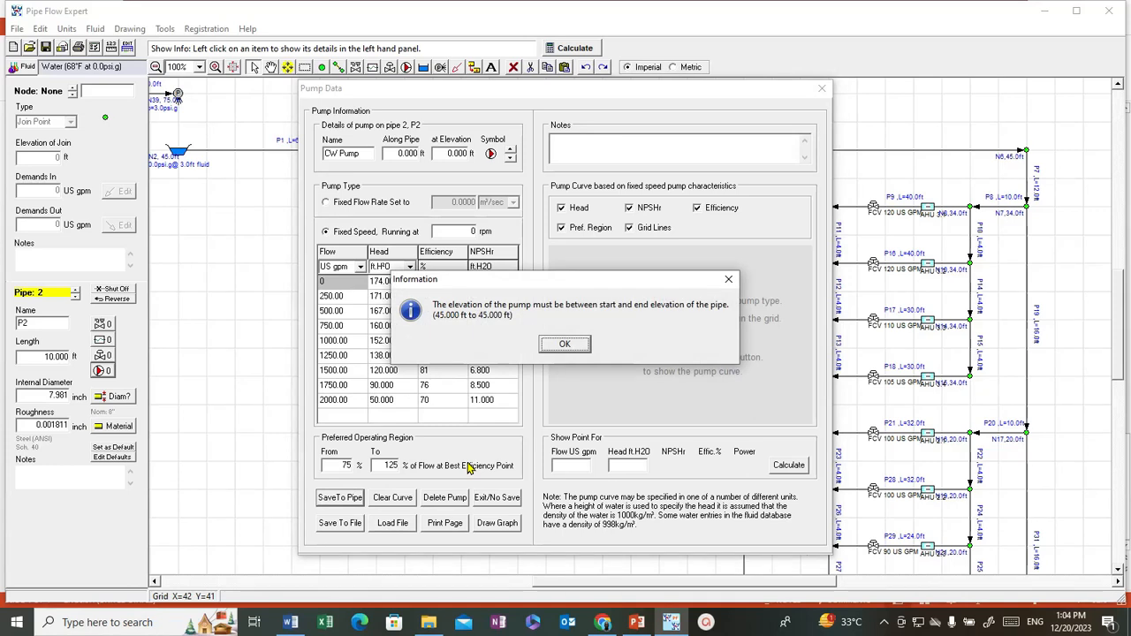
key("Return")
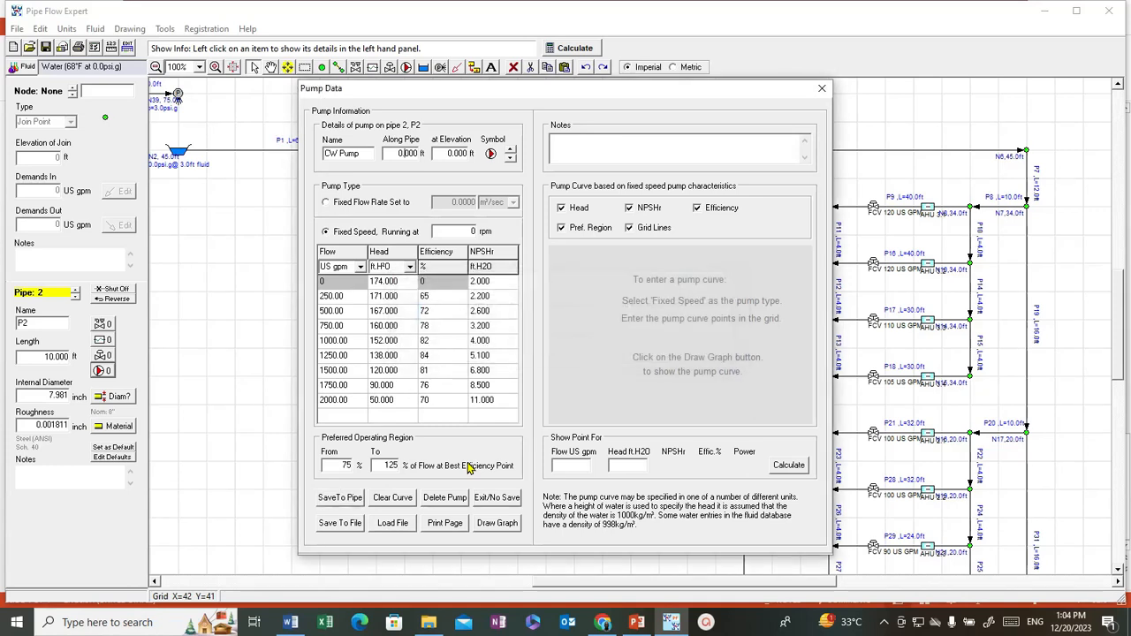
key("ctrl+a")
type("5")
key("Tab")
type("45")
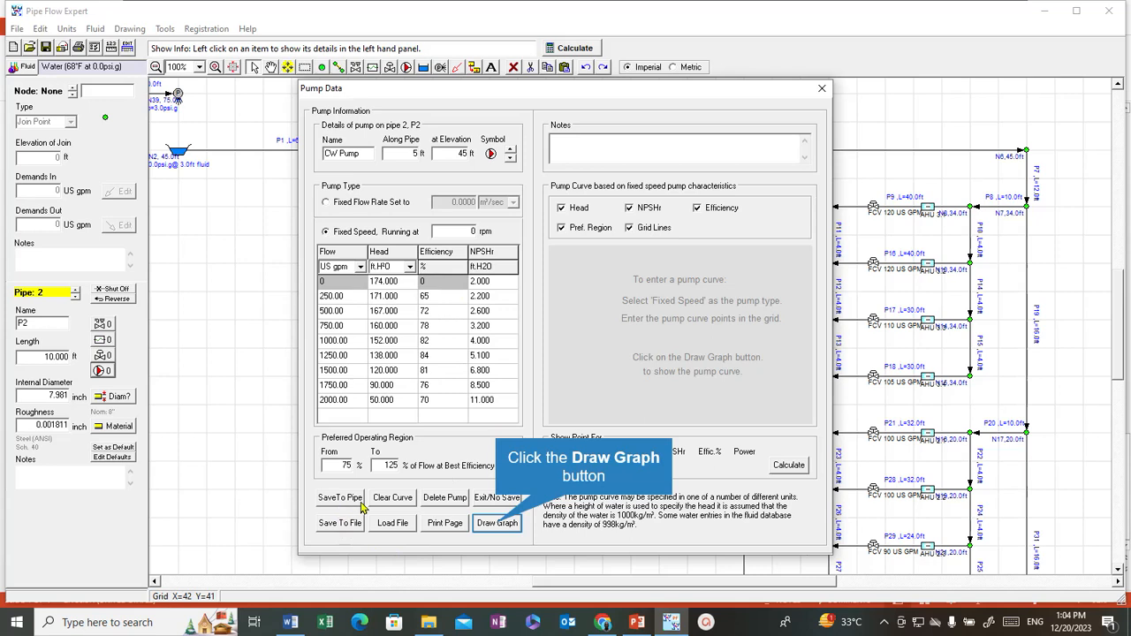
left_click(496, 523)
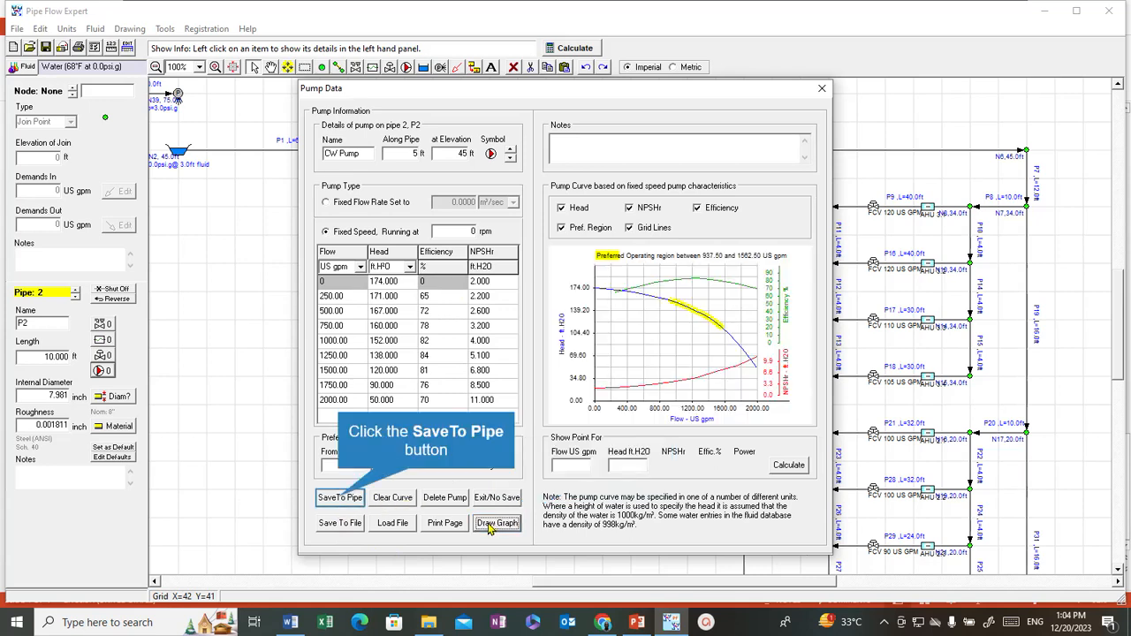
left_click(341, 498)
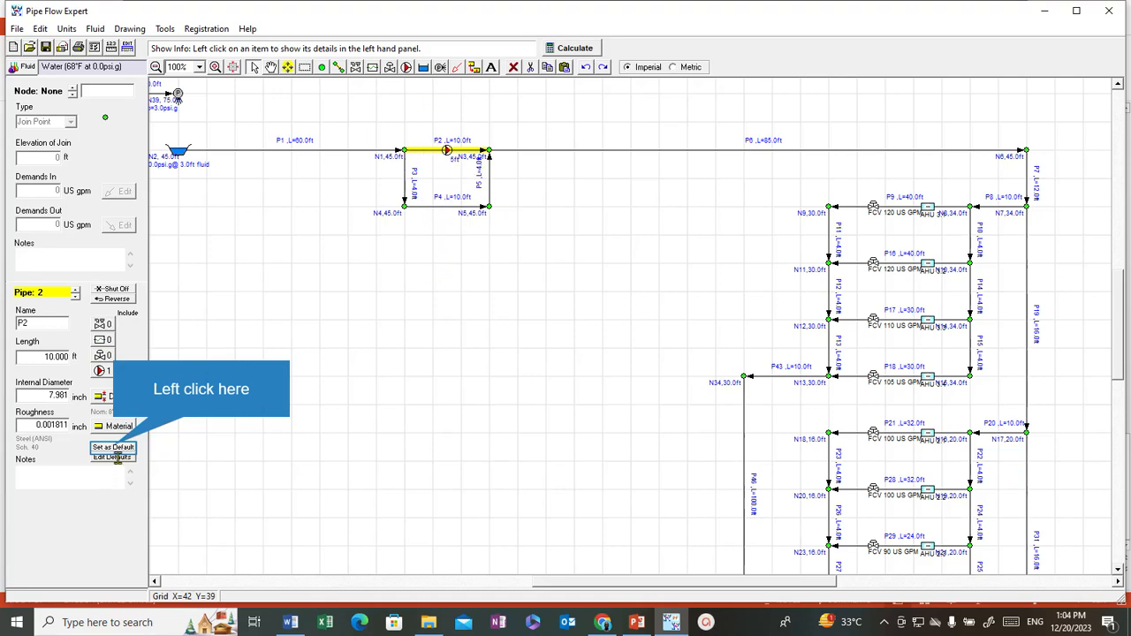
Make pipe P2's values the default pipe values.
left_click(113, 447)
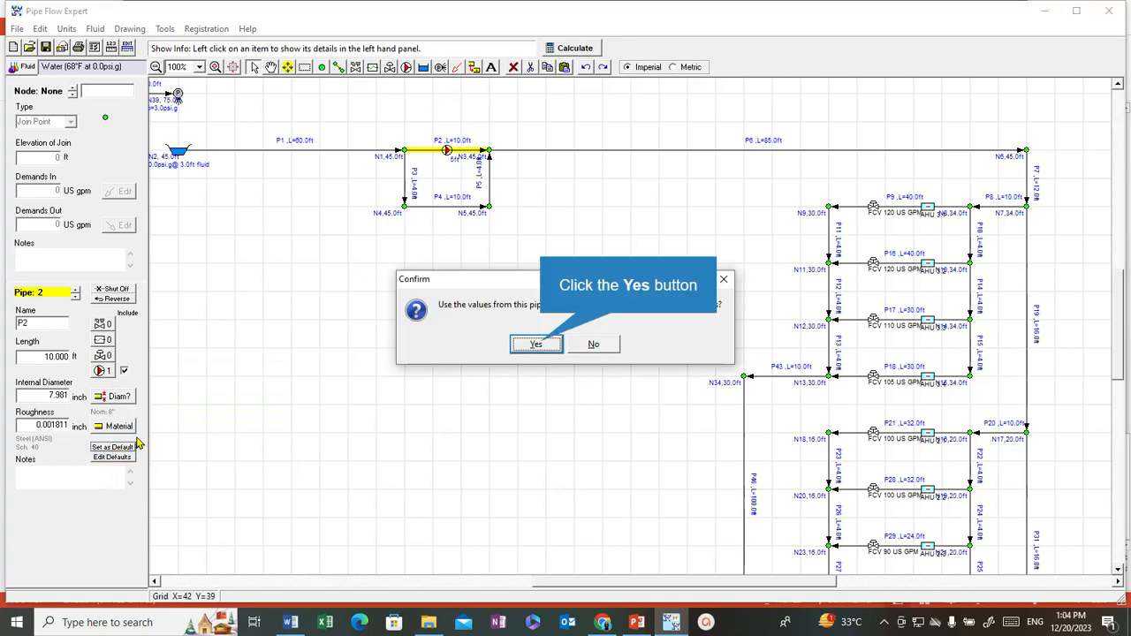
left_click(541, 345)
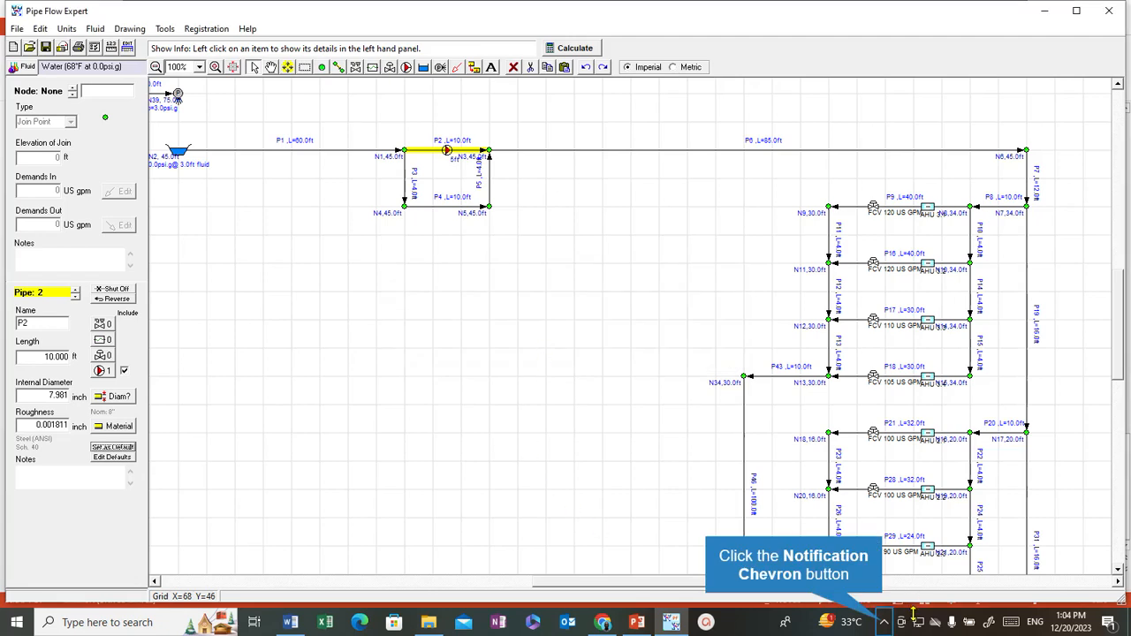
left_click(882, 624)
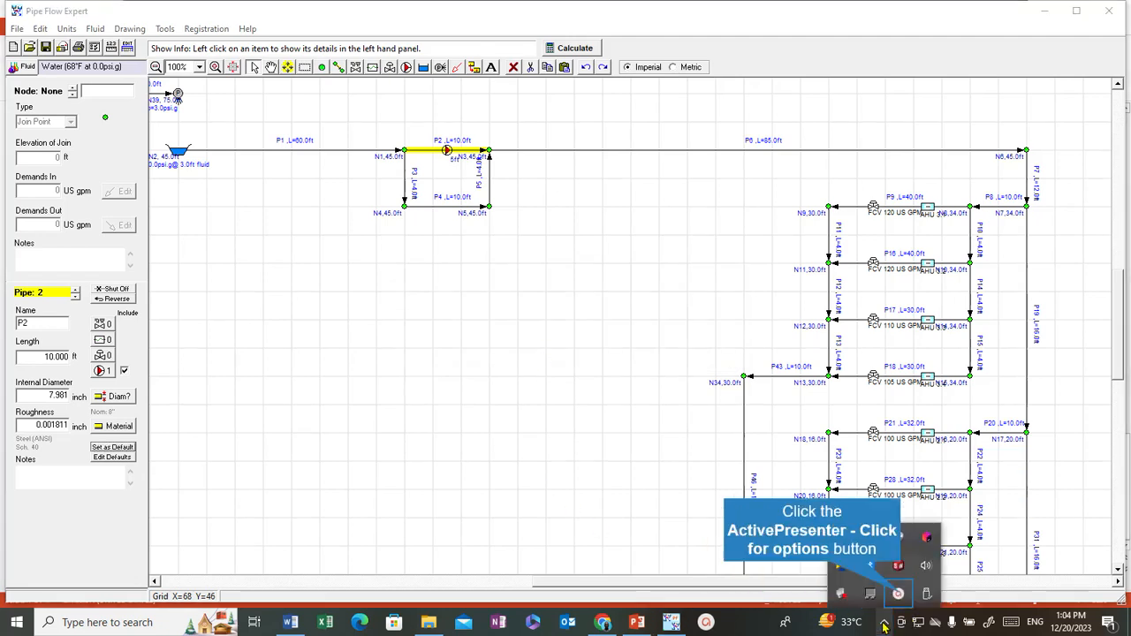
left_click(898, 594)
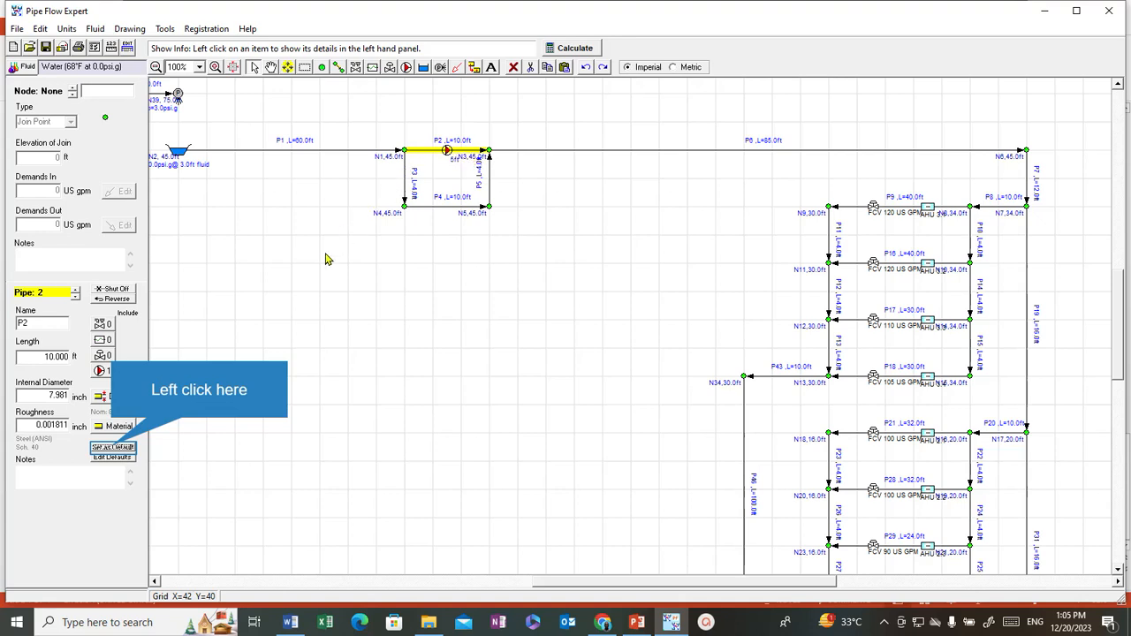
Make pipe P2's values the default pipe values and copy them, including the pump, onto pipe P4.
left_click(114, 447)
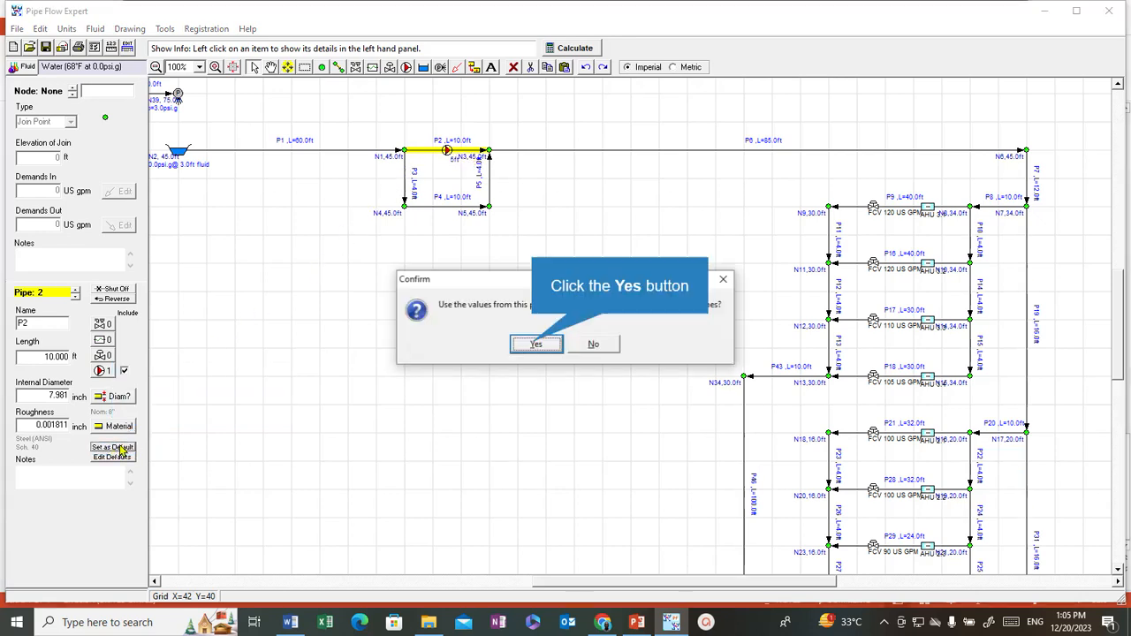
left_click(535, 347)
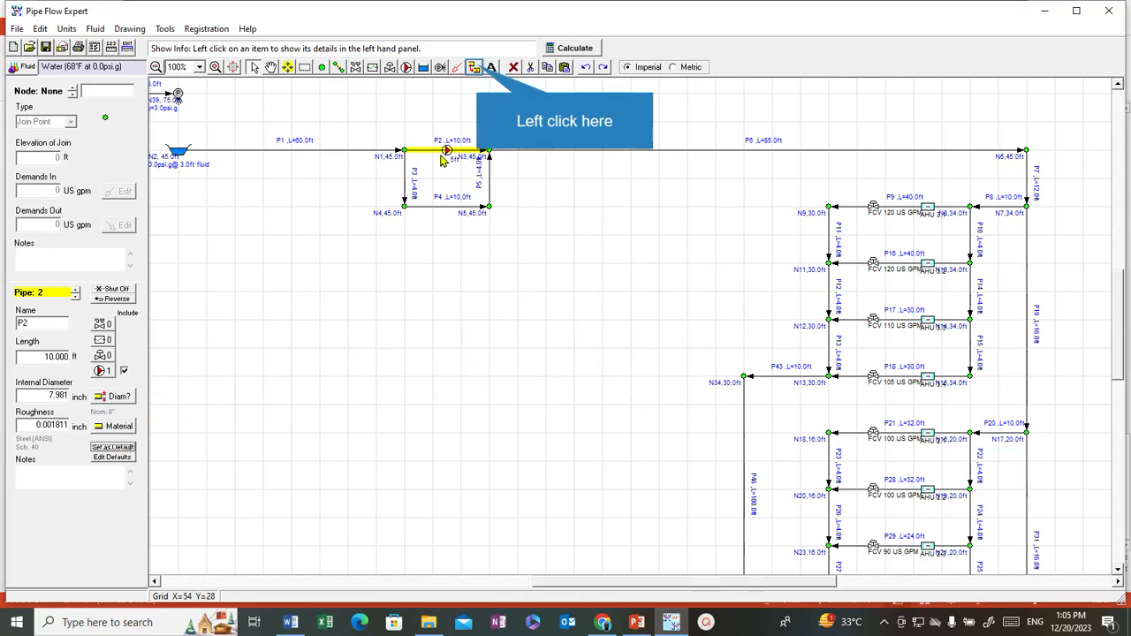
left_click(476, 69)
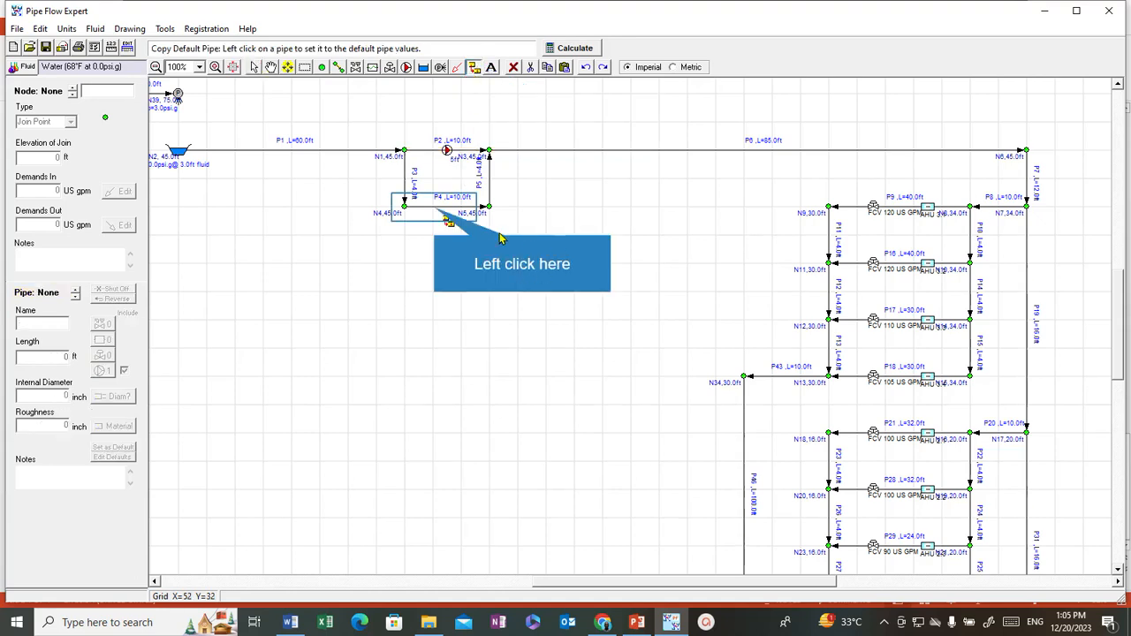
left_click(434, 208)
left_click(530, 370)
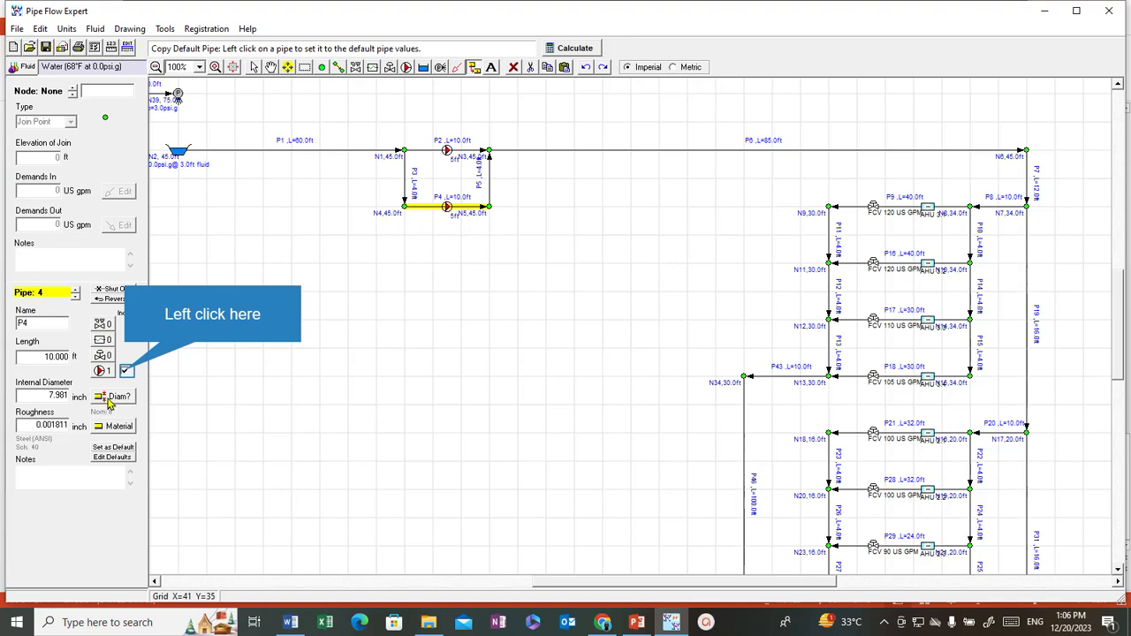
Exclude the pump on pipe P4 from the system and shut off pipe P5.
left_click(125, 371)
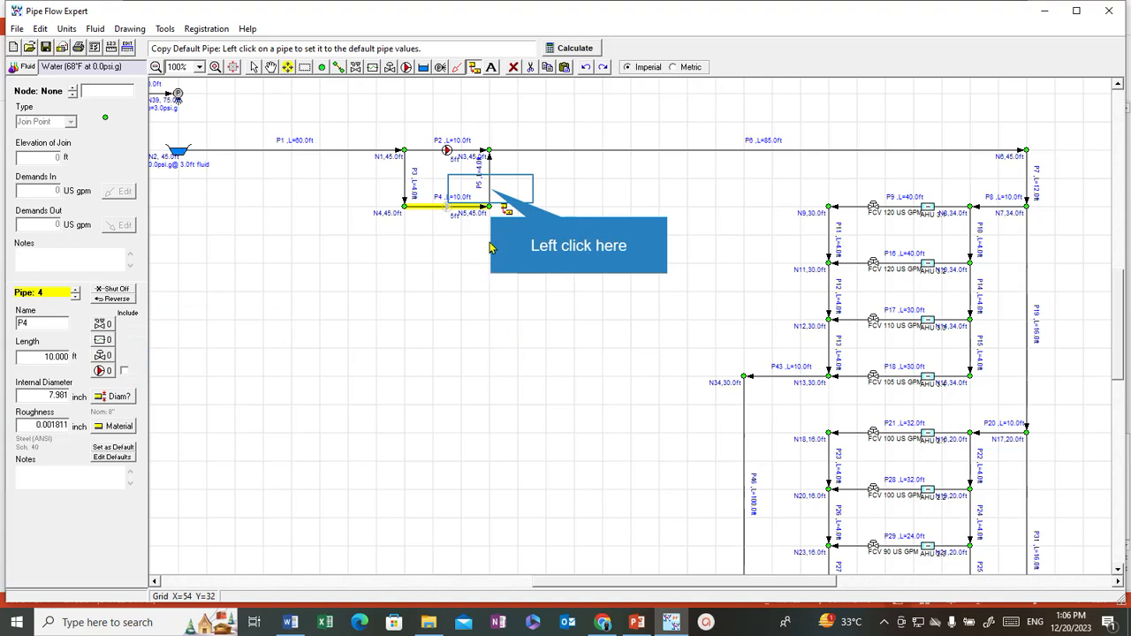
left_click(491, 195)
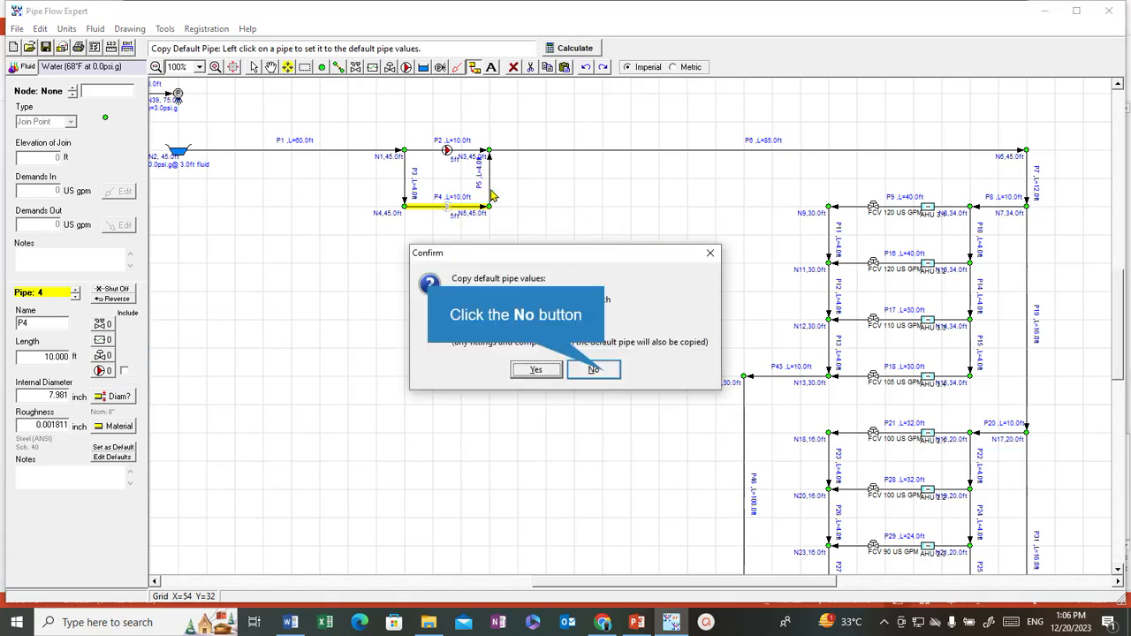
left_click(608, 378)
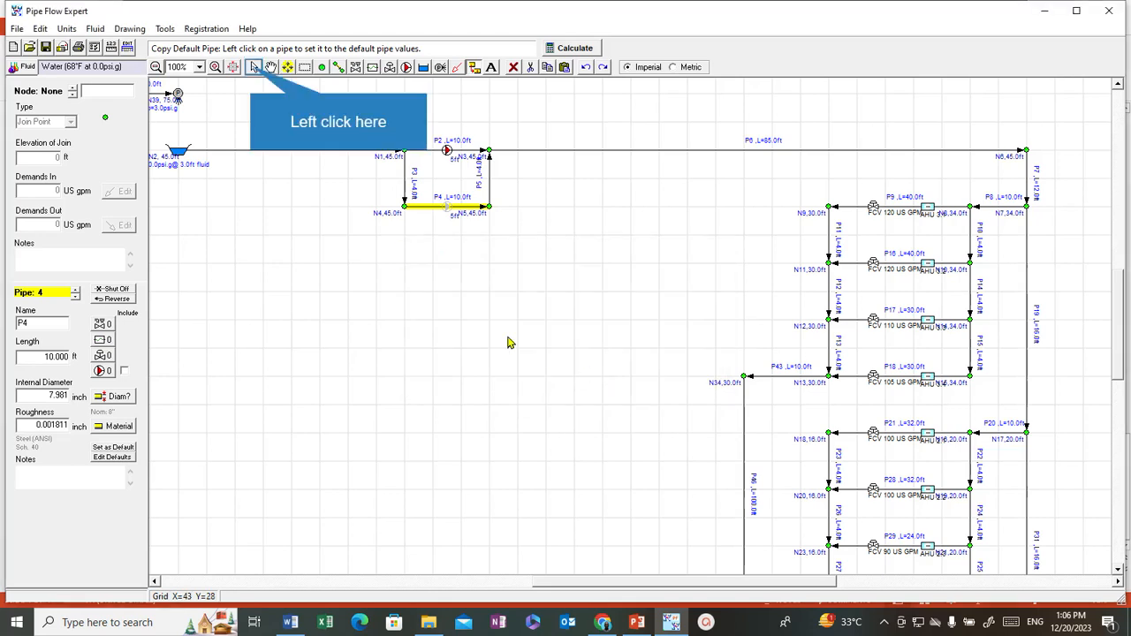
left_click(251, 70)
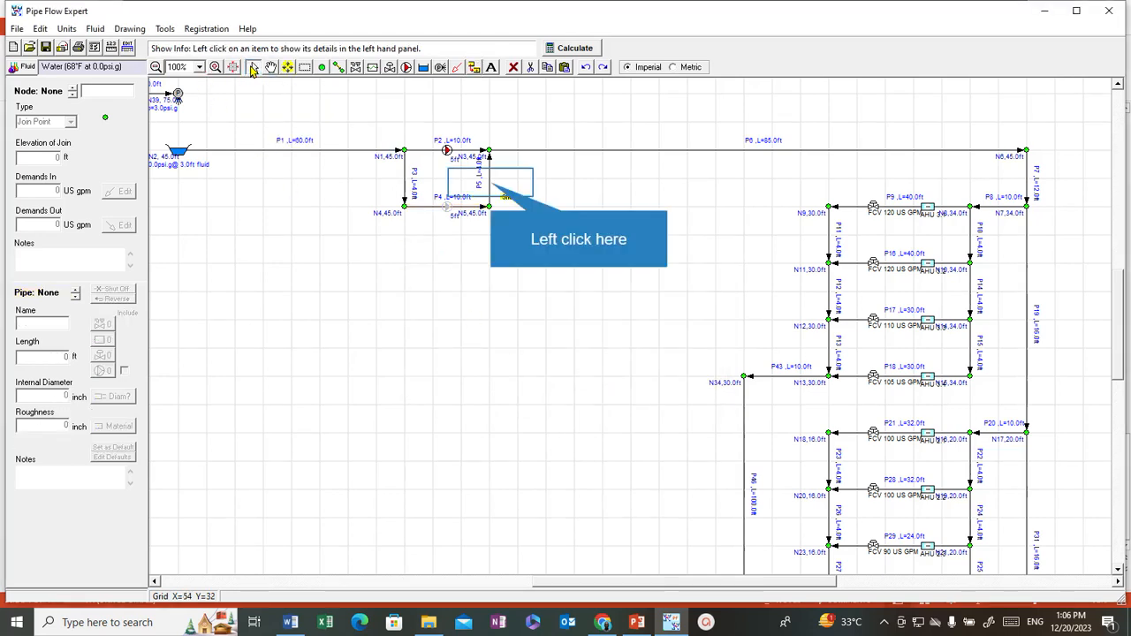
left_click(492, 189)
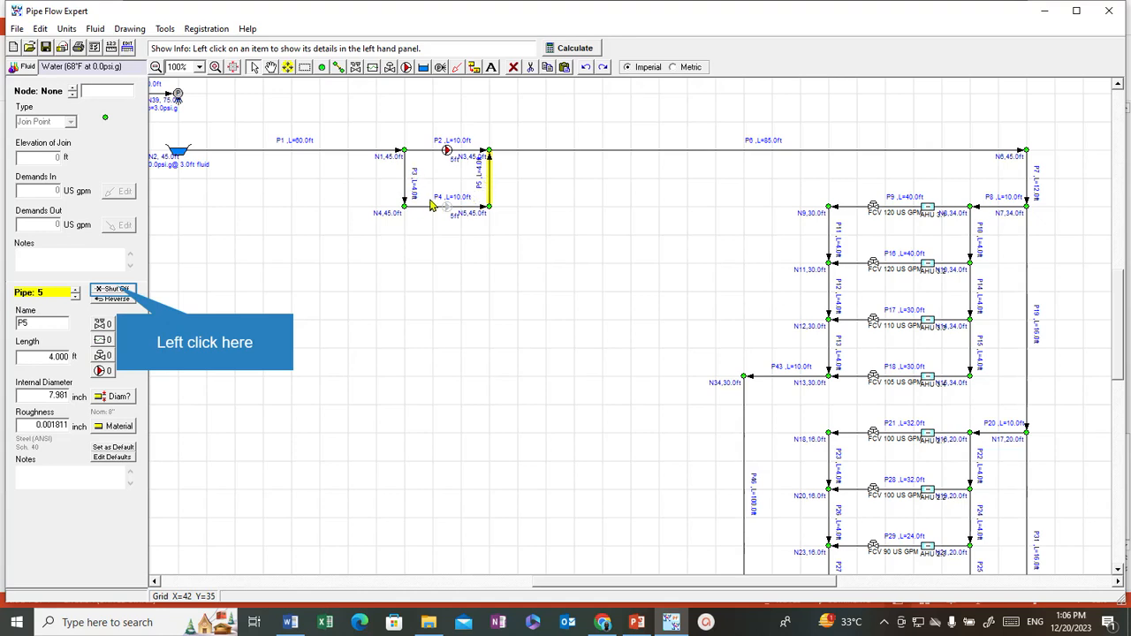
left_click(120, 293)
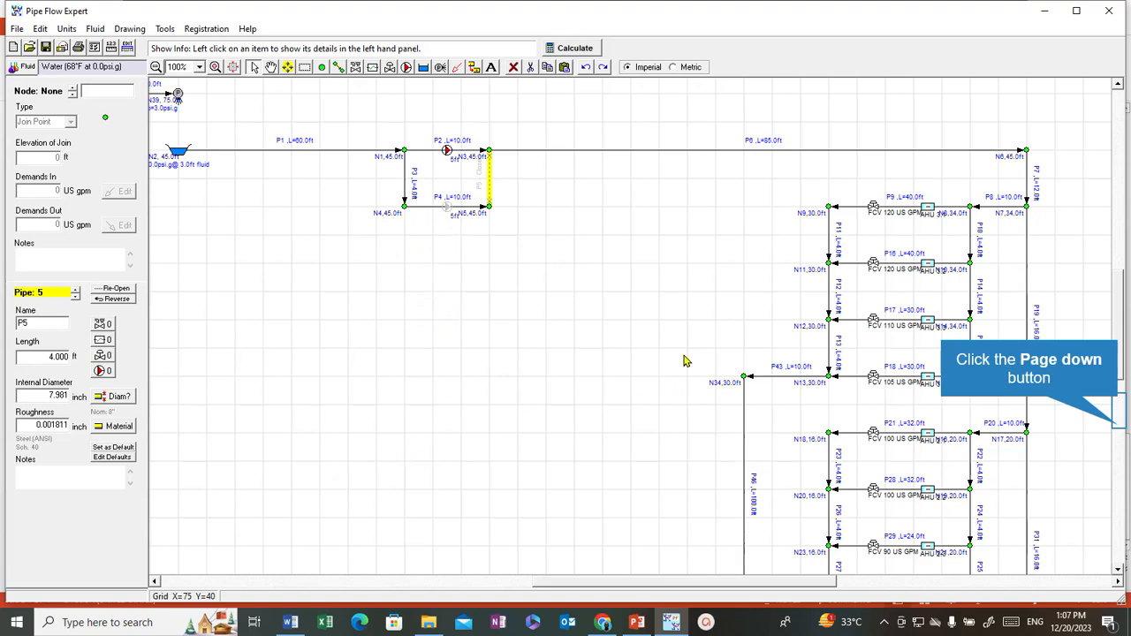
Calculate the pipe network and open the detailed results table.
left_click(1121, 429)
double_click(1120, 466)
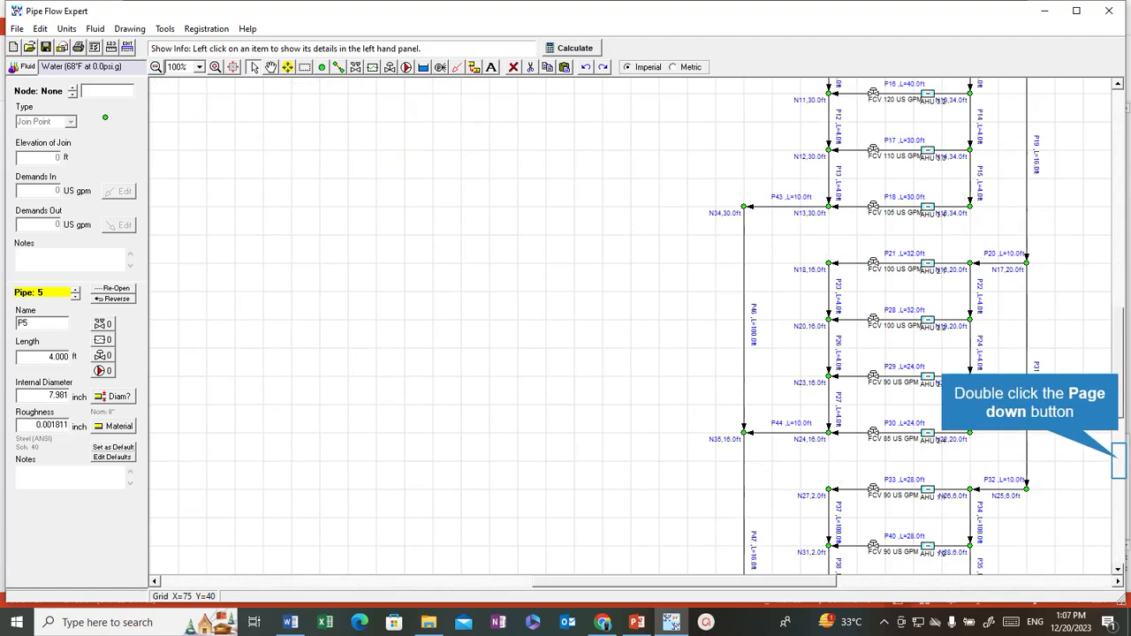
double_click(491, 589)
double_click(531, 581)
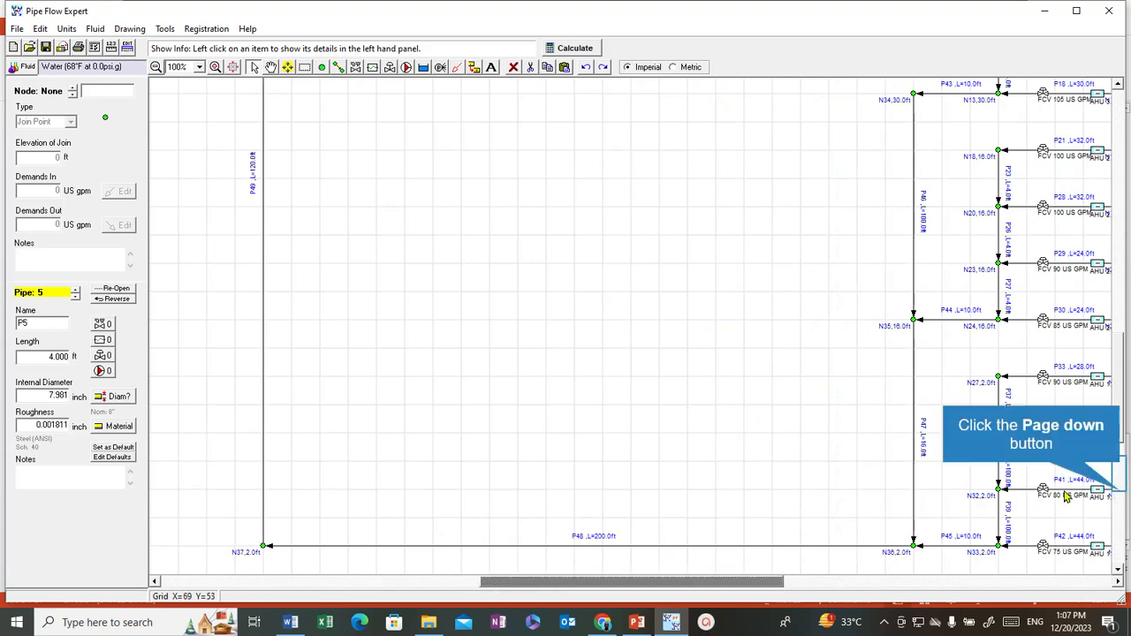
left_click(1121, 499)
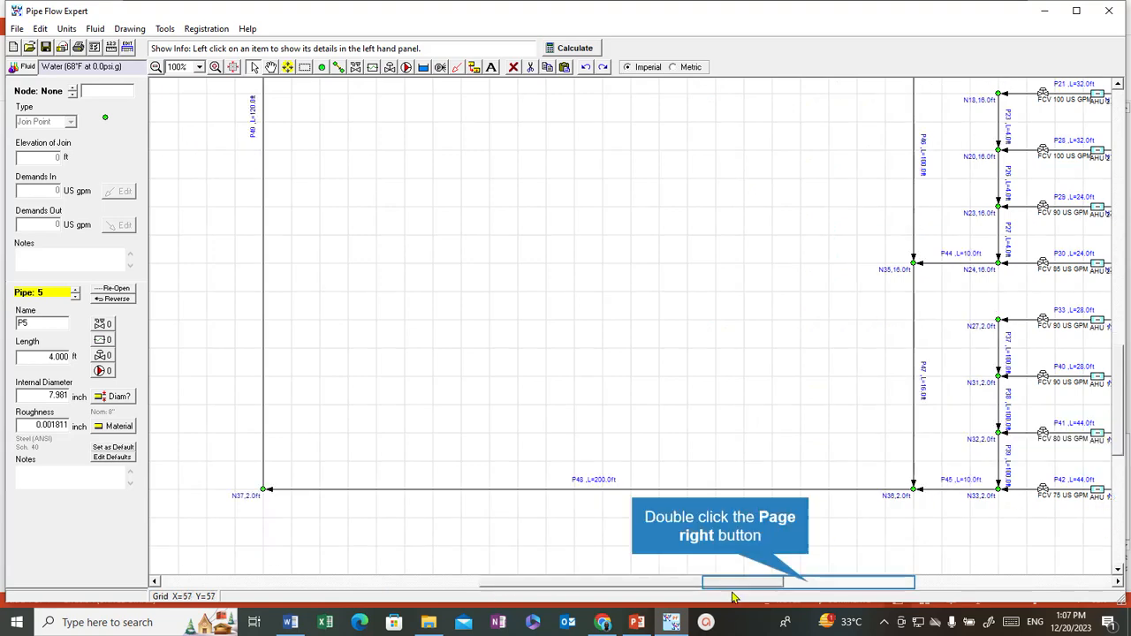
double_click(810, 584)
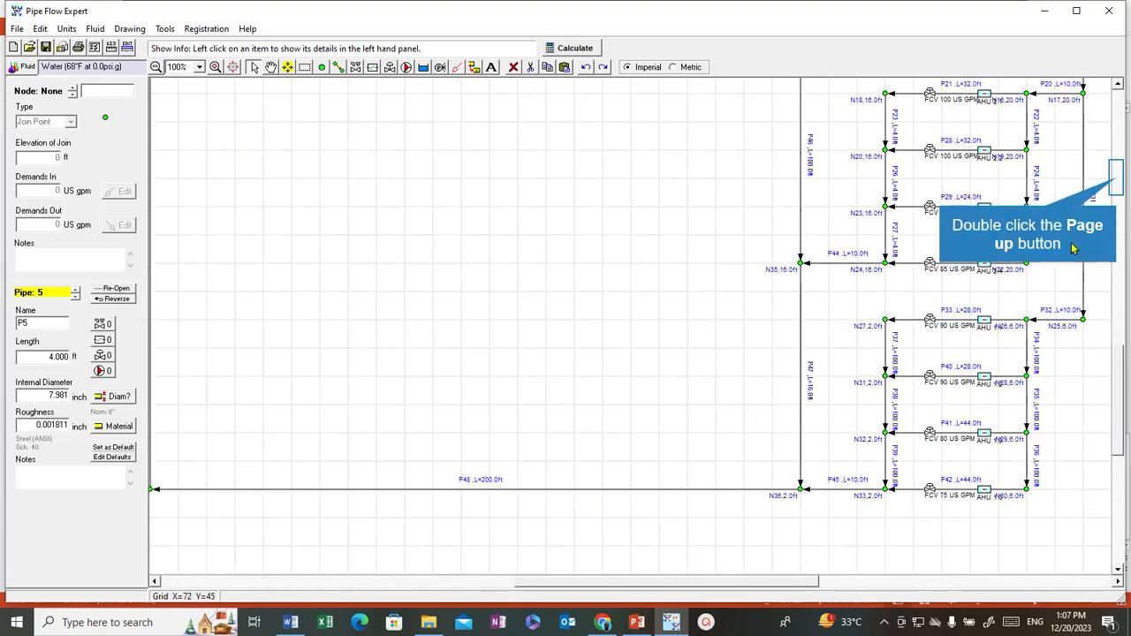
double_click(1117, 183)
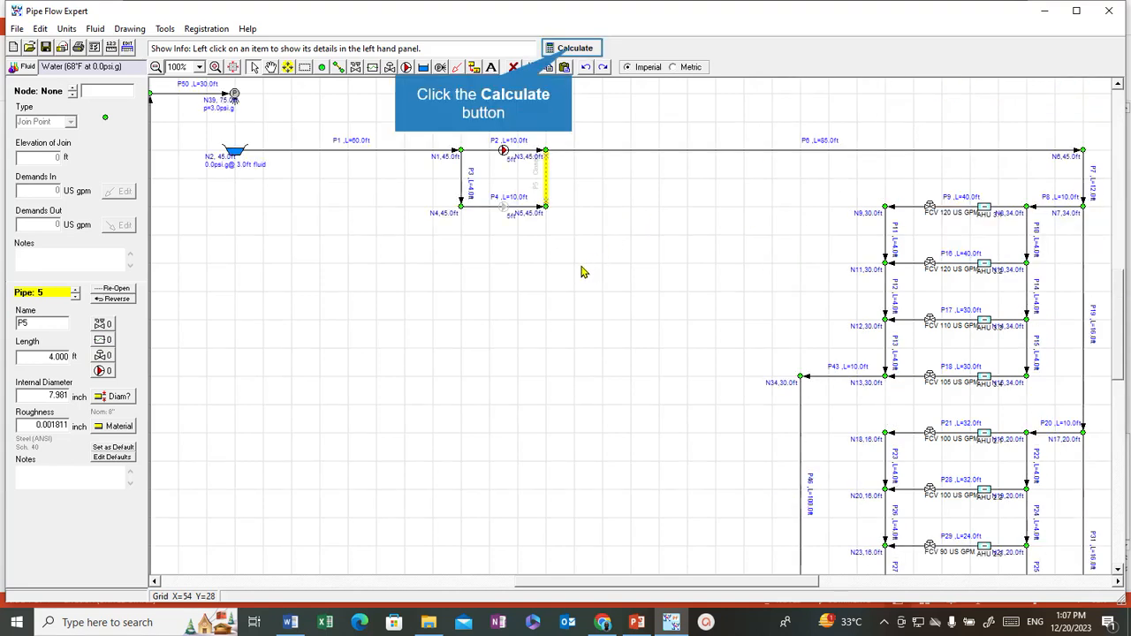
left_click(573, 51)
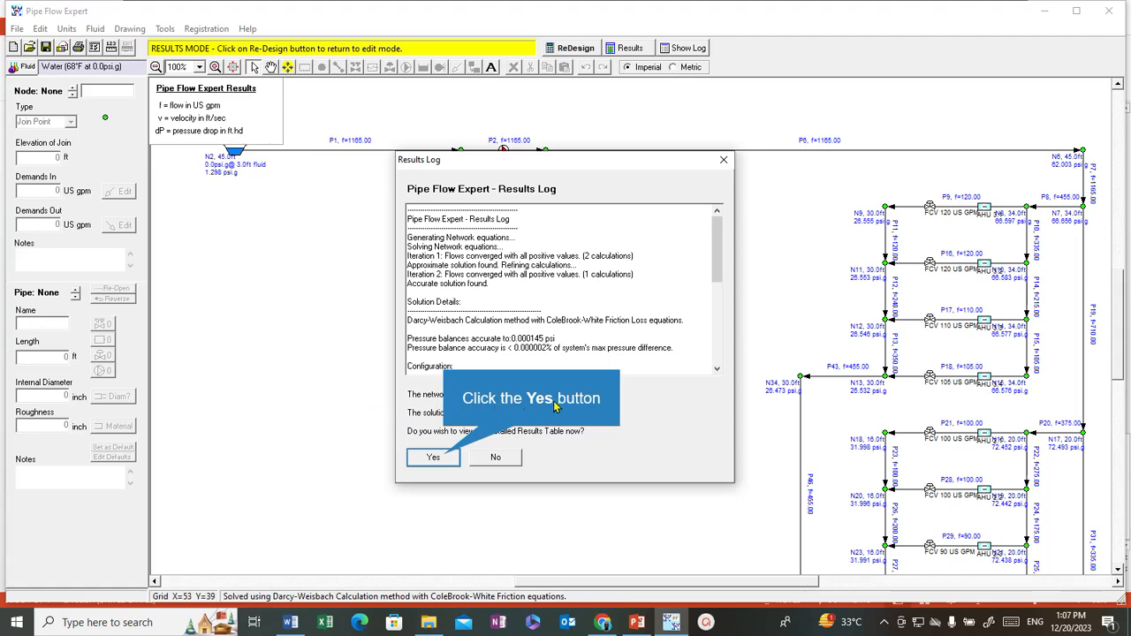
left_click(445, 458)
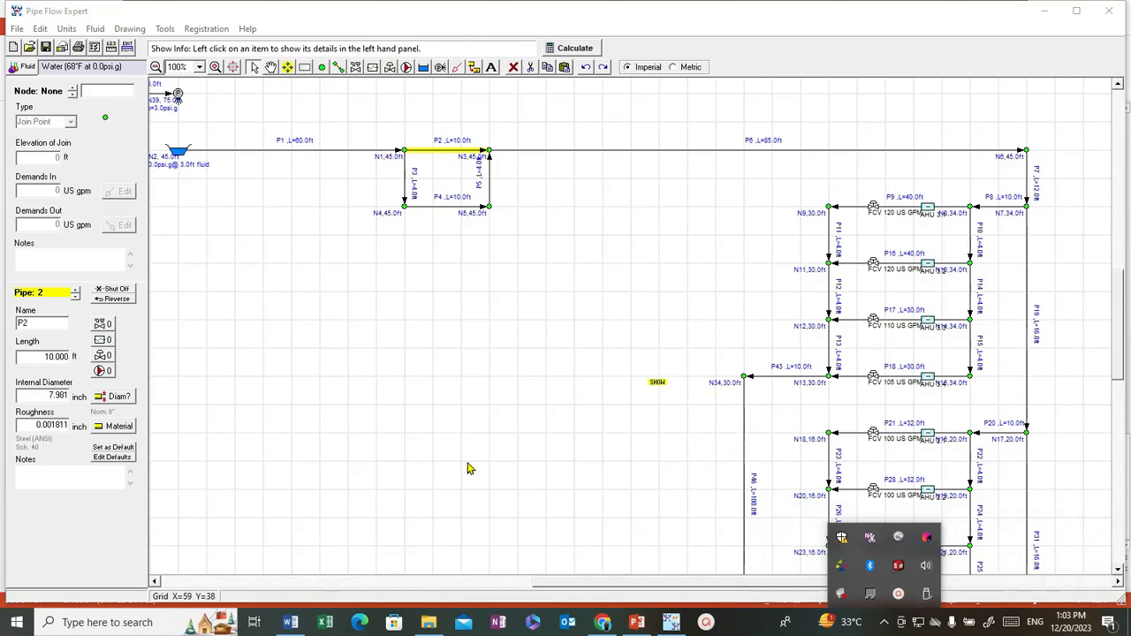
Add a pump to pipe P2 and load its data from the CW Pump file in the Pump folder.
left_click(468, 468)
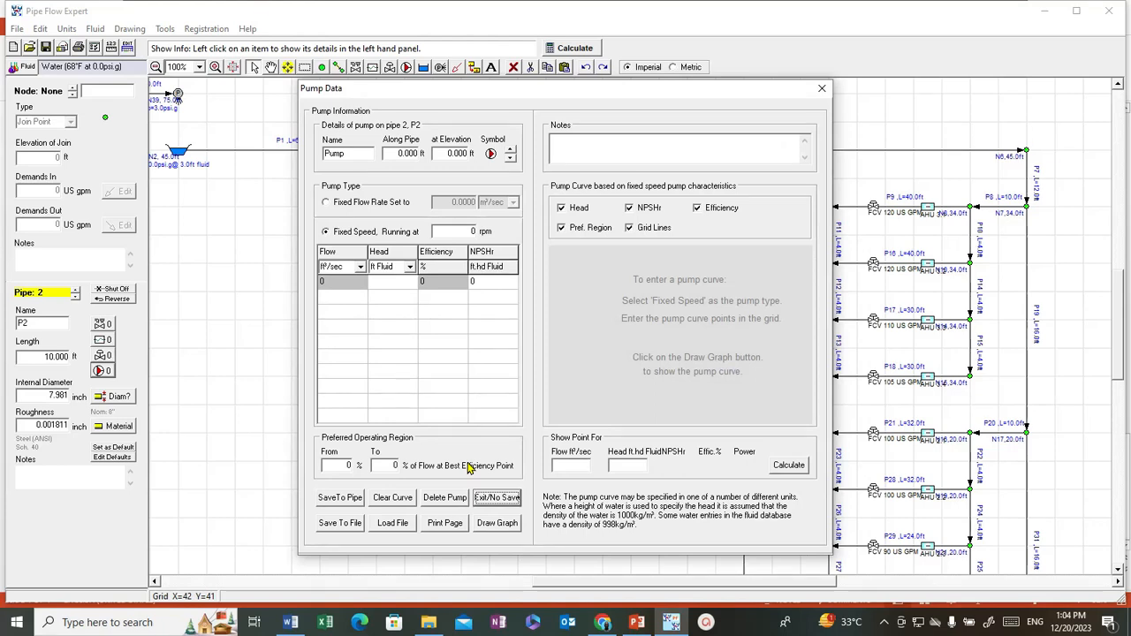
left_click(392, 523)
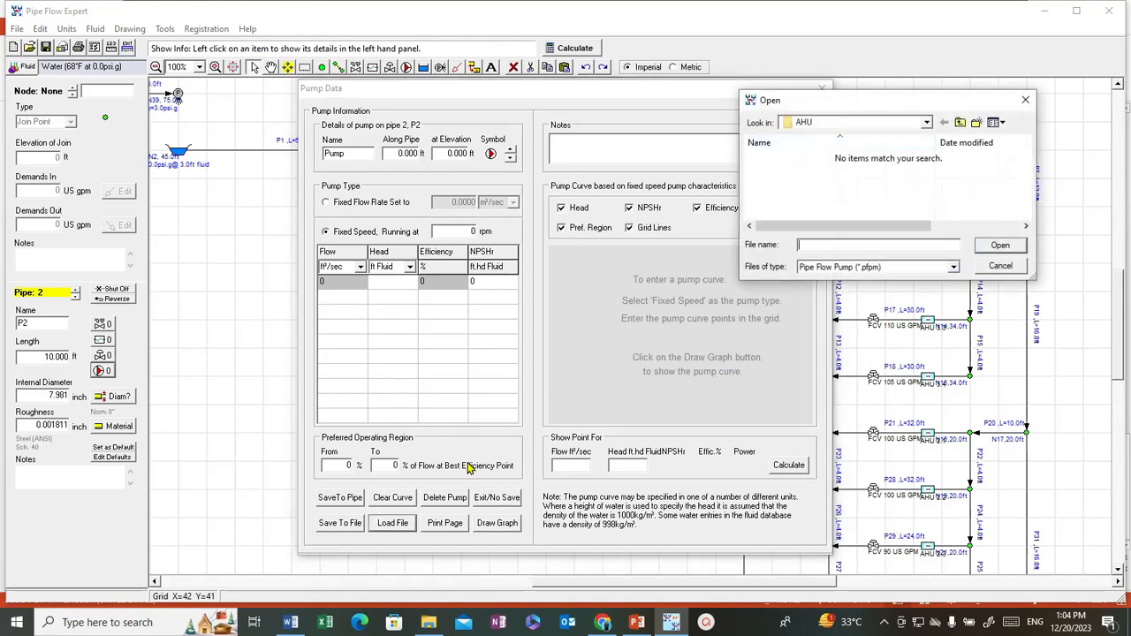
left_click(960, 122)
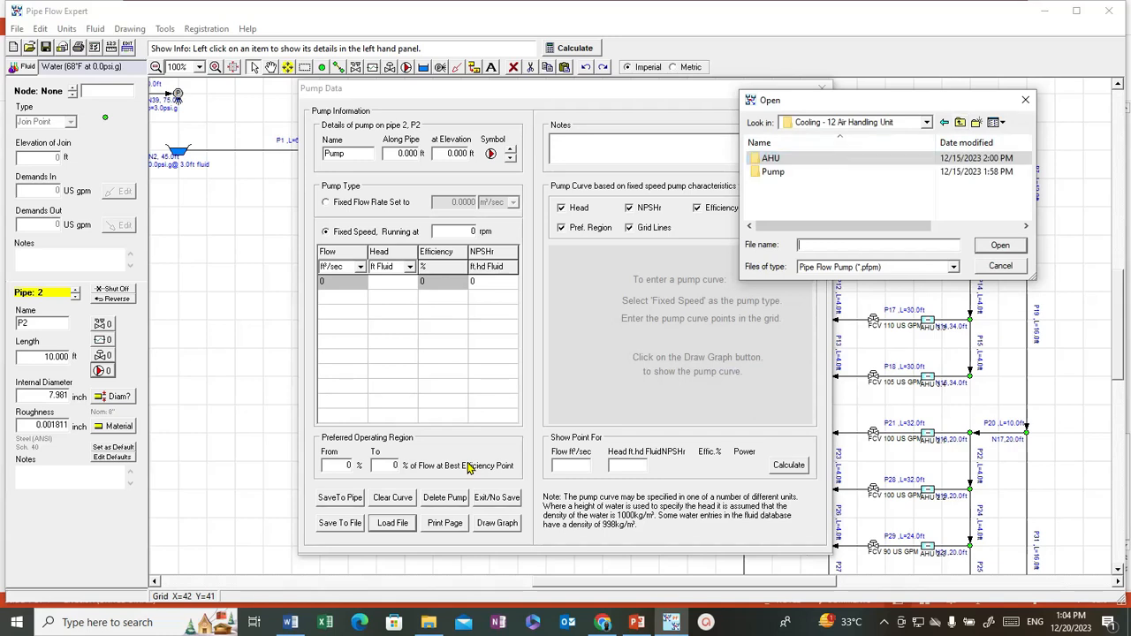
double_click(773, 171)
double_click(792, 158)
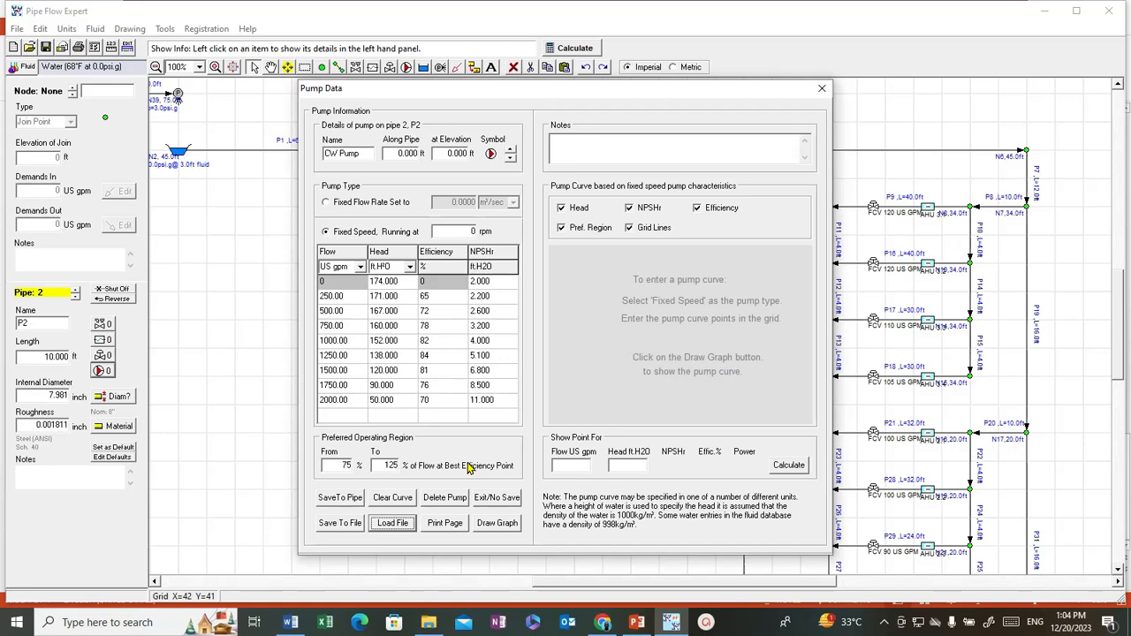
Position the CW Pump 5 ft along pipe P2 at the pipe's 45 ft elevation and save it to the pipe.
left_click(340, 497)
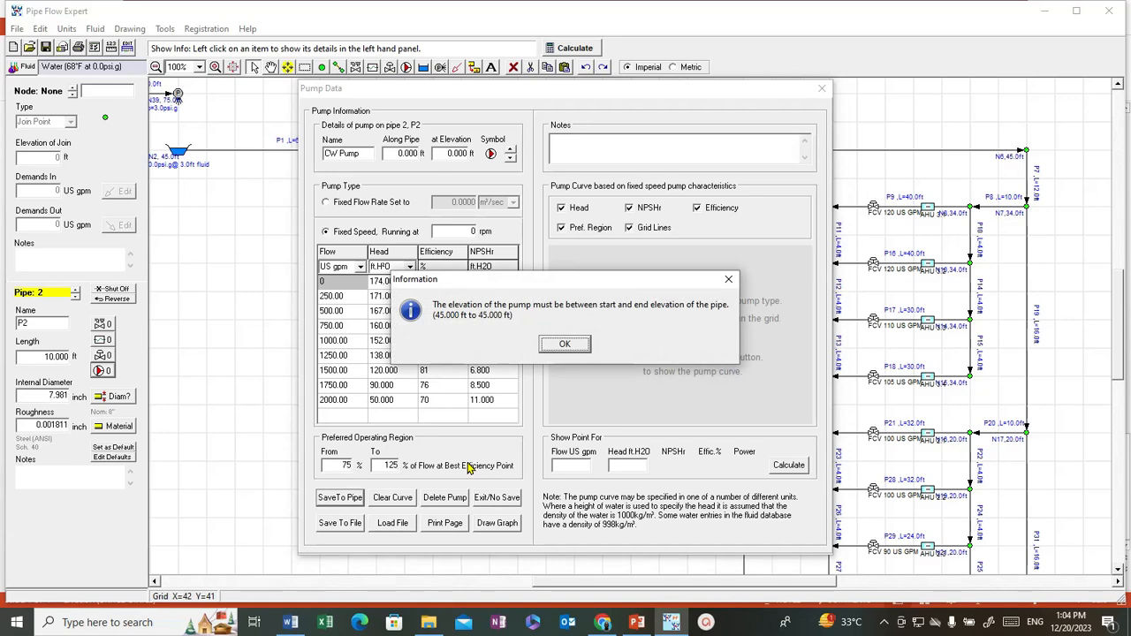
key("Return")
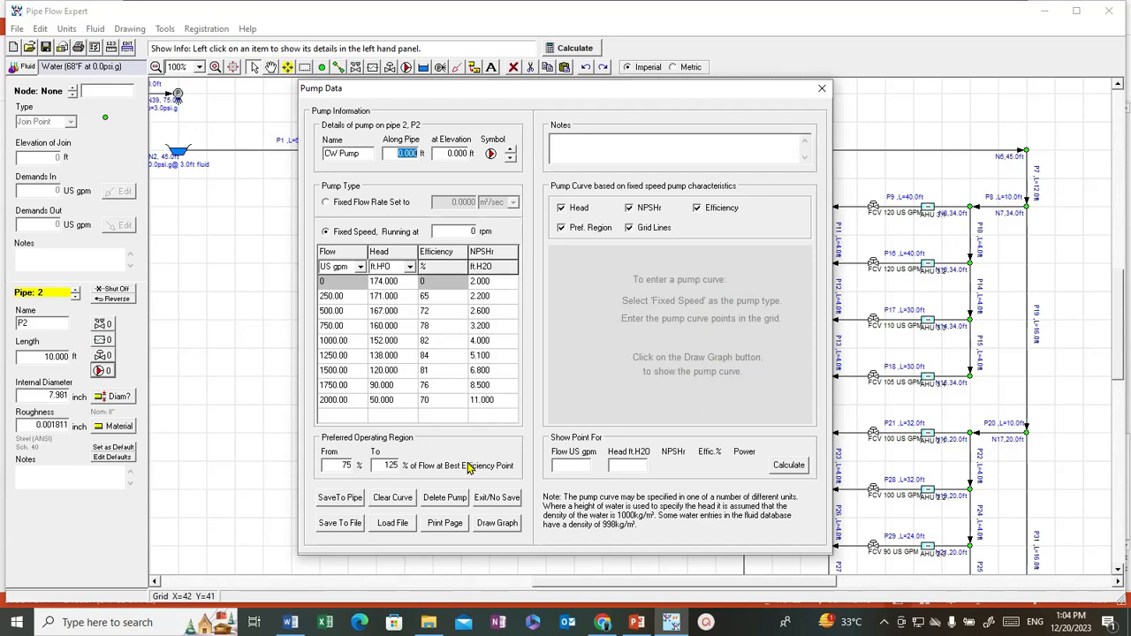
type("5")
left_click_drag(447, 155, 480, 158)
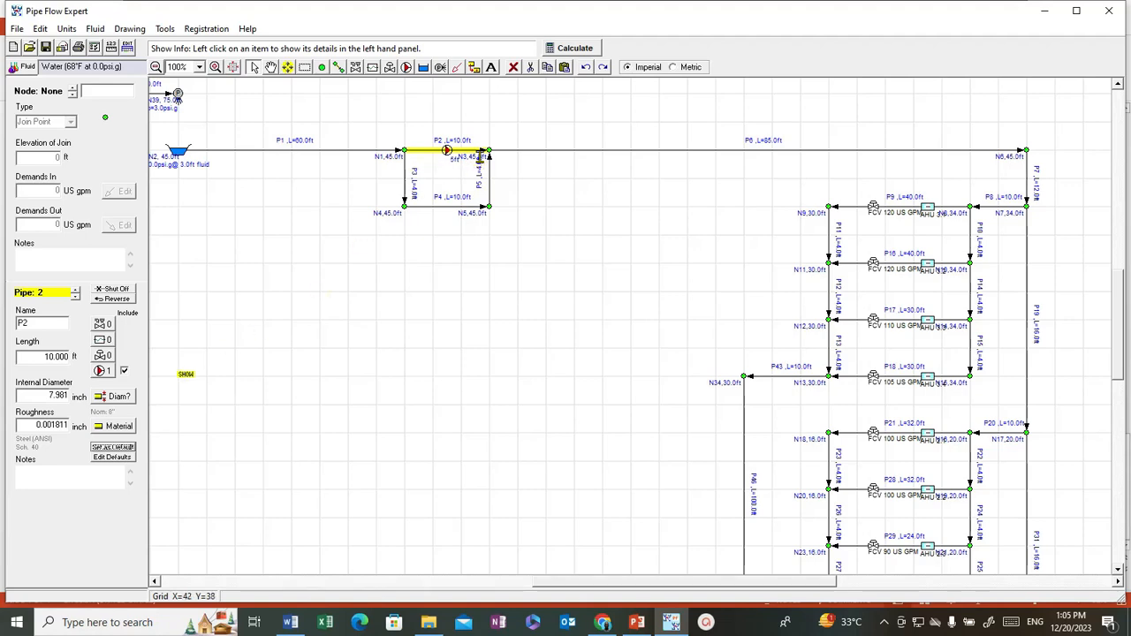
Set pipe P2's data as the default pipe values and apply them with the pump to parallel pipe P4.
left_click(112, 447)
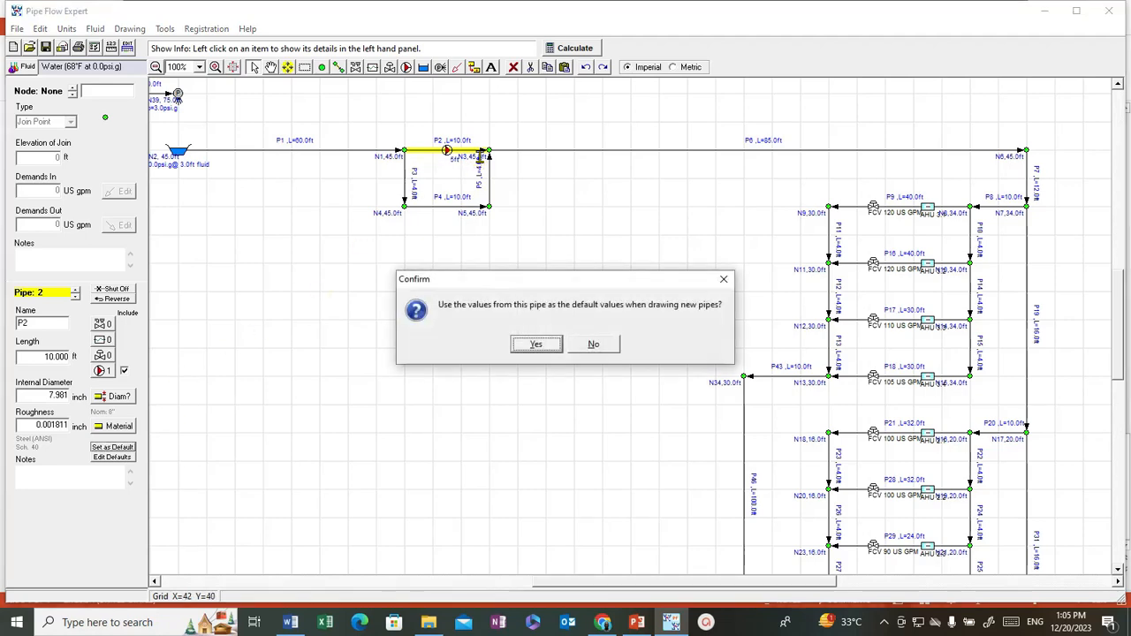
left_click(535, 344)
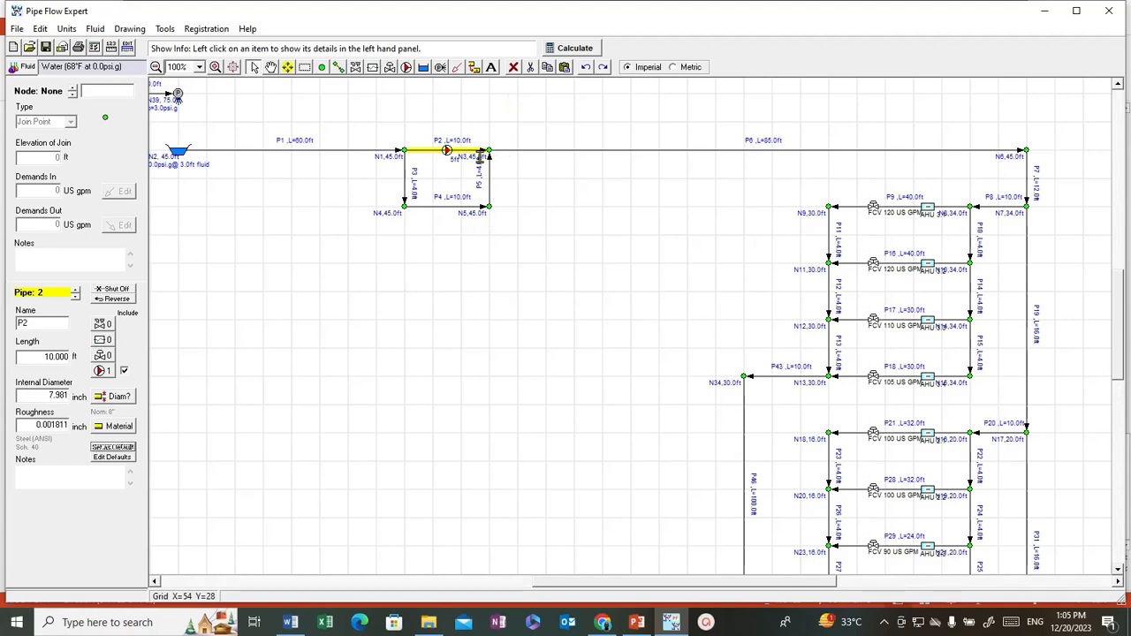
left_click(474, 67)
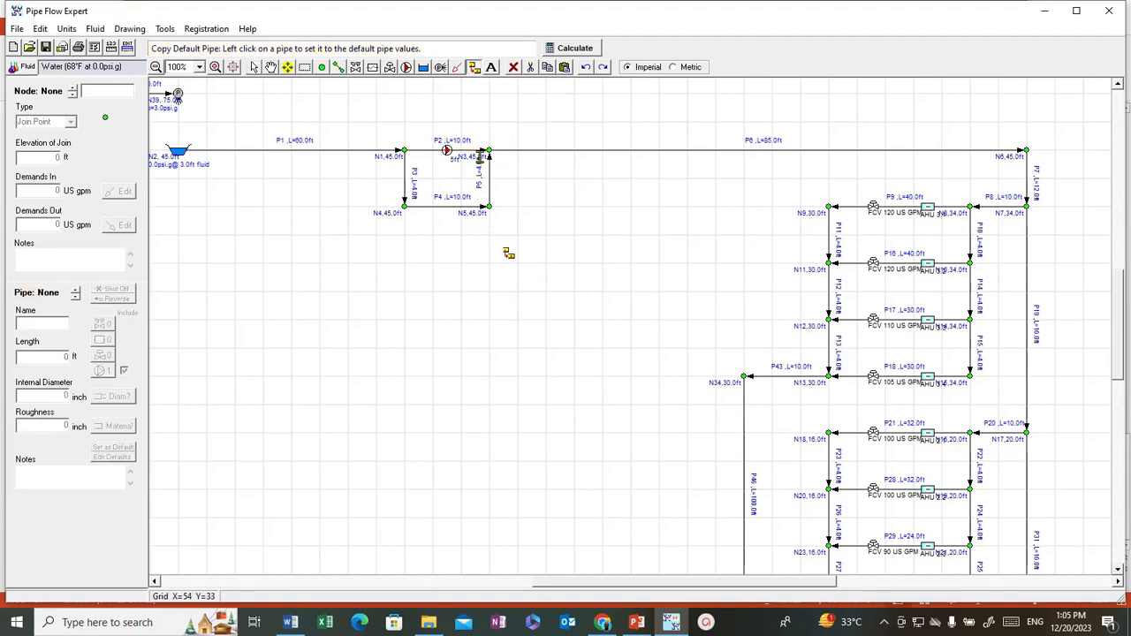
left_click(447, 211)
left_click(534, 369)
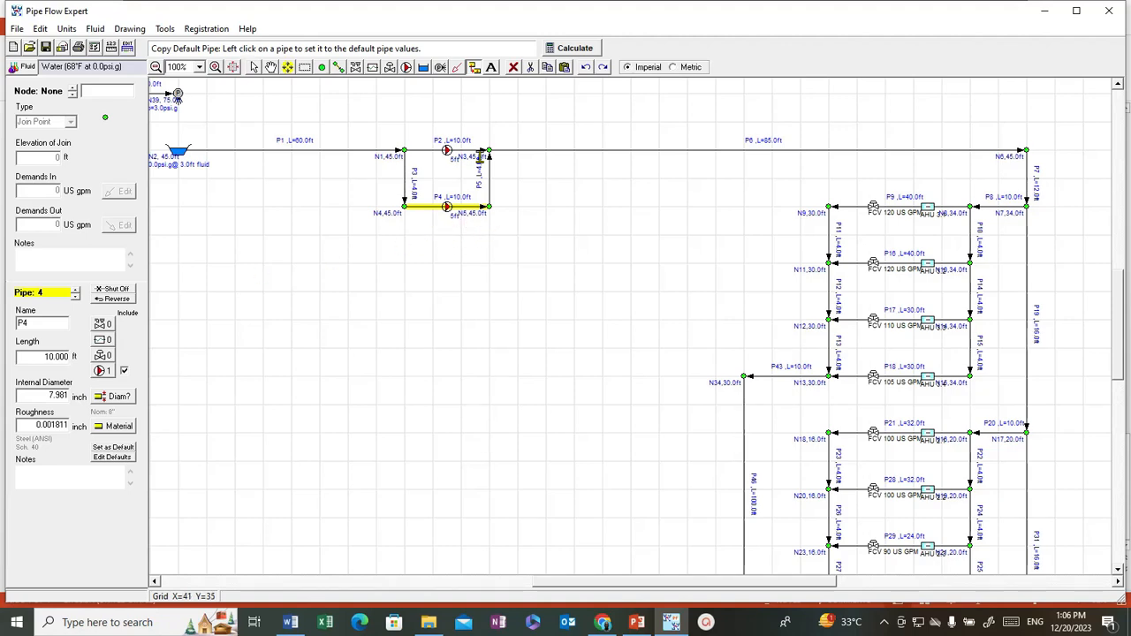
Exclude the standby pump on pipe P4 from the network and leave pipe P5's existing data without the default values.
left_click(124, 371)
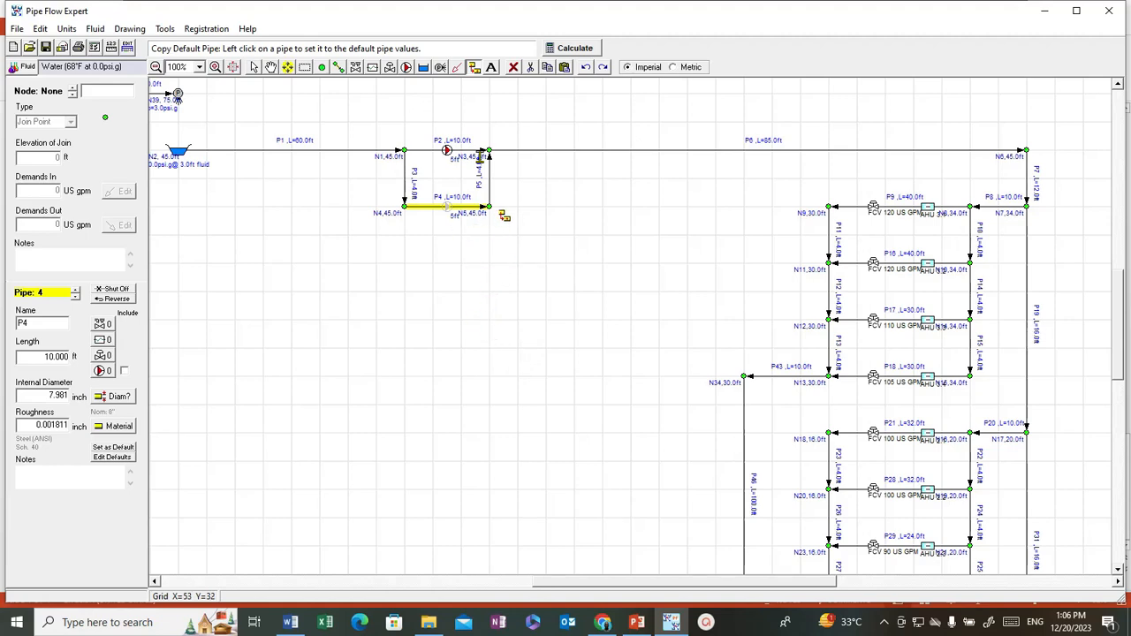
left_click(504, 208)
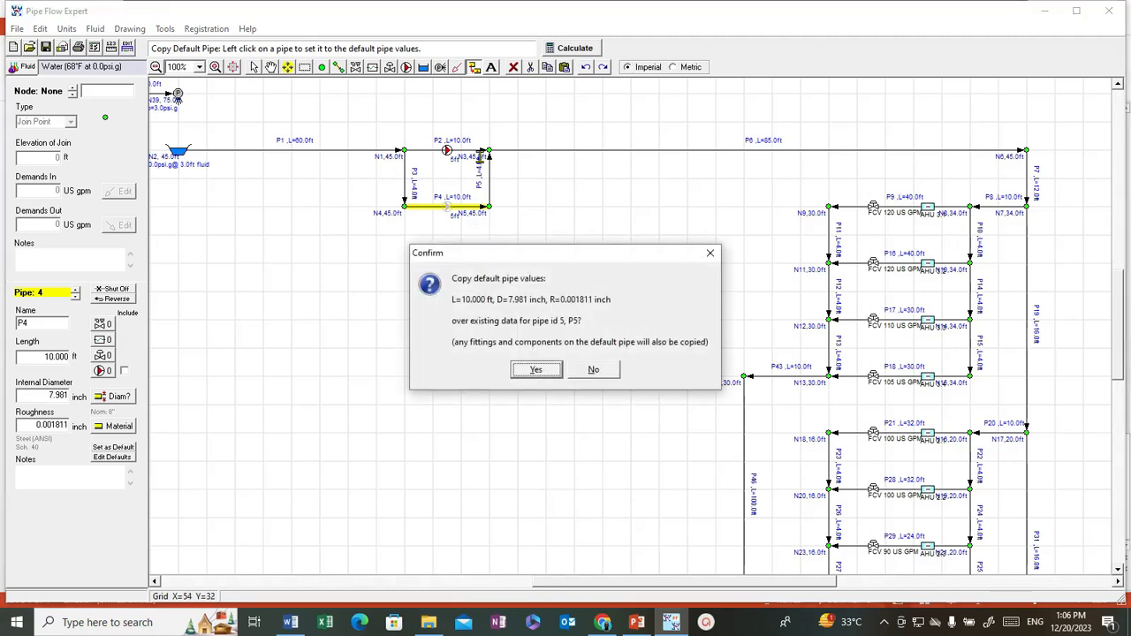
left_click(593, 370)
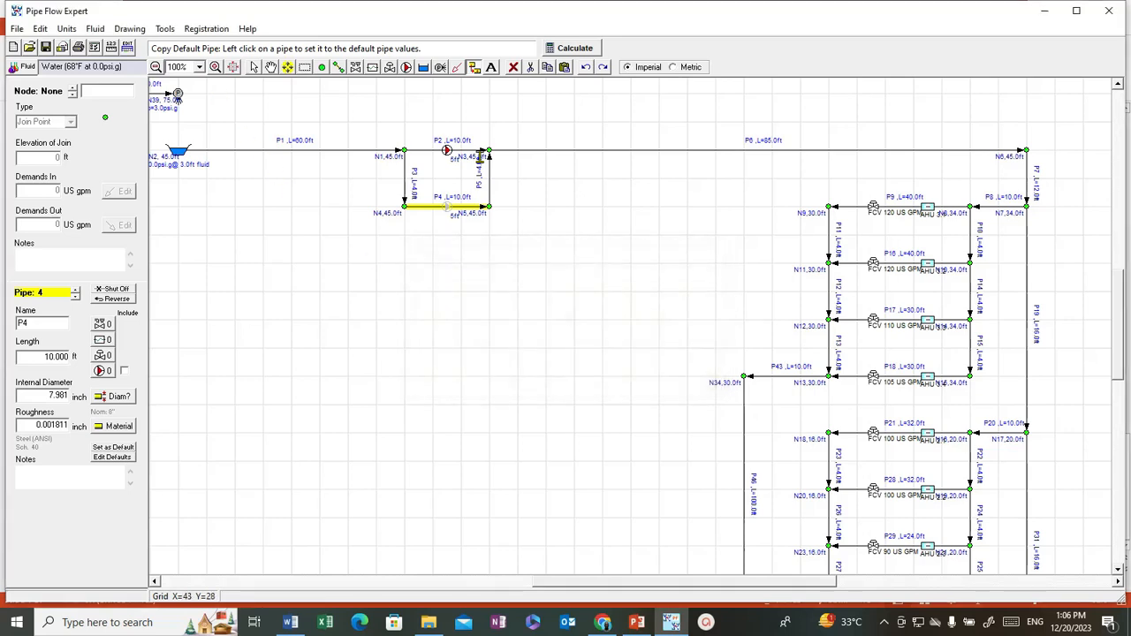
Shut off pipe P5 to isolate the standby pump branch.
left_click(254, 67)
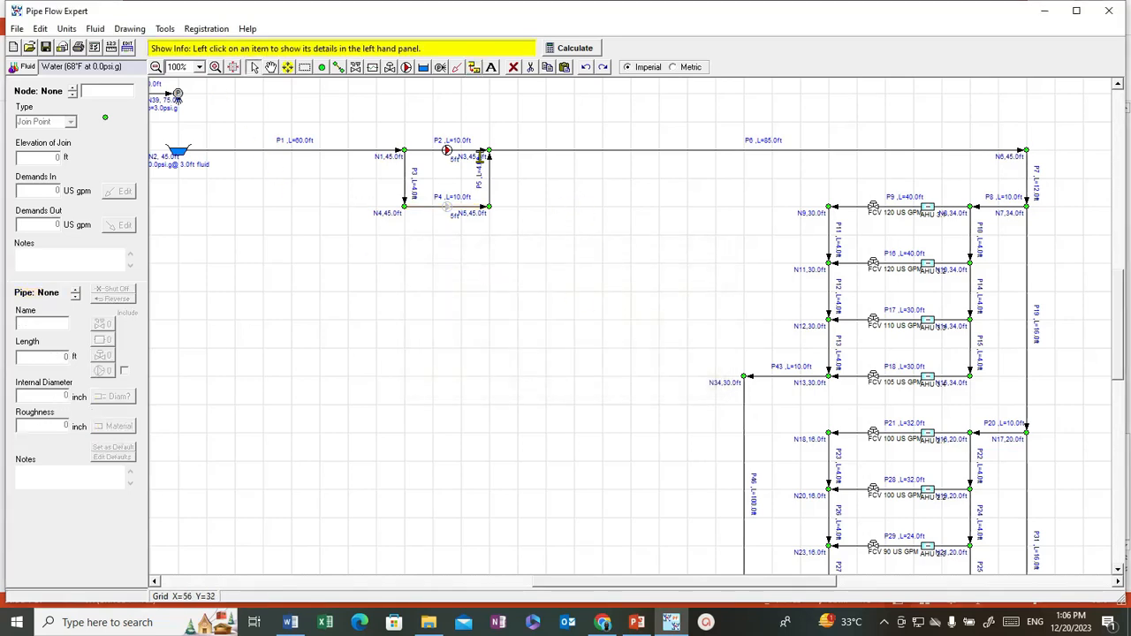
left_click(480, 159)
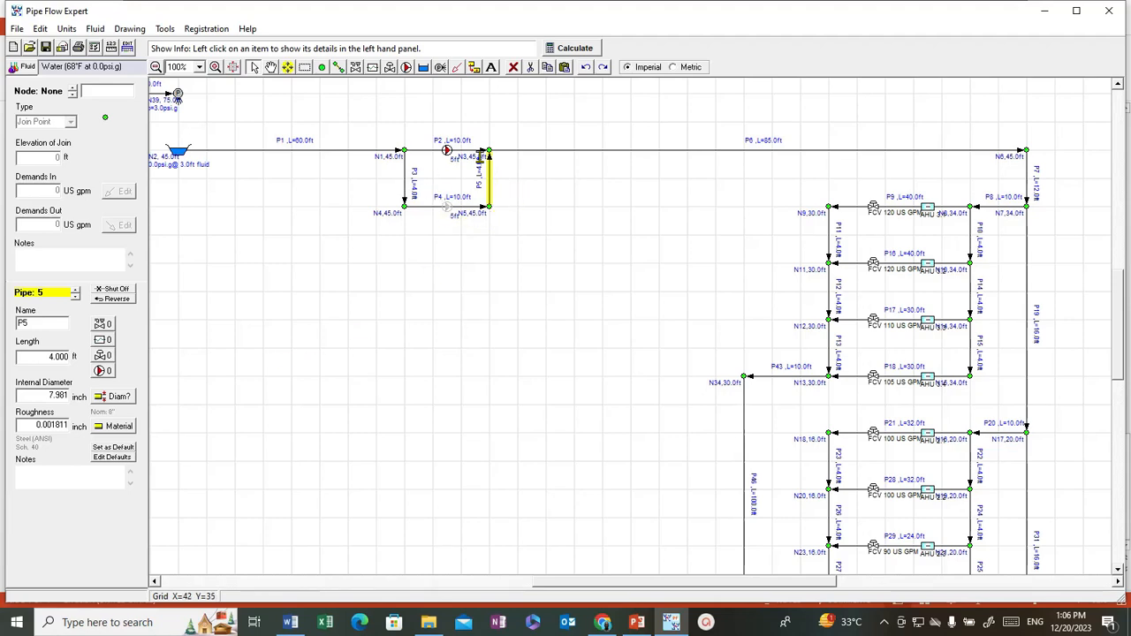
left_click(112, 289)
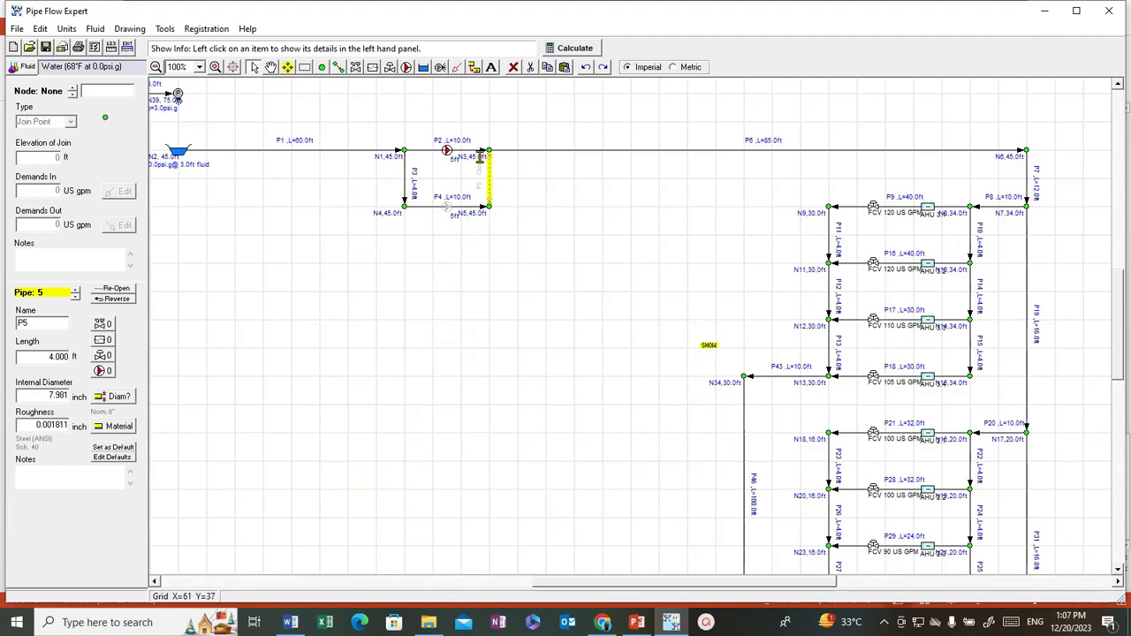
Calculate the network with the standby branch isolated and open the detailed results table.
scroll(480, 158, "down", 2)
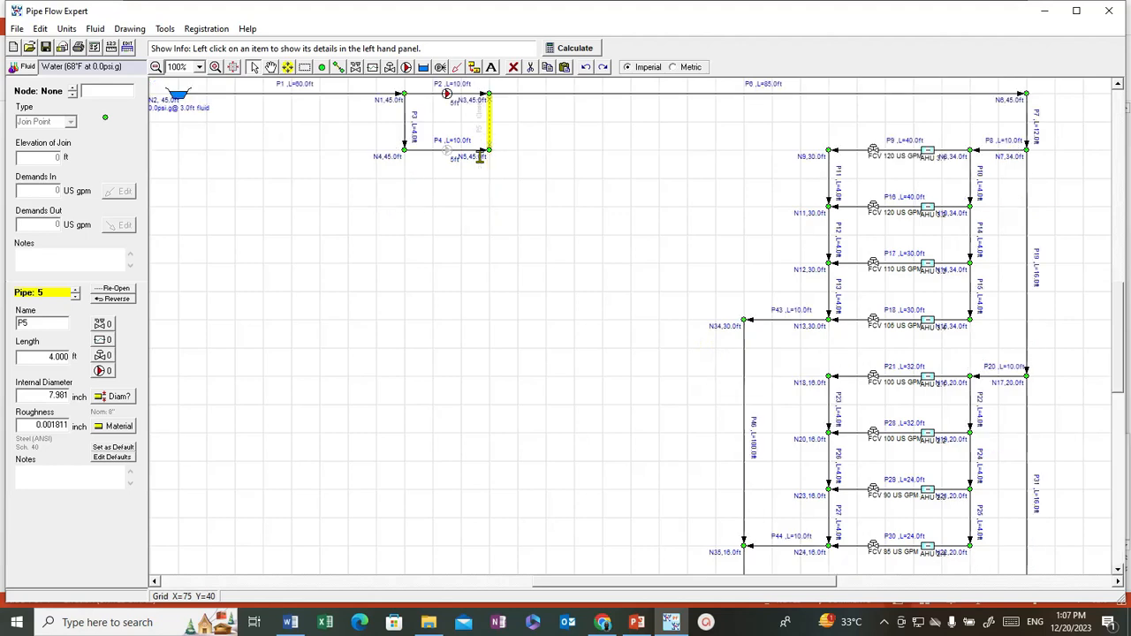
scroll(480, 157, "down", 8)
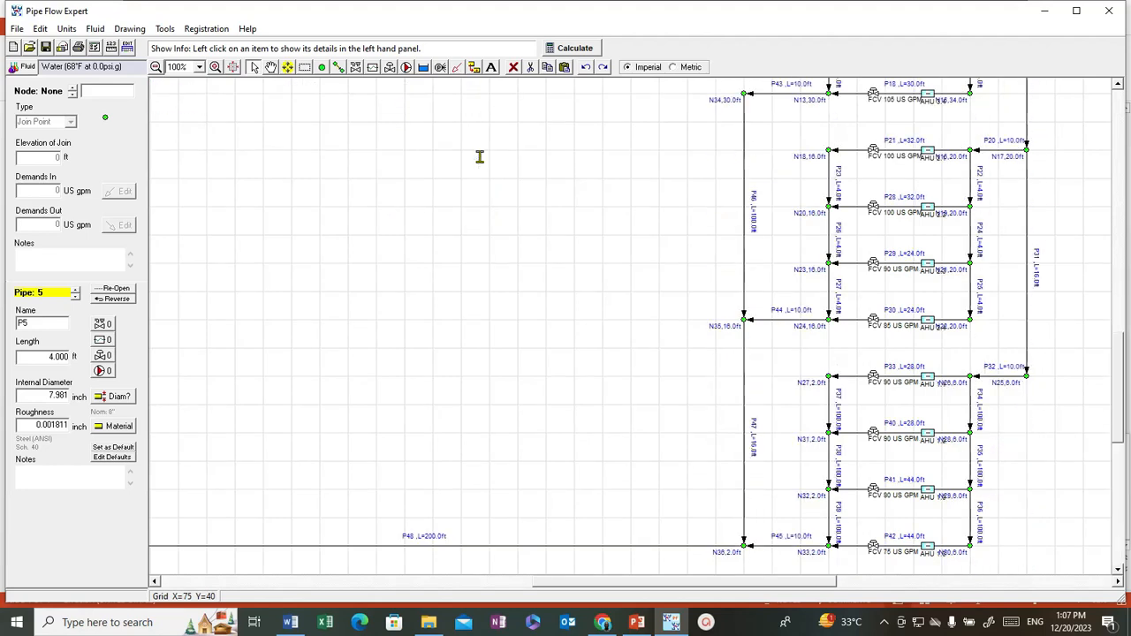
scroll(479, 157, "left", 6)
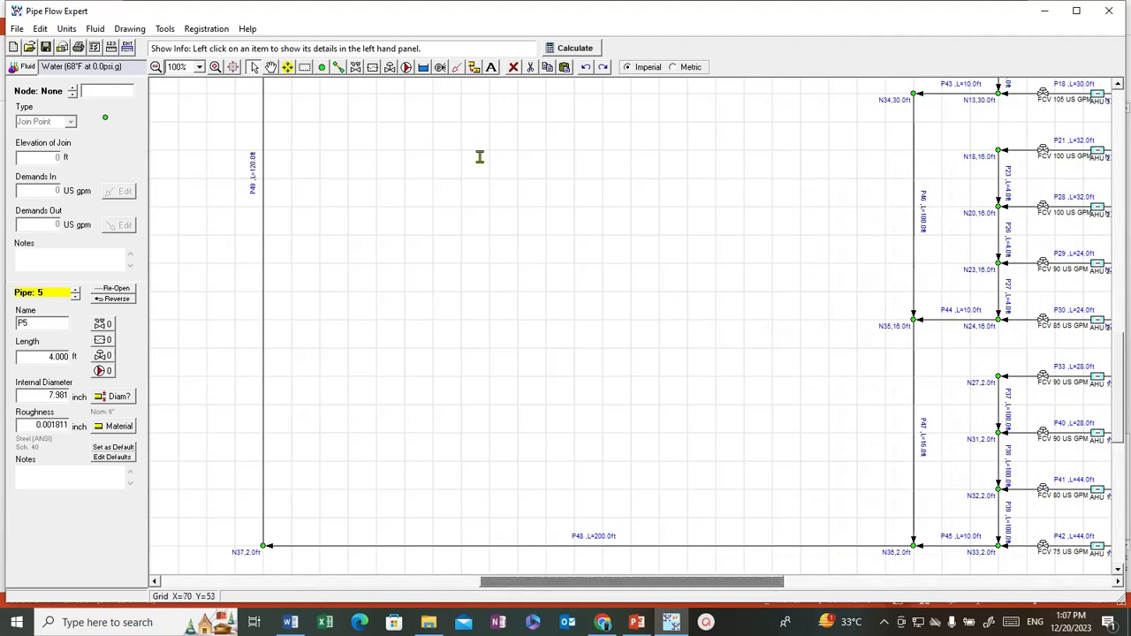
scroll(480, 157, "down", 2)
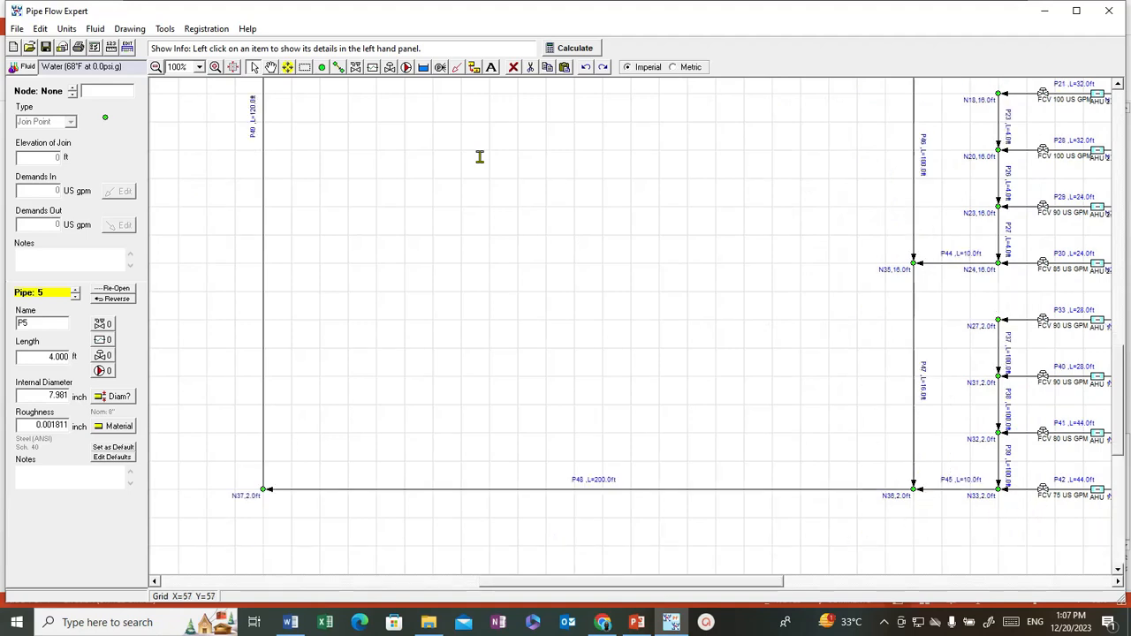
scroll(480, 157, "right", 4)
scroll(480, 157, "up", 12)
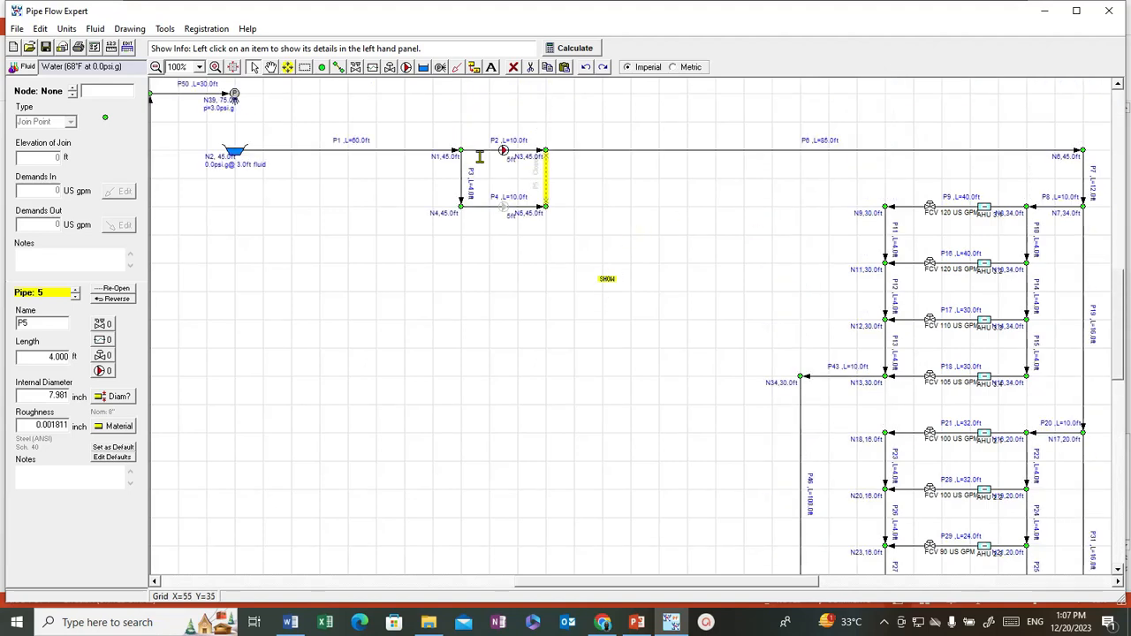
left_click(573, 49)
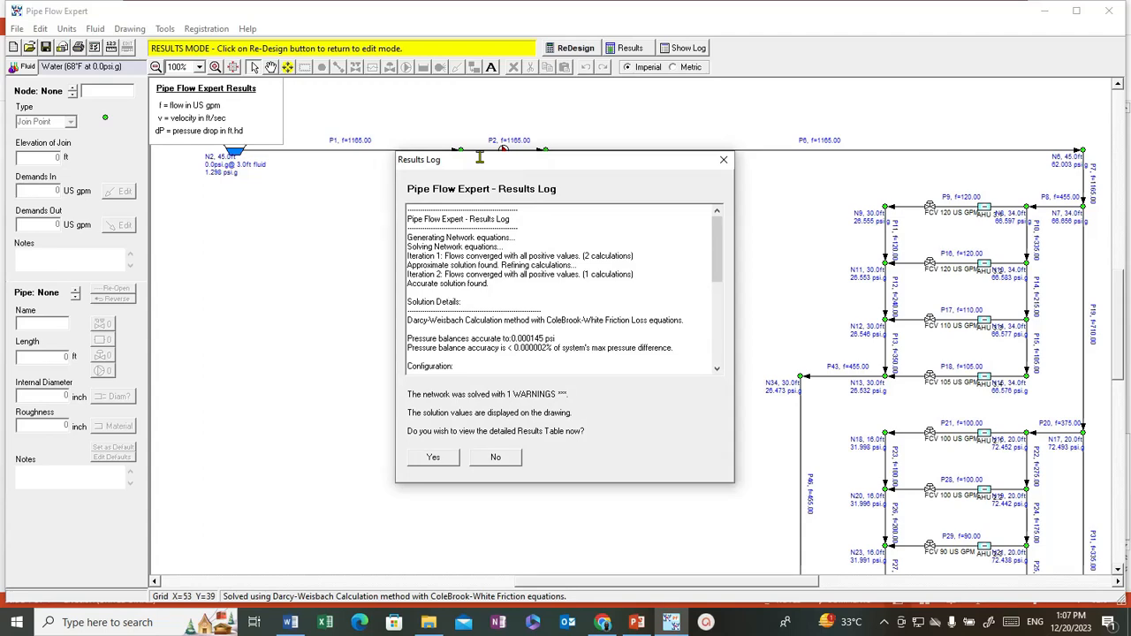
key("Return")
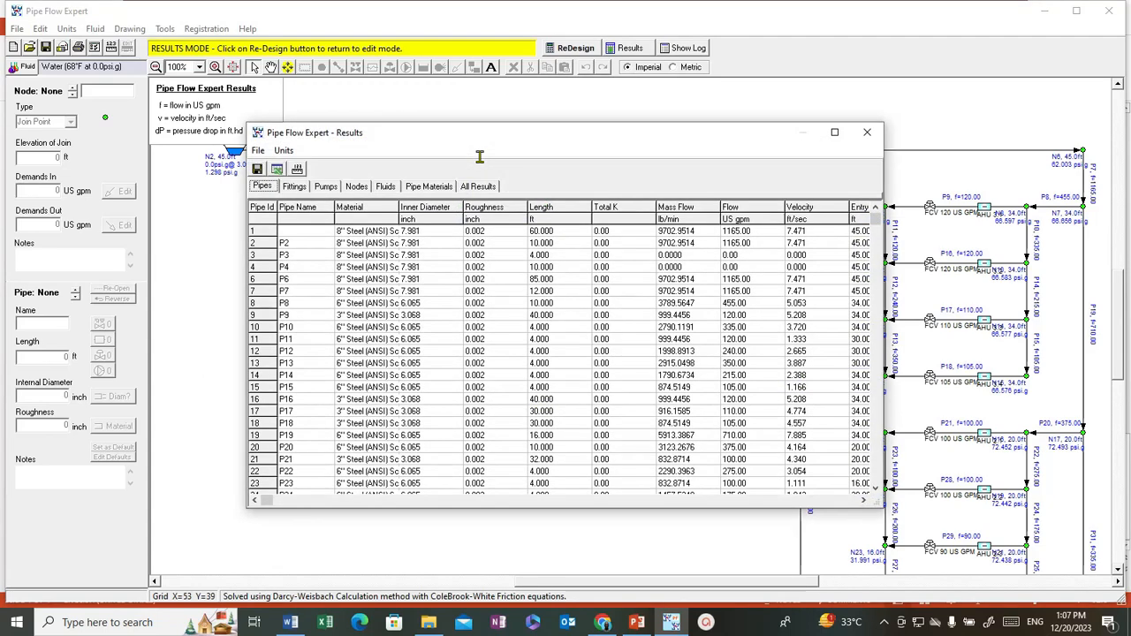
Examine the pipe results through the last pipe, including the friction, component and flow control losses, and close the table.
left_click_drag(876, 219, 875, 476)
left_click(854, 501)
left_click(854, 501)
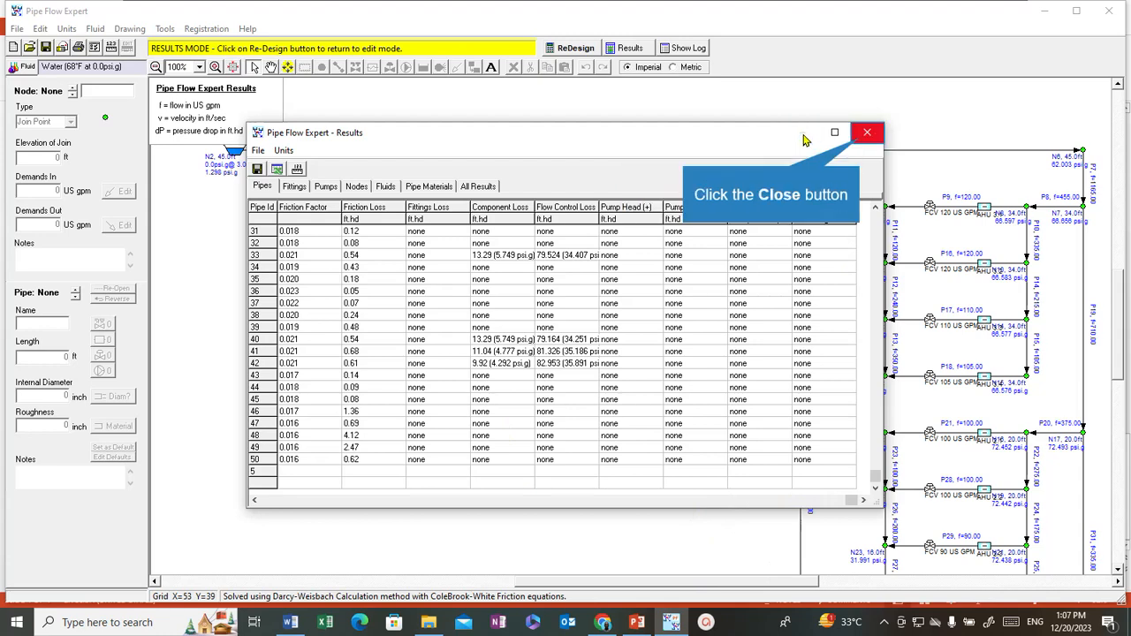
left_click(865, 134)
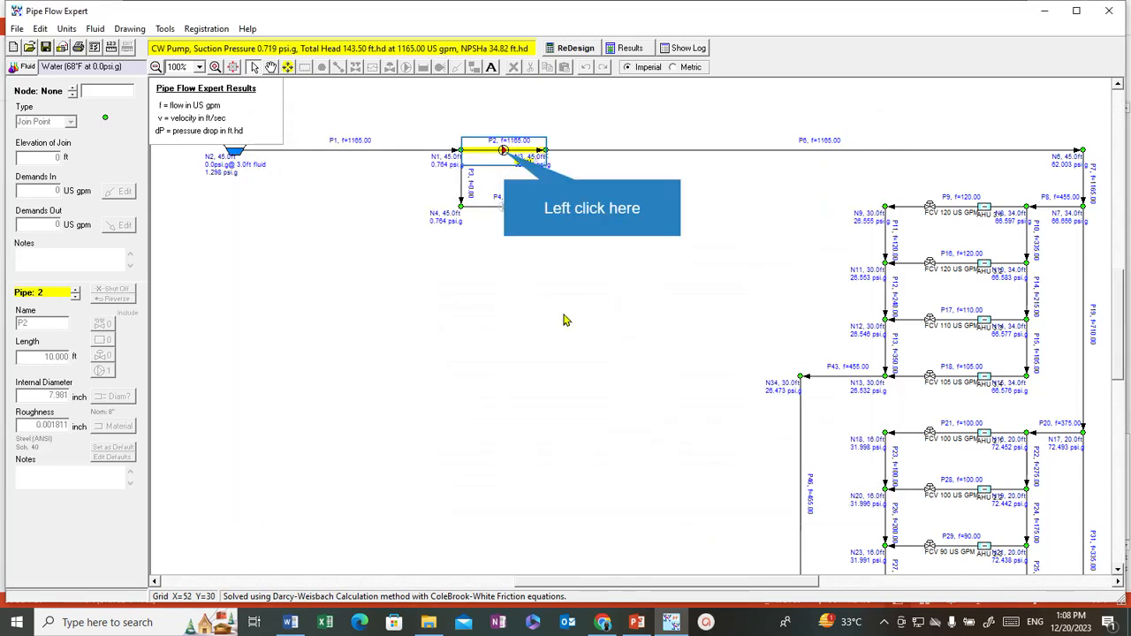
Inspect the CW Pump's data and operating point on its curve for pipe P2, and close the pump data.
left_click(505, 153)
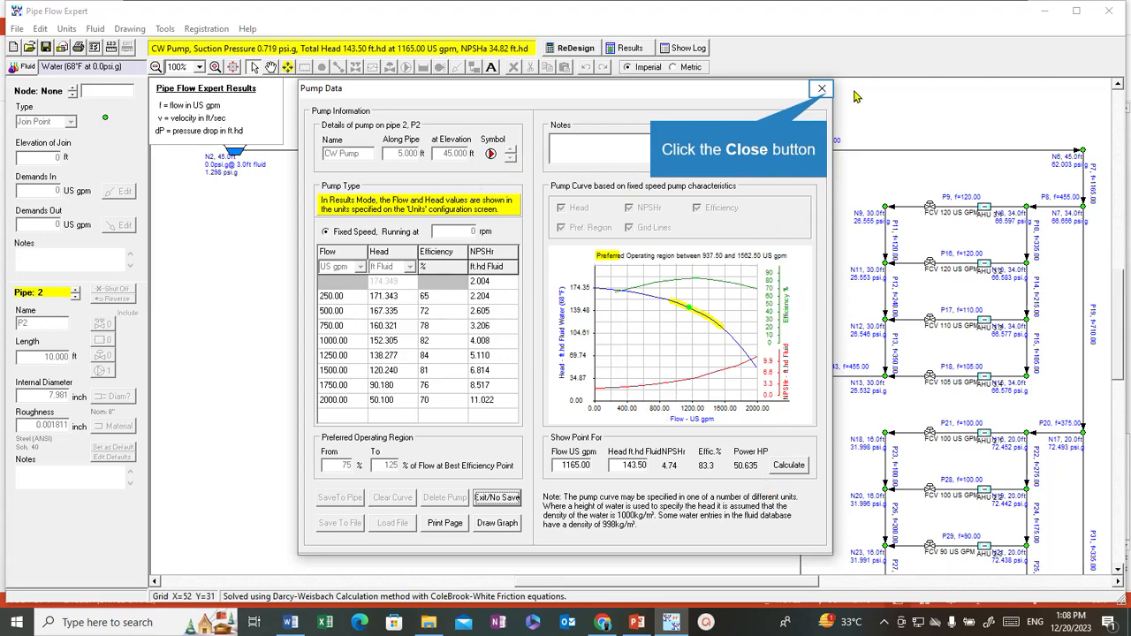
left_click(821, 89)
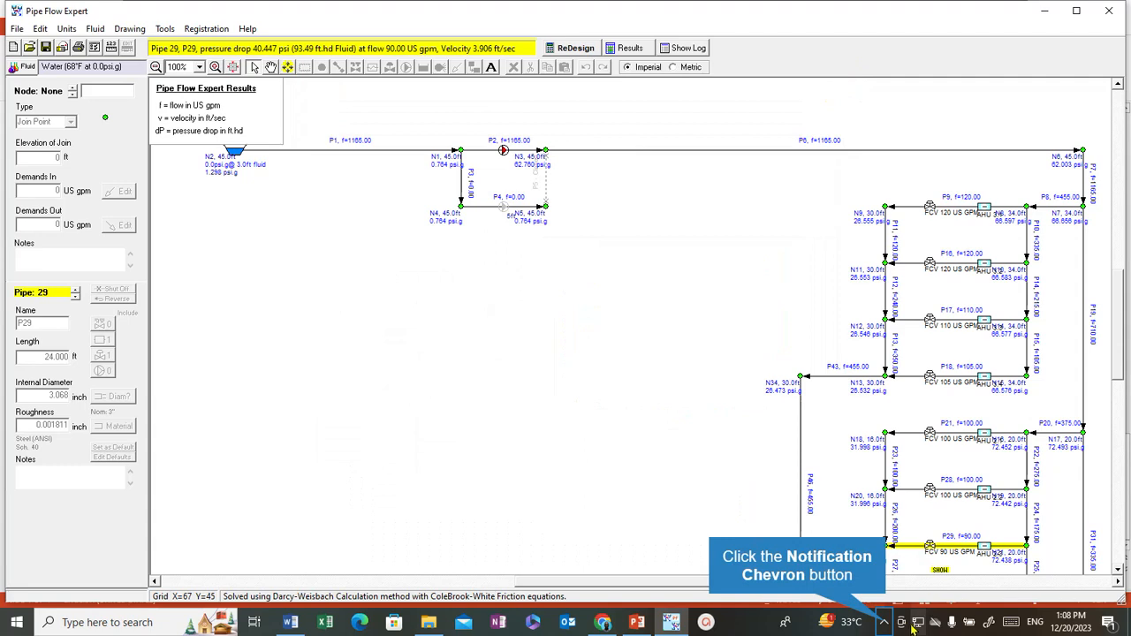
left_click(884, 622)
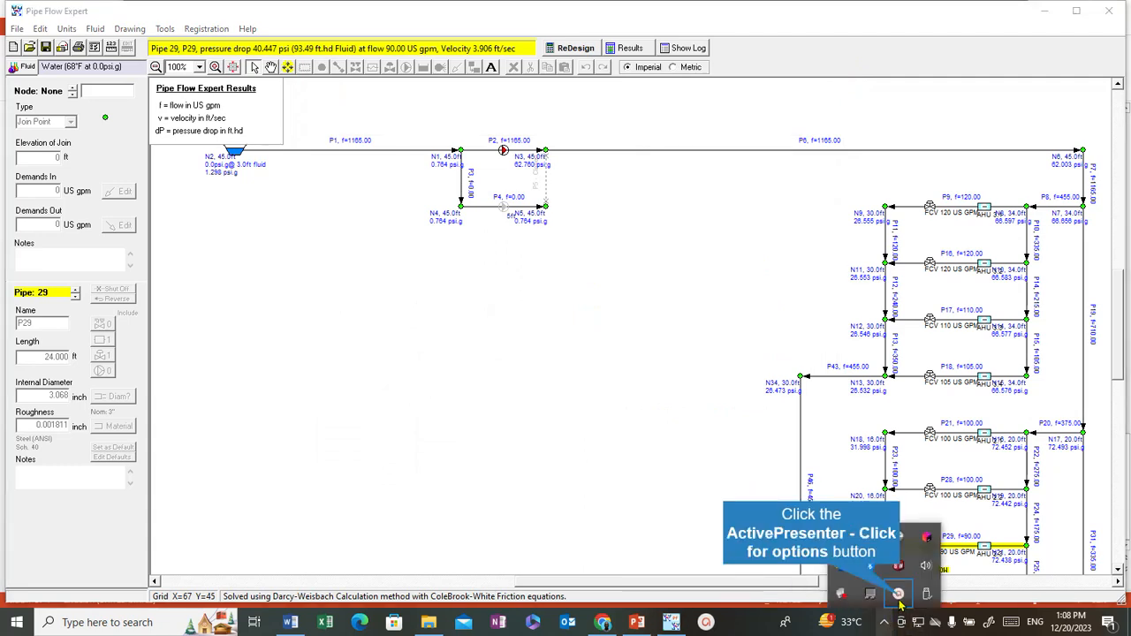